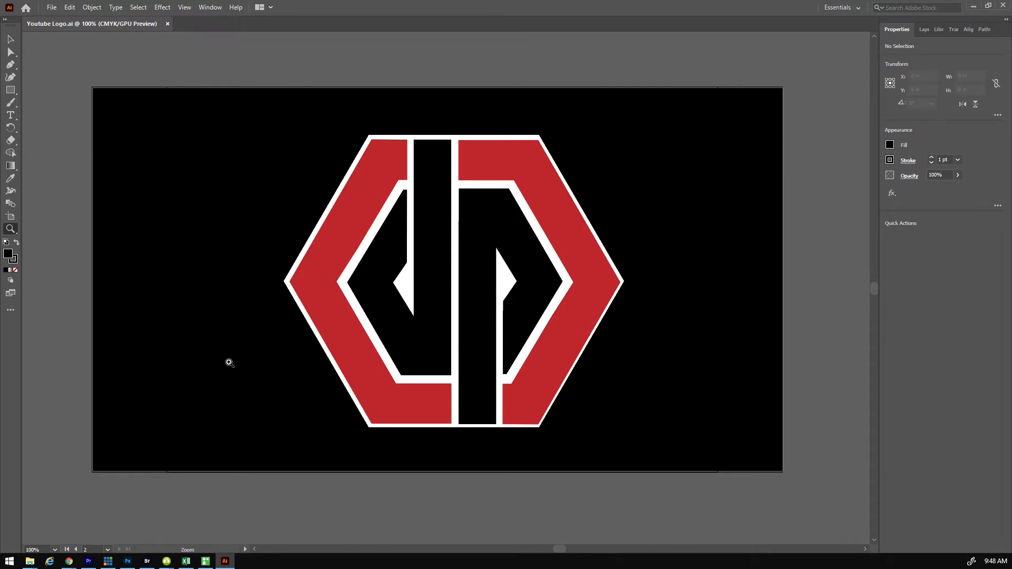
Launch Adobe Premiere Pro 2020 from the list of installed programs
click(88, 562)
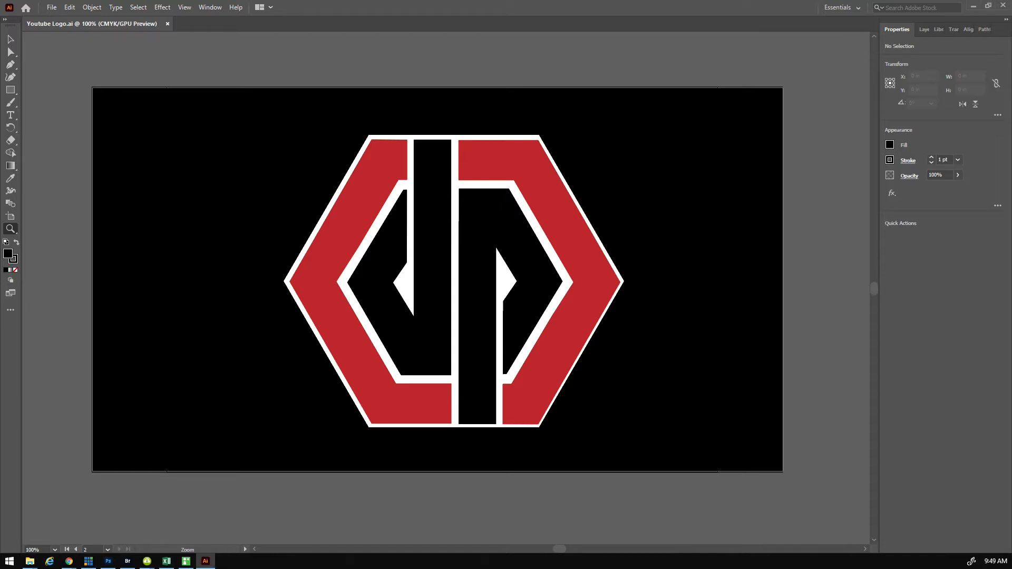
click(9, 561)
scroll(59, 400, down, 5)
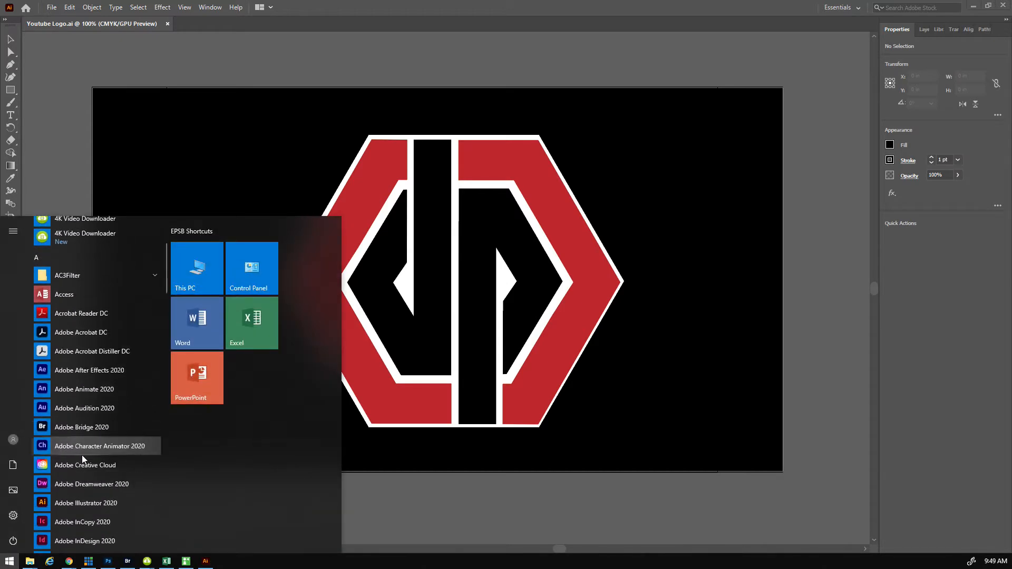
scroll(101, 488, down, 2)
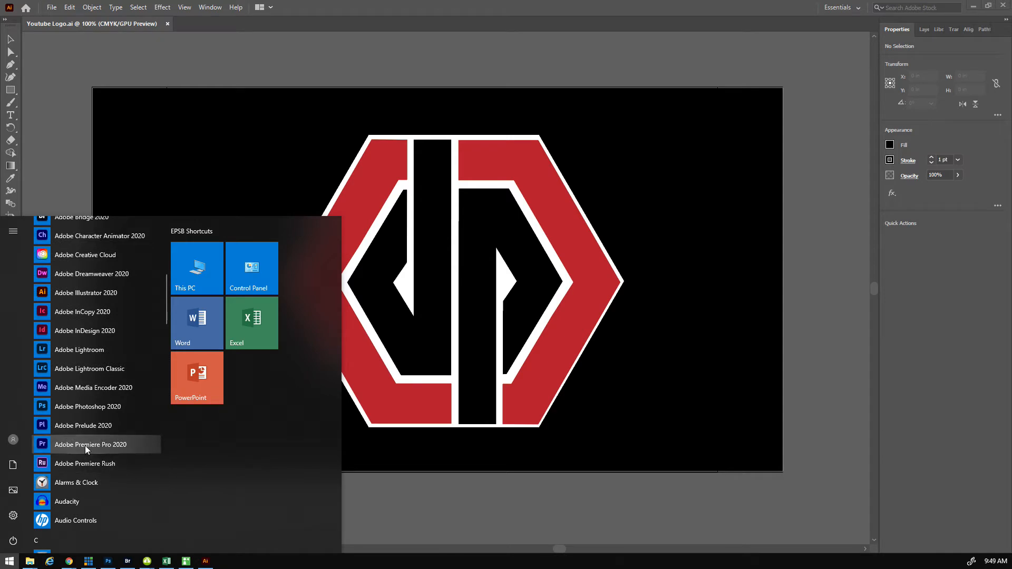
click(264, 457)
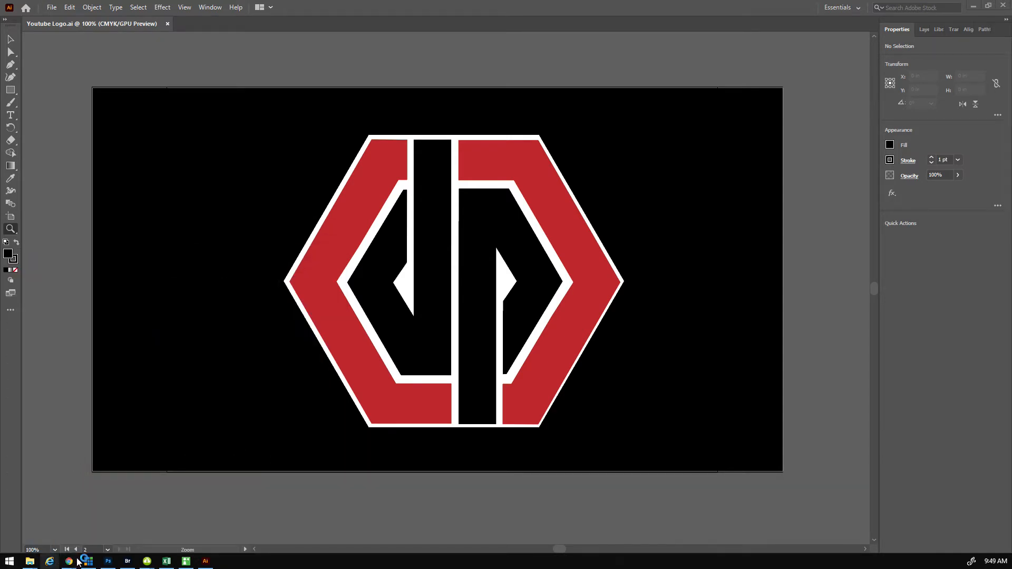
Close Illustrator, then maximize the Photoshop window briefly and minimize it out of the way
click(111, 562)
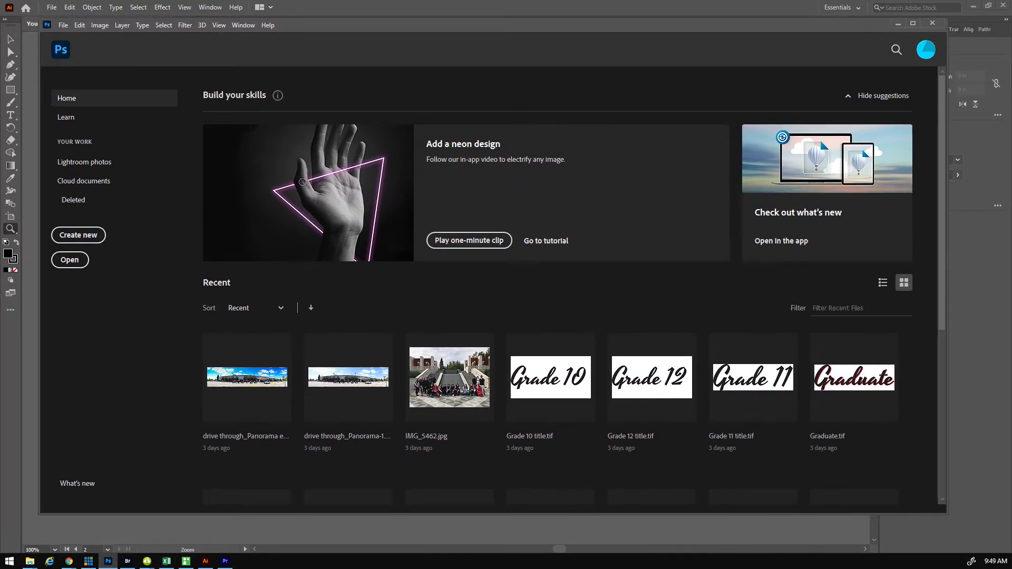
click(898, 25)
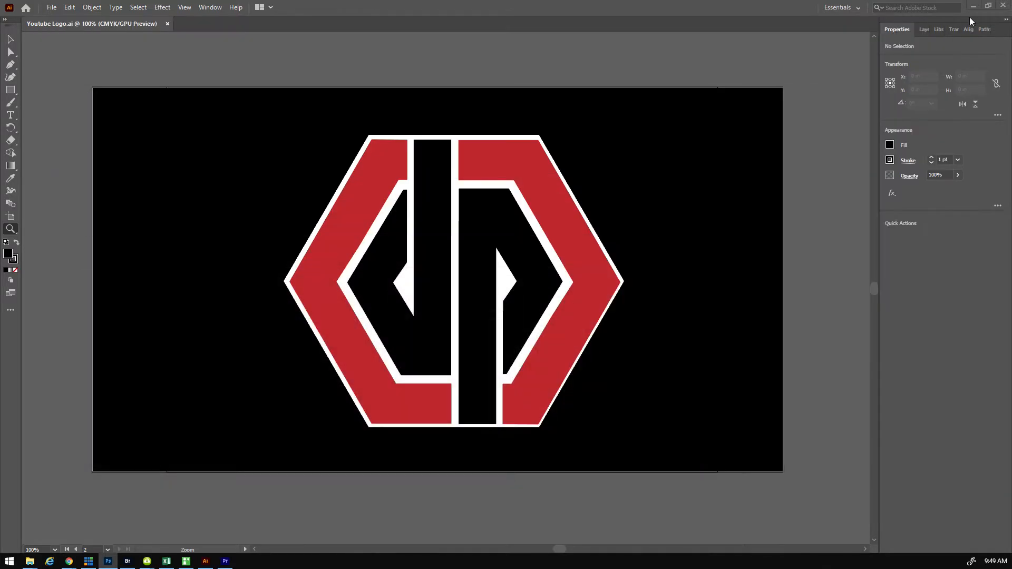
click(1005, 5)
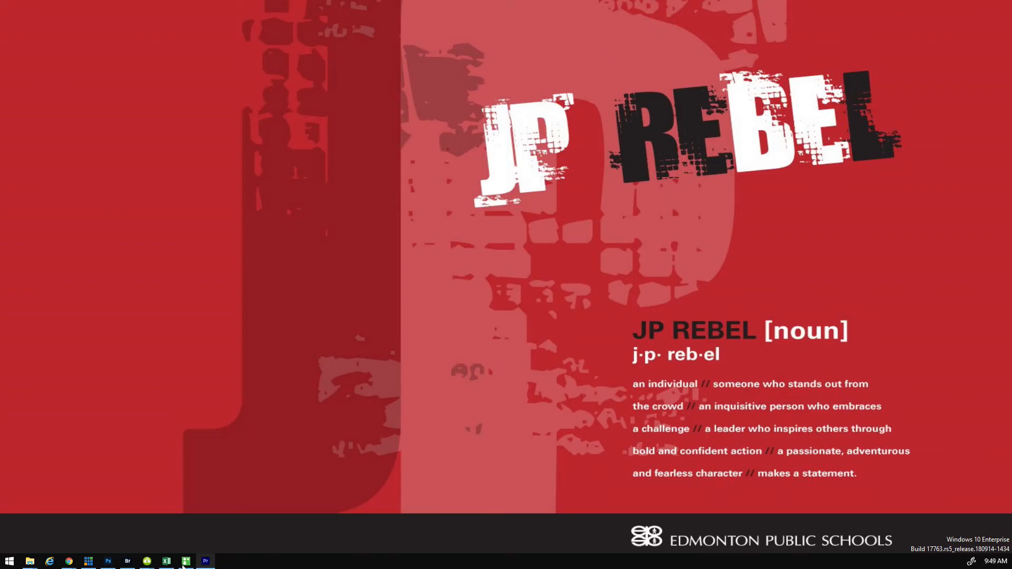
click(108, 561)
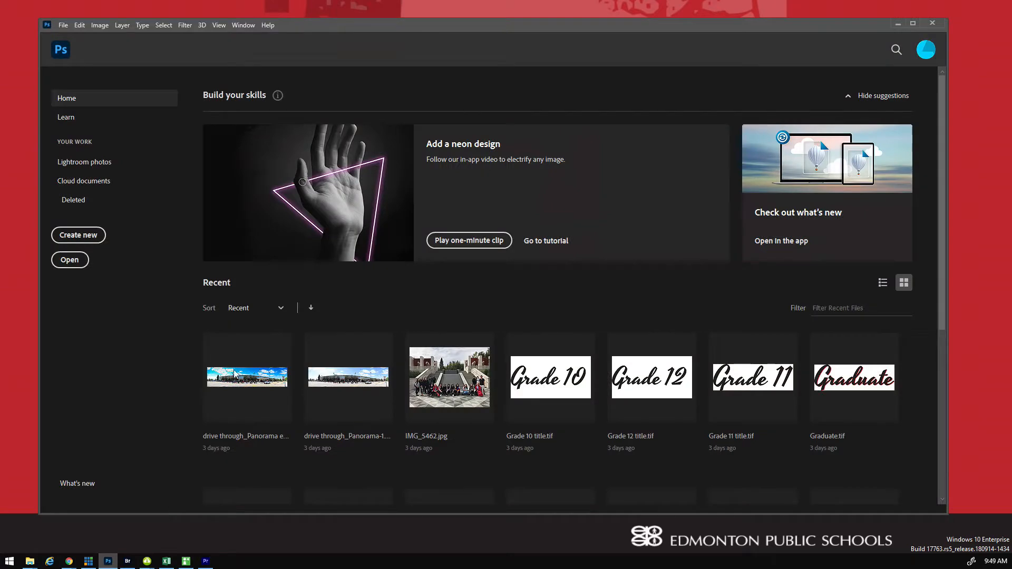
double_click(464, 31)
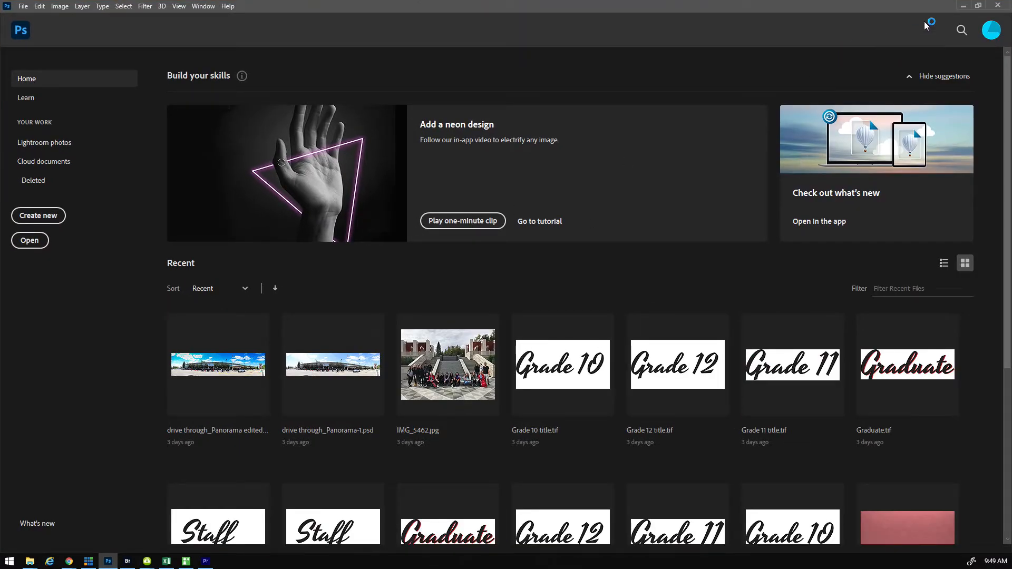
click(961, 7)
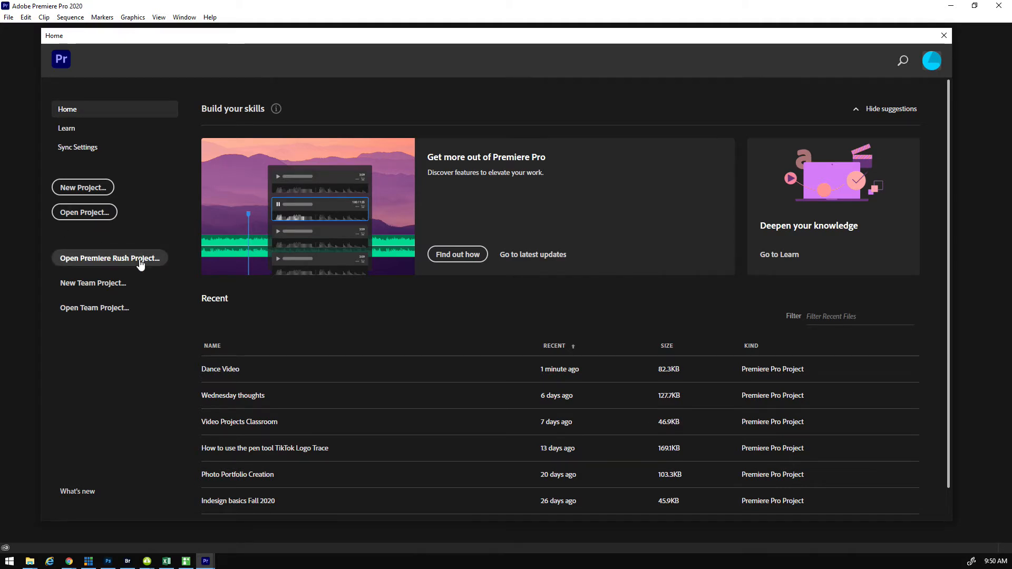
Start a new Premiere Pro project and name it Basic Test Video
click(83, 188)
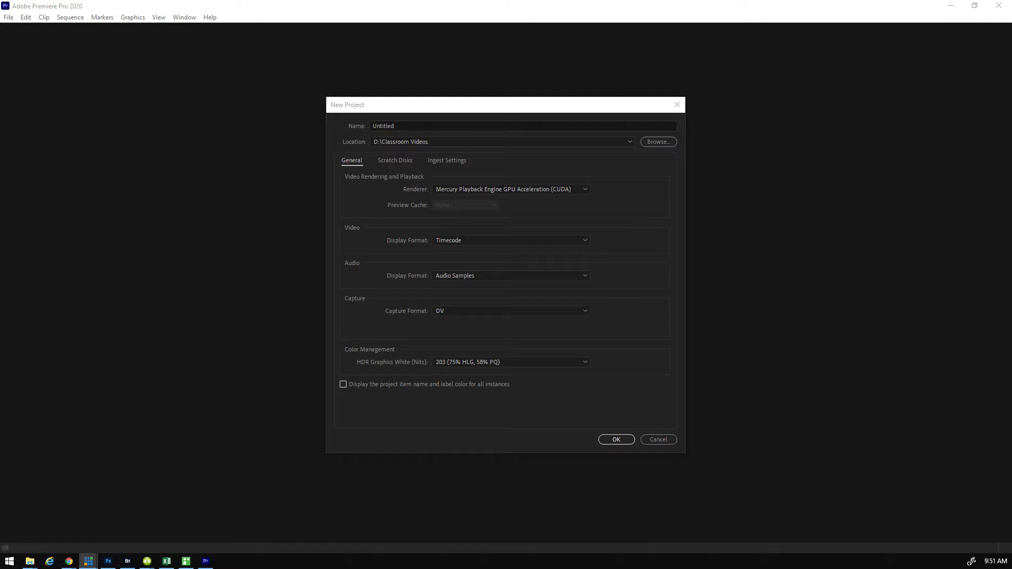
click(418, 122)
text(TEst)
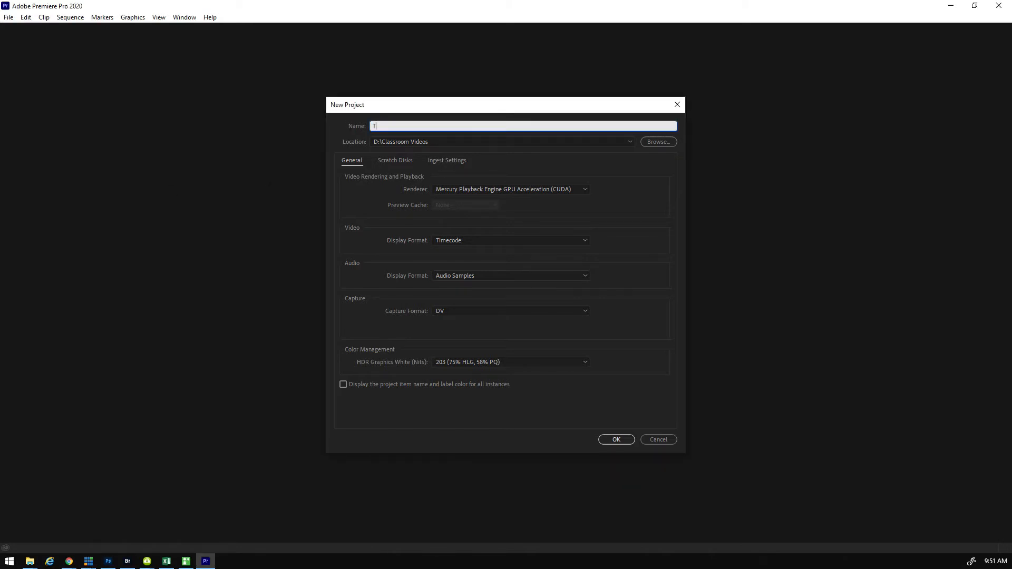
key(BackSpace)
key(BackSpace)
key(BackSpace)
key(BackSpace)
text(Basic Test)
text(ideo)
Browse for a project location and create a folder named Video on the Windows (C:) drive
click(652, 142)
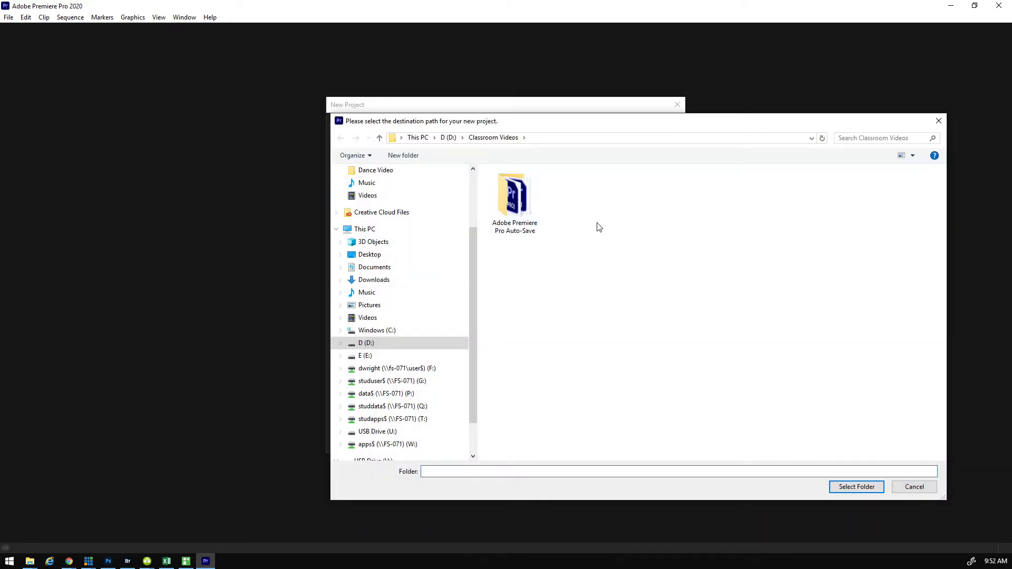
drag(591, 121, 490, 69)
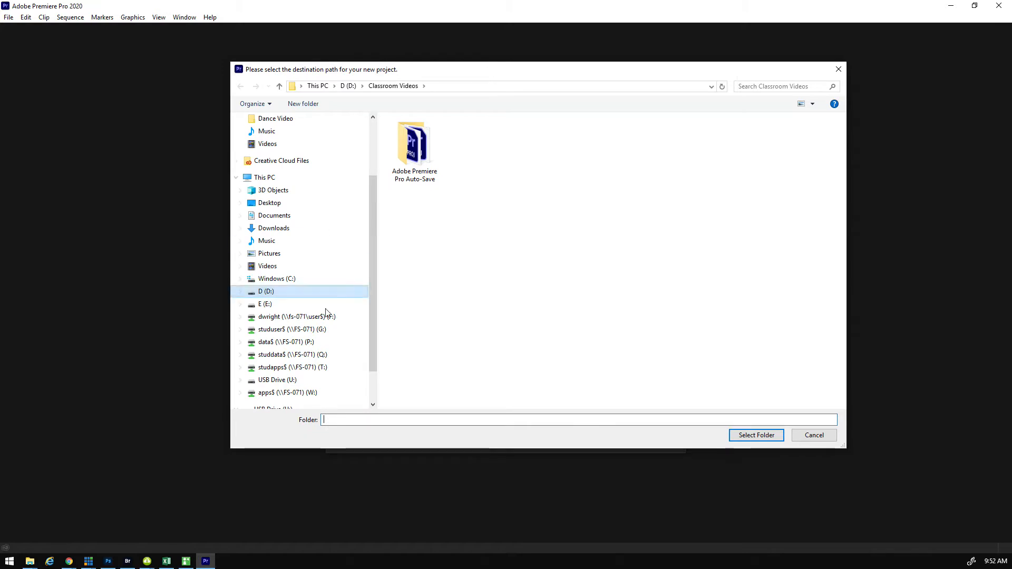
click(274, 283)
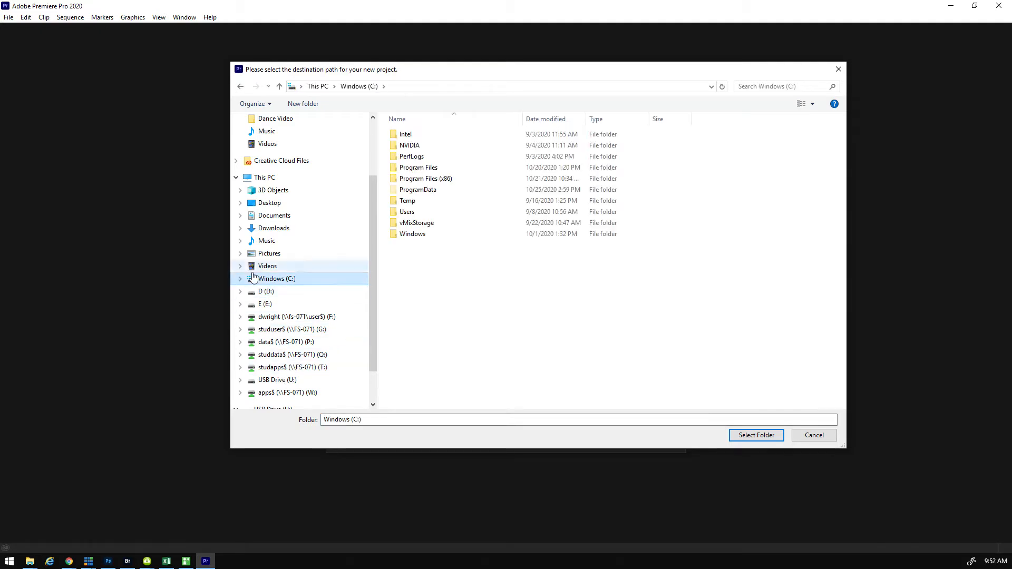
right_click(440, 283)
mouse_move(470, 393)
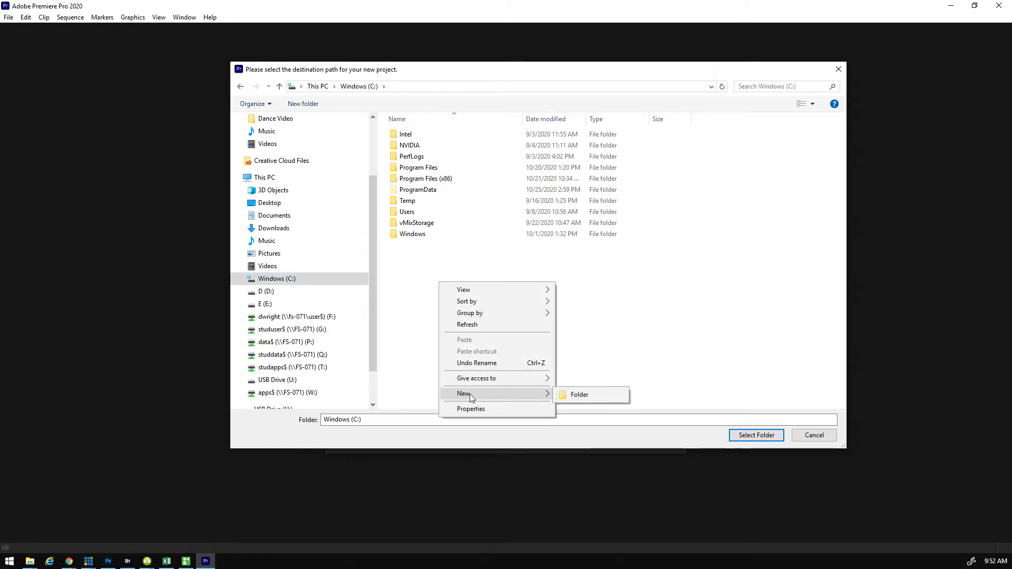
click(576, 398)
text(Video)
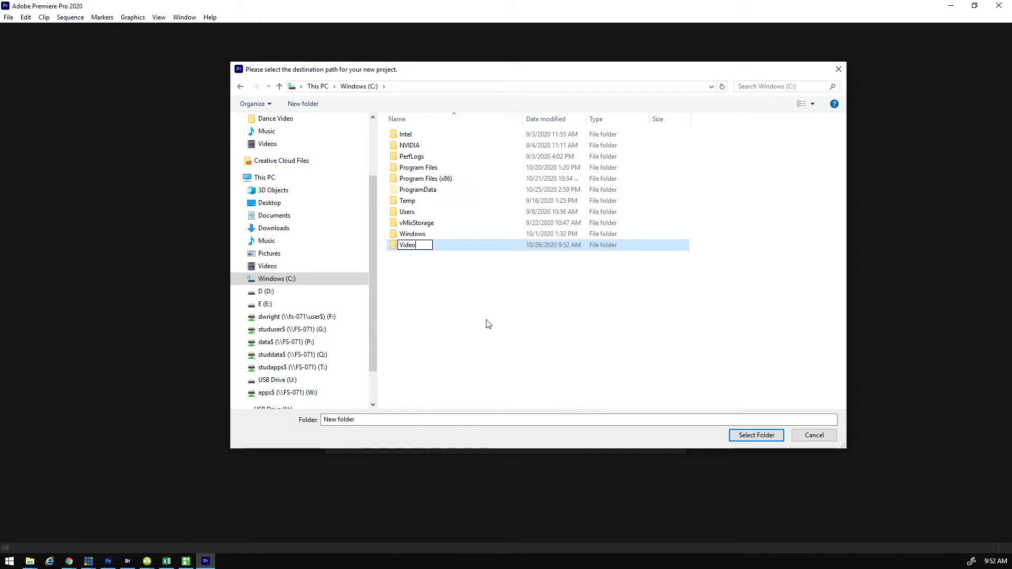
click(489, 324)
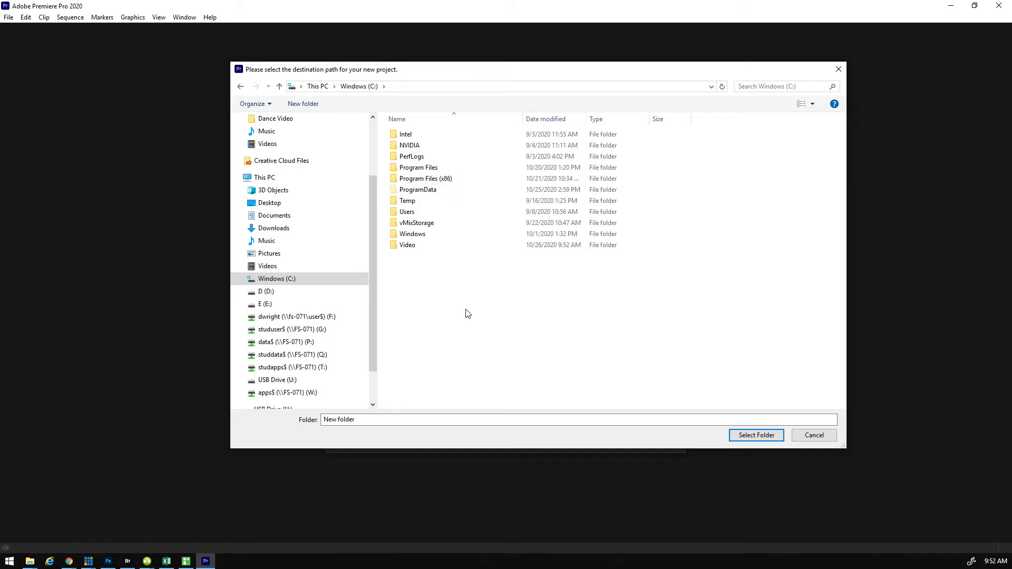
Create a folder named Video inside Covid Block 1 on the F: drive and set it as the project location
click(262, 178)
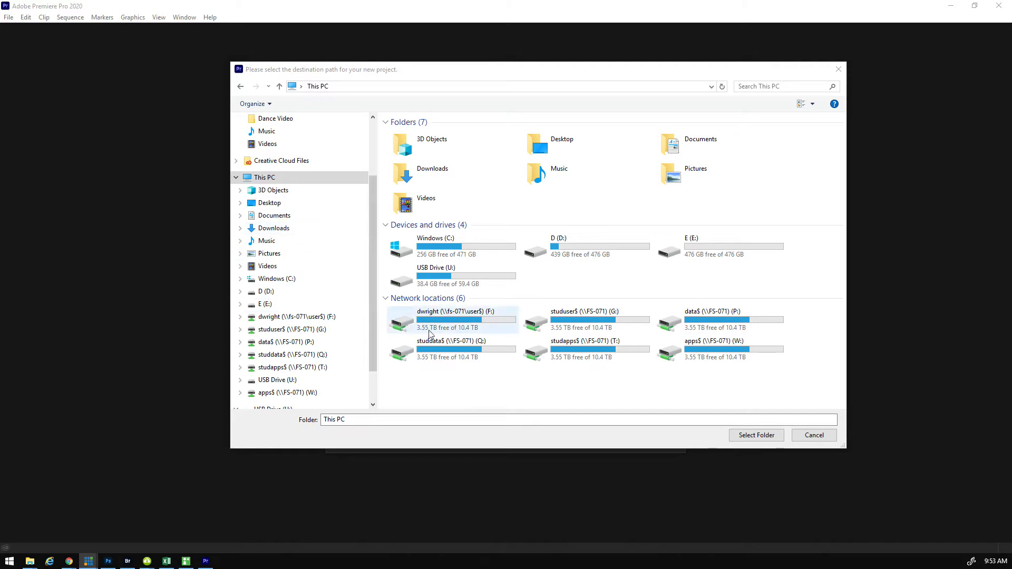
double_click(448, 327)
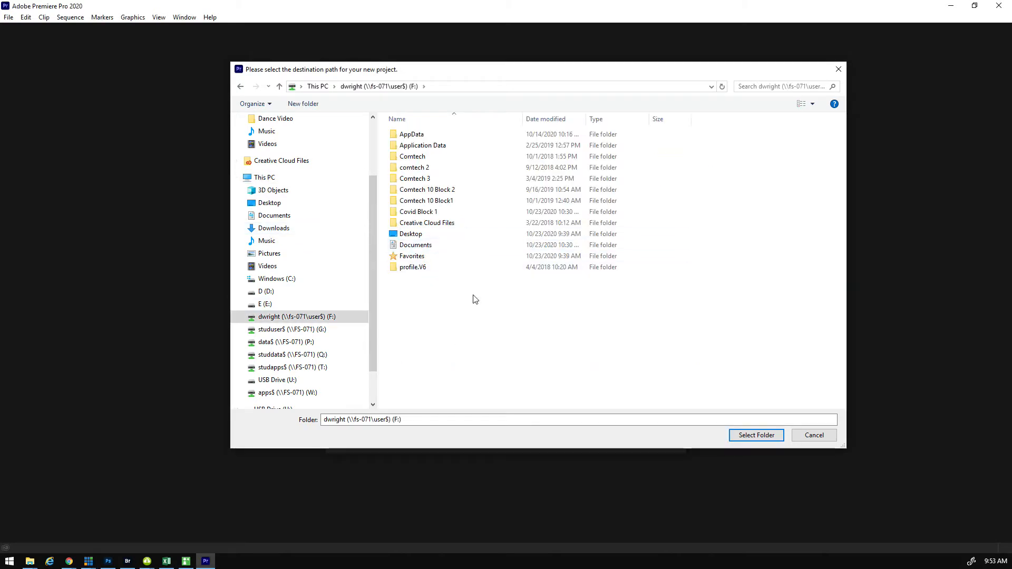
double_click(408, 212)
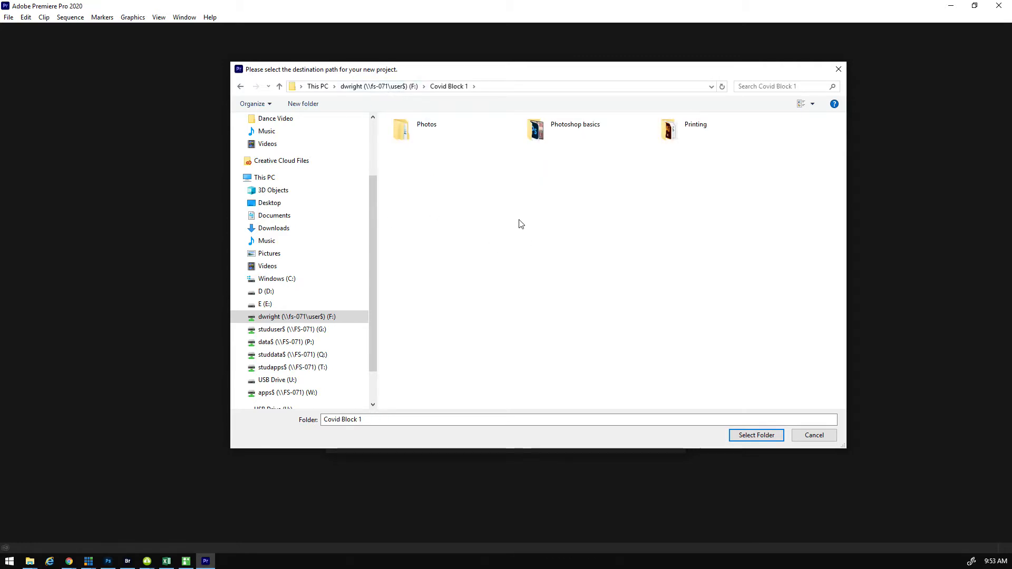
right_click(400, 194)
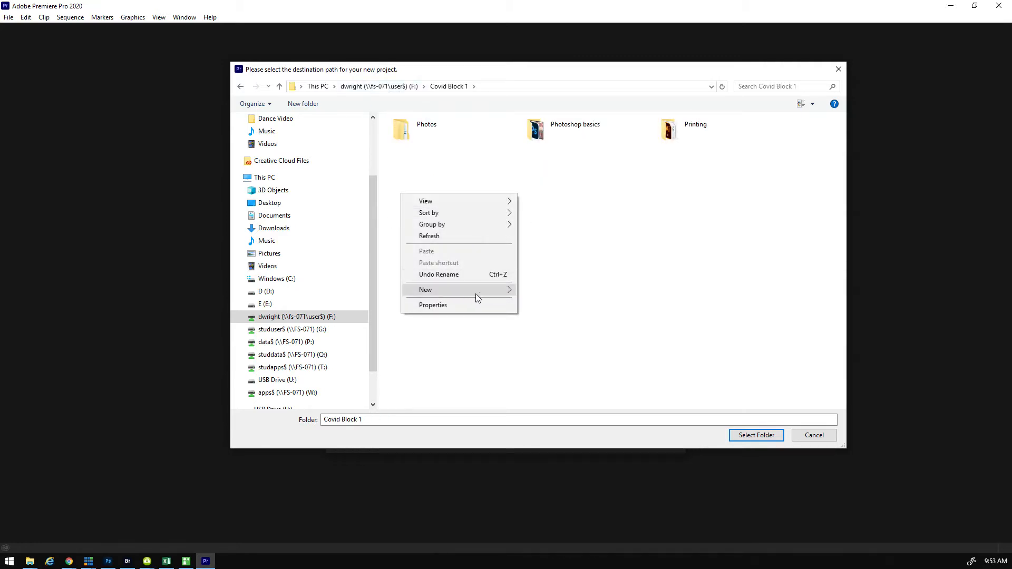
click(530, 294)
text(Video)
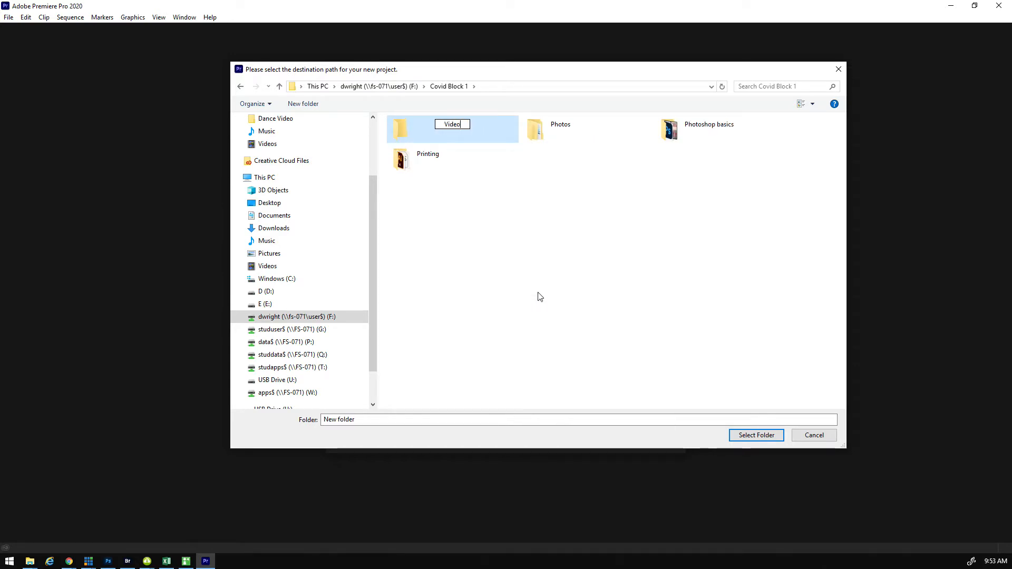
click(499, 276)
click(415, 165)
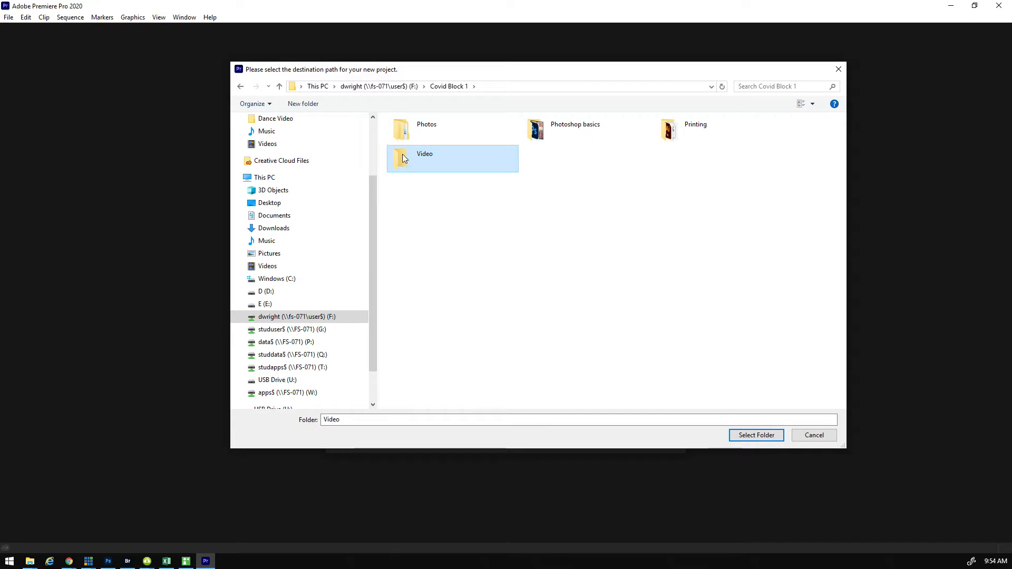
click(756, 435)
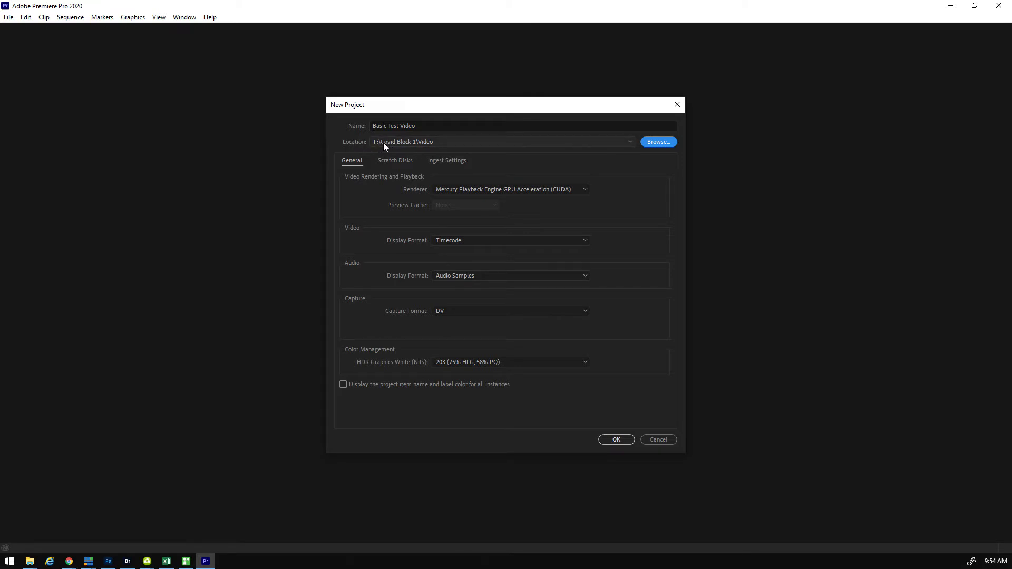
Append an underscore and the surname to the project name, keeping DV as the capture format
click(423, 127)
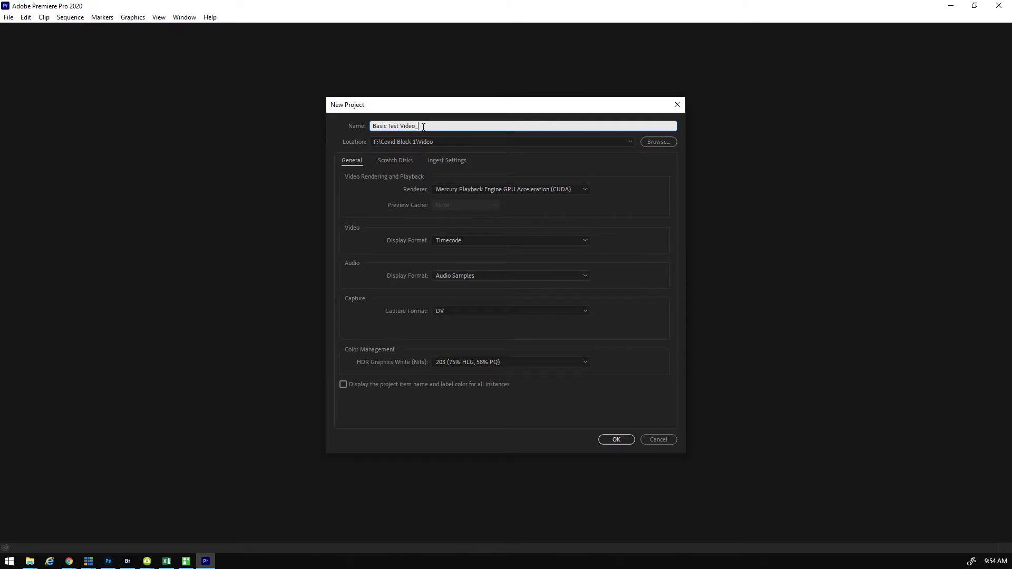
text(Wright)
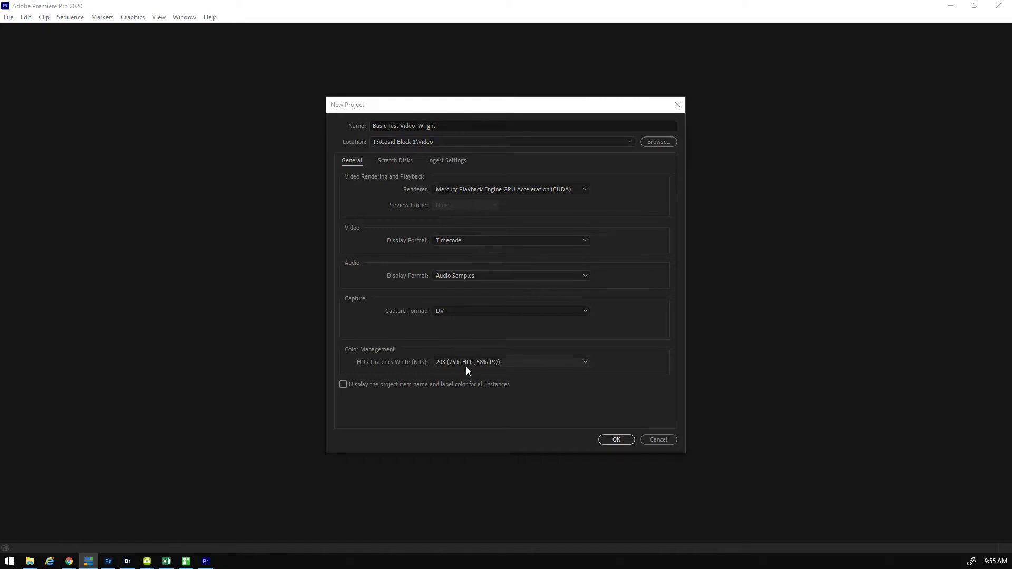
click(553, 313)
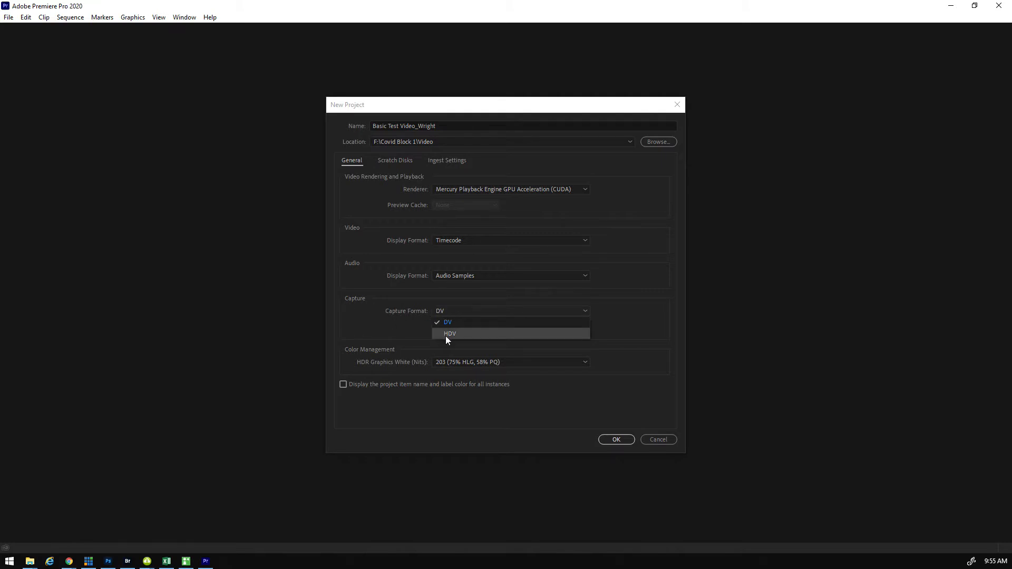
click(446, 310)
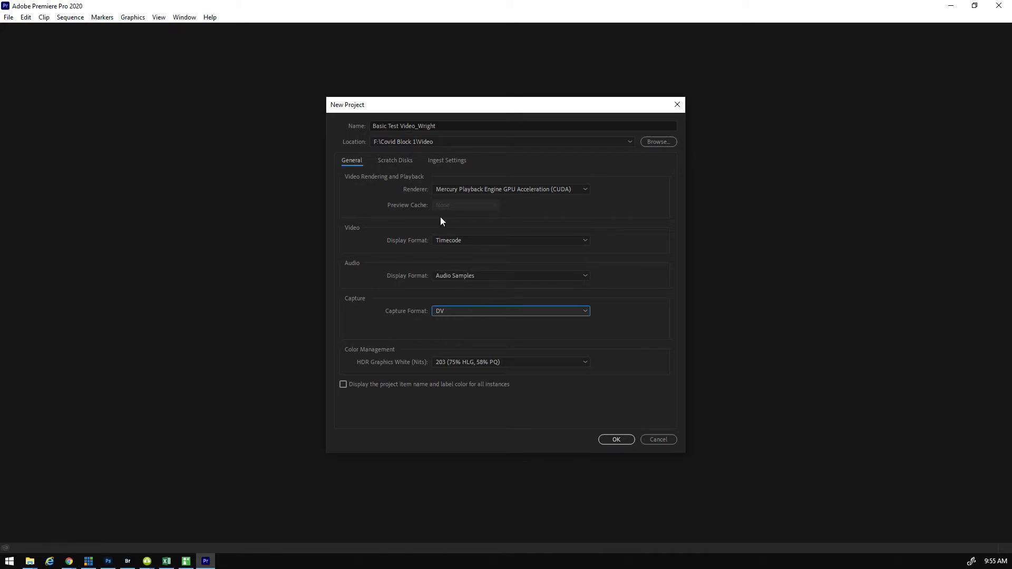
Check that the scratch disks use the same location as the project, and create the project
click(388, 162)
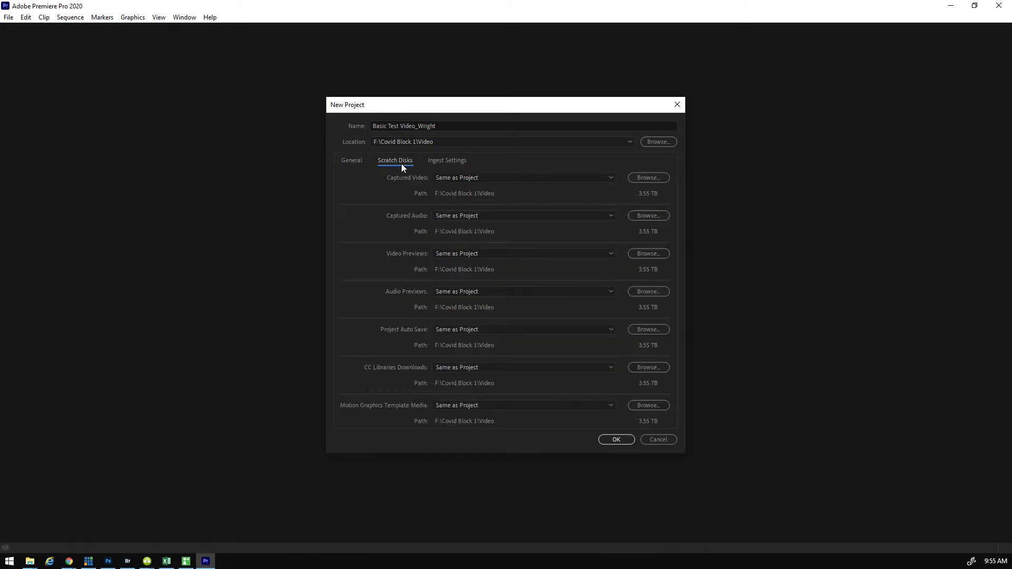
click(361, 160)
click(393, 160)
scroll(484, 216, down, 1)
click(621, 442)
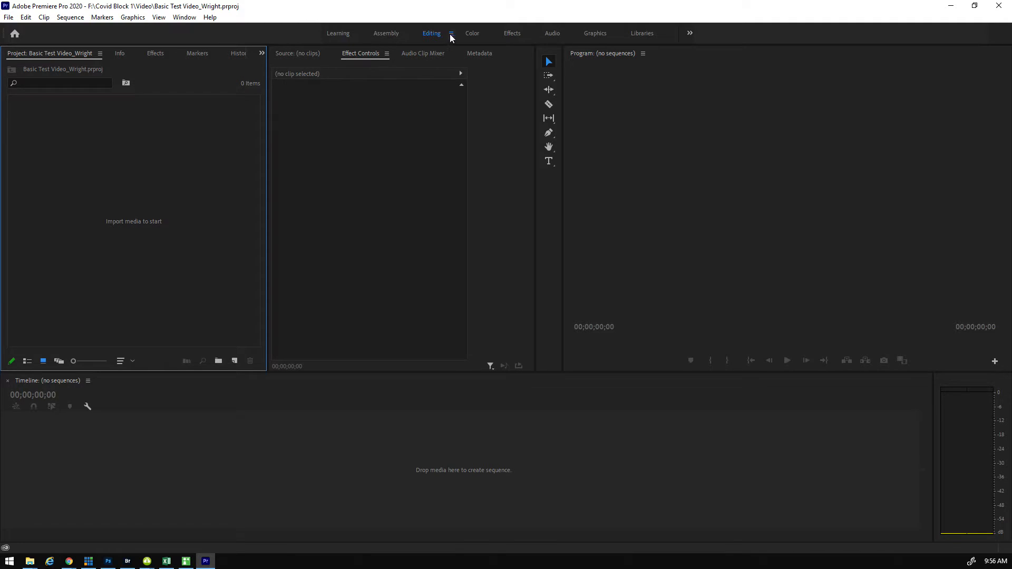
Select the Editing workspace and reset it to its saved layout
click(185, 17)
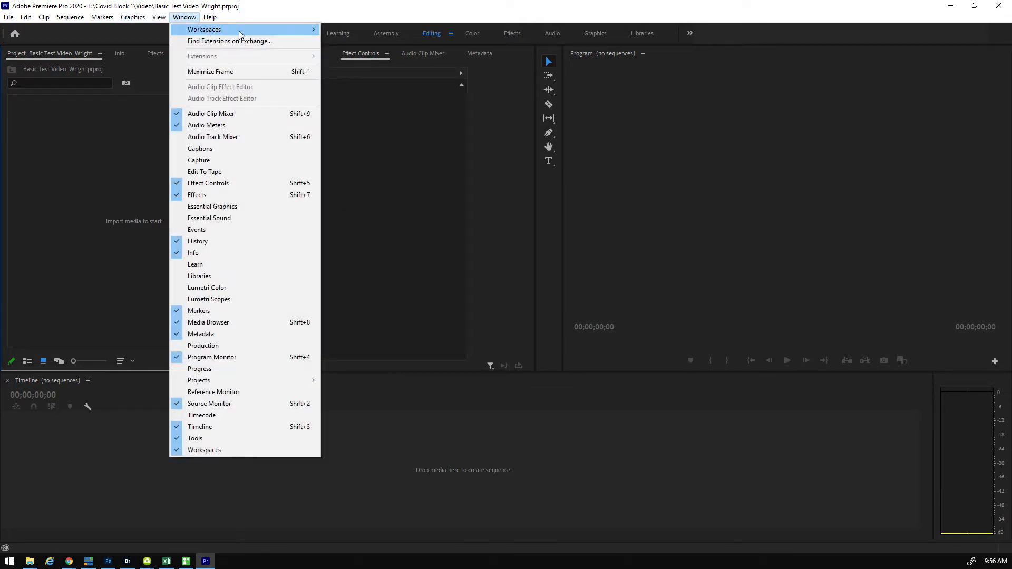
mouse_move(290, 29)
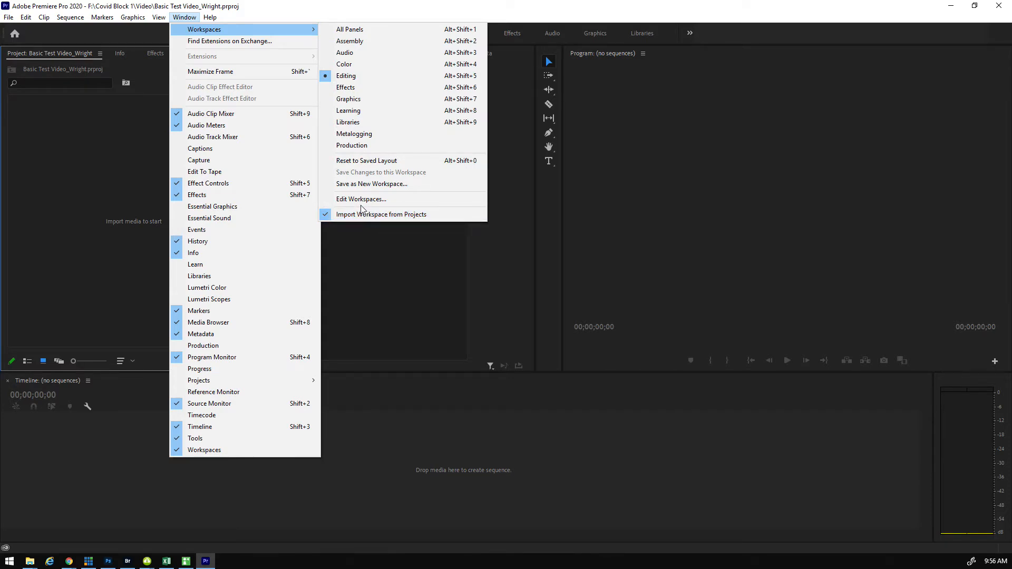
click(345, 77)
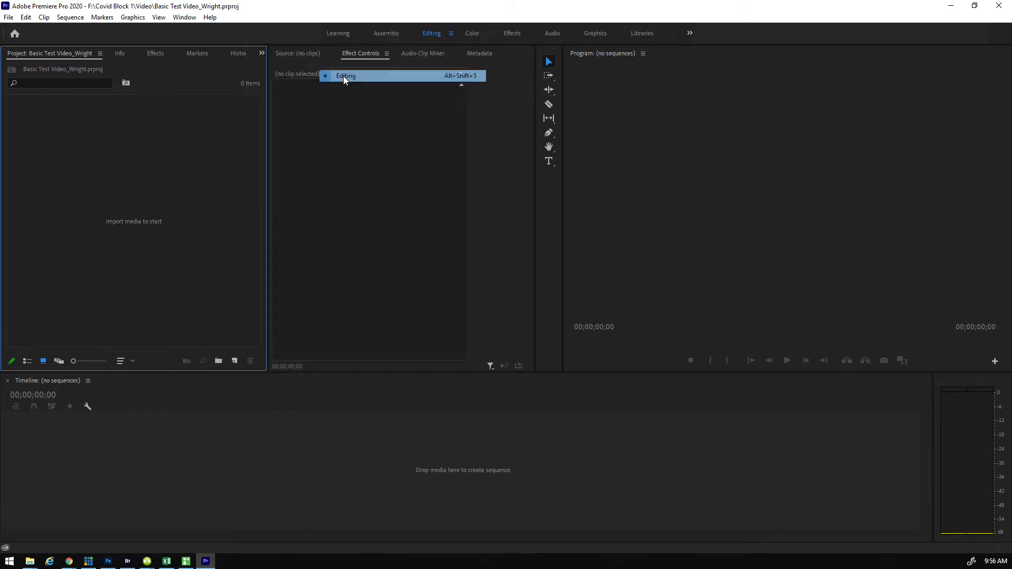
click(184, 17)
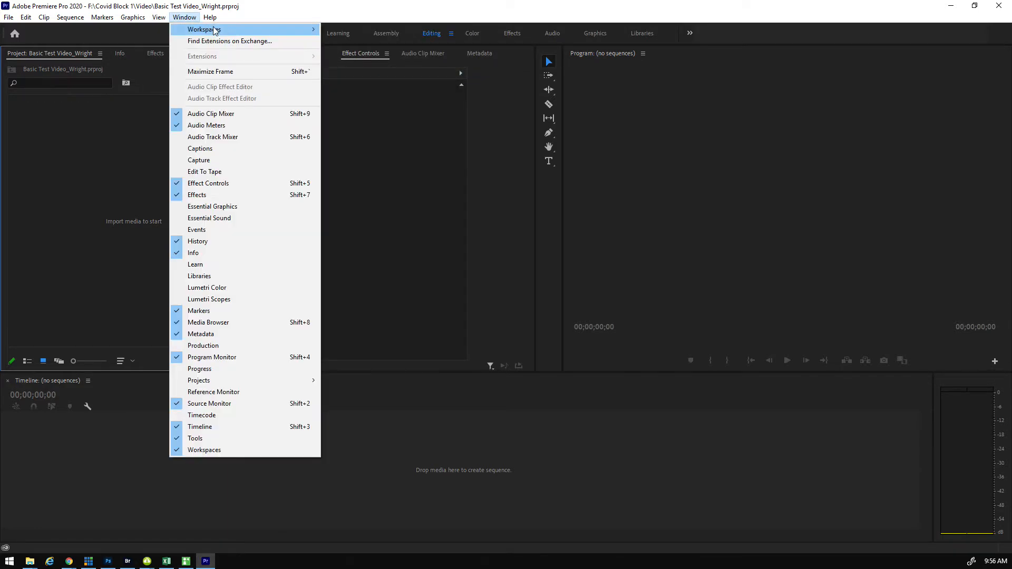
mouse_move(226, 33)
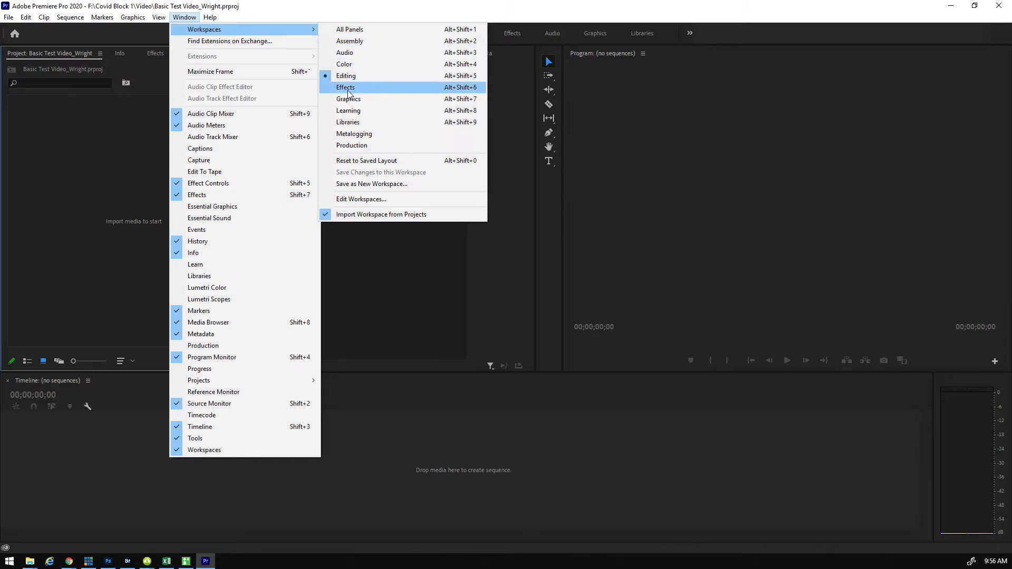
click(362, 162)
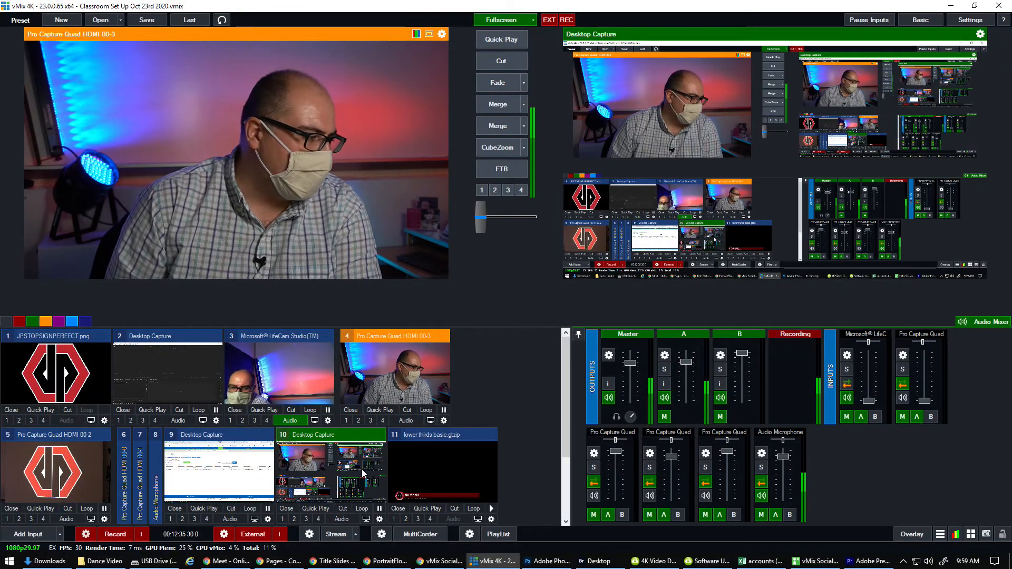
click(179, 369)
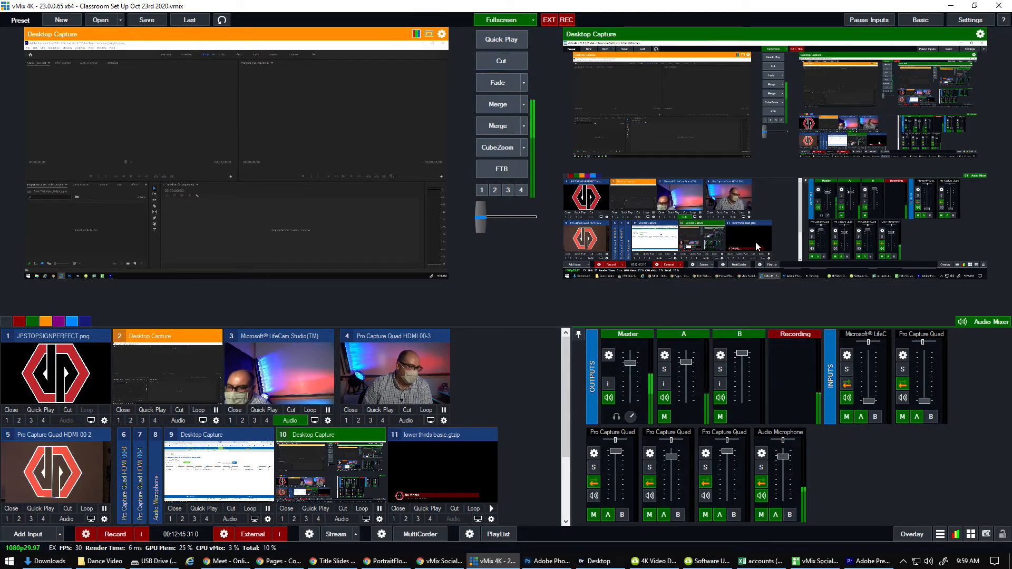
click(491, 83)
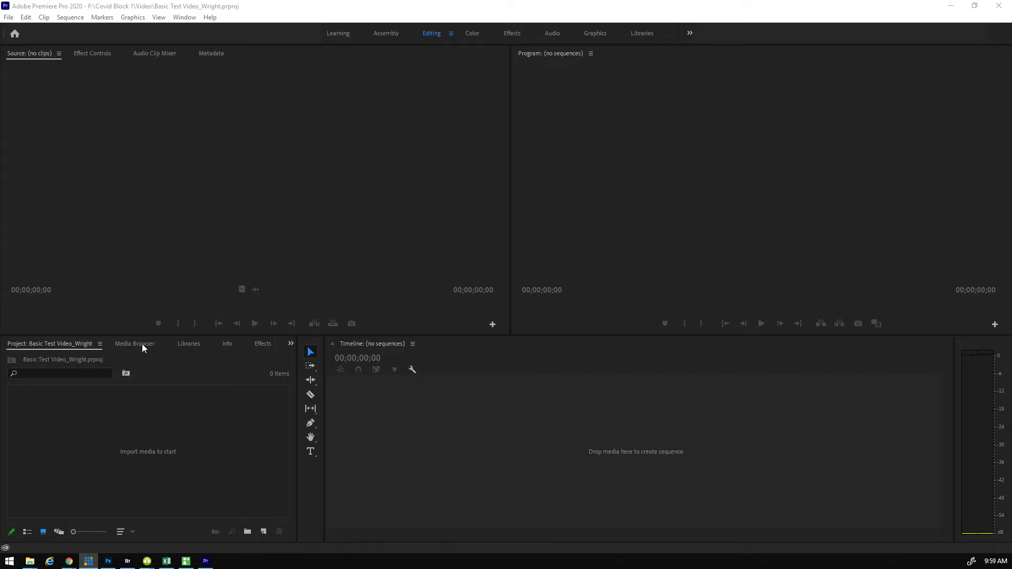
Look over the drives in the Media Browser with its drive list widened, and return to the empty project's contents
click(127, 344)
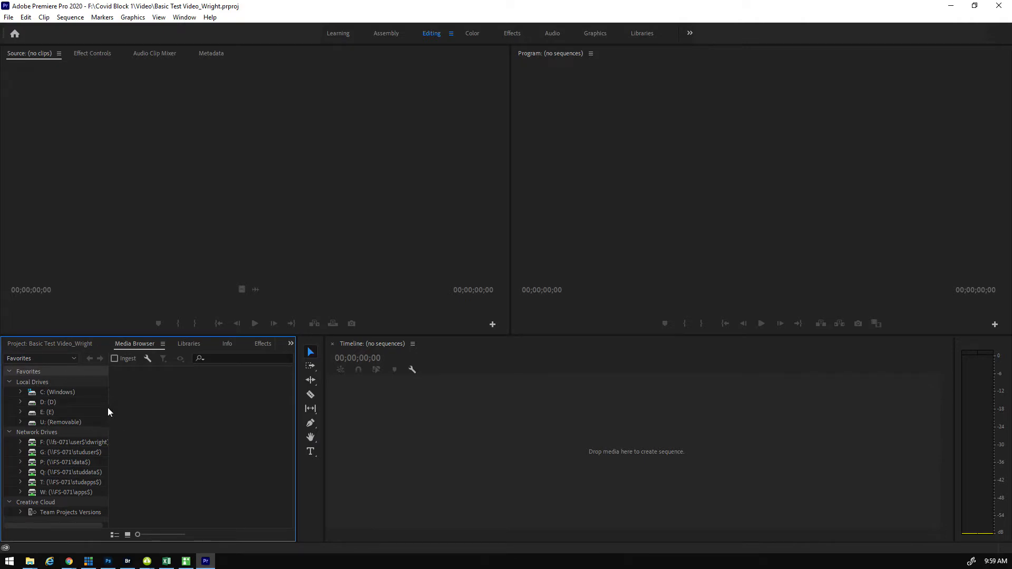
mouse_move(108, 413)
mouse_down()
mouse_move(163, 414)
mouse_move(121, 413)
mouse_up()
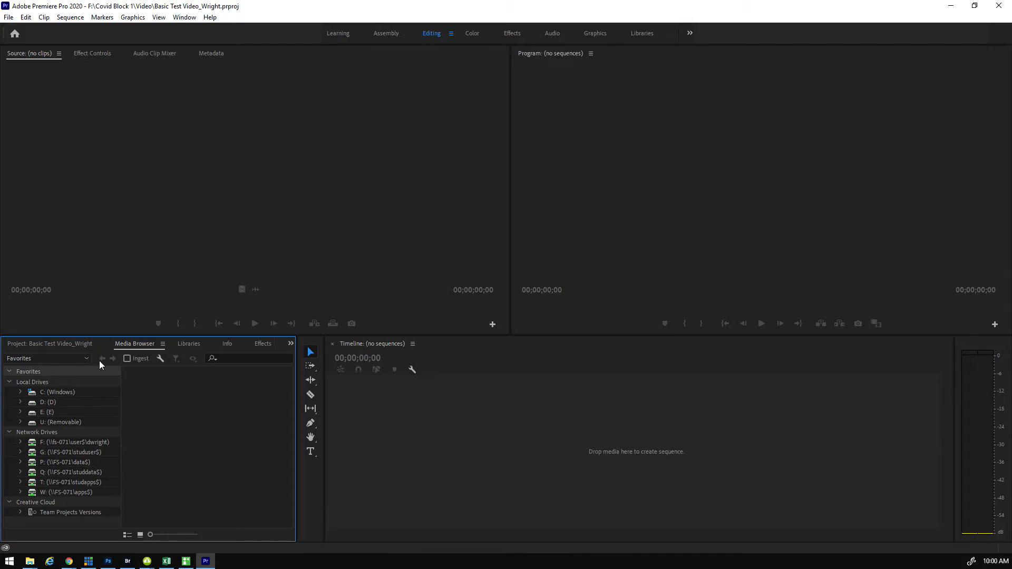
click(53, 345)
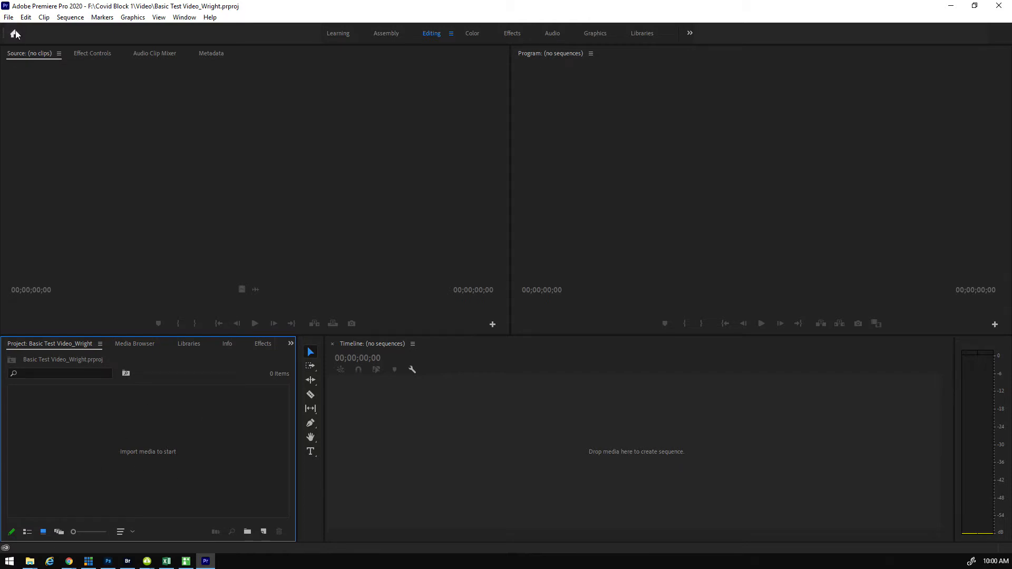
Browse the 4K Video Downloader folder in Videos for importable media as extra large icons, and cancel the import
click(9, 17)
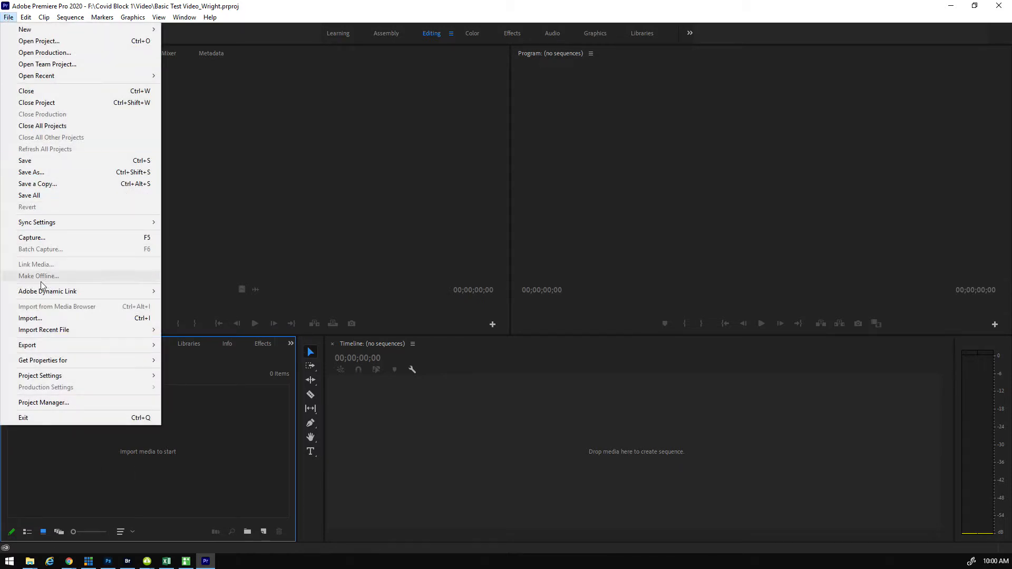
click(43, 320)
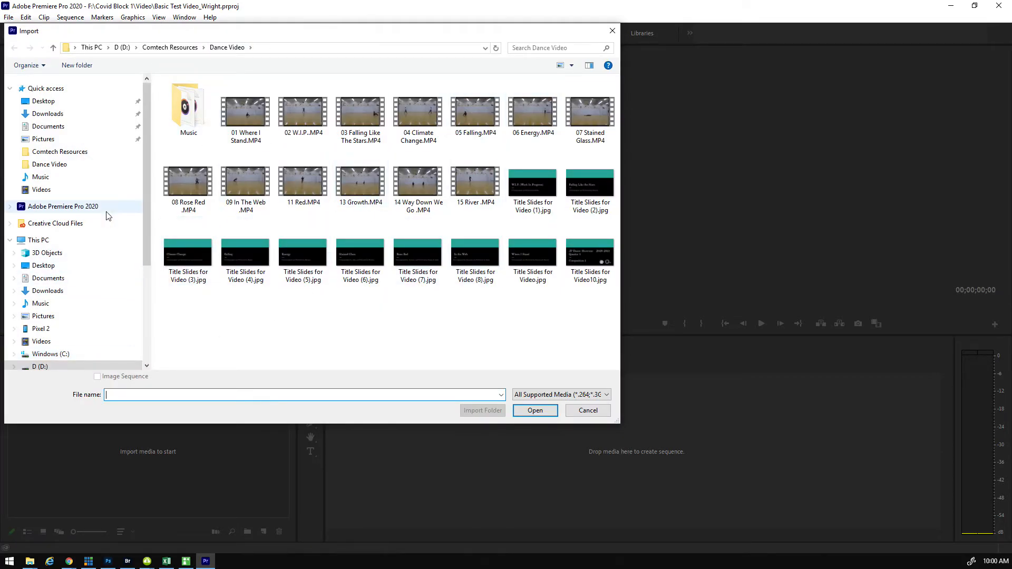
click(38, 191)
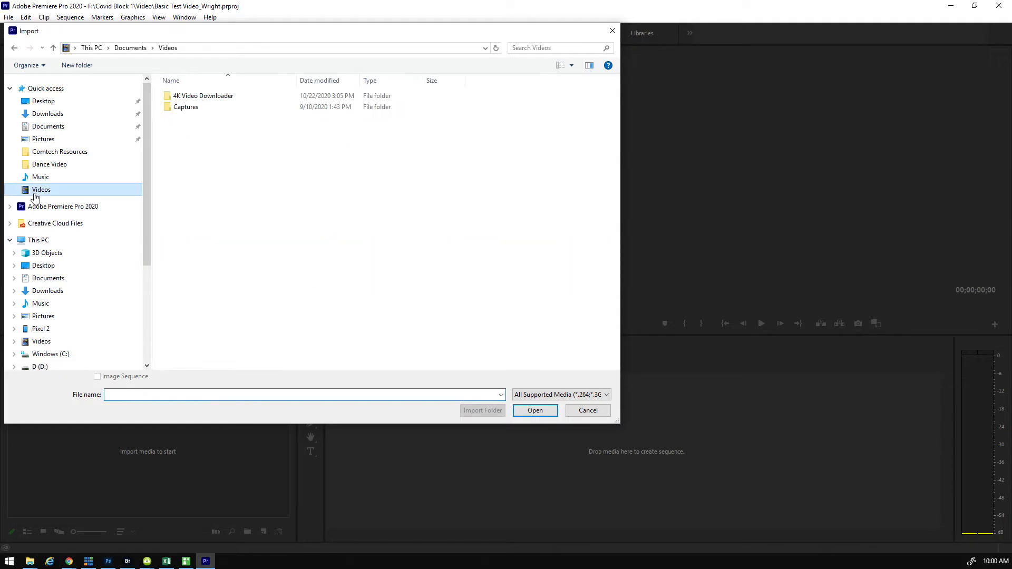
double_click(226, 95)
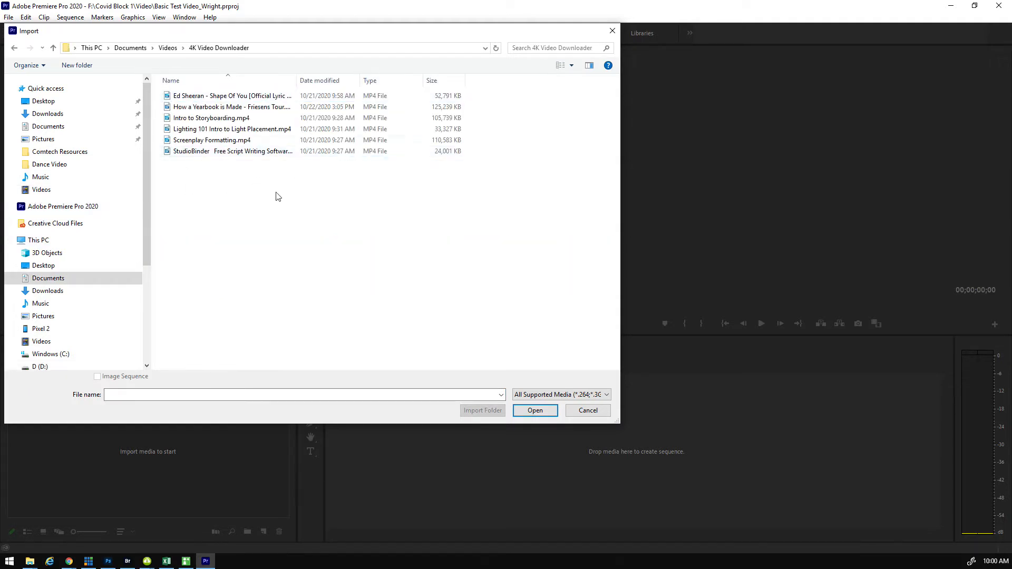
click(573, 69)
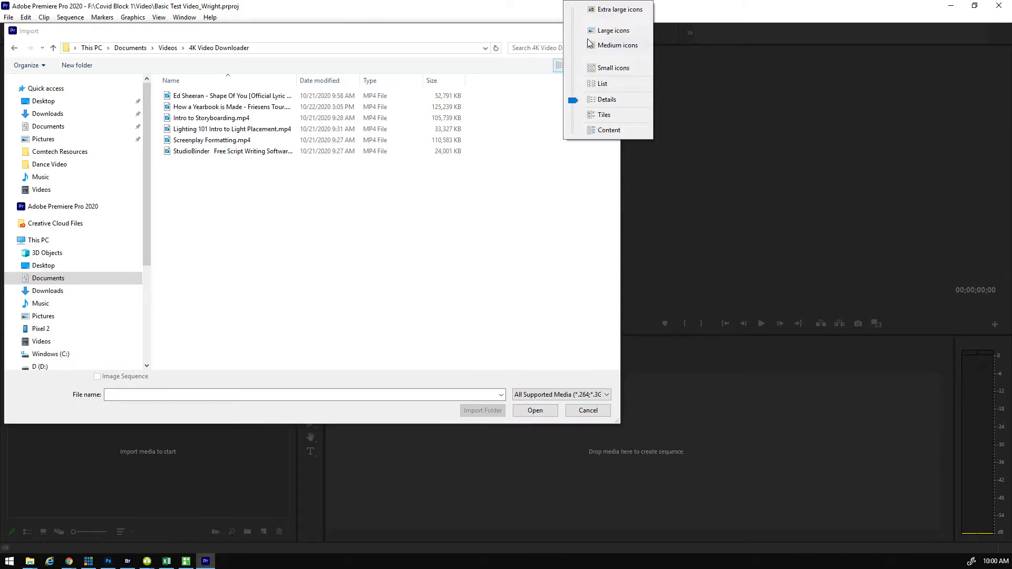
click(620, 9)
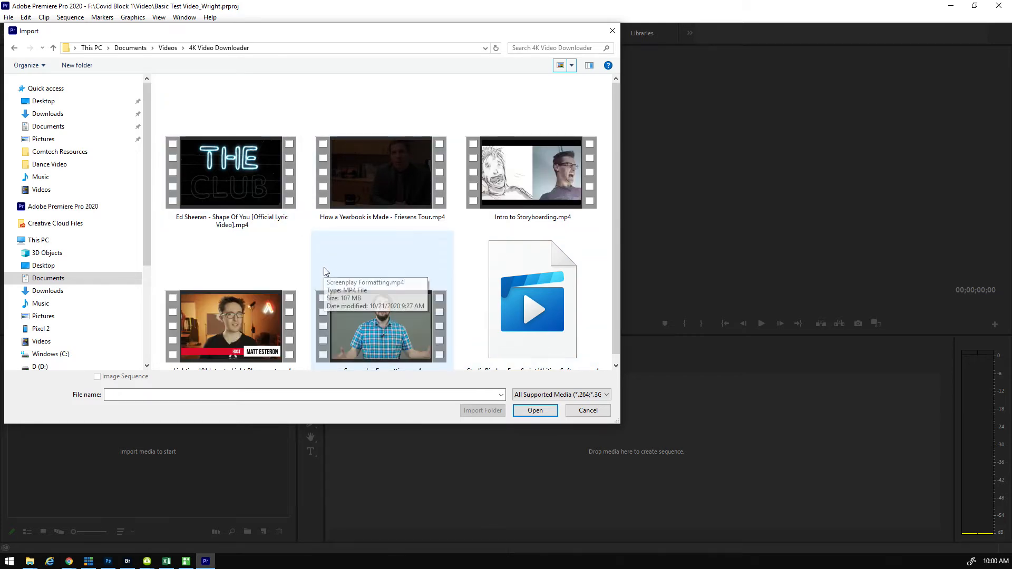
scroll(466, 283, down, 1)
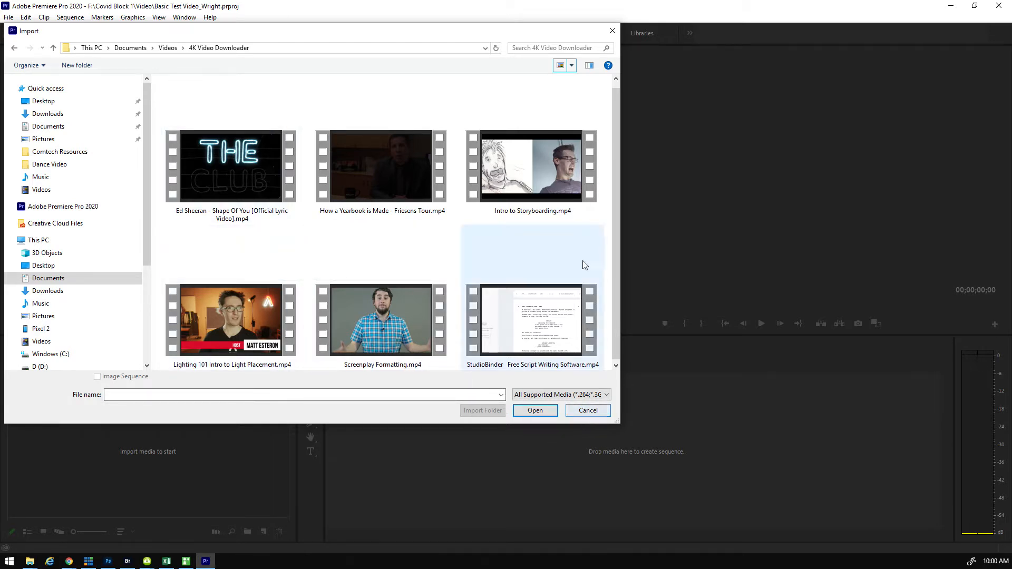
click(593, 416)
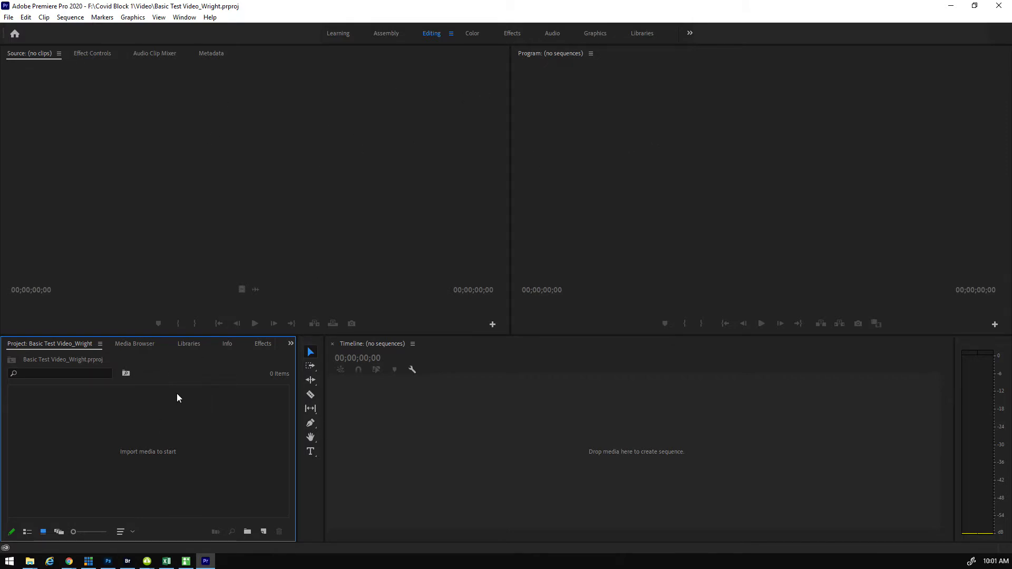
View the New Sequence dialog with its available presets, and cancel it without creating a sequence
click(264, 532)
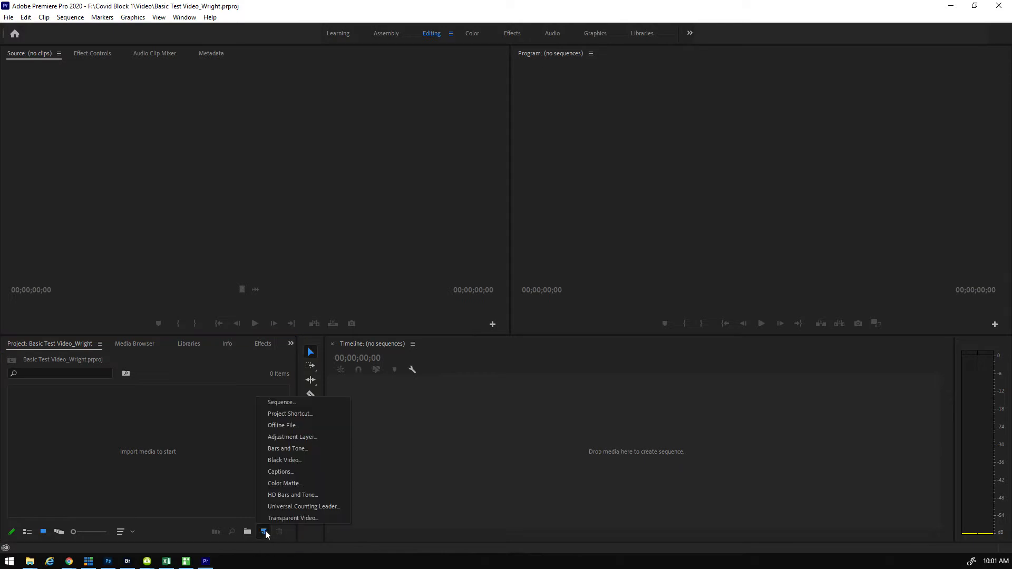
click(285, 403)
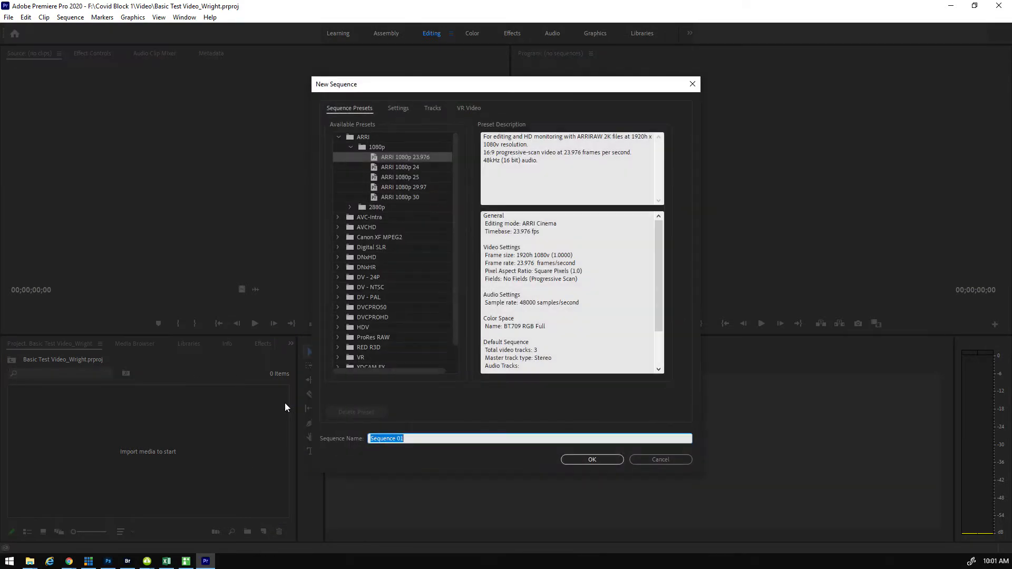
drag(555, 85, 629, 49)
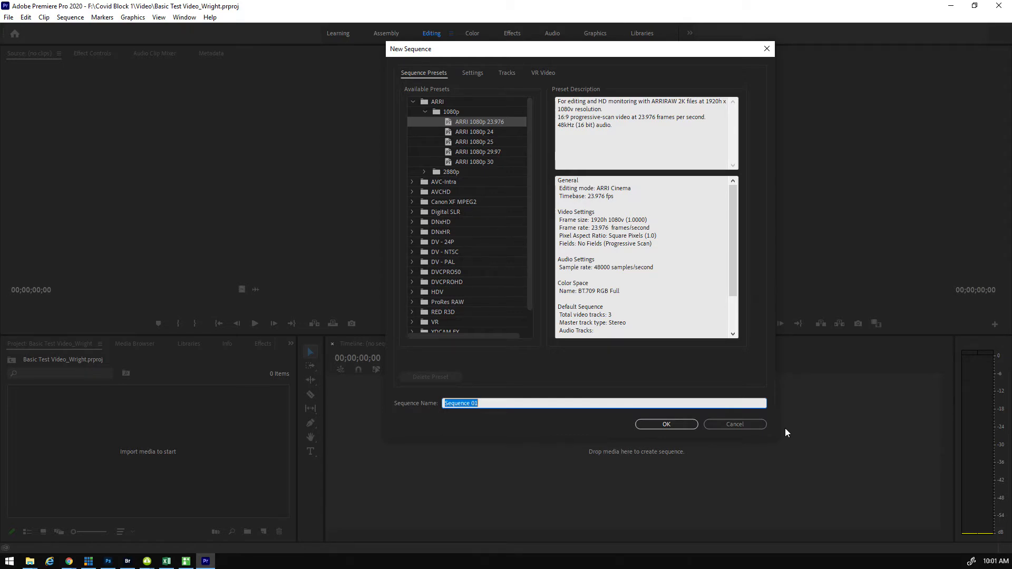
click(739, 425)
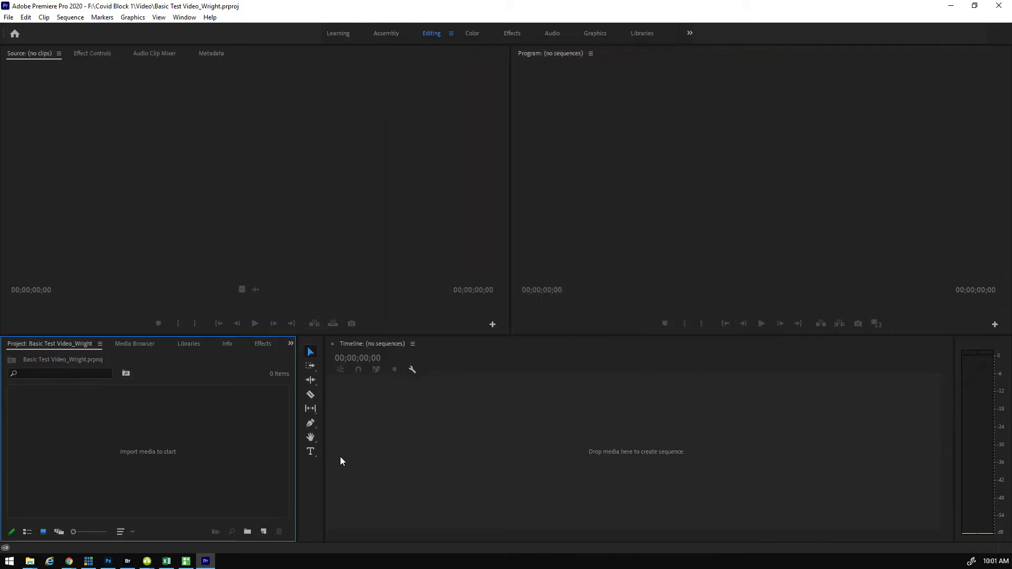
Import "Ed Sheeran - Shape Of You [Official Lyric Video].mp4" from the 4K Video Downloader folder and create a matching timeline sequence from it
double_click(162, 436)
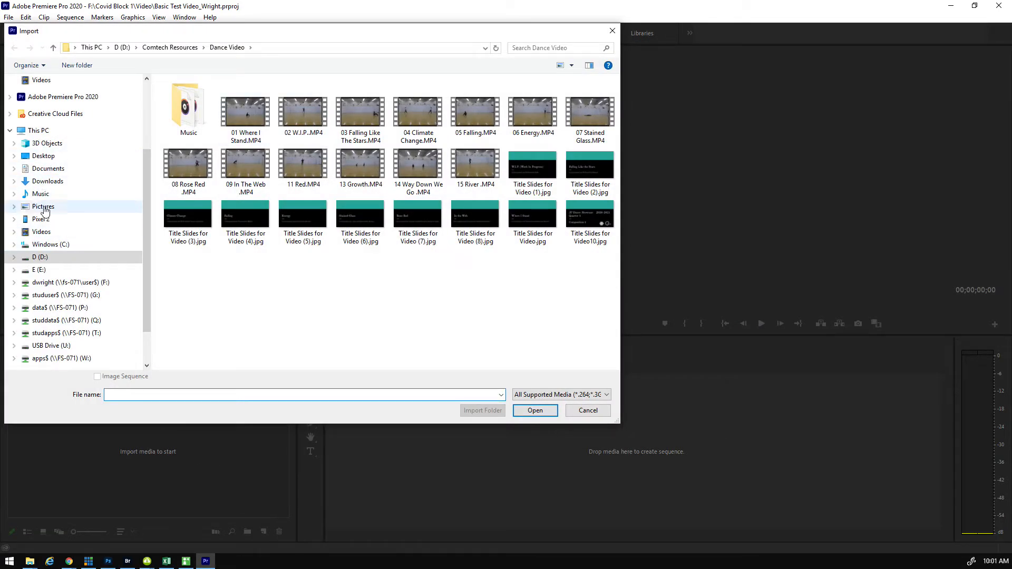
click(43, 232)
double_click(200, 97)
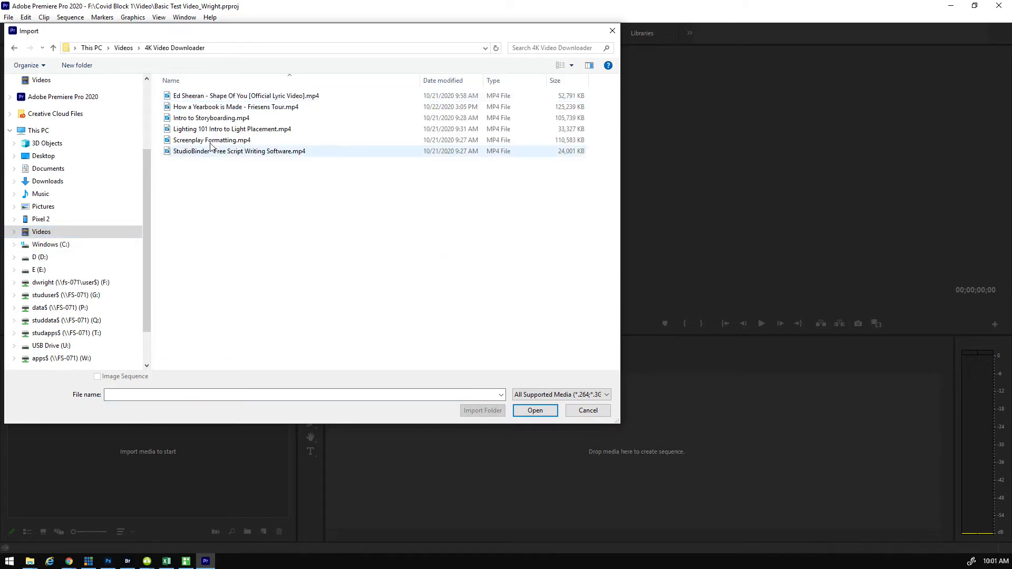
double_click(202, 95)
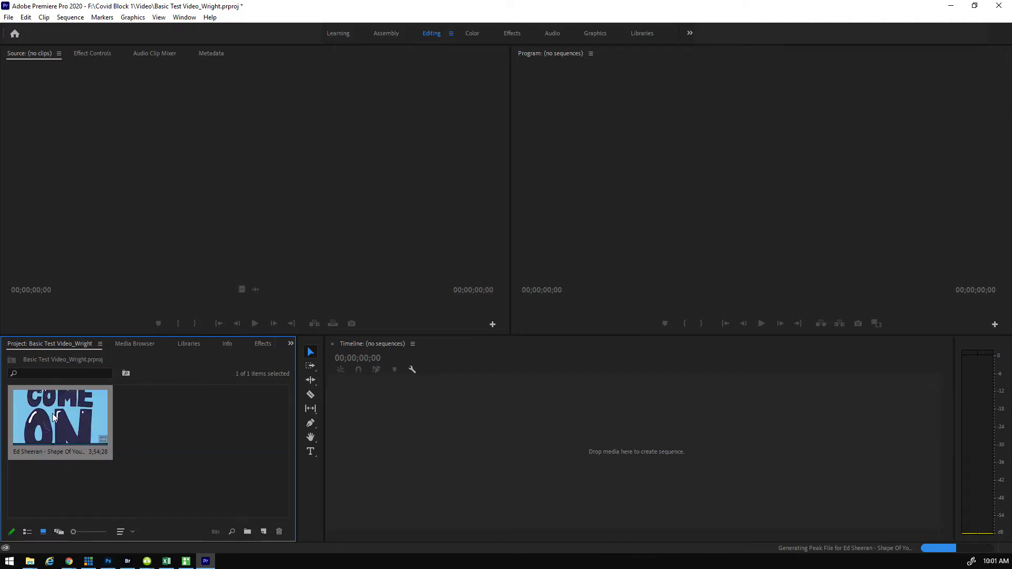
drag(52, 416, 457, 433)
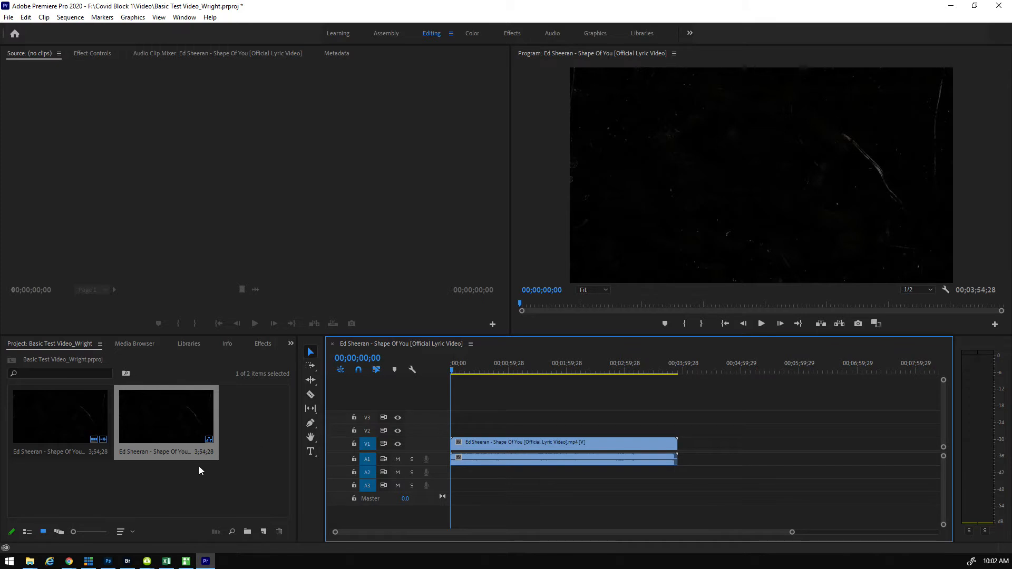
Start a new sequence and look through the available presets in the HDV and DV - NTSC groups
click(263, 532)
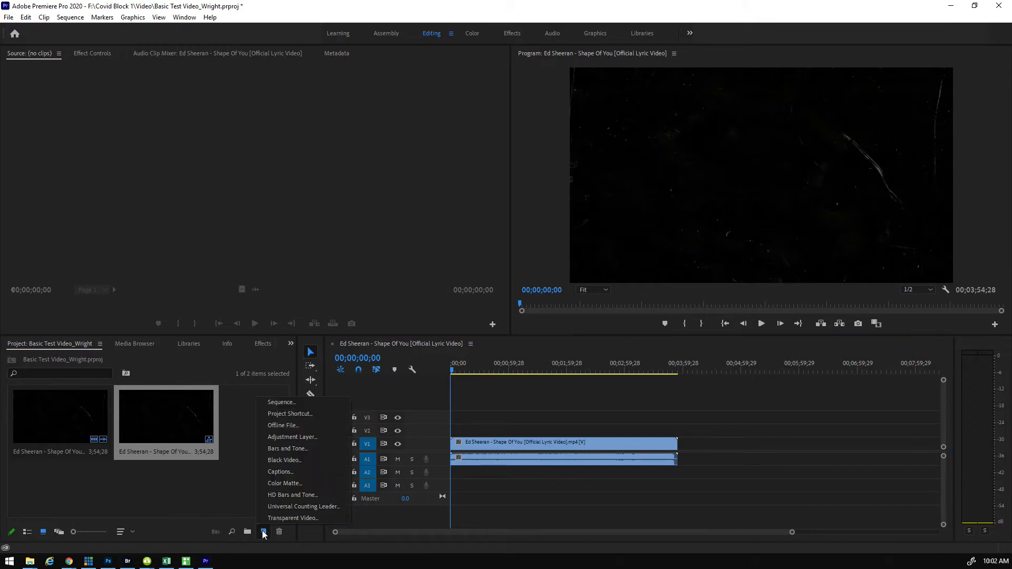
click(286, 403)
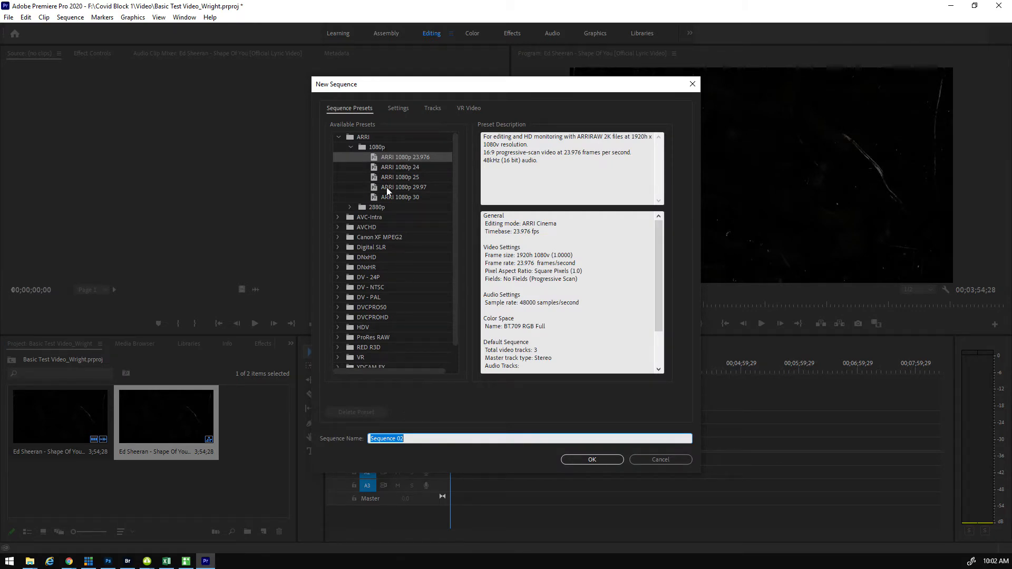
scroll(392, 331, down, 2)
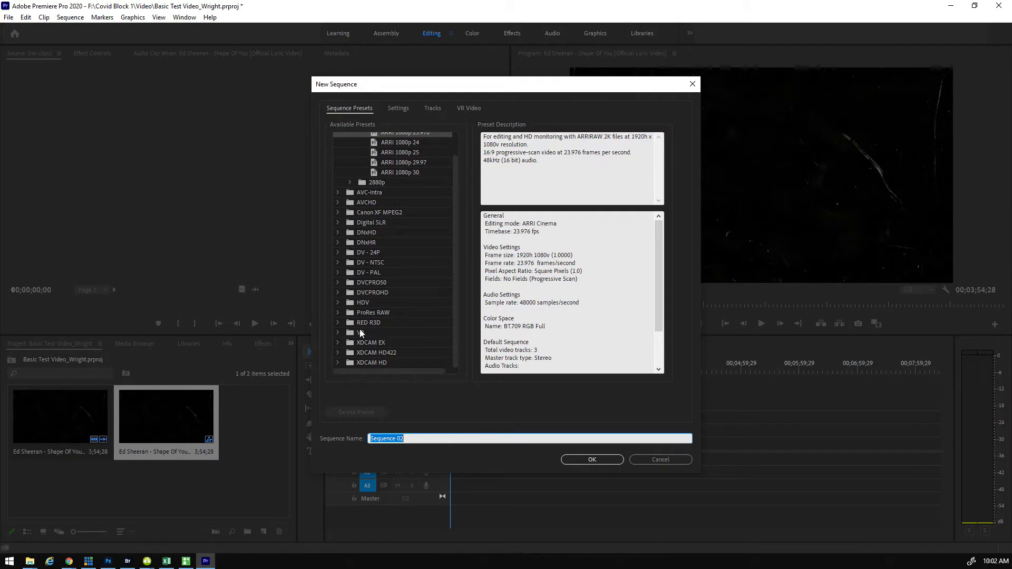
click(337, 303)
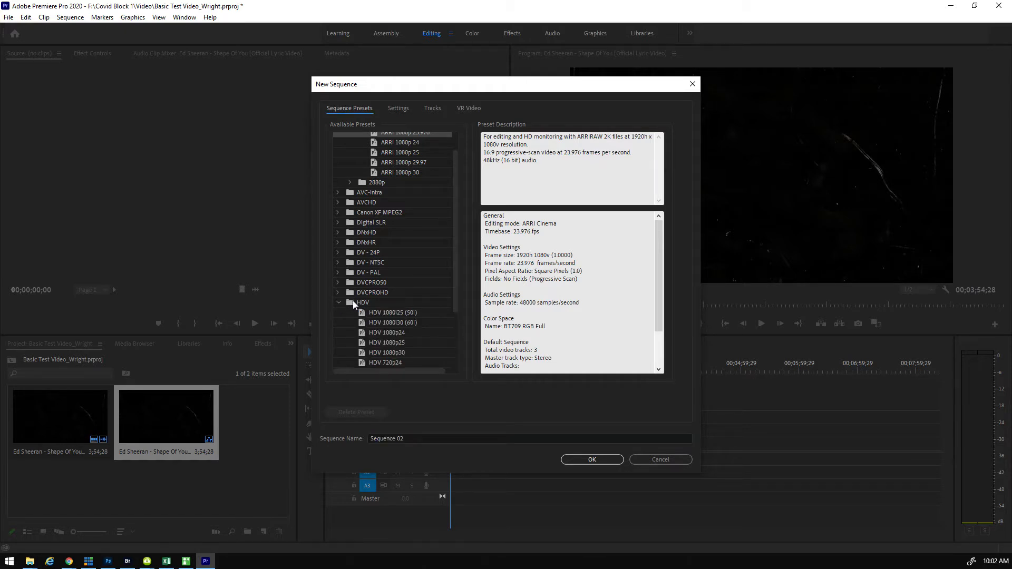
scroll(385, 314, down, 2)
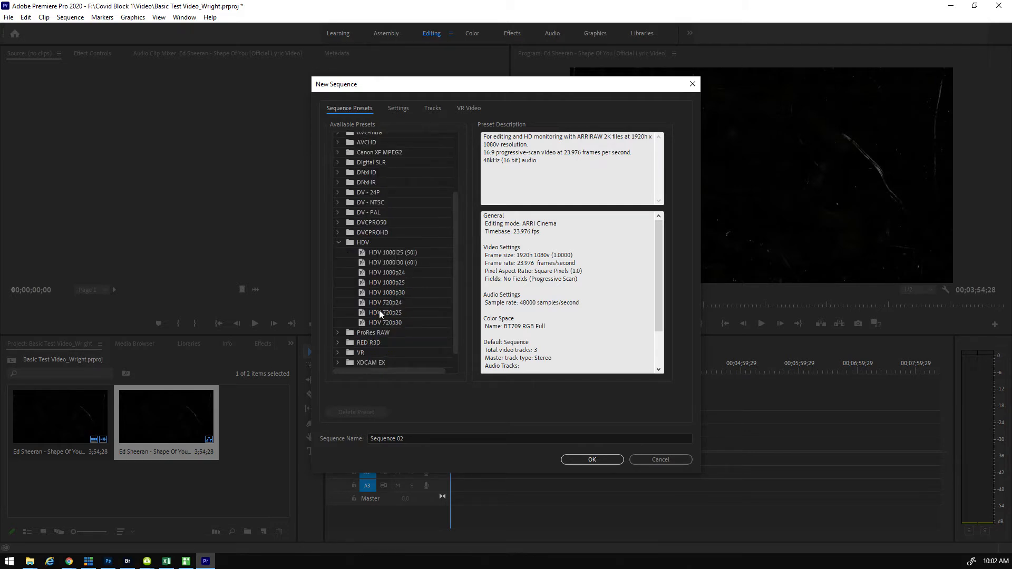
click(337, 203)
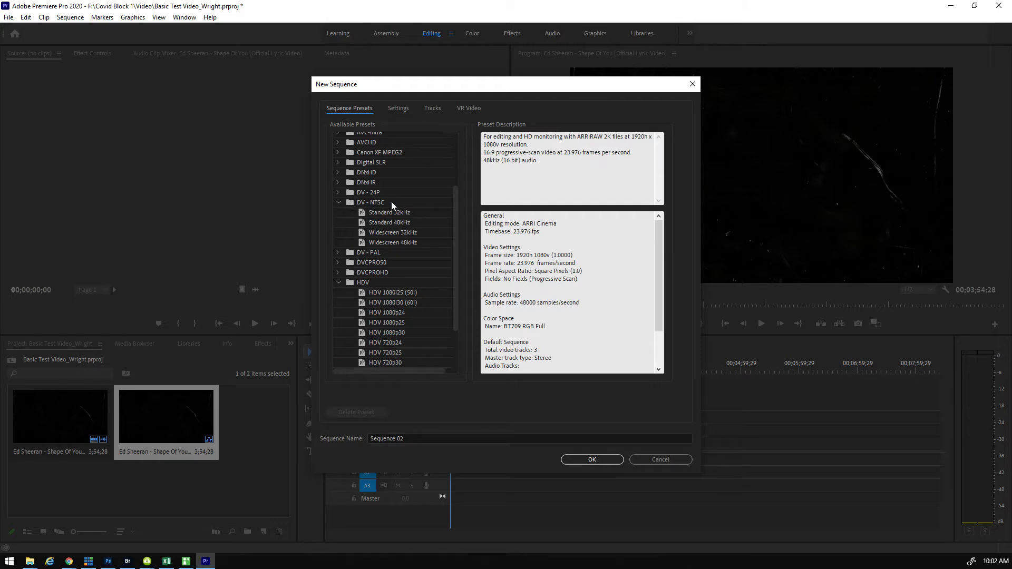
scroll(404, 316, down, 1)
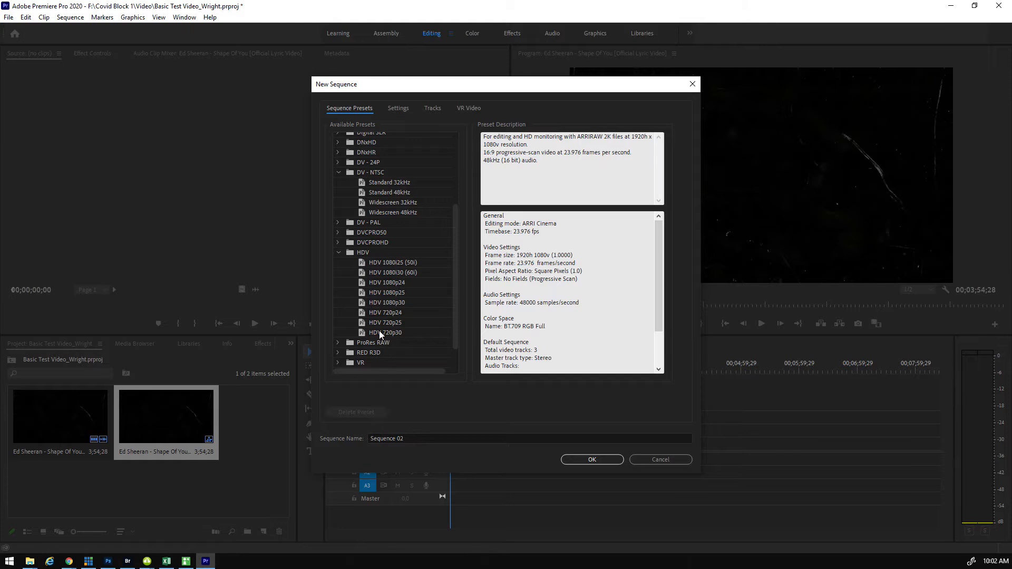
click(340, 252)
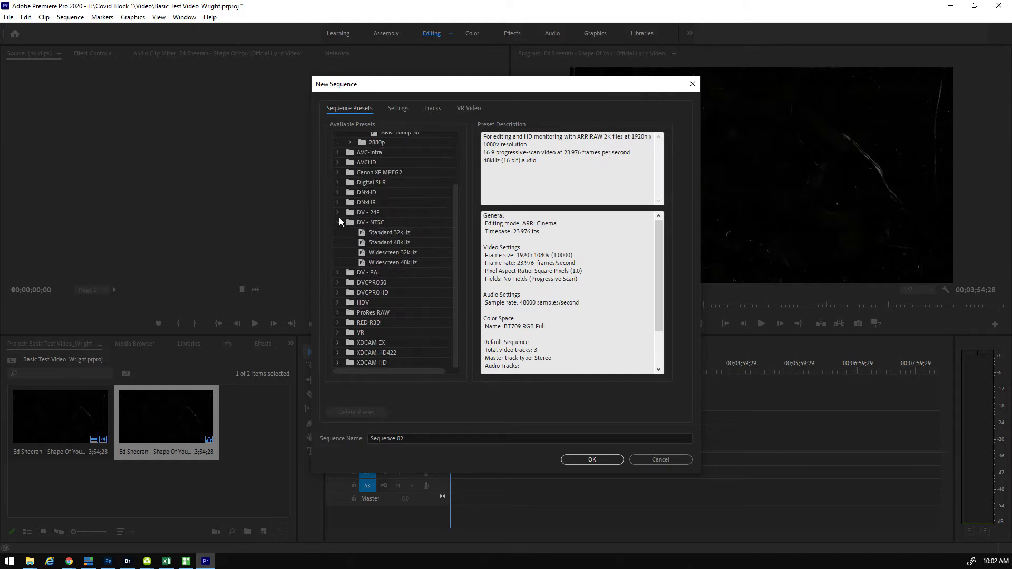
click(340, 223)
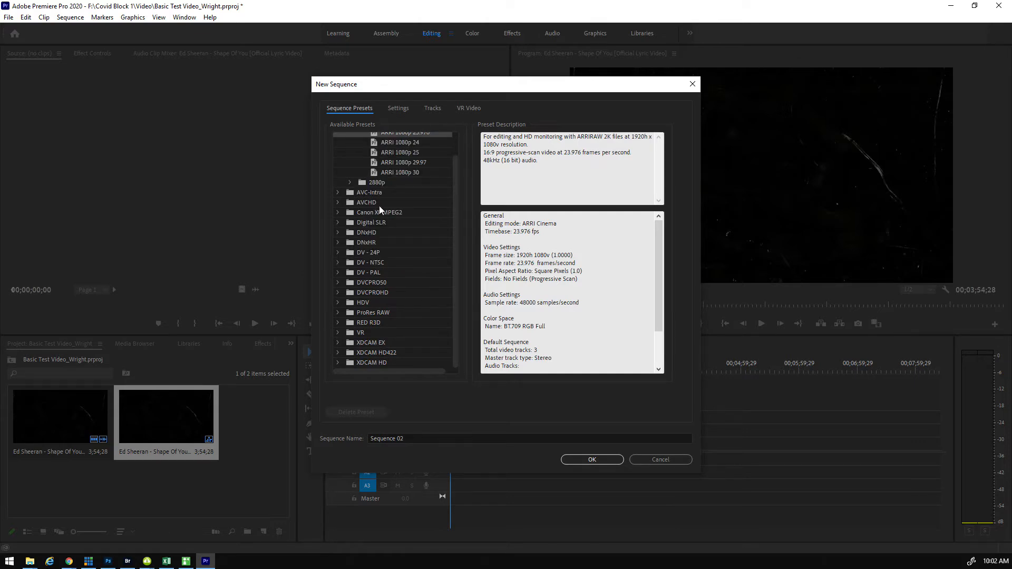
Choose the AVCHD 1080p30 preset for the new sequence and review its full preset description
scroll(379, 205, up, 1)
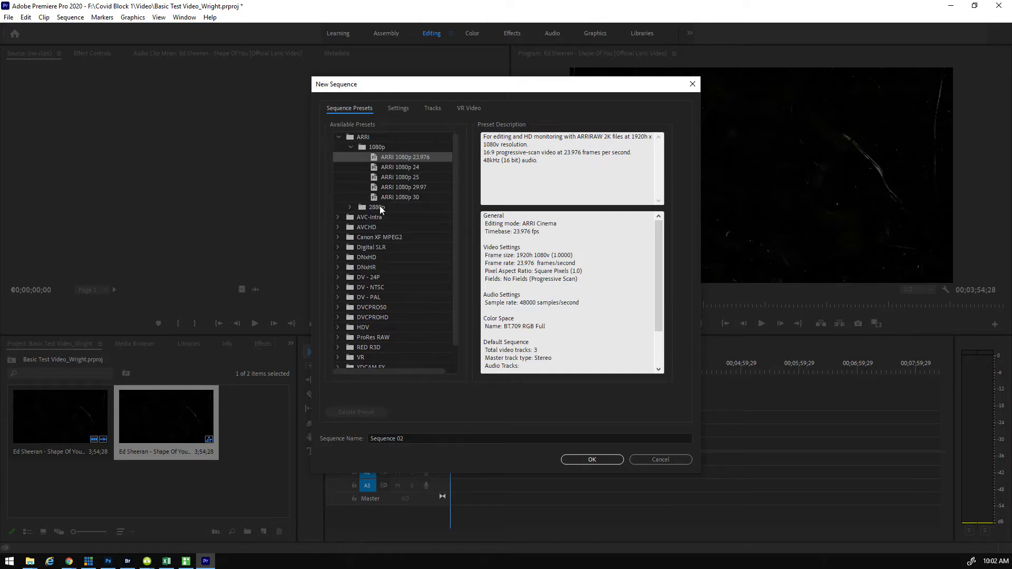
click(340, 136)
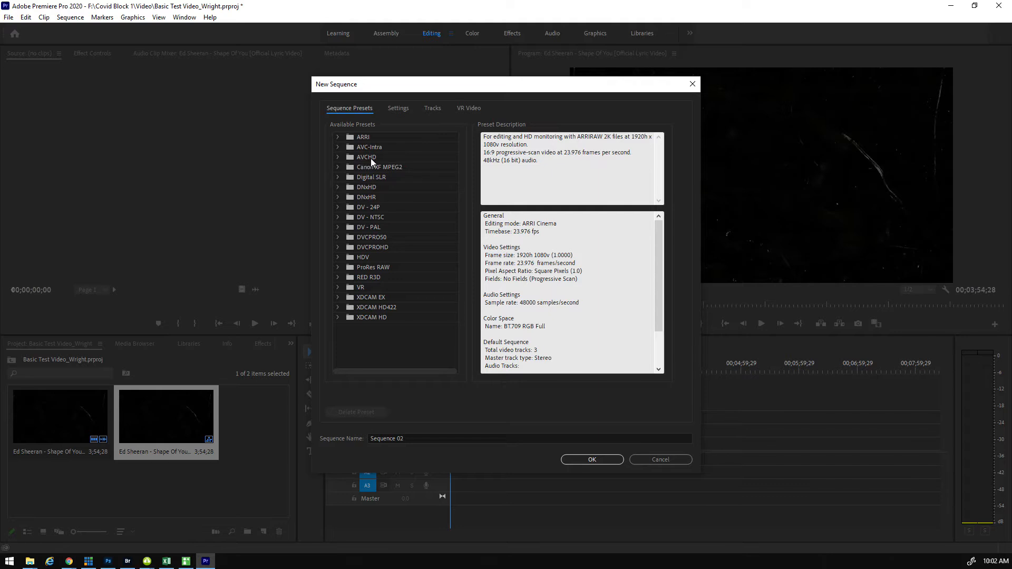
click(338, 158)
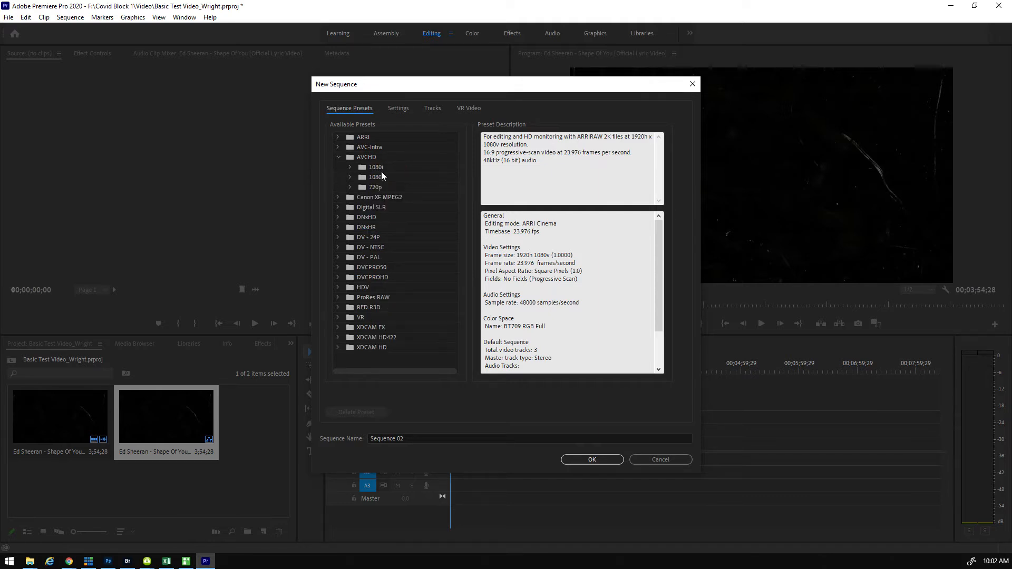
click(351, 177)
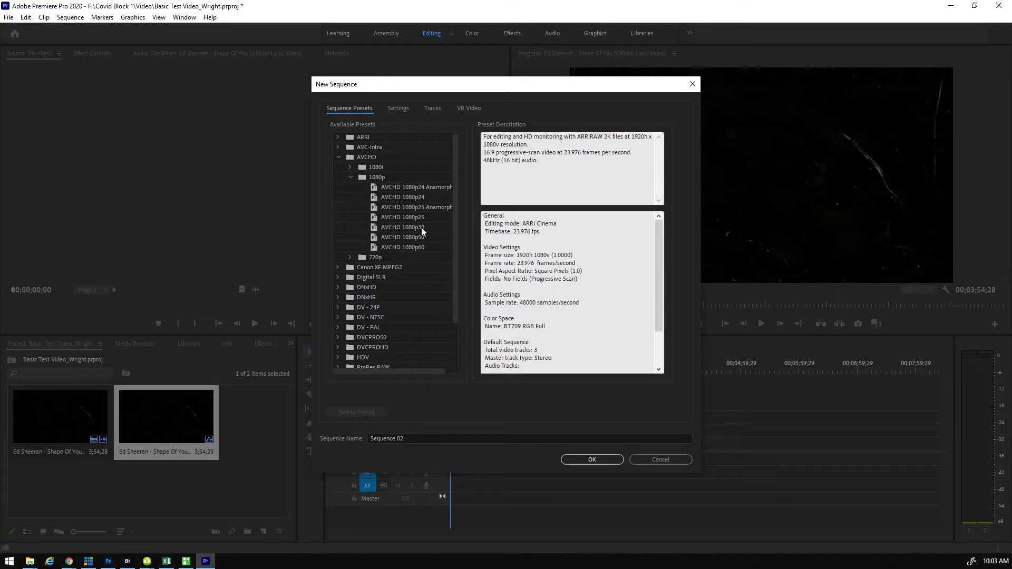
click(375, 226)
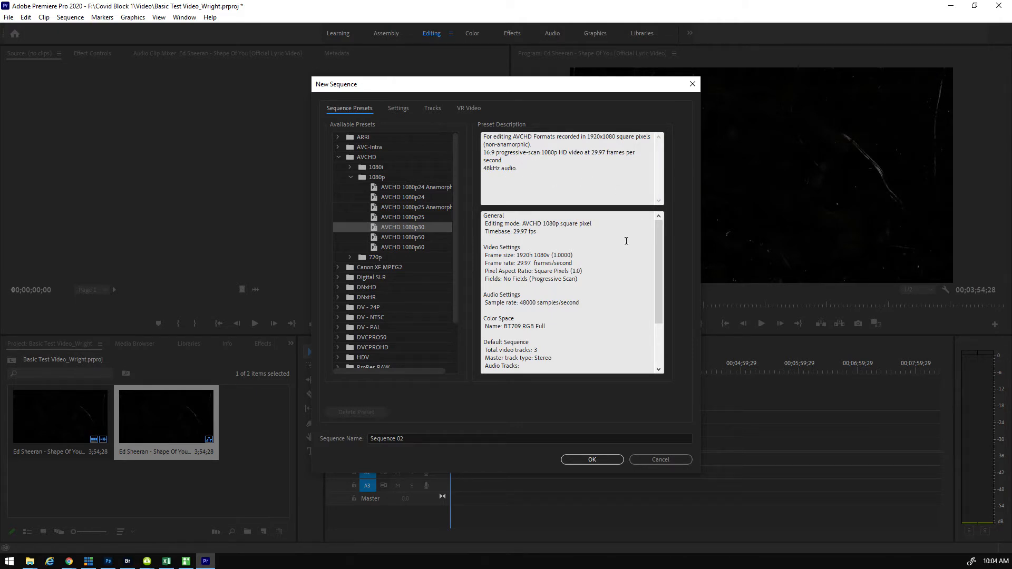
scroll(627, 238, down, 1)
scroll(627, 238, up, 1)
scroll(554, 284, down, 2)
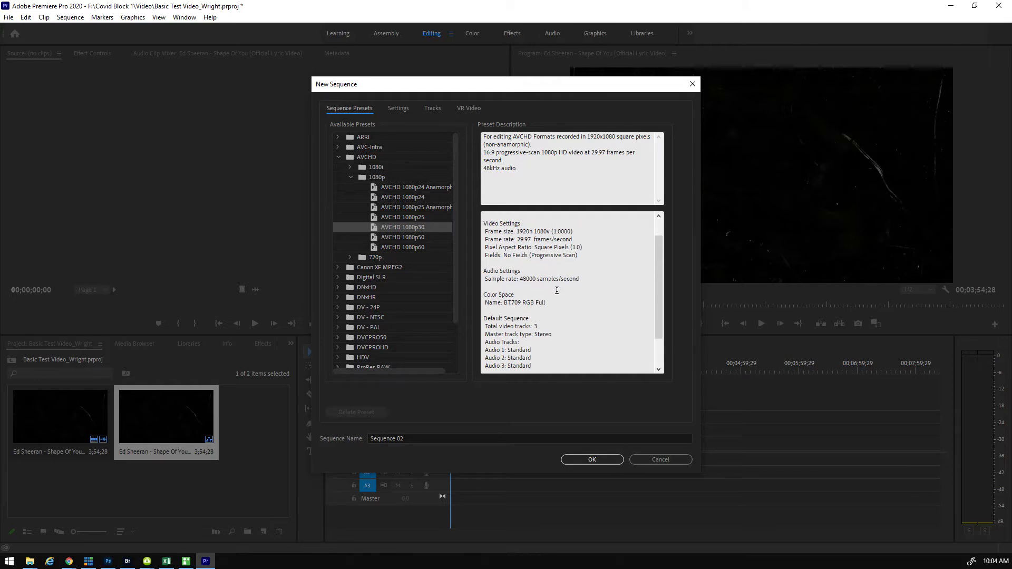
scroll(557, 289, down, 1)
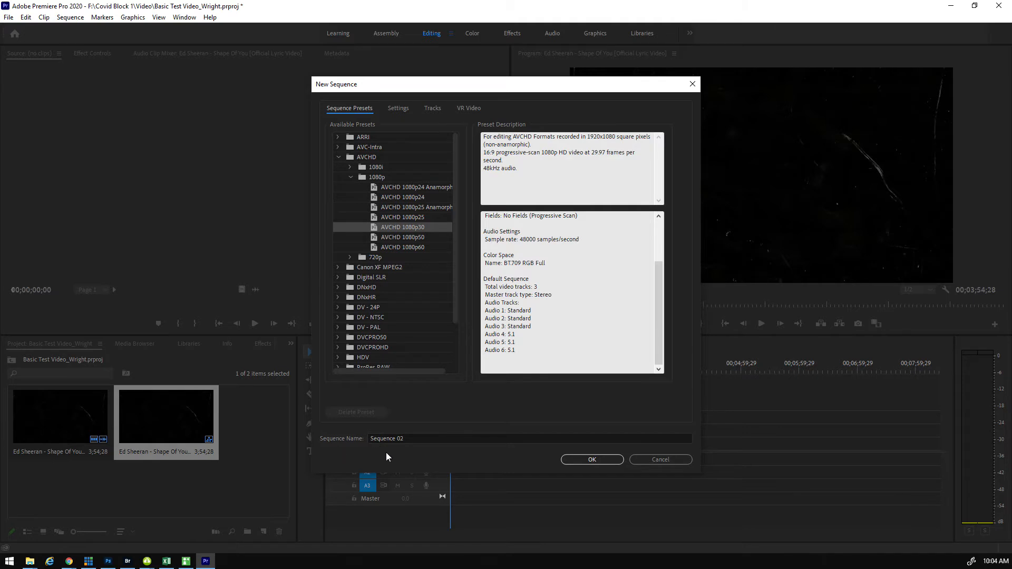
Name the sequence "Basic Test Video_" followed by the creator's surname, and create it
drag(413, 440, 348, 432)
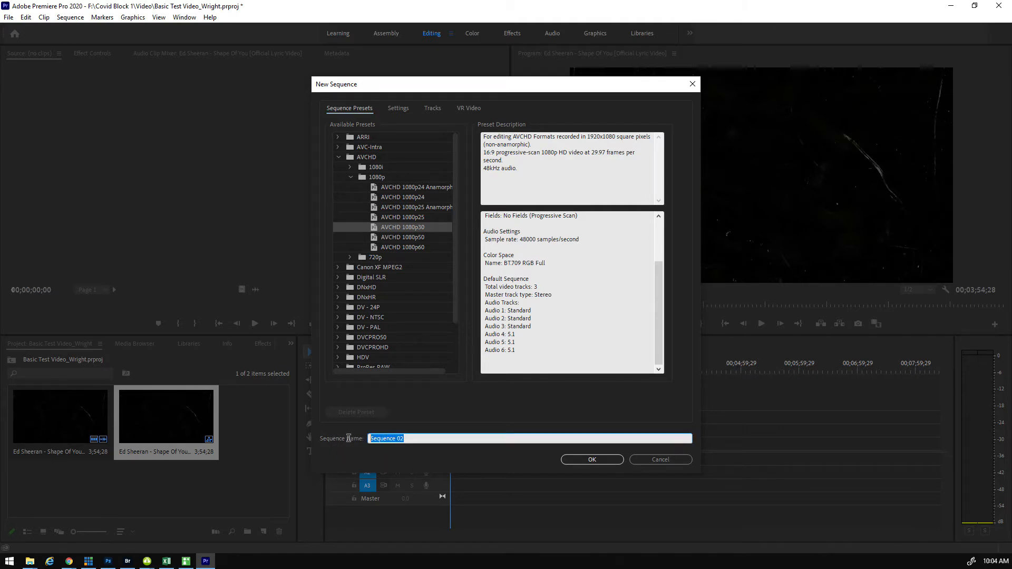
text(Basic Test Viedo)
key(BackSpace)
key(BackSpace)
key(BackSpace)
text(deo_Wright)
click(592, 460)
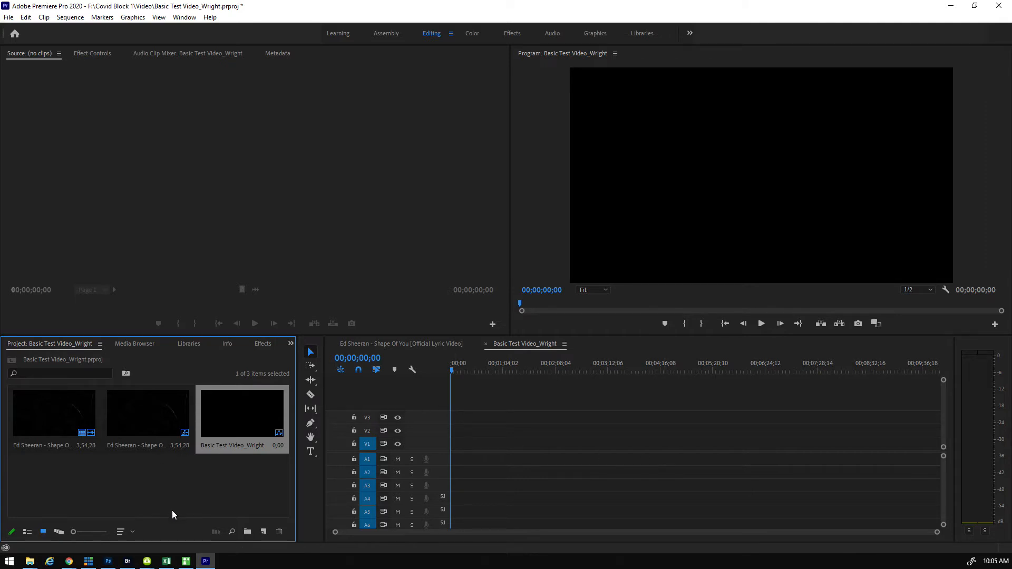
Import "Printing - 13 October 2020 - 09-52-34 AM.mp4" from the Comtech Captures folder on drive D
double_click(124, 480)
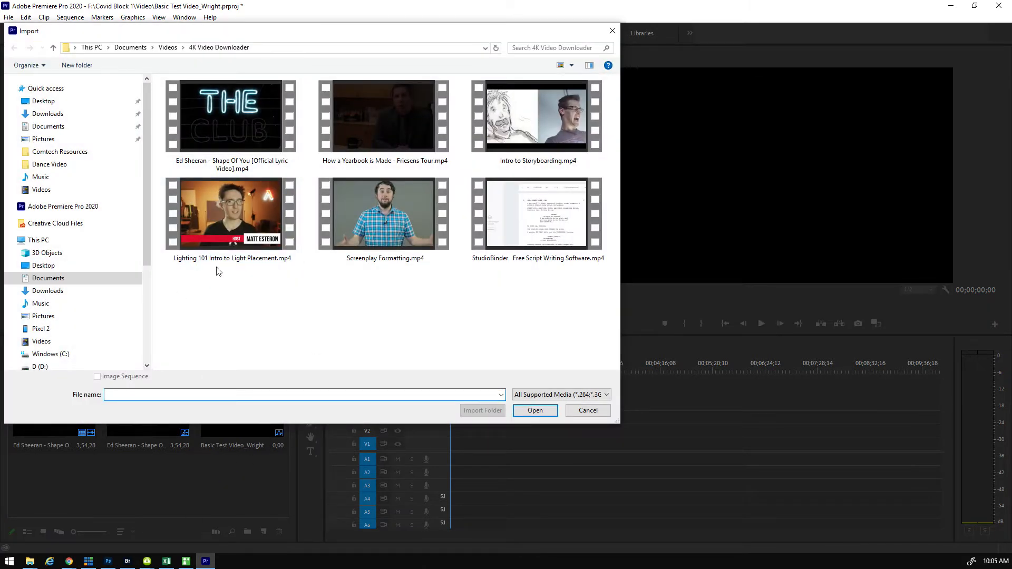
scroll(73, 296, down, 1)
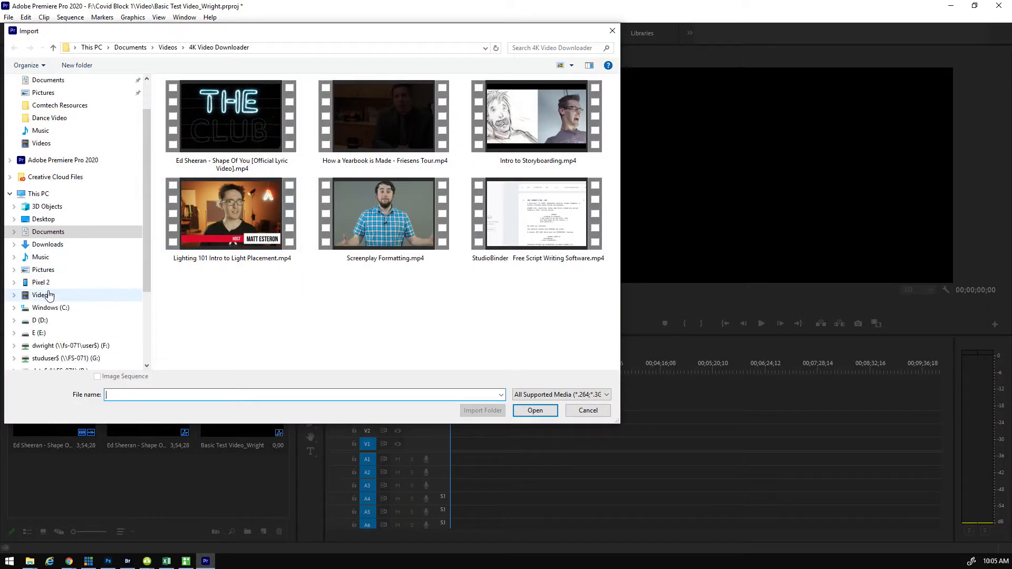
scroll(73, 296, down, 1)
click(41, 295)
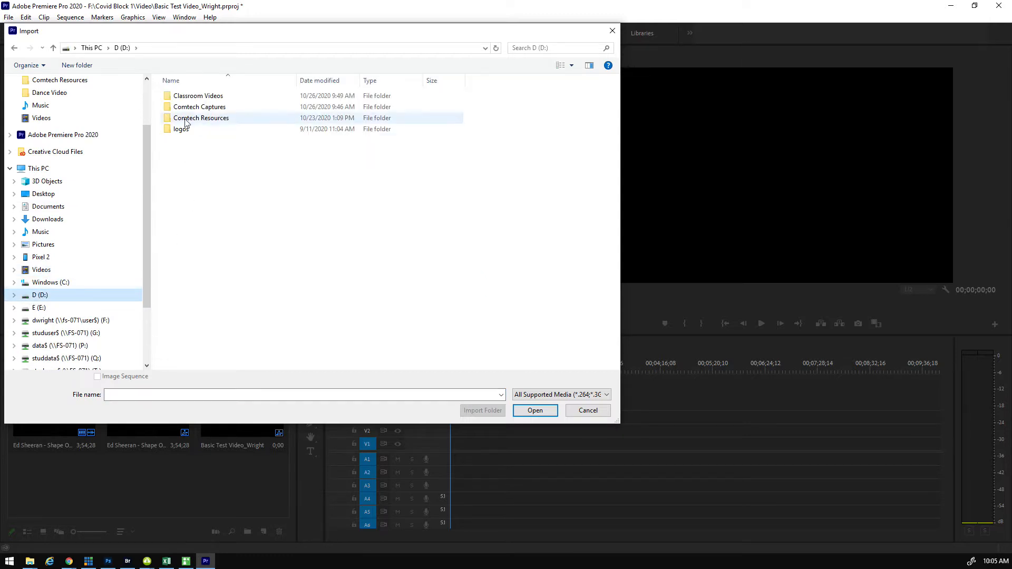
double_click(179, 108)
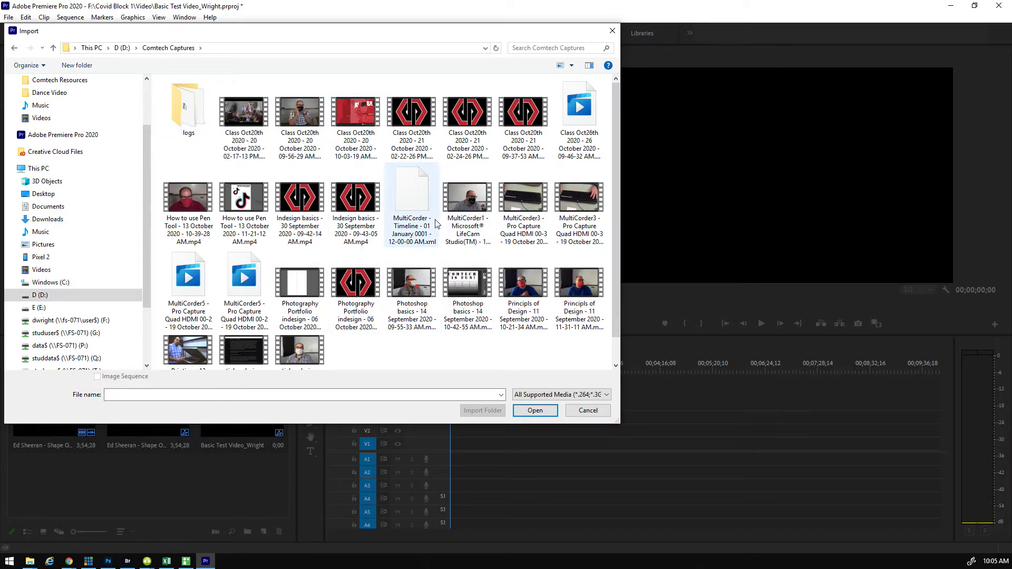
scroll(278, 297, down, 1)
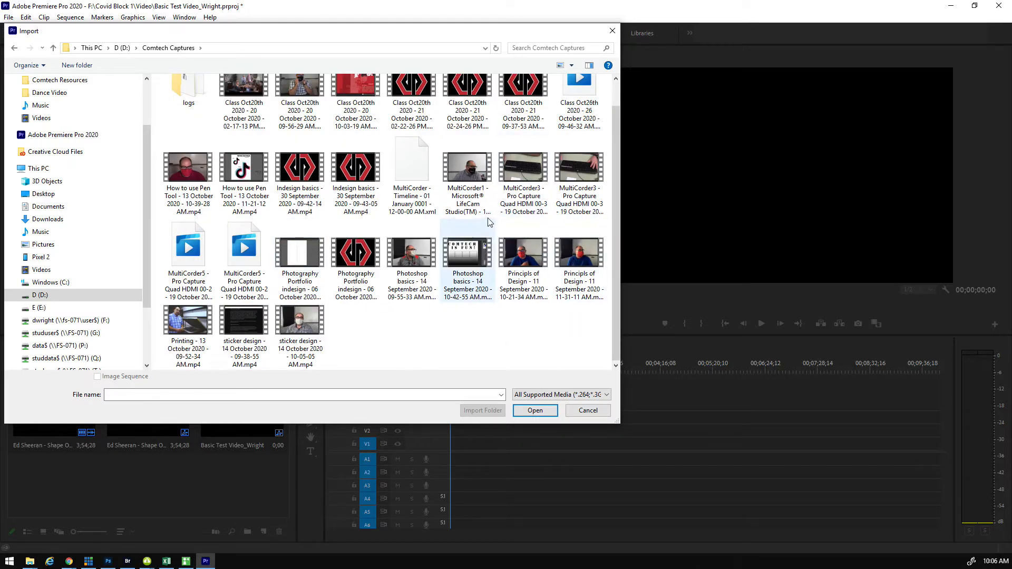
scroll(489, 222, up, 1)
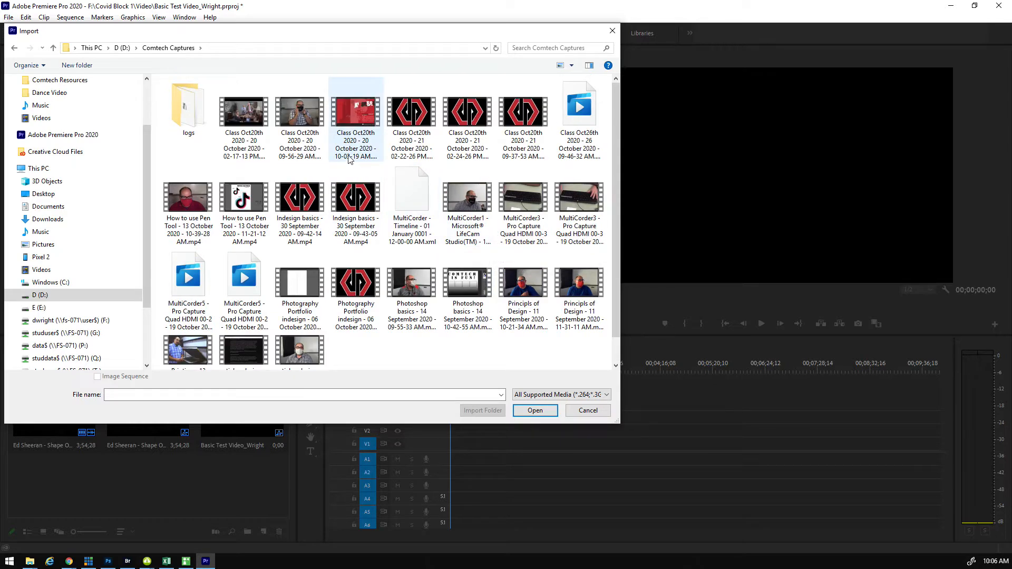
scroll(411, 237, down, 1)
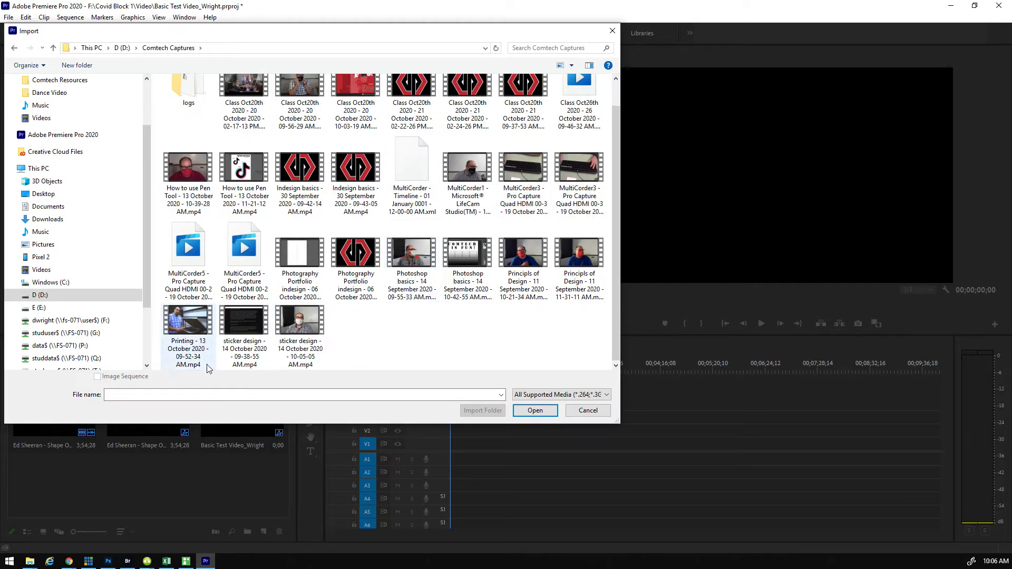
double_click(184, 316)
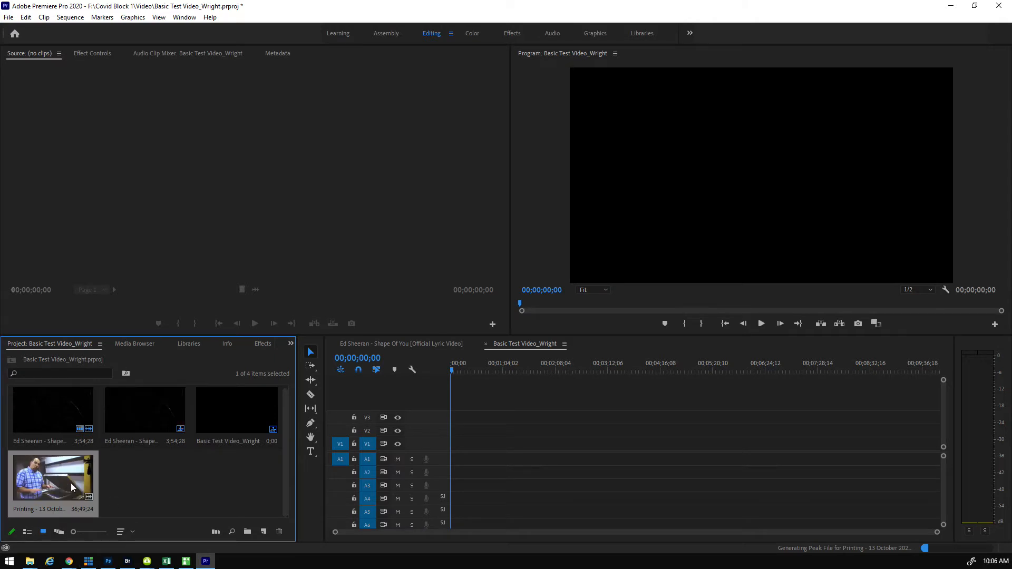
Place the Printing clip at the start of V1 and A1 in the new sequence, keeping the existing sequence settings
drag(46, 477, 464, 453)
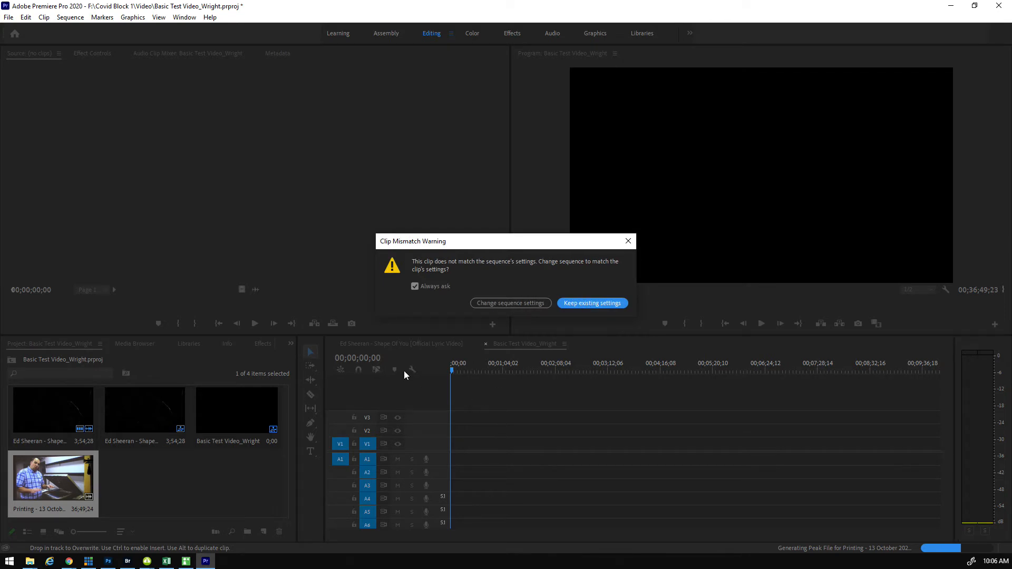
drag(498, 242, 437, 185)
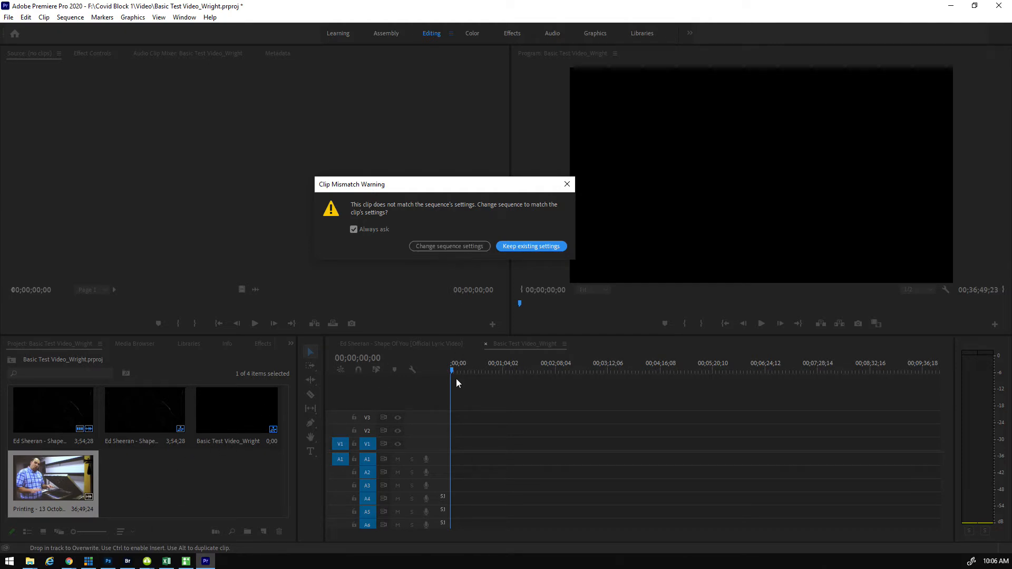
click(525, 245)
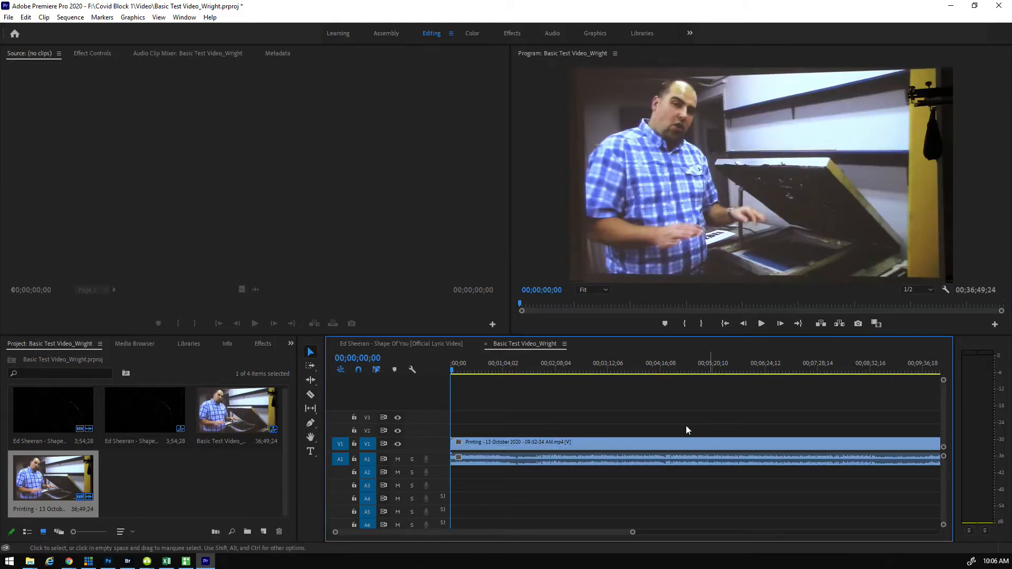
Scrub through the Printing clip in the sequence, and delete the clip from the timeline
drag(452, 370, 777, 392)
drag(632, 533, 904, 545)
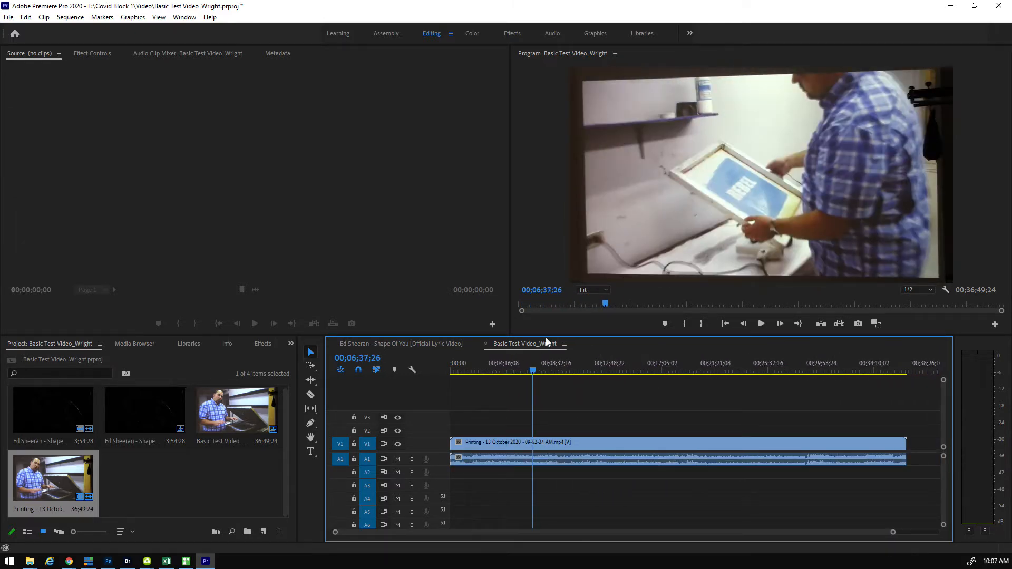
drag(535, 372, 506, 369)
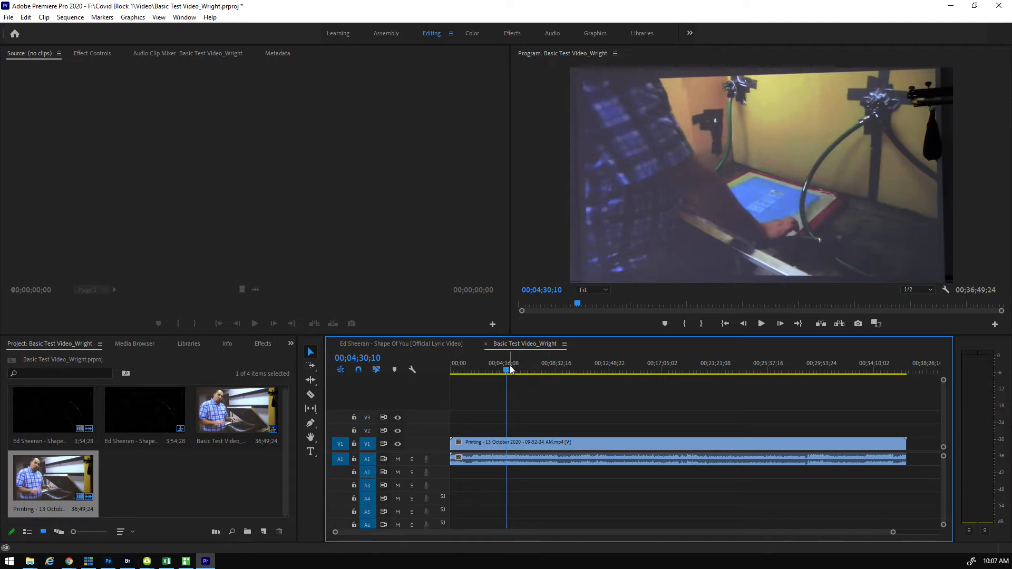
drag(507, 373, 684, 376)
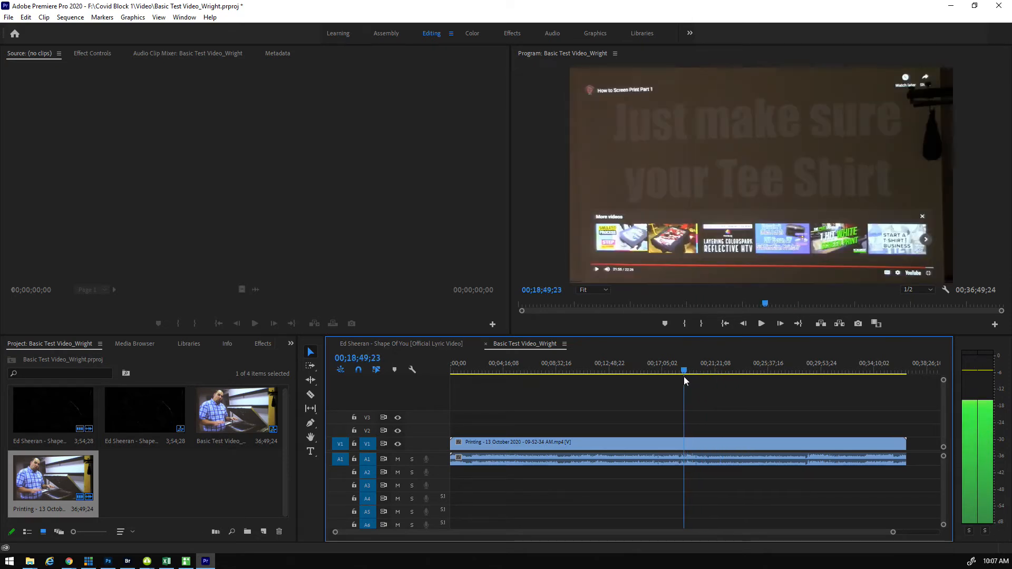
click(529, 445)
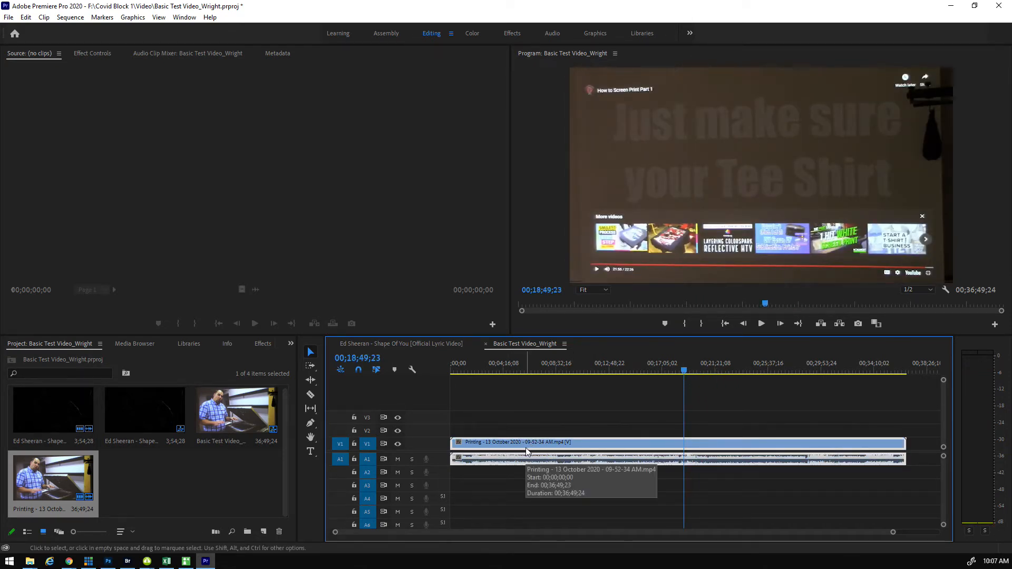
key(Delete)
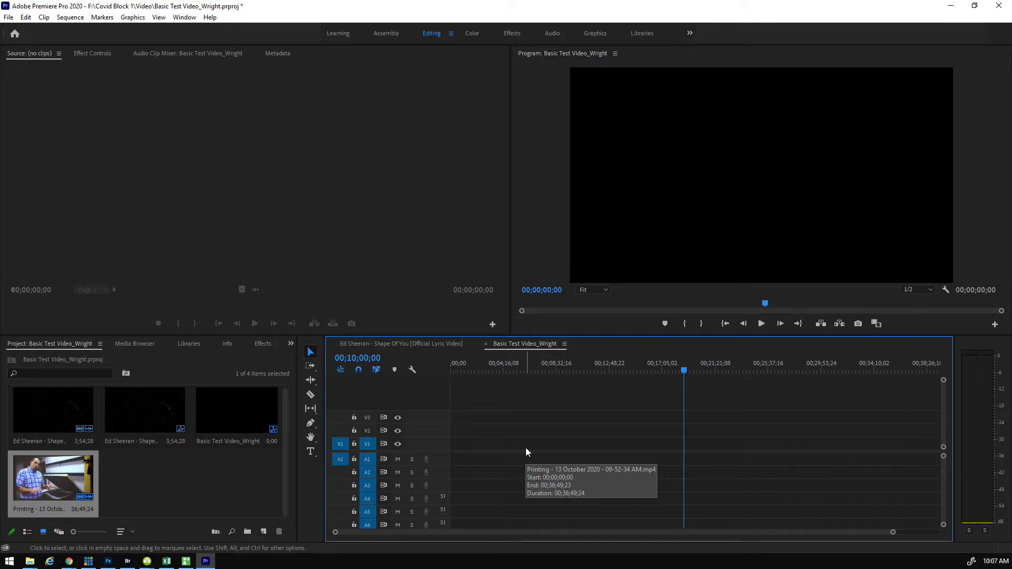
Open the imported Printing clip in the Source monitor
double_click(53, 480)
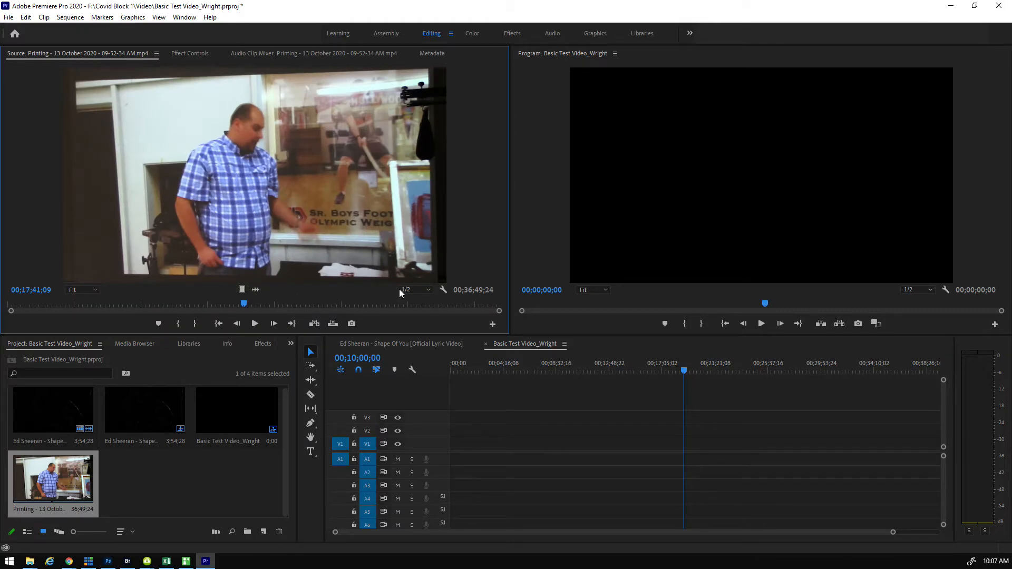
Scrub through the Printing clip in the Source monitor and mark an Out point at 00;18;26;03
drag(244, 304, 58, 298)
key(space)
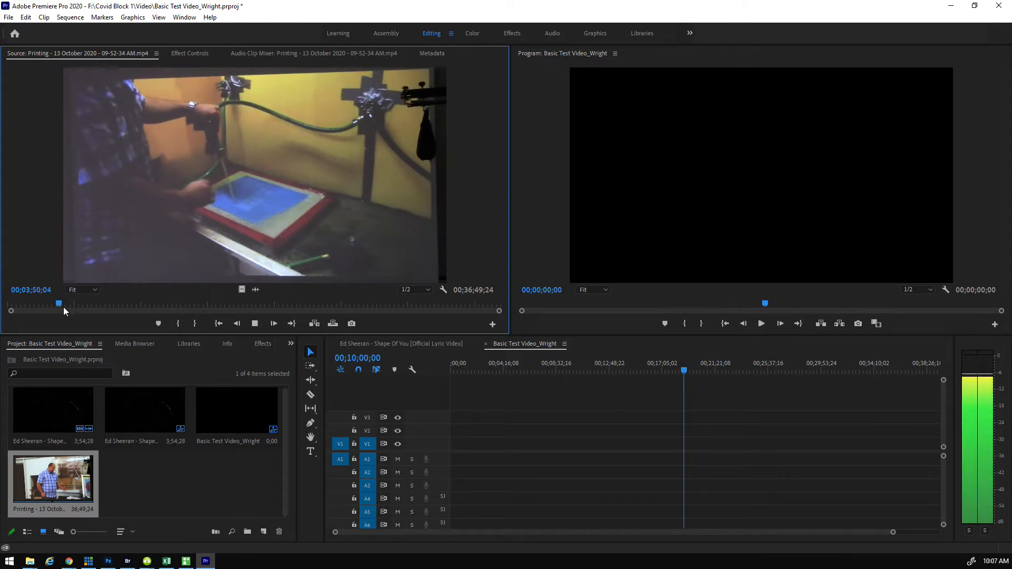
mouse_move(59, 302)
mouse_down()
mouse_move(27, 303)
mouse_move(46, 302)
mouse_up()
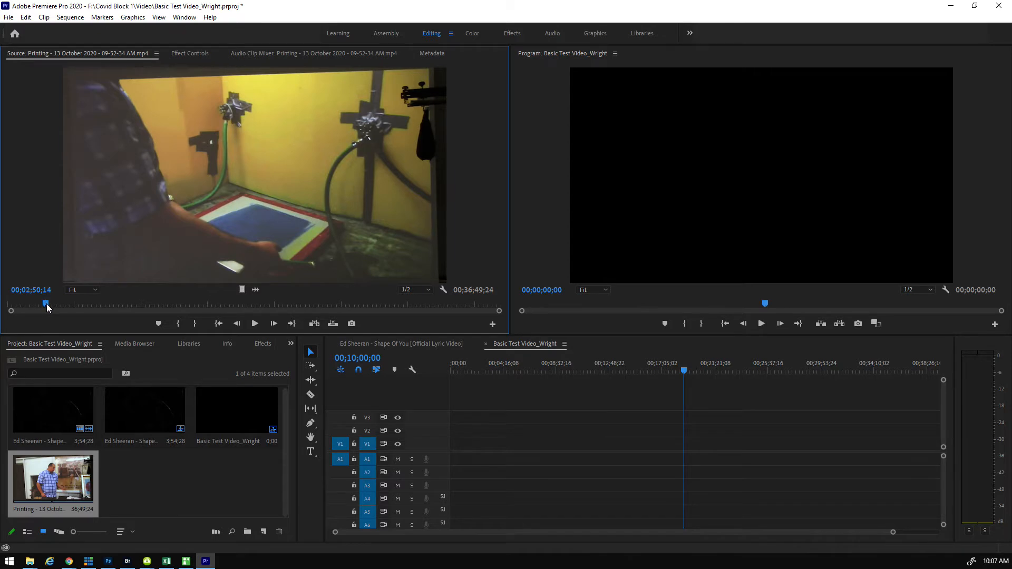
drag(46, 304, 255, 308)
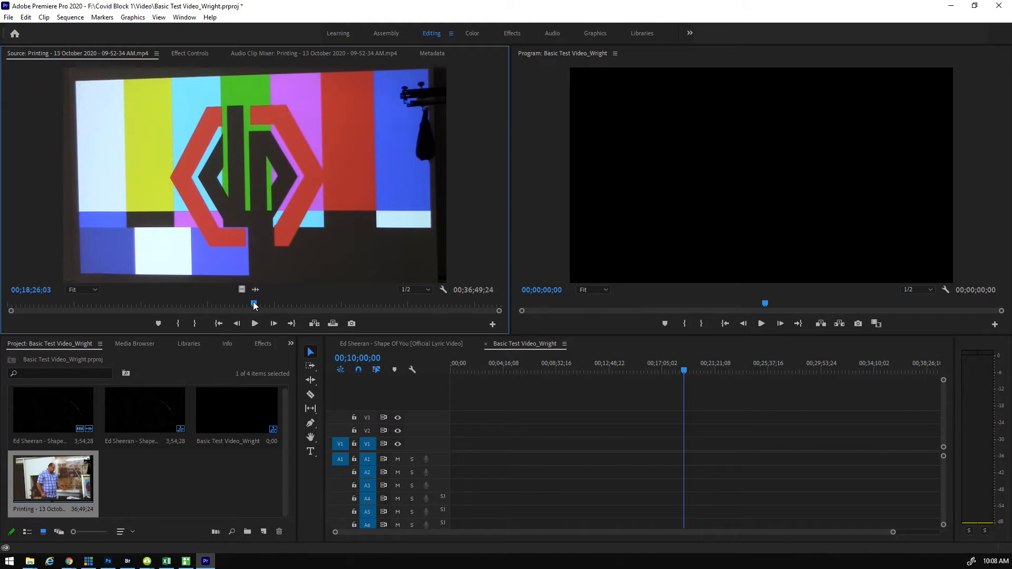
click(195, 323)
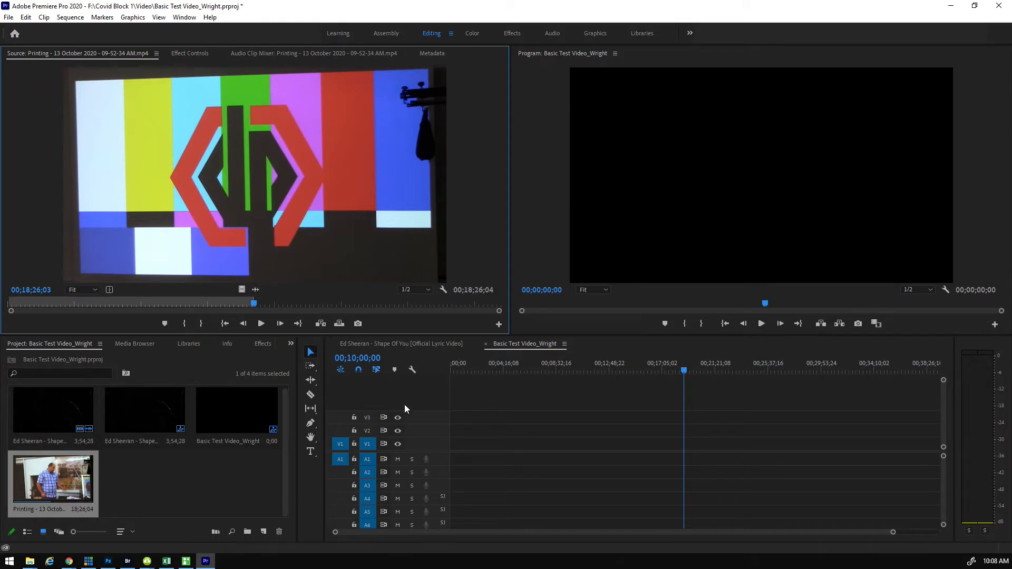
Place the marked section of the Printing clip on V1 and A1, keeping the existing sequence settings, and scrub near its end
drag(226, 153, 475, 458)
click(583, 303)
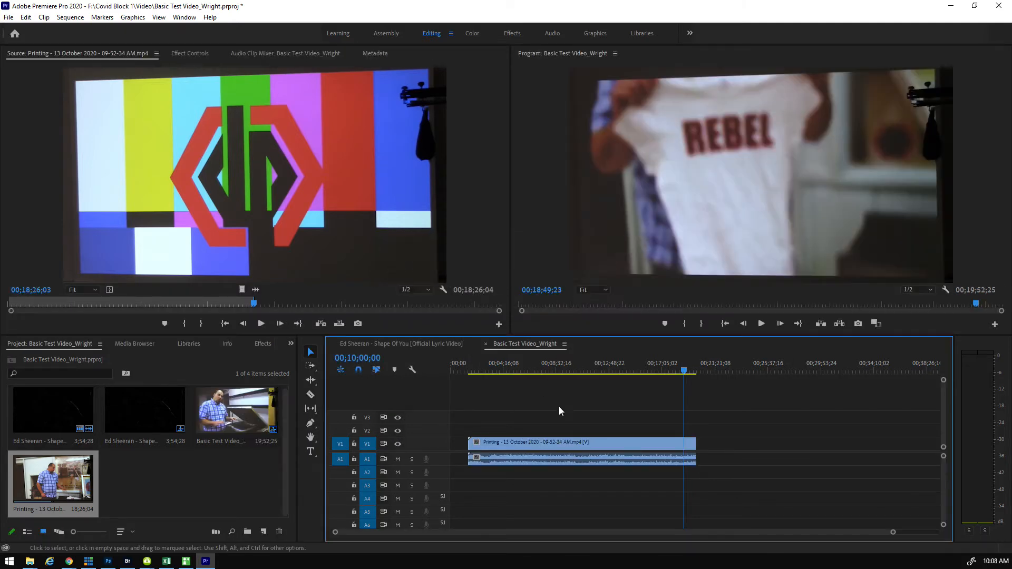
drag(683, 365, 691, 390)
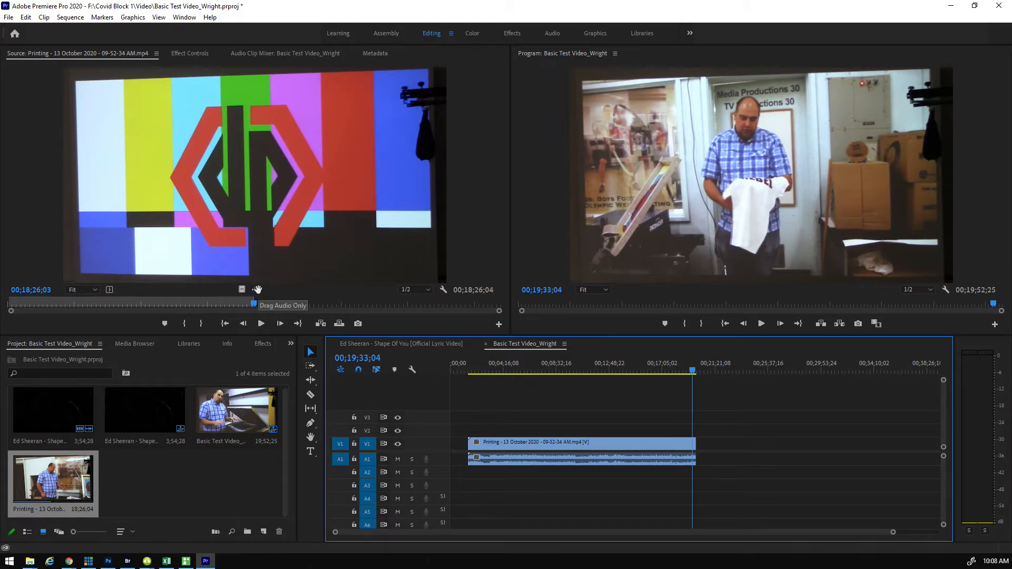
Add the marked section's audio alone on A2 and its video alone on V3, both directly after the first clip
drag(256, 289, 704, 473)
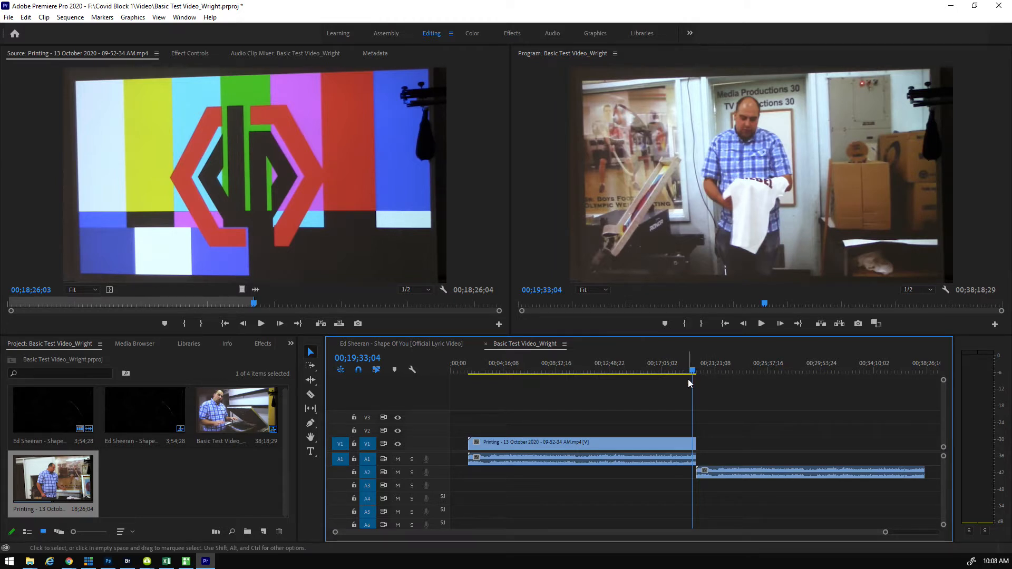
drag(692, 371, 672, 388)
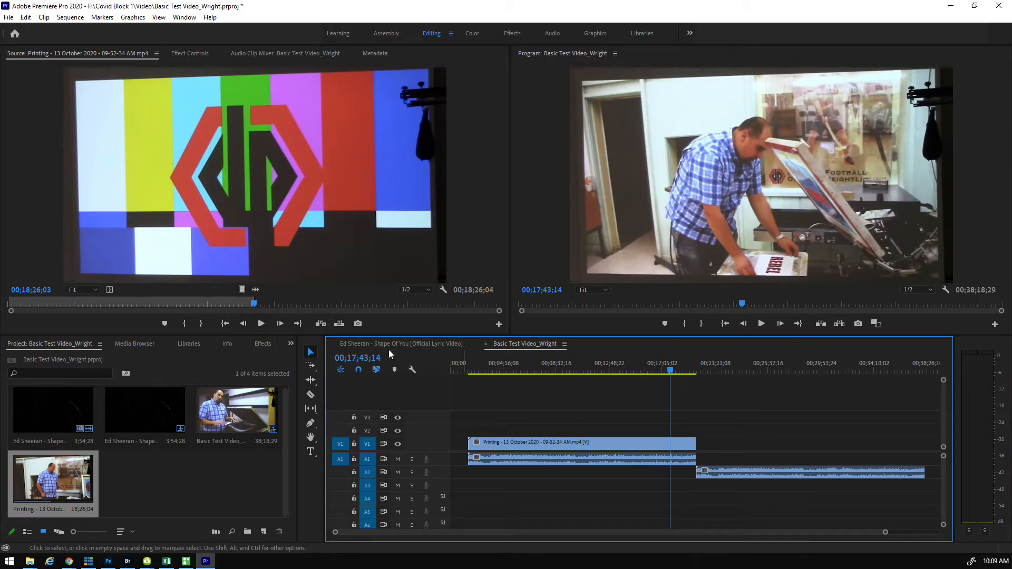
click(241, 290)
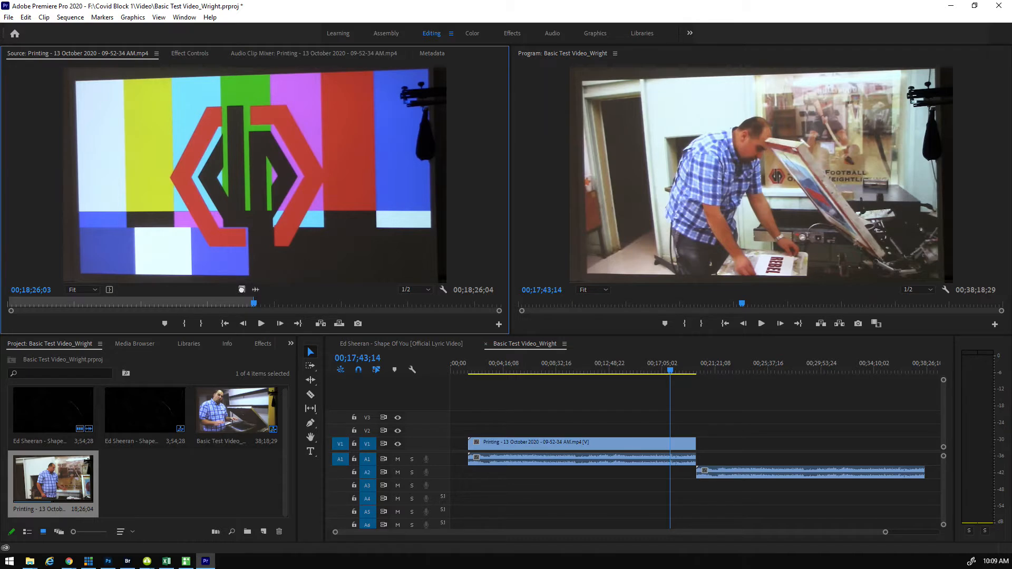
drag(389, 295, 688, 420)
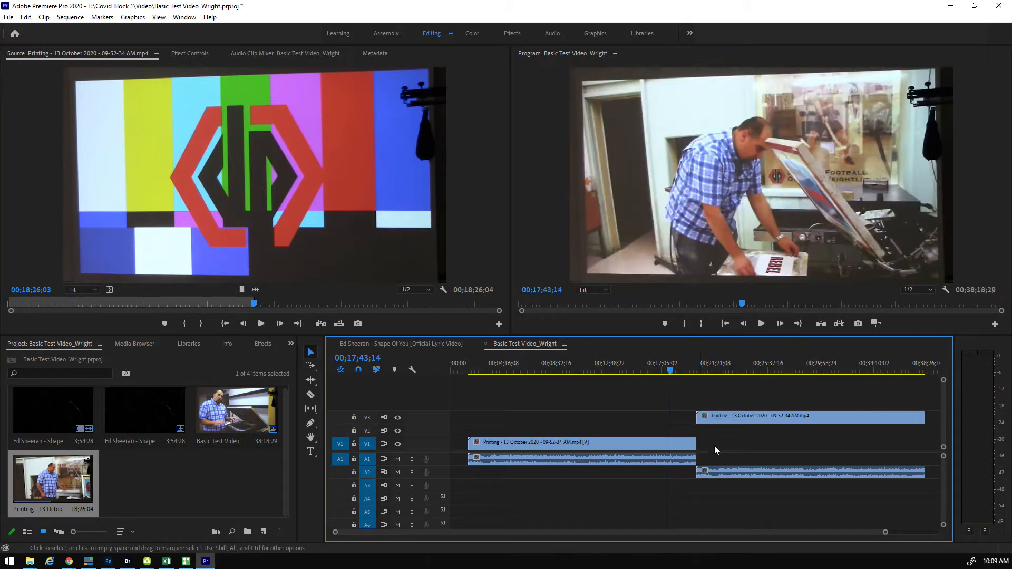
click(758, 372)
drag(756, 372, 812, 374)
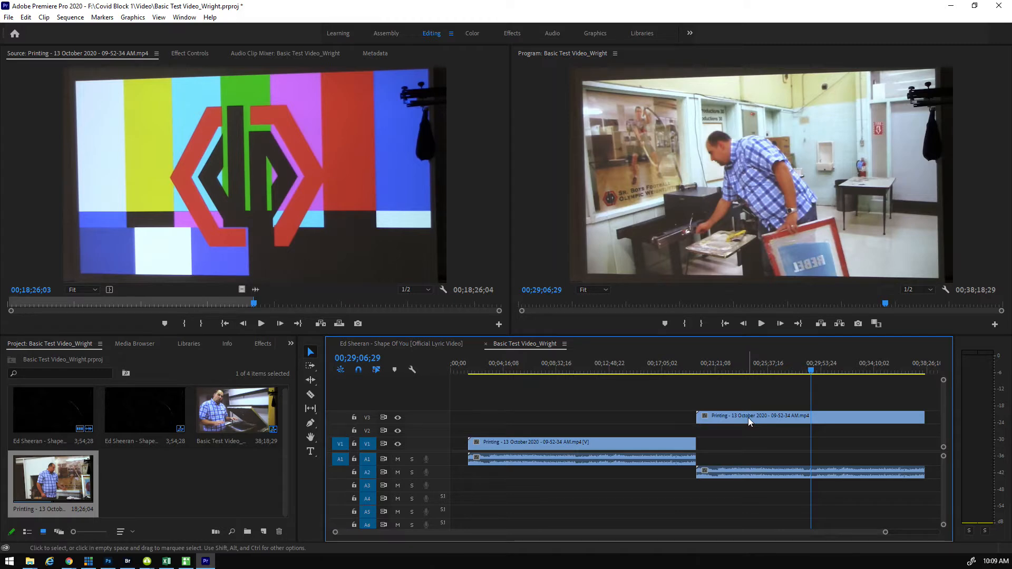
Slide the separate V3 video and A2 audio clips independently along their tracks, and delete both from the sequence
drag(778, 416, 718, 415)
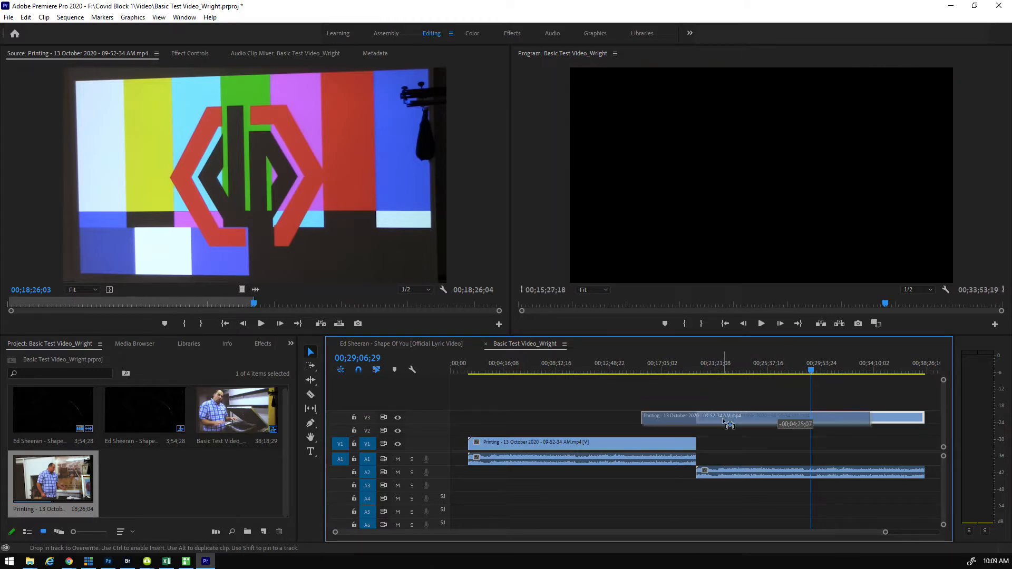
drag(729, 478, 817, 477)
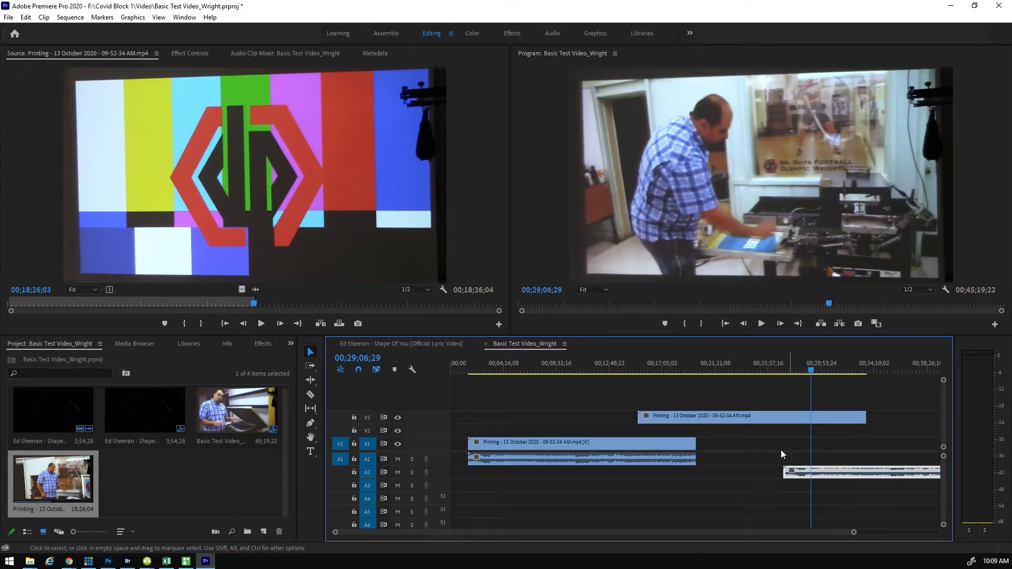
drag(751, 422, 801, 422)
drag(688, 417, 714, 416)
drag(781, 422, 805, 422)
drag(820, 472, 750, 468)
drag(764, 419, 765, 493)
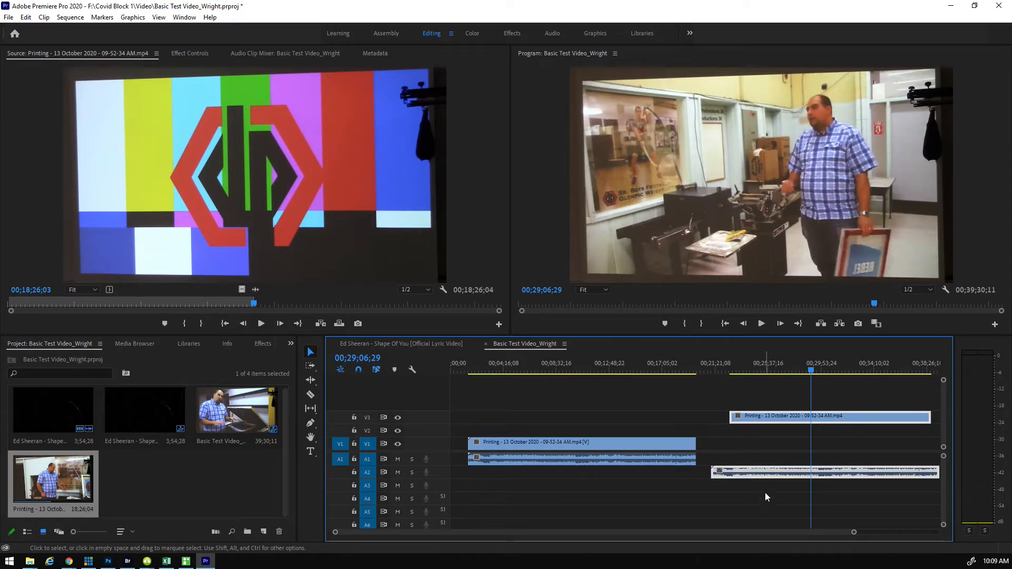
key(Delete)
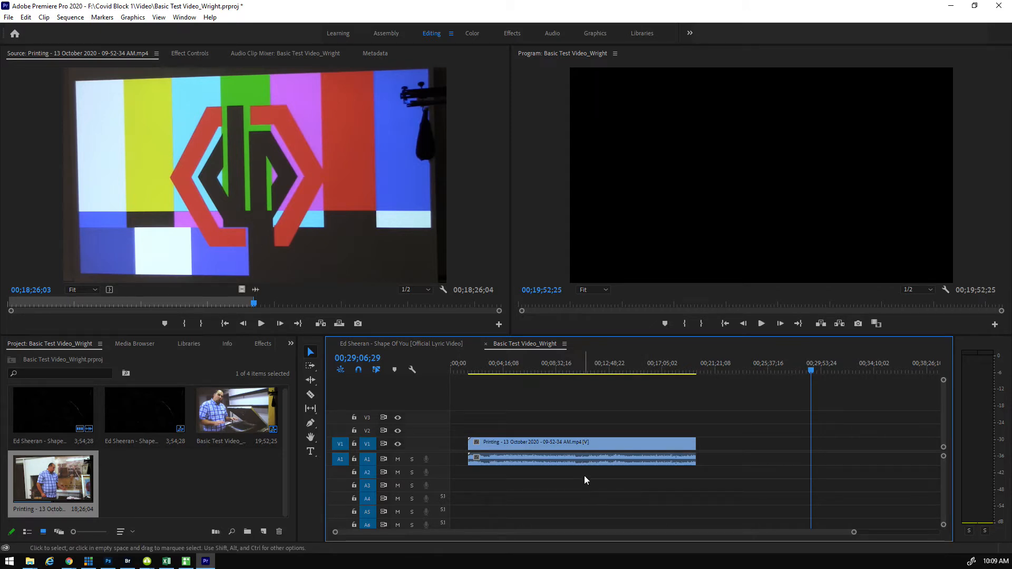
Move the linked Printing clip further along V1 and A1, and unlink its video from its audio
drag(560, 447, 637, 446)
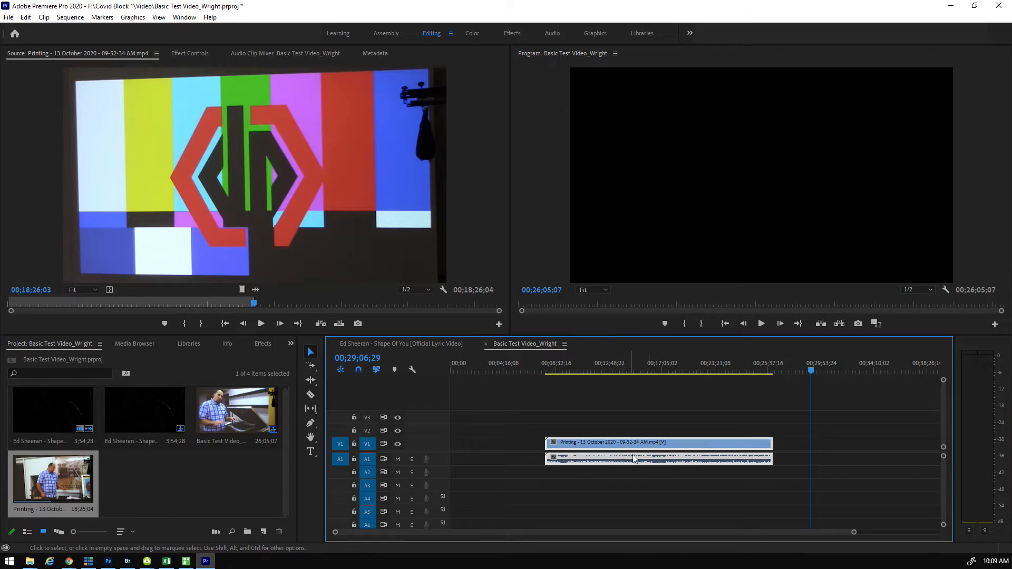
right_click(683, 449)
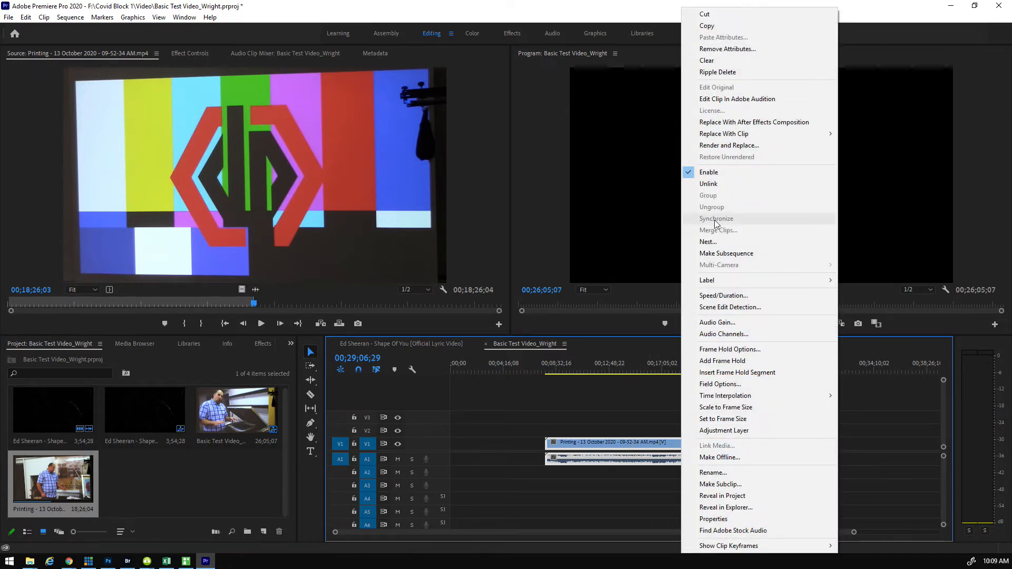
click(708, 184)
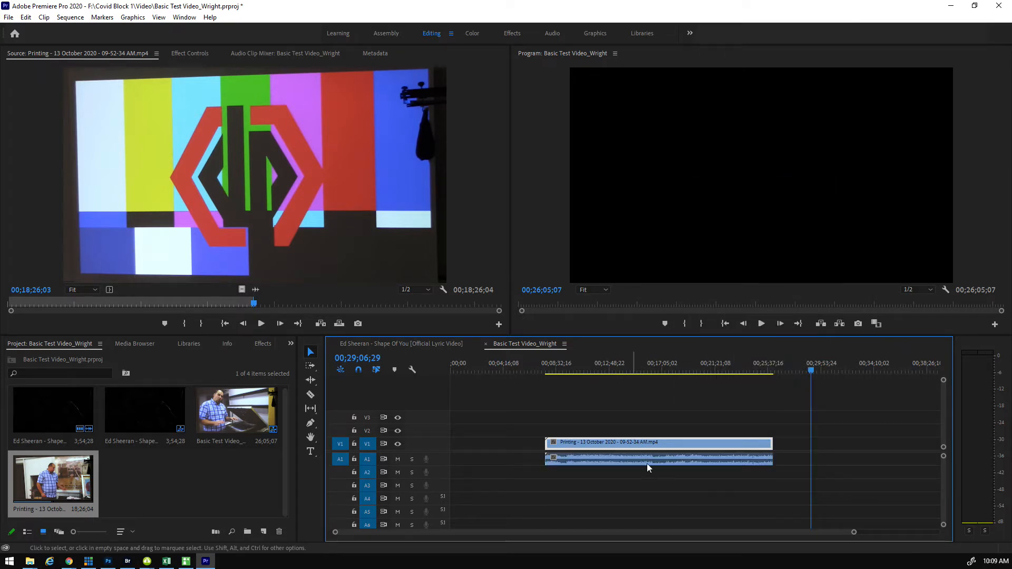
Shift the unlinked video later on V1 and the audio earlier on A1, and delete both clips from the timeline
click(668, 370)
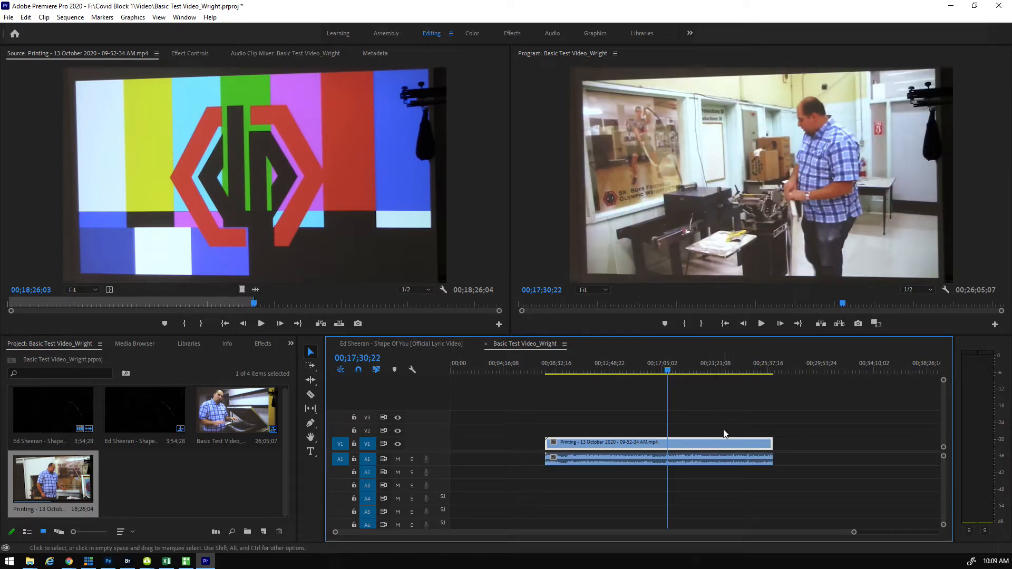
drag(722, 441, 787, 442)
click(720, 459)
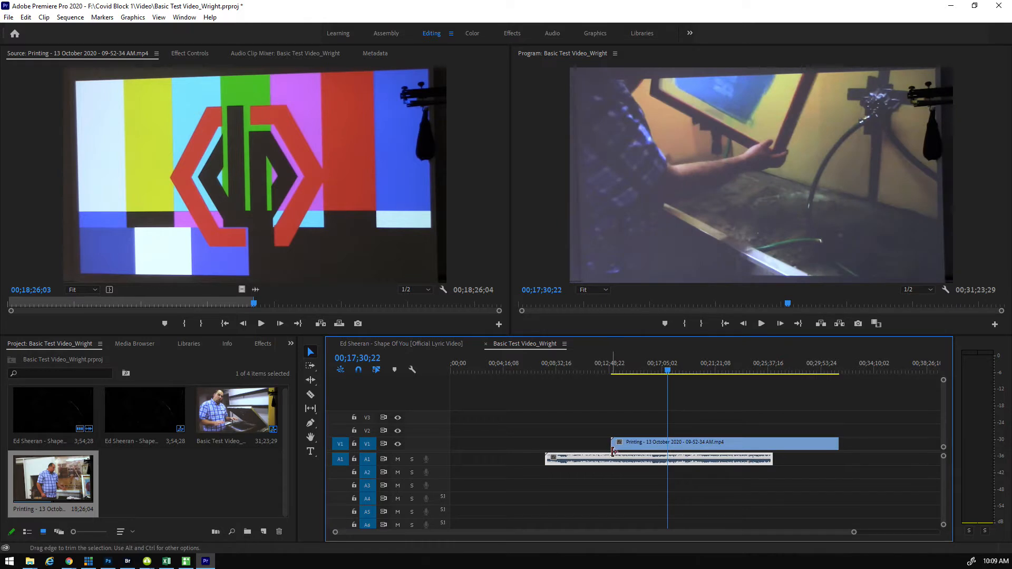
drag(676, 459, 606, 458)
click(719, 446)
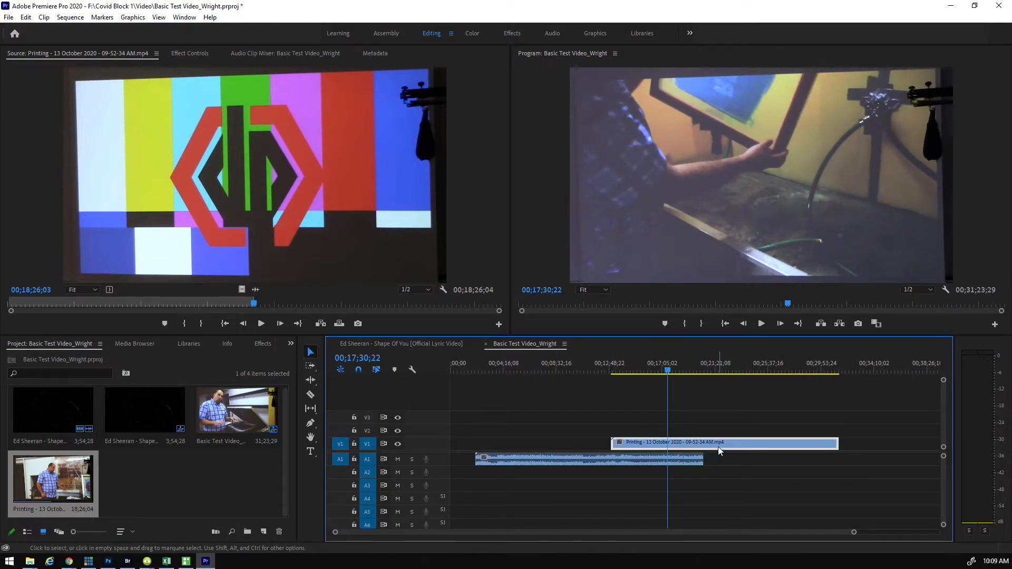
key(Delete)
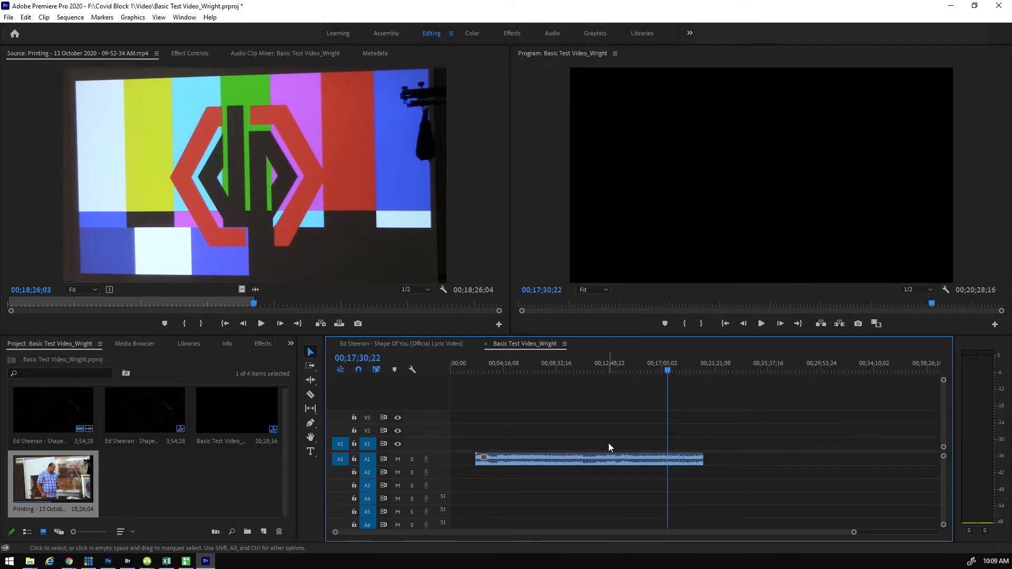
click(614, 460)
key(Delete)
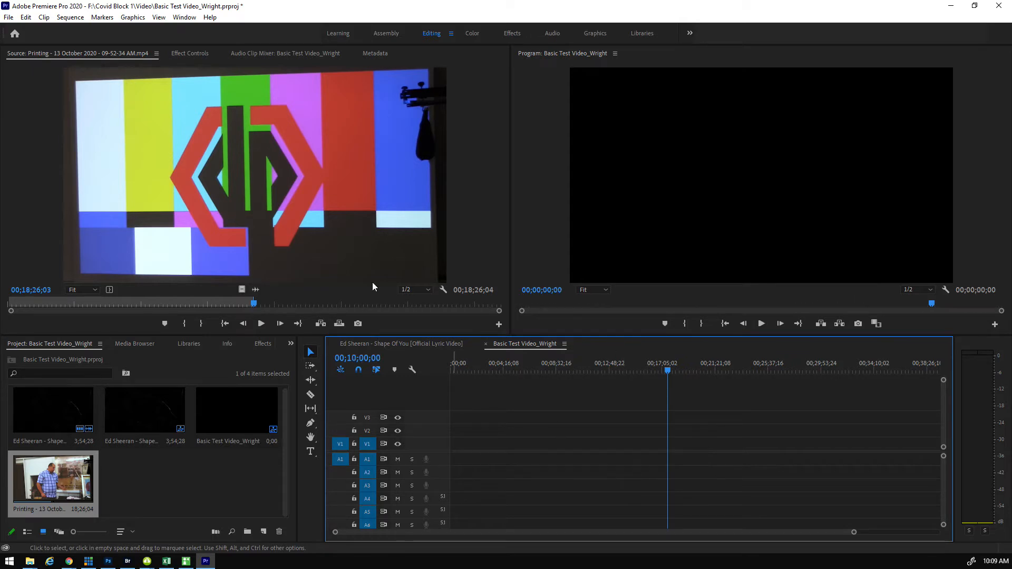
Mark an In point at 00;28;39;16 in the source Printing clip and scrub on to the clip's end
drag(255, 308, 391, 310)
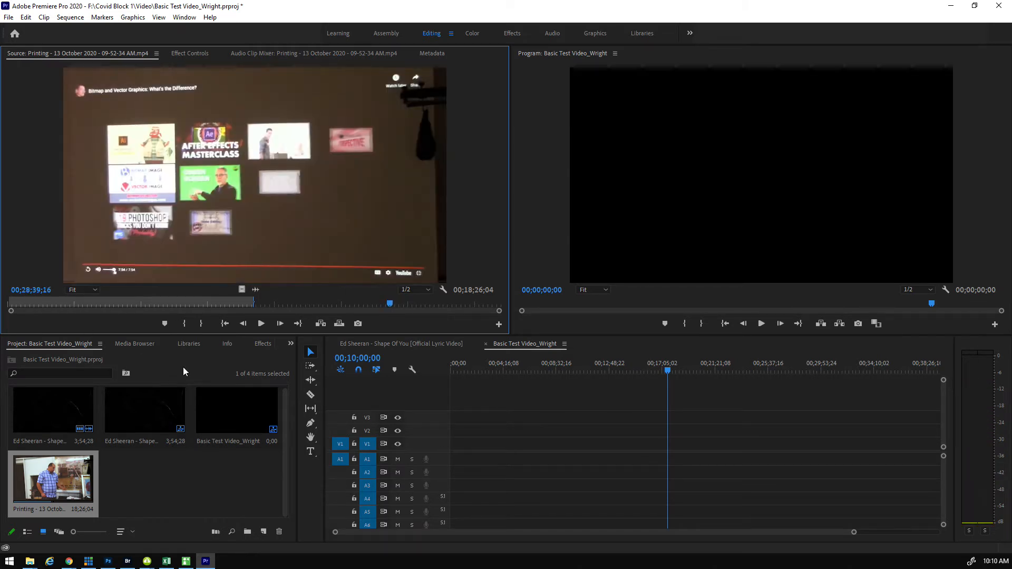
click(186, 324)
drag(392, 307, 502, 312)
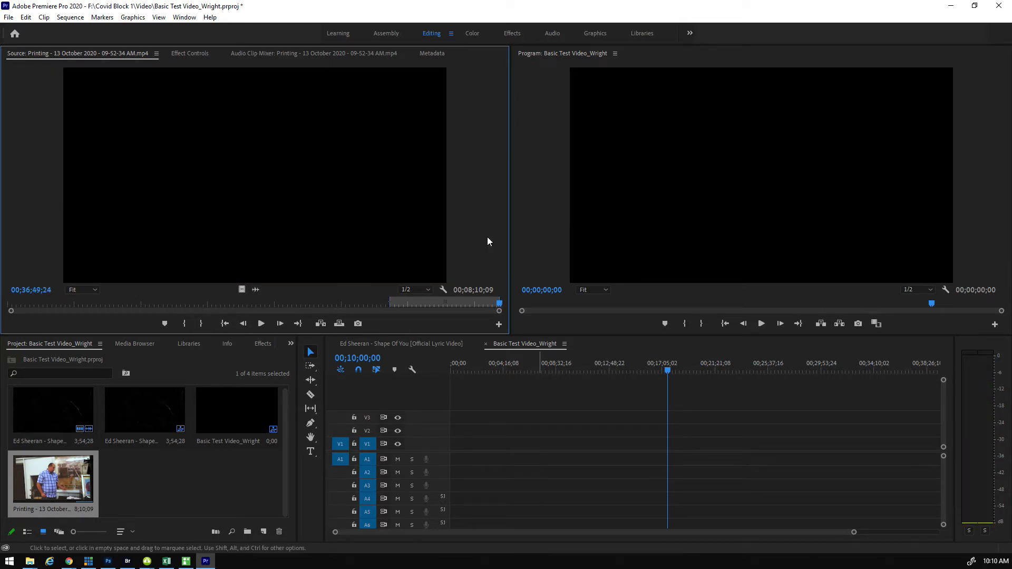
Place the marked end section of the Printing clip on V1 and A1, keeping the existing sequence settings, and scrub through it
drag(231, 144, 507, 441)
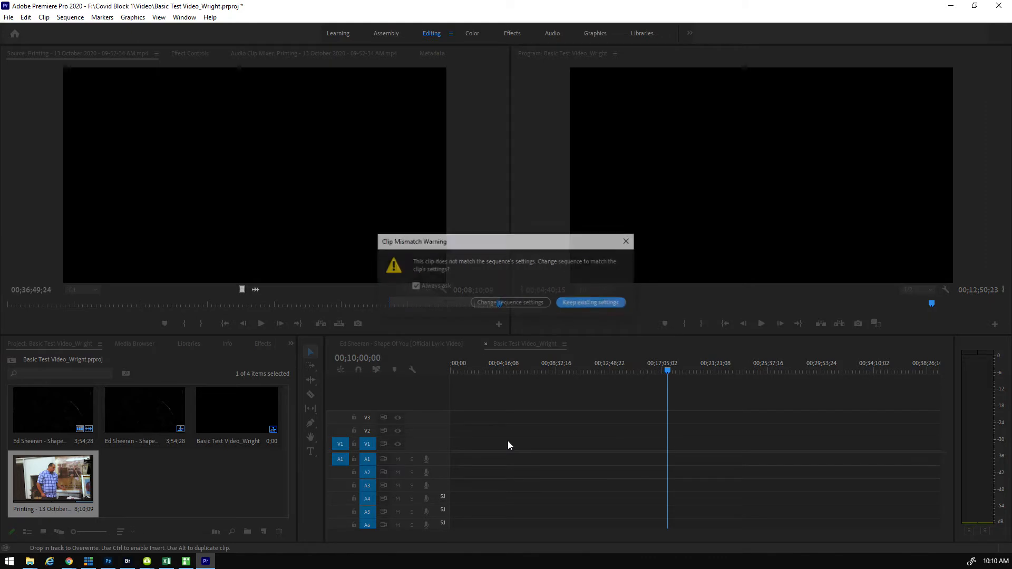
click(576, 302)
drag(527, 370, 577, 378)
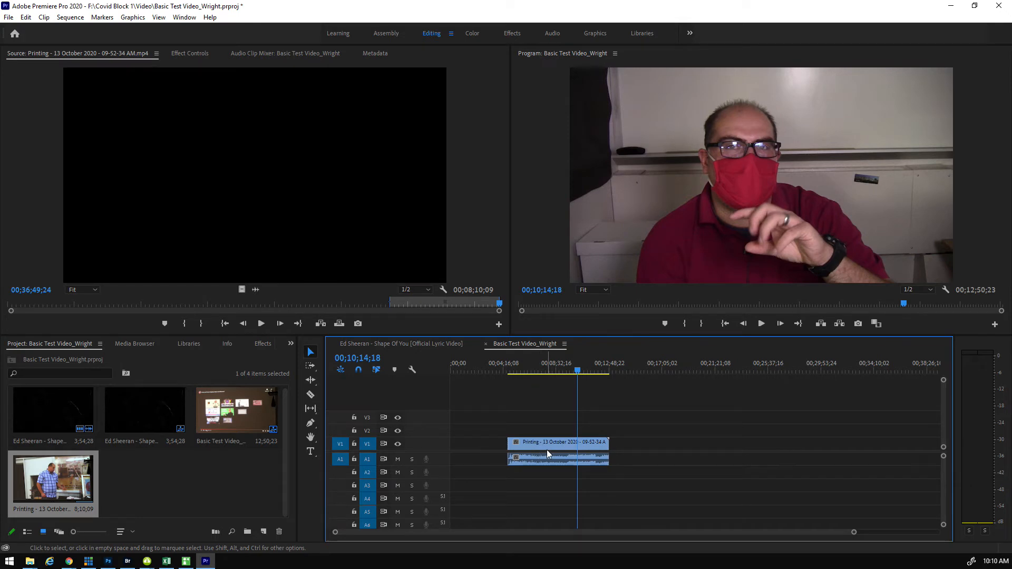
Add a second copy of the trimmed Printing clip to the project, and delete the clip from the timeline
drag(561, 442, 291, 453)
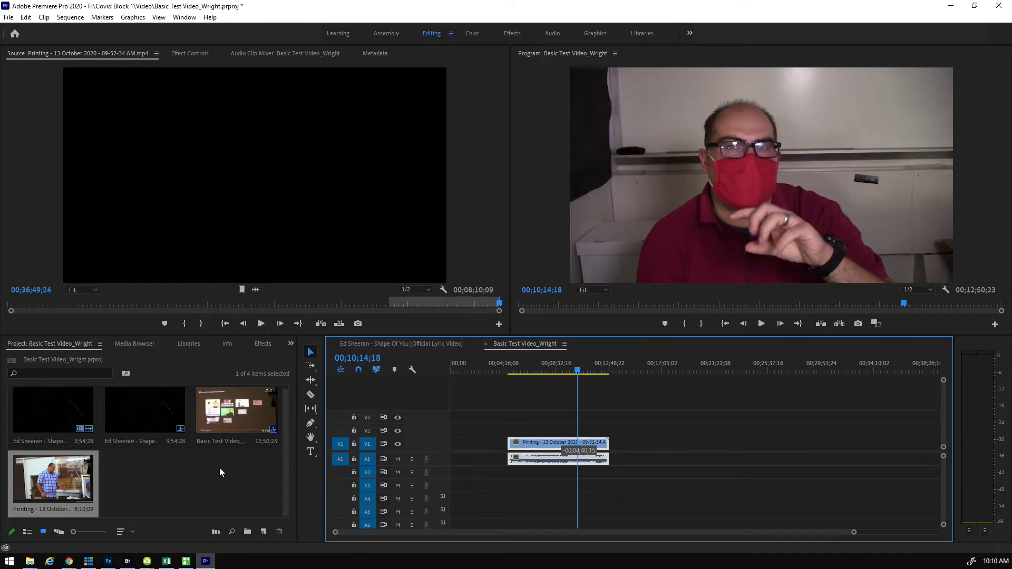
drag(220, 470, 220, 470)
key(Delete)
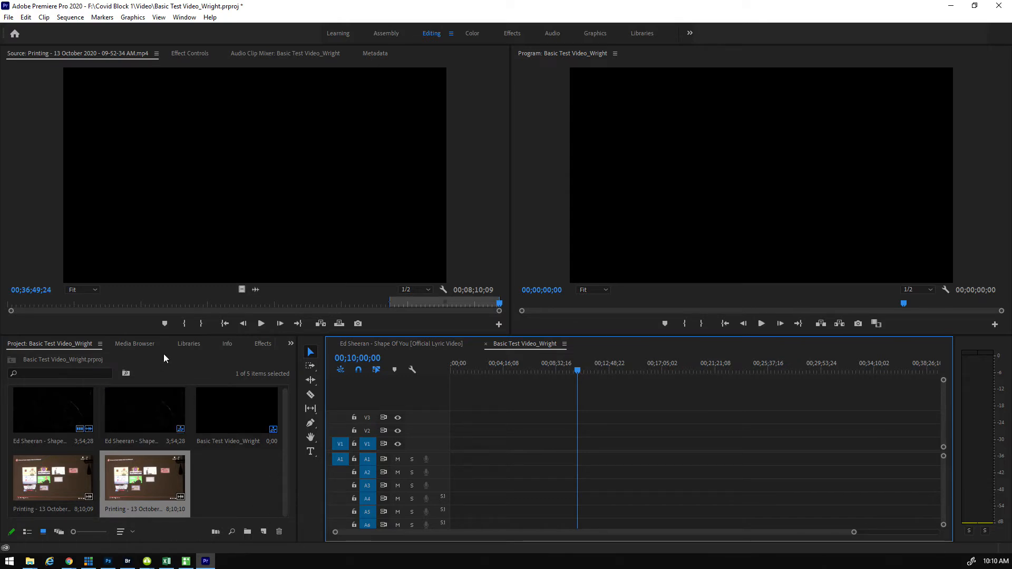
Place the 35;01;17 How to use Pen Tool video from D:'s Comtech Captures folder on V1 and A1, keeping the existing sequence settings
click(138, 344)
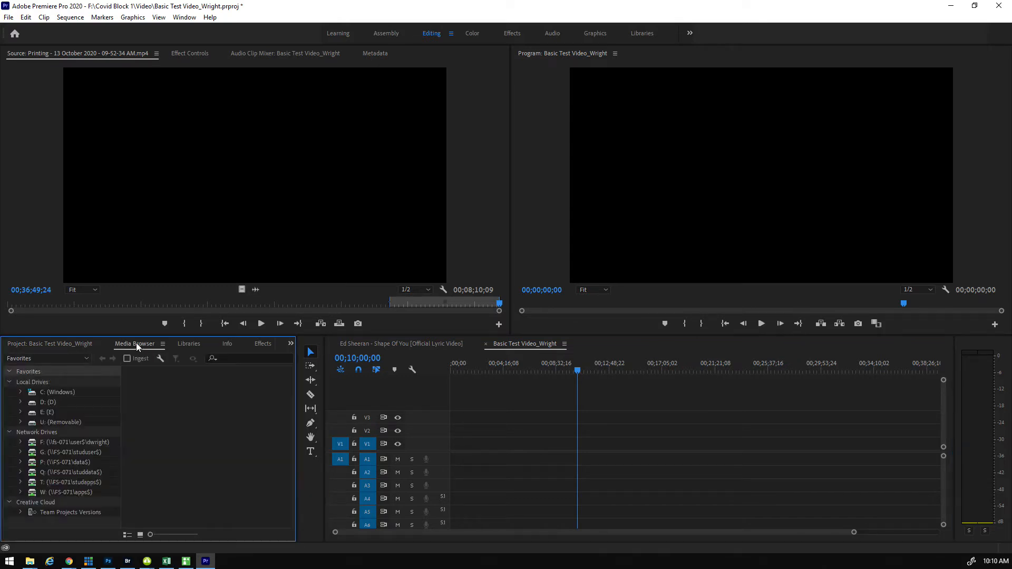
click(33, 393)
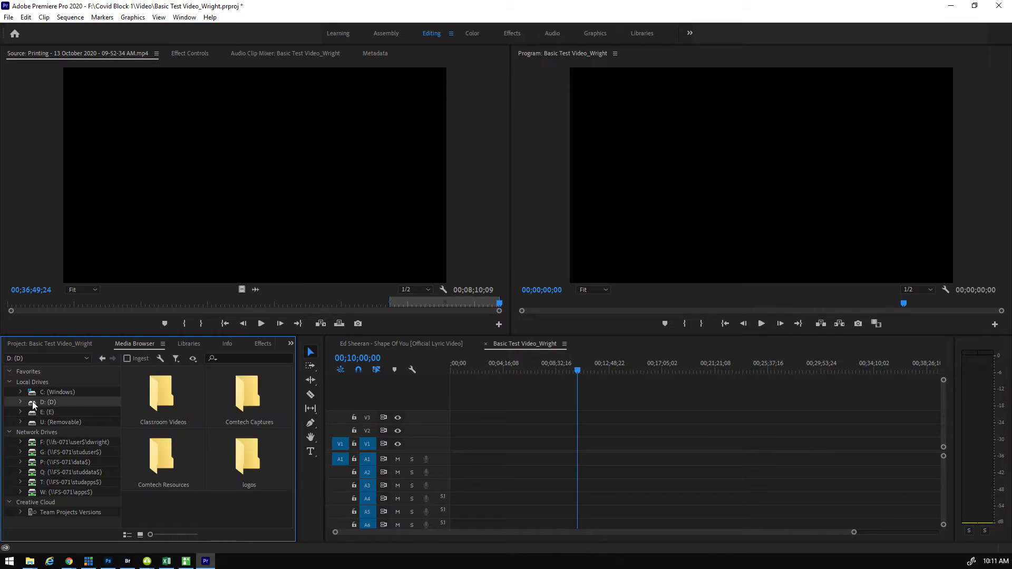
click(34, 402)
double_click(245, 401)
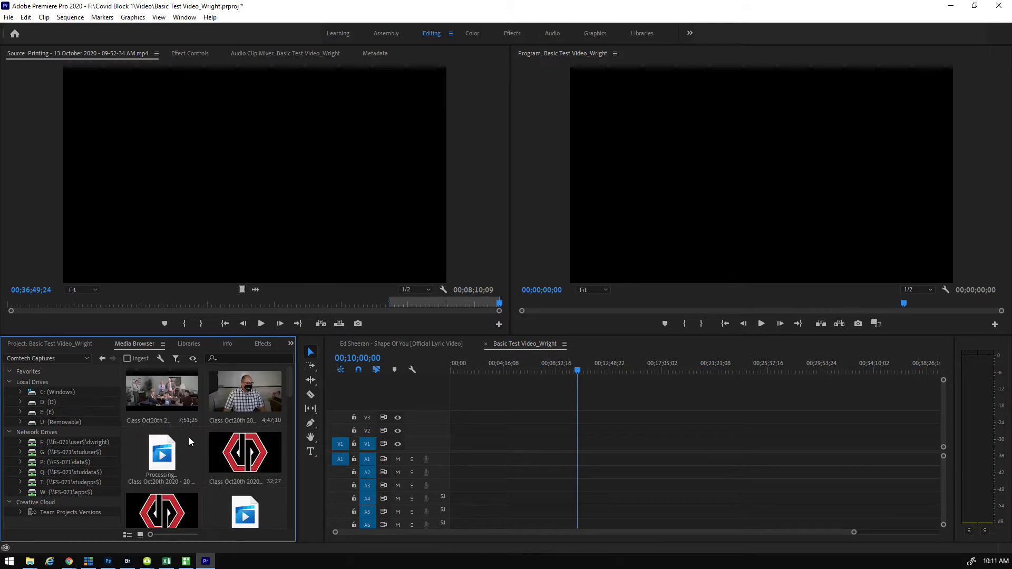
scroll(243, 403, down, 2)
scroll(241, 470, down, 3)
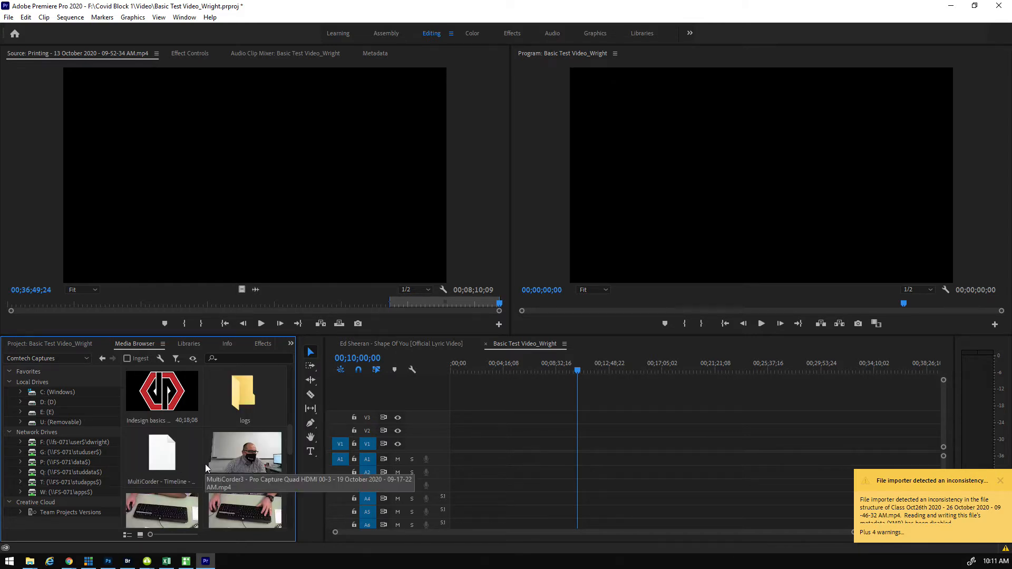
scroll(227, 456, down, 4)
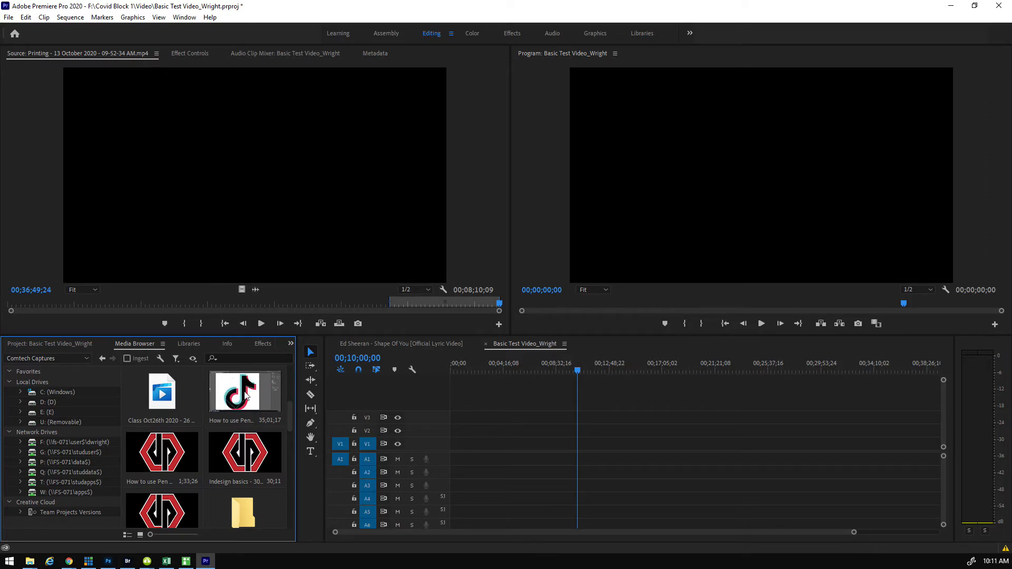
drag(245, 396, 478, 442)
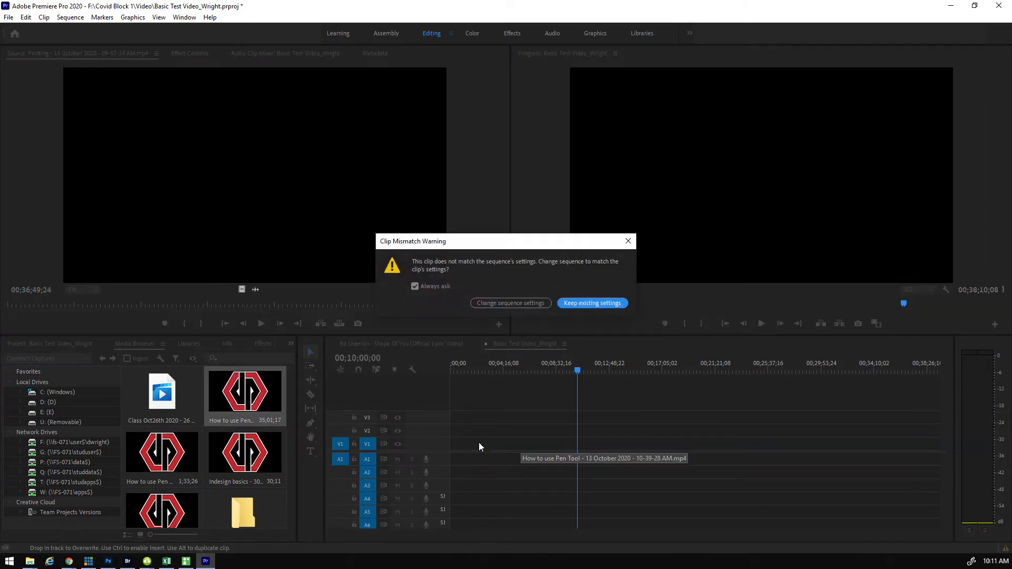
click(577, 305)
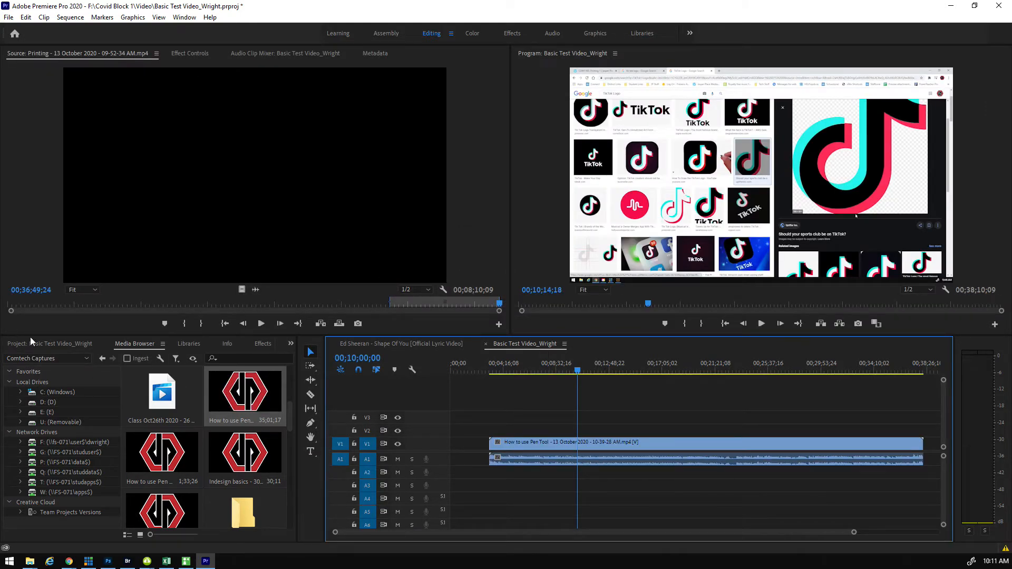
Look over the project's media and the libraries, and inspect the How to use Pen Tool clip's format and timing information
click(51, 344)
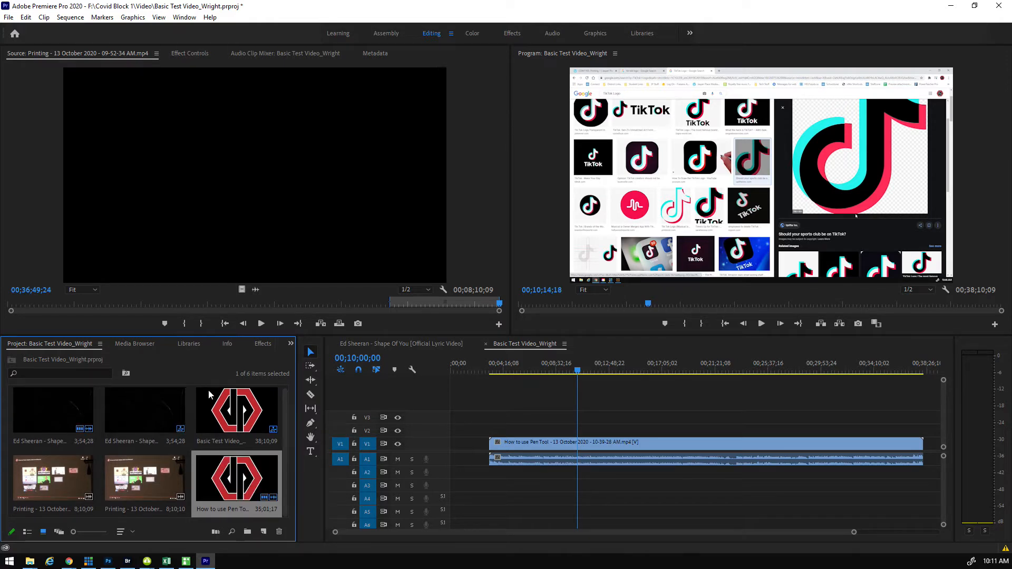
click(190, 343)
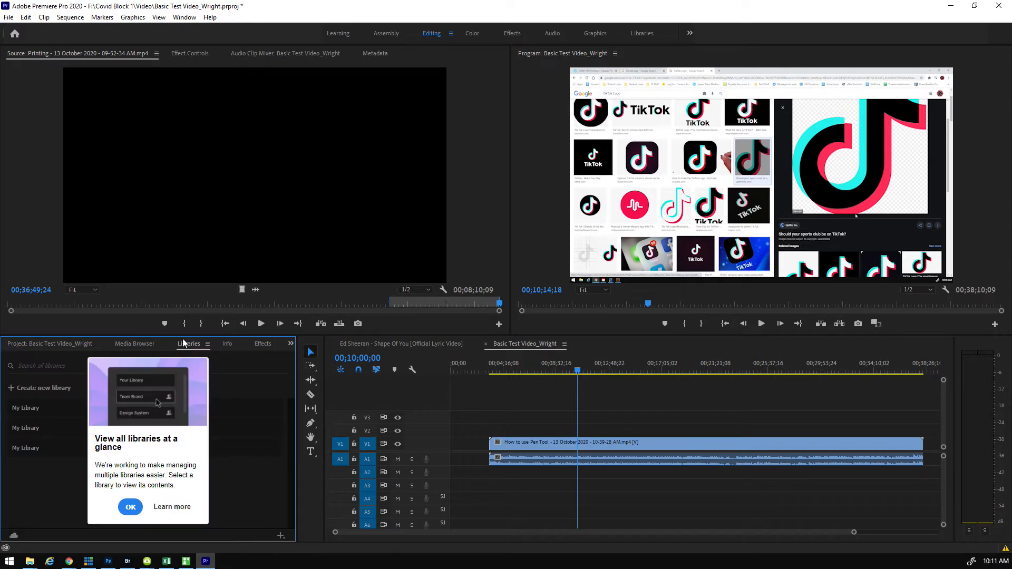
click(132, 507)
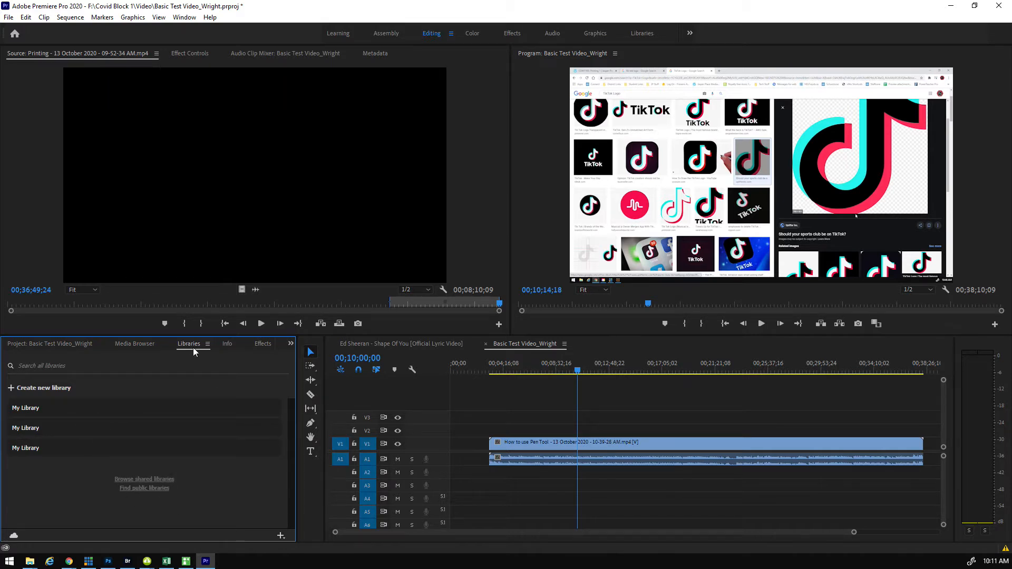
click(232, 343)
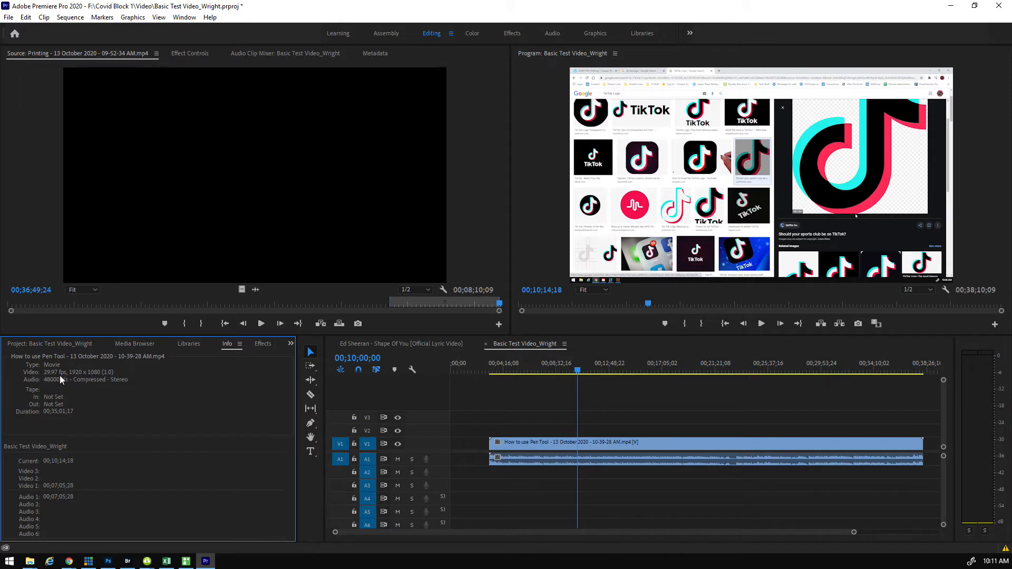
click(538, 450)
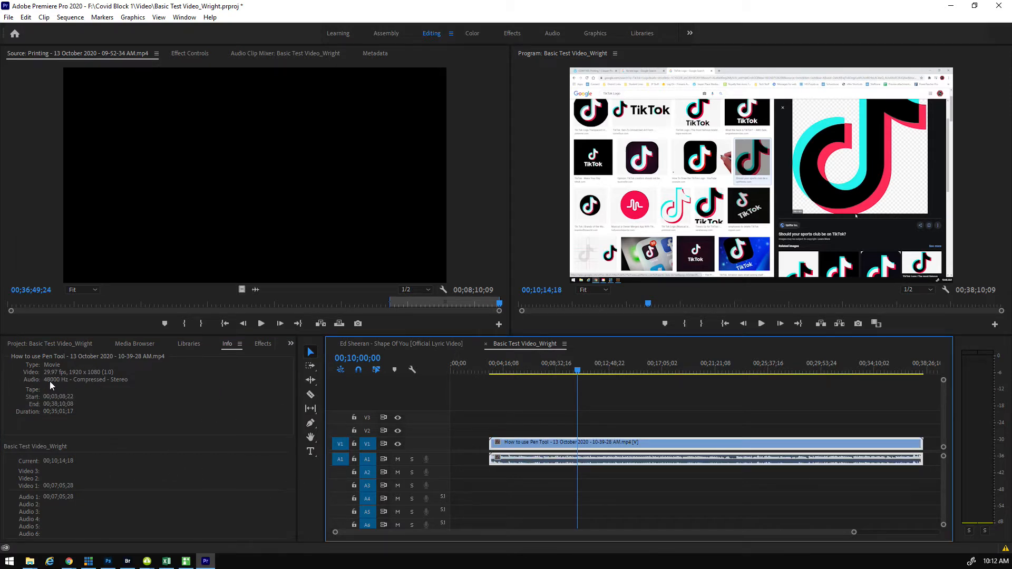
Rearrange the workspace so that Effects sits directly beside the Project, and check switching between the two
click(260, 348)
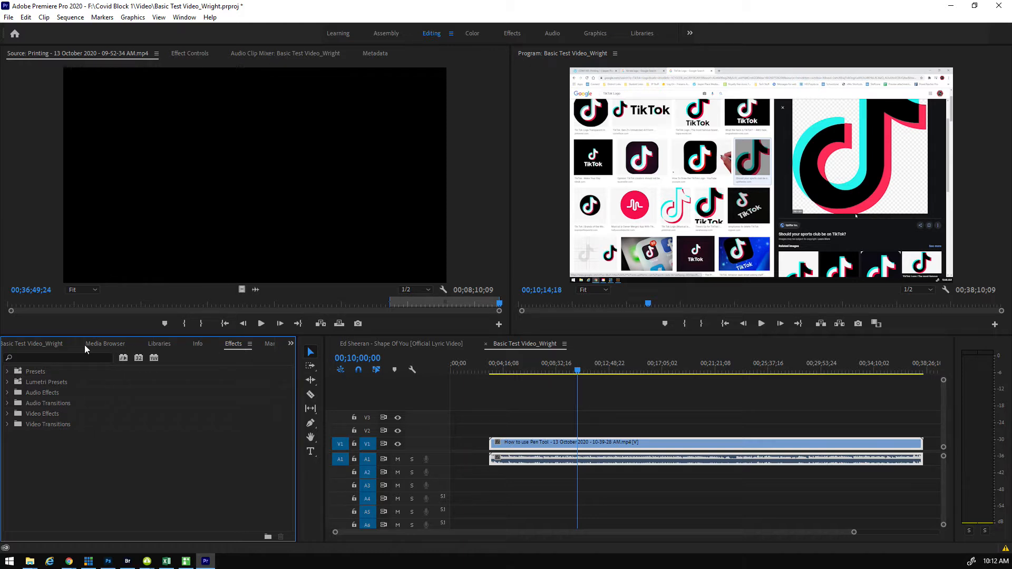
drag(240, 344, 115, 342)
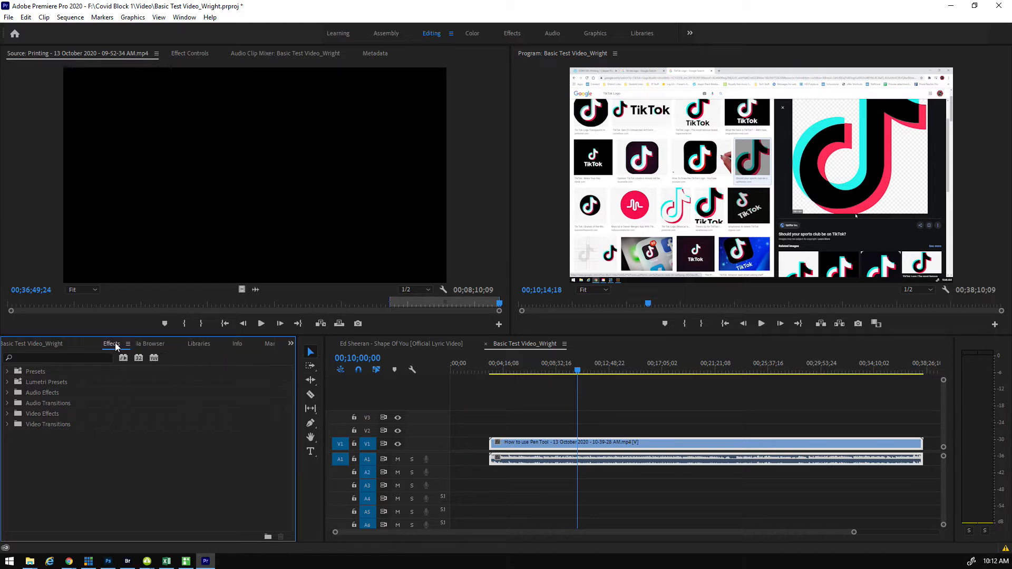
click(37, 344)
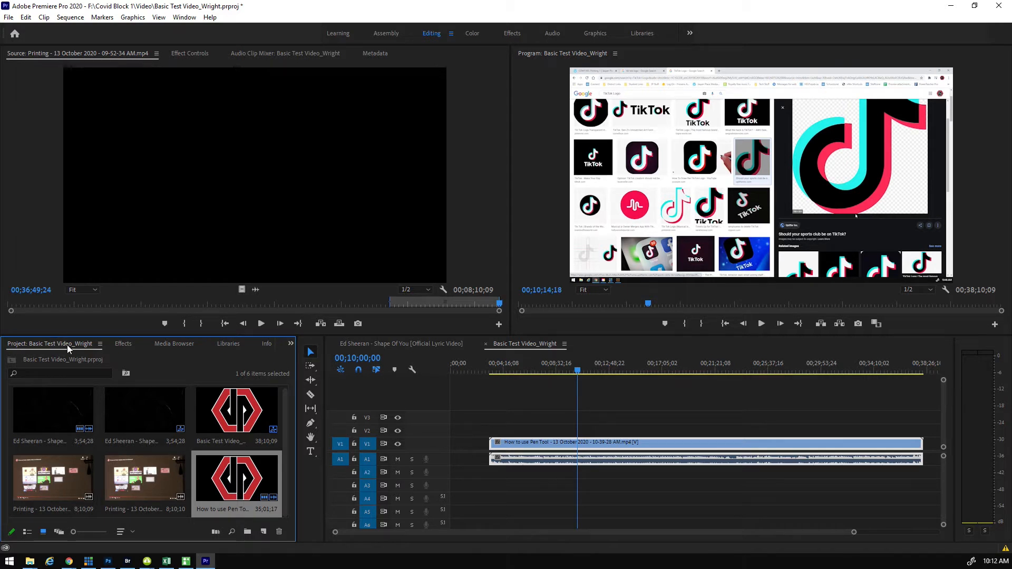
click(125, 345)
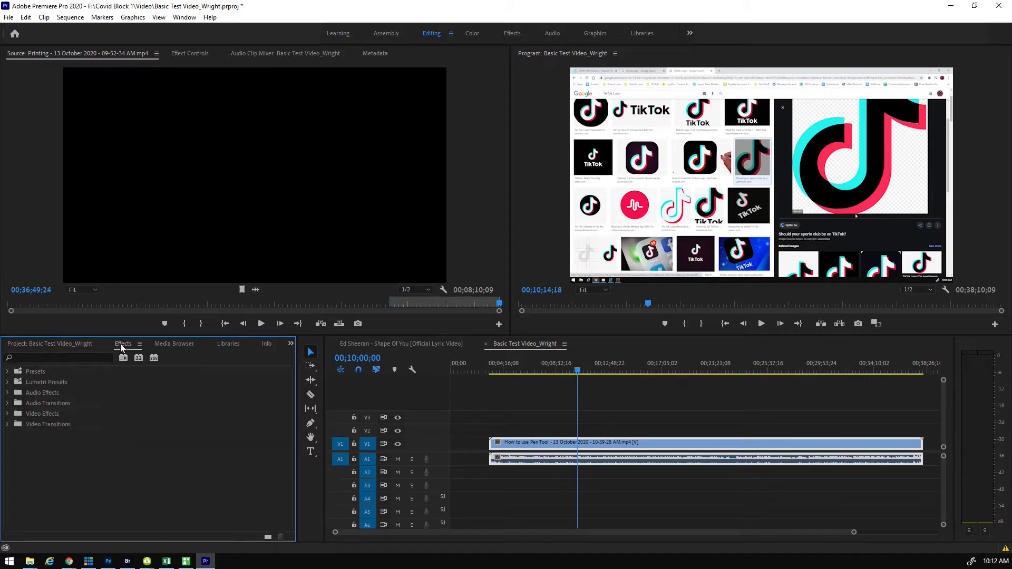
View the markers list and read through the project's editing history from its first entry to its last
click(290, 345)
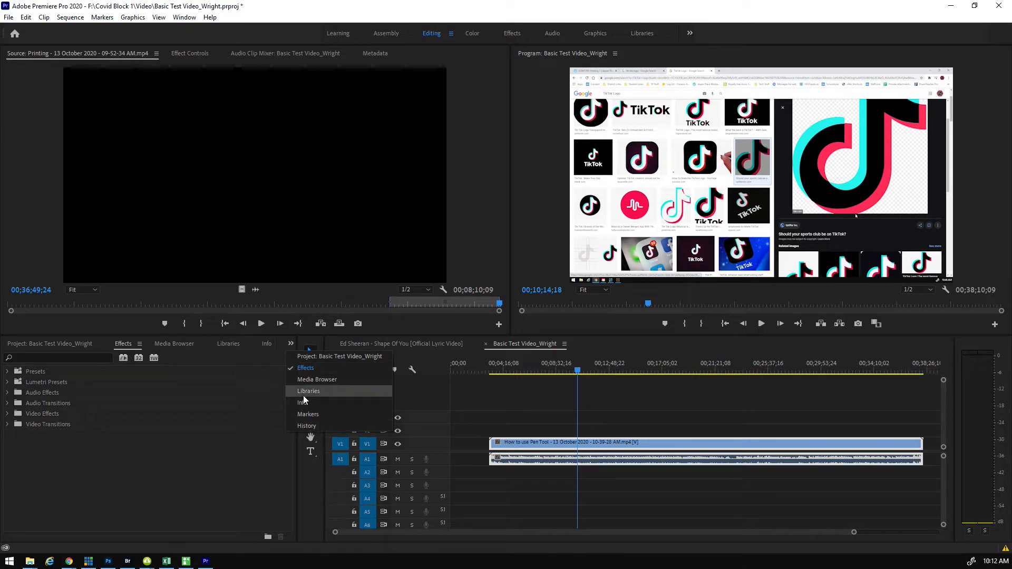
click(305, 414)
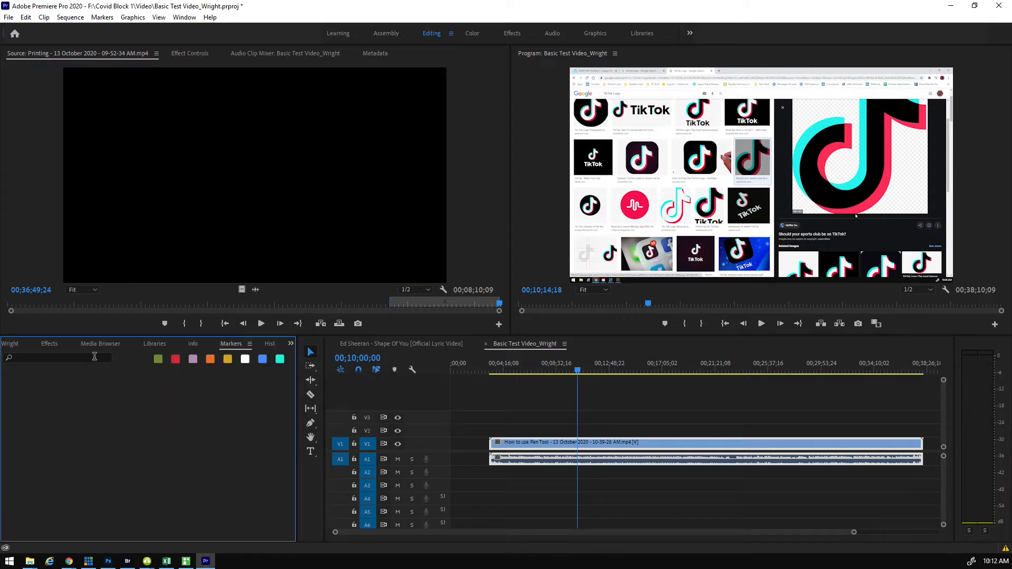
click(292, 344)
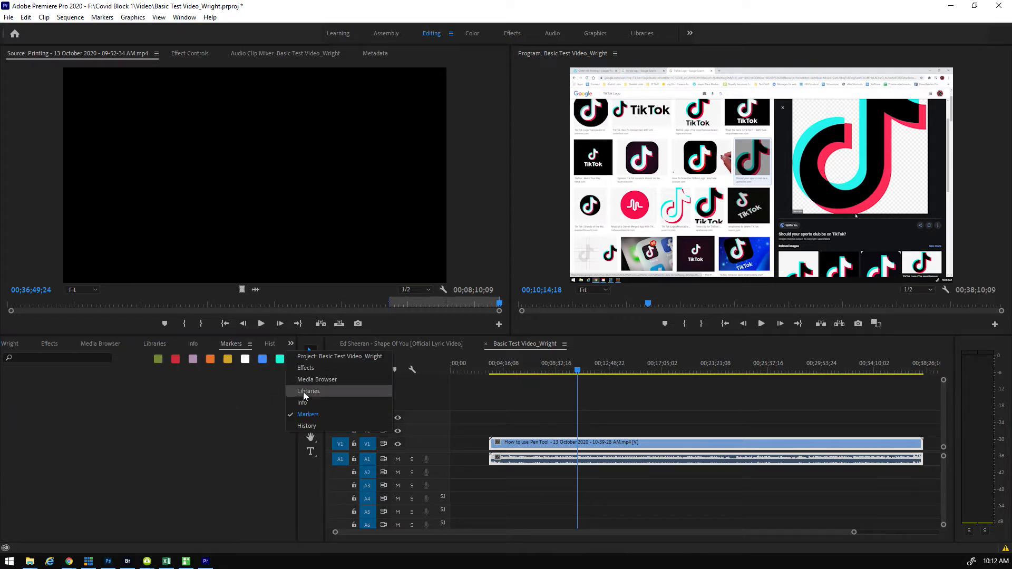
click(306, 426)
scroll(82, 464, up, 5)
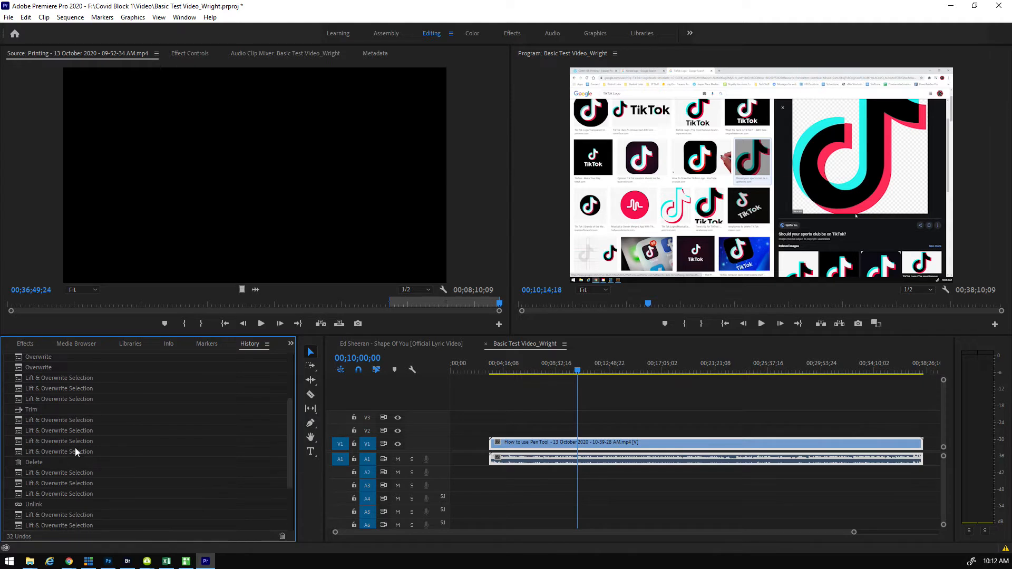
scroll(94, 435, down, 5)
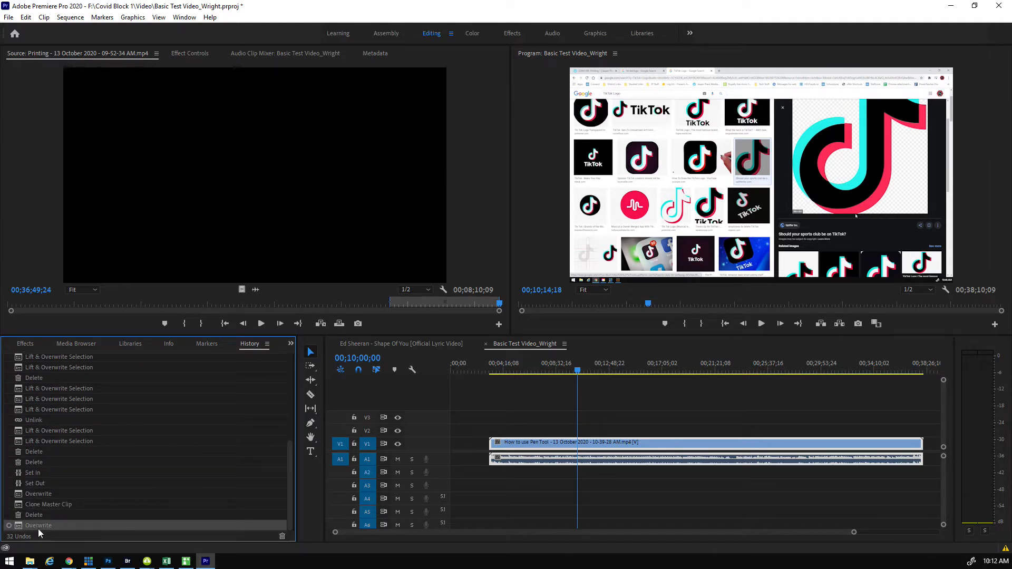
scroll(180, 449, up, 5)
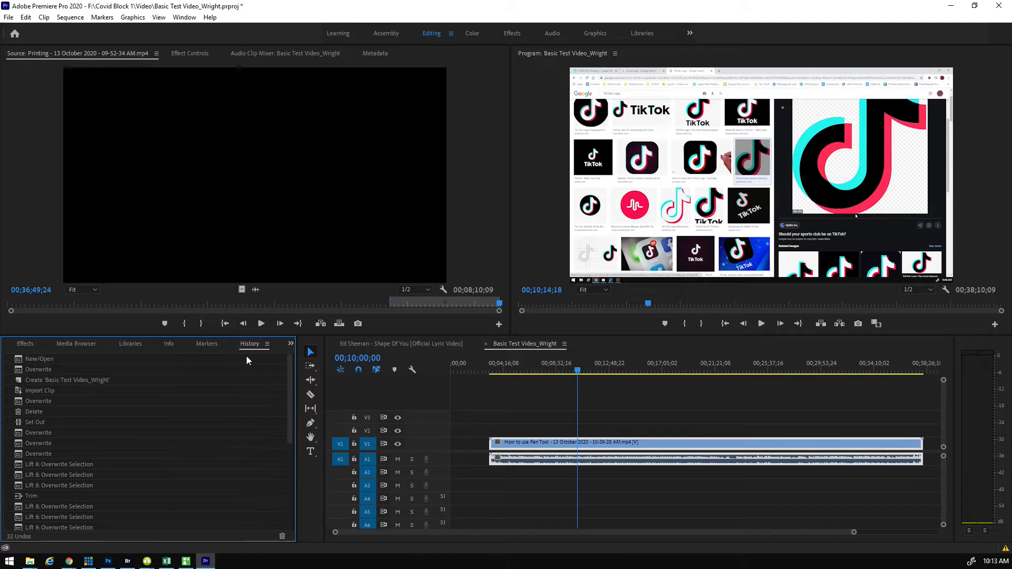
Compare the effects list with the project's media, and return to the project's media
click(26, 344)
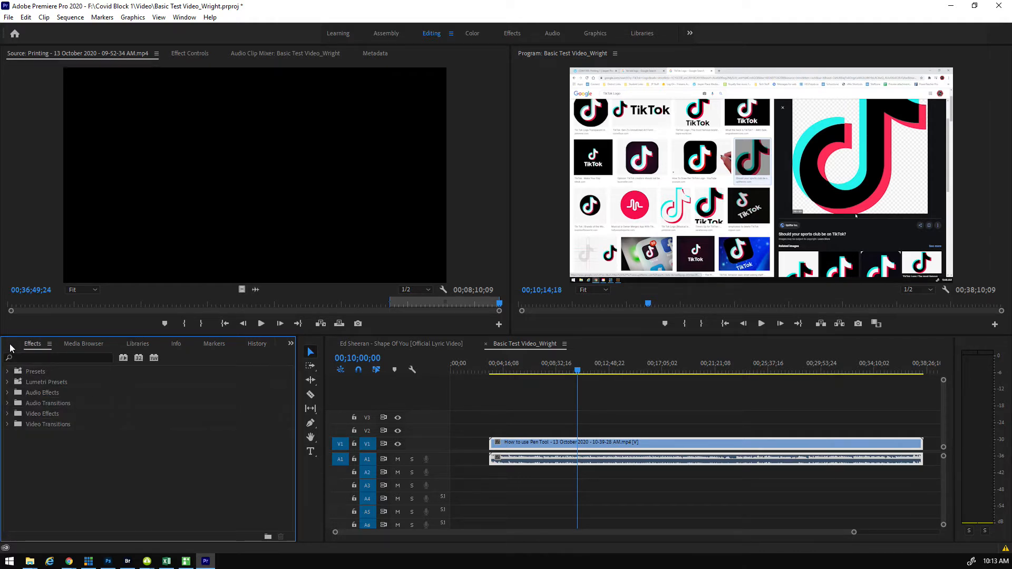
key(shift+1)
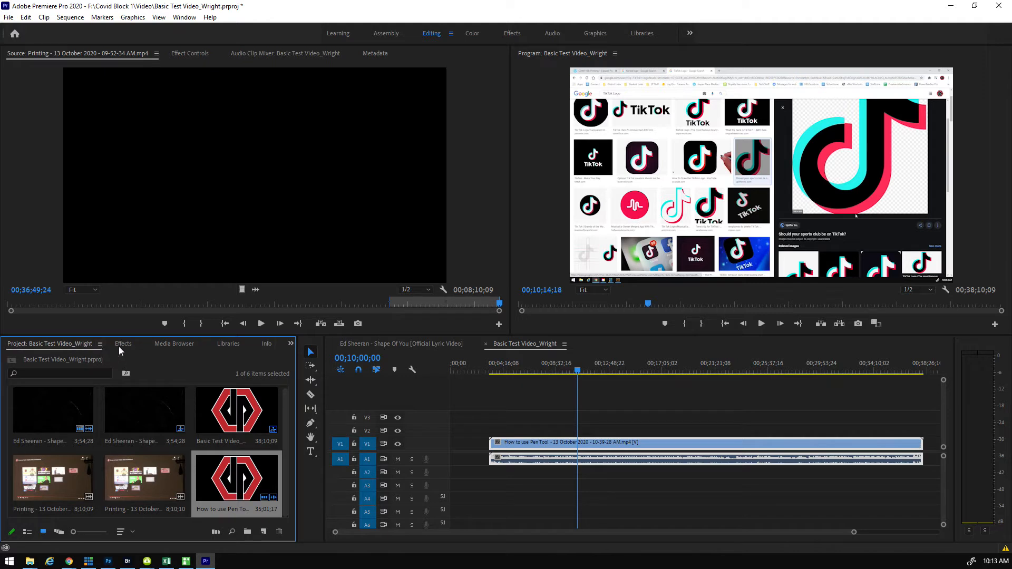
click(126, 342)
click(68, 343)
click(119, 345)
click(58, 343)
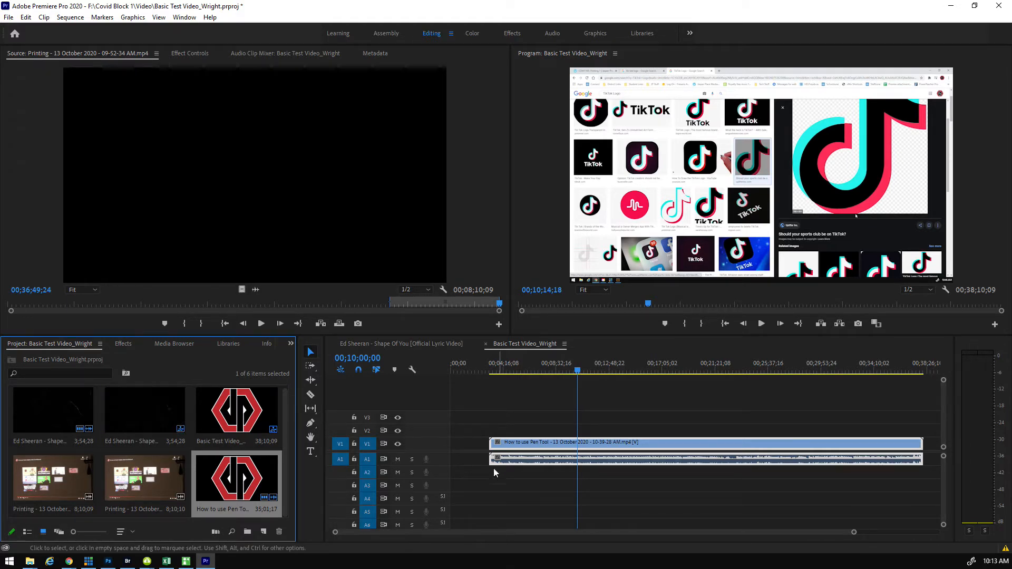
Cut the Pen Tool clip into six pieces with the Razor at about 8.5, 14.5, 25, 29.5 and 34 minutes on the timeline
click(311, 353)
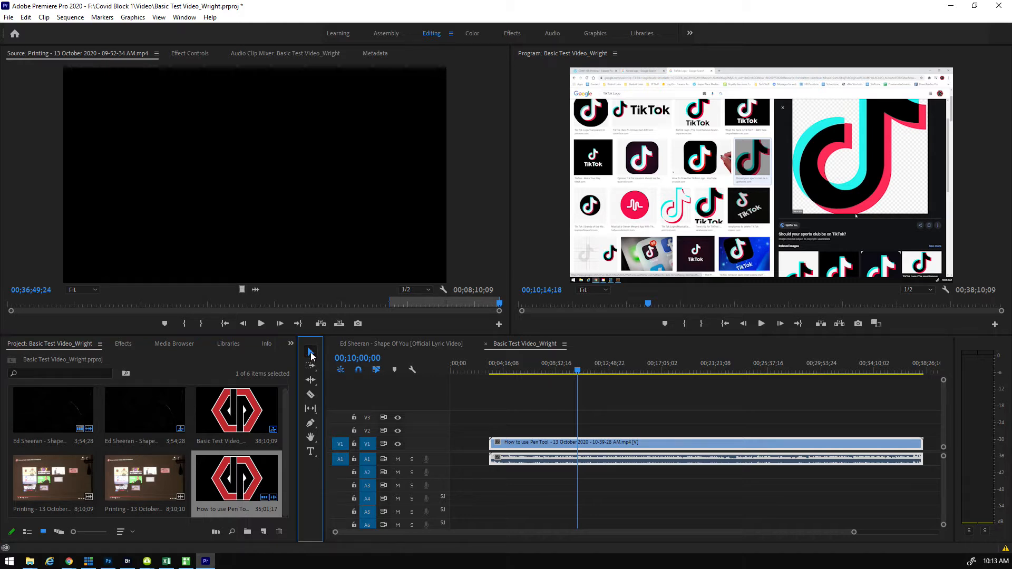
mouse_move(603, 450)
mouse_down()
mouse_move(601, 474)
mouse_move(593, 457)
mouse_up()
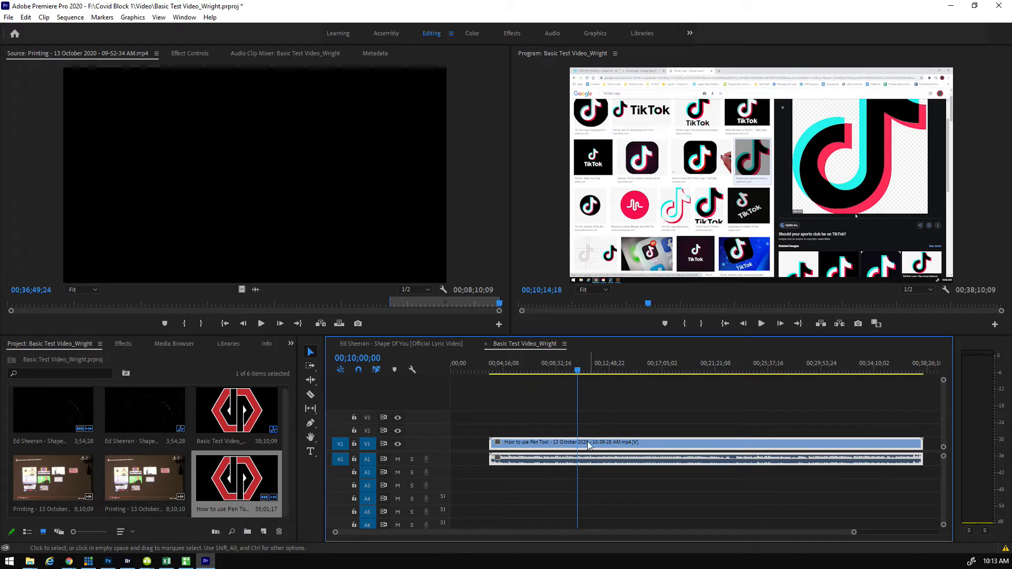
key(c)
click(558, 450)
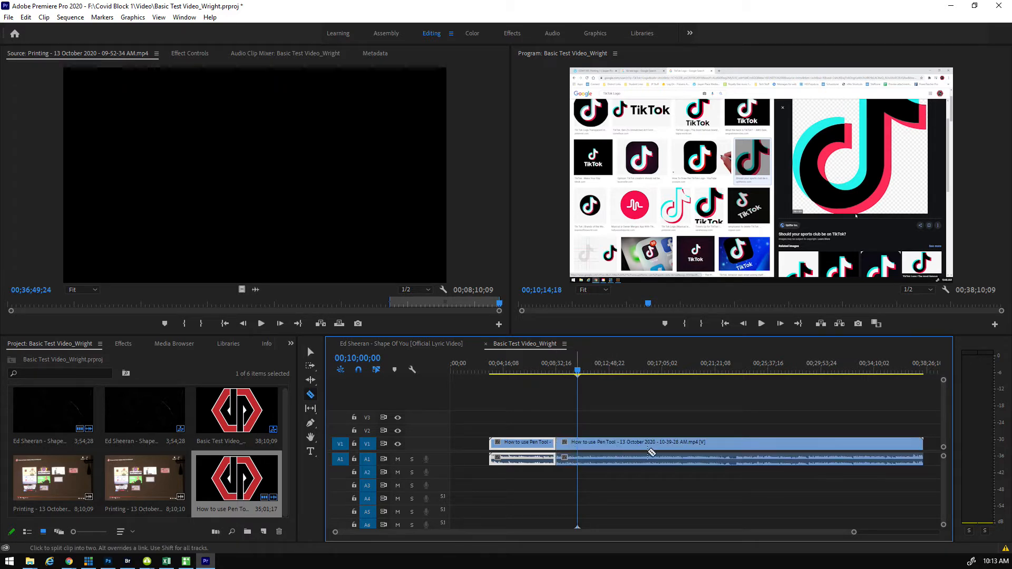
click(632, 450)
click(765, 449)
click(816, 449)
click(877, 449)
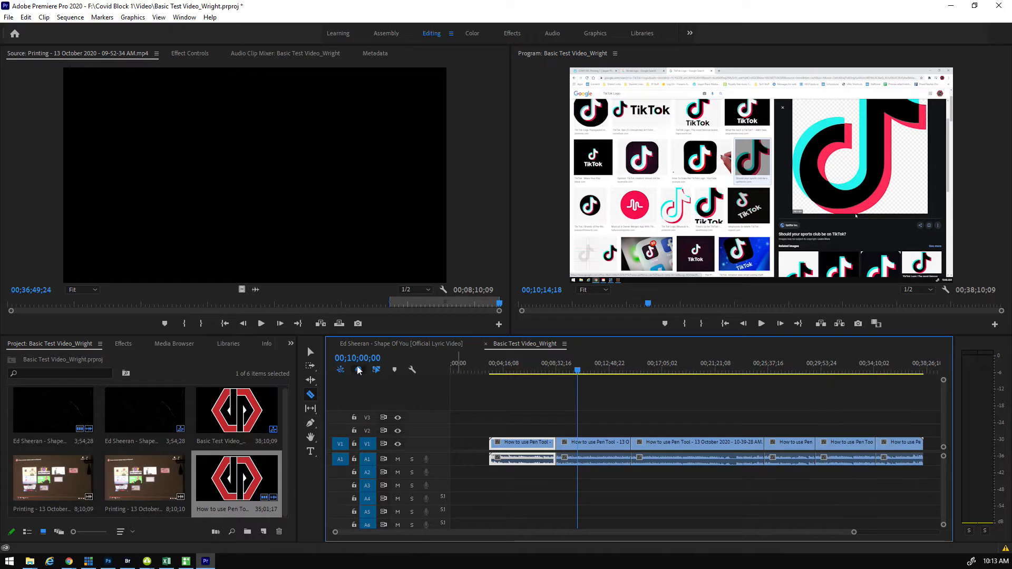
Select all six Pen Tool pieces with the Selection tool, try to shift them earlier, and deselect them
click(310, 352)
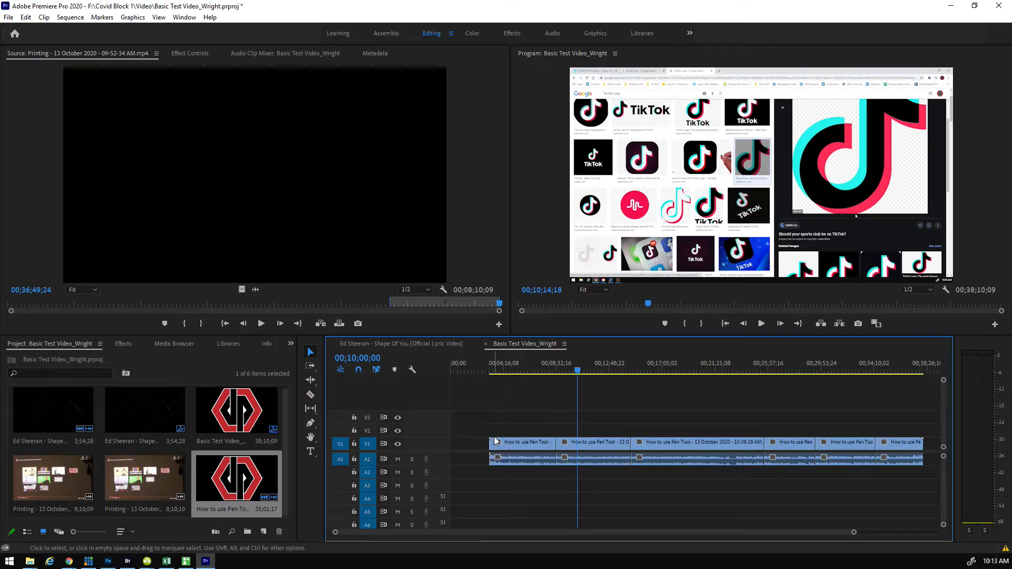
drag(473, 401, 929, 489)
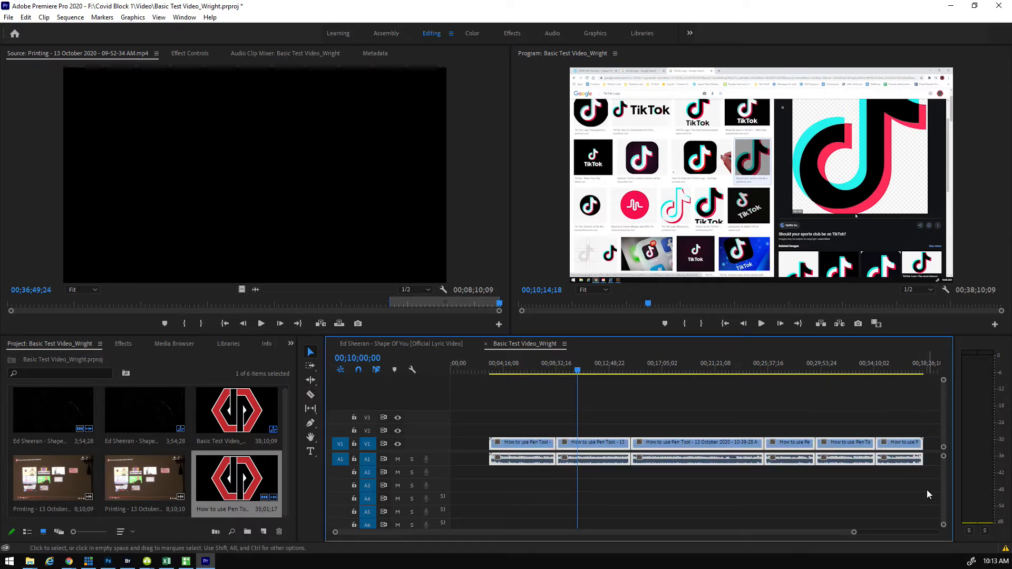
drag(747, 445, 666, 441)
click(473, 416)
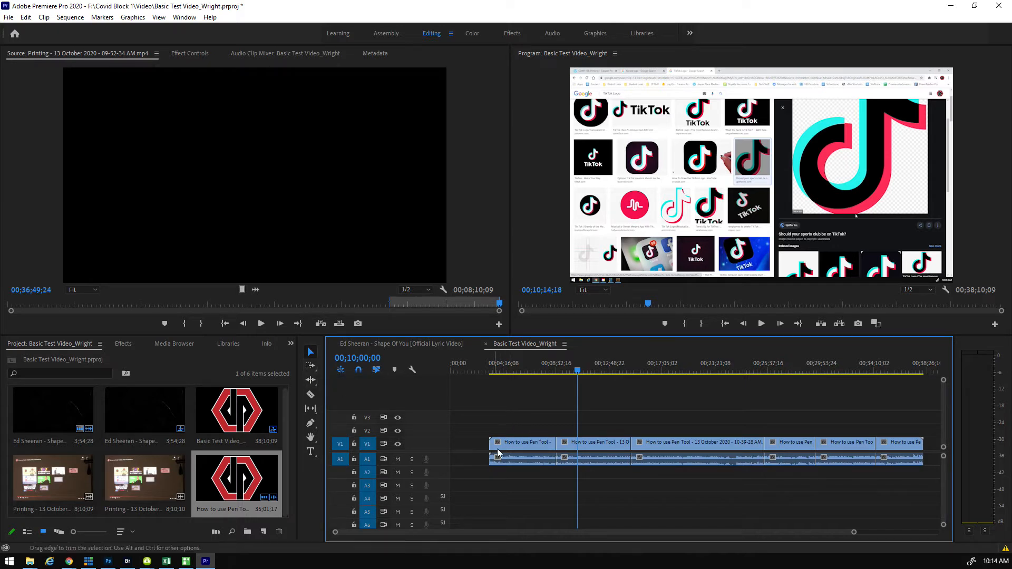
Shift all six Pen Tool pieces about 4 minutes later together, using Track Select Forward from the first piece
click(310, 366)
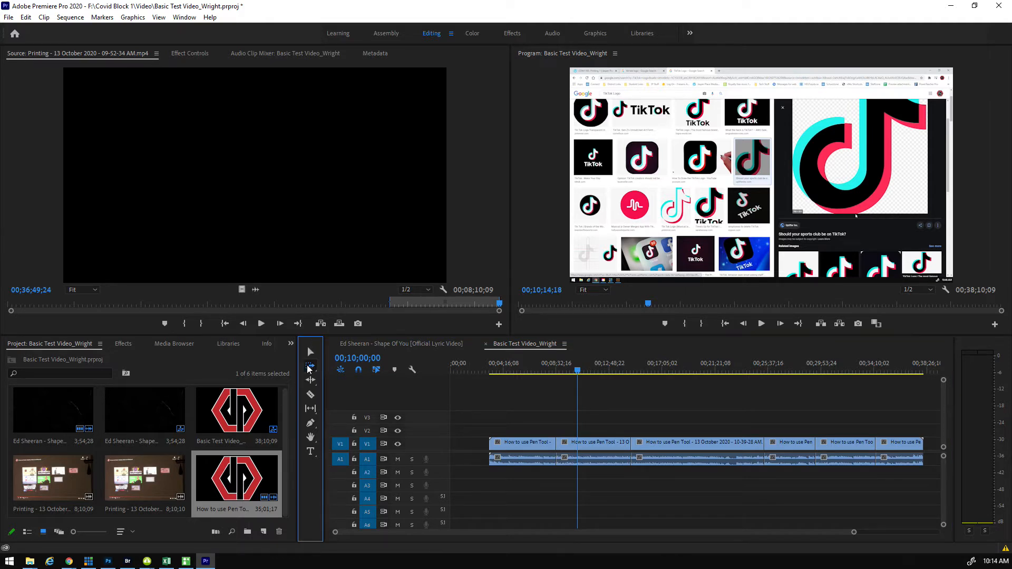
click(508, 448)
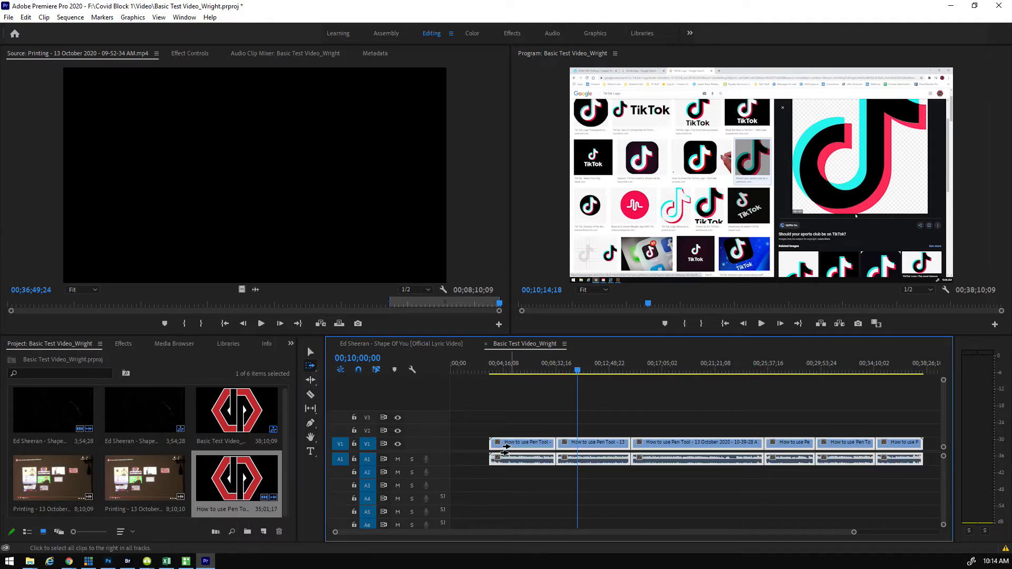
drag(510, 446, 554, 451)
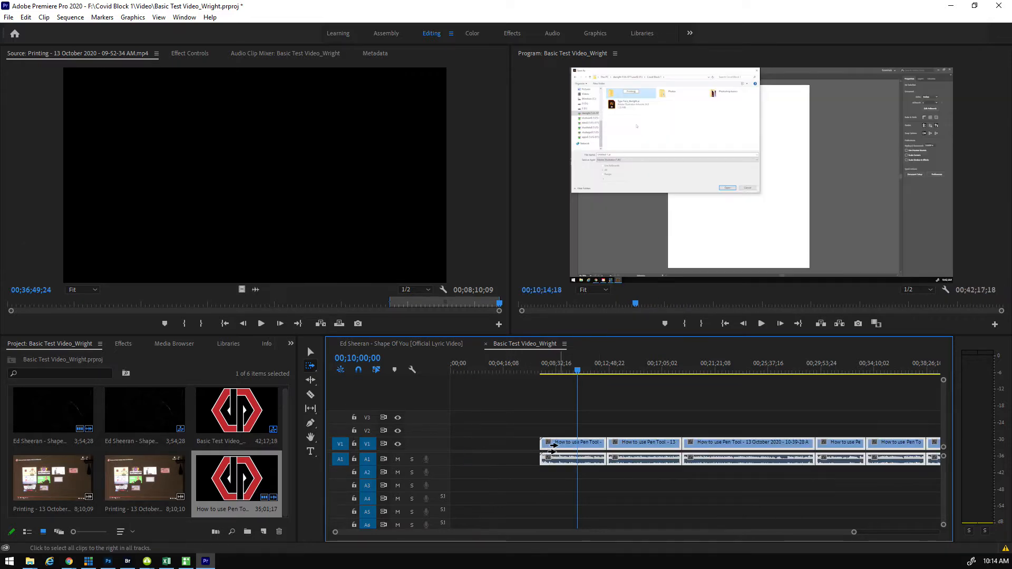
Try to trim about 1.5 minutes off the start of the first Pen Tool piece with the Selection tool
click(309, 380)
key(v)
click(558, 471)
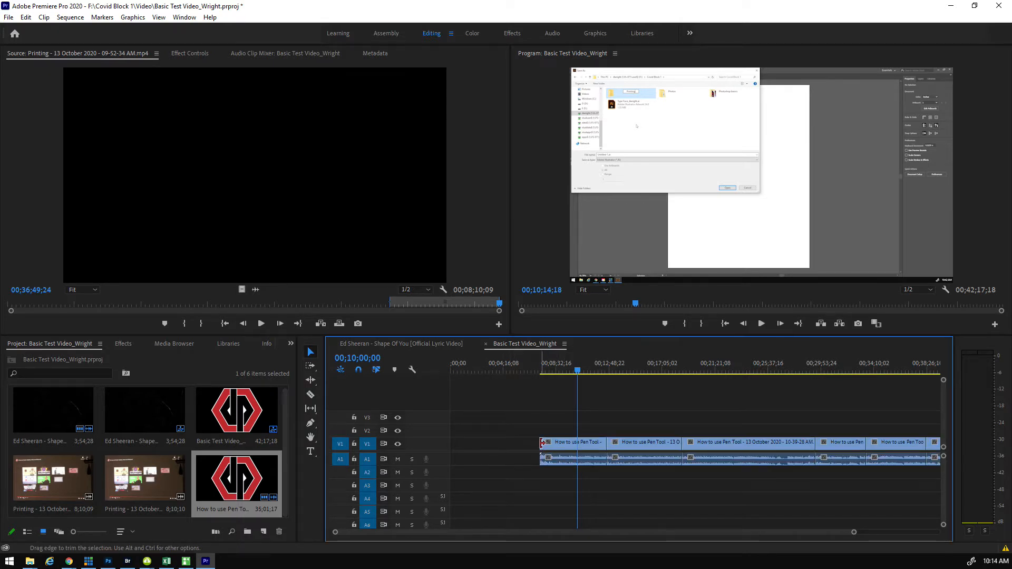
drag(545, 444, 558, 443)
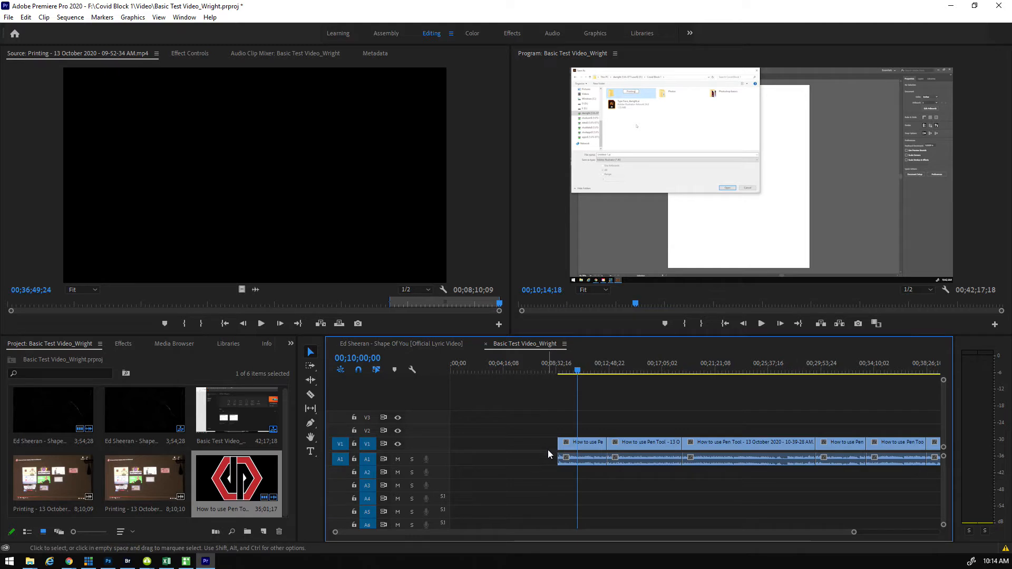
key(ctrl+z)
Trim about 2.75 minutes in total off the start of the first Pen Tool piece with Ripple Edit, in two passes
click(311, 380)
drag(541, 443, 557, 446)
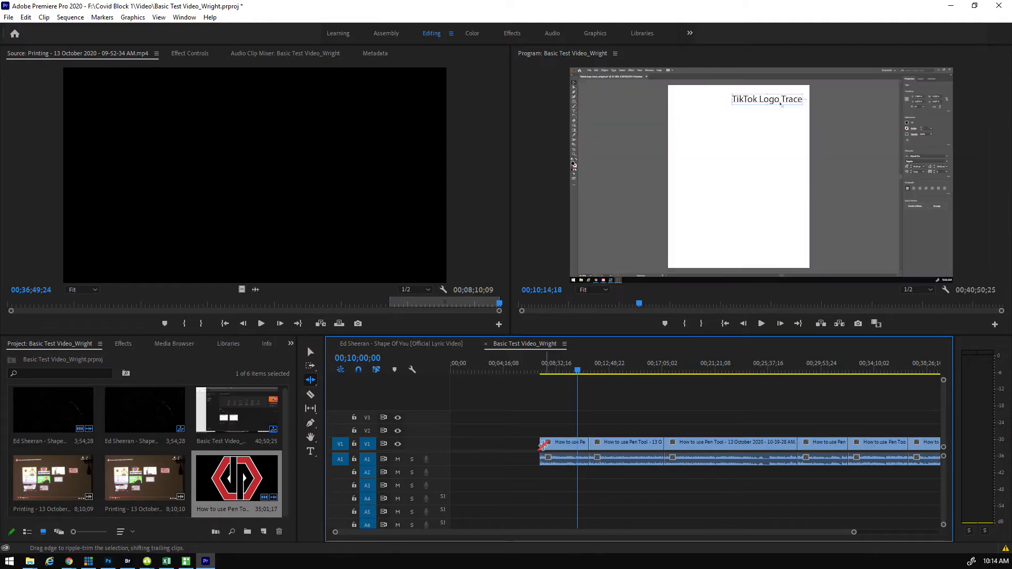
drag(578, 371, 542, 378)
drag(542, 442, 559, 440)
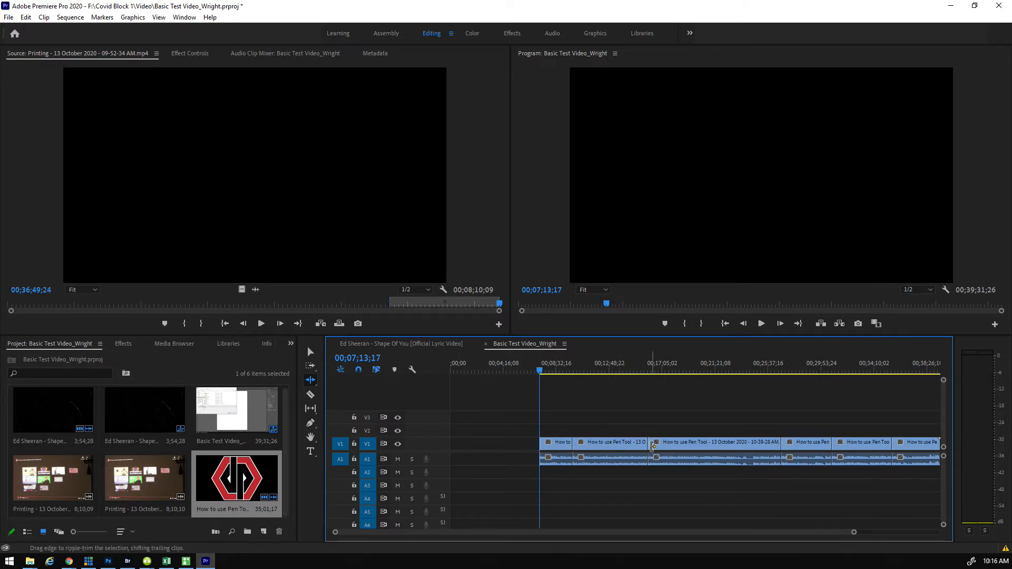
Ripple-trim about 5.5 minutes off the third piece's start, and trim about 2 minutes off the second piece's start with the Selection tool
drag(650, 445, 722, 445)
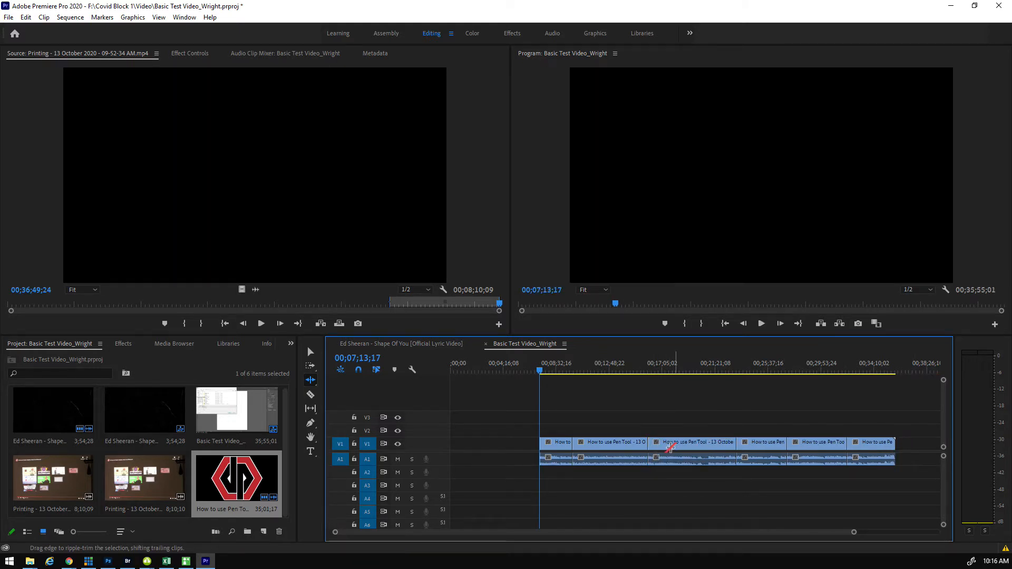
drag(654, 445, 677, 446)
click(310, 352)
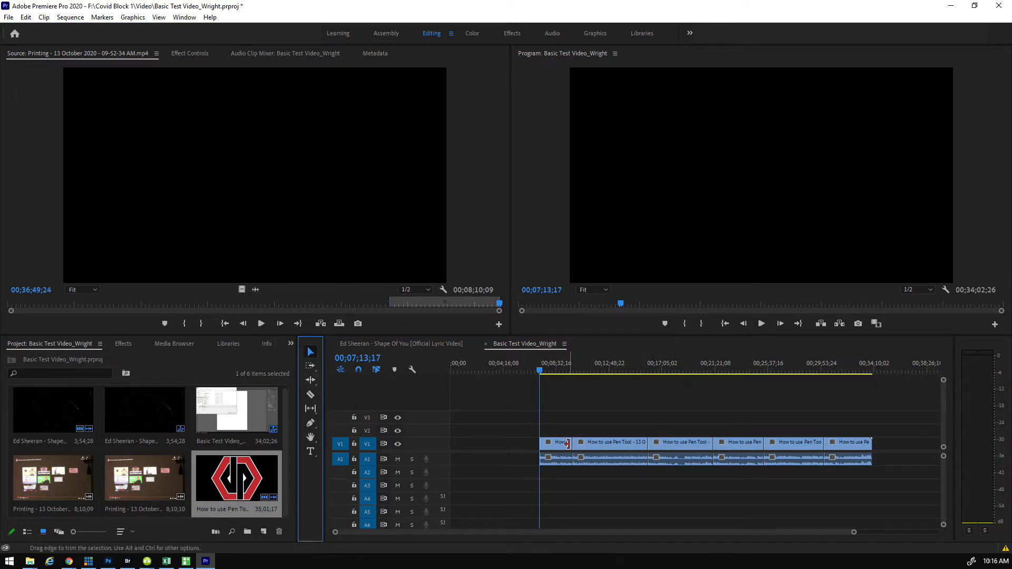
drag(573, 443, 601, 443)
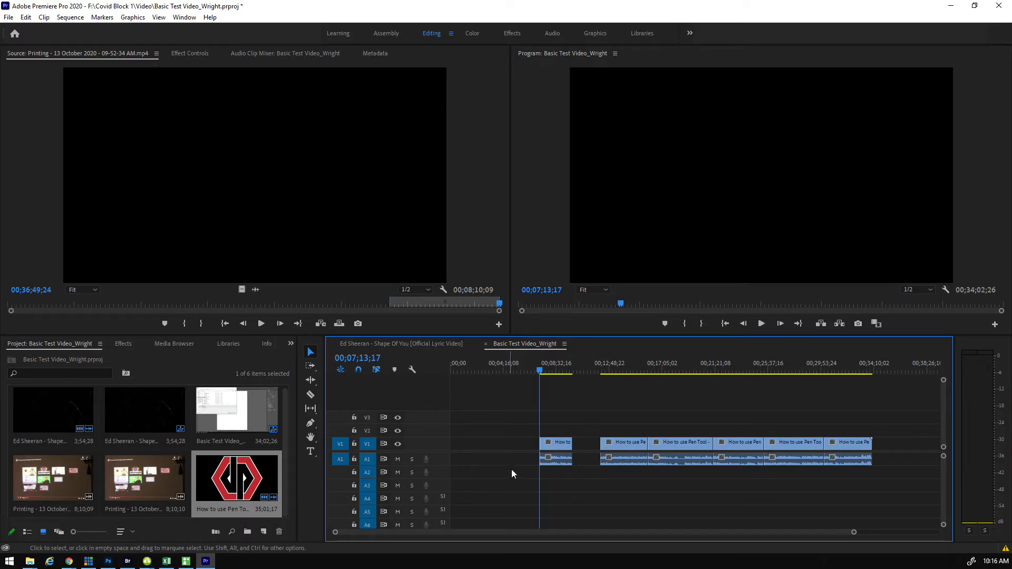
Split the first Pen Tool piece into four with the Razor, and cut the second and third pieces into several shorter ones
click(310, 396)
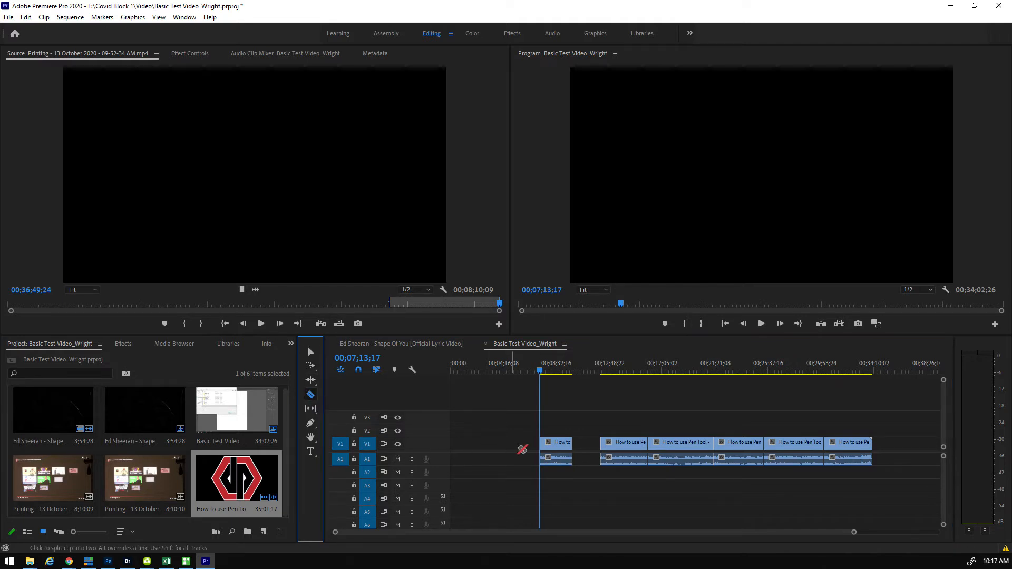
click(550, 444)
click(556, 443)
click(562, 443)
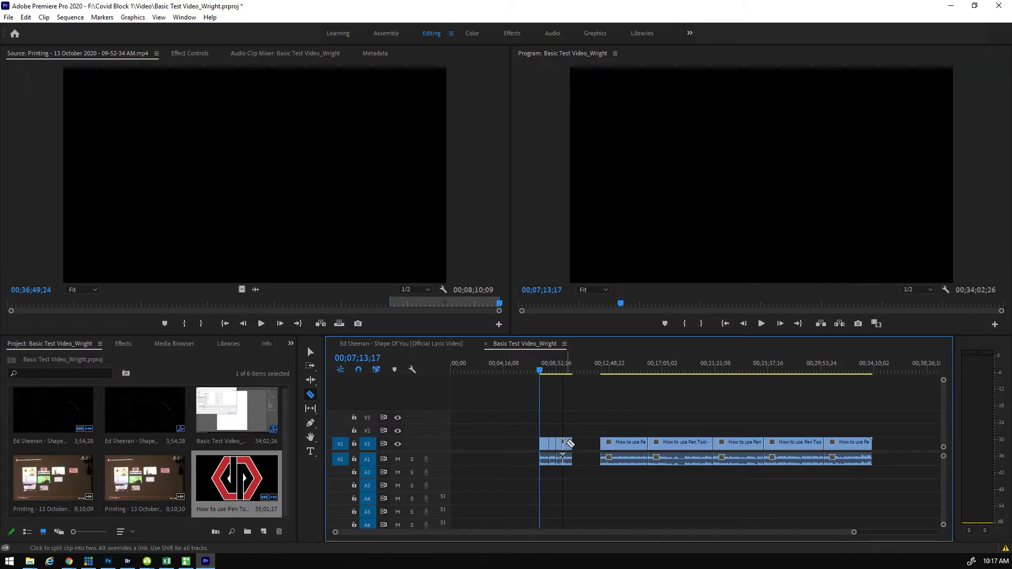
click(610, 444)
click(633, 443)
click(620, 444)
click(644, 443)
click(658, 445)
click(677, 445)
click(688, 444)
click(698, 446)
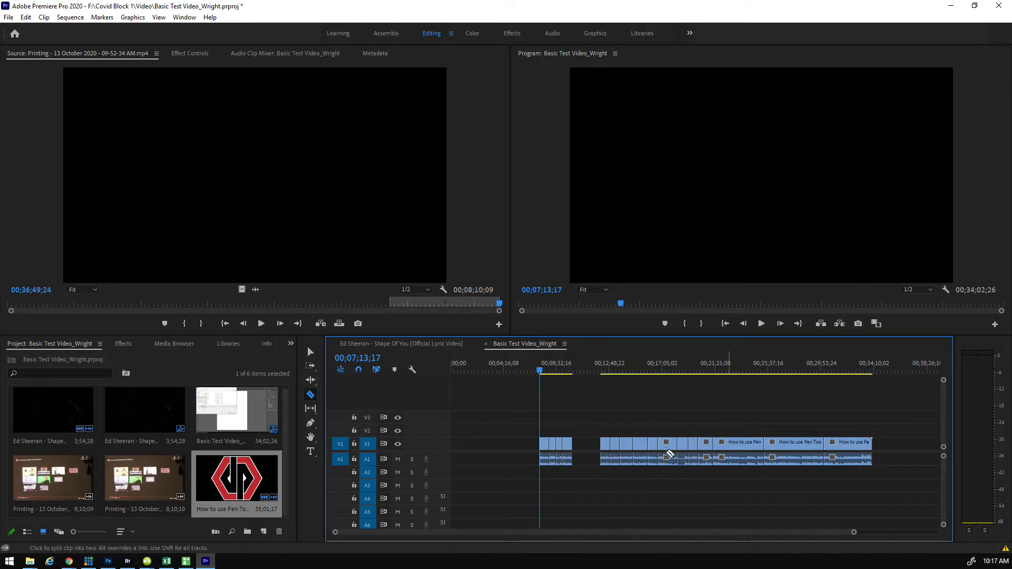
Slip the footage inside the first short piece after the gap with the Slip tool
click(307, 408)
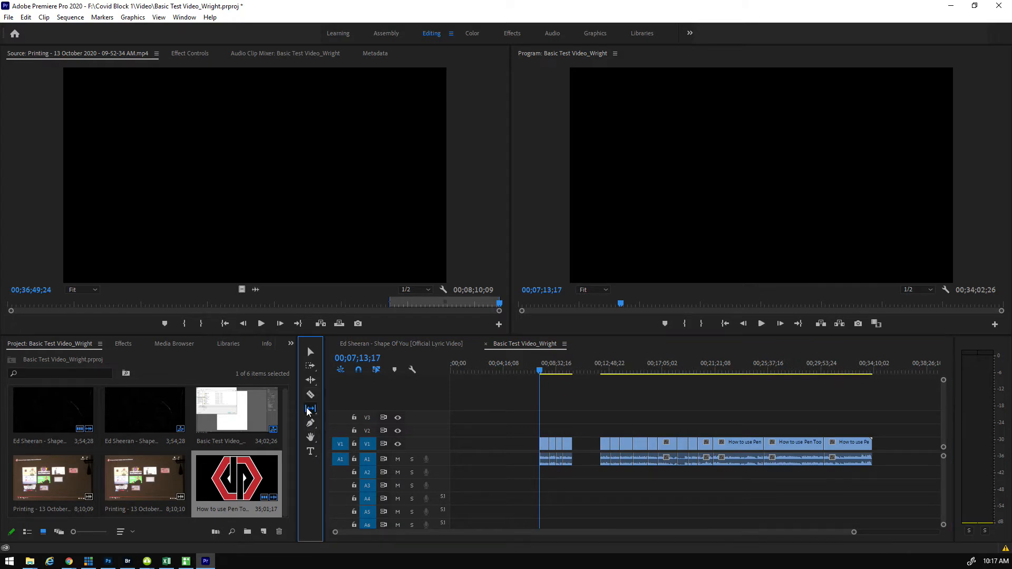
click(604, 448)
mouse_move(604, 448)
mouse_down()
mouse_move(587, 449)
mouse_move(618, 448)
mouse_move(607, 449)
mouse_up()
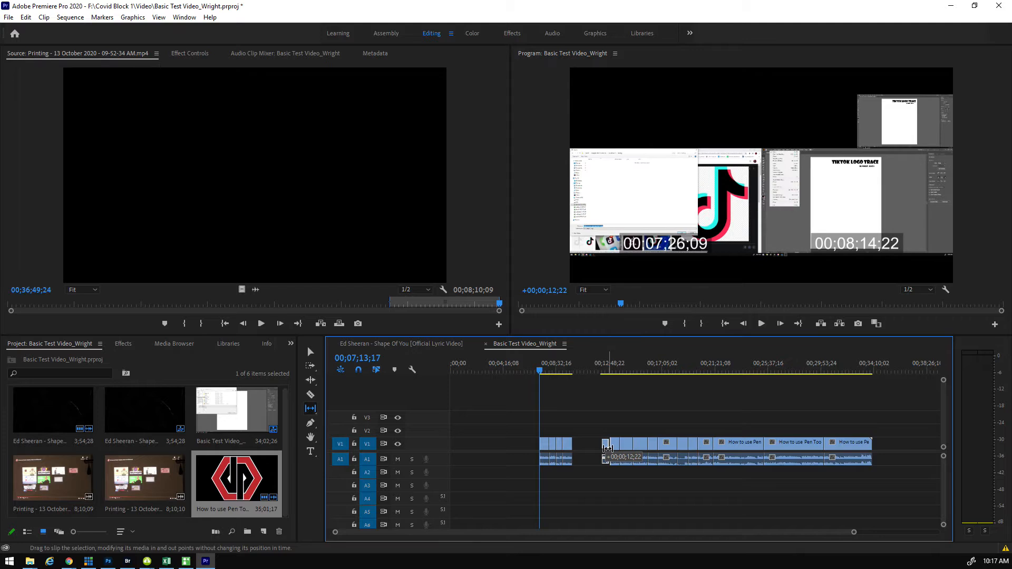
drag(607, 449, 603, 451)
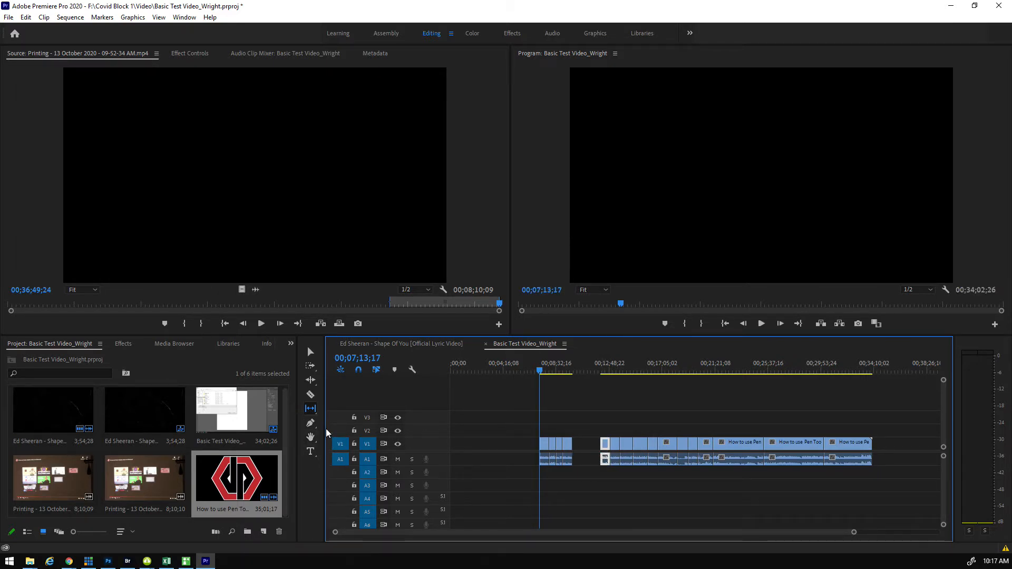
Draw a closed six-sided shape with the Pen tool across the upper middle of the frame at 00;07;13;17
click(310, 424)
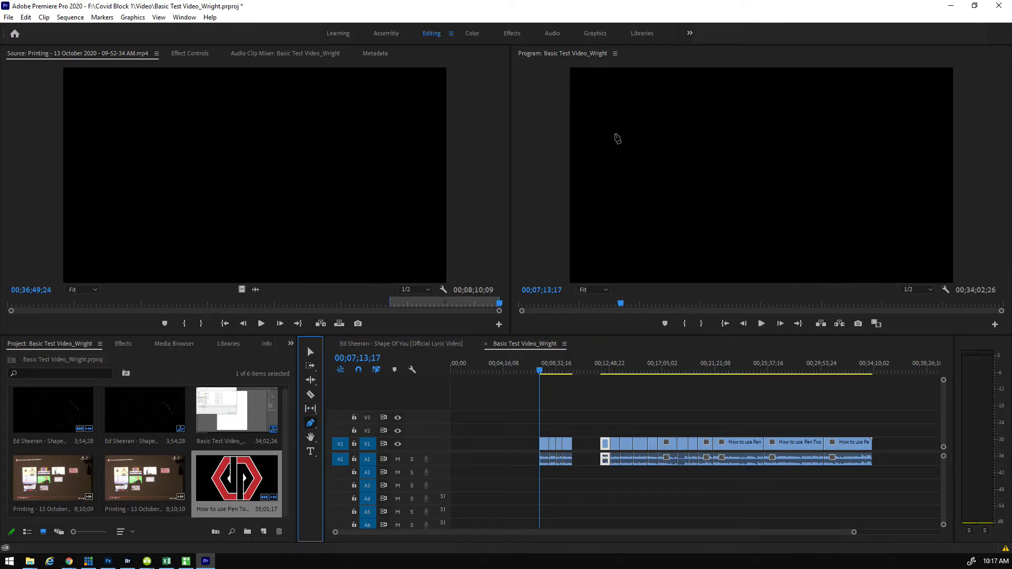
click(629, 117)
click(771, 110)
click(811, 145)
click(802, 195)
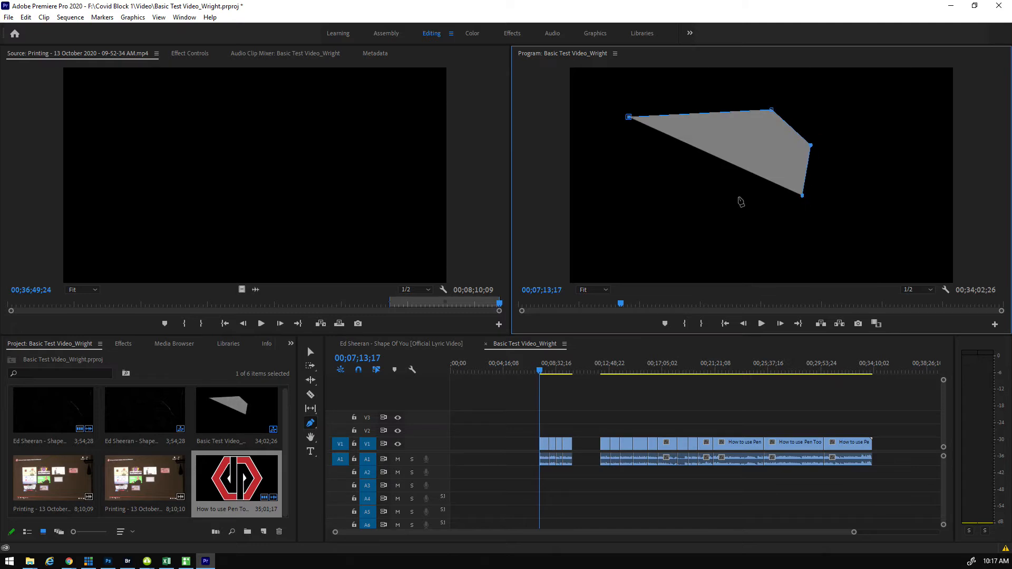
click(719, 196)
click(649, 170)
click(629, 117)
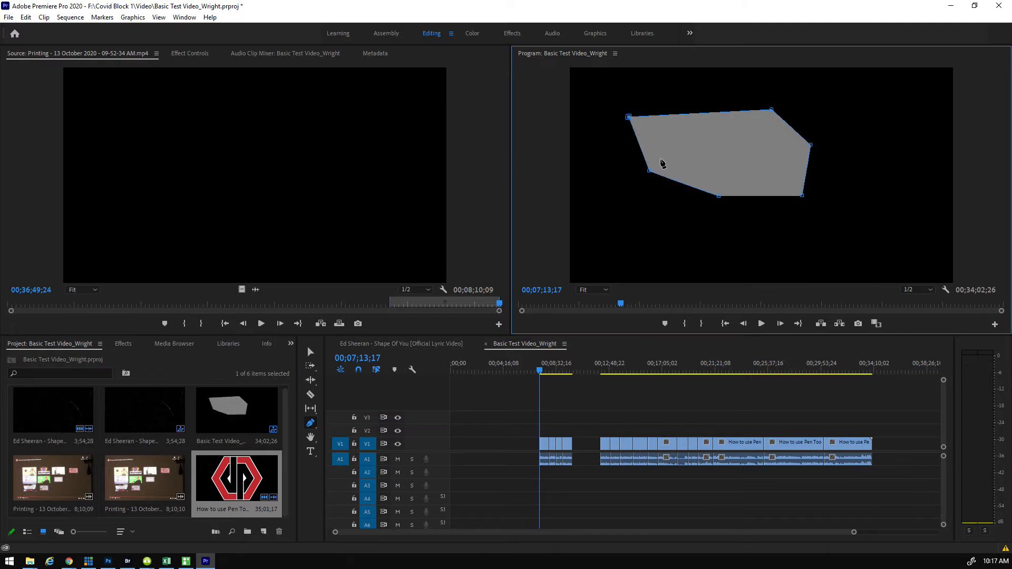
Add a text title reading "Fun Video" at the end of the sequence, in the frame's upper left
key(End)
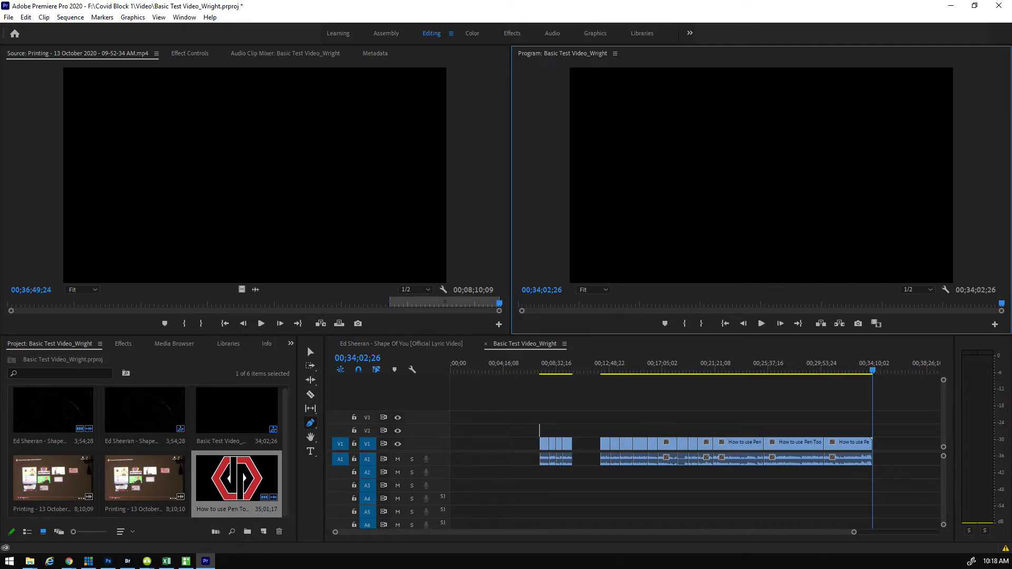
click(311, 438)
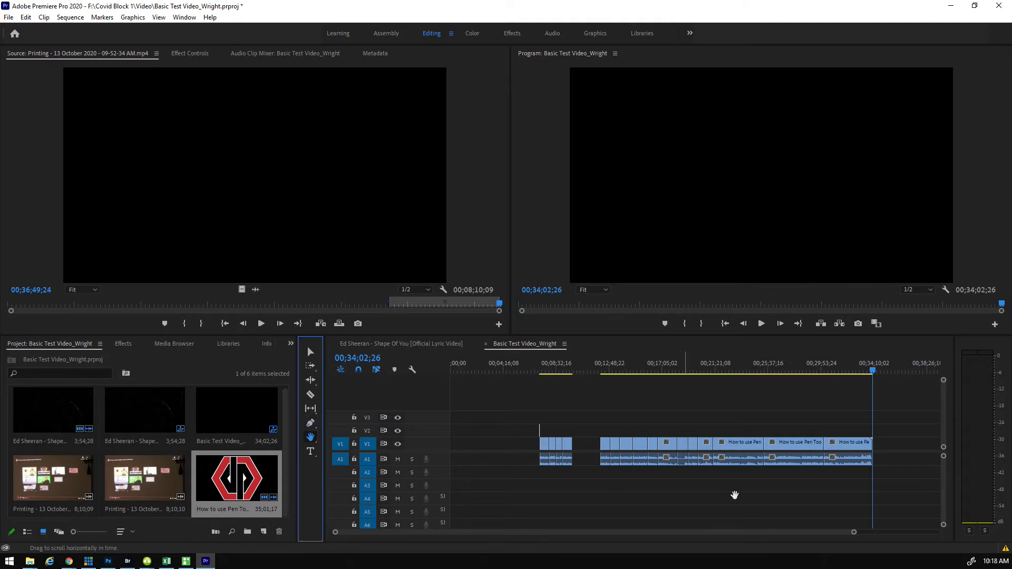
drag(752, 452, 604, 444)
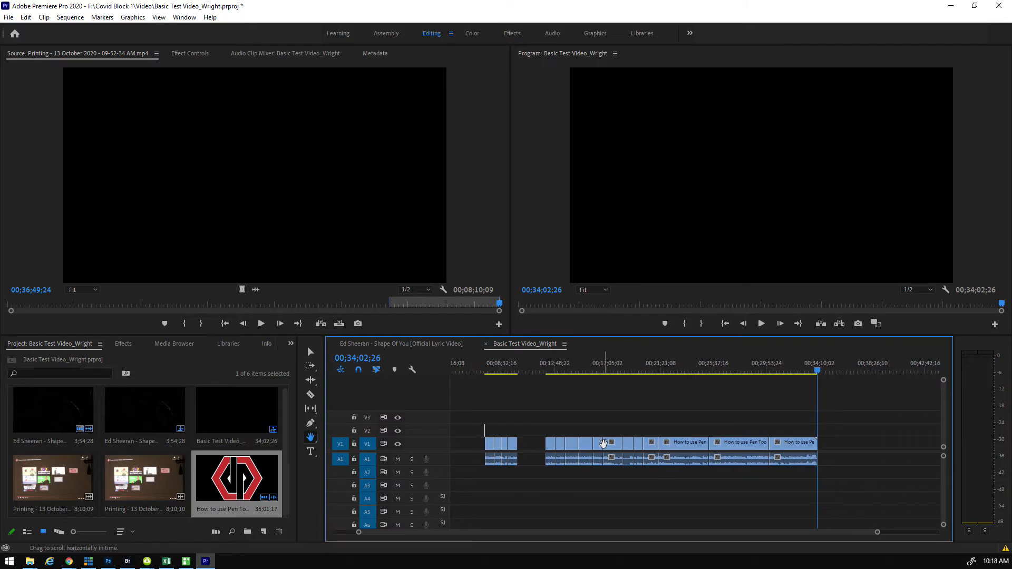
click(310, 452)
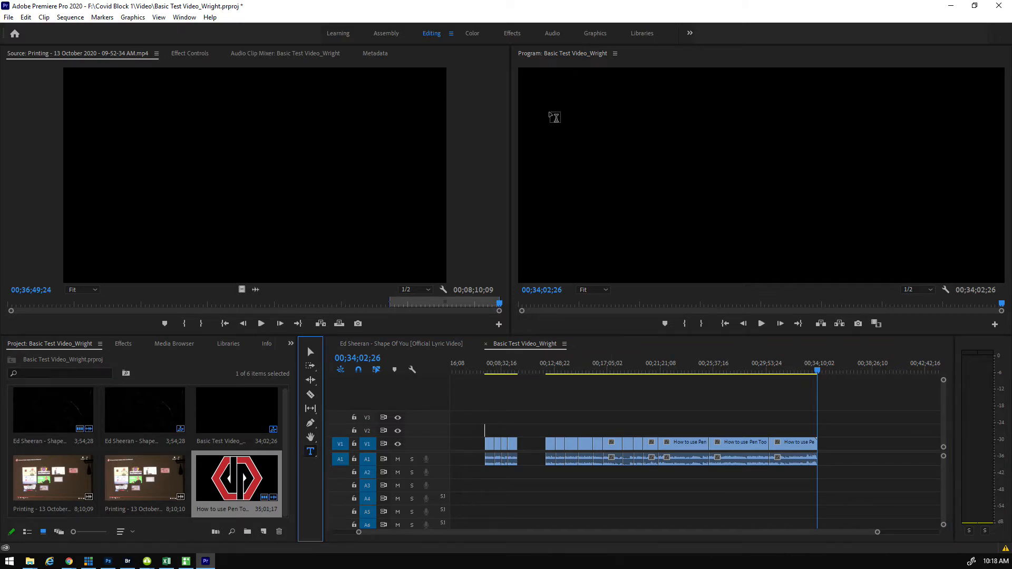
click(585, 113)
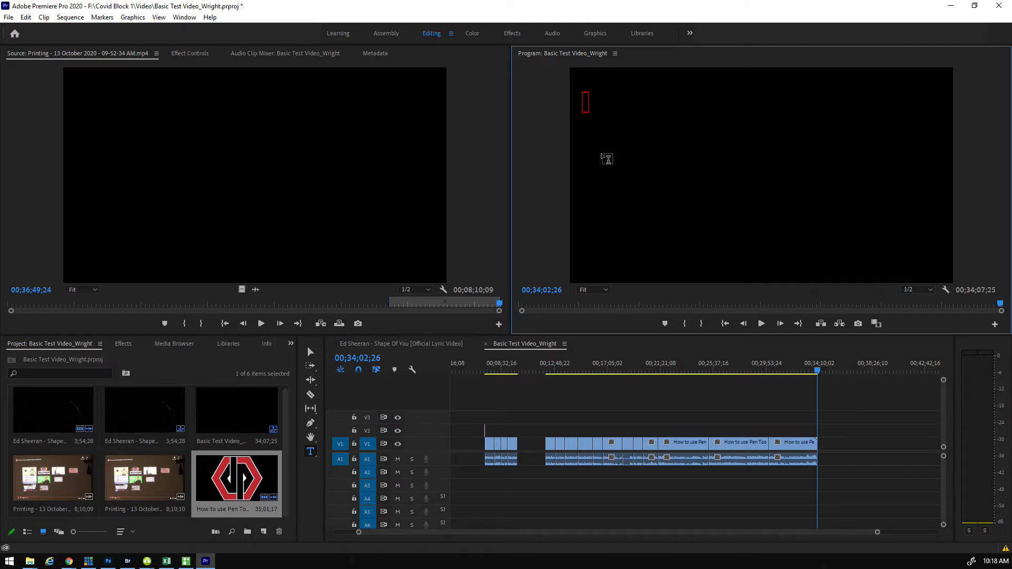
text(Fun Video)
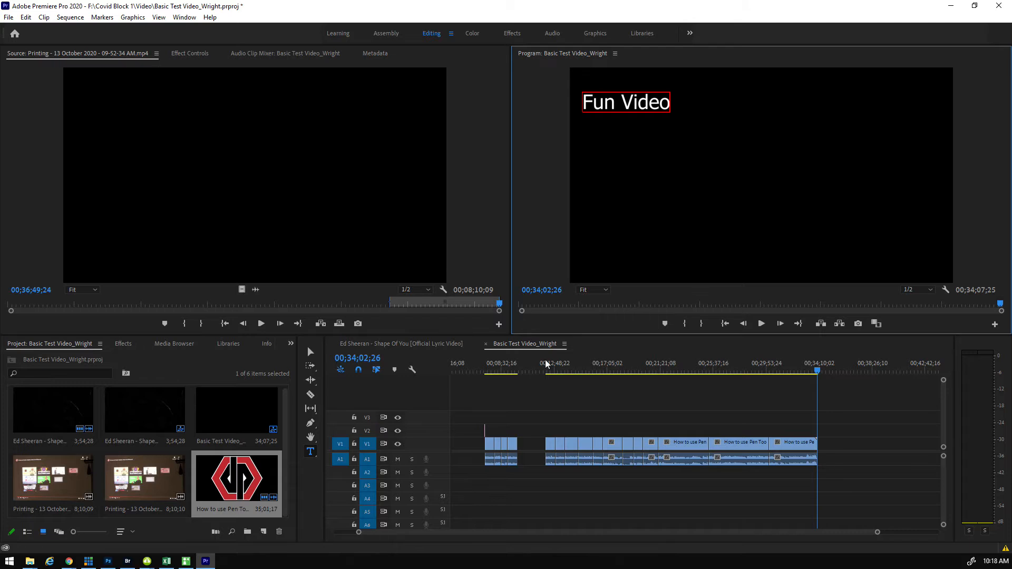
click(288, 444)
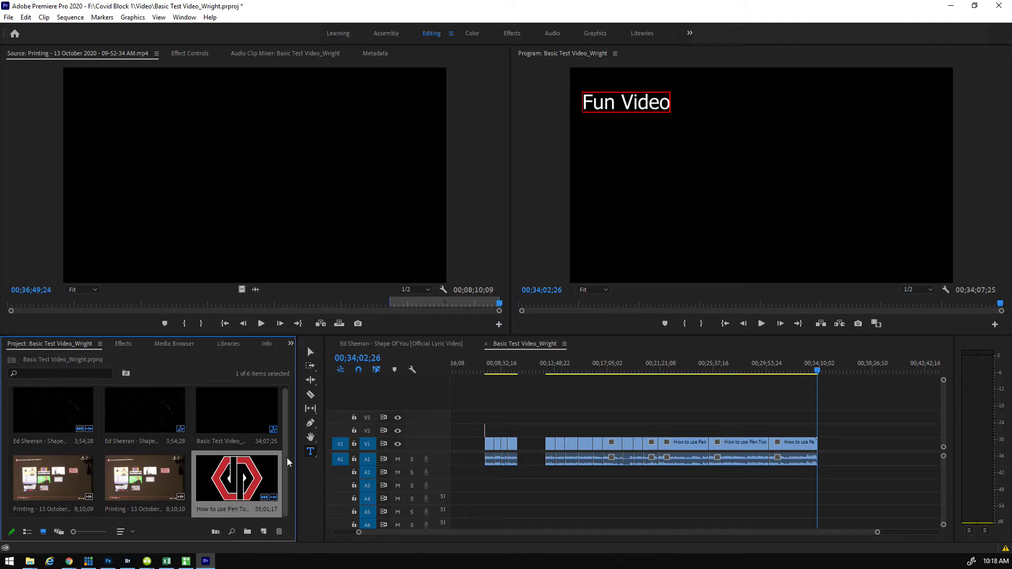
Move the "Fun Video" title to the middle of the frame and enlarge it to about two-thirds of the frame width
click(311, 352)
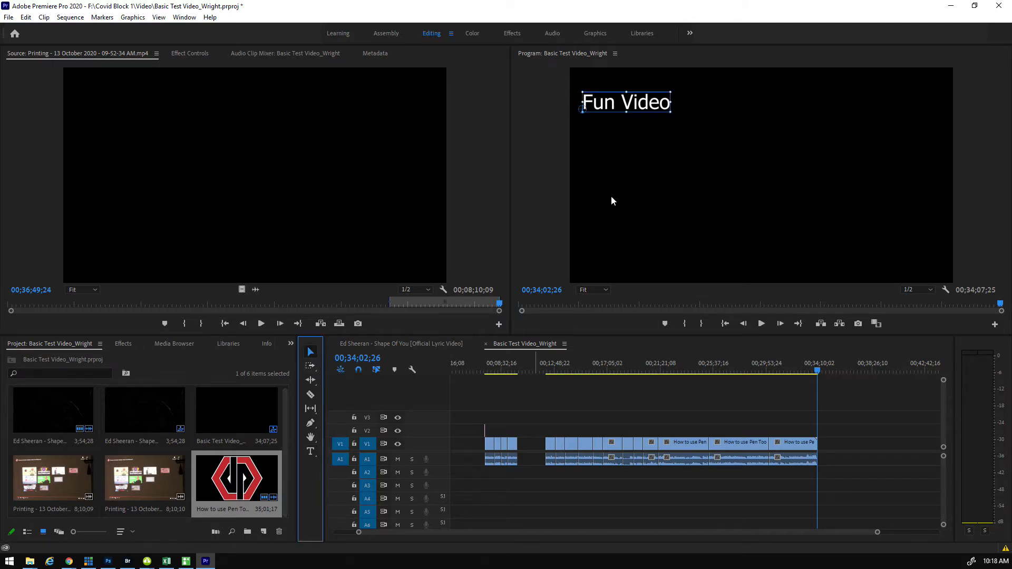
drag(603, 106, 711, 156)
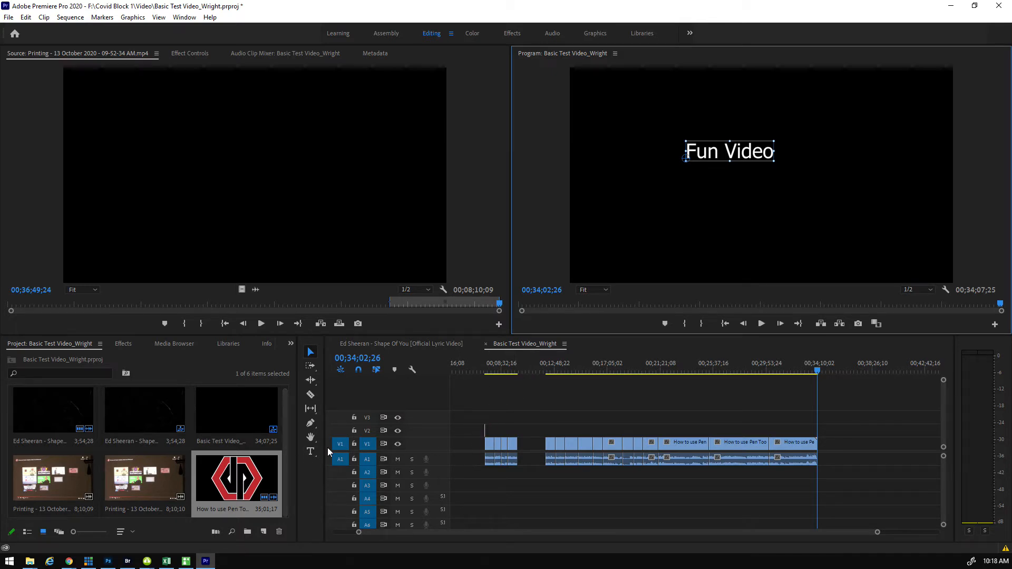
drag(708, 158, 638, 129)
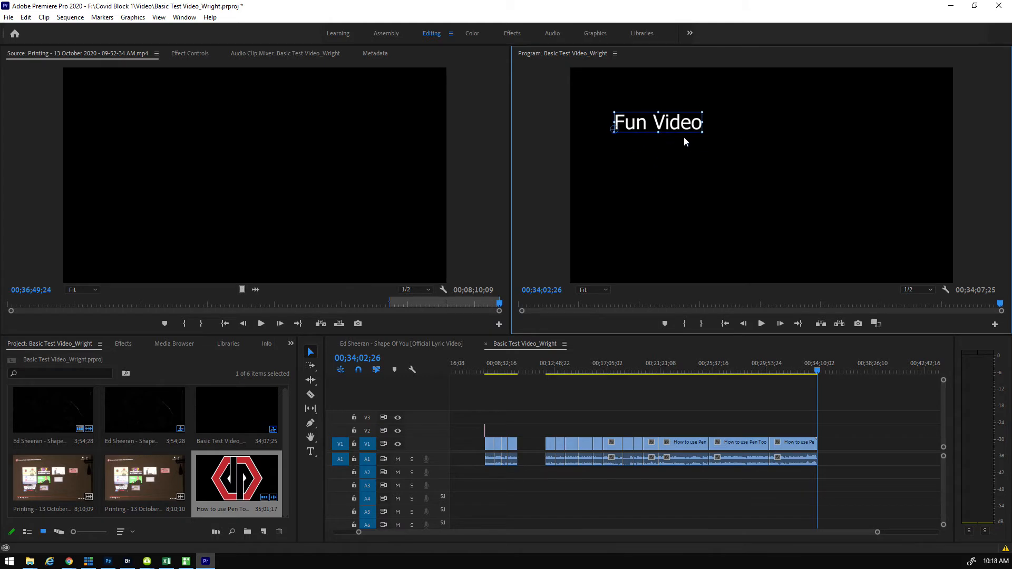
drag(705, 136, 761, 171)
drag(744, 131, 760, 184)
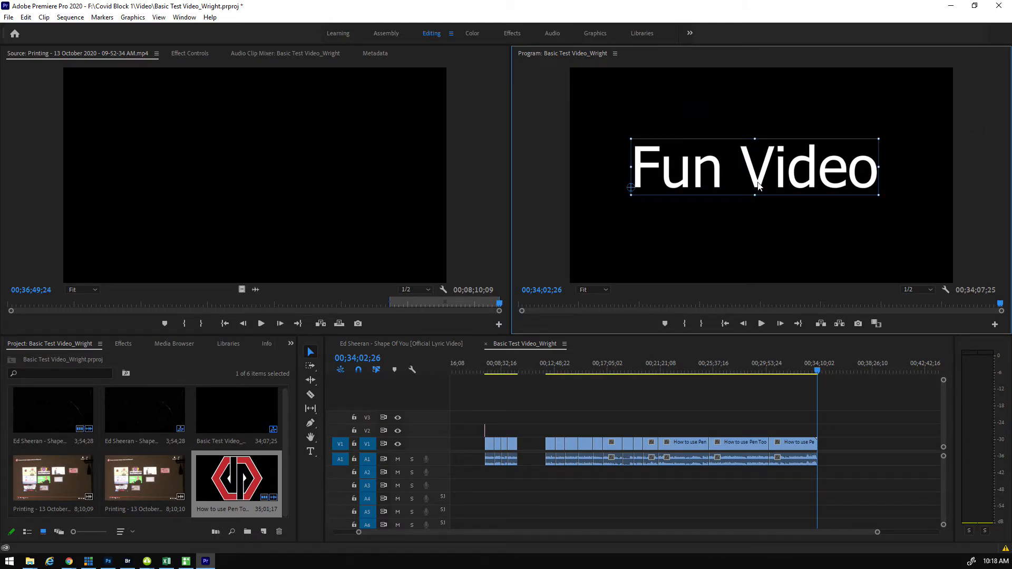
click(615, 403)
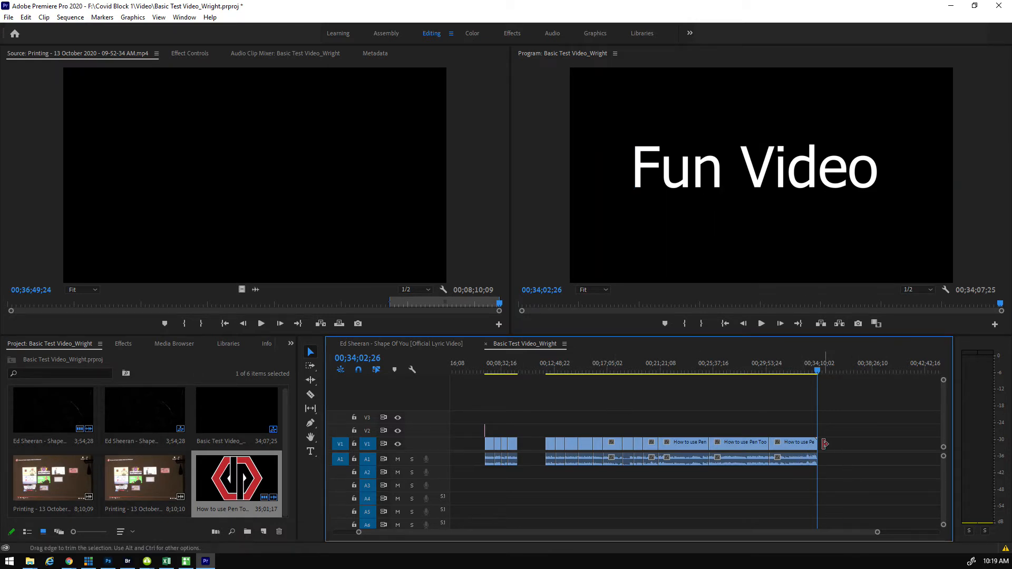
Move the "Fun Video" title clip at the end of the sequence from track V1 up to V3
click(817, 368)
mouse_move(815, 367)
mouse_down()
mouse_move(802, 364)
mouse_move(816, 365)
mouse_up()
drag(877, 535, 652, 541)
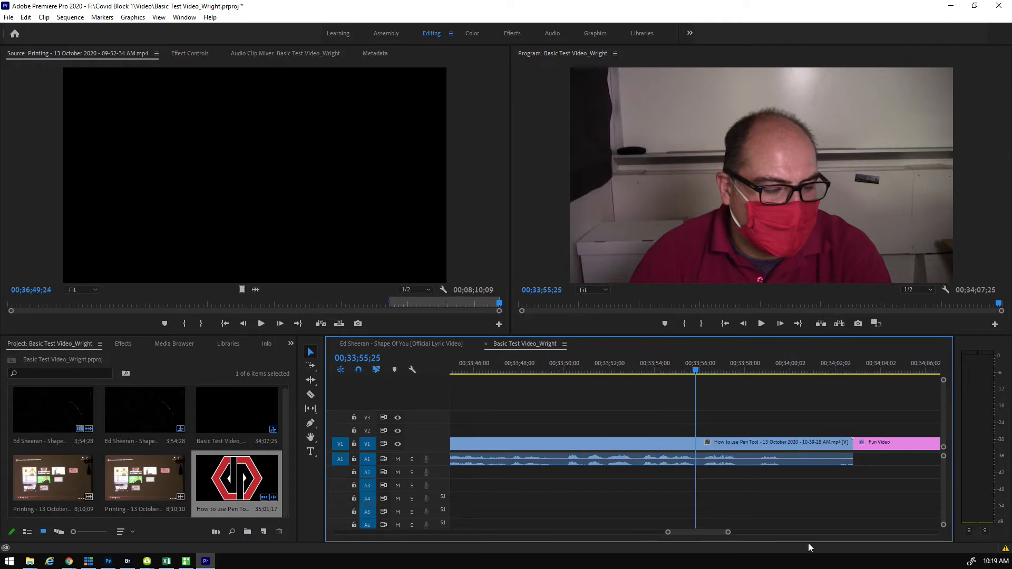
click(894, 364)
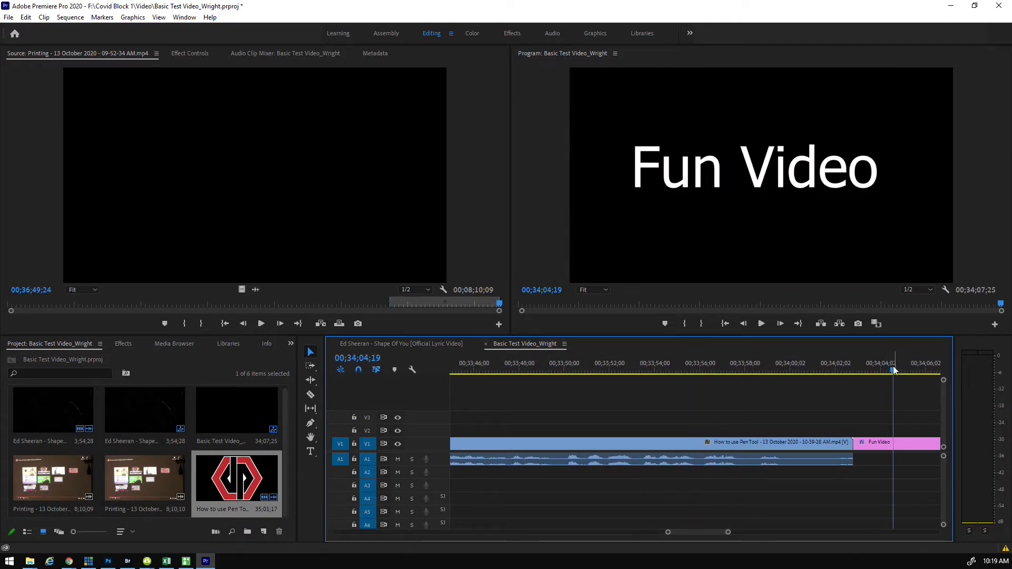
drag(729, 536, 750, 537)
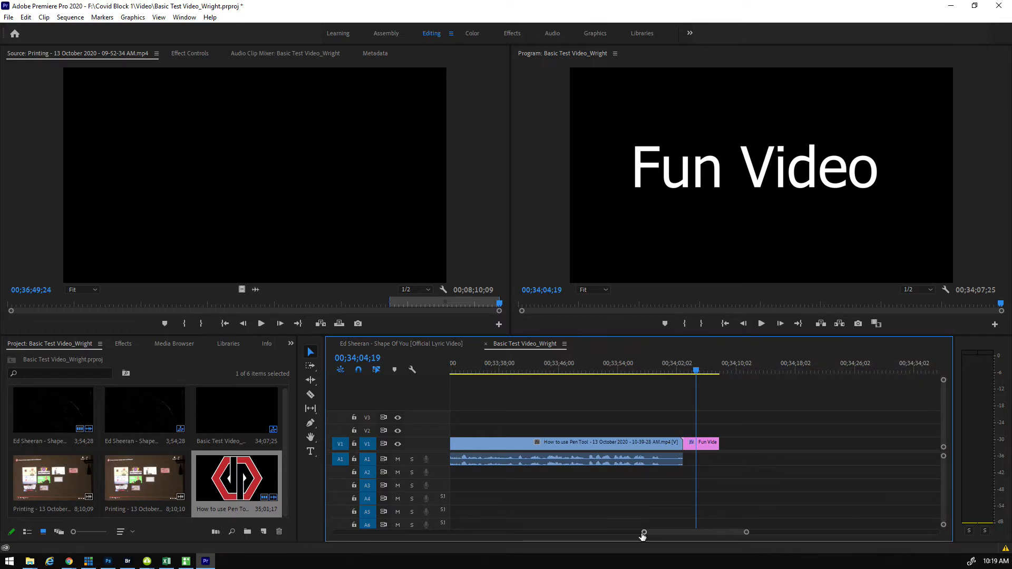
mouse_move(701, 443)
mouse_down()
mouse_move(701, 426)
mouse_move(519, 426)
mouse_move(699, 431)
mouse_move(694, 424)
mouse_up()
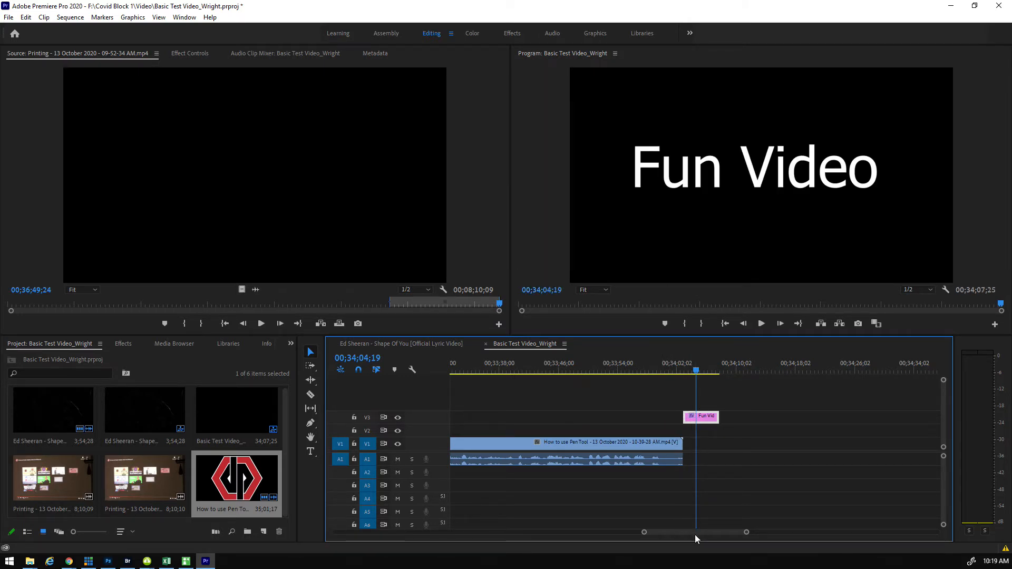
Create an empty text layer over the video at 00;32;35;17, in the upper left of the frame
key(minus)
key(minus)
key(minus)
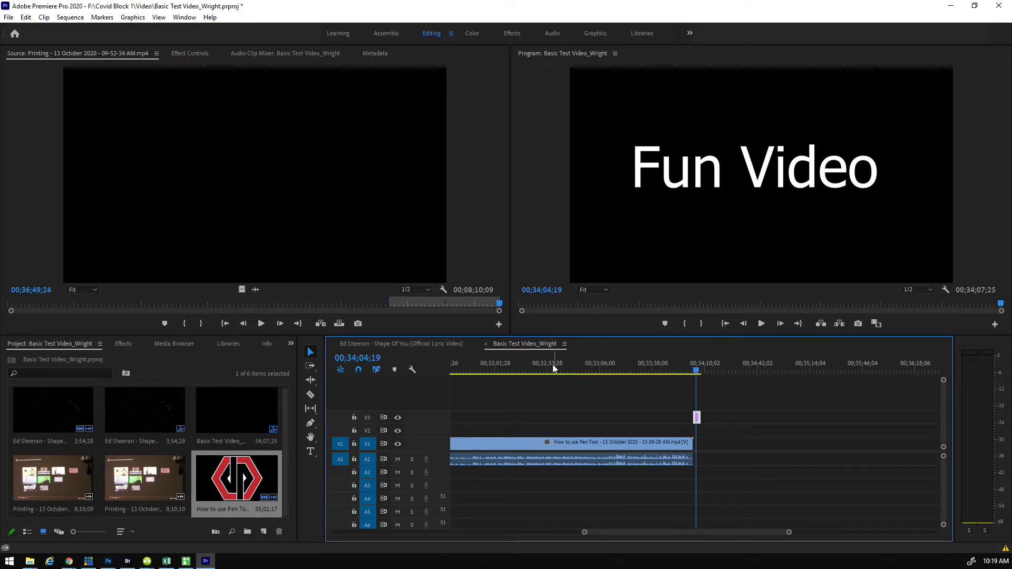
click(551, 369)
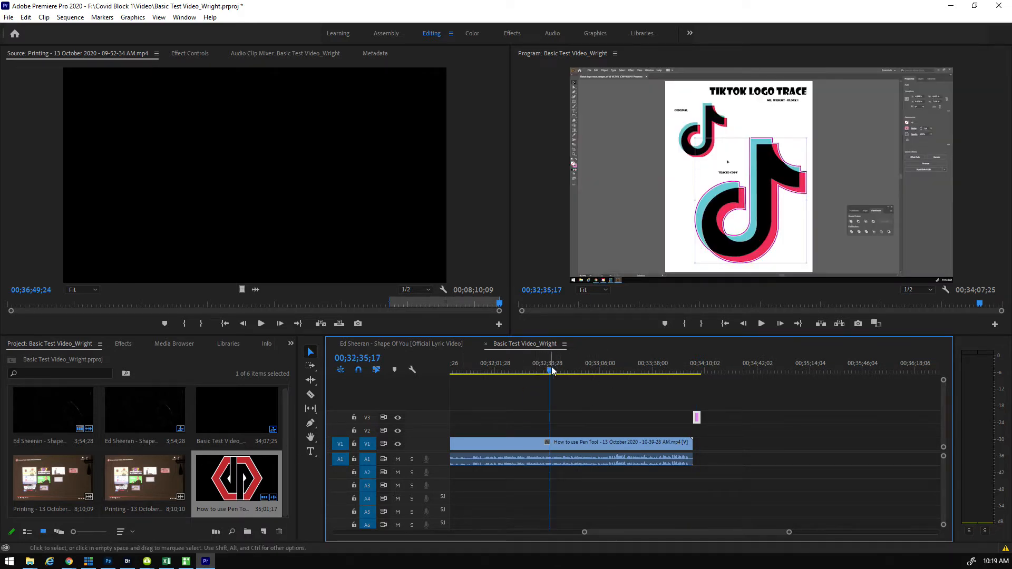
click(311, 451)
click(629, 138)
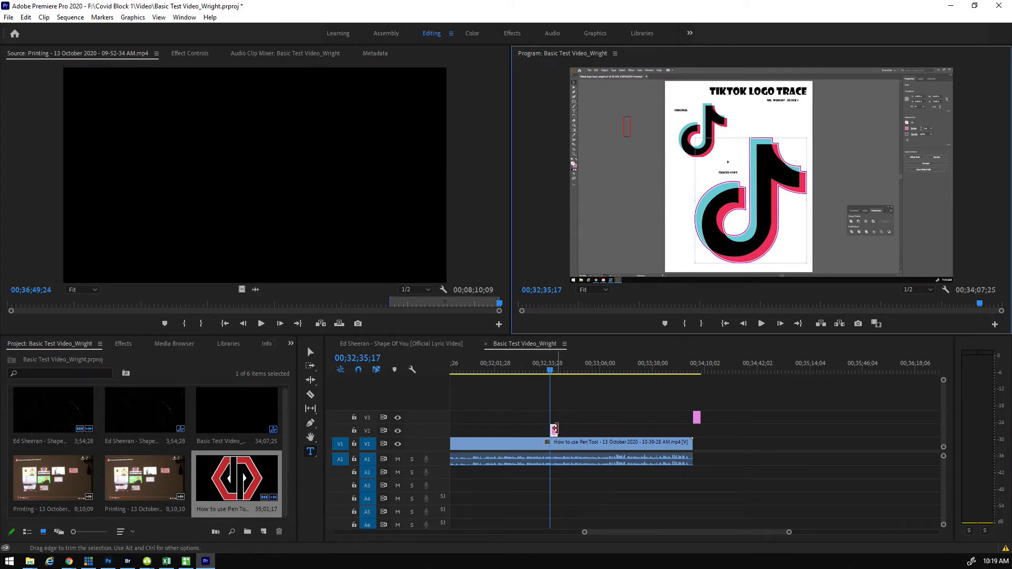
click(573, 472)
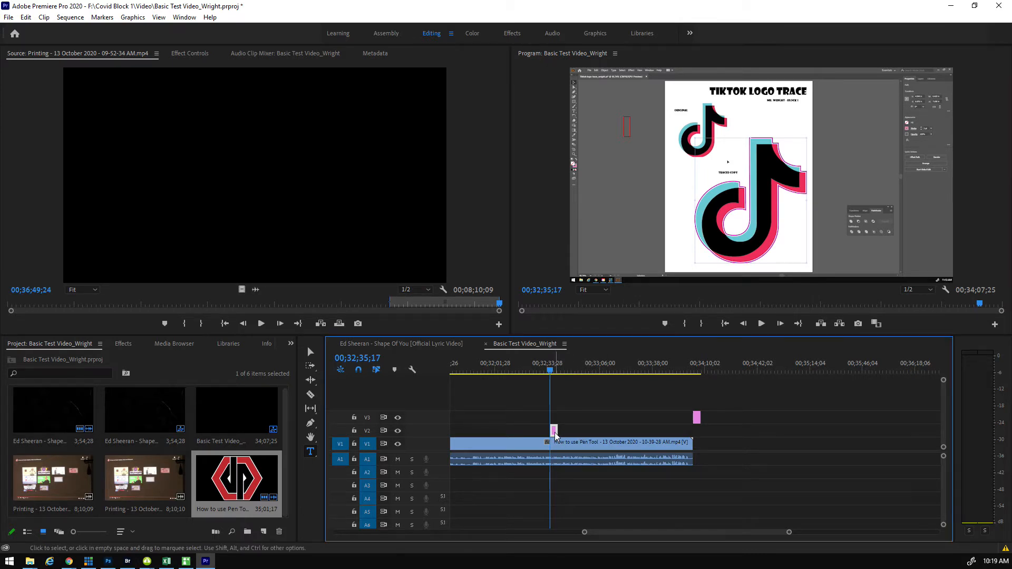
Delete the empty text clip on V2 and the "Fun Video" title clip on V3
key(Delete)
click(696, 417)
key(Delete)
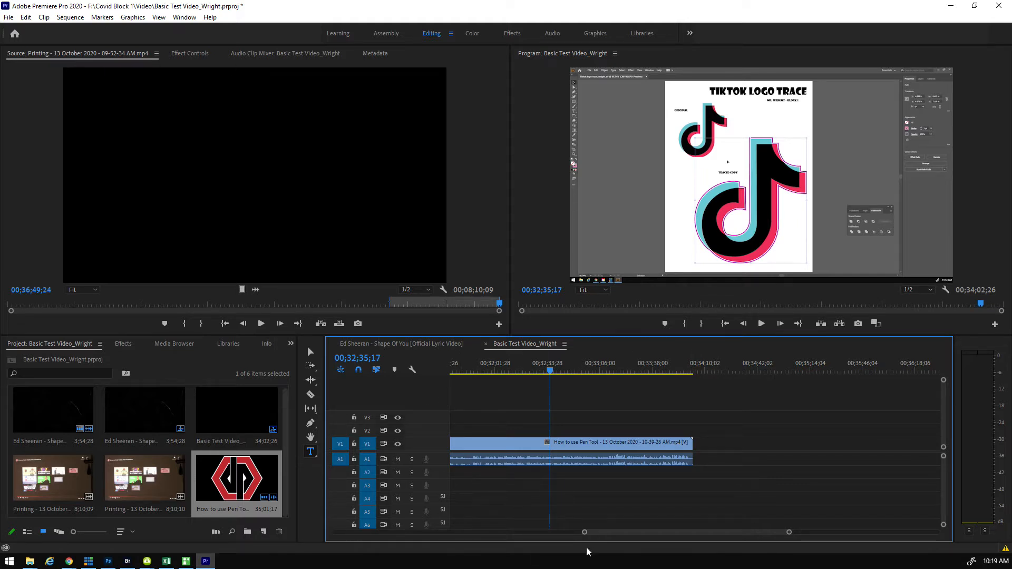
Inspect the timeline at full-sequence and single-frame scale, moving the playhead to 00;32;35;07 in between
drag(585, 534, 282, 534)
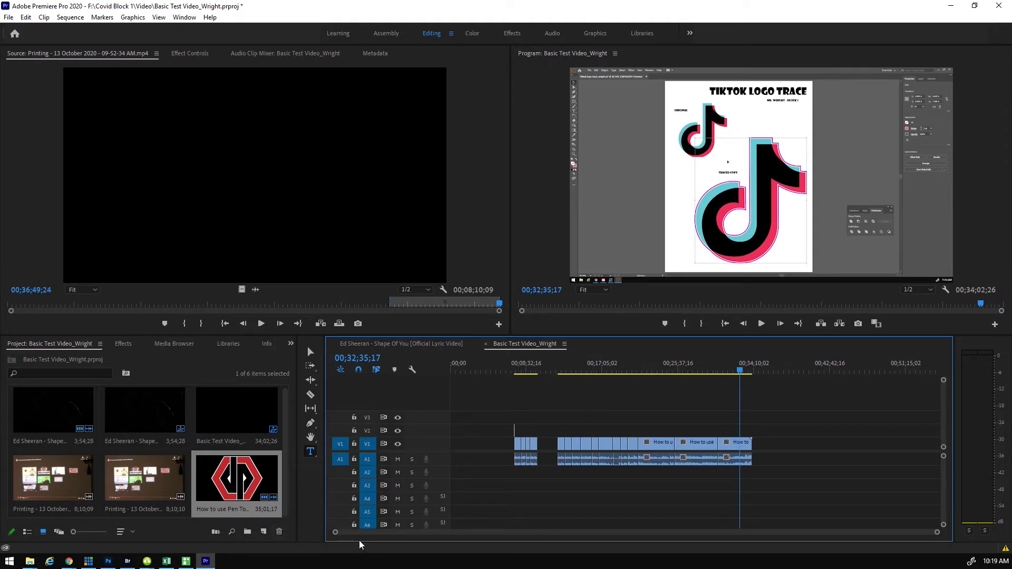
drag(335, 534, 684, 556)
drag(703, 372, 548, 372)
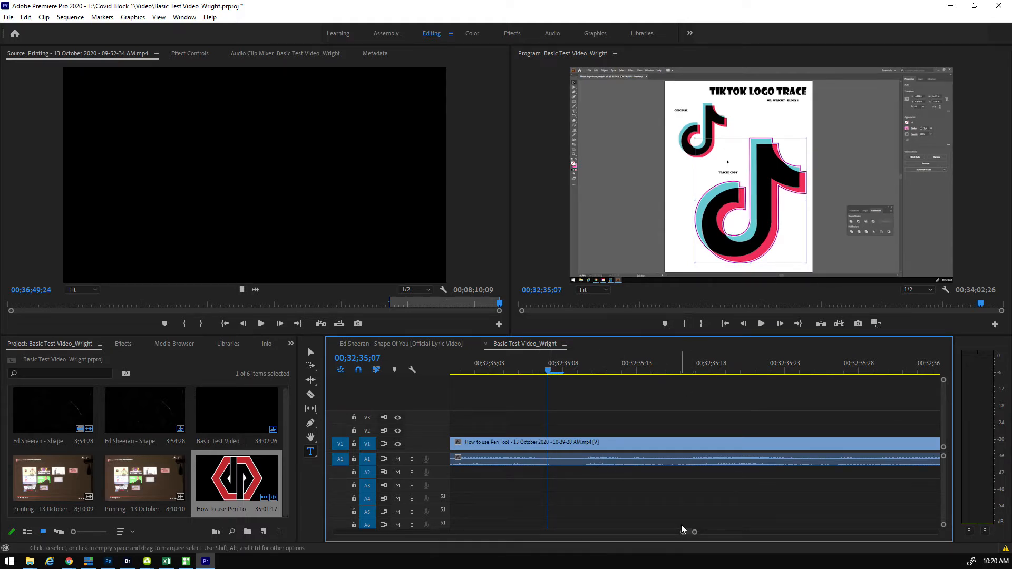
drag(683, 533, 335, 533)
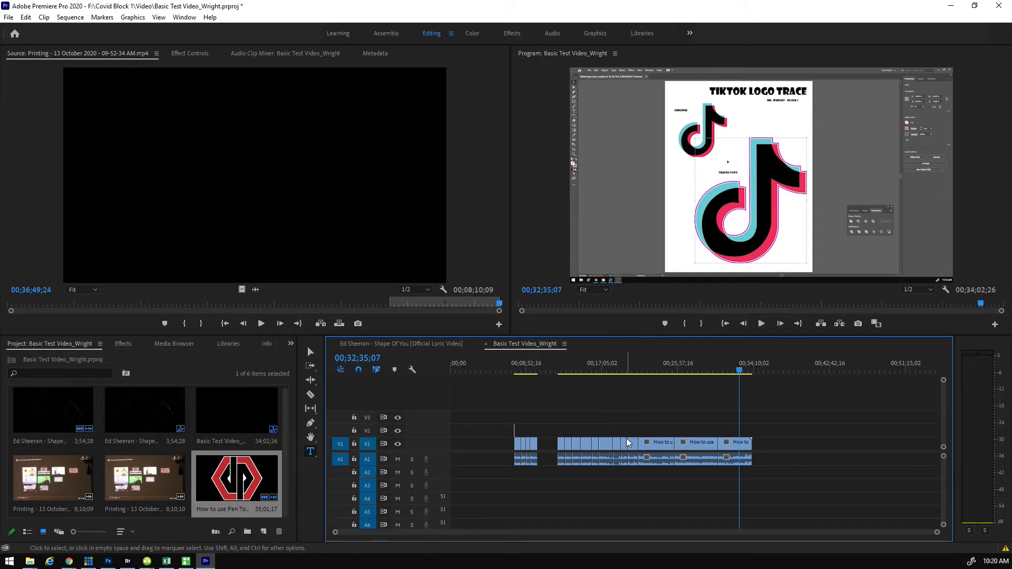
Inspect the clips at several magnifications with the Zoom tool, ending around 00;16;49;00 in the sequence
key(z)
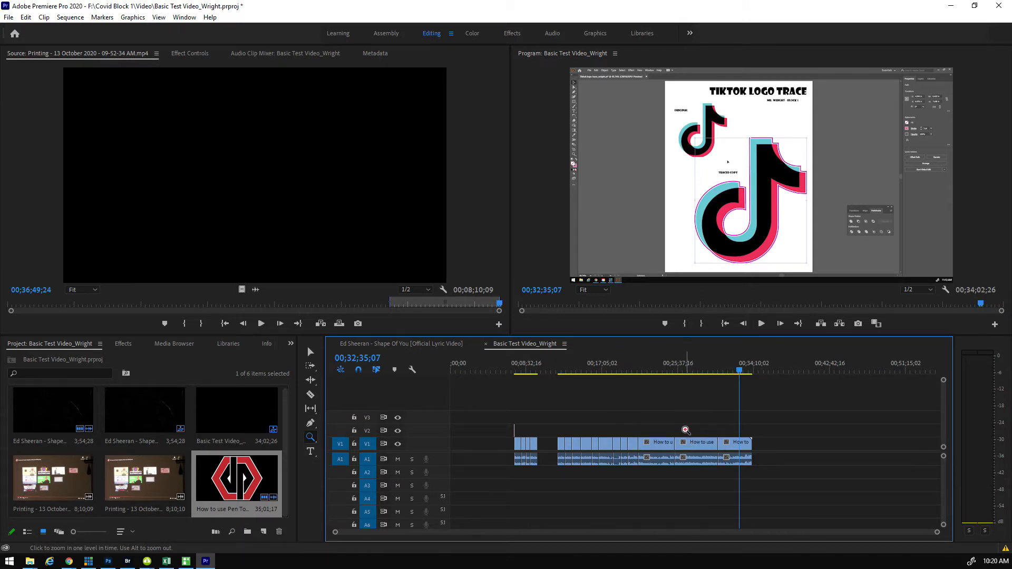
click(708, 440)
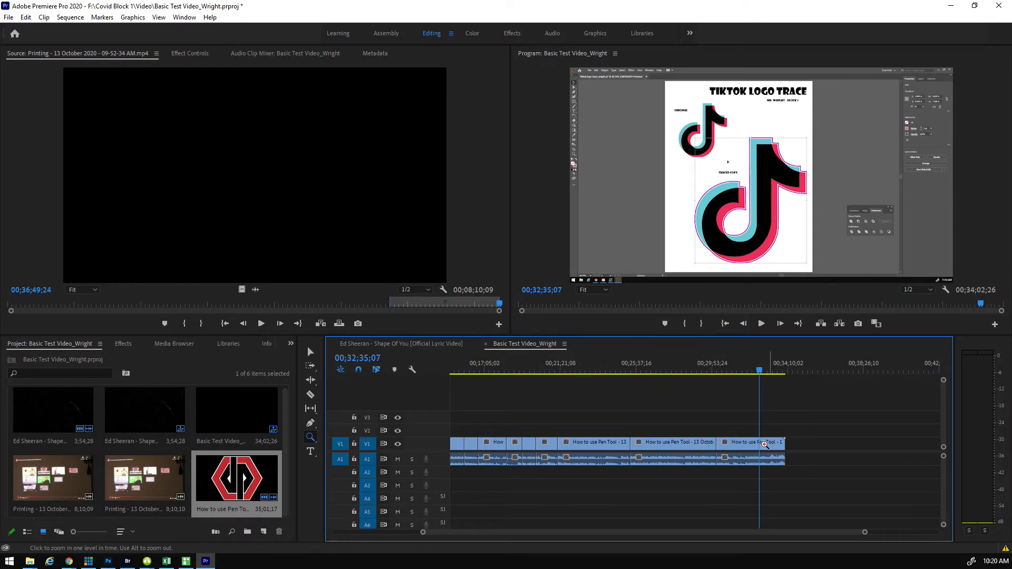
click(765, 444)
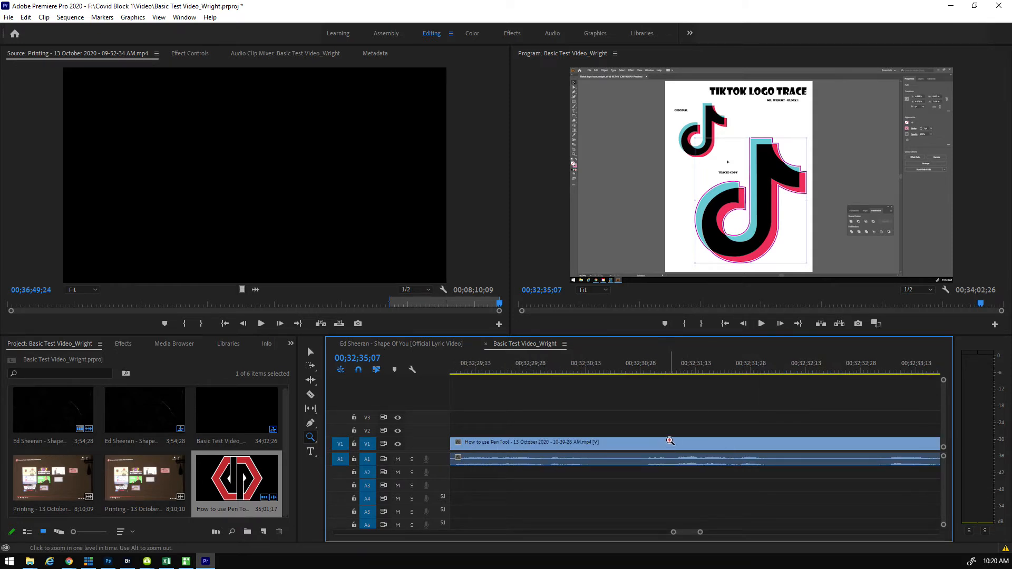
alt+click(671, 443)
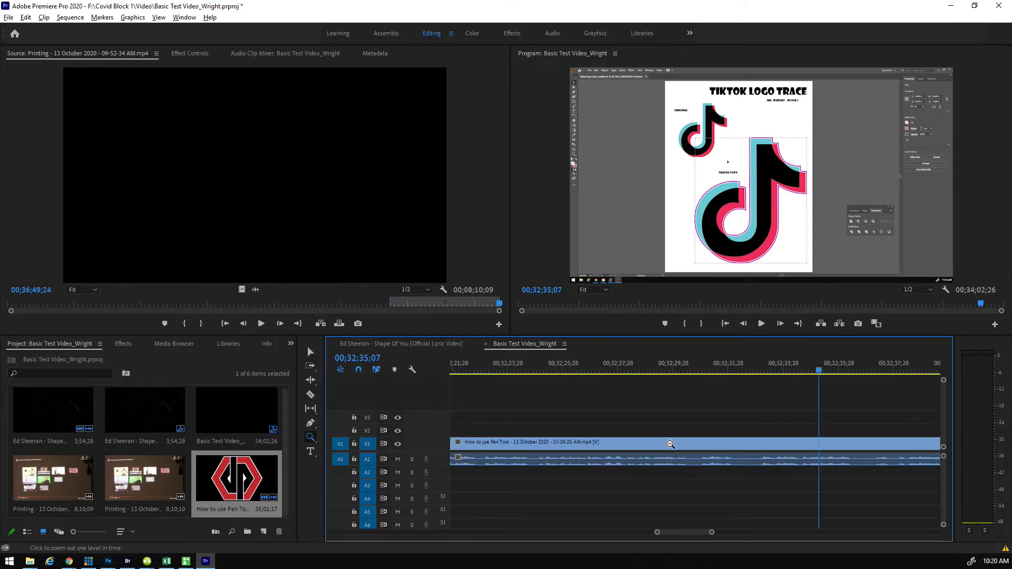
scroll(670, 445, up, 2)
drag(656, 536, 454, 524)
drag(726, 534, 551, 533)
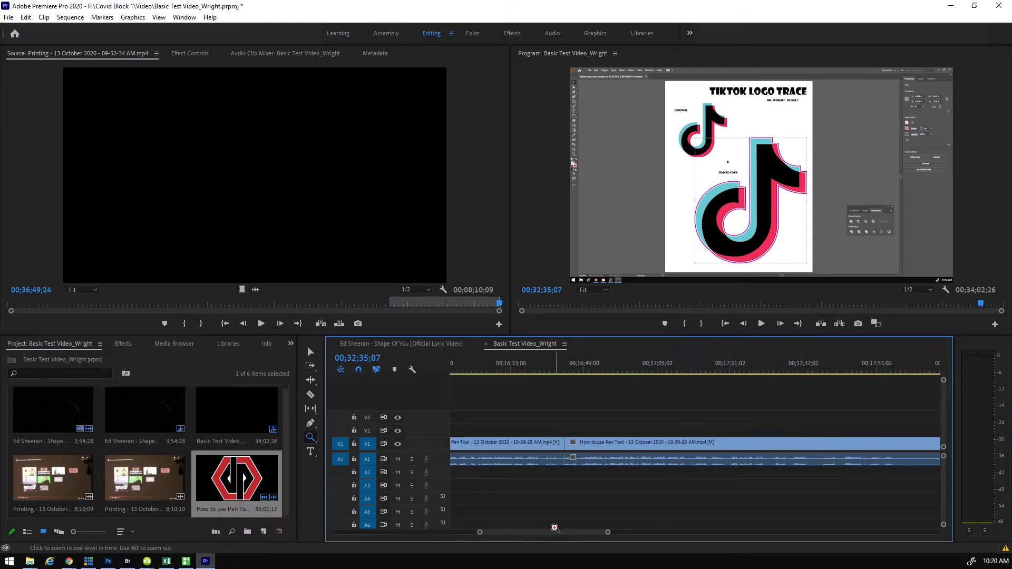
key(ctrl+0)
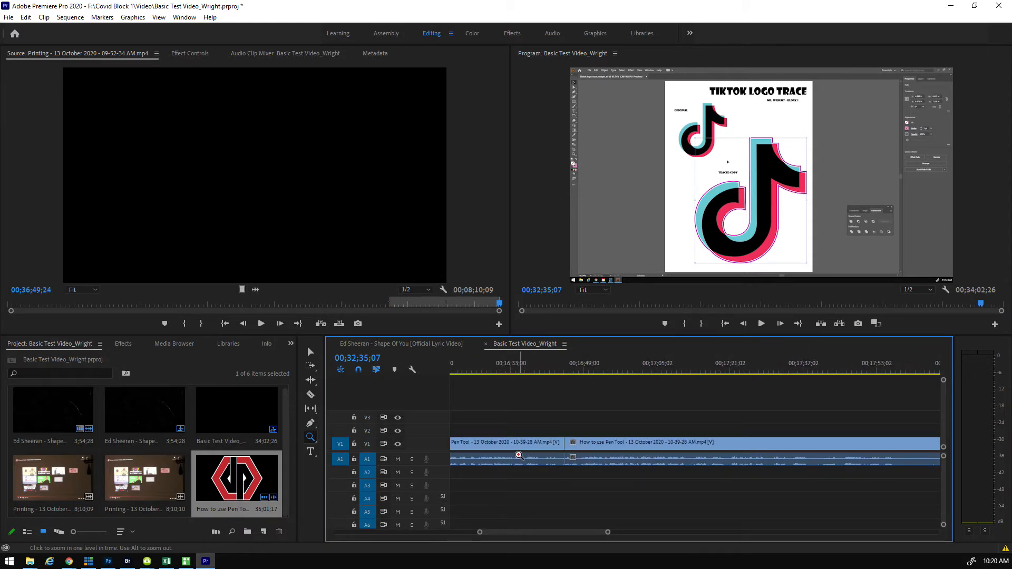
Scrub the playhead between 00;16;36;04 and 00;17;01;00, and past the end of the sequence to 00;43;59;11
click(310, 353)
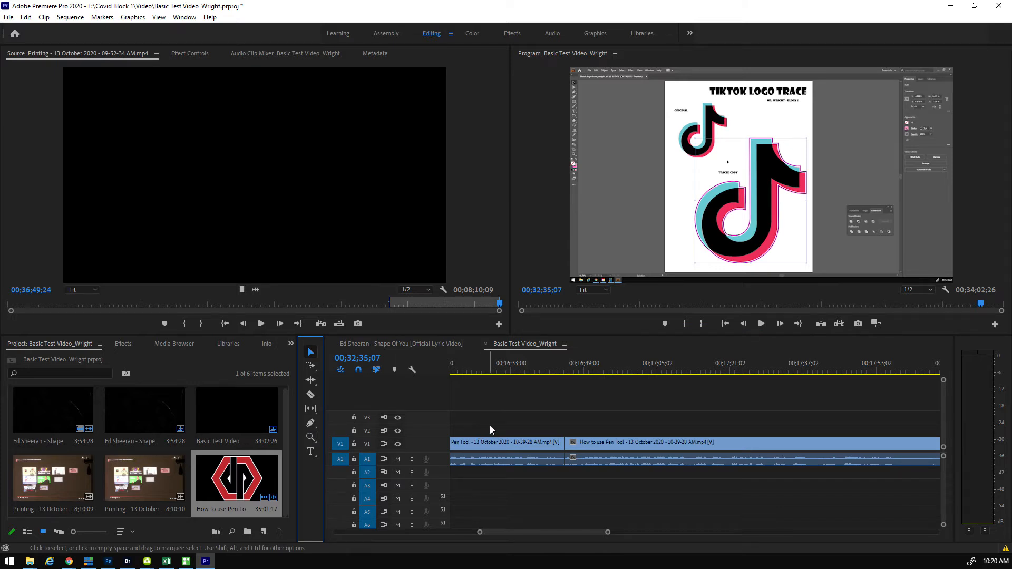
click(539, 369)
drag(539, 371, 638, 373)
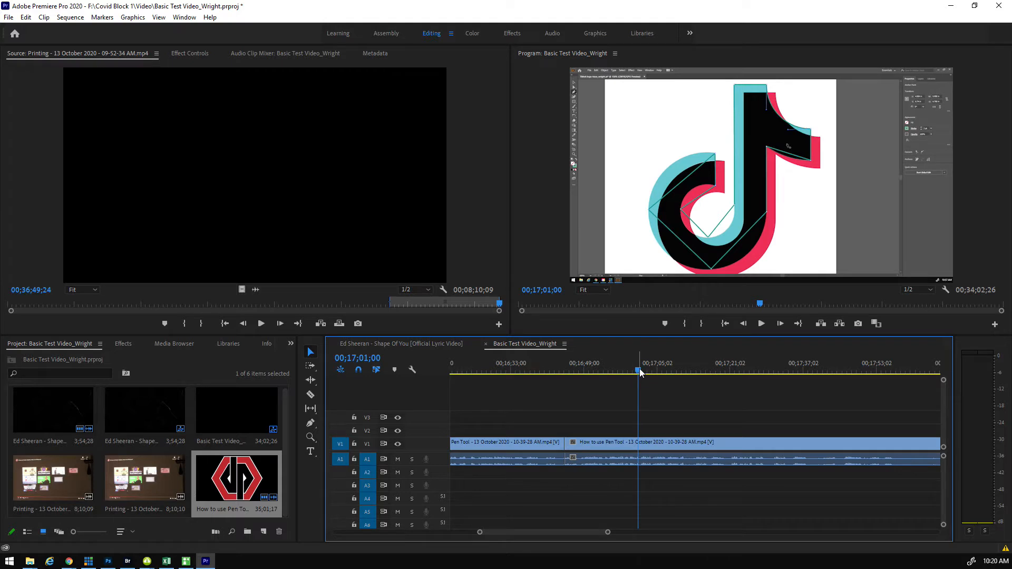
drag(640, 372, 526, 374)
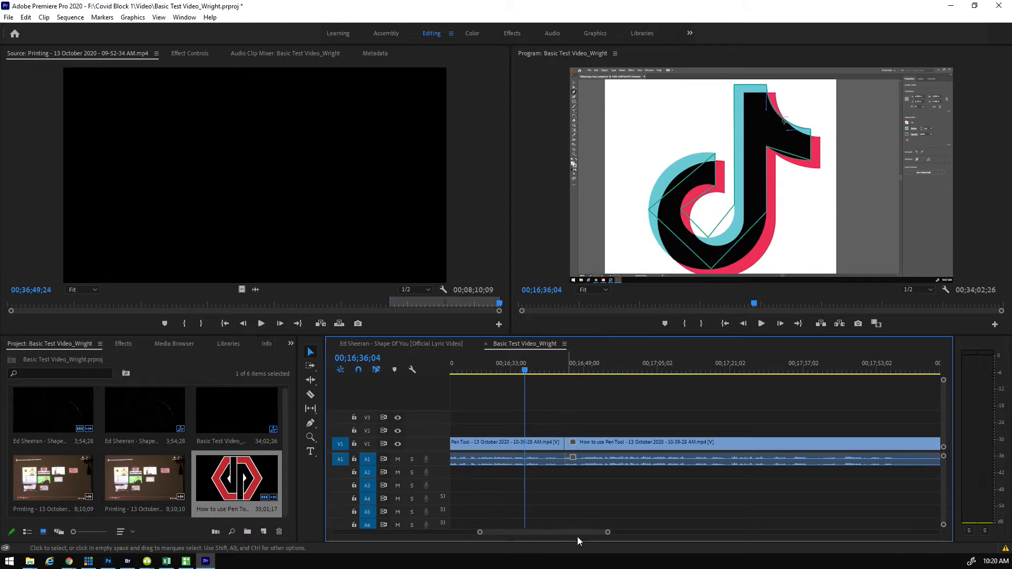
click(477, 533)
drag(464, 533, 340, 529)
drag(755, 535, 954, 531)
drag(599, 371, 875, 370)
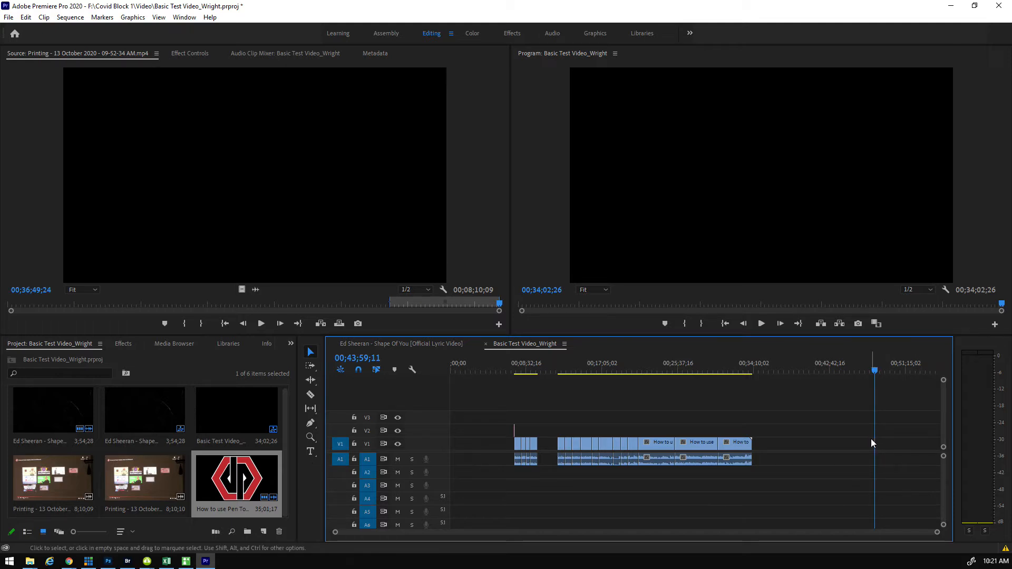
Delete the graphic clip on V2 above the start of the first video clip
drag(876, 371, 483, 388)
click(512, 370)
drag(938, 533, 689, 544)
click(816, 435)
click(803, 371)
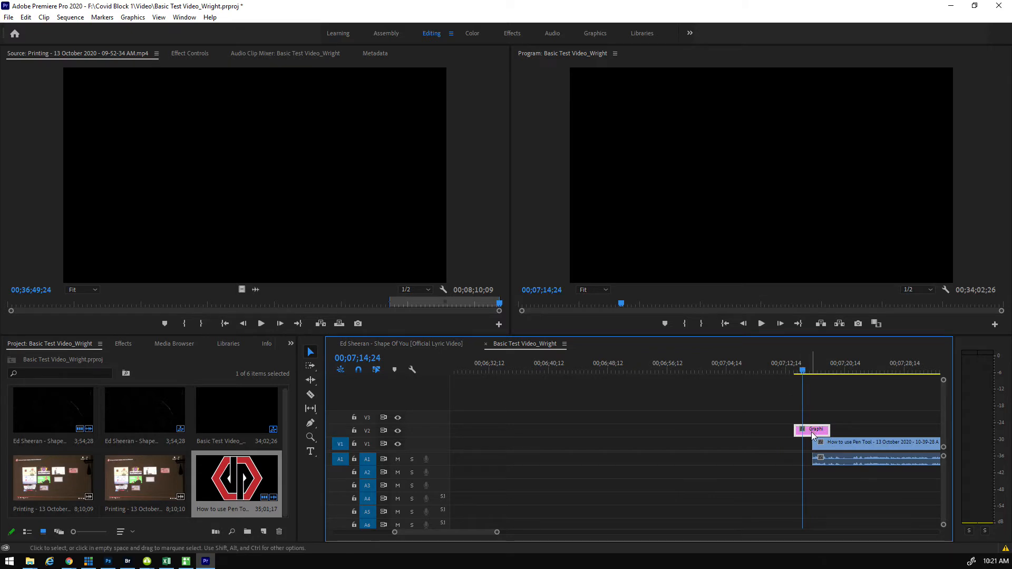
key(Delete)
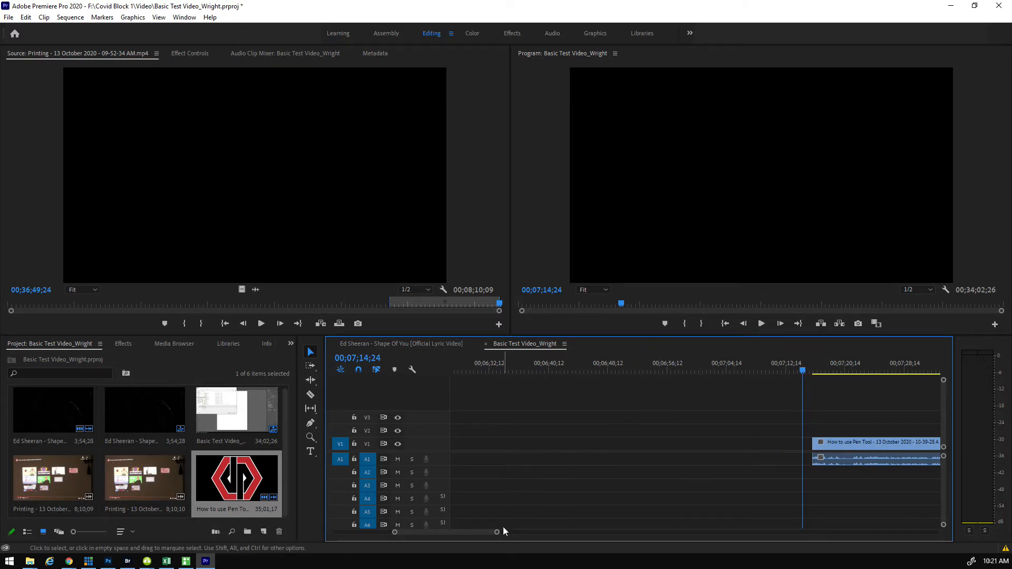
Ripple delete the empty gap at the start of V1 and the gap between the two groups of clips
drag(505, 535, 663, 547)
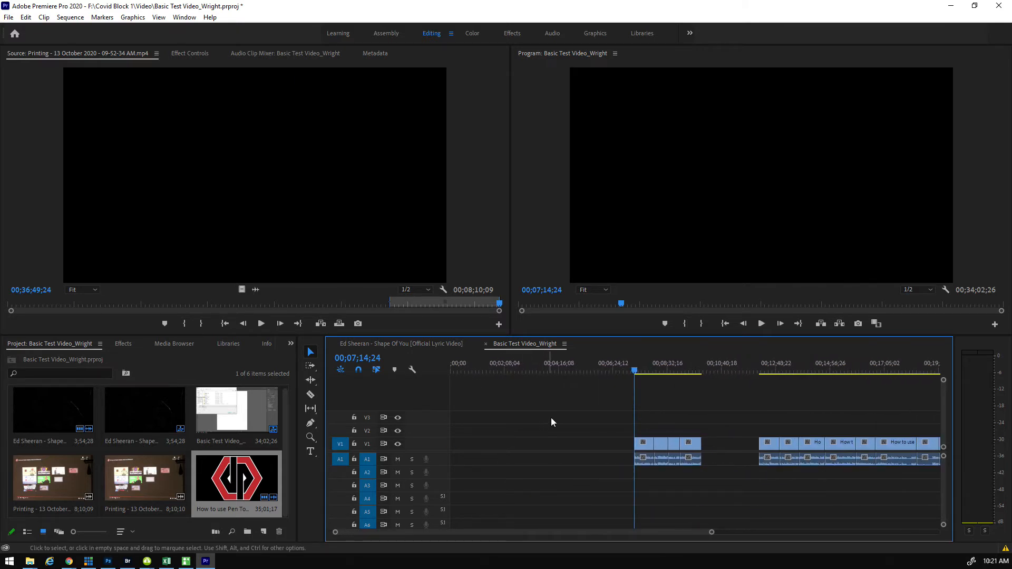
drag(634, 370, 472, 372)
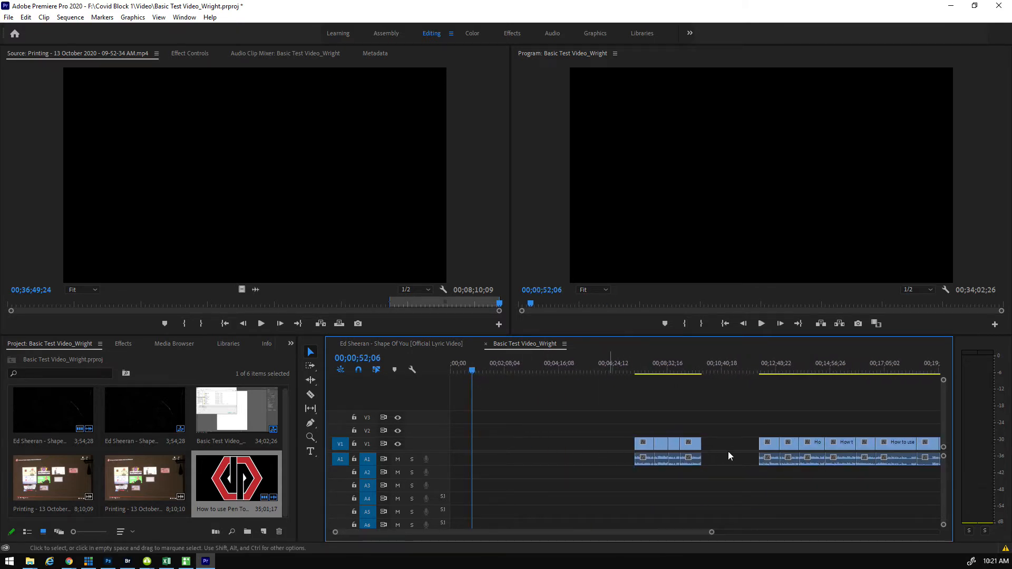
right_click(552, 443)
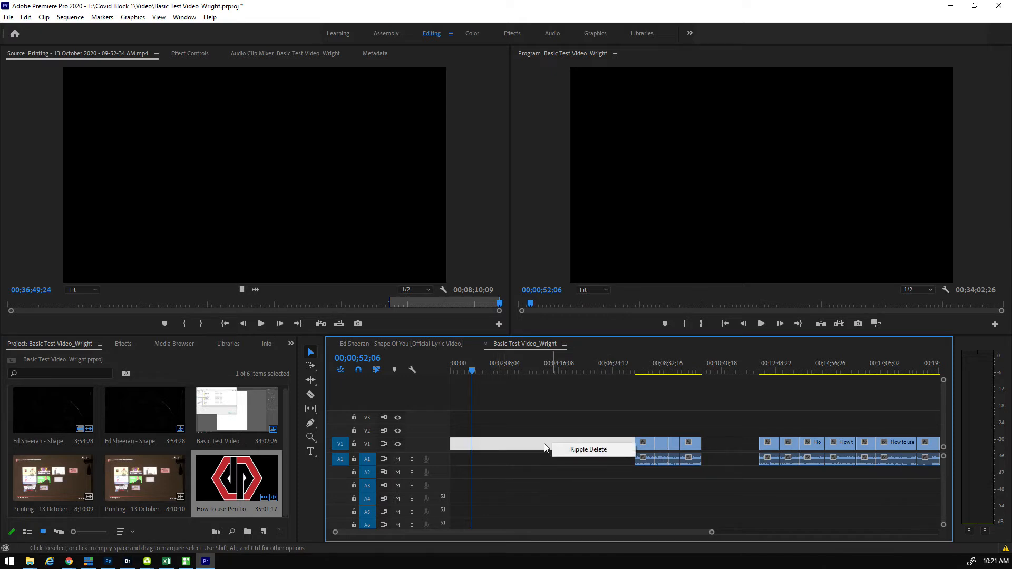
click(591, 452)
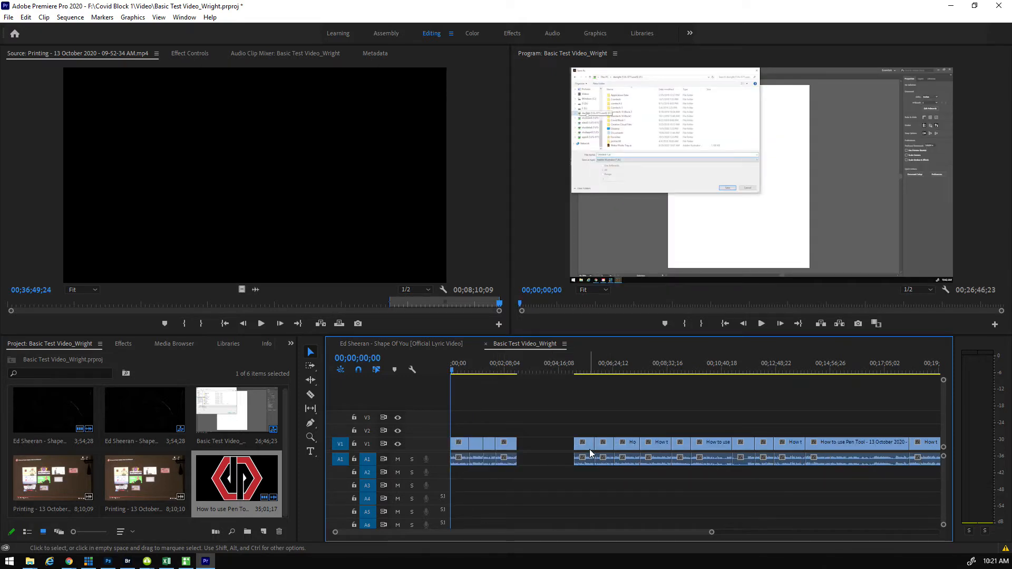
right_click(549, 440)
click(563, 450)
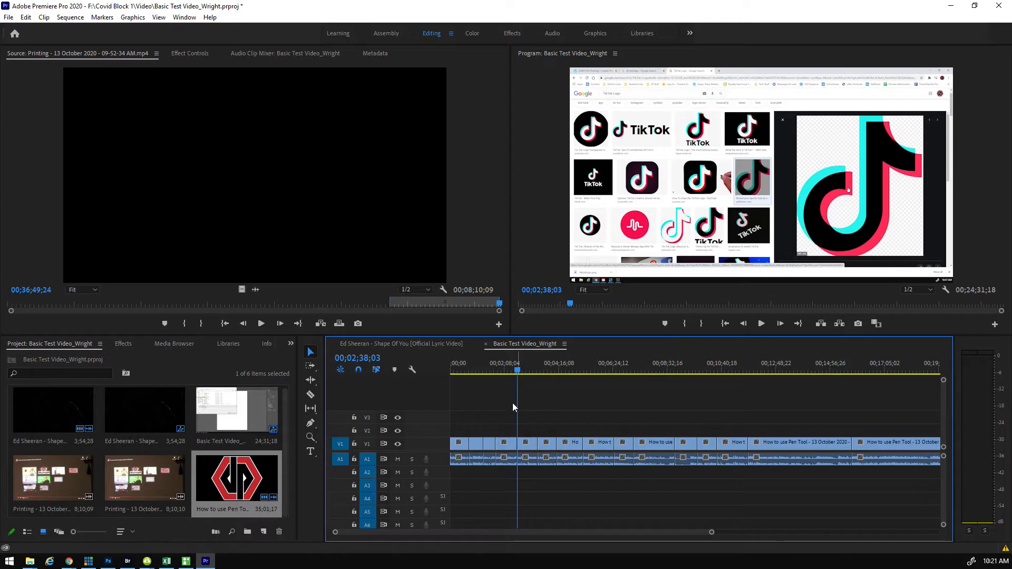
Move the seven middle clips from V1 up to V3 and their audio from A1 down to A2
drag(594, 414, 755, 492)
drag(657, 448, 659, 424)
drag(604, 464, 605, 477)
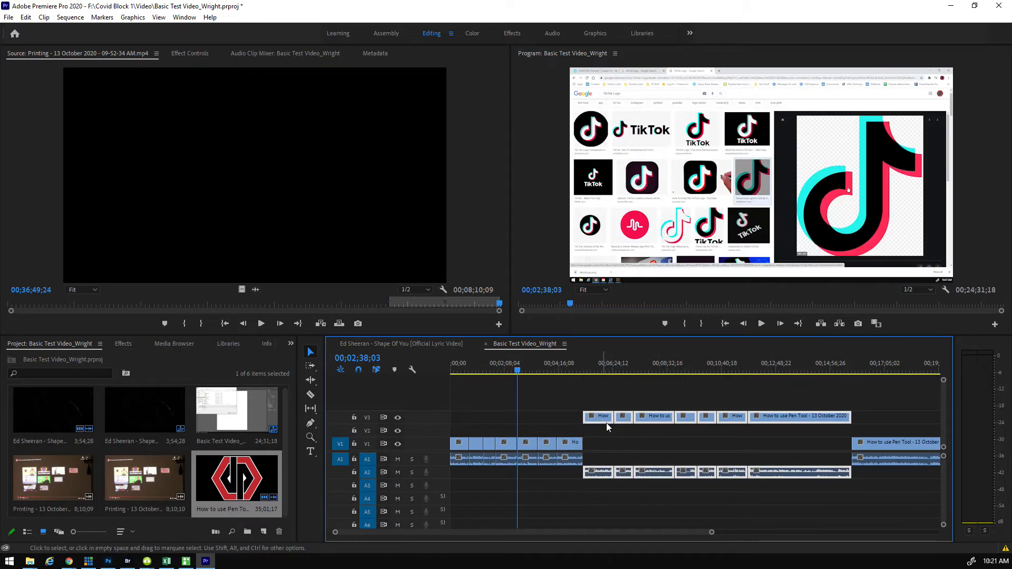
Stagger the first three raised clips across V3, V2 and V4, and ripple delete the V1 gap beneath them
click(610, 405)
drag(608, 416, 632, 401)
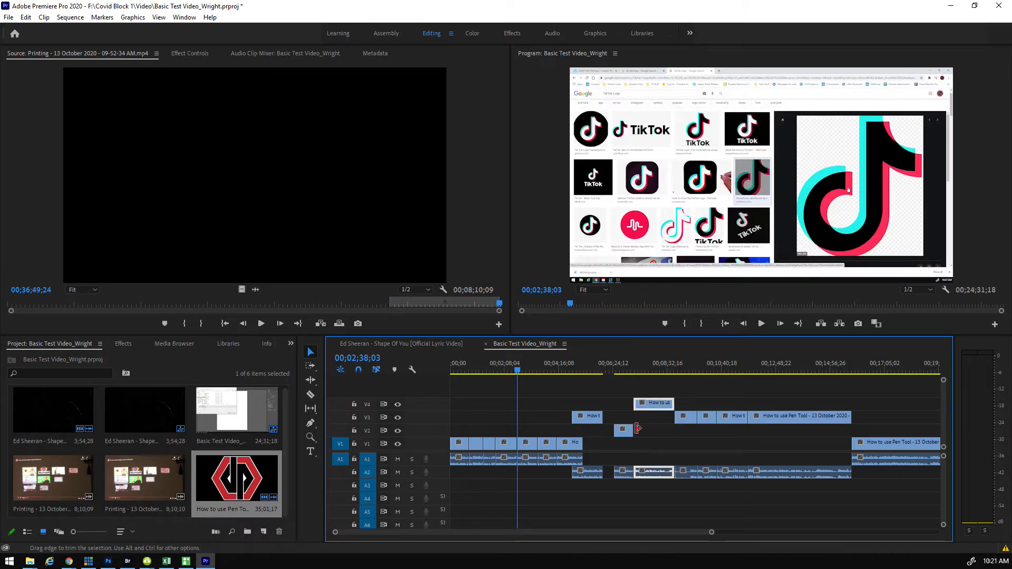
right_click(654, 445)
click(685, 452)
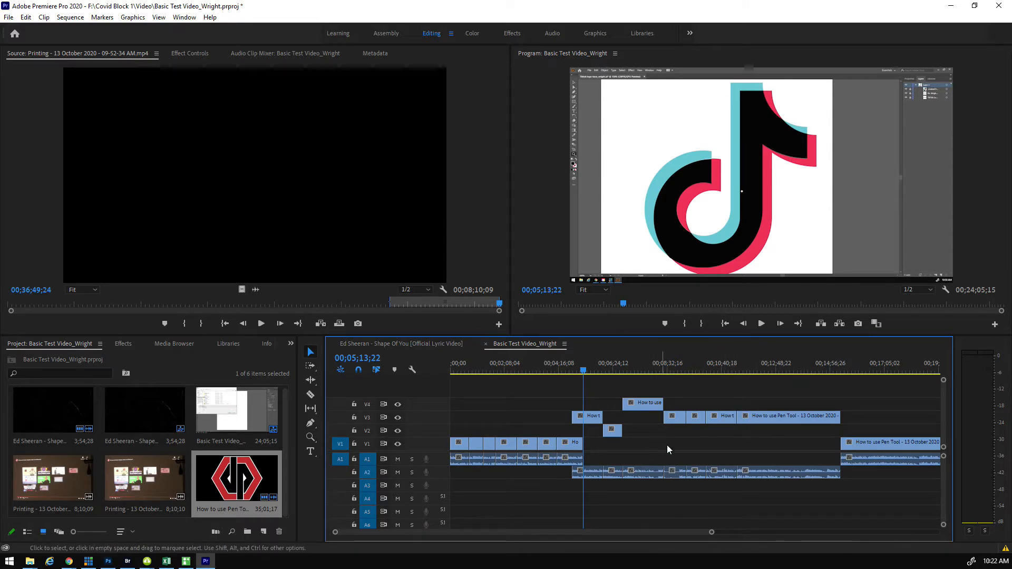
Move the last V1 clip left beneath the V3 clips and back out to the right, scrubbing at both positions
click(789, 416)
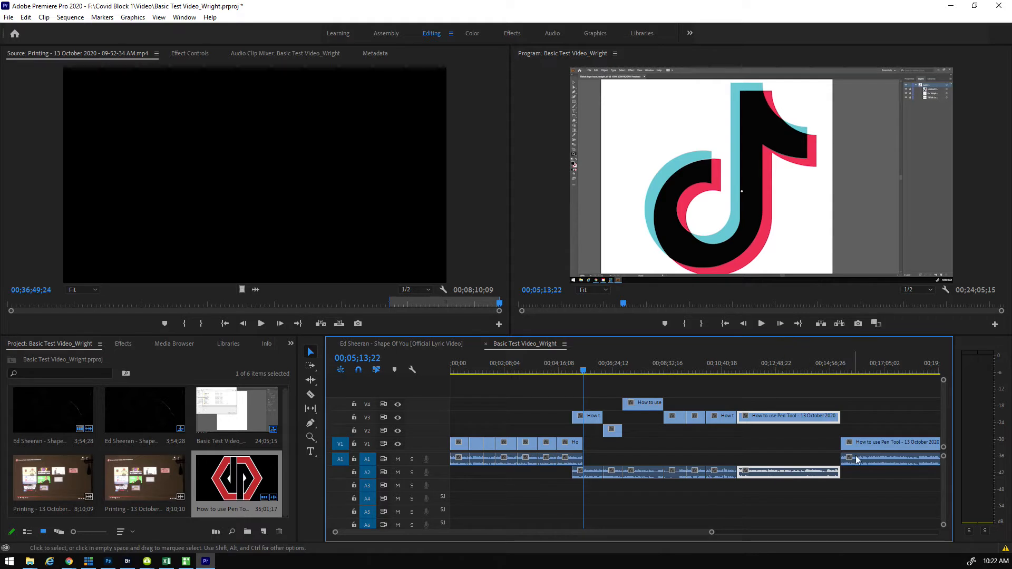
click(875, 444)
drag(883, 444, 742, 451)
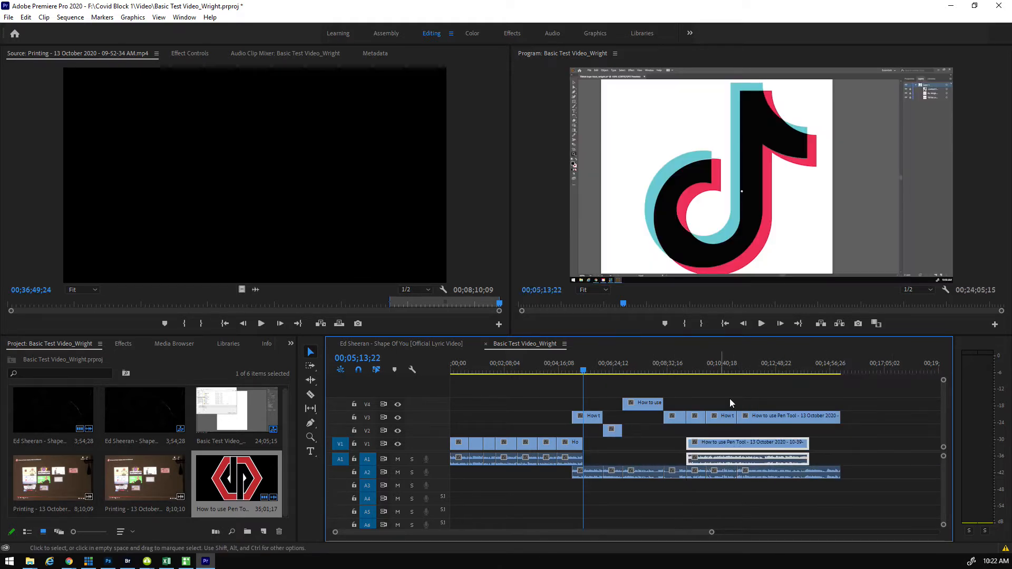
drag(709, 368, 729, 372)
drag(789, 449, 936, 451)
click(870, 370)
mouse_move(872, 371)
mouse_down()
mouse_move(884, 369)
mouse_move(852, 371)
mouse_move(890, 372)
mouse_up()
Move the last V1 clip left under the V3 clips again and scrub the overlap to 00;11;08;02
drag(906, 448, 744, 447)
drag(693, 372, 736, 371)
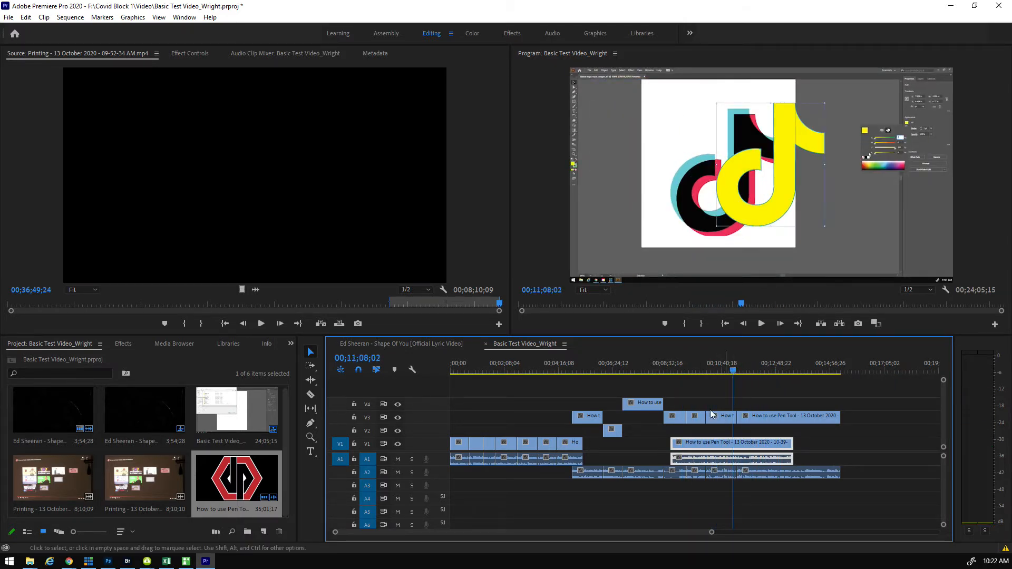
Hide track V3 to check the V1 picture at 00;09;33;17, and show V3 again
drag(675, 403, 789, 420)
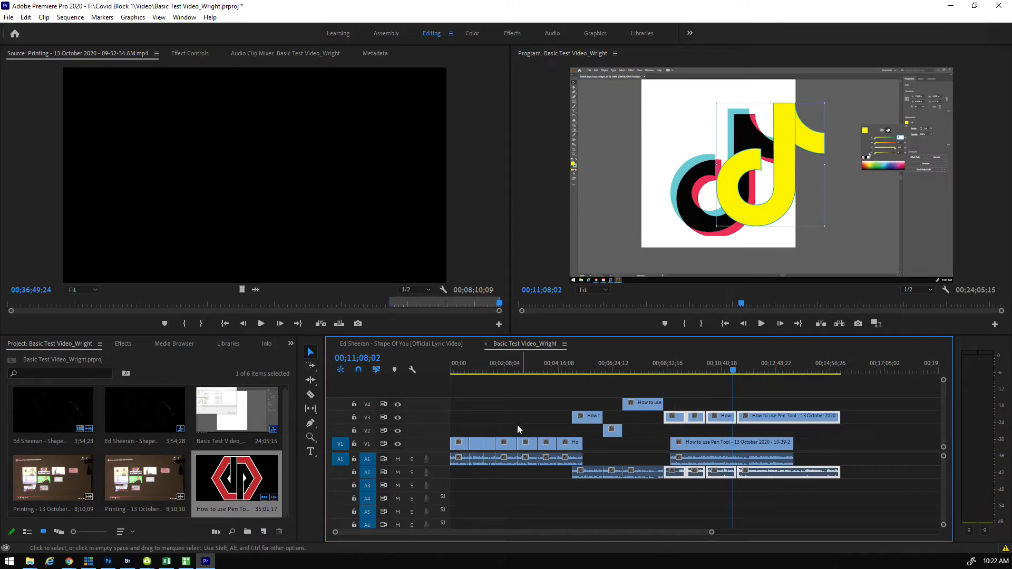
click(397, 418)
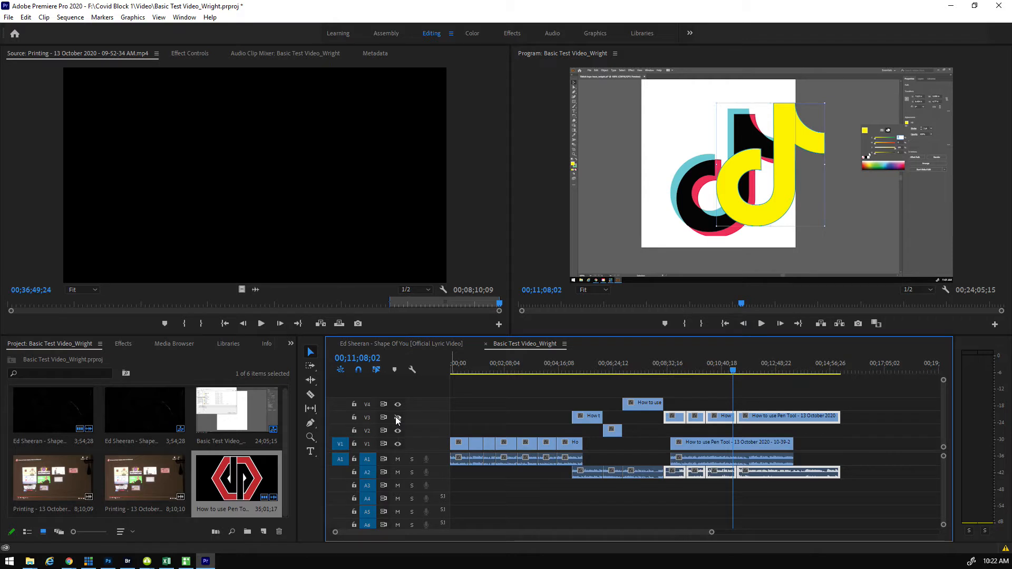
drag(734, 374, 694, 376)
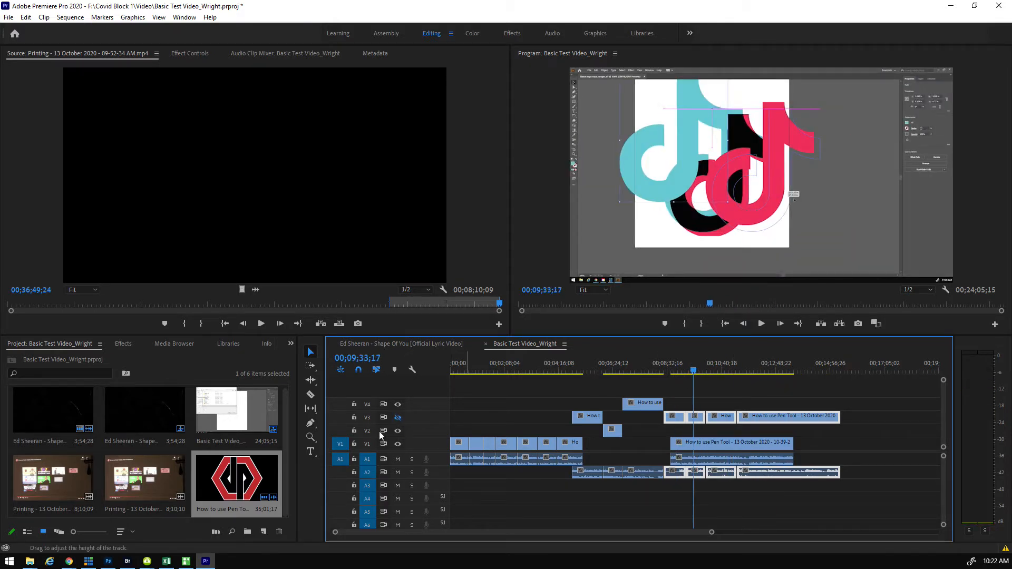
click(398, 419)
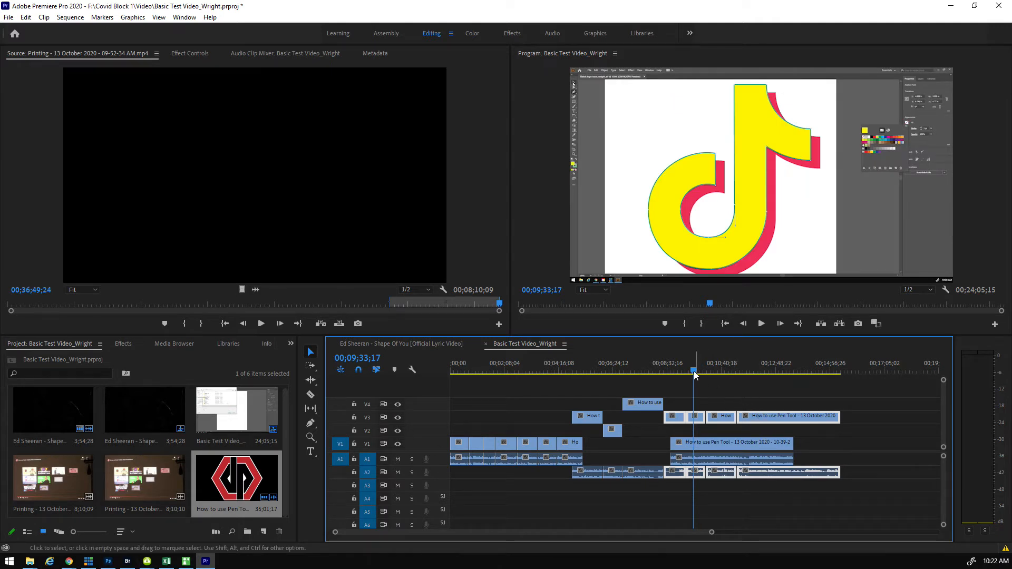
Delete the short V3 clip at 00;09;33;17 with its audio and scrub across the gap to 00;10;10;25
click(697, 418)
key(Delete)
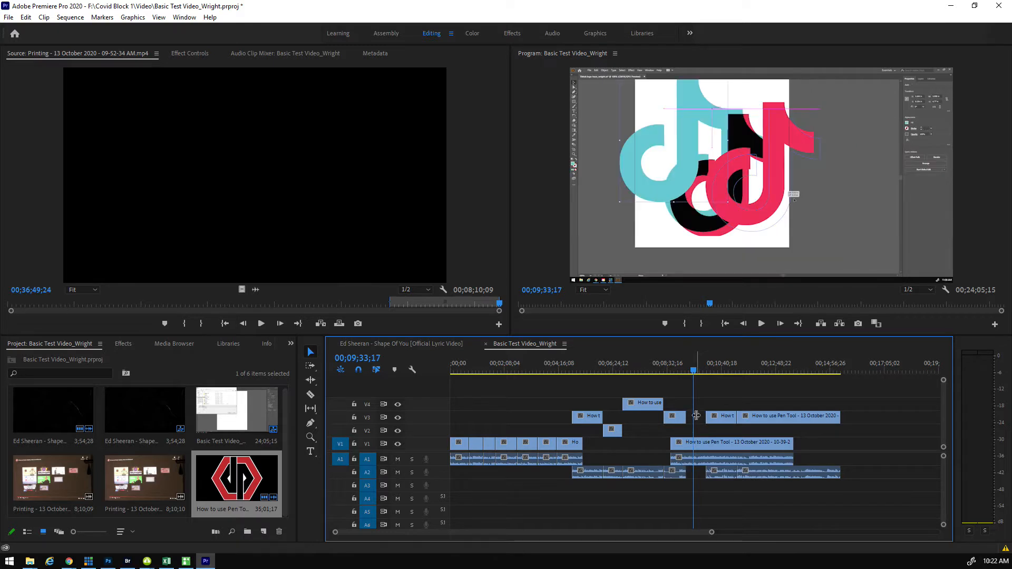
click(684, 372)
drag(685, 373, 708, 371)
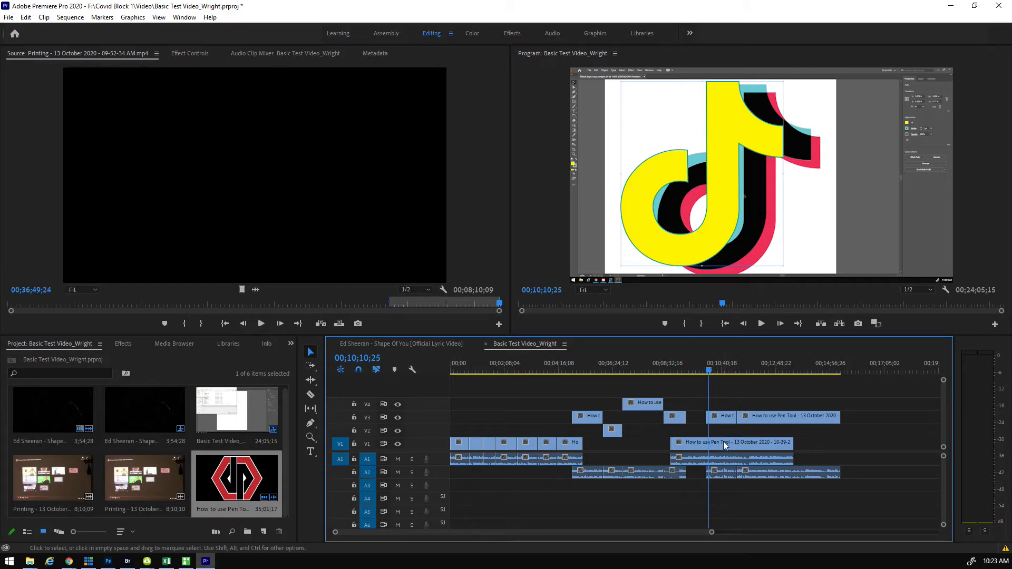
Try moving the last V1 clip onto the earlier V1 clips, and undo the move
drag(731, 444, 513, 454)
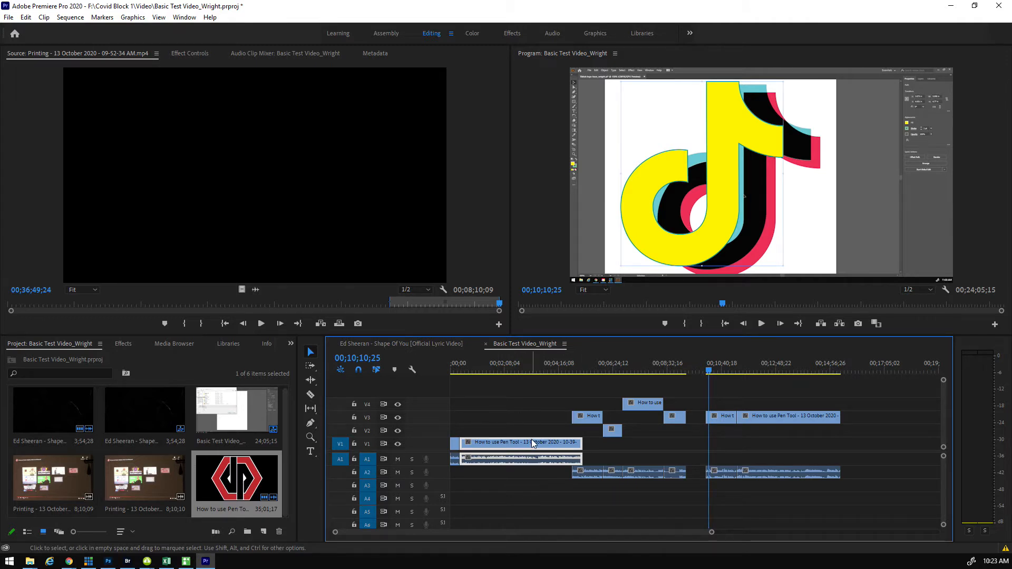
key(ctrl+z)
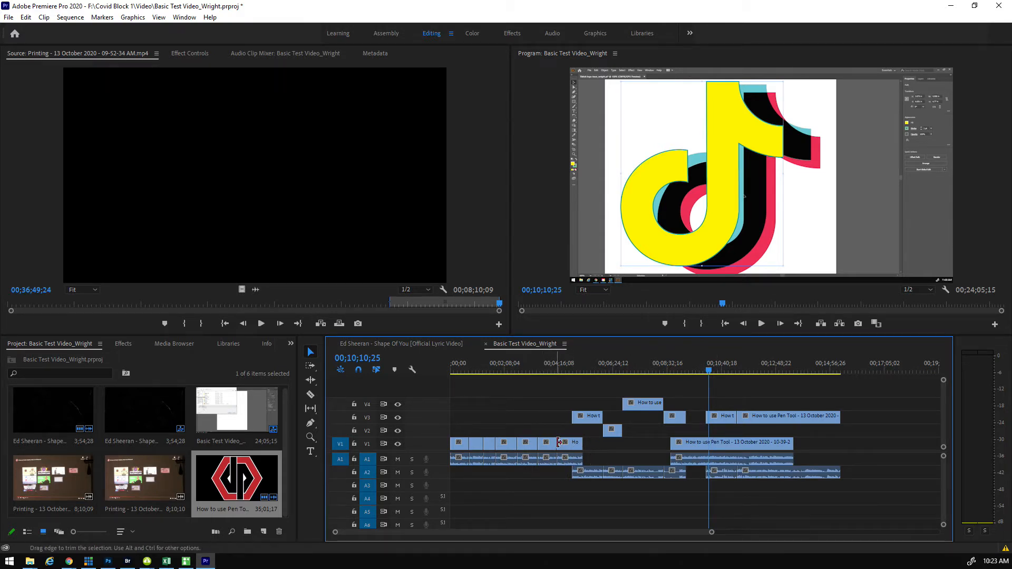
Move the last V1 clip to V5 with its audio on A3, and shift it earlier to sit above the first V1 clips
drag(710, 446, 712, 494)
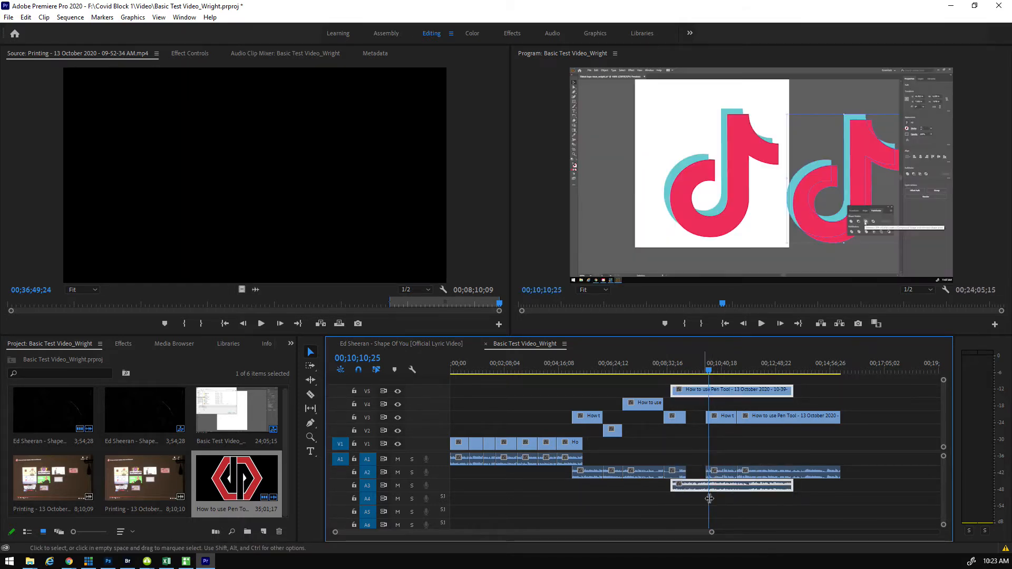
drag(722, 390, 533, 389)
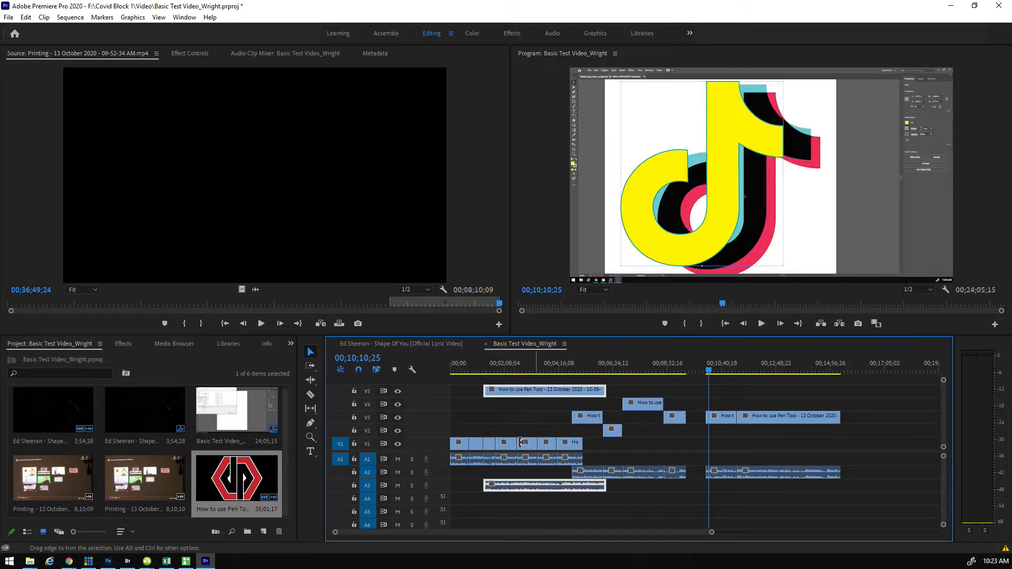
drag(508, 391, 494, 391)
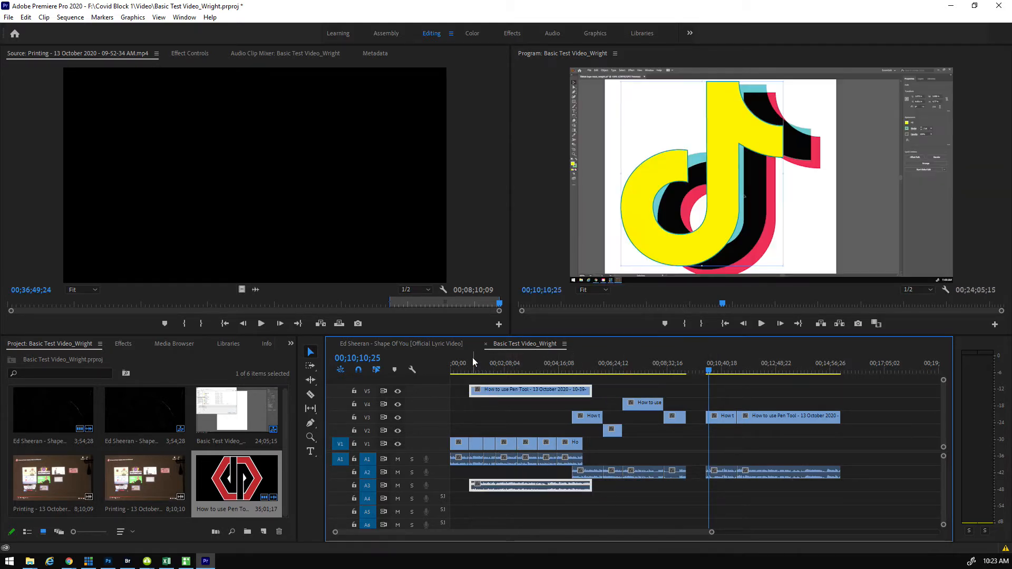
Cut the V5 clip into five segments with the Razor tool, placing the first cut near 00;01;30;24
click(490, 374)
key(c)
click(491, 391)
click(509, 392)
click(530, 391)
click(556, 391)
Delete the second and fourth V5 segments with their audio, and scrub across the first gap to 00;02;24;09
key(v)
click(499, 392)
key(Delete)
click(542, 398)
key(Delete)
click(488, 370)
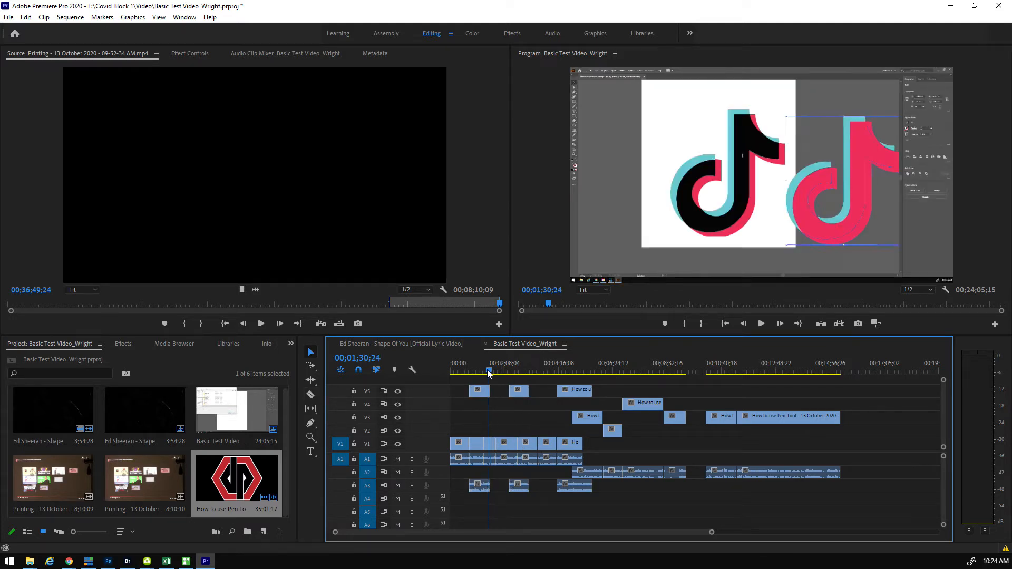
drag(487, 369, 510, 369)
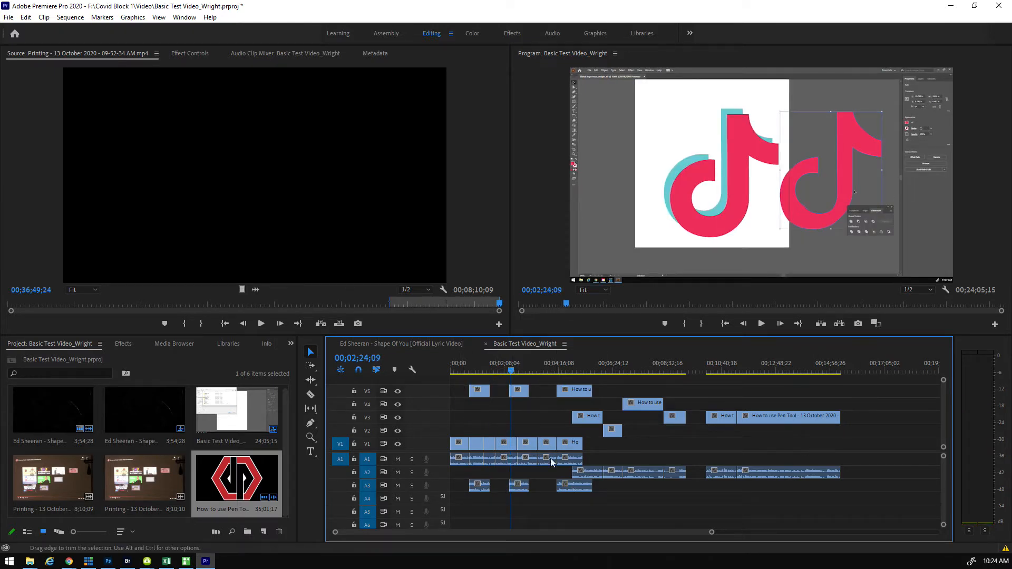
Select all video and audio clips across the whole sequence and delete them to empty the timeline
drag(711, 532, 805, 533)
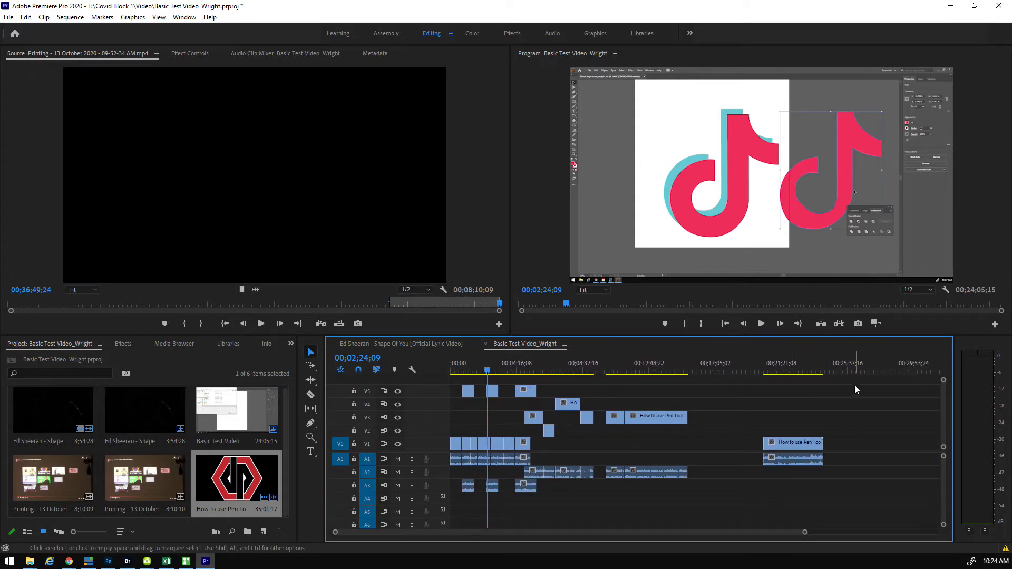
drag(857, 381, 460, 508)
key(Delete)
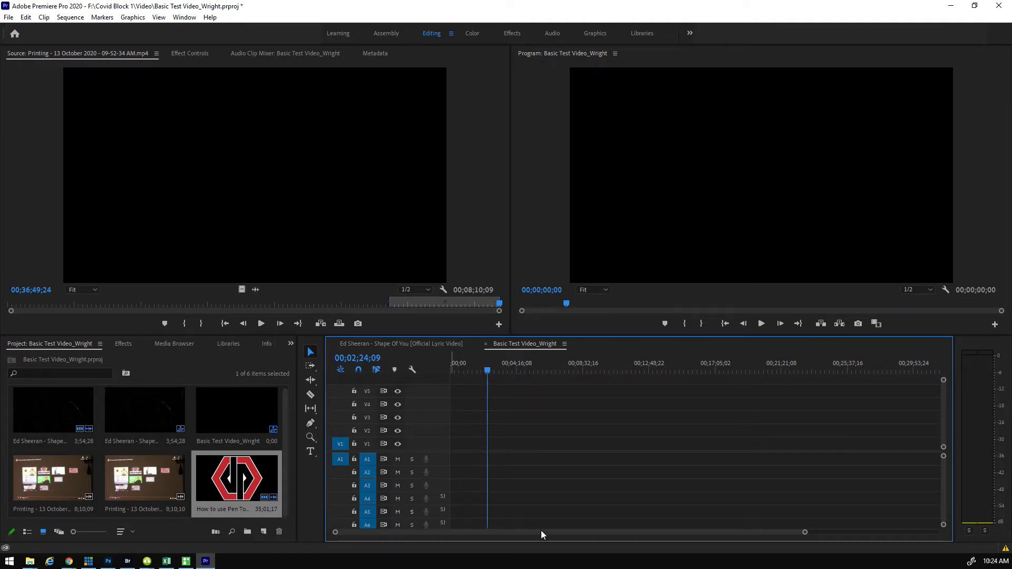
drag(805, 533, 943, 538)
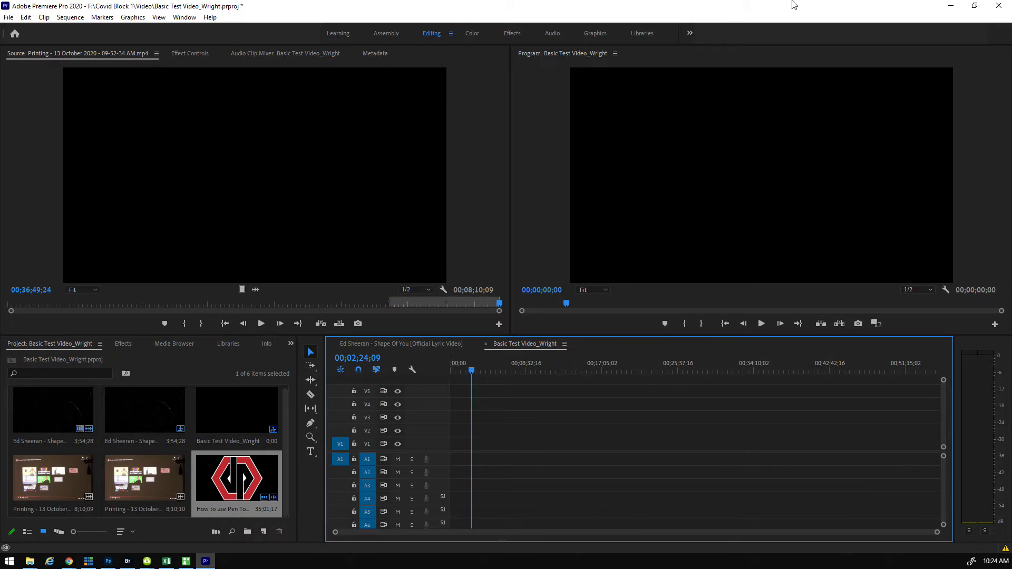
Switch to Photoshop and create a document from the HDTV 1080p film and video preset, 1920 x 1080 px at 72 ppi
click(956, 8)
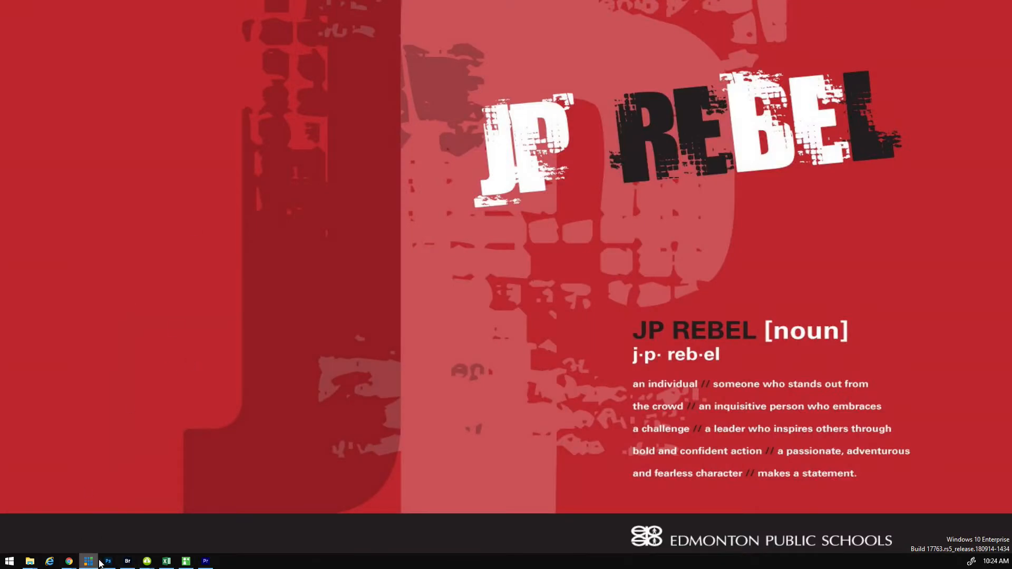
click(109, 562)
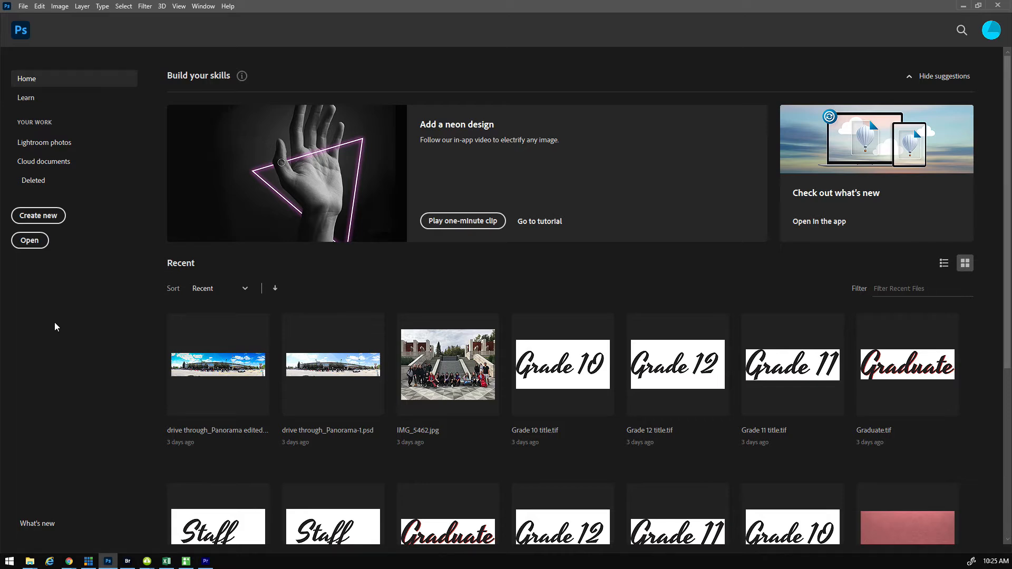
click(69, 562)
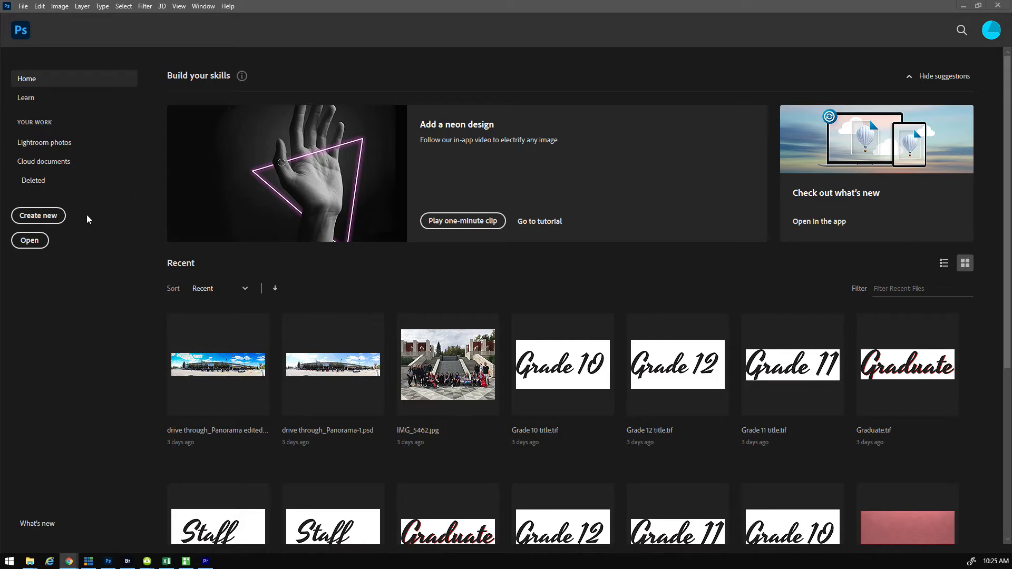
click(53, 215)
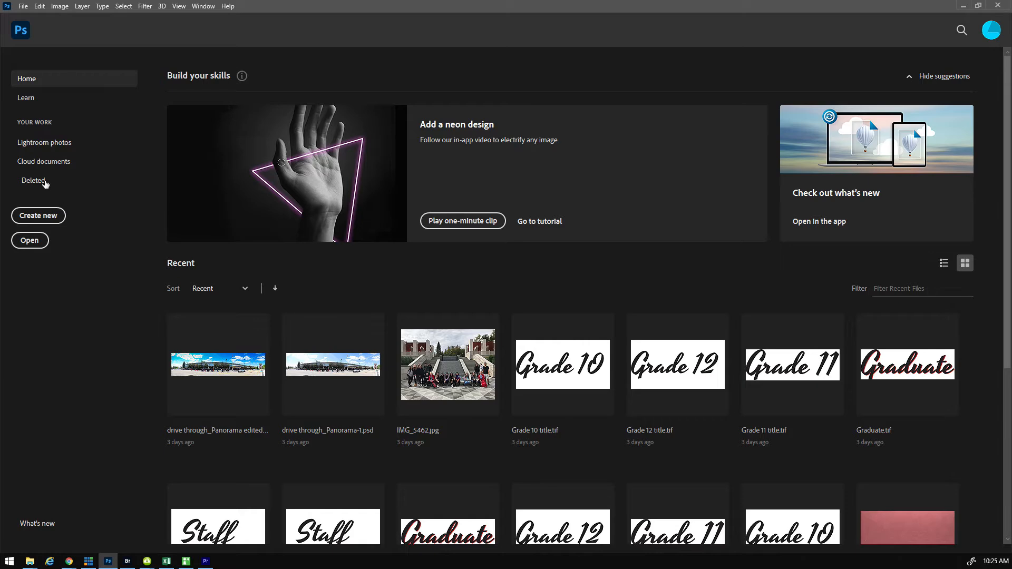
click(47, 217)
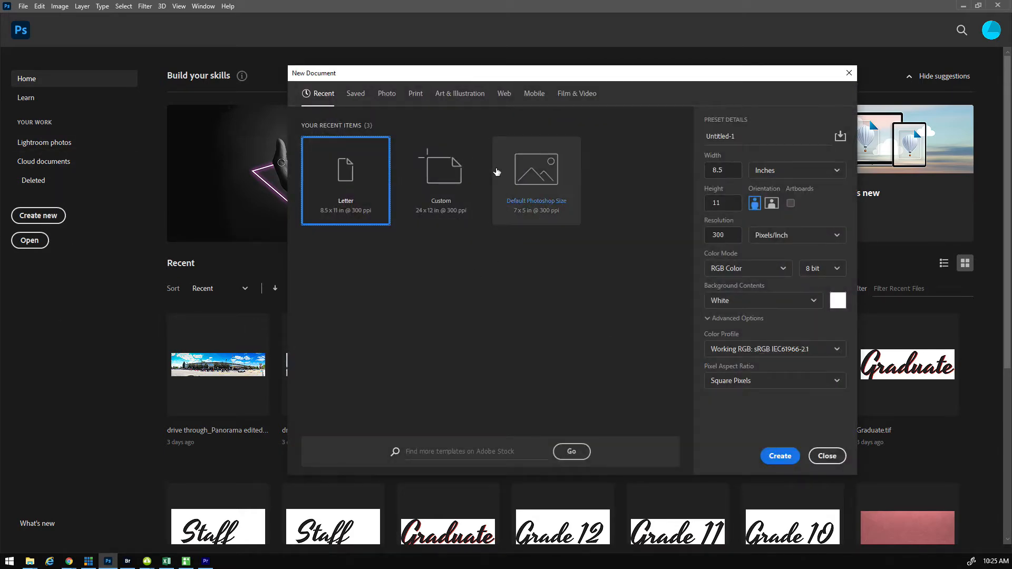
click(580, 99)
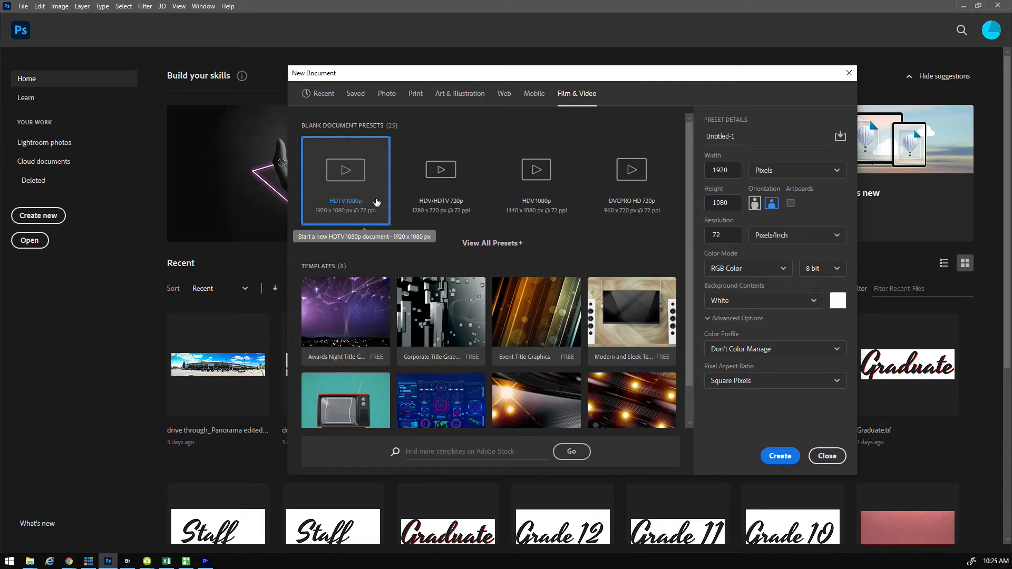
click(353, 178)
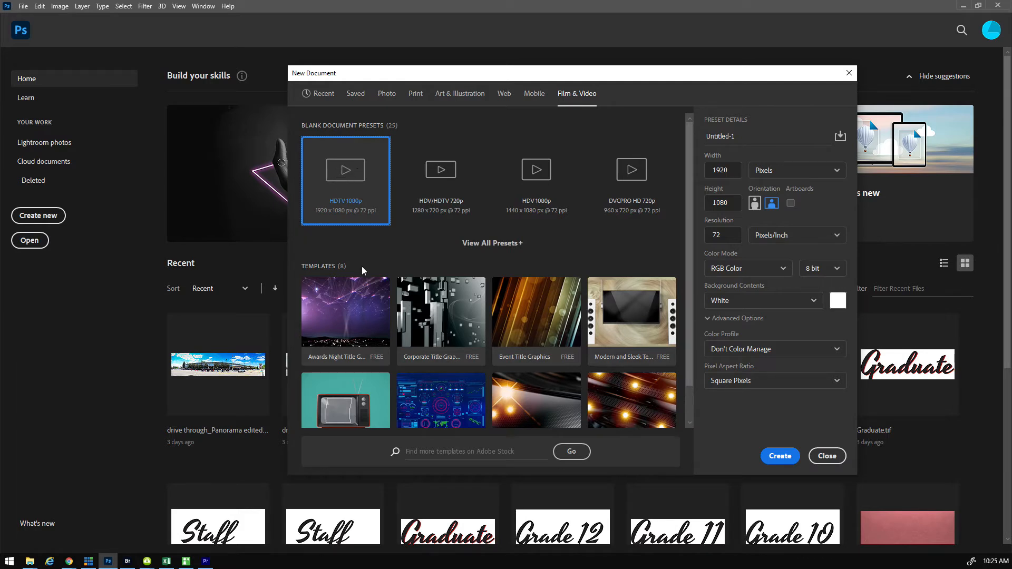
click(781, 456)
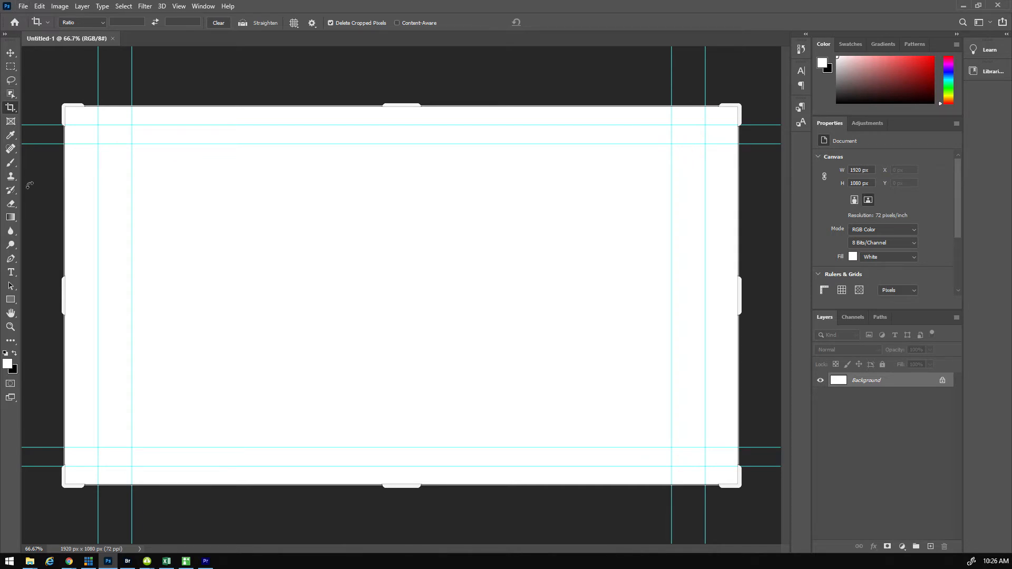
Start placing a linked file and browse the Comtech Resources folder on D: with large thumbnails in an enlarged file dialog
click(25, 8)
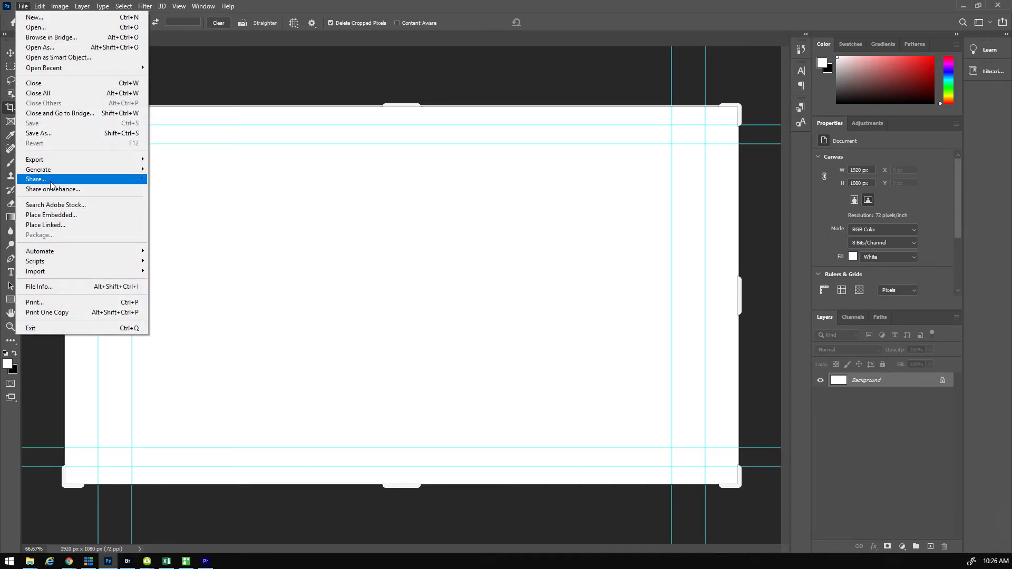
click(53, 225)
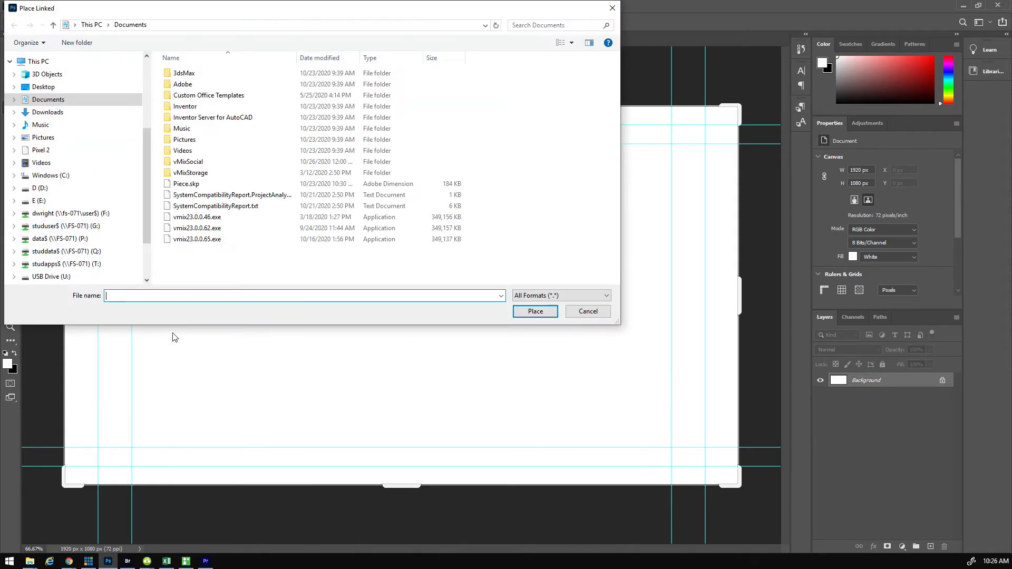
click(38, 189)
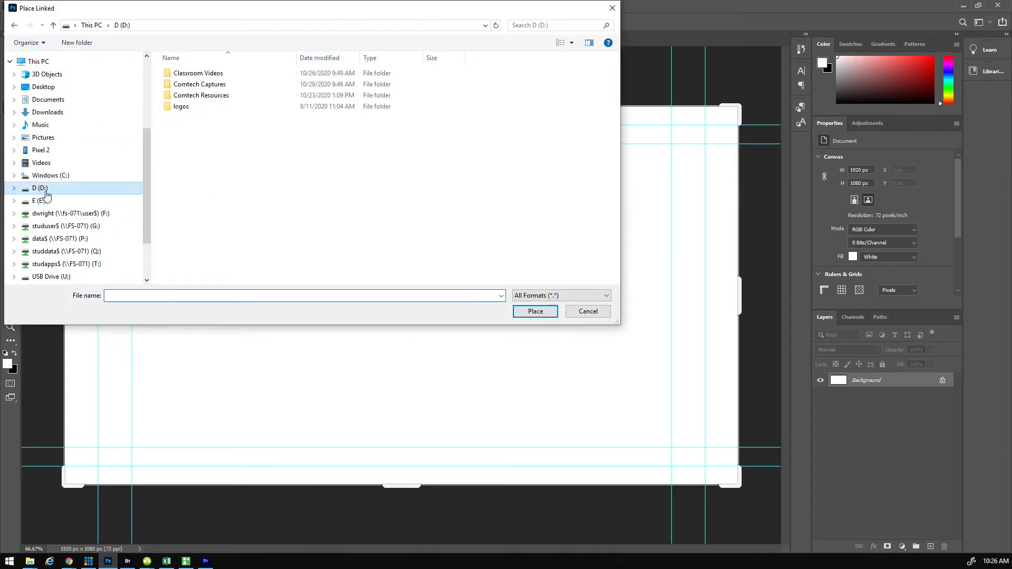
click(197, 97)
double_click(197, 99)
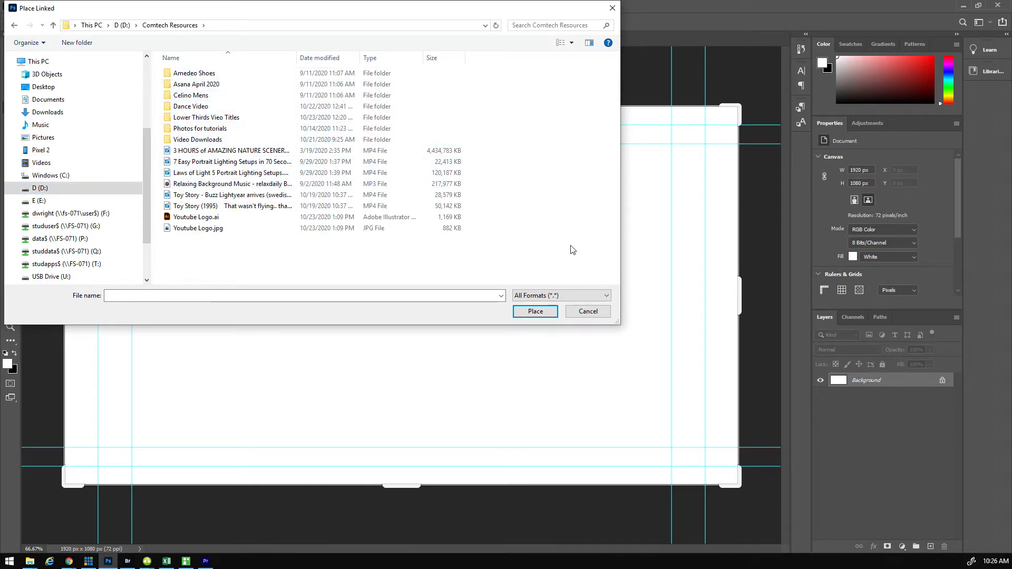
click(572, 43)
click(599, 10)
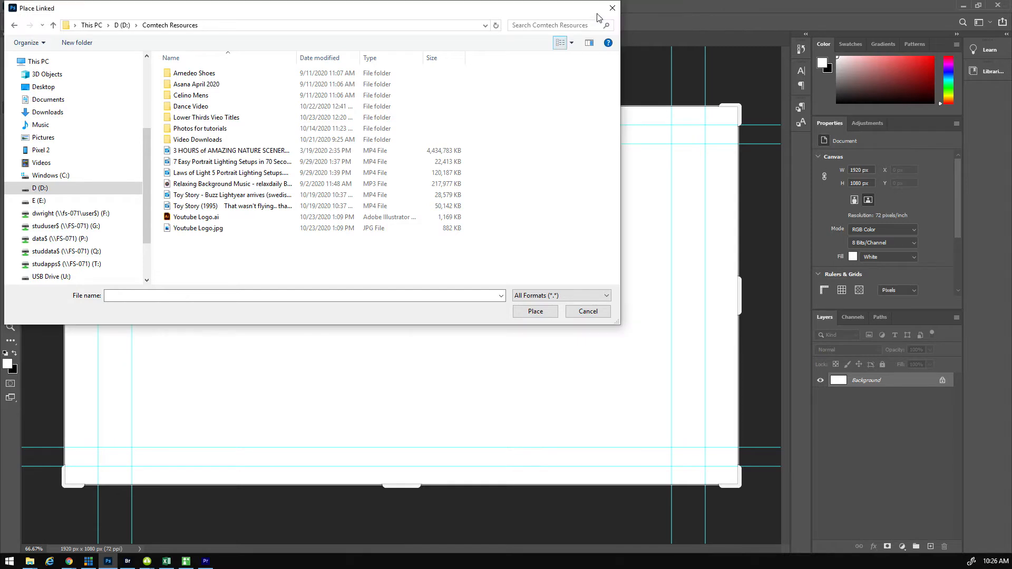
scroll(451, 195, down, 4)
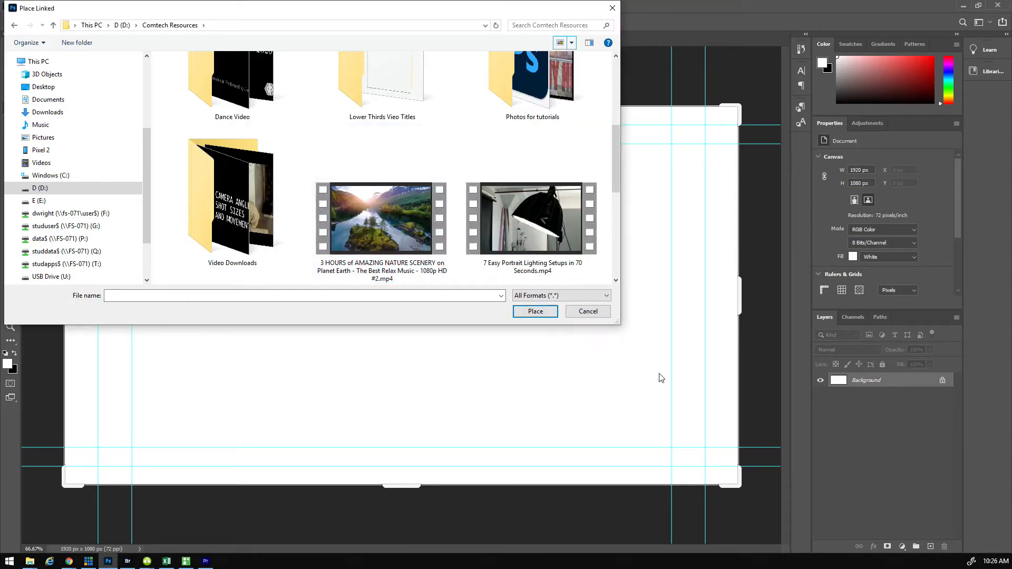
drag(620, 325, 820, 480)
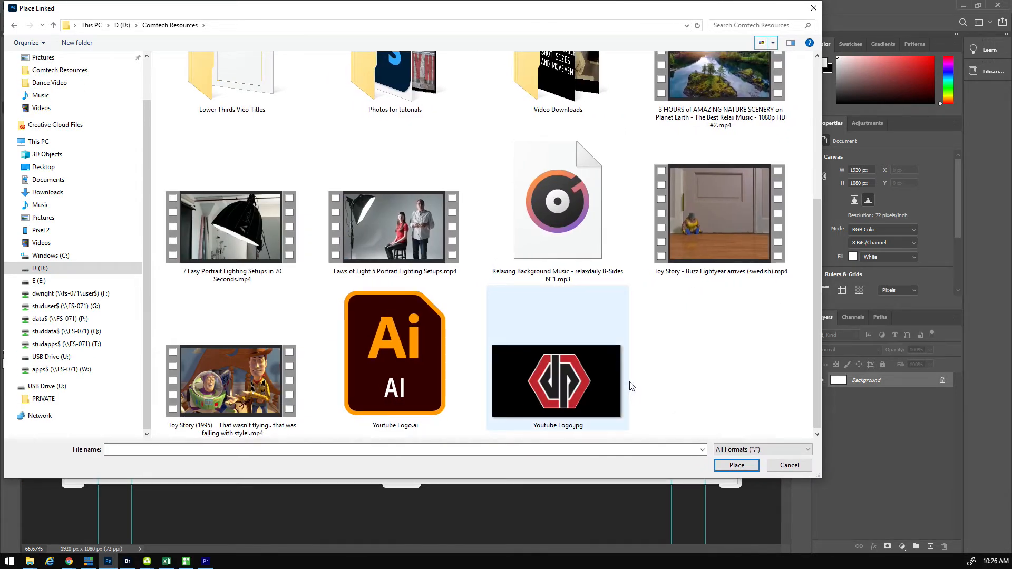
scroll(555, 293, up, 2)
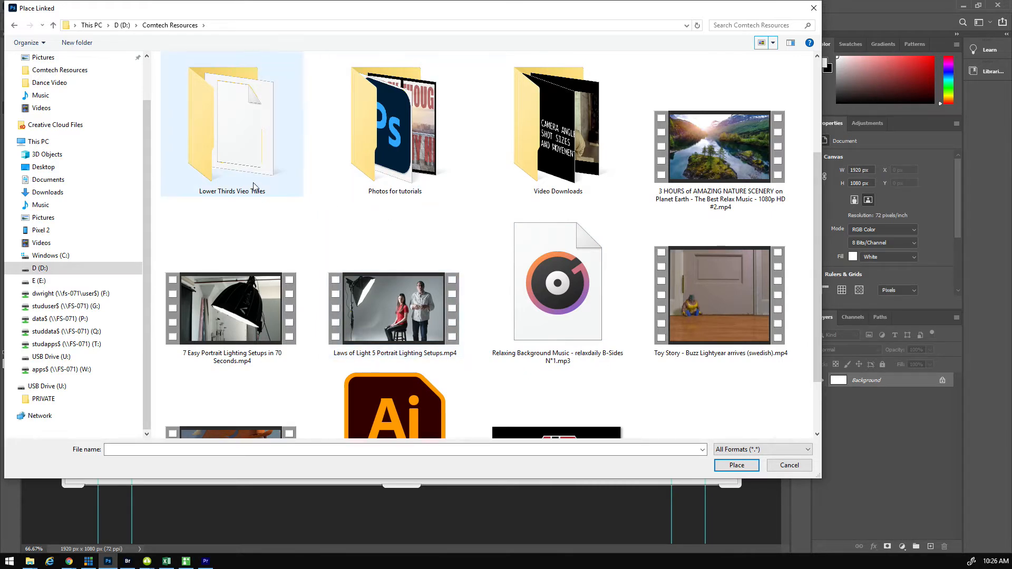
Check the logos and Comtech Captures folders on the D: drive for a file to place
click(128, 26)
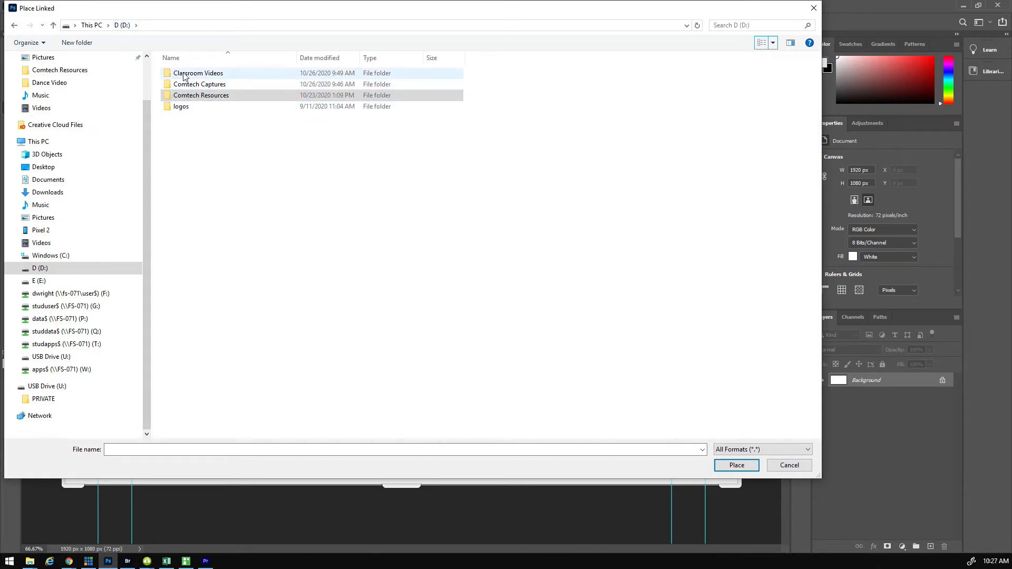
double_click(182, 107)
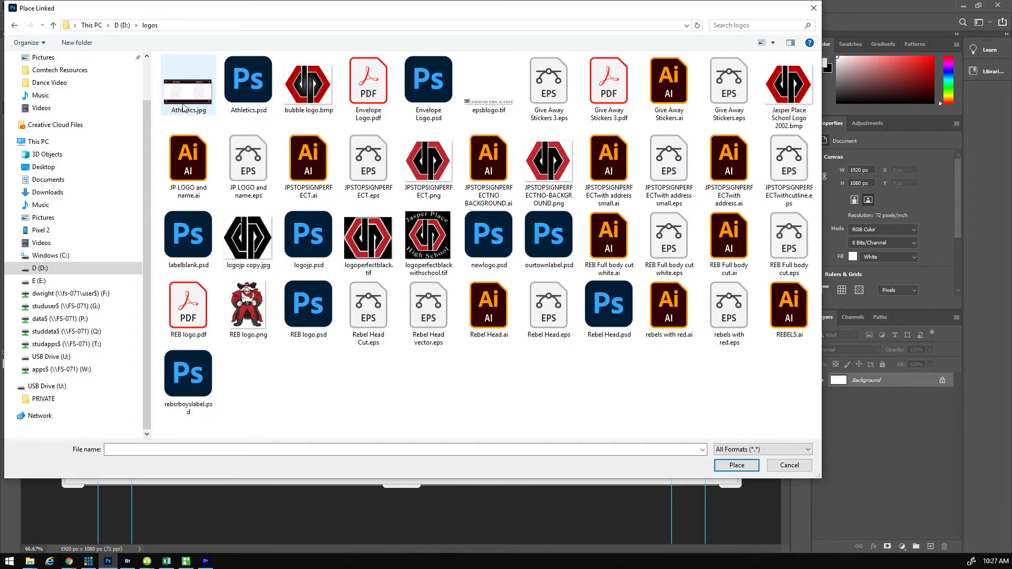
click(122, 25)
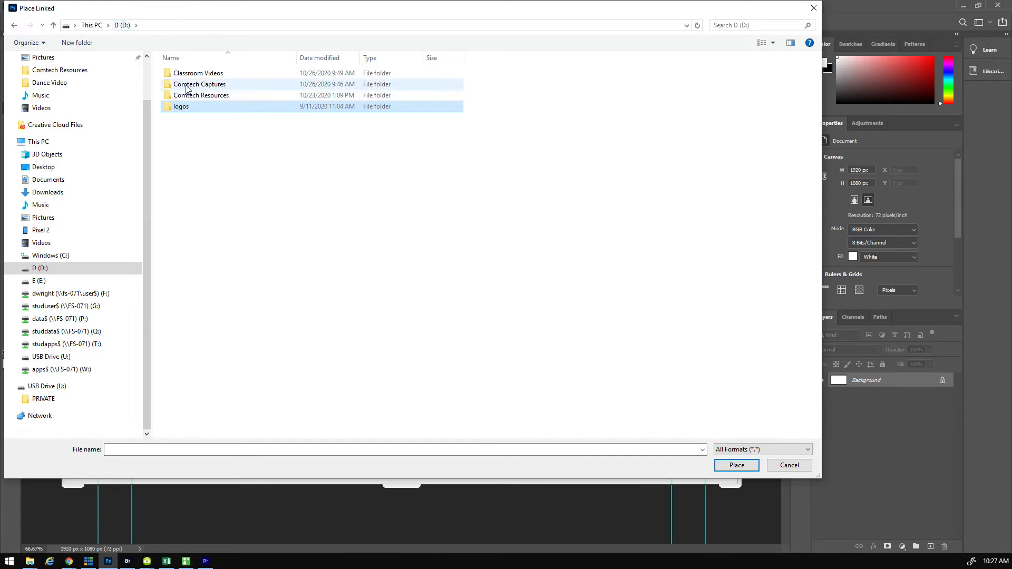
double_click(185, 88)
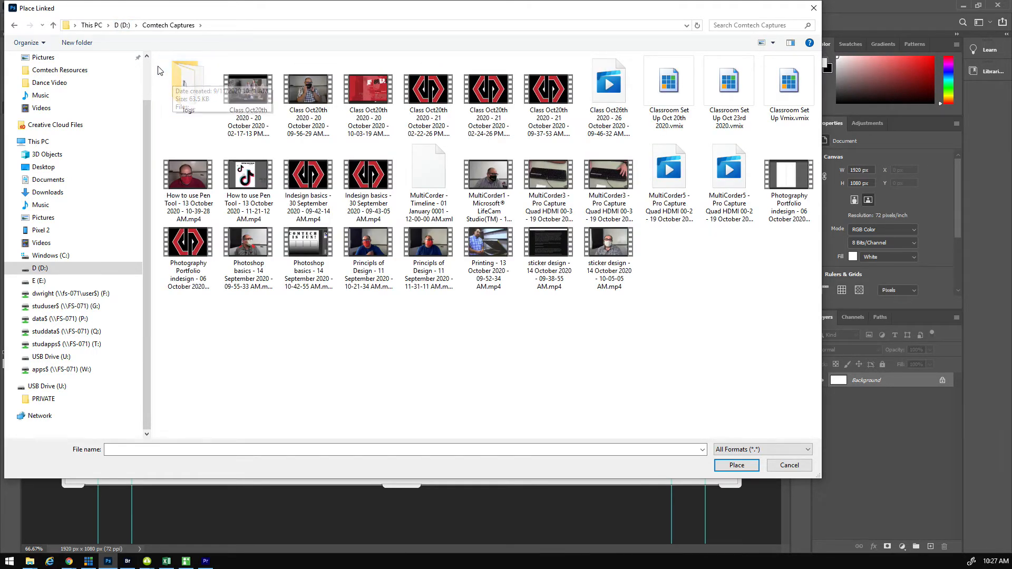
Place Image 4 Youtube.psd from the Photoshop basics folder in Covid Block 1 on the F: drive as a linked file
click(48, 293)
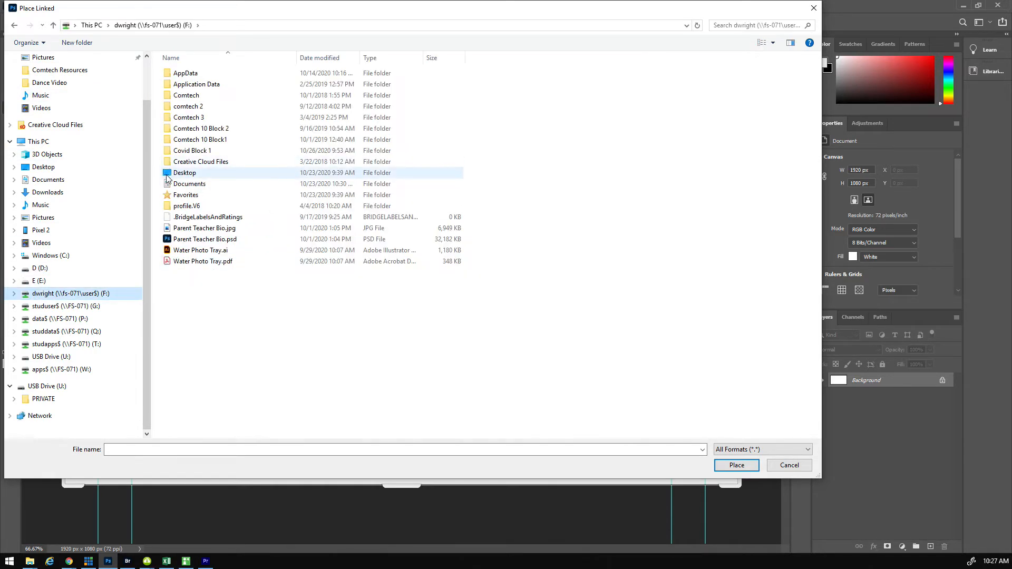
click(174, 151)
double_click(174, 151)
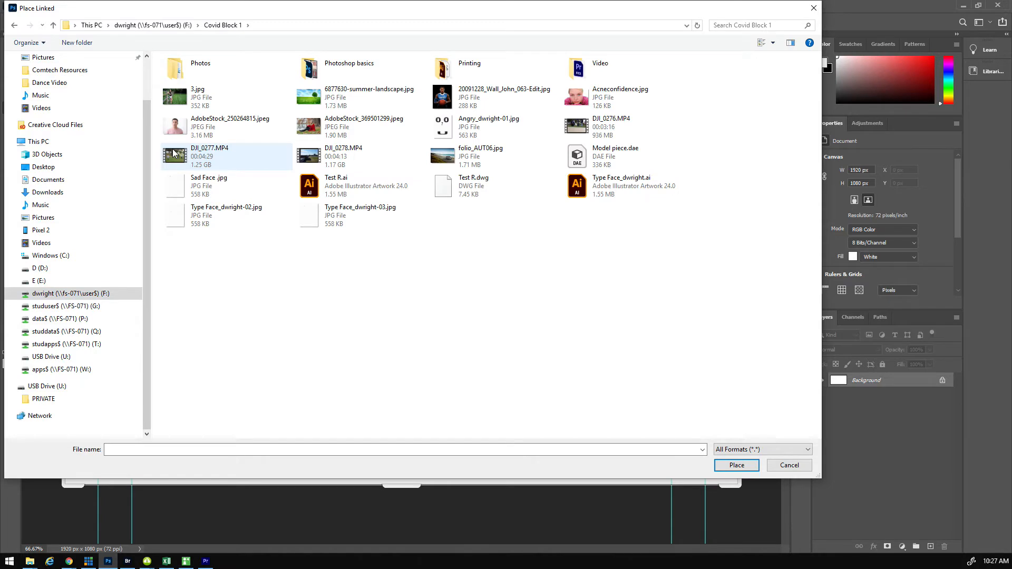
double_click(311, 70)
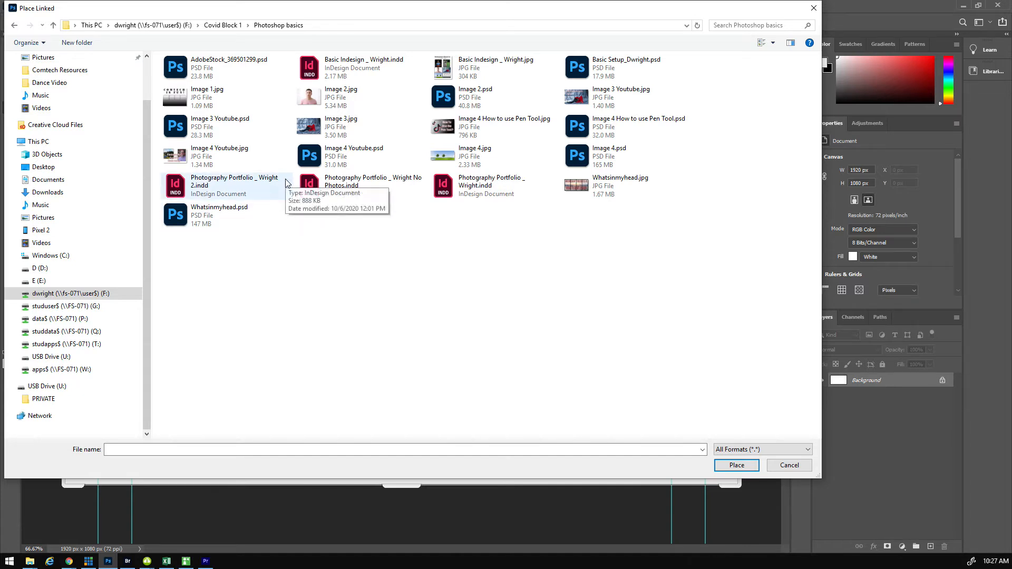
click(312, 160)
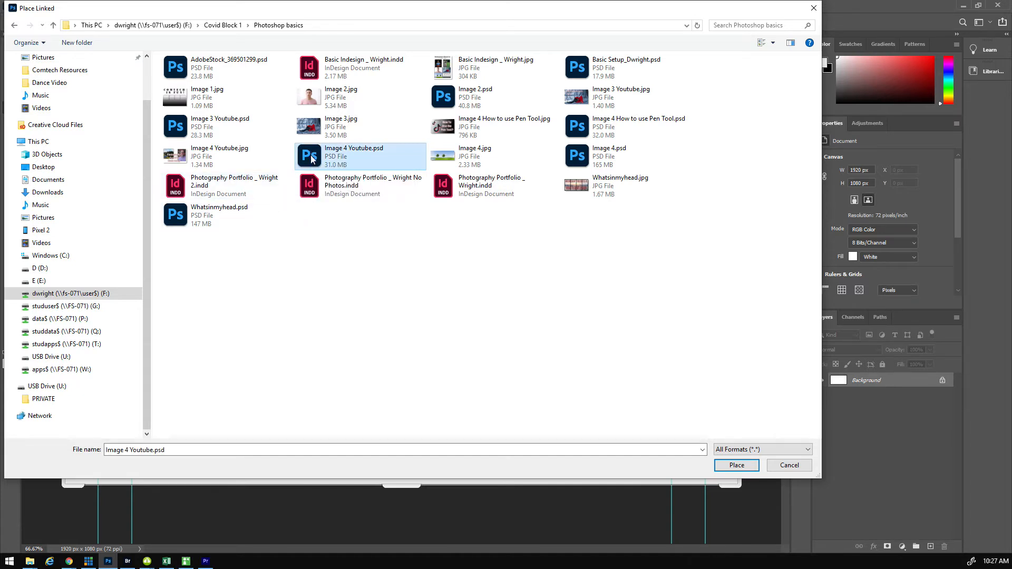
double_click(312, 159)
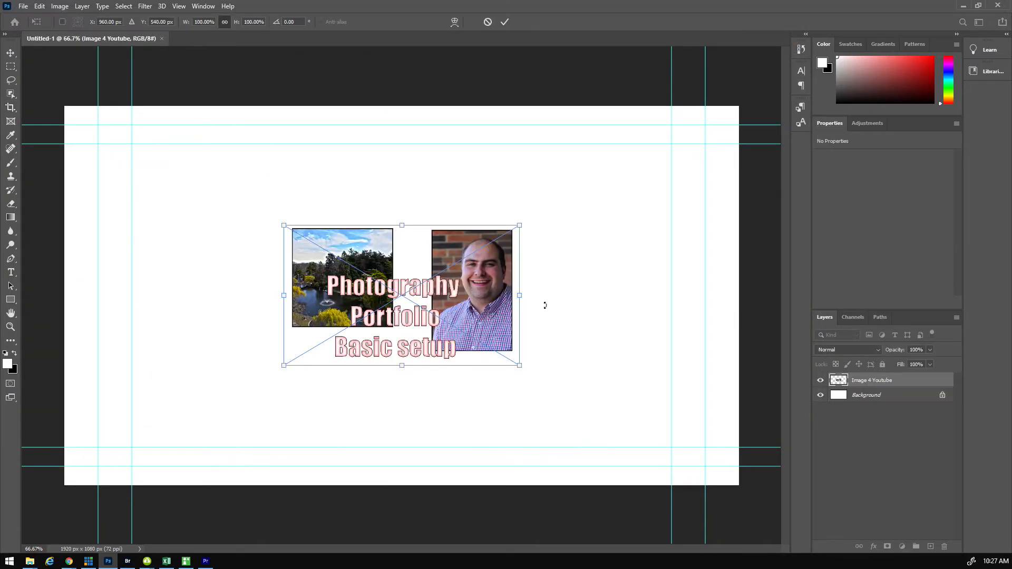
Scale the placed Image 4 Youtube graphic to about 270 % of its size, commit it, and delete its layer
drag(462, 294, 258, 195)
drag(301, 246, 714, 467)
drag(605, 333, 633, 334)
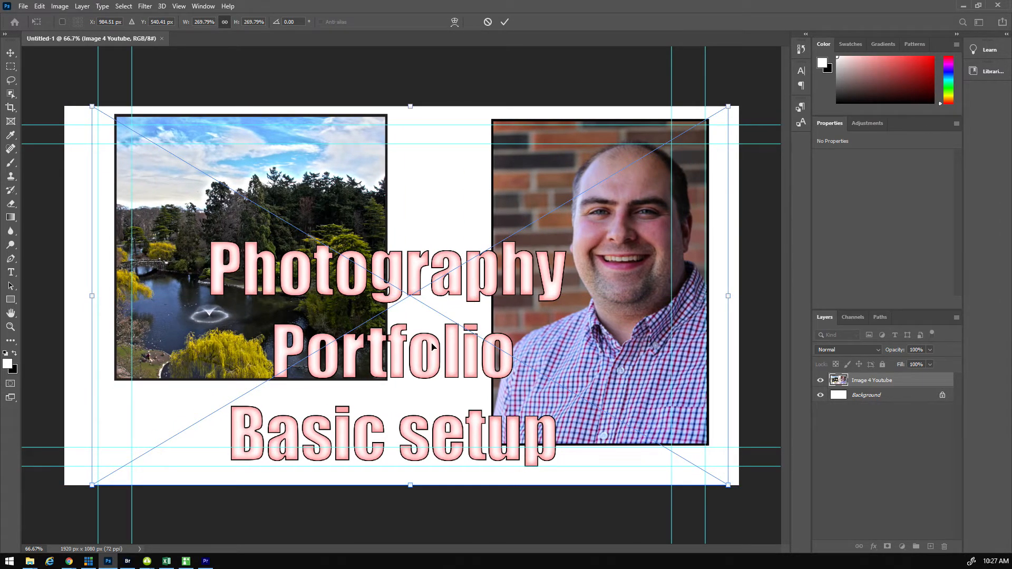
key(c)
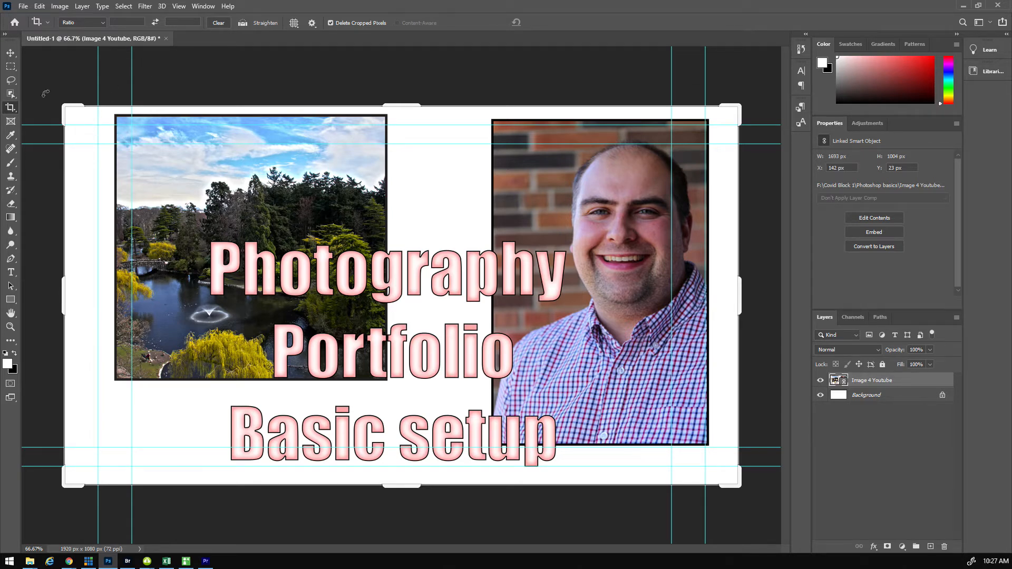
key(Delete)
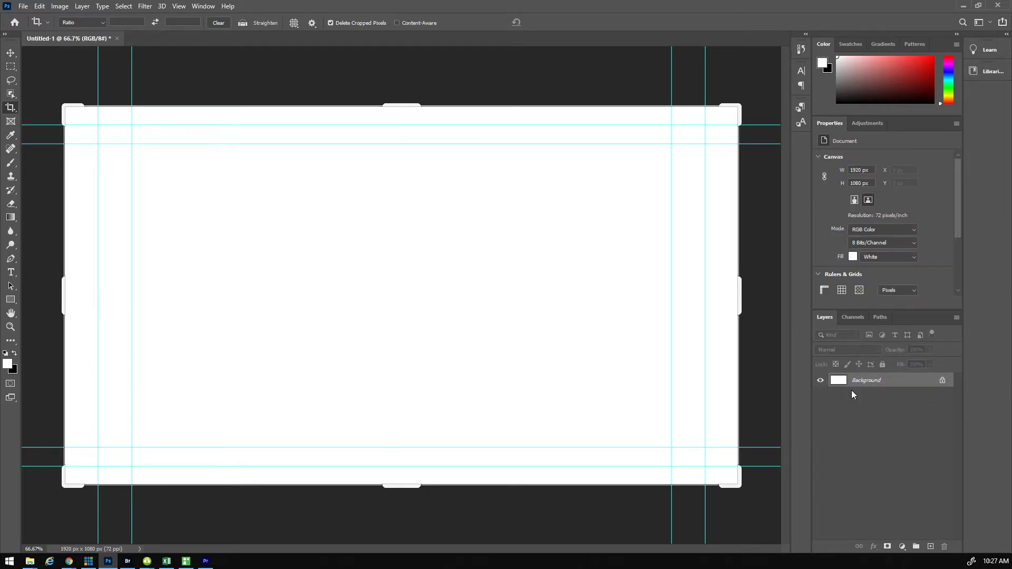
Open Image 4 Youtube.psd as its own document and copy its portrait photo layer into the Untitled-1 document
click(23, 6)
click(37, 28)
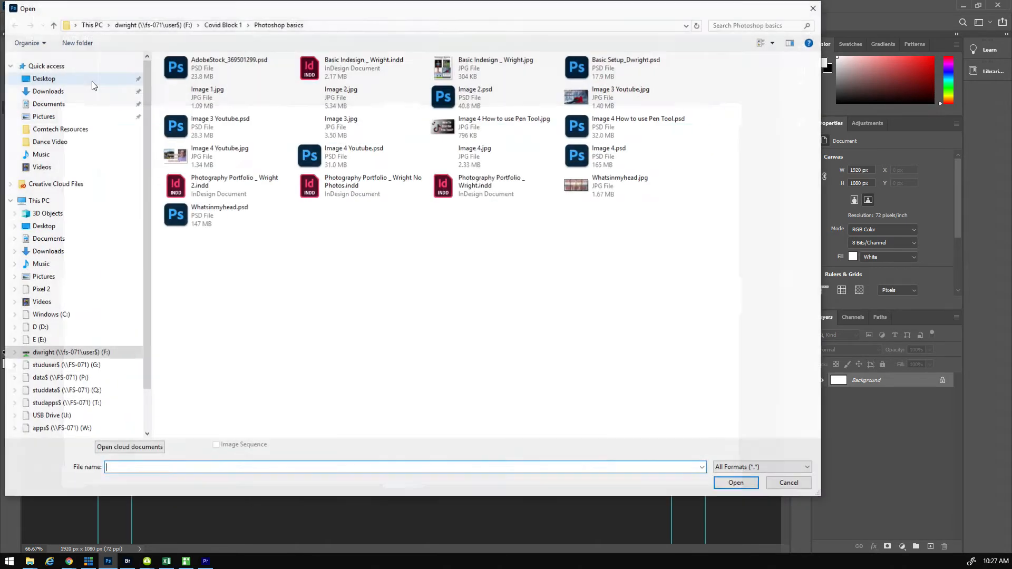
double_click(327, 160)
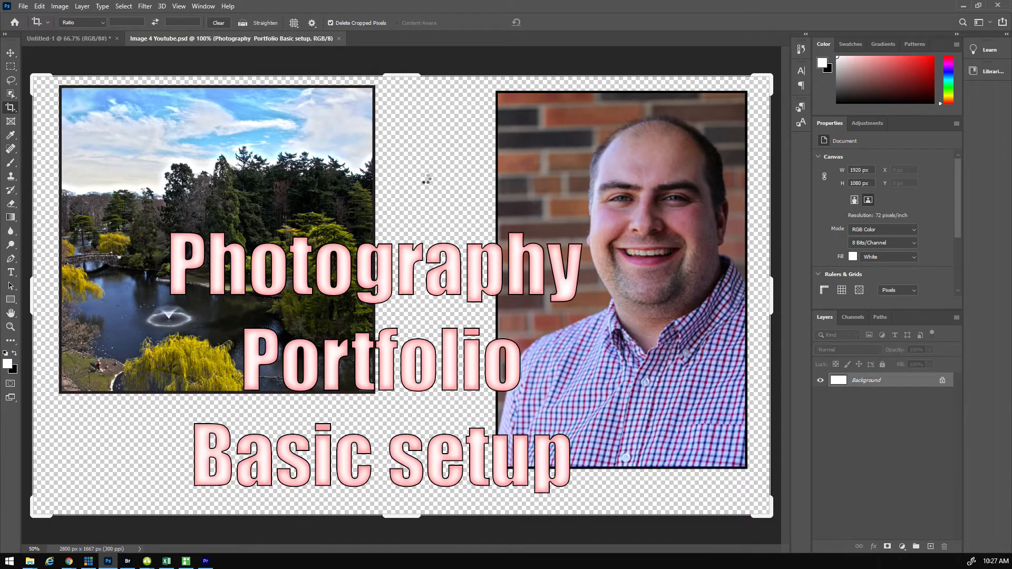
key(v)
drag(593, 166, 399, 283)
Scale the portrait photo to about 218 % and position it on the canvas's right side, aligned to the outer vertical guide
key(ctrl+t)
drag(345, 239, 398, 308)
drag(227, 57, 312, 184)
drag(327, 294, 203, 221)
drag(453, 496, 379, 433)
drag(257, 196, 335, 226)
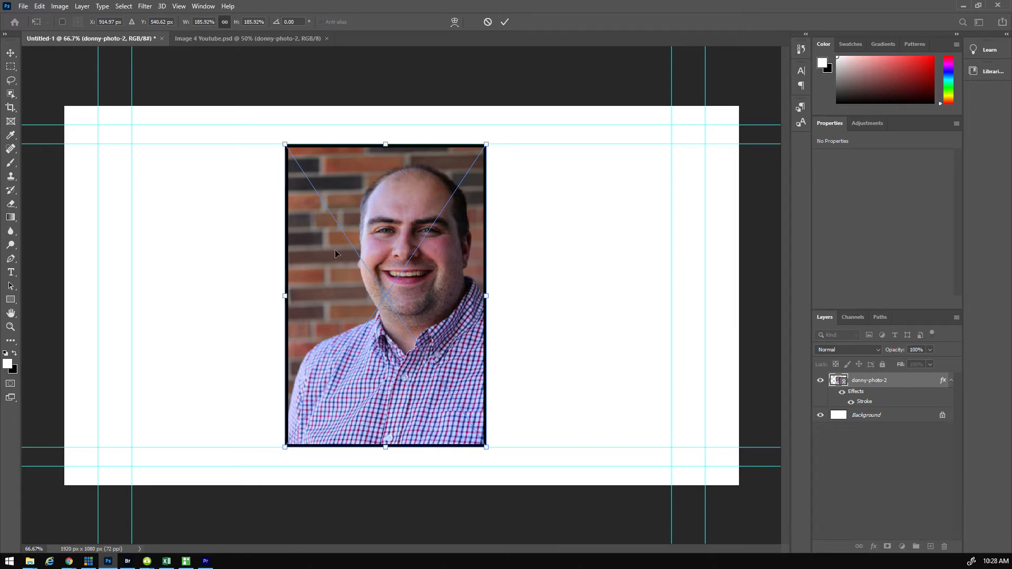
drag(333, 261, 557, 288)
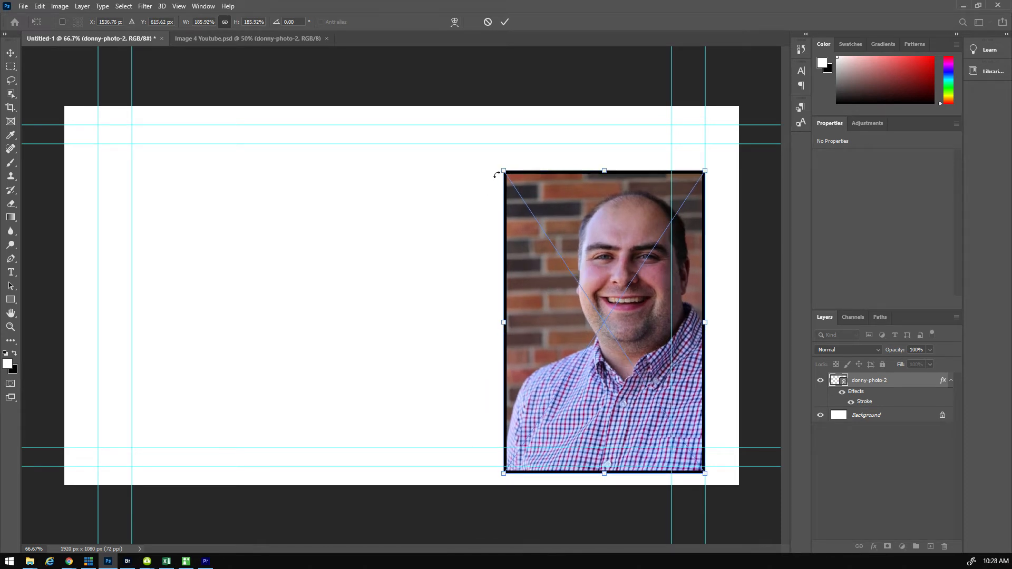
drag(501, 170, 448, 131)
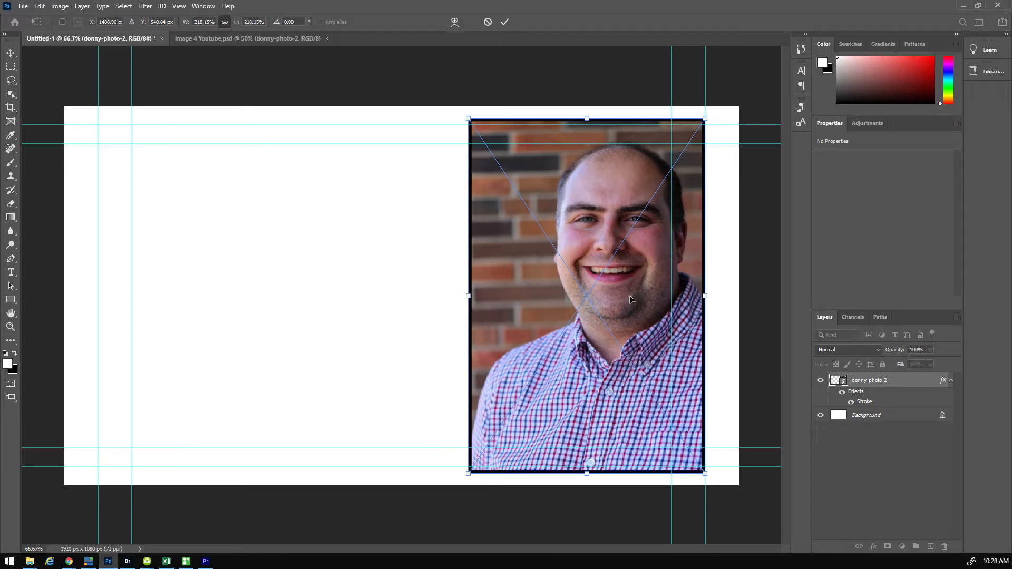
mouse_move(632, 298)
mouse_down()
mouse_move(616, 219)
mouse_move(635, 298)
mouse_up()
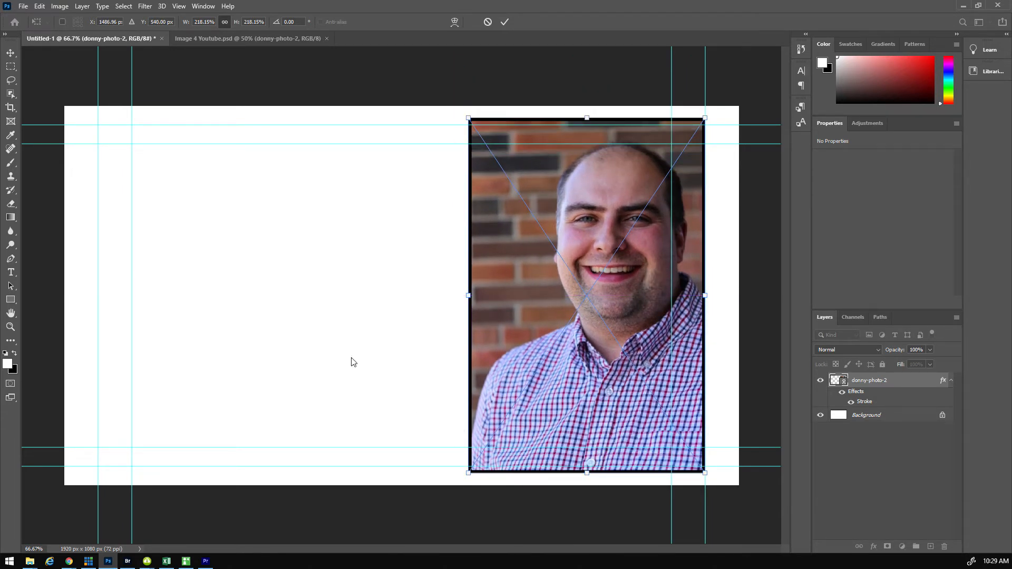
key(Return)
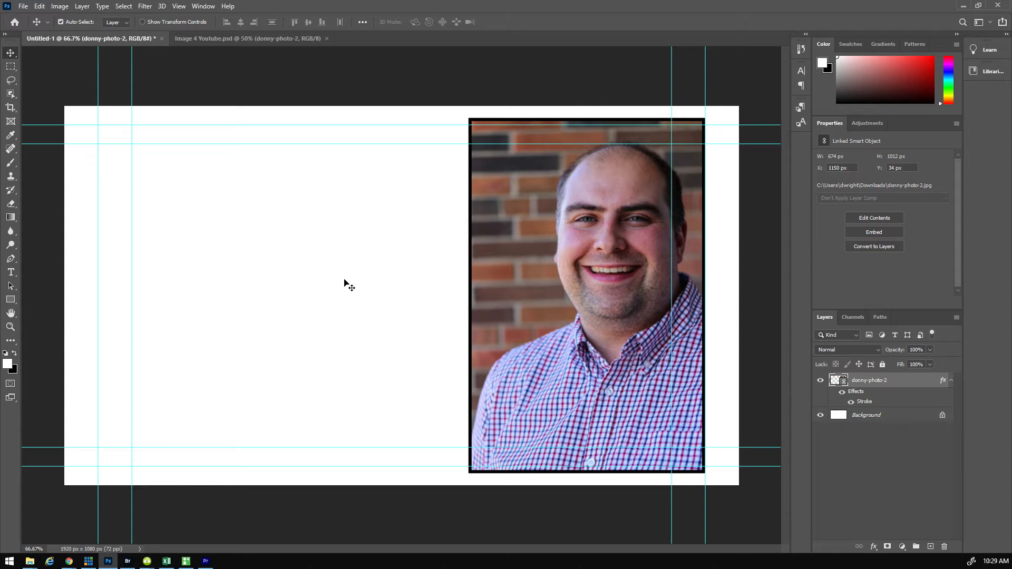
Try the portrait photo on the canvas's left half, and return it to the right half at about X 1103 px
drag(581, 307, 231, 305)
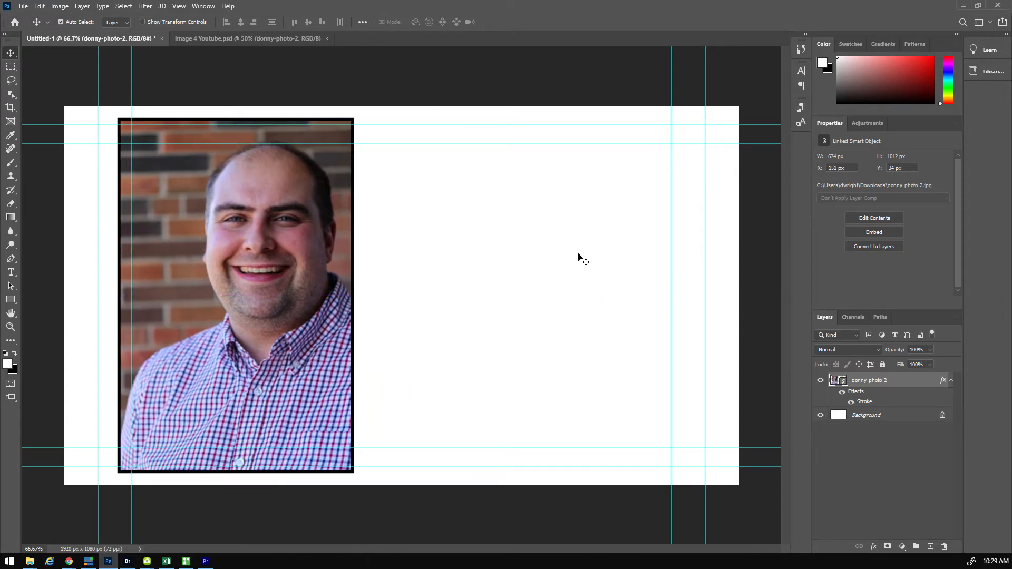
drag(232, 254, 566, 251)
click(348, 267)
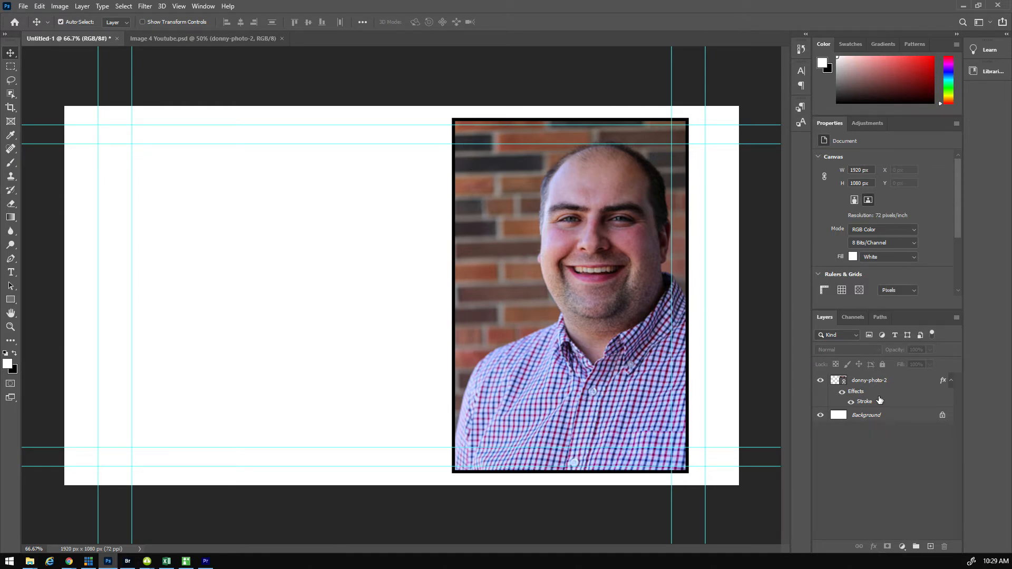
Thicken the portrait photo's black inside Stroke effect to about 11 px
click(871, 385)
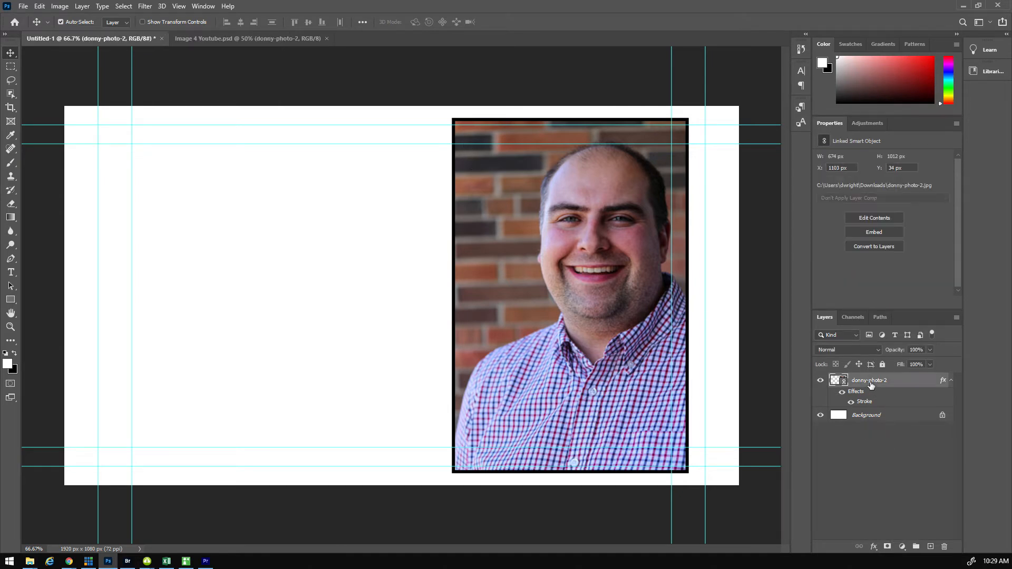
click(875, 549)
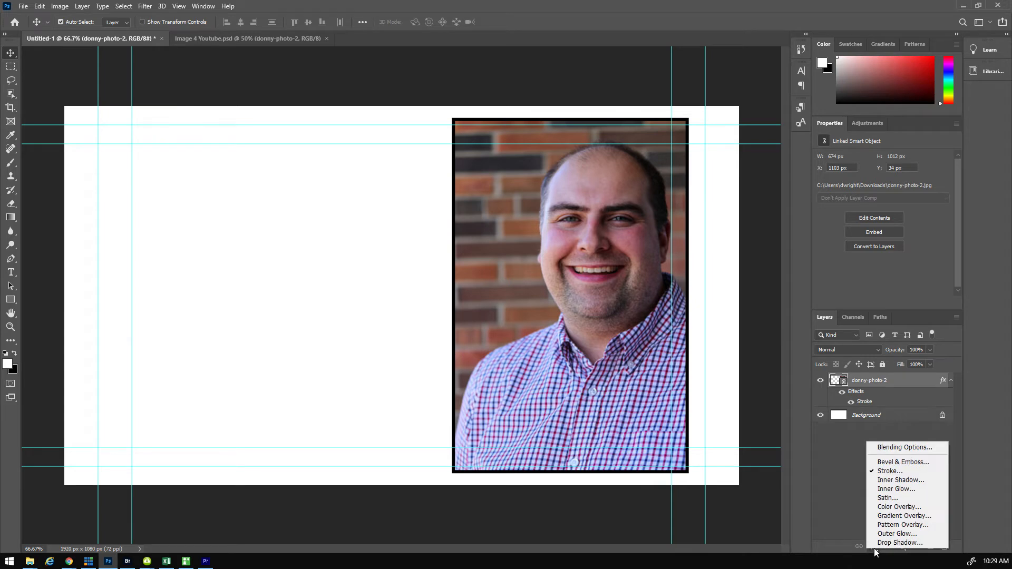
click(890, 472)
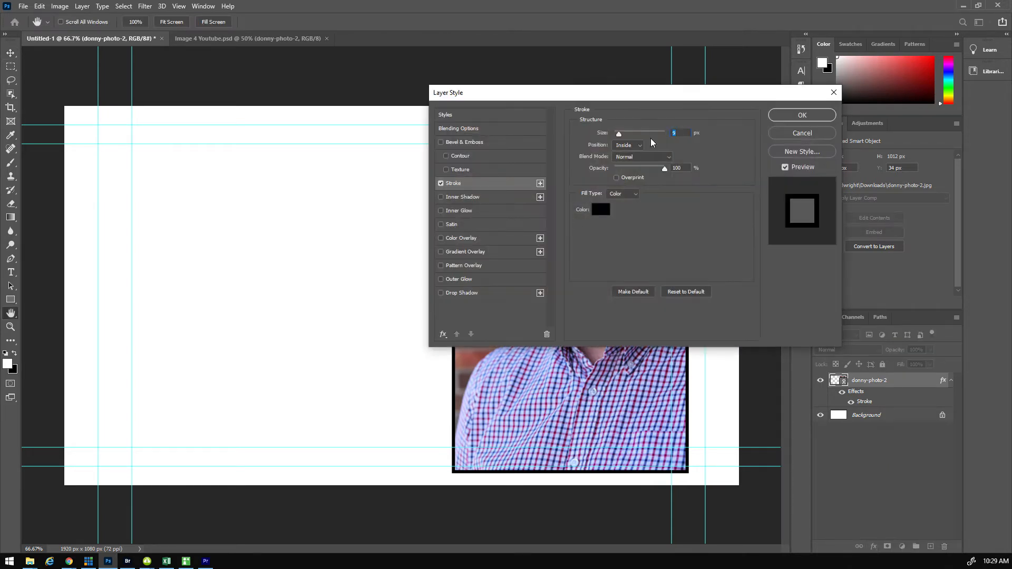
drag(660, 99, 260, 84)
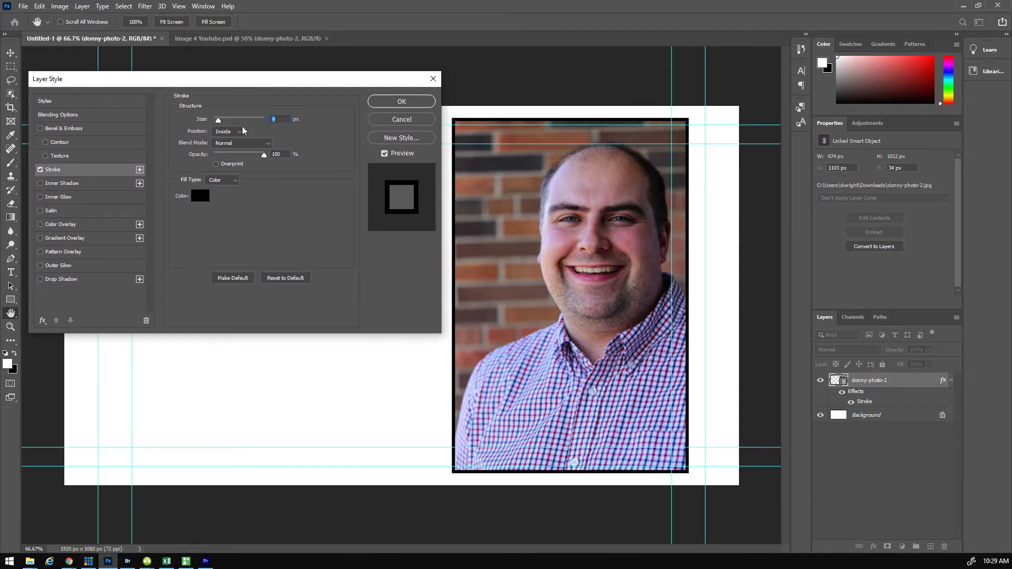
drag(218, 121, 220, 121)
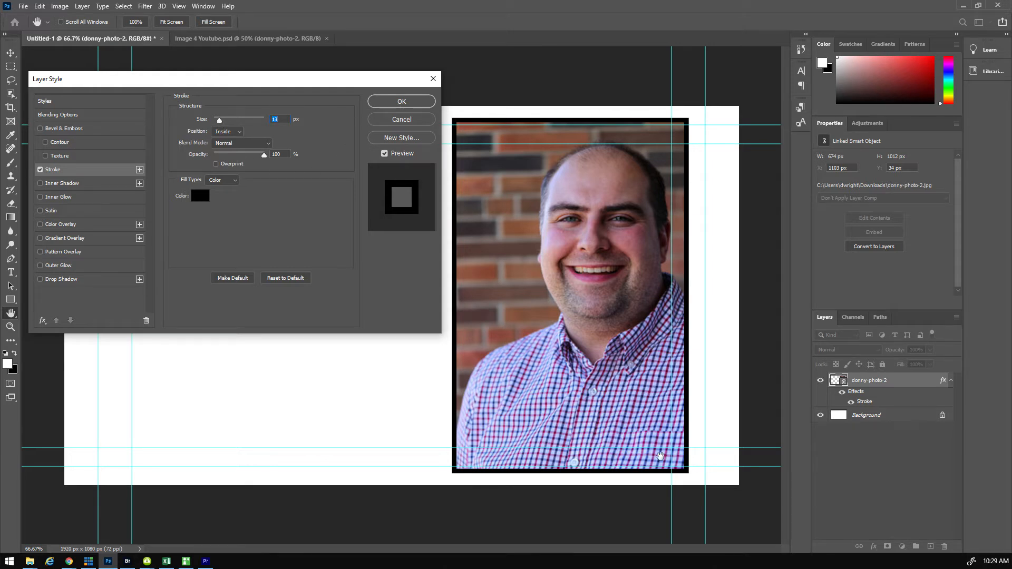
click(399, 102)
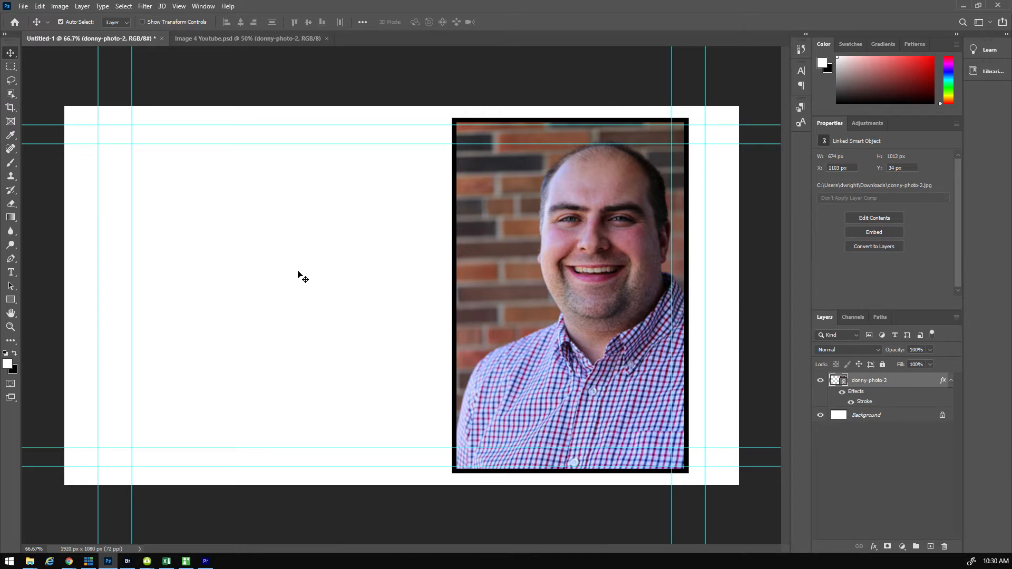
Draw a rectangle about 1945 x 1107 px over the canvas, filled with C 26, M 100, Y 100, and put its layer beneath the portrait photo
click(11, 301)
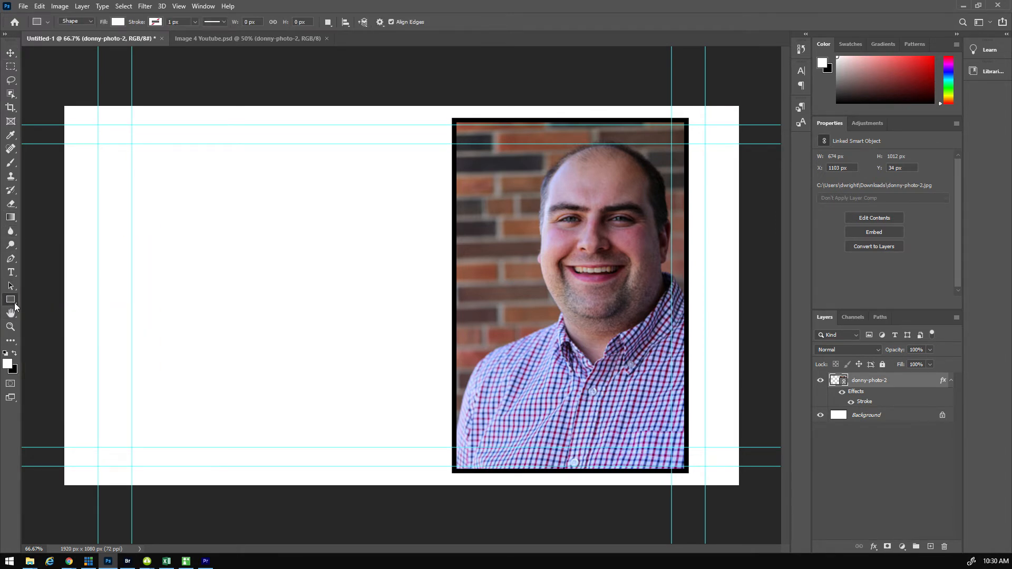
drag(61, 102, 744, 491)
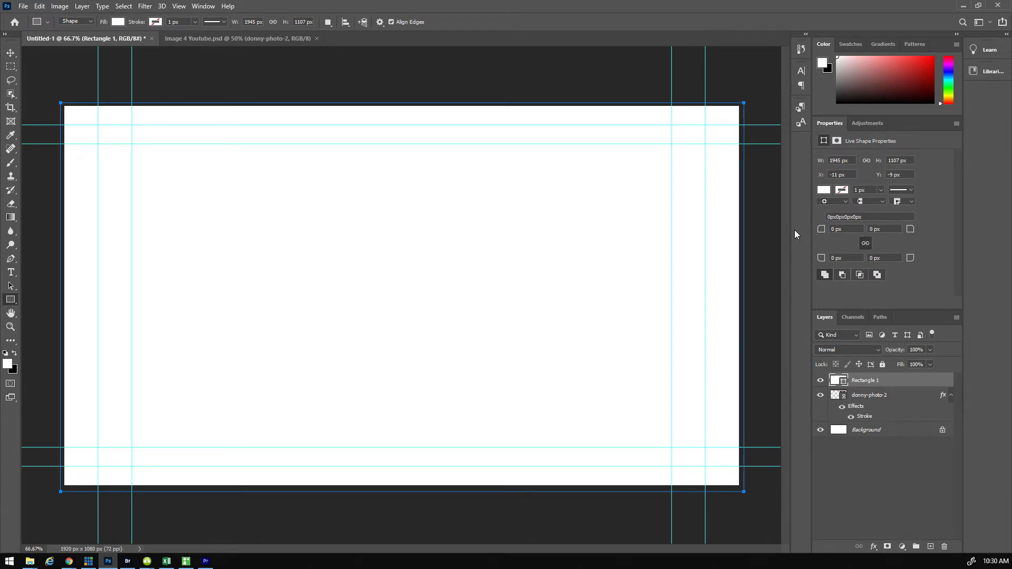
click(824, 191)
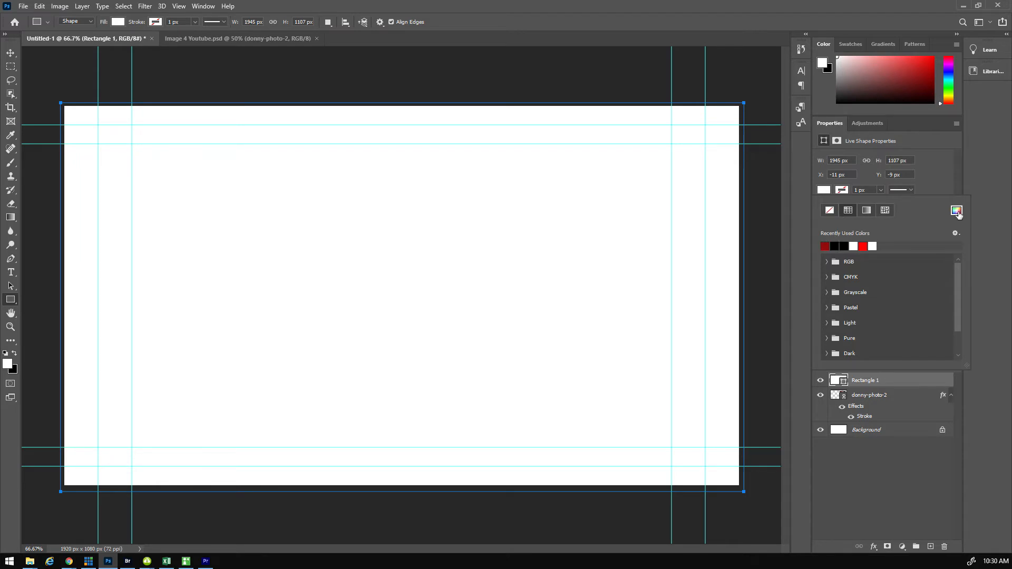
click(957, 210)
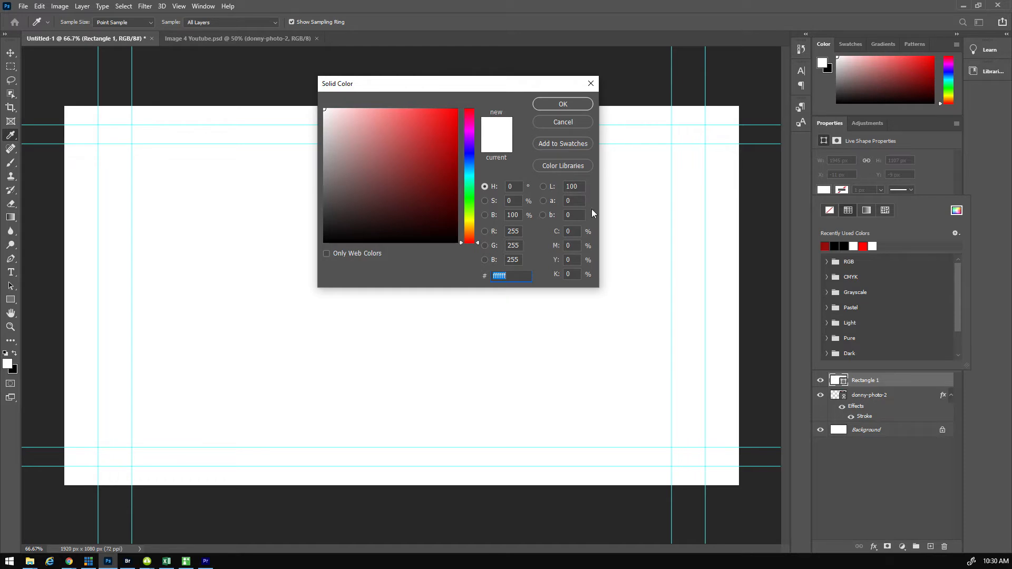
click(572, 231)
text(26)
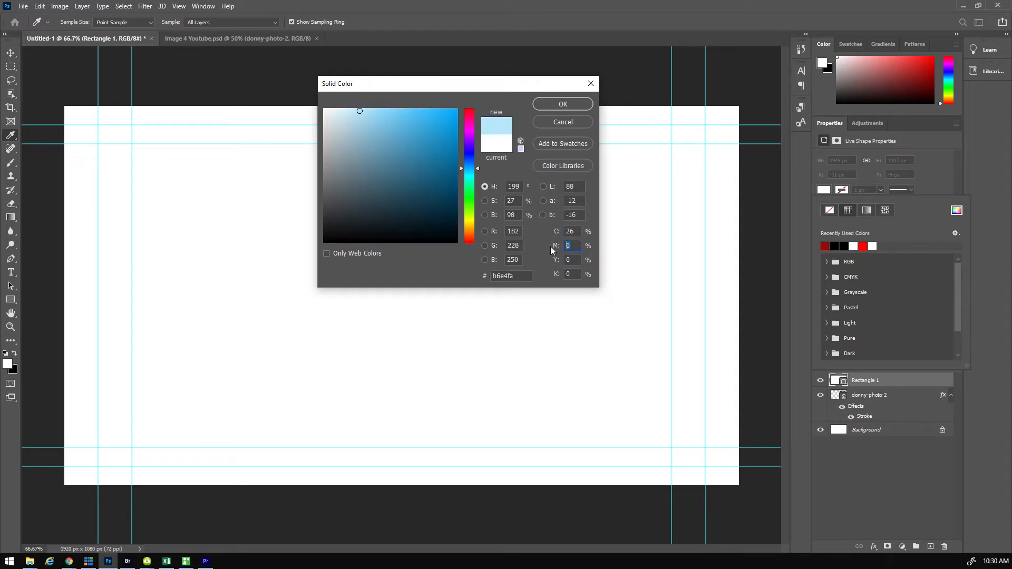
text(100)
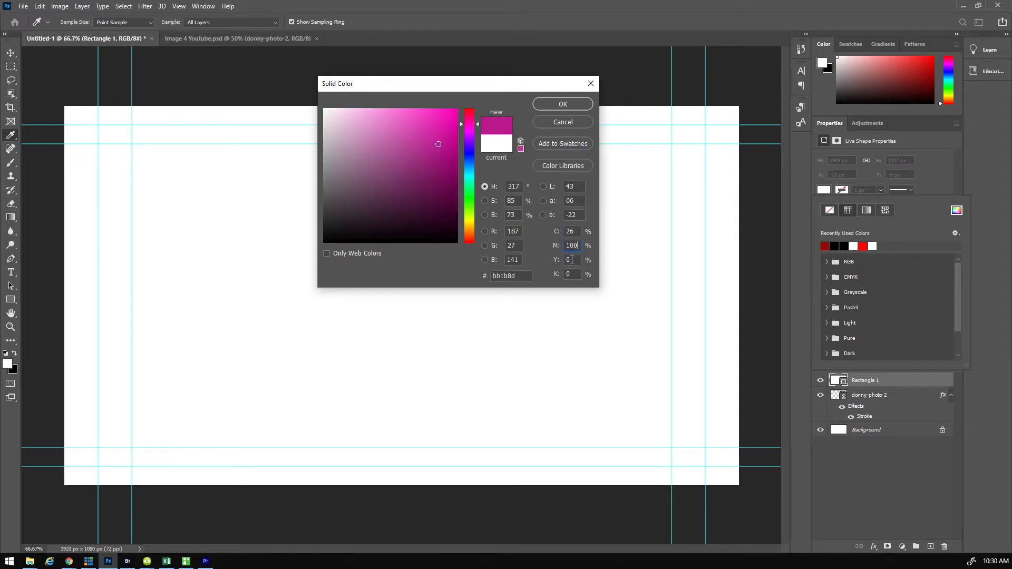
text(100)
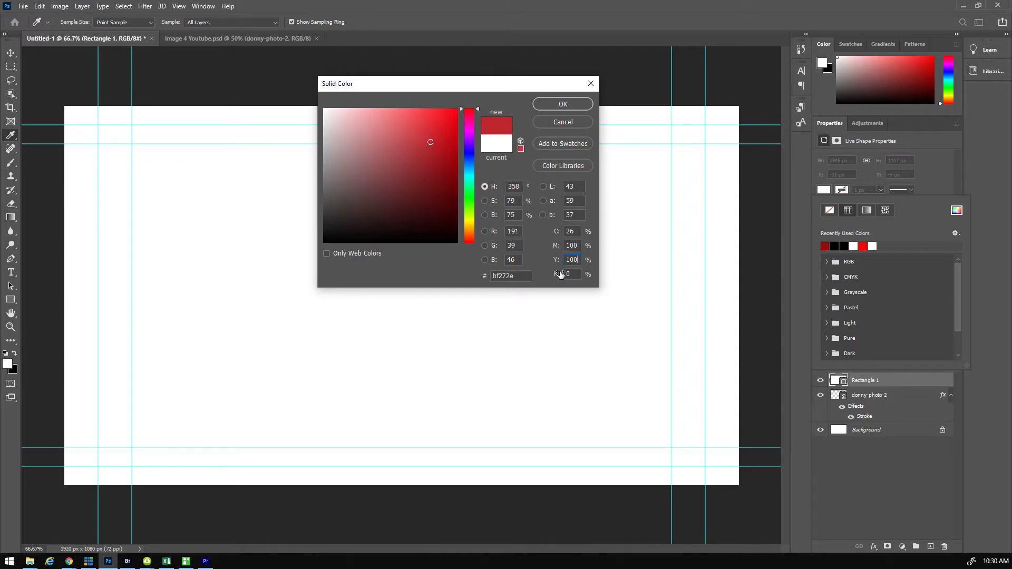
click(563, 104)
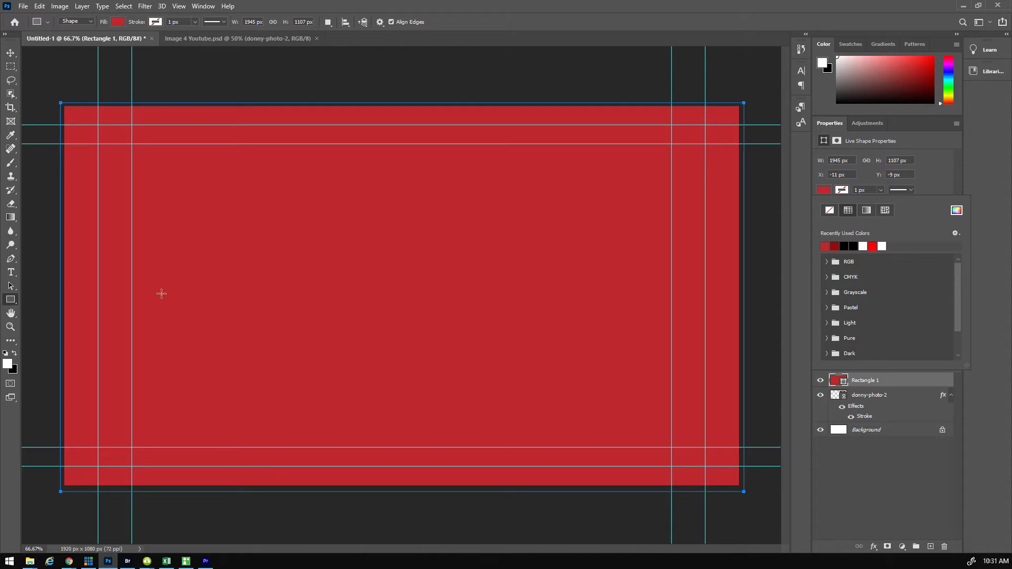
drag(895, 383, 890, 422)
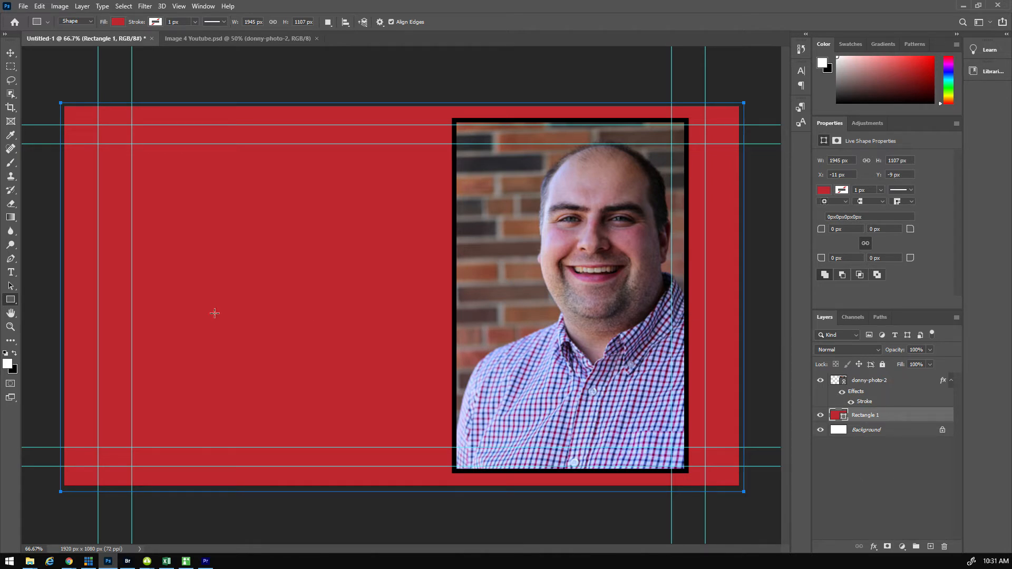
Add a placeholder text layer above the portrait layer, set its size to 96 pt, and place it at about X 342 px, Y 125 px
click(888, 383)
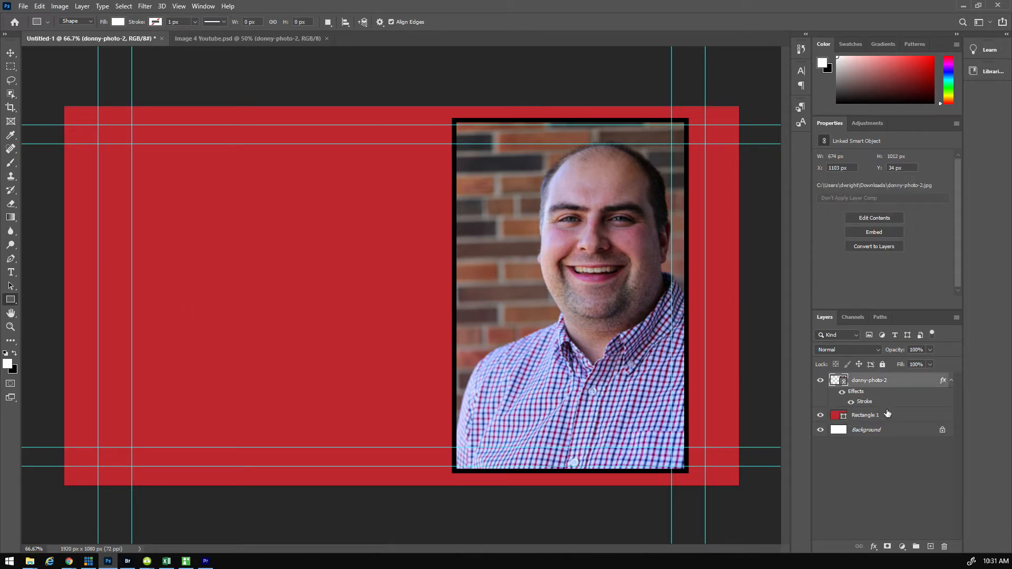
click(11, 273)
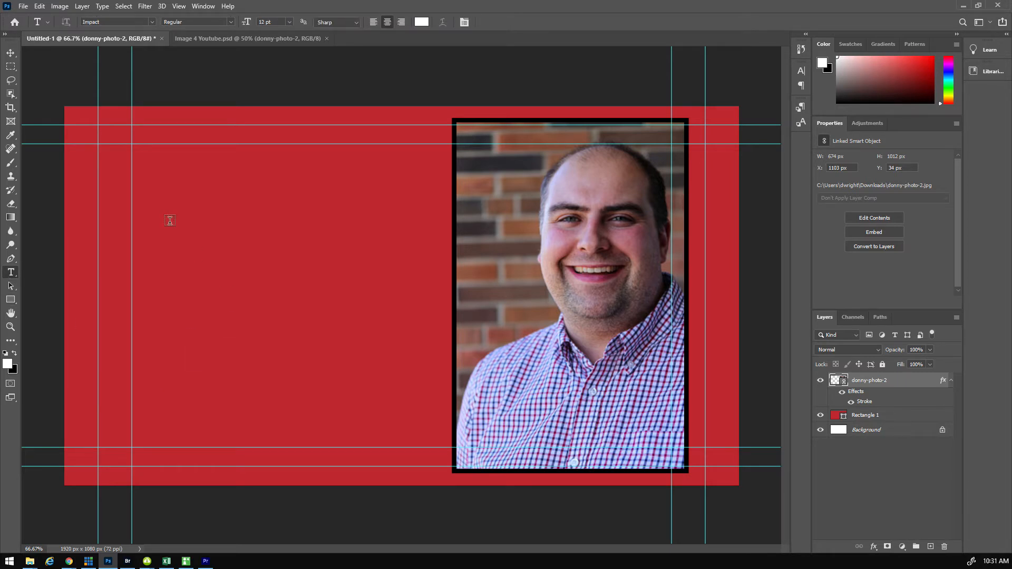
click(136, 177)
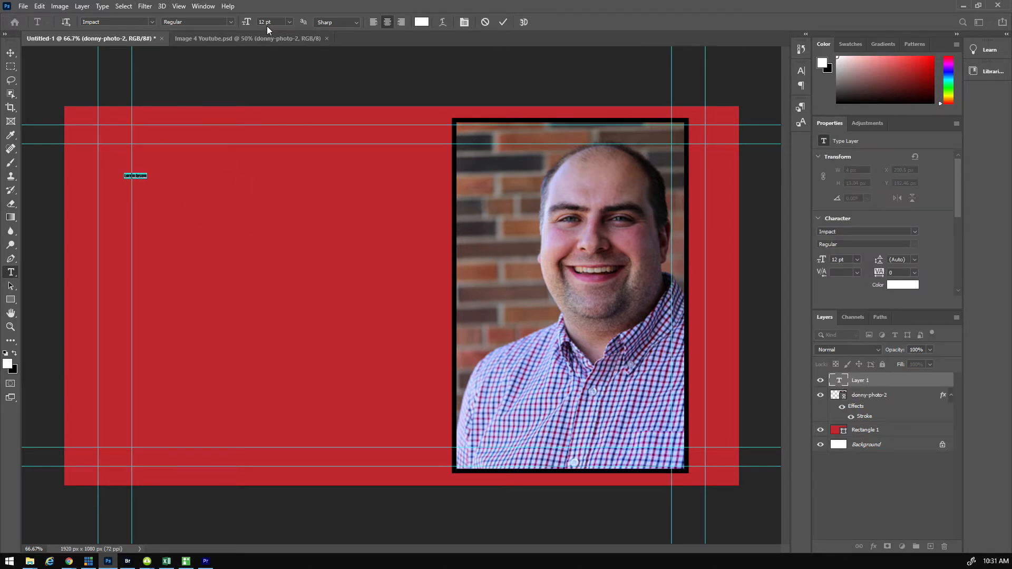
drag(248, 23, 294, 28)
click(10, 52)
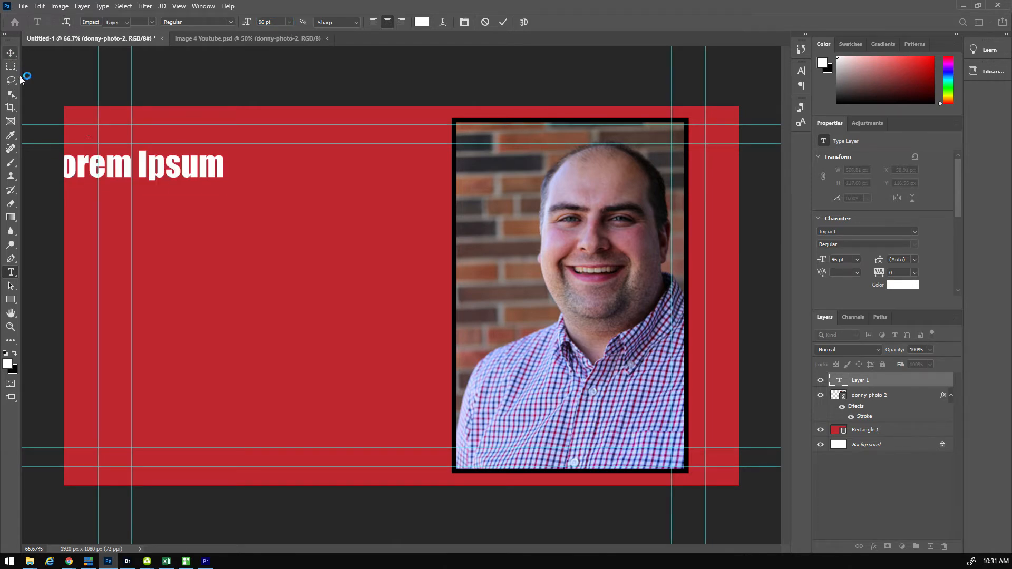
drag(175, 174, 314, 174)
Replace the placeholder text in the new text layer with "Basics of Adobe PREMIER"
click(11, 272)
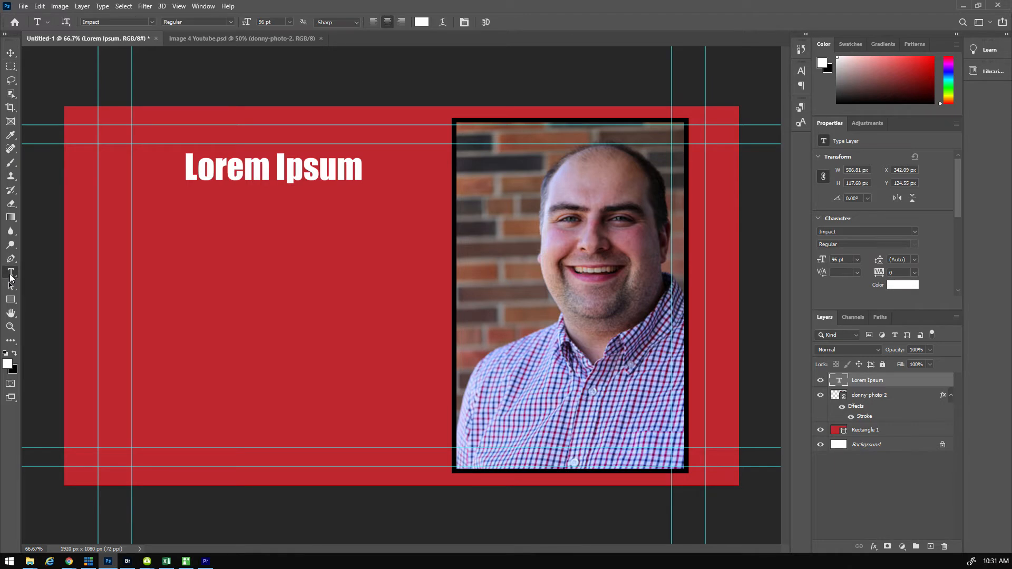
drag(188, 170, 385, 174)
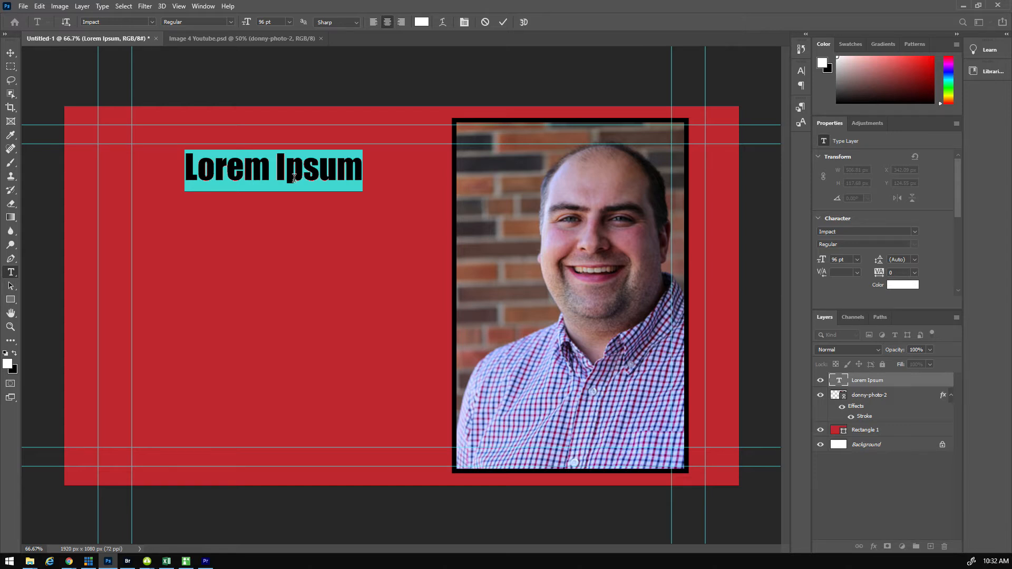
text(Basics)
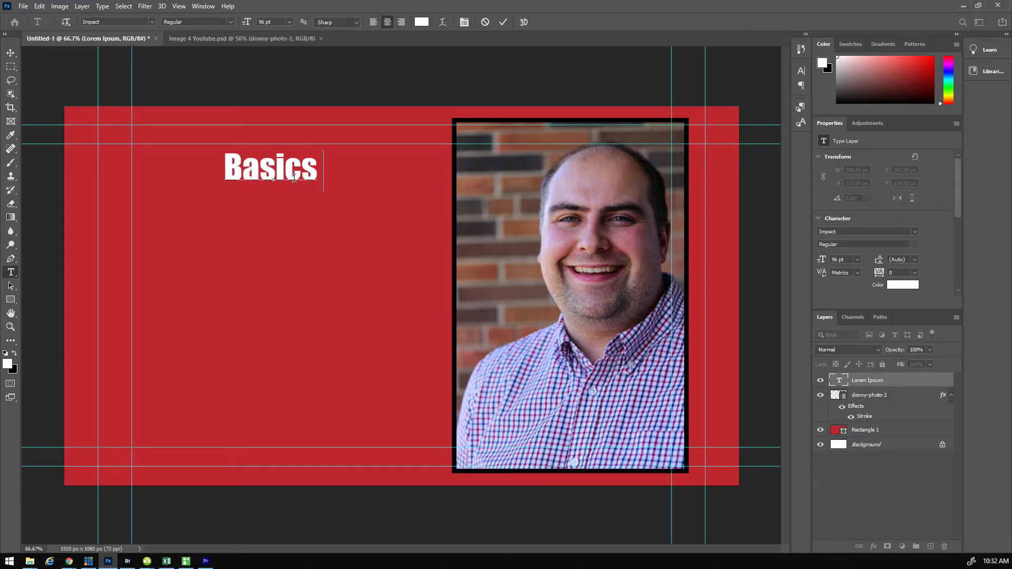
text(of Adobe)
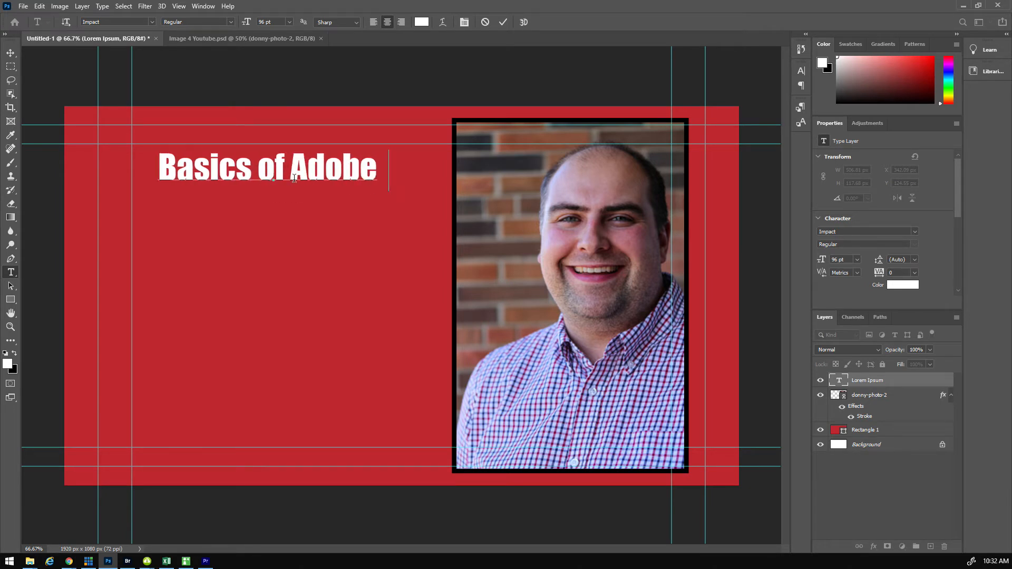
text(  P)
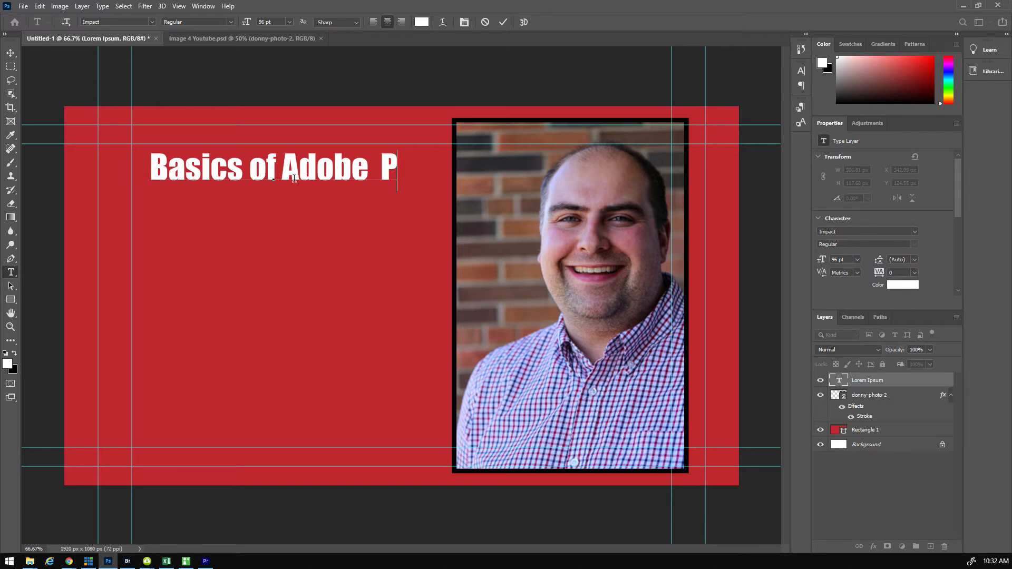
text(Re)
key(BackSpace)
text(EMi)
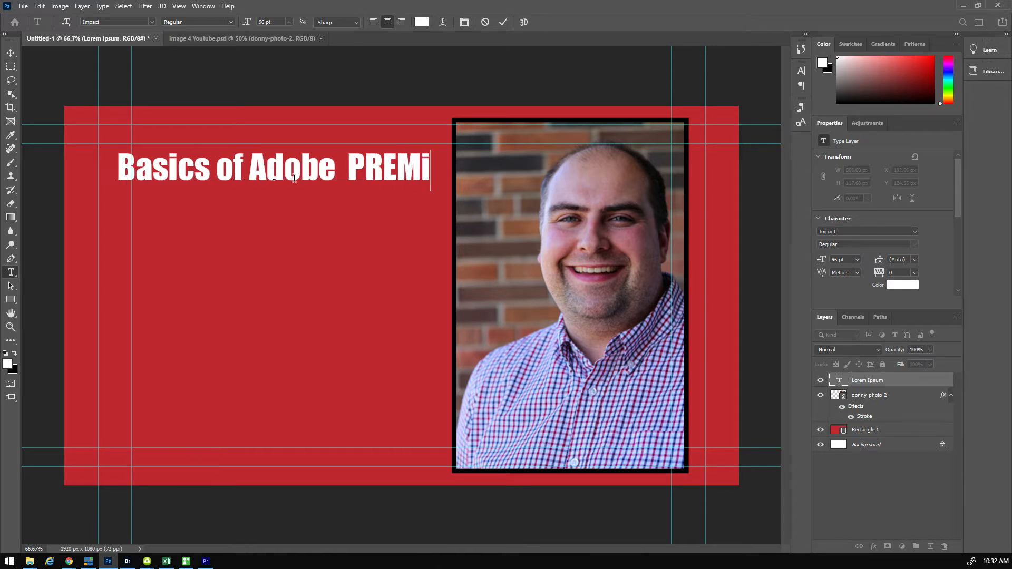
key(BackSpace)
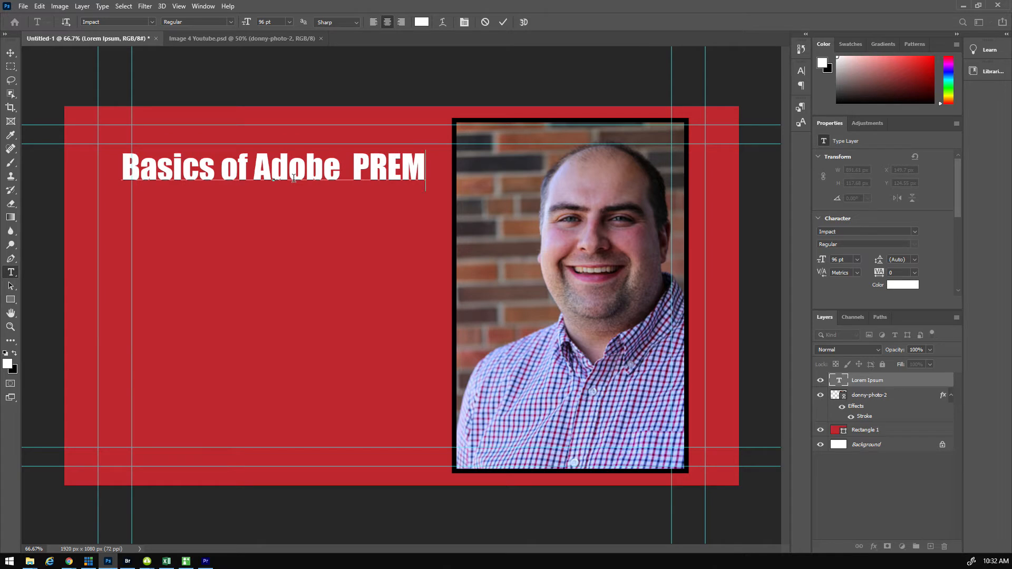
text(IER)
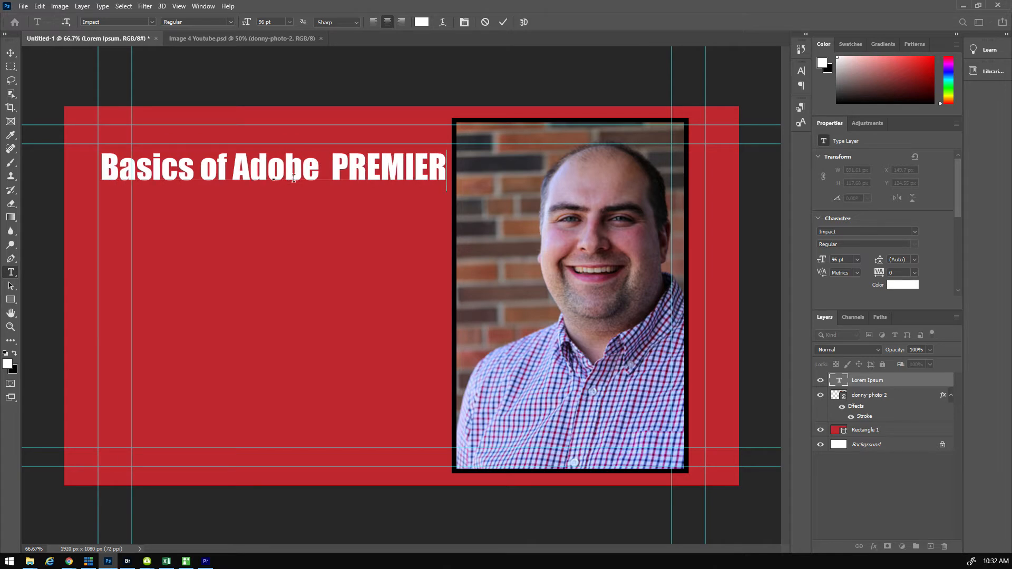
Break the heading into two lines before "PREMIER" and extend the second line to "PREMIER PRO"
click(326, 169)
key(Return)
key(Delete)
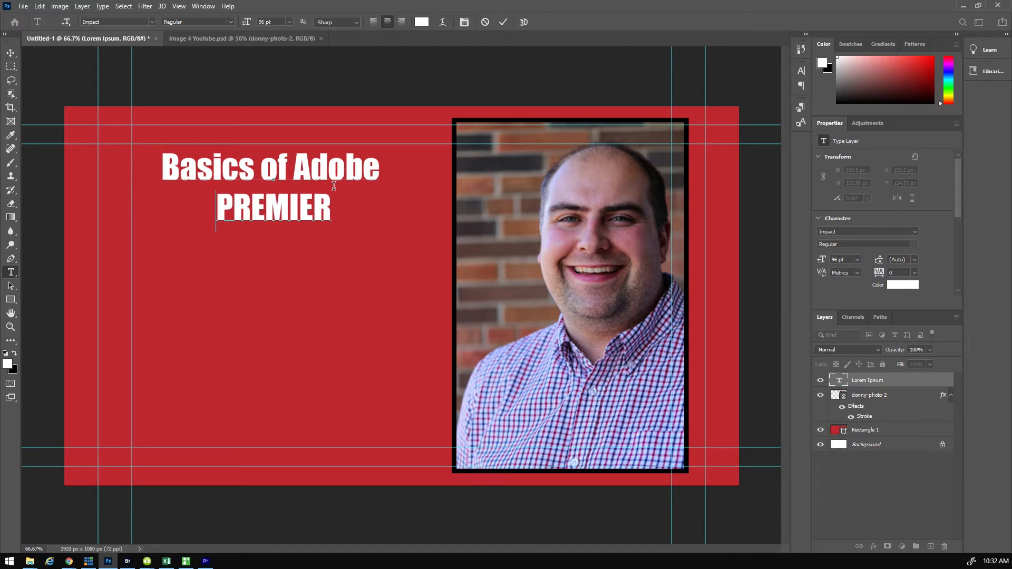
key(Right)
key(Right)
key(Right)
key(Right)
key(Right)
text(PRO)
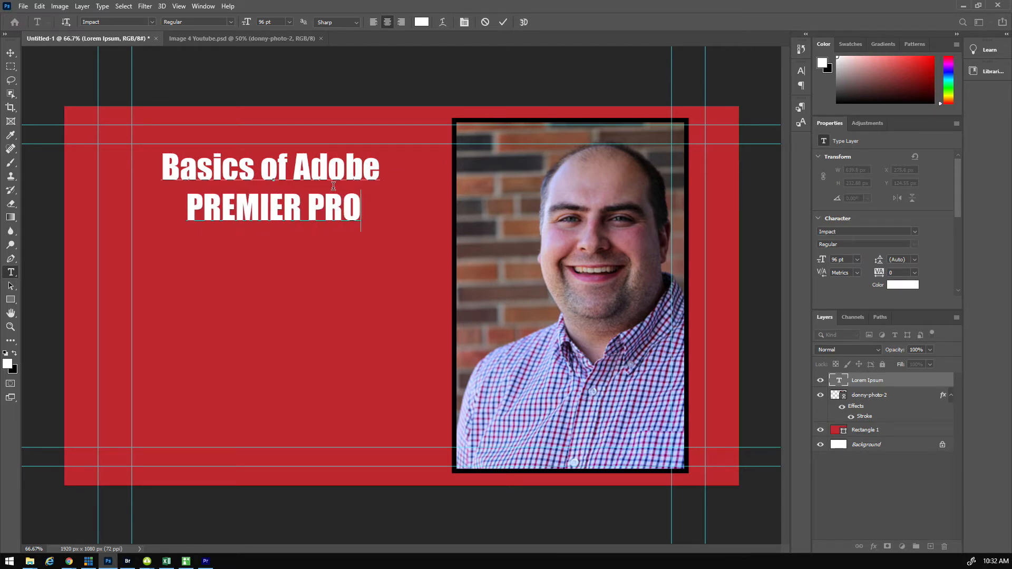
click(193, 213)
key(BackSpace)
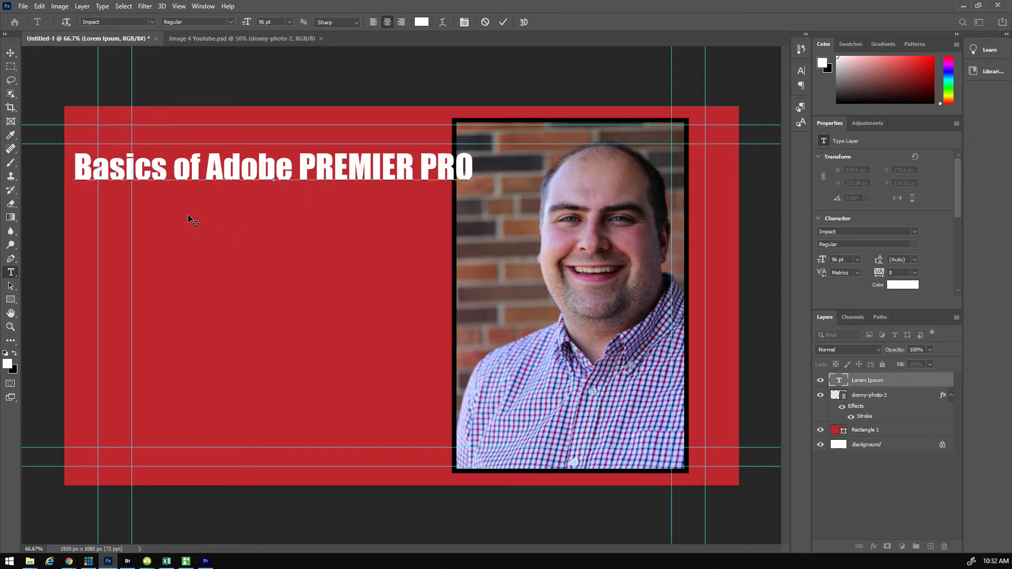
key(Return)
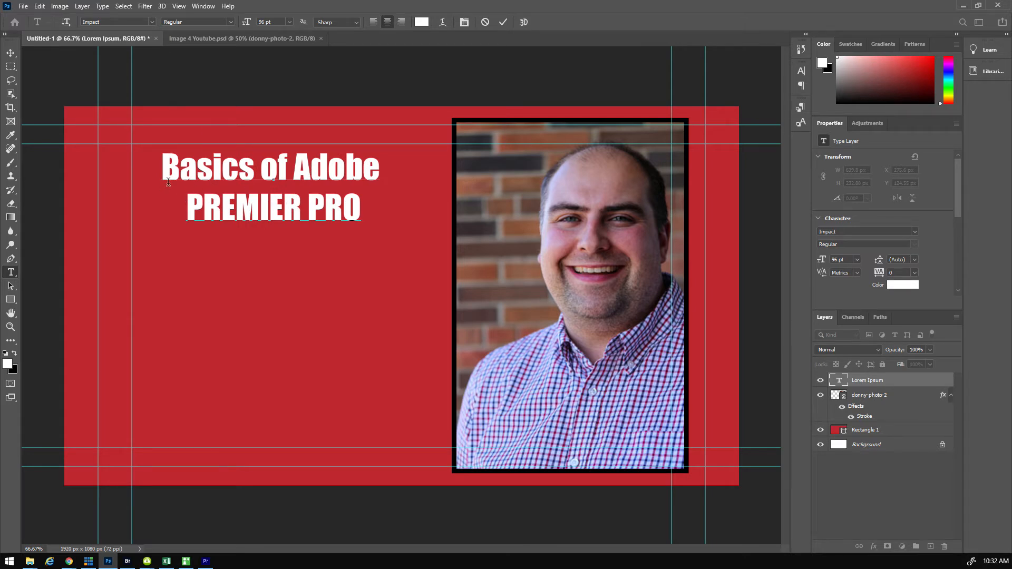
Try left alignment on the heading, restore centred alignment, and move the heading to about X 288 px, Y 113 px
drag(162, 167, 362, 218)
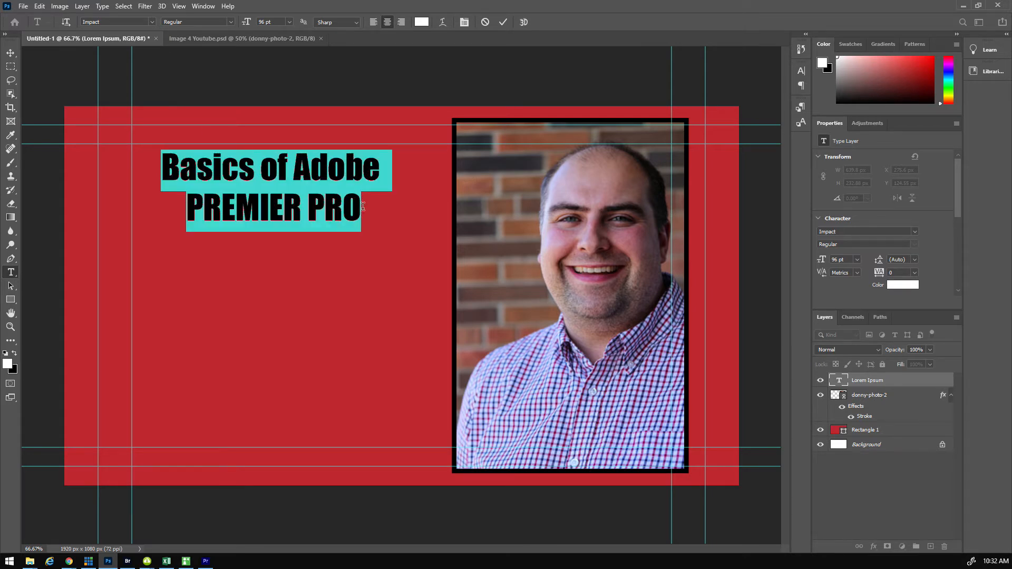
click(373, 22)
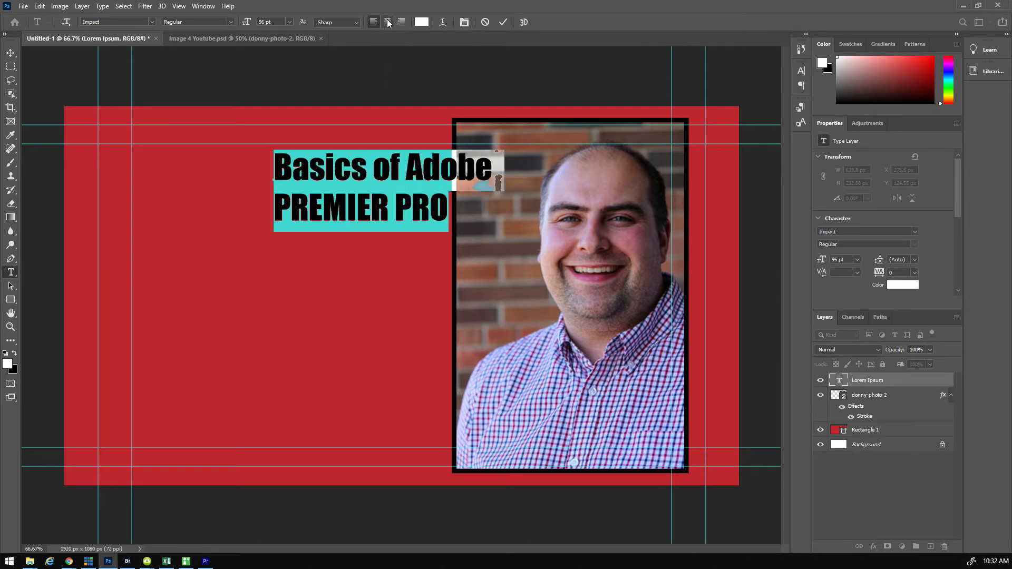
click(388, 23)
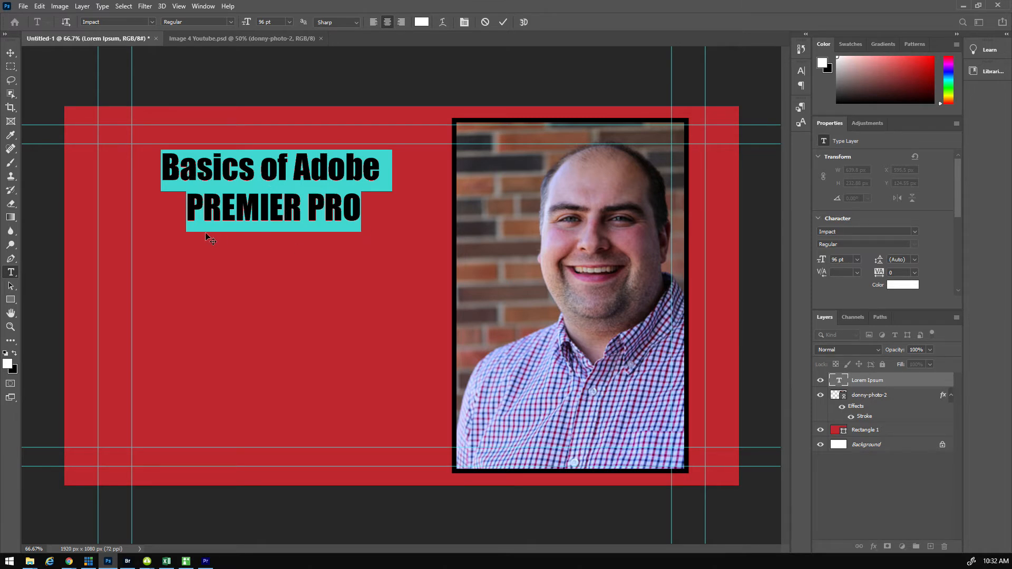
click(11, 53)
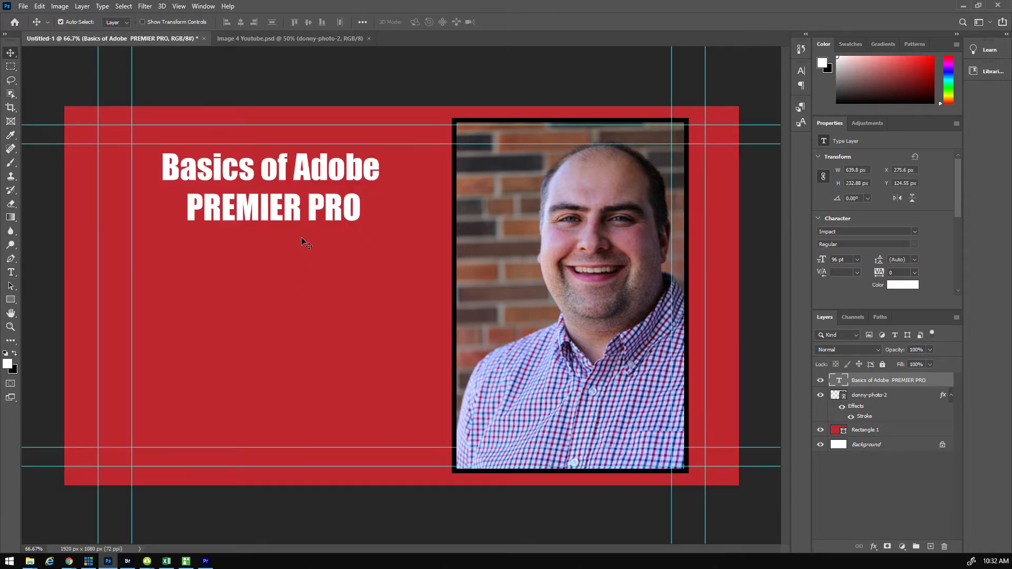
drag(288, 174, 288, 169)
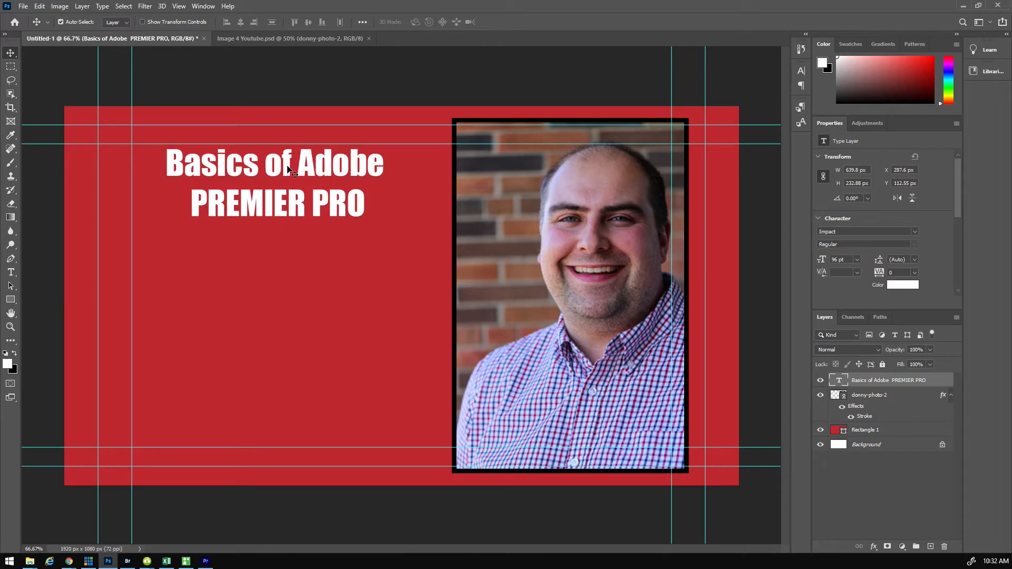
Add a second 96 pt placeholder text layer and centre it beneath the heading at about X 346 px, Y 421 px
click(10, 274)
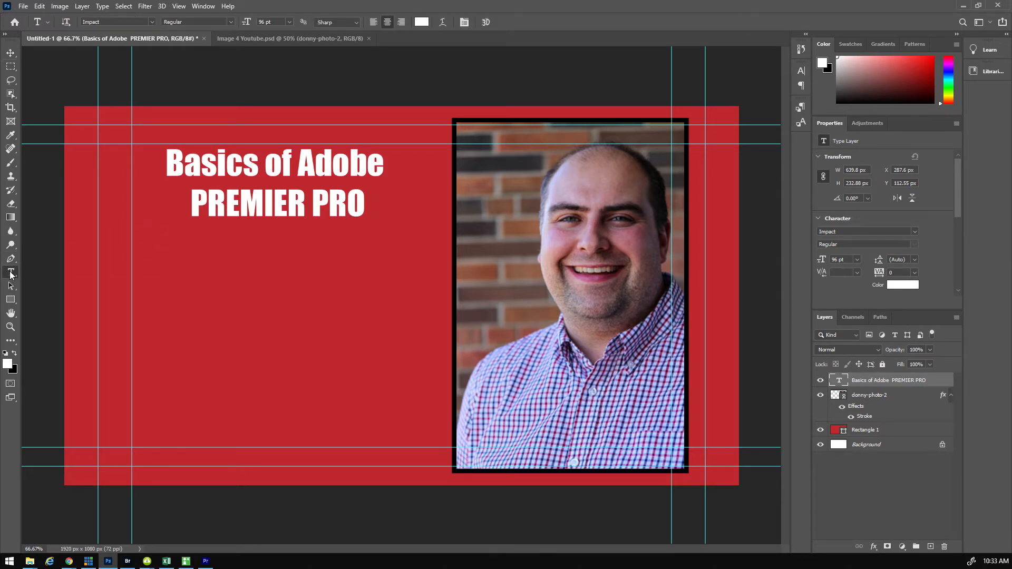
click(153, 268)
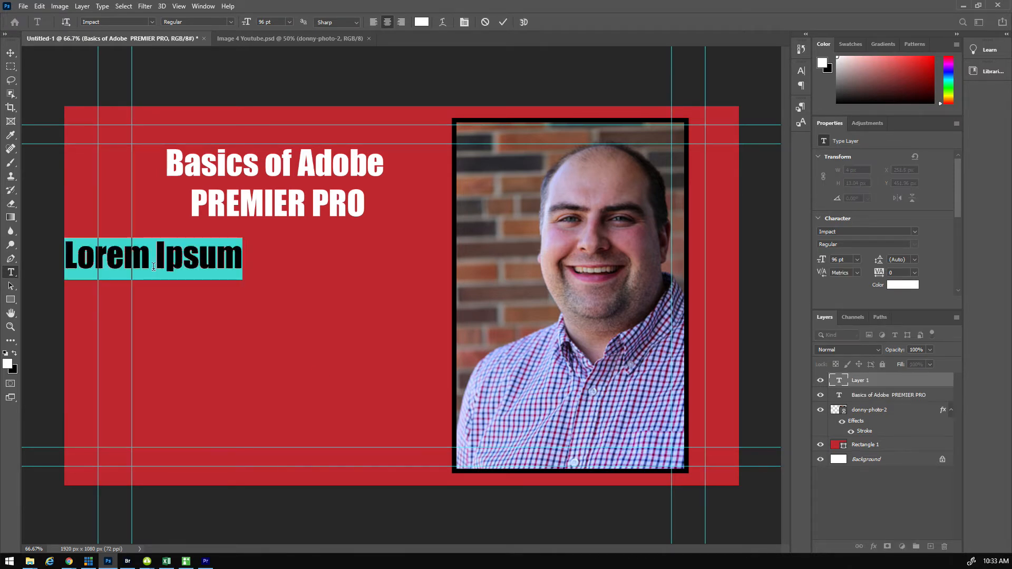
click(11, 53)
drag(161, 264, 283, 270)
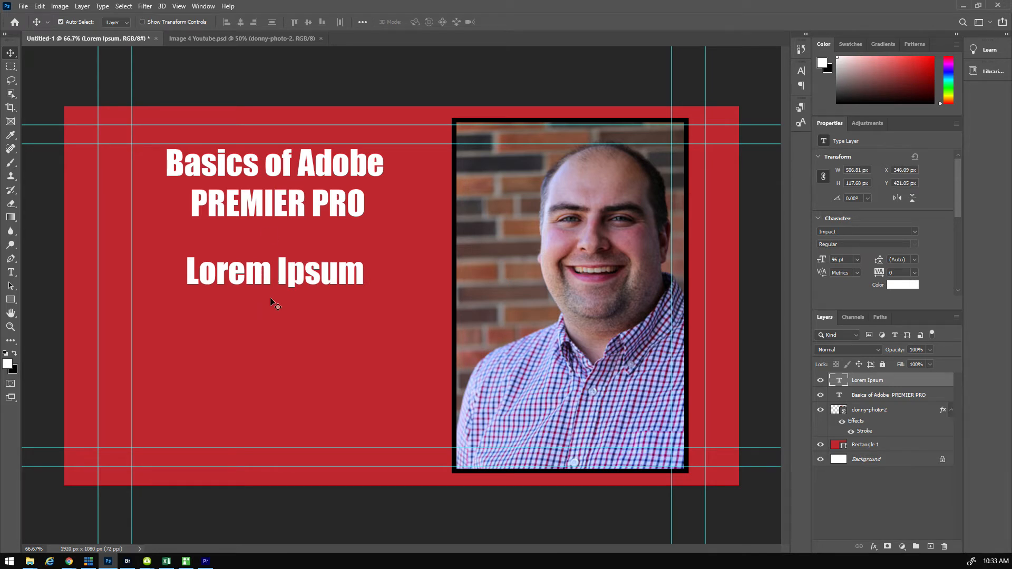
Replace the placeholder beneath the heading with the presenter's full name in capitals
double_click(839, 381)
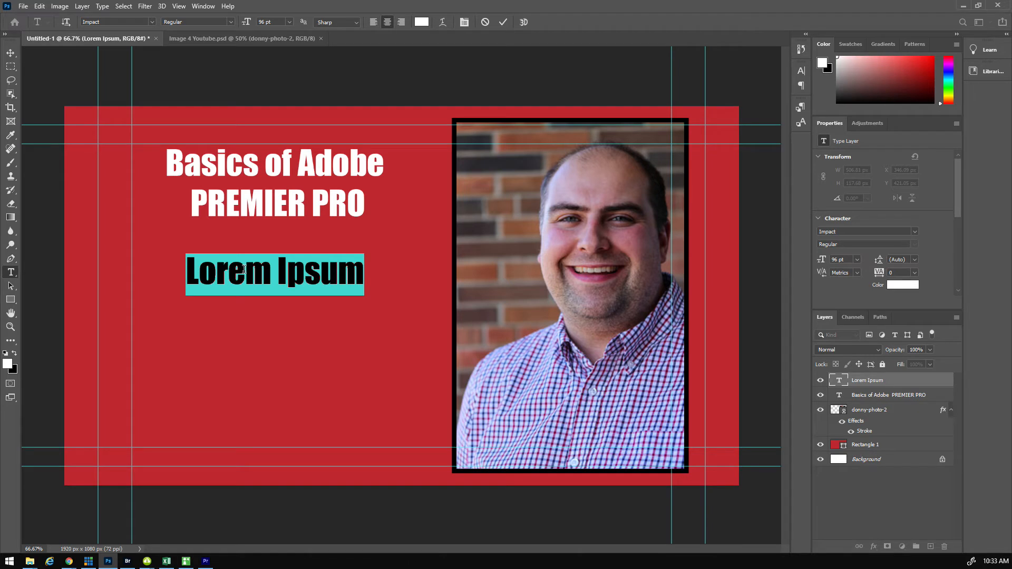
text(DONVO)
key(BackSpace)
key(BackSpace)
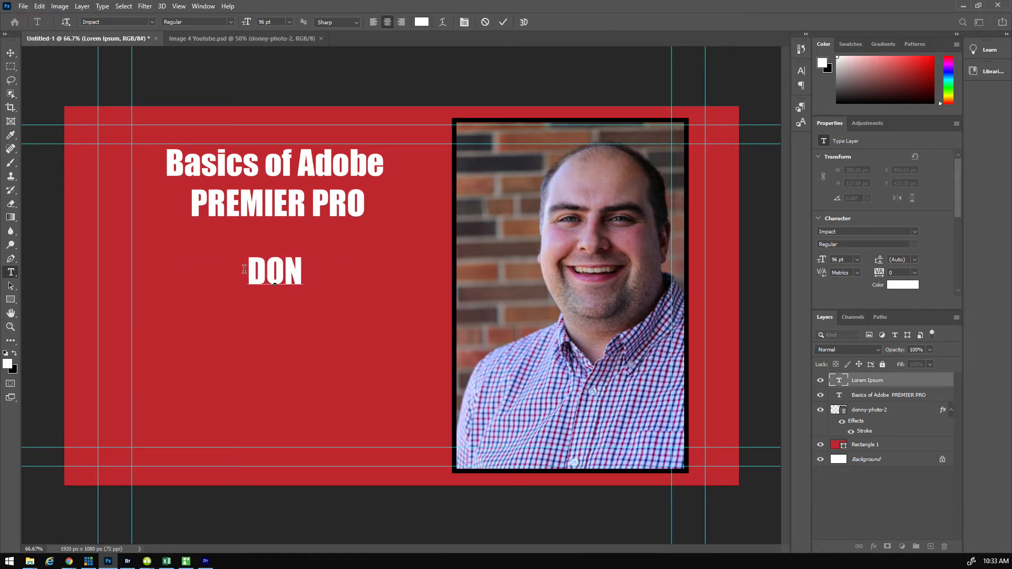
text(OVAN)
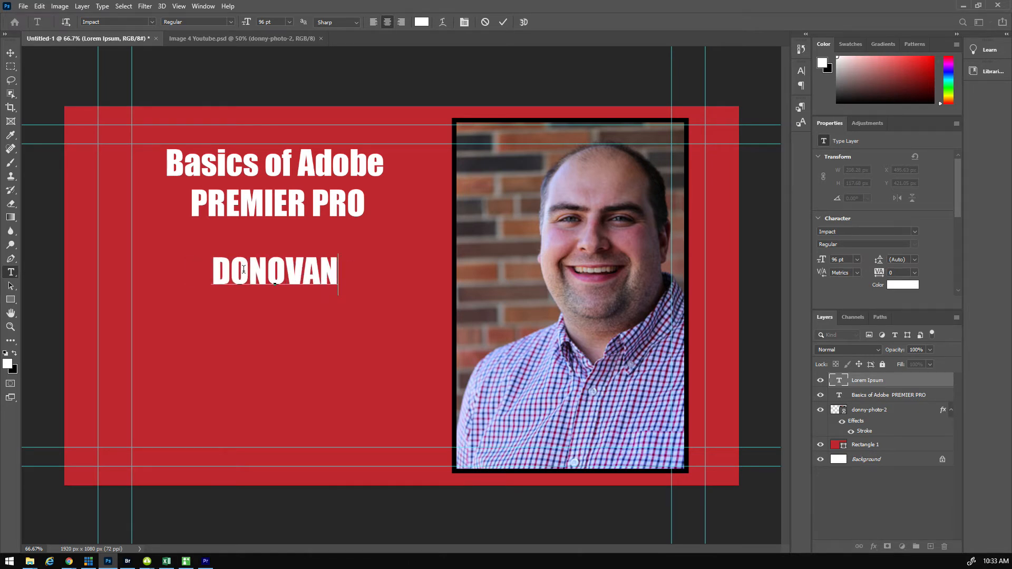
text( WRIGHT)
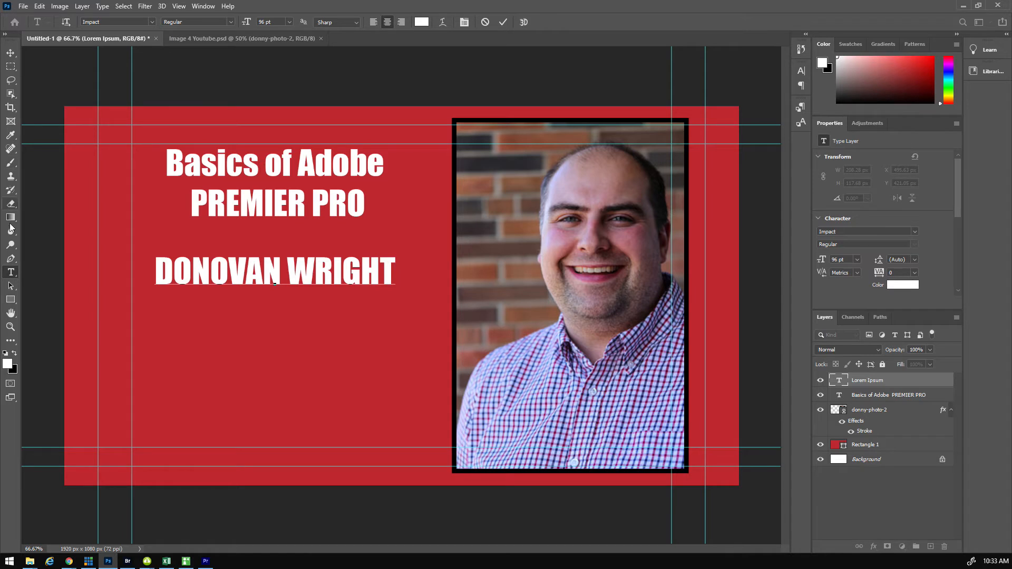
Add a third 96 pt text layer below the presenter's name, reading "TEACHER"
click(11, 258)
click(11, 273)
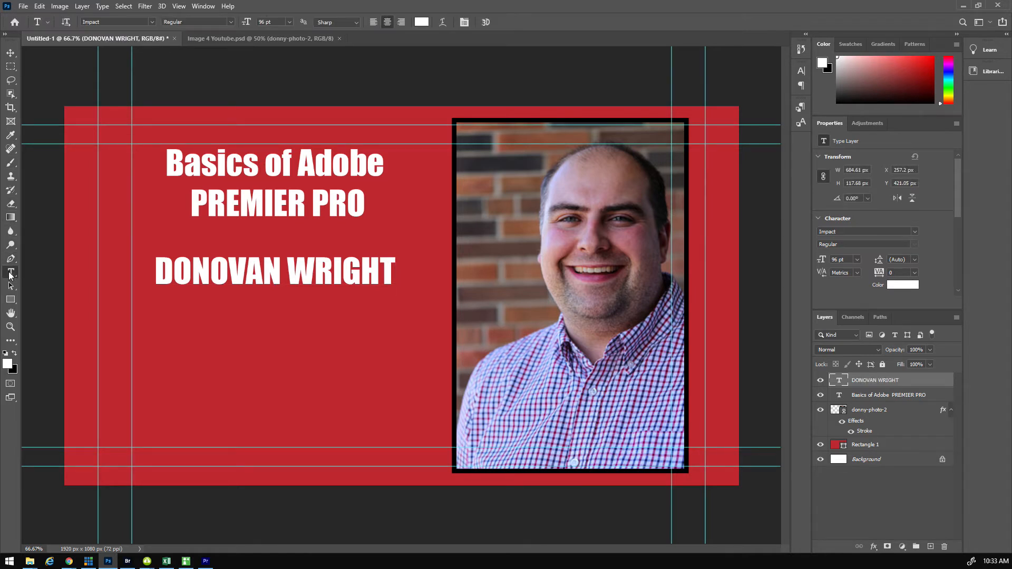
click(161, 360)
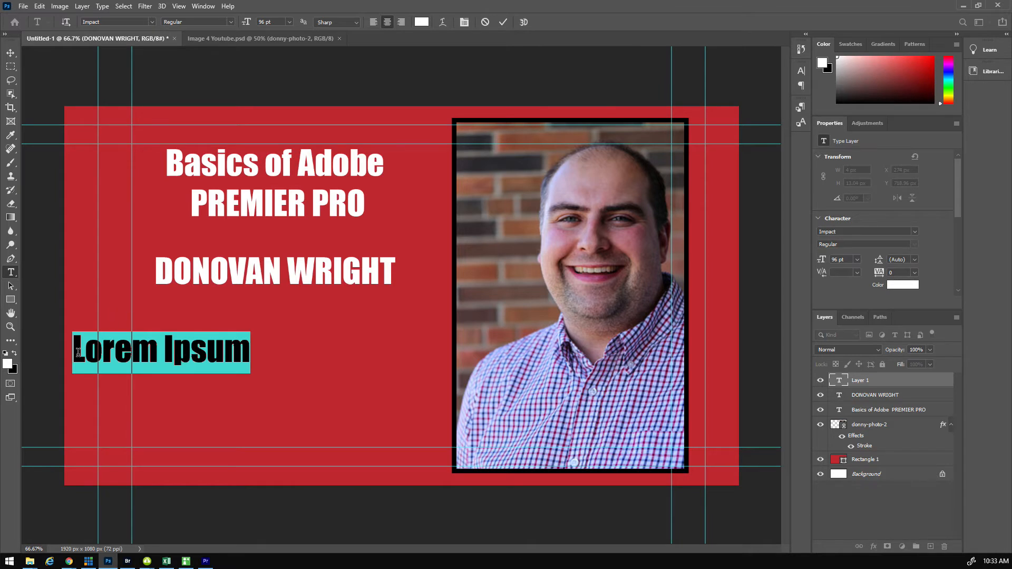
drag(77, 352, 289, 364)
text(Te)
key(BackSpace)
text(EACHER)
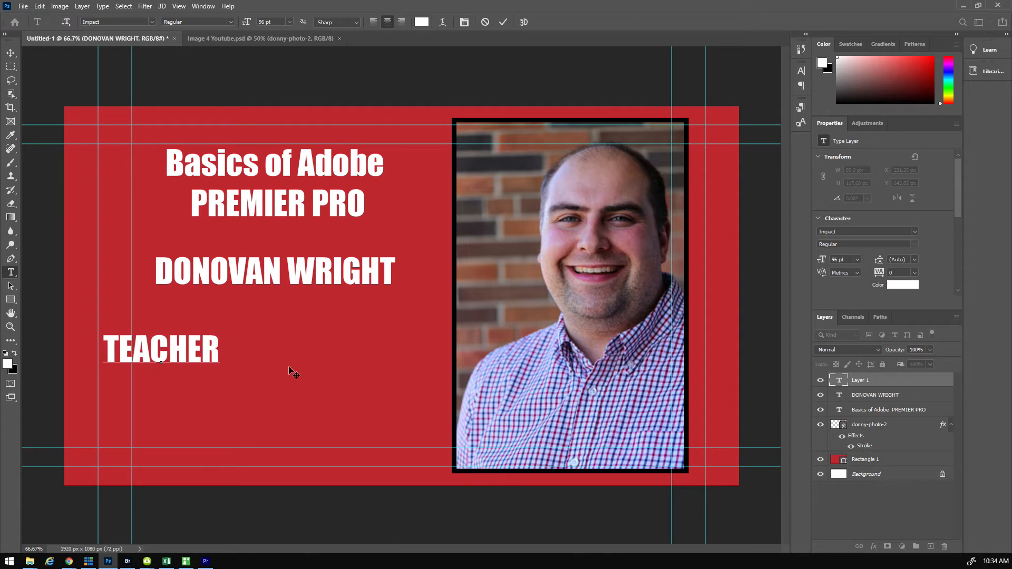
Add a second line reading "Jasper Place High School" under "TEACHER" and commit the text
key(Return)
text(Jasper )
text(Place High)
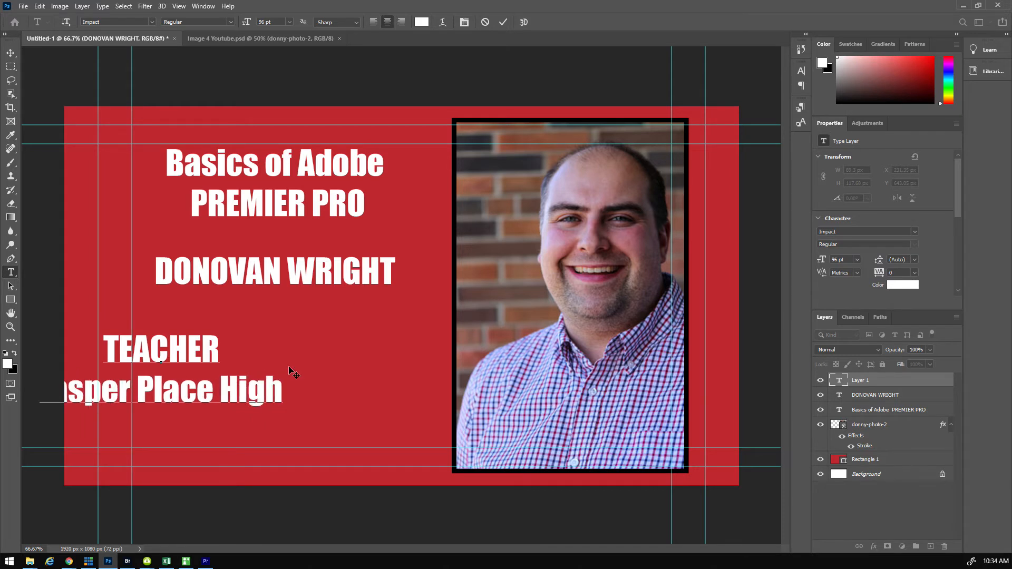
text( SCH)
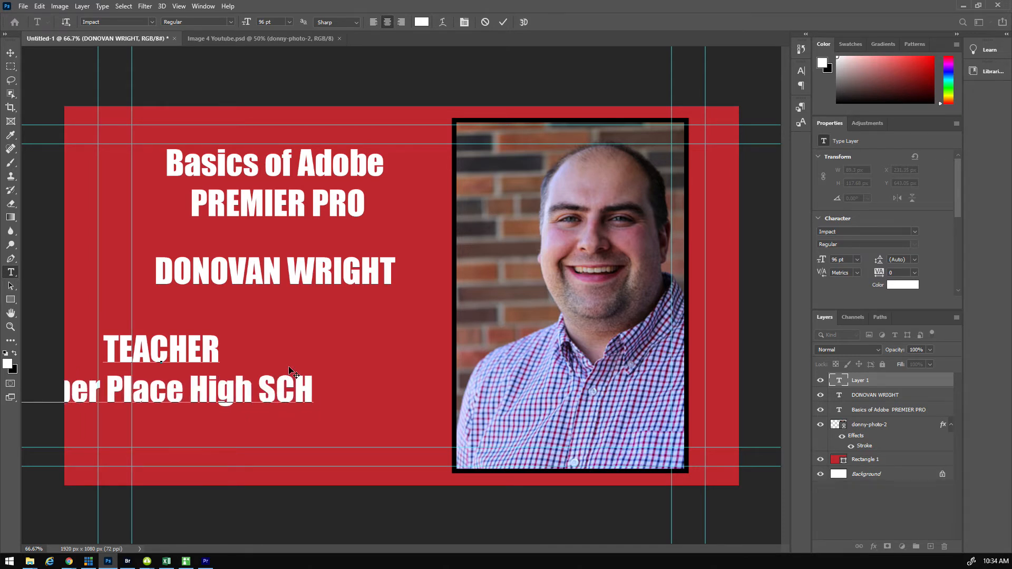
key(BackSpace)
key(BackSpace)
text(chool)
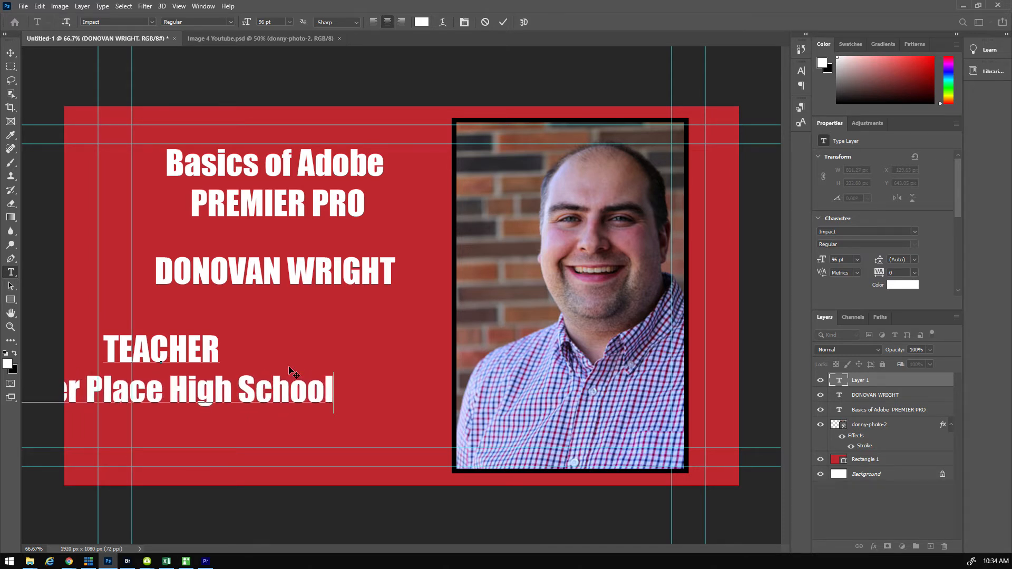
click(11, 53)
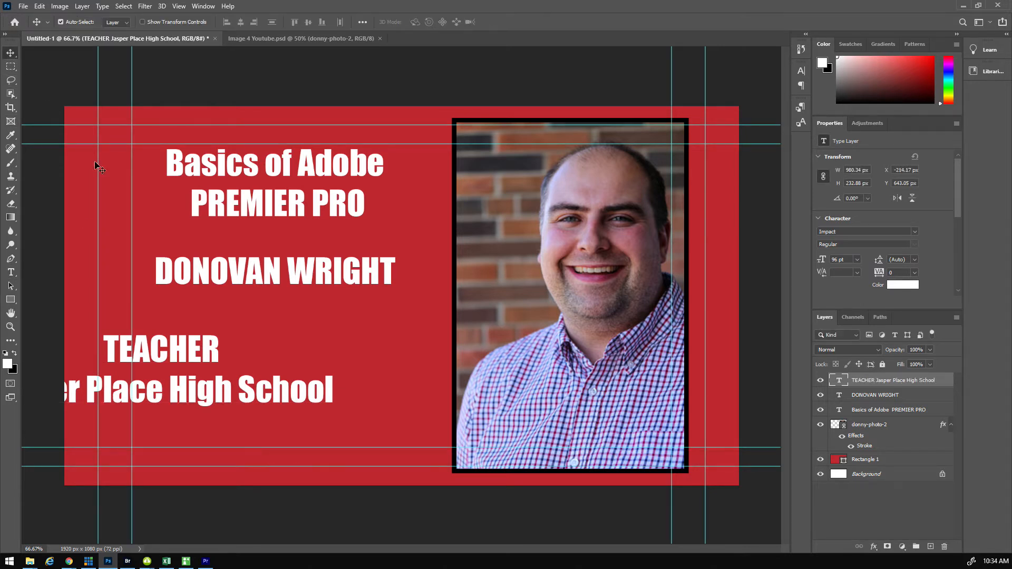
Centre the "TEACHER" text layer beneath the presenter's name and set its "Jasper Place High School" line to 76 pt
drag(189, 349, 296, 354)
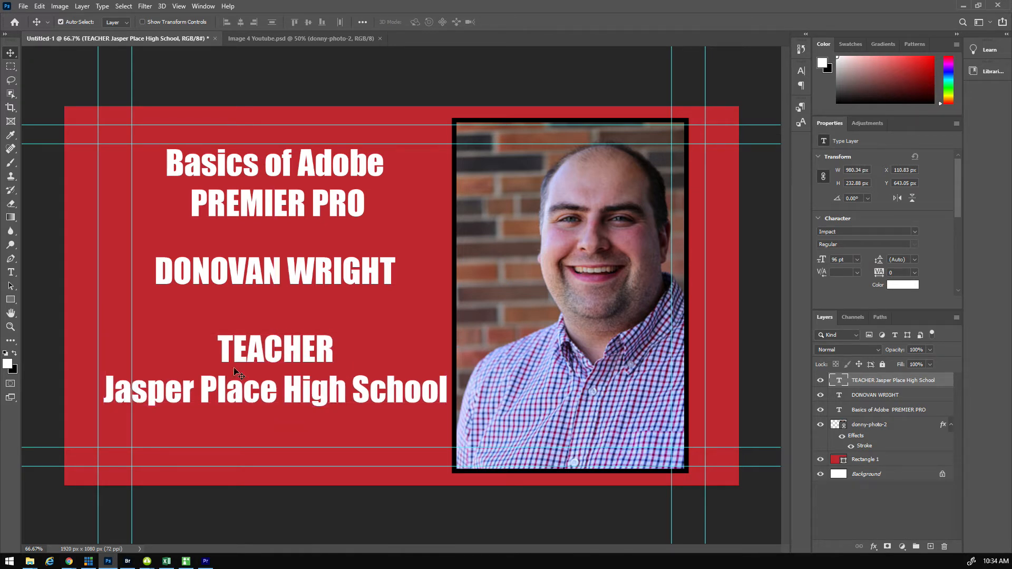
click(11, 274)
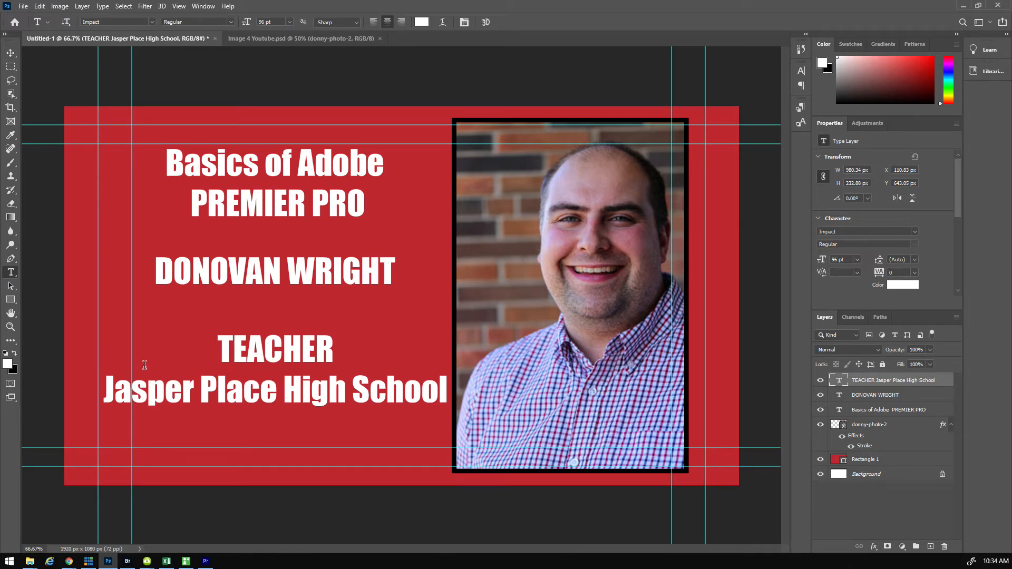
drag(106, 388, 439, 391)
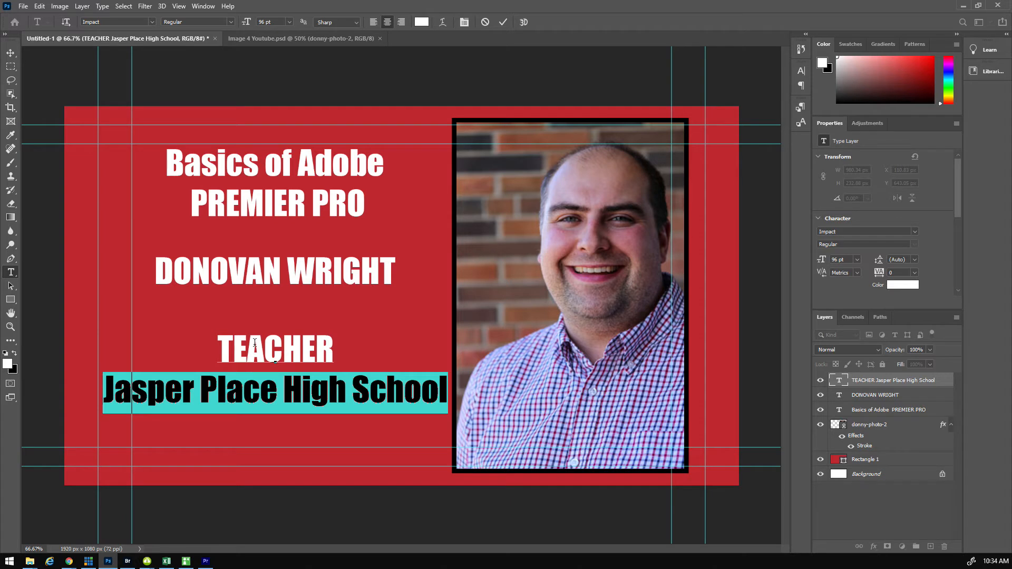
drag(246, 22, 237, 28)
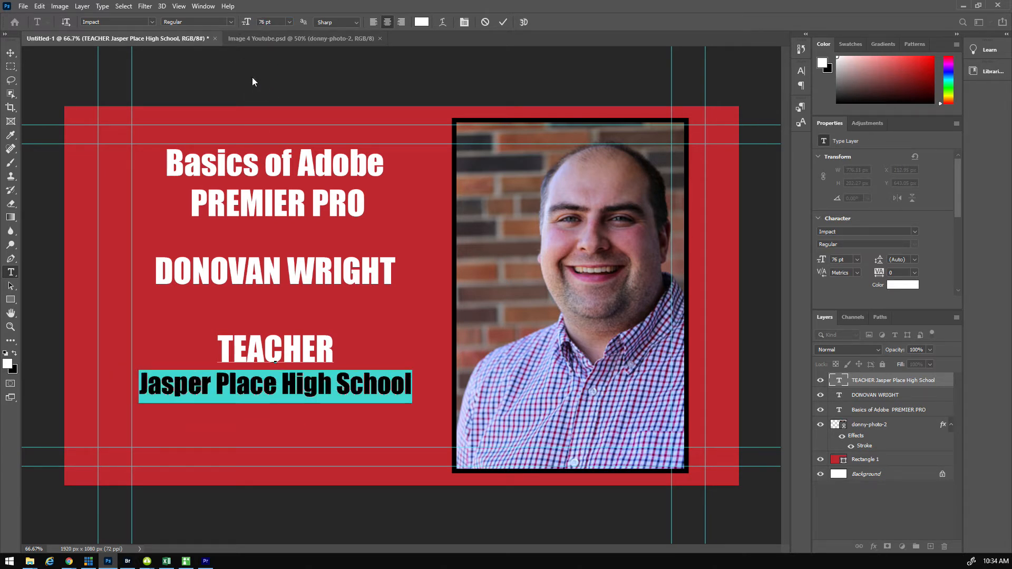
click(232, 78)
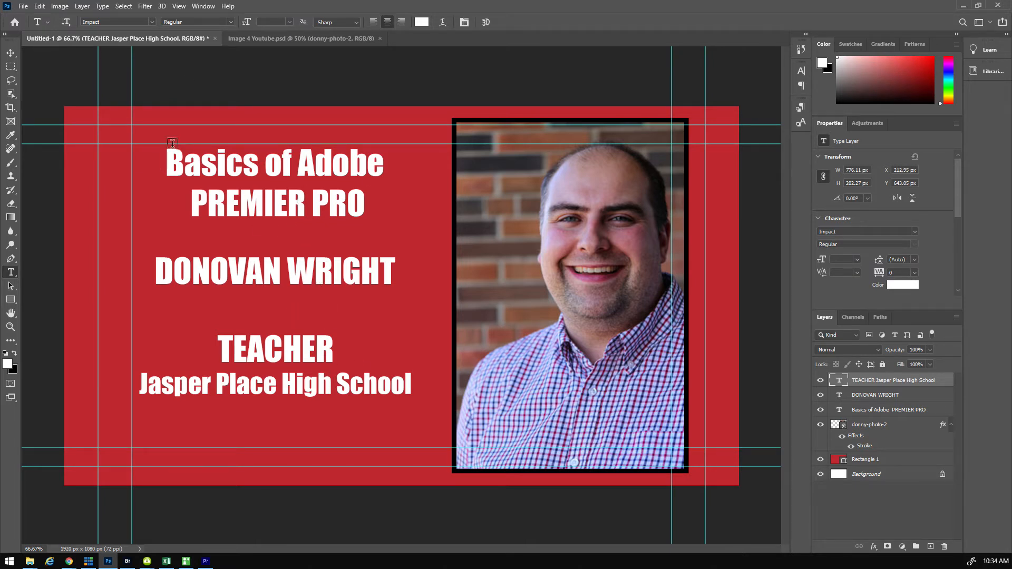
Lower the "TEACHER" text layer and the presenter's name, placing the name at about X 255 px, Y 474 px
click(11, 53)
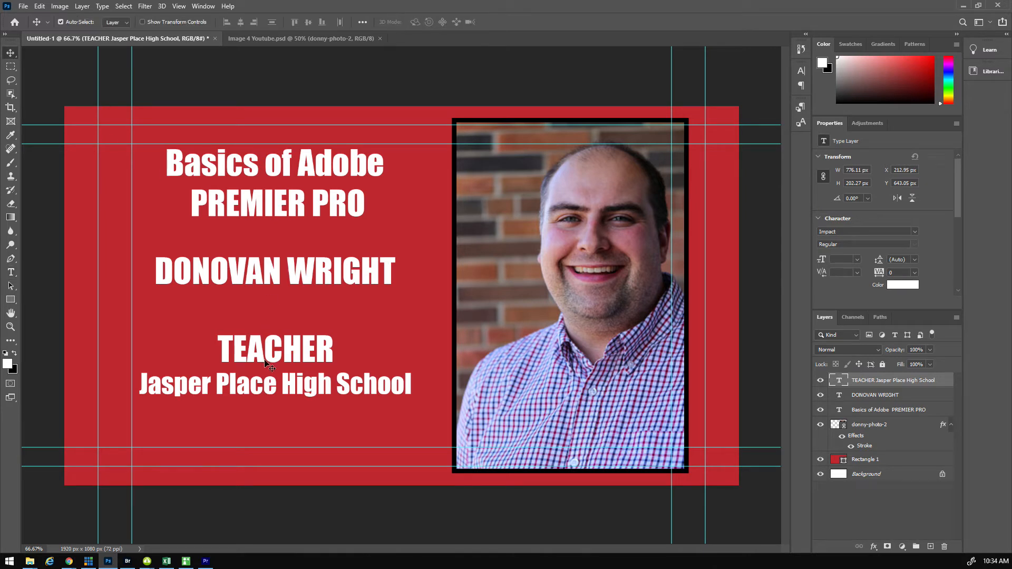
drag(270, 350, 272, 379)
drag(276, 267, 276, 288)
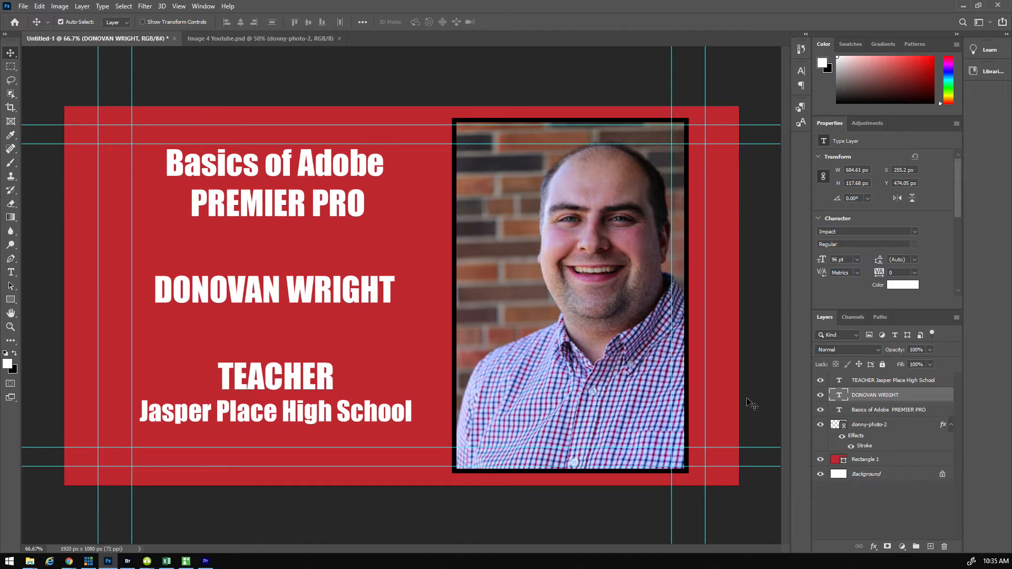
Start saving the title graphic under a new name and browse to the Video folder inside Covid Block 1 on drive F
click(24, 6)
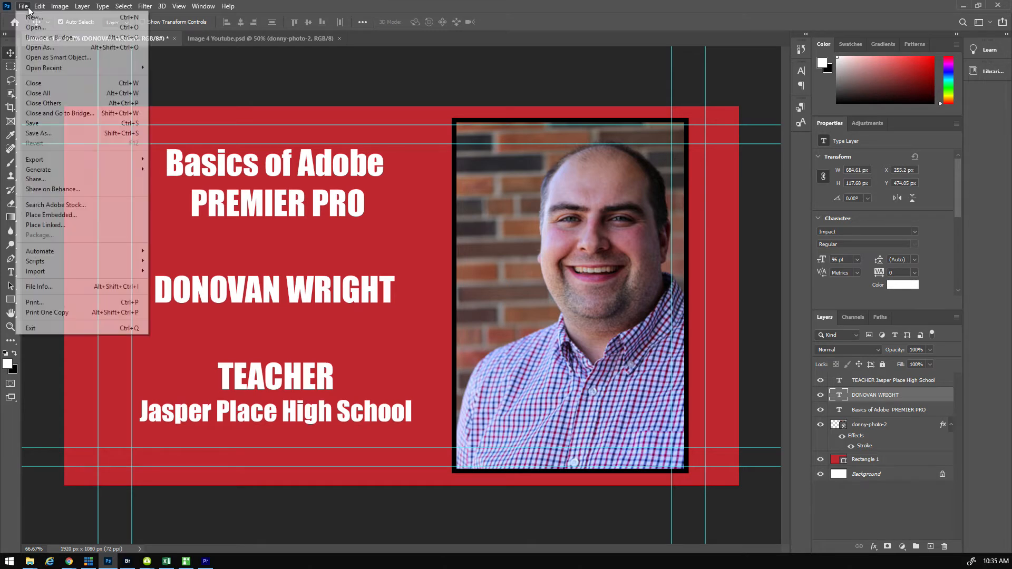
click(49, 136)
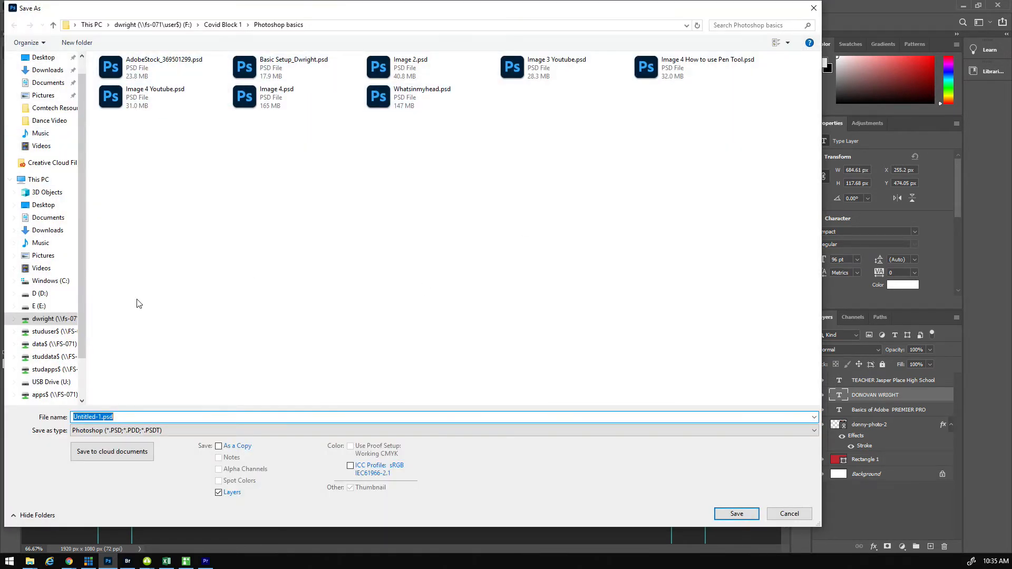
click(47, 322)
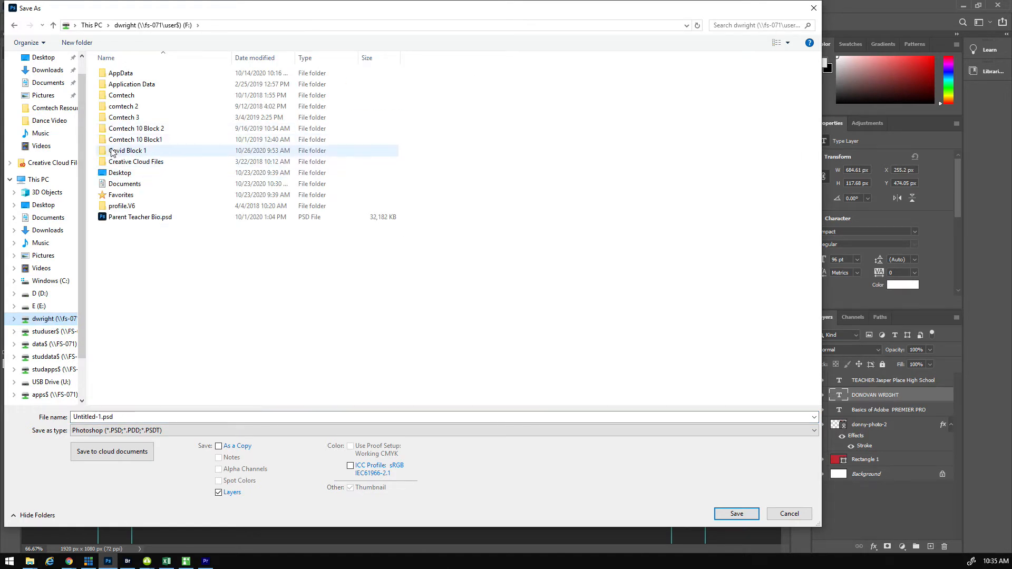
double_click(112, 152)
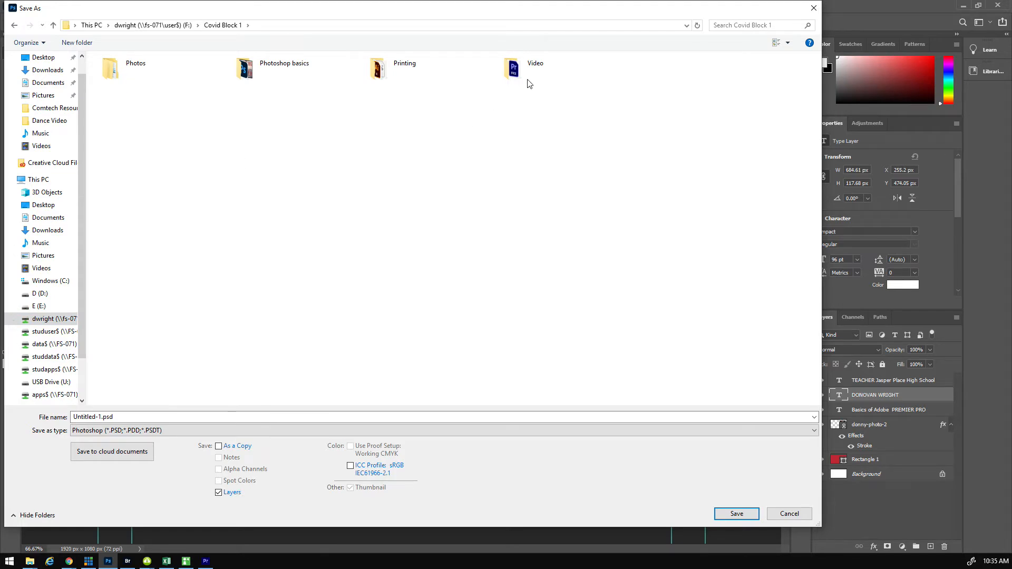
double_click(517, 70)
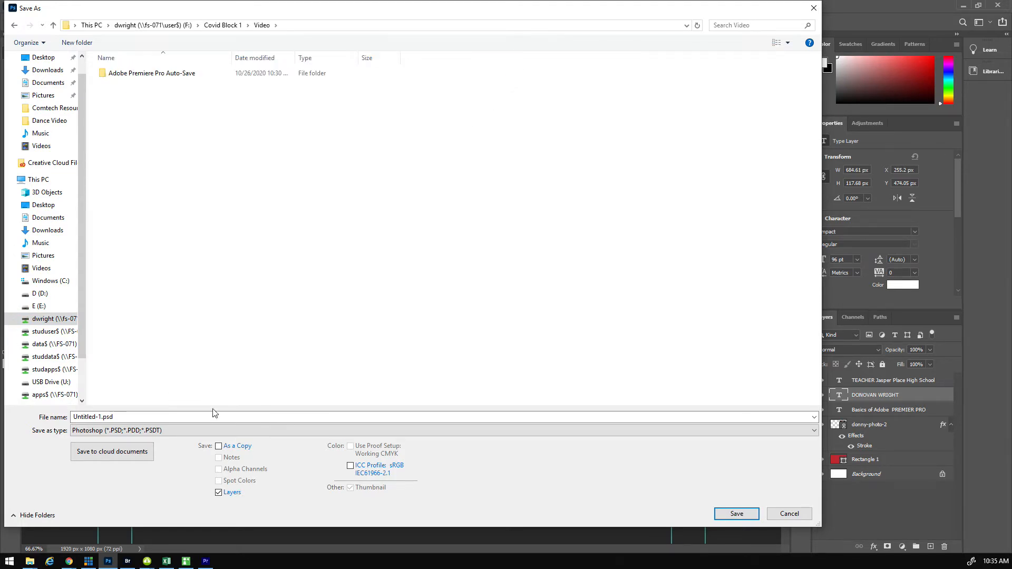
Name the file "Title Screen.psd" and save it in Photoshop format with Maximize Compatibility on
click(103, 420)
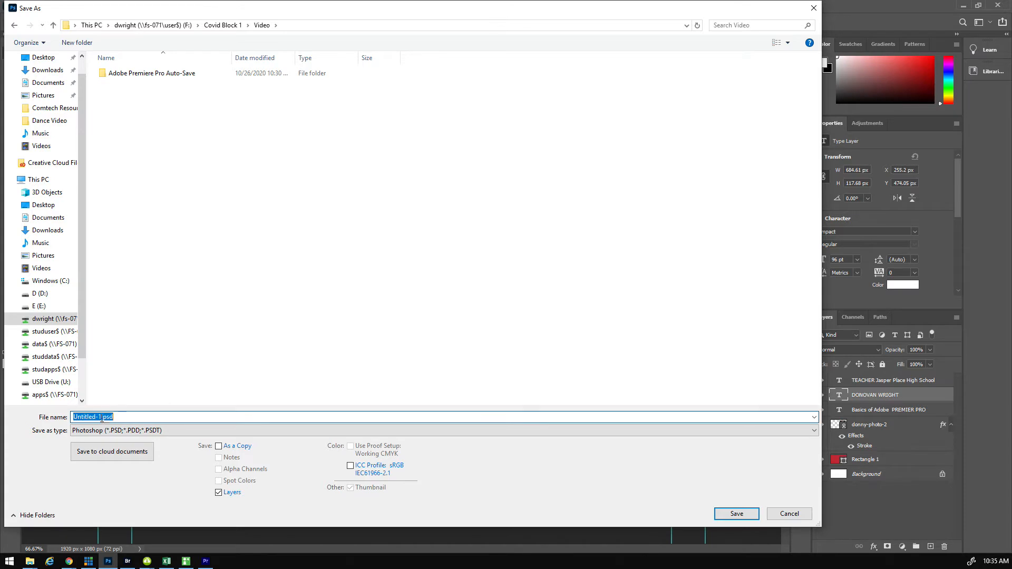
drag(102, 418, 68, 416)
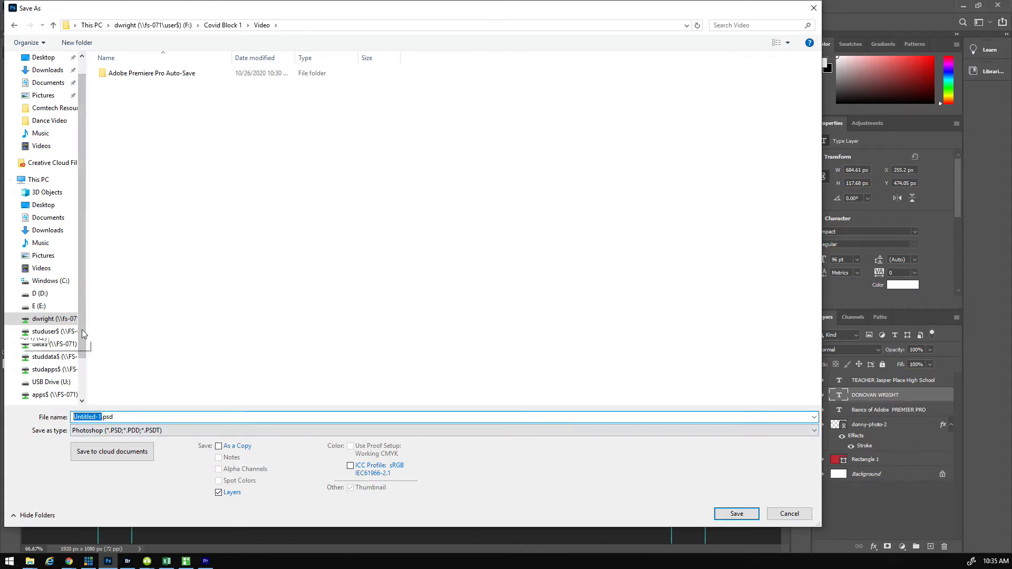
text(Title SCree)
key(BackSpace)
key(BackSpace)
key(BackSpace)
key(BackSpace)
text(creen)
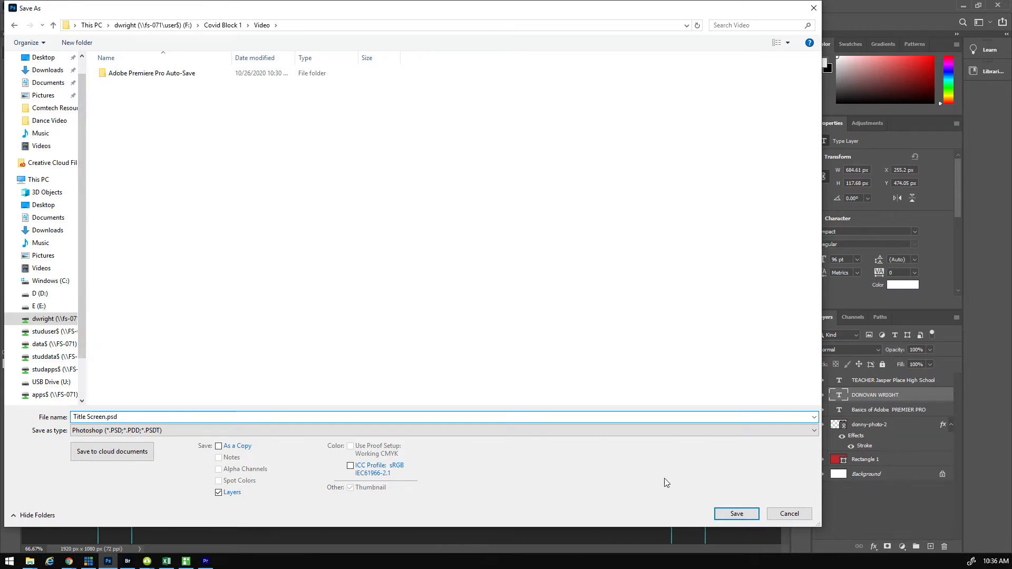
click(737, 514)
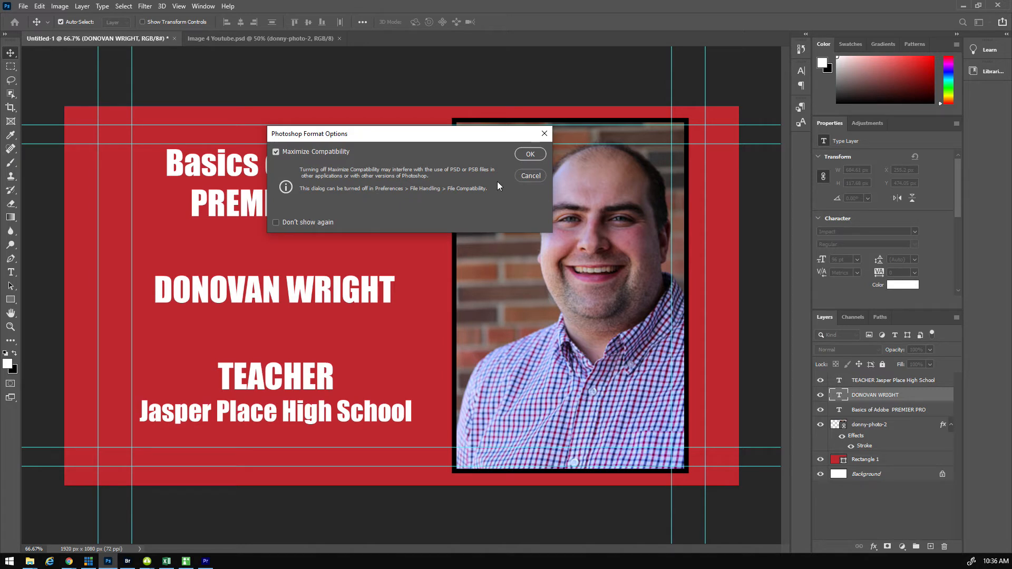
click(534, 154)
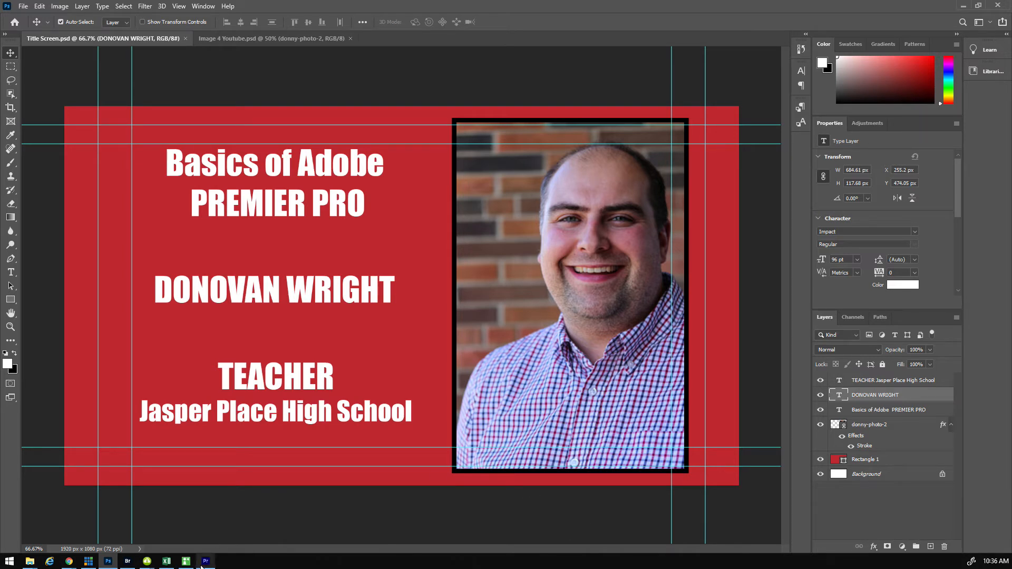
Switch to Premiere Pro and start a media import into the open test video project
mouse_move(202, 567)
click(205, 562)
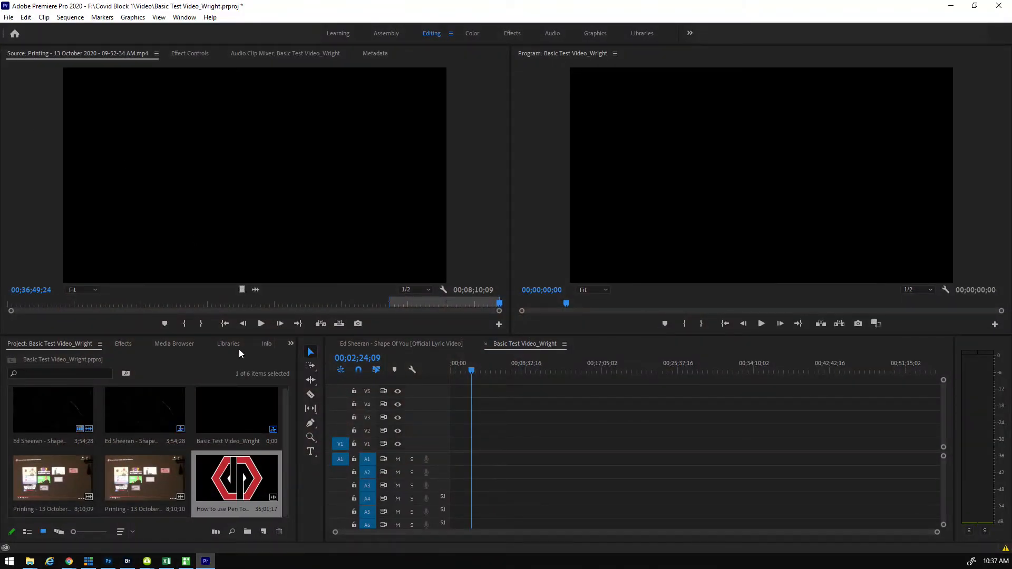
drag(286, 469, 285, 445)
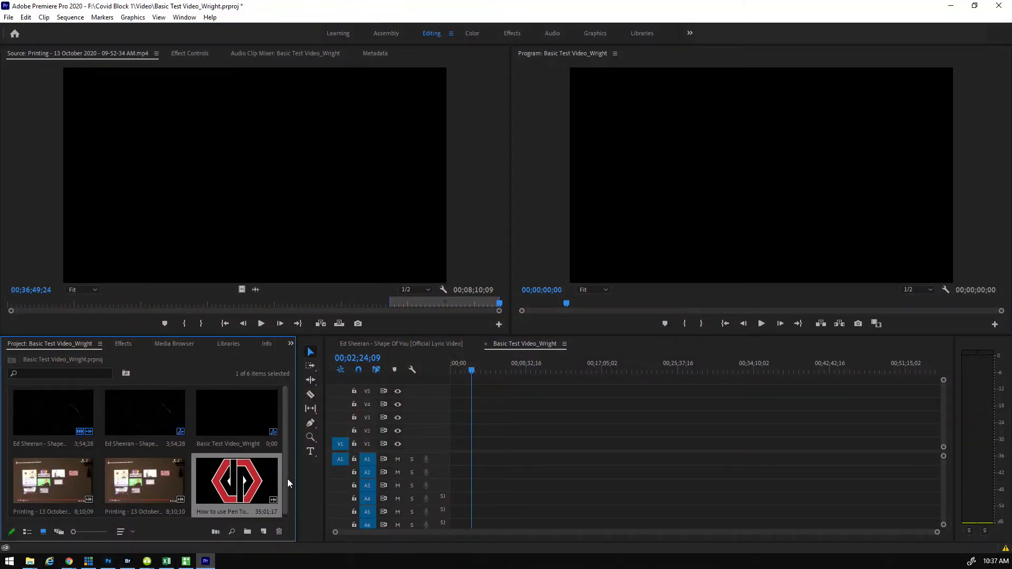
scroll(288, 483, down, 1)
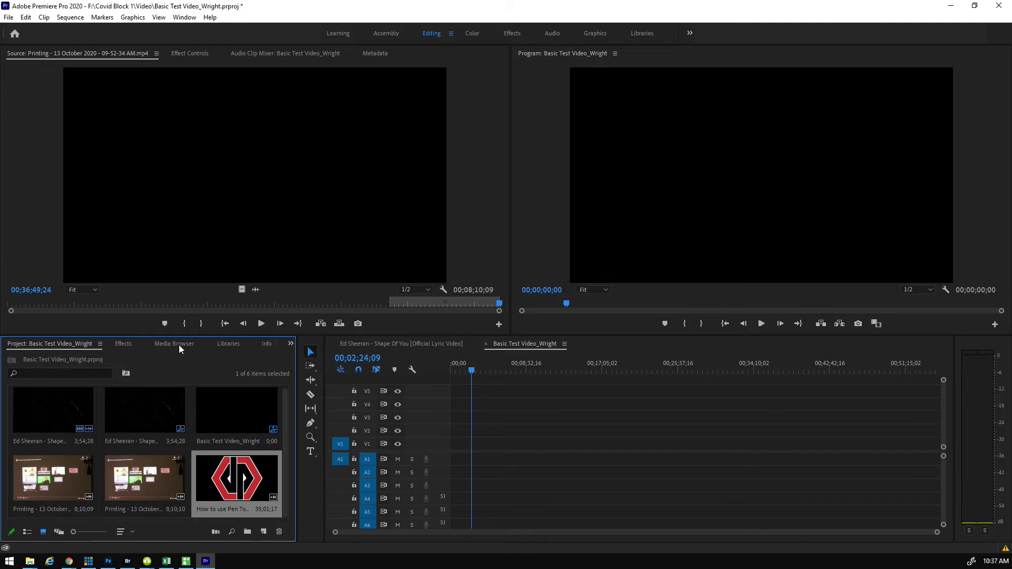
click(8, 18)
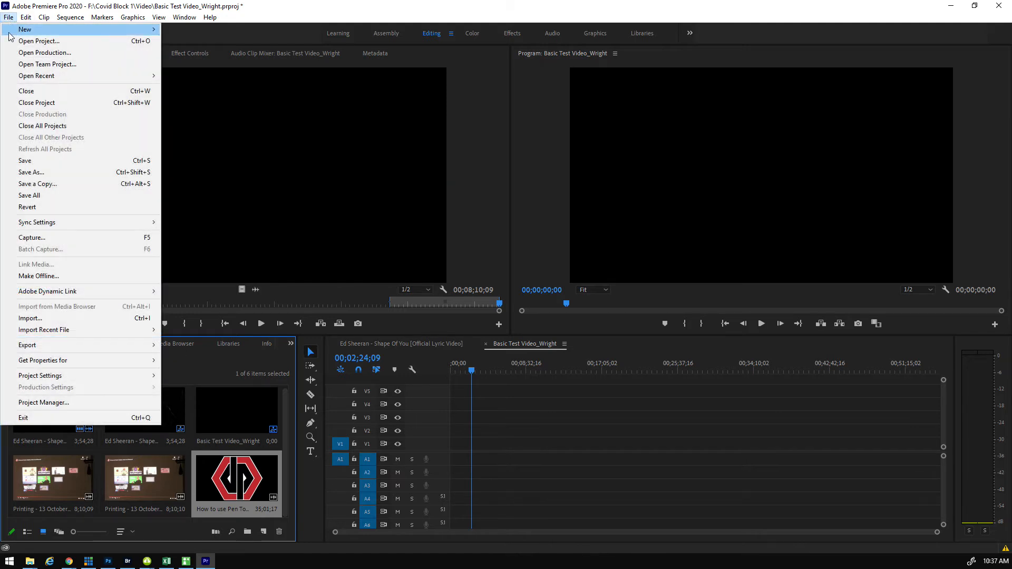
click(35, 319)
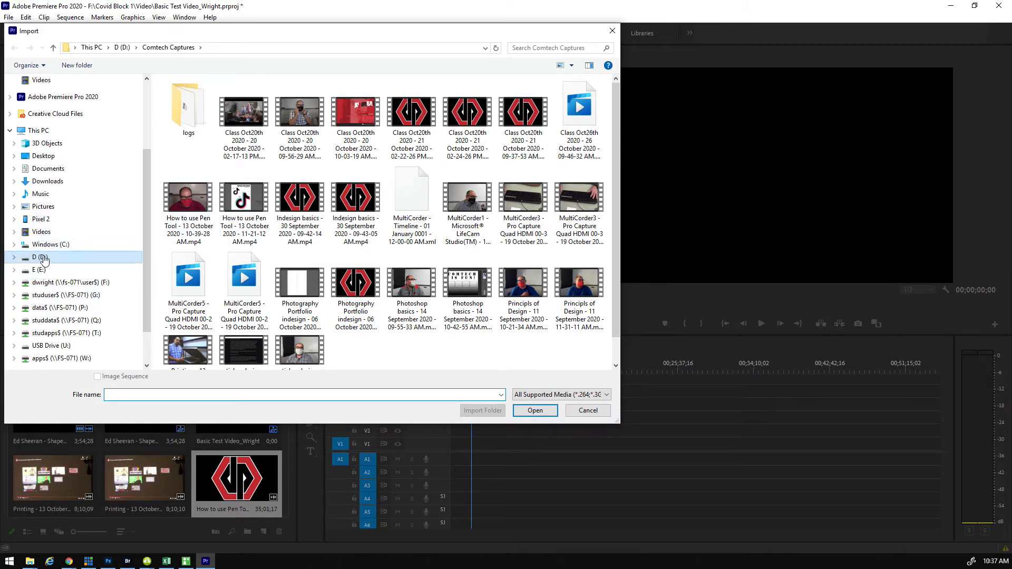
Choose "Title Screen.psd" from the Video folder inside Covid Block 1 on drive F for import
click(75, 285)
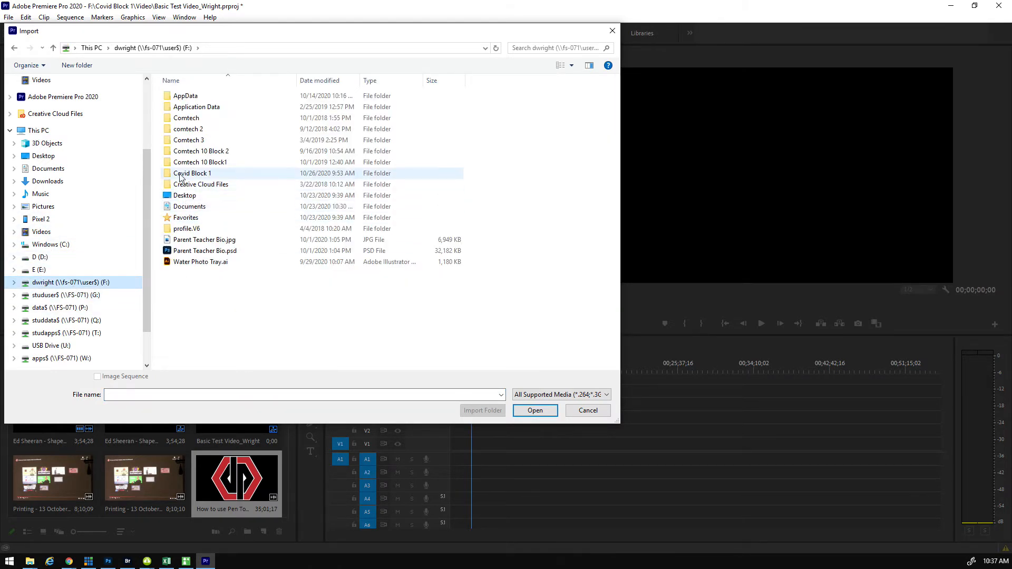
click(182, 177)
double_click(182, 177)
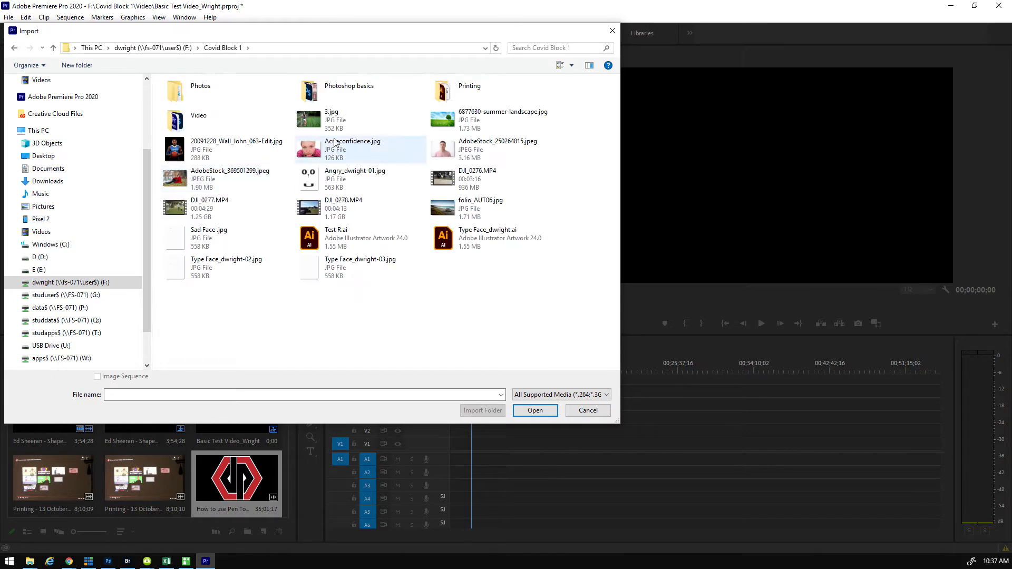
double_click(194, 121)
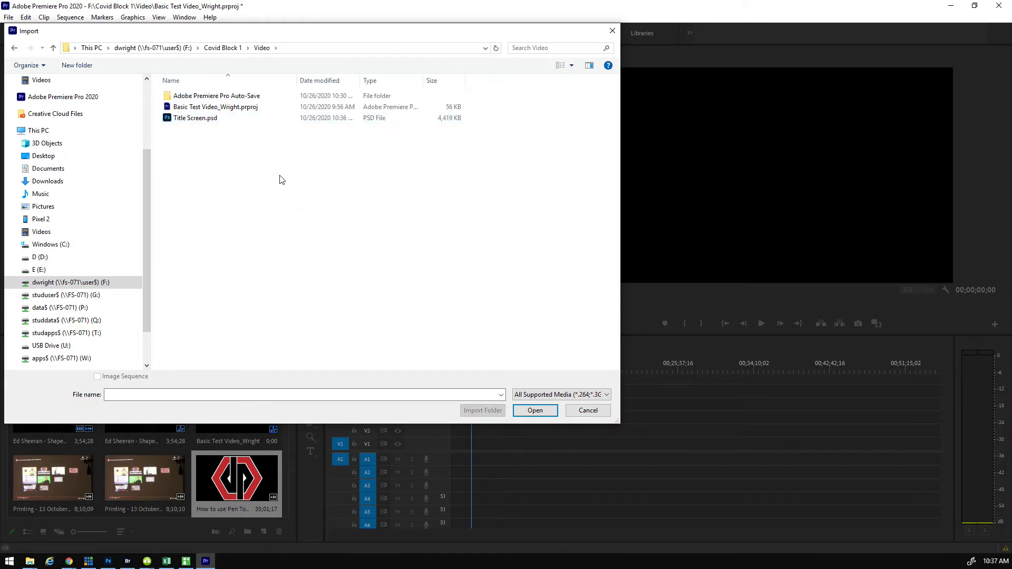
click(181, 118)
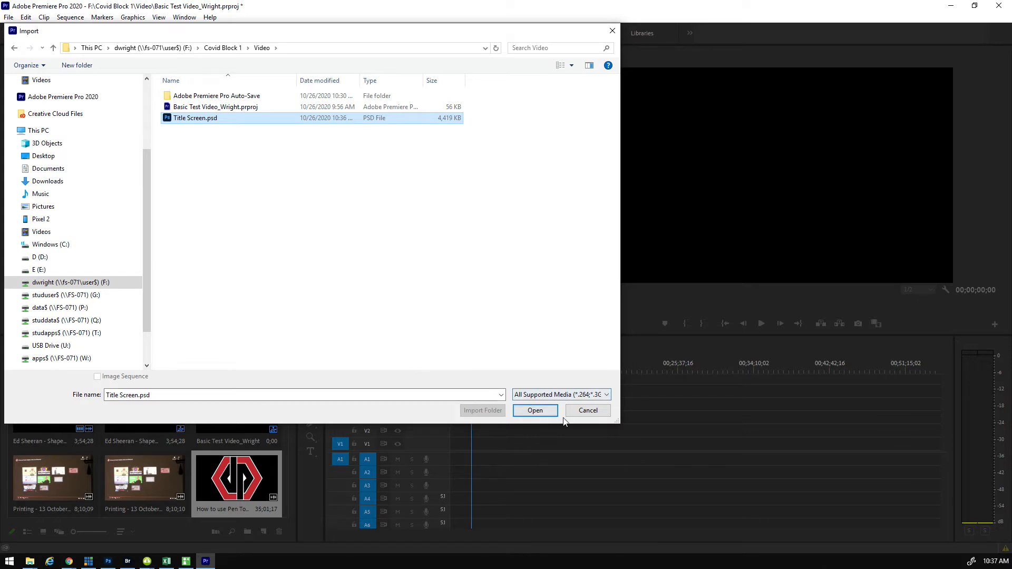
click(546, 411)
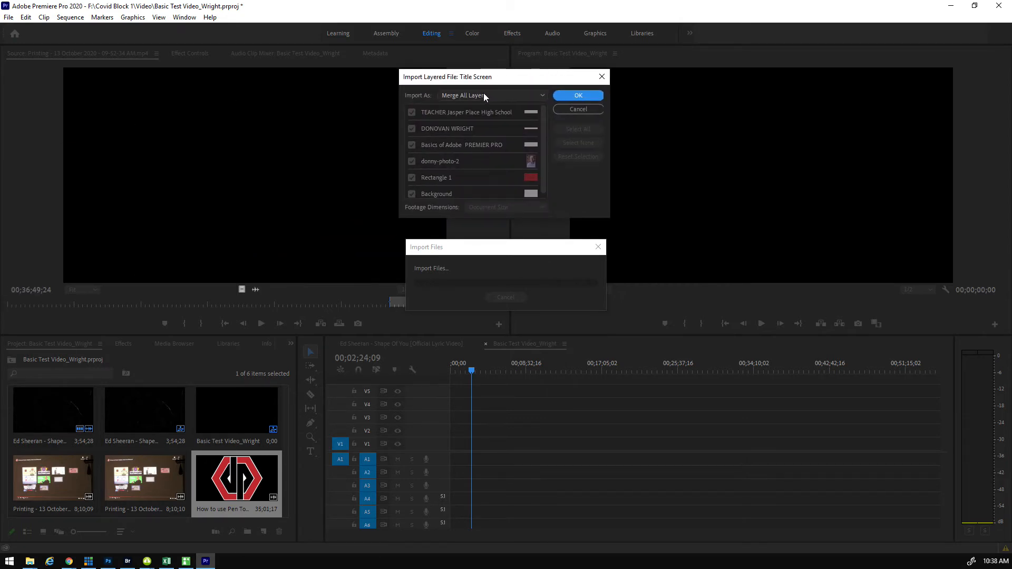
Set the layered file to import as Individual Layers with Document Size footage dimensions, enlarging the dialog to show every layer
click(540, 96)
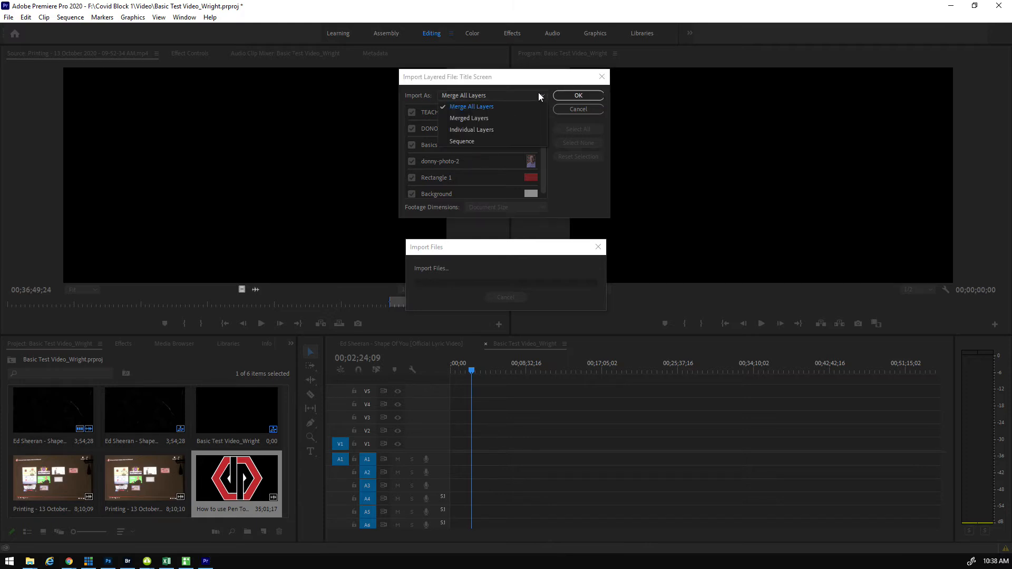
click(449, 129)
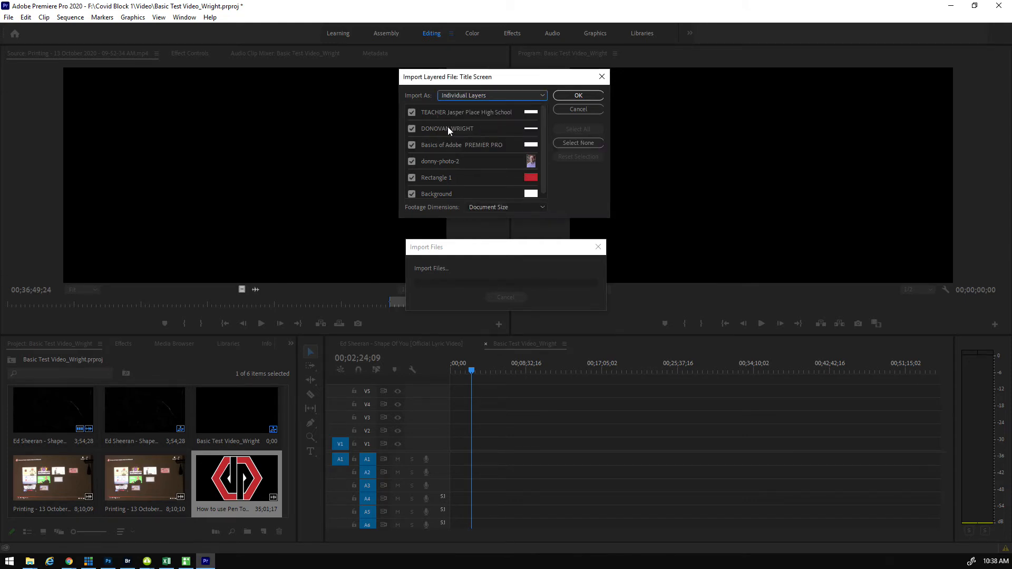
drag(610, 218, 700, 286)
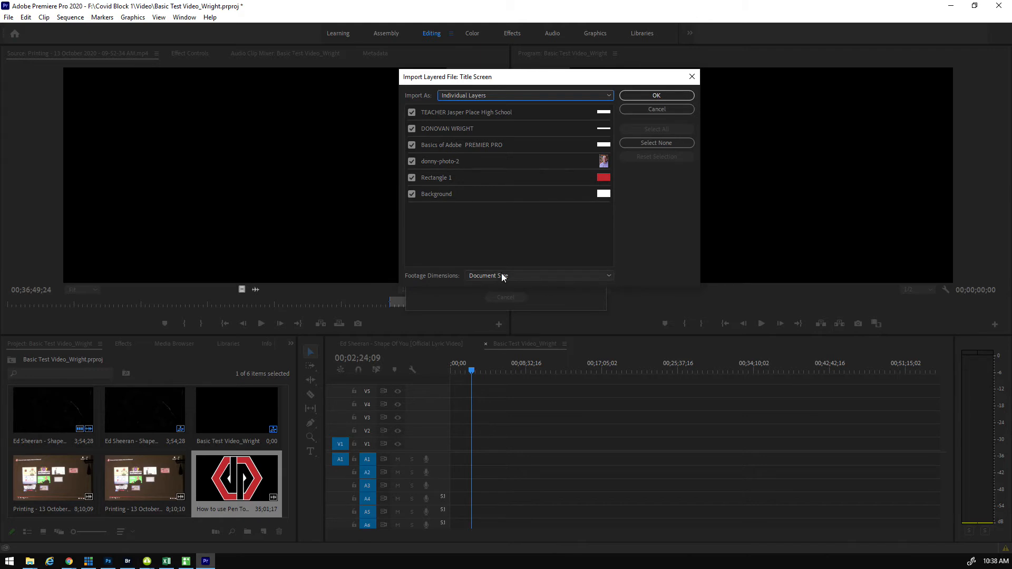
click(489, 275)
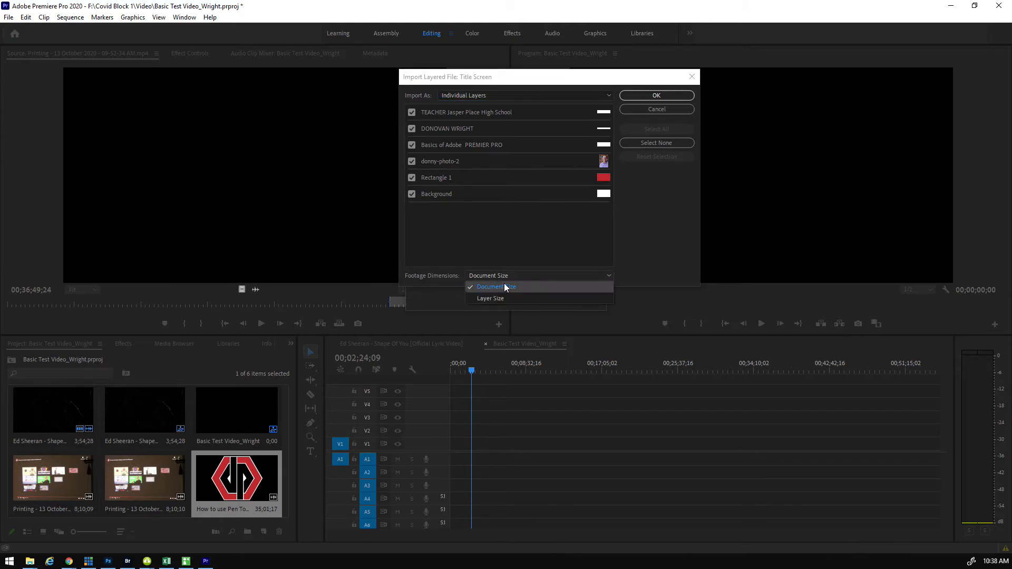
click(498, 287)
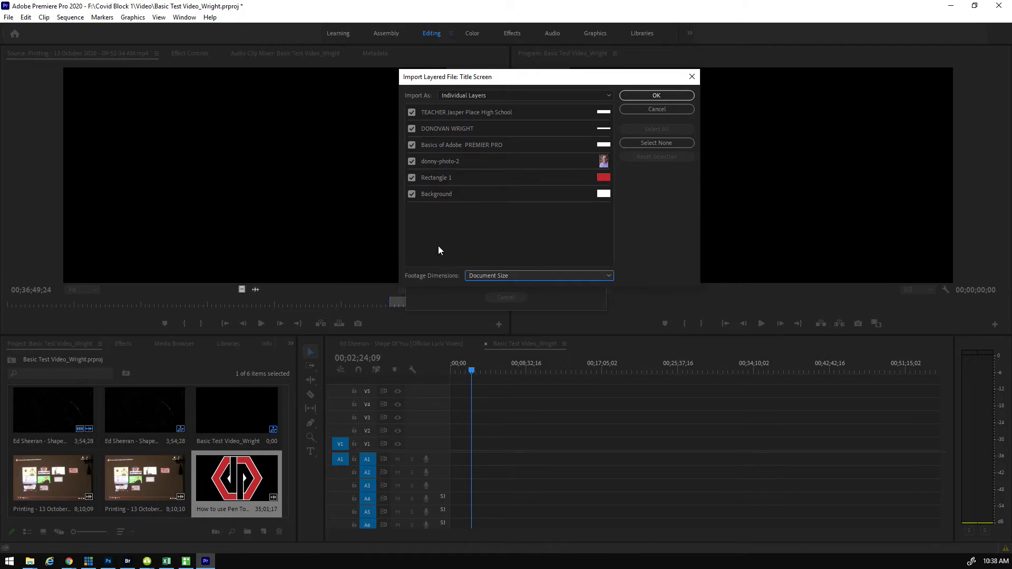
click(510, 275)
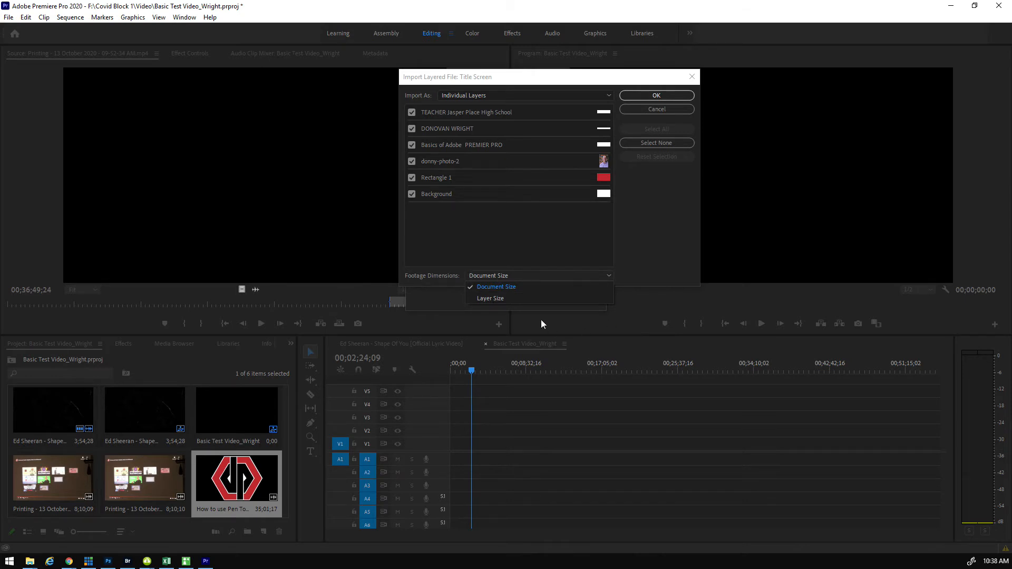
click(497, 287)
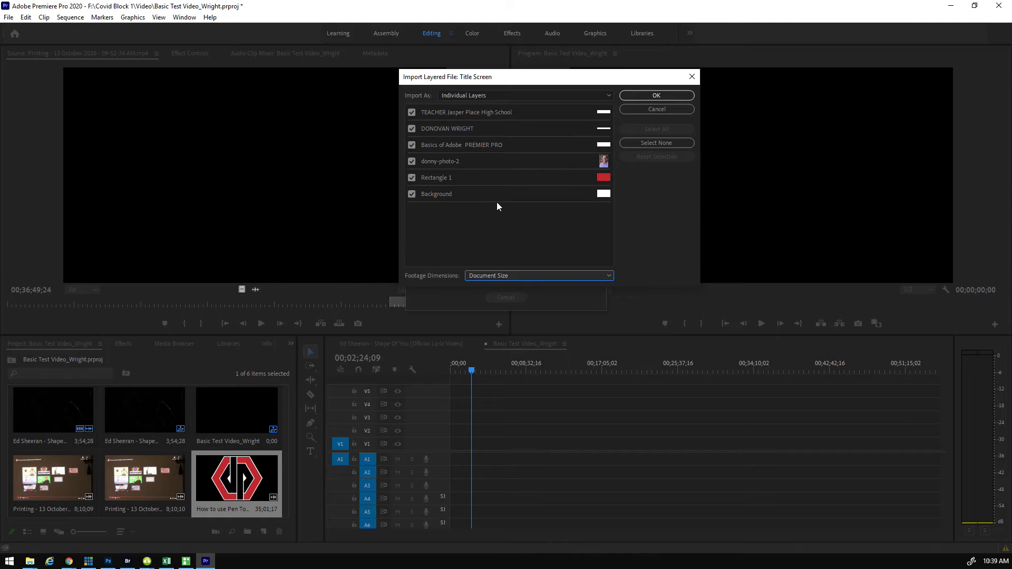
click(483, 97)
click(477, 128)
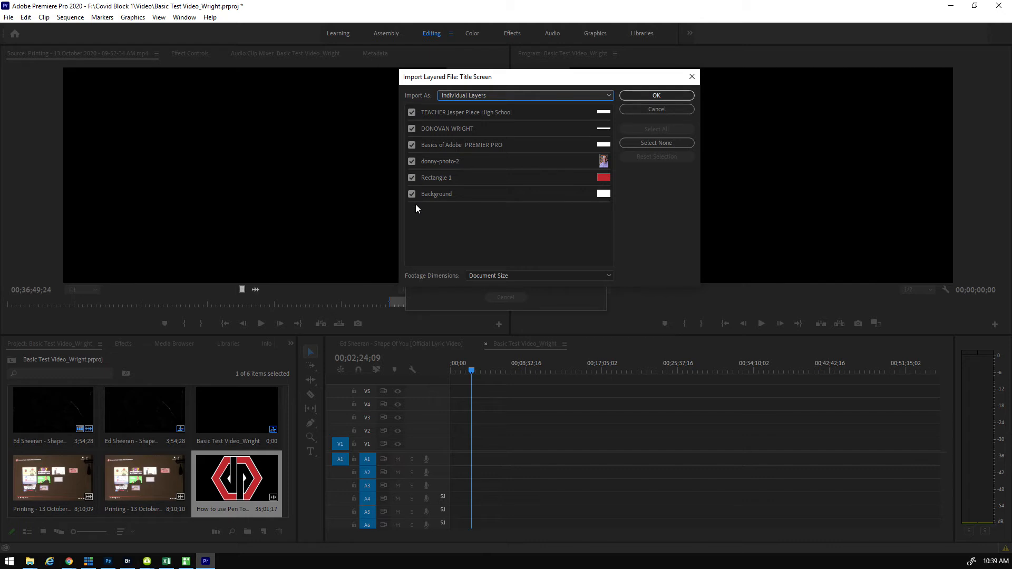
Complete the layered import of the title file and open the new Title Screen bin to see its layers
click(641, 97)
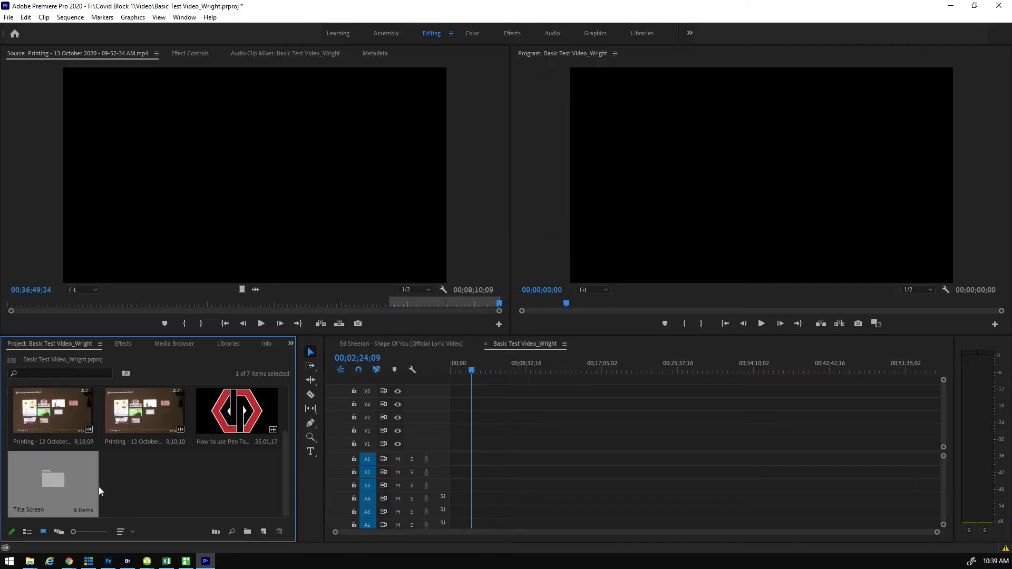
double_click(55, 479)
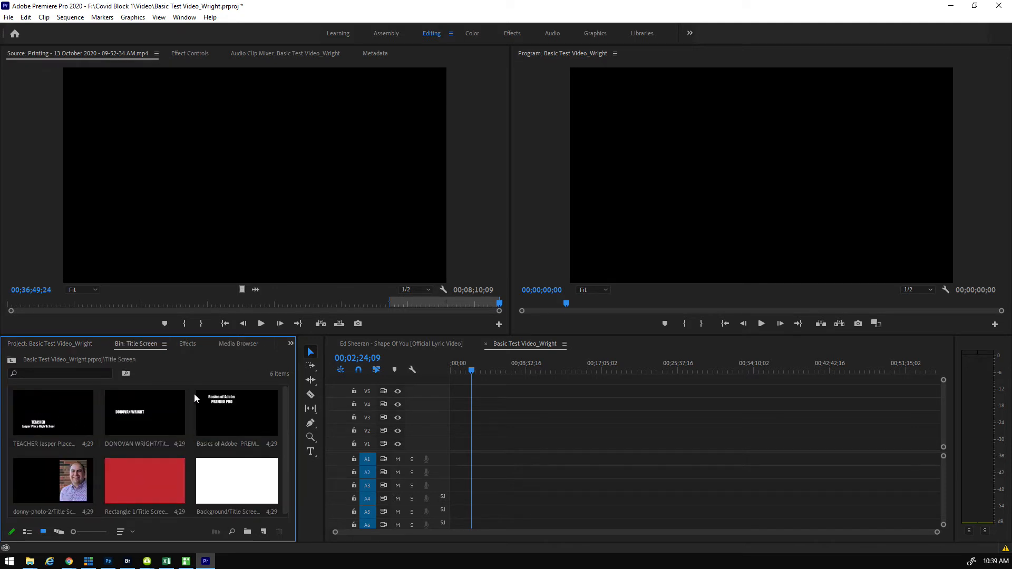
mouse_move(284, 415)
mouse_down()
mouse_move(281, 463)
mouse_move(286, 388)
mouse_move(283, 467)
mouse_move(277, 400)
mouse_up()
Place the Rectangle 1 layer on V1 and stretch both ends, from just before 00;00;32;00 to about 00;04;38;10
drag(155, 478, 473, 449)
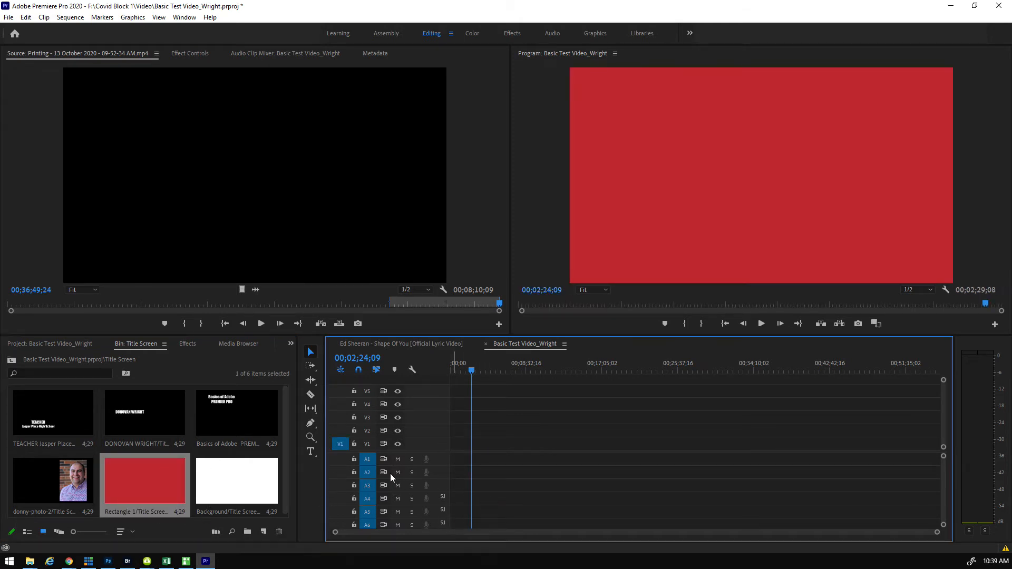
drag(936, 532, 563, 532)
drag(642, 444, 794, 453)
drag(638, 444, 484, 446)
click(234, 482)
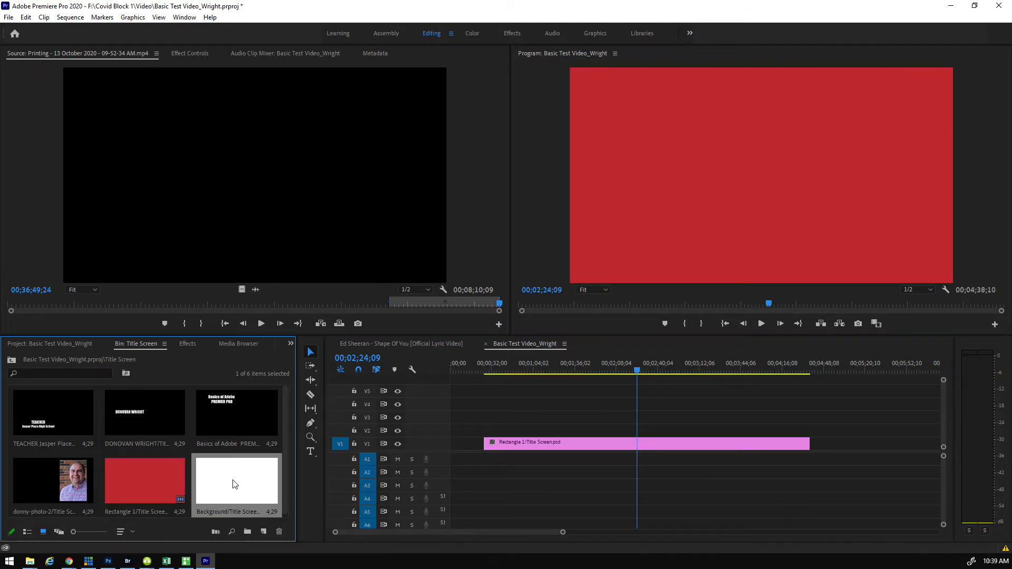
mouse_move(810, 444)
mouse_down()
mouse_move(833, 448)
mouse_move(816, 445)
mouse_up()
click(813, 373)
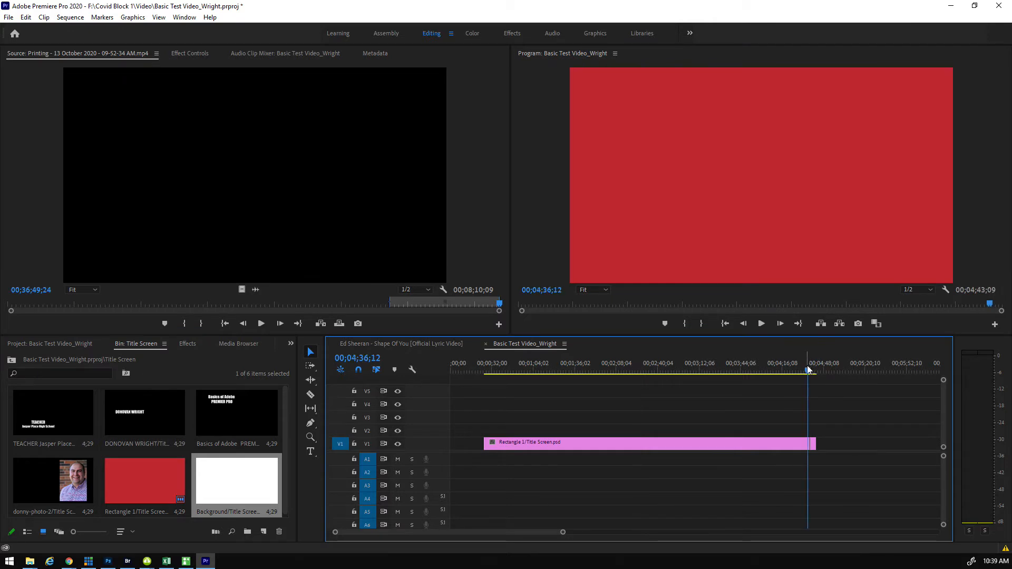
drag(814, 373, 809, 372)
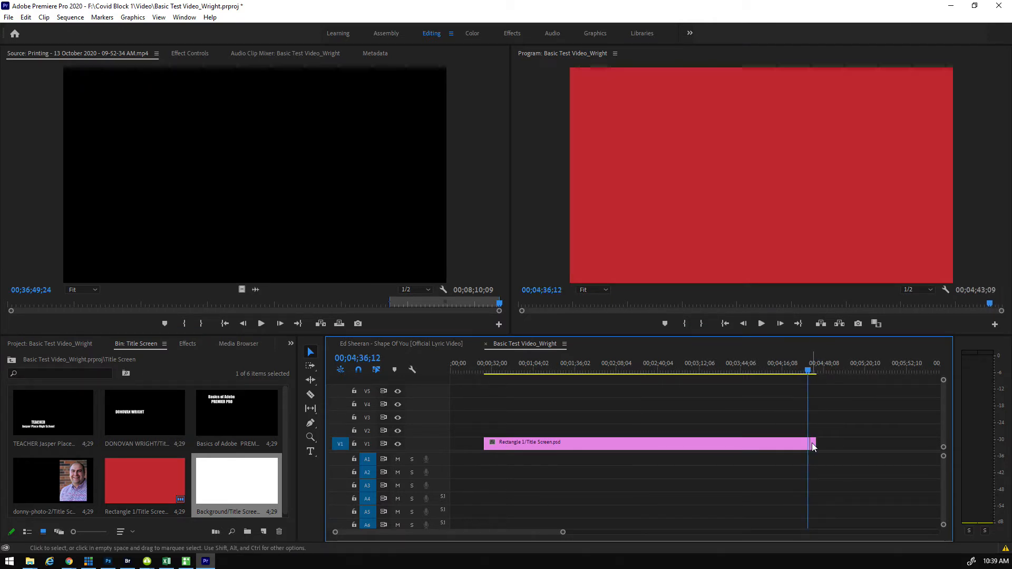
drag(819, 442, 810, 443)
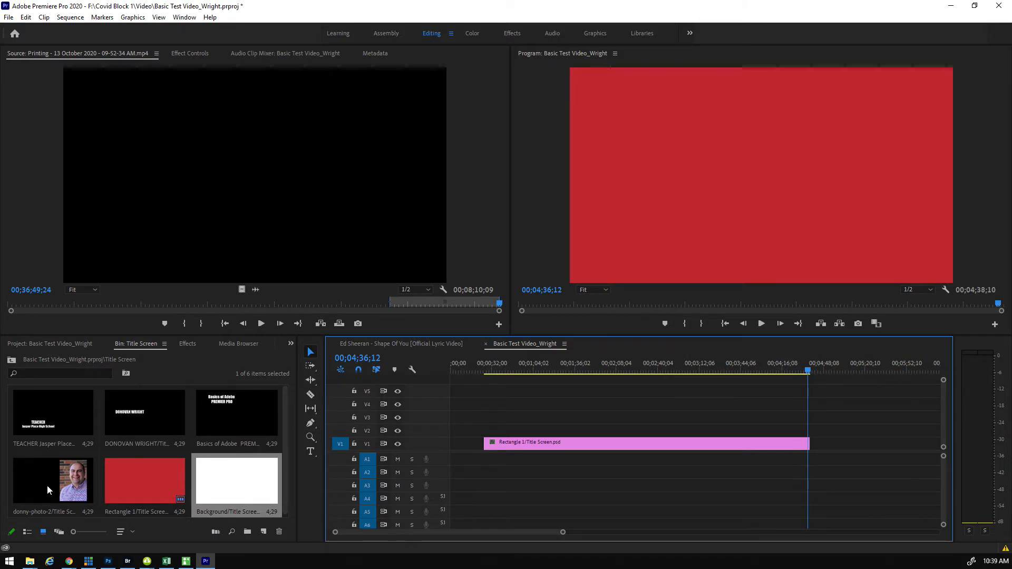
Place the portrait photo layer on V2 above the red rectangle, starting at about 00;00;51;19, and preview that frame
click(32, 512)
drag(37, 483, 517, 429)
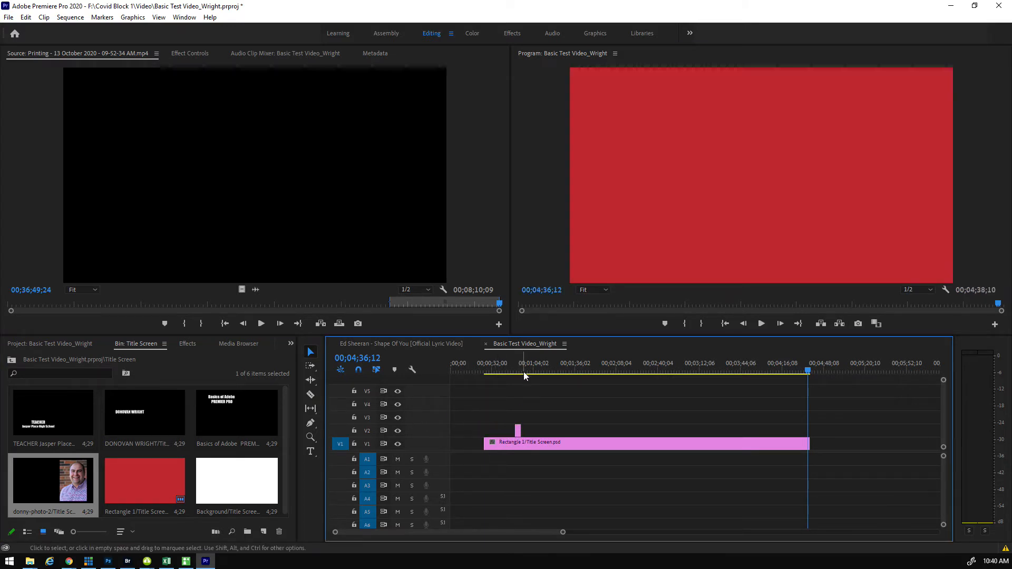
click(516, 371)
drag(516, 372, 517, 371)
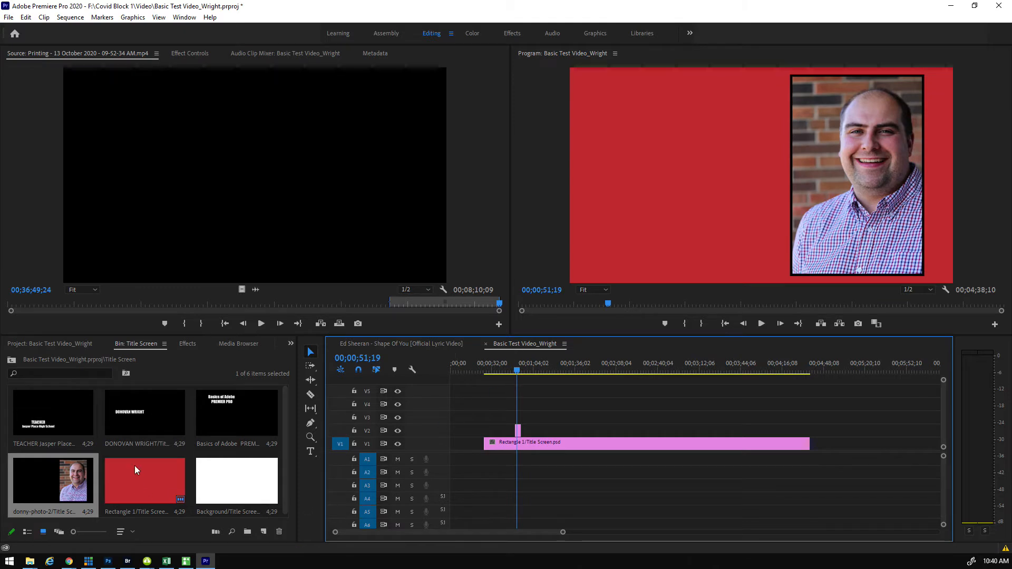
Stack the three text layers above the photo at the same start: course title on V5, teacher's name on V4, school text on V3
drag(224, 415, 519, 393)
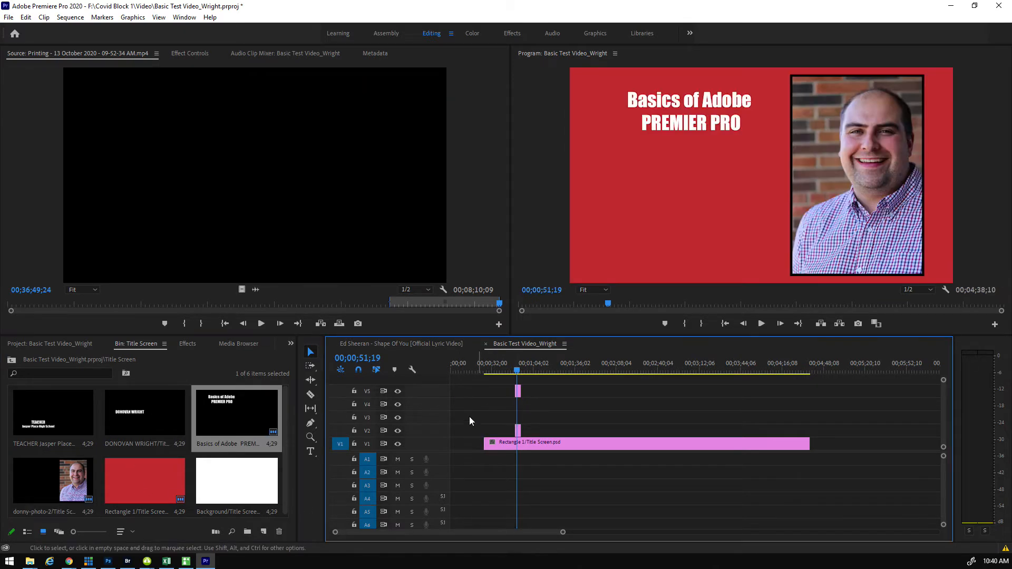
drag(179, 409, 520, 411)
drag(53, 416, 518, 420)
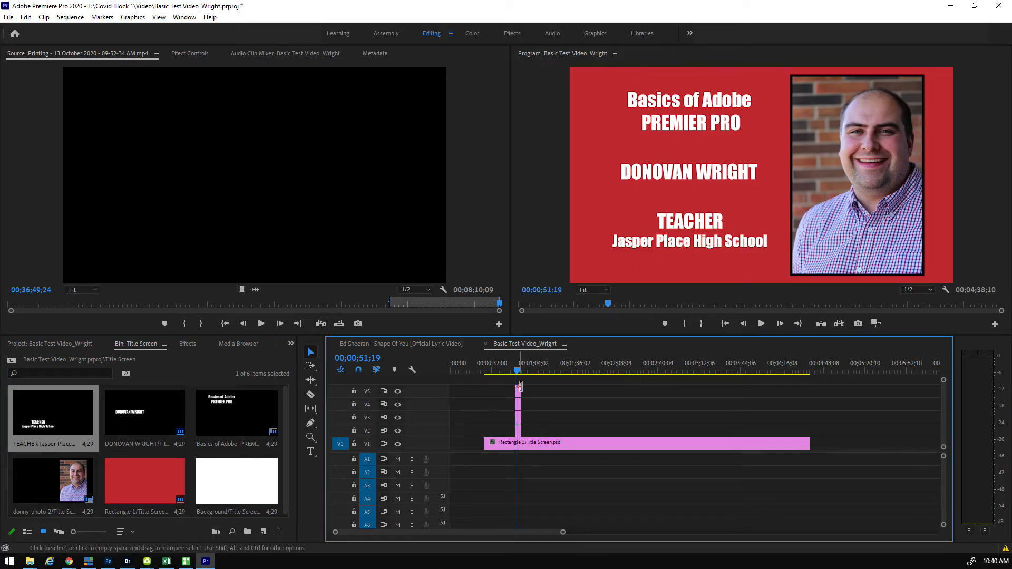
Extend the four clips on V2 to V5 to end just past 00;01;36;02, and shift the red rectangle clip to the sequence start
drag(523, 371, 584, 390)
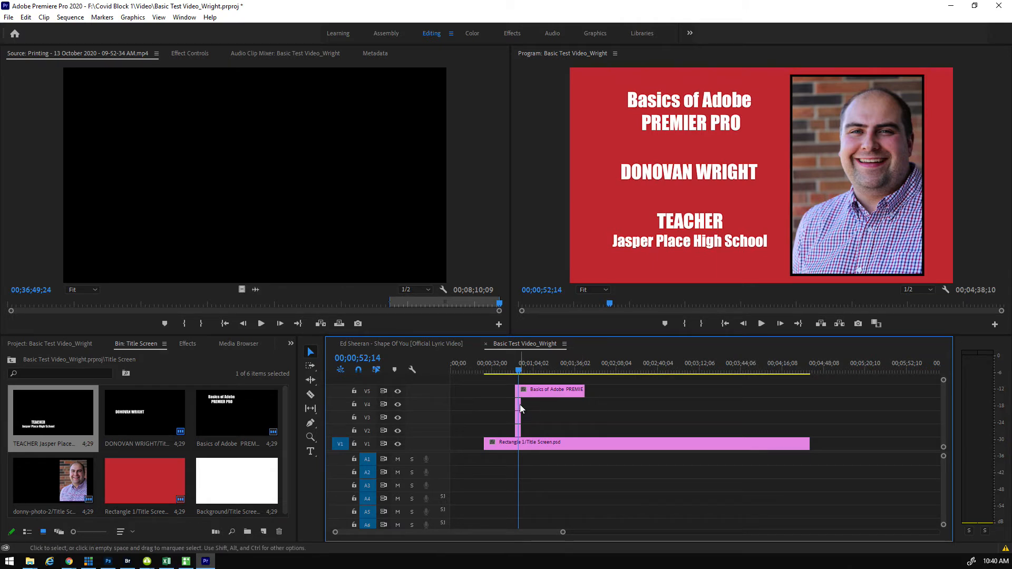
drag(524, 404, 584, 404)
drag(520, 418, 584, 418)
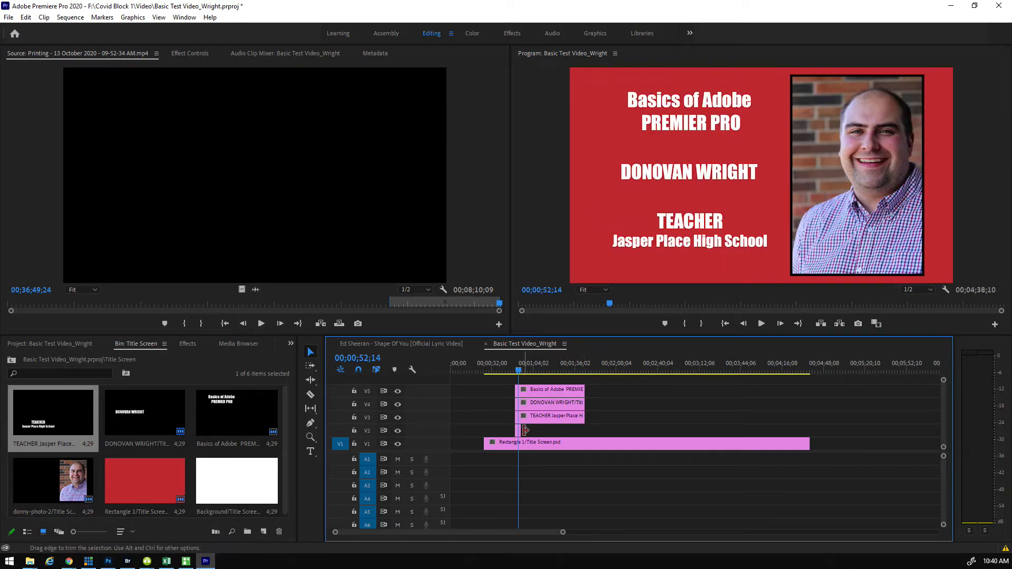
drag(525, 431, 584, 431)
mouse_move(519, 369)
mouse_down()
mouse_move(480, 372)
mouse_move(518, 372)
mouse_up()
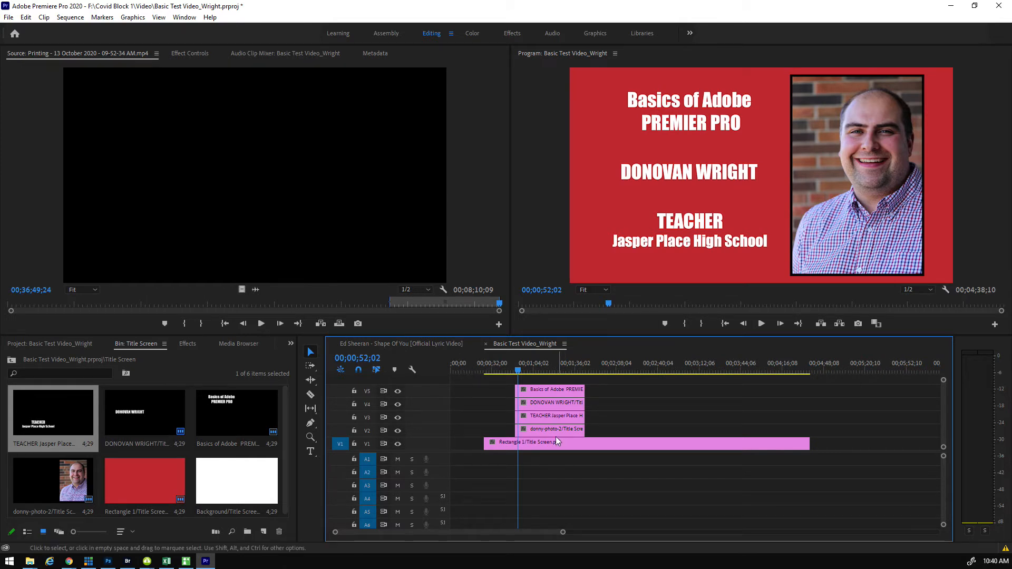
drag(630, 448, 528, 448)
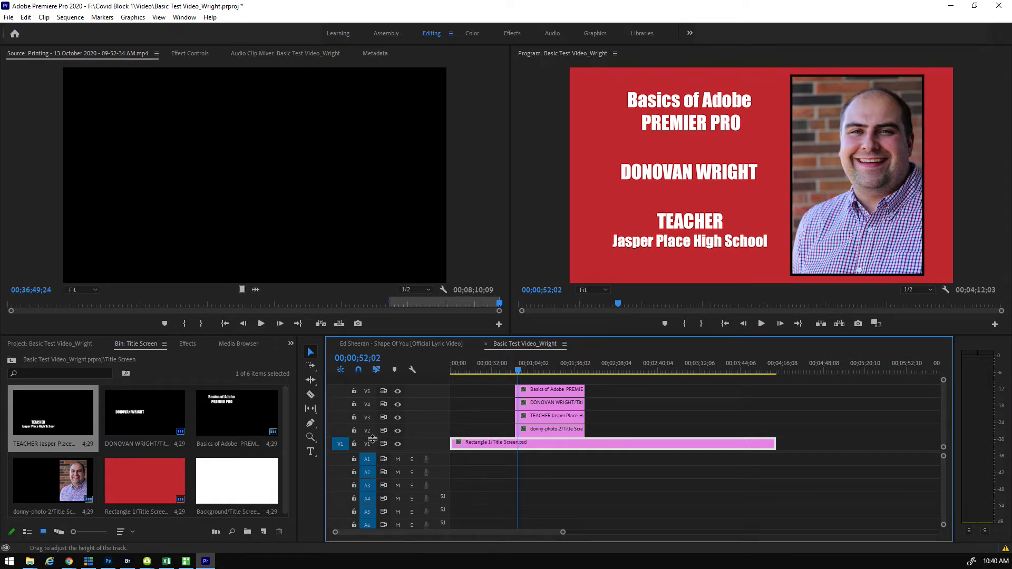
Try the Flip Over 3D Motion video transition at the start of the red rectangle clip and play it from the beginning
click(188, 344)
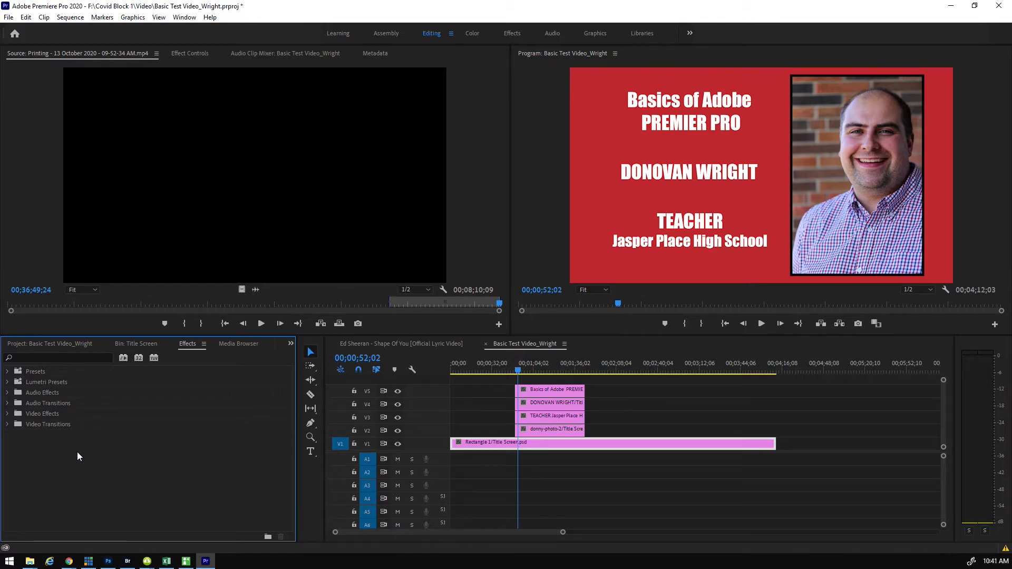
click(8, 425)
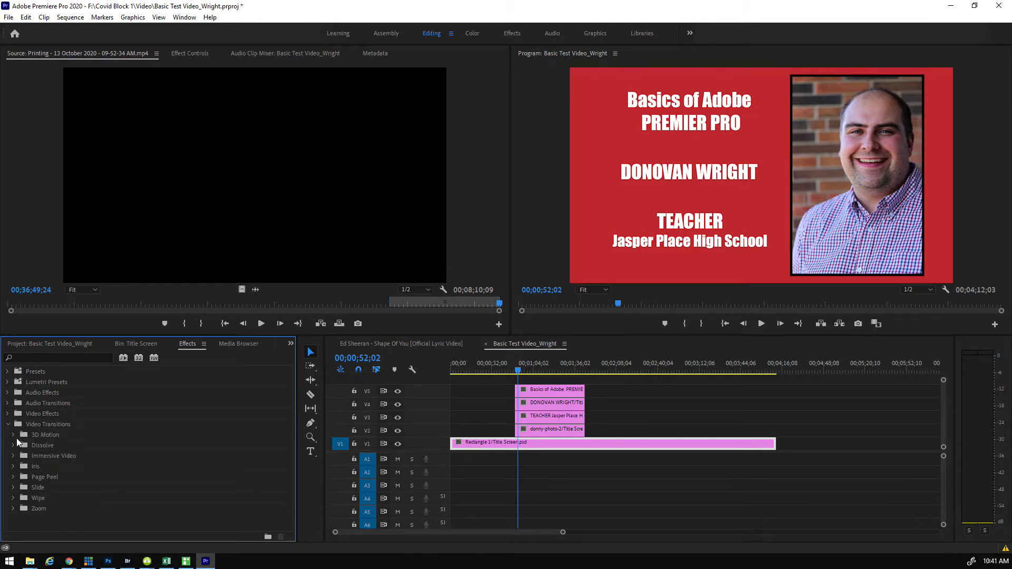
click(13, 437)
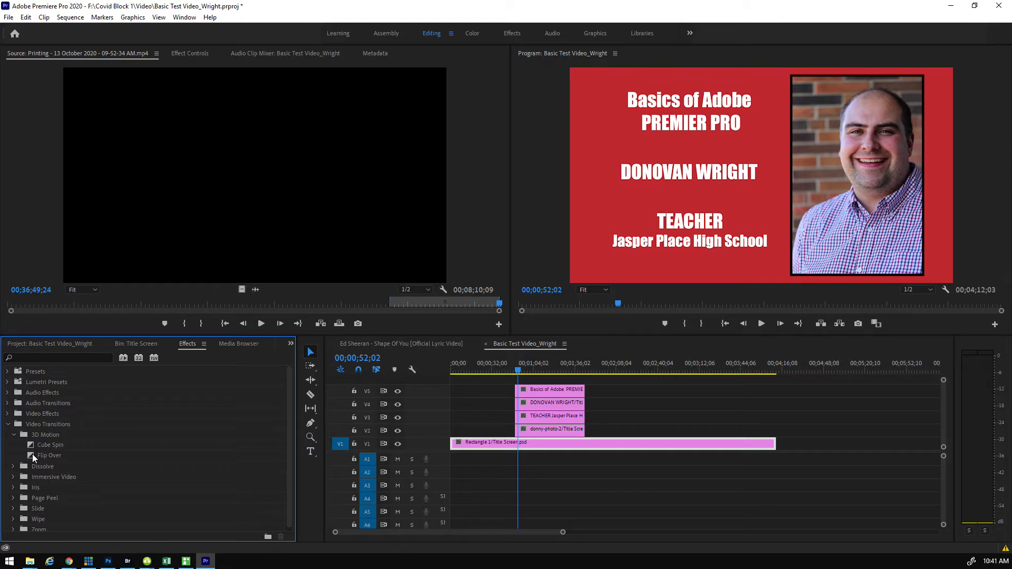
drag(32, 455, 458, 446)
click(458, 370)
drag(458, 372, 451, 371)
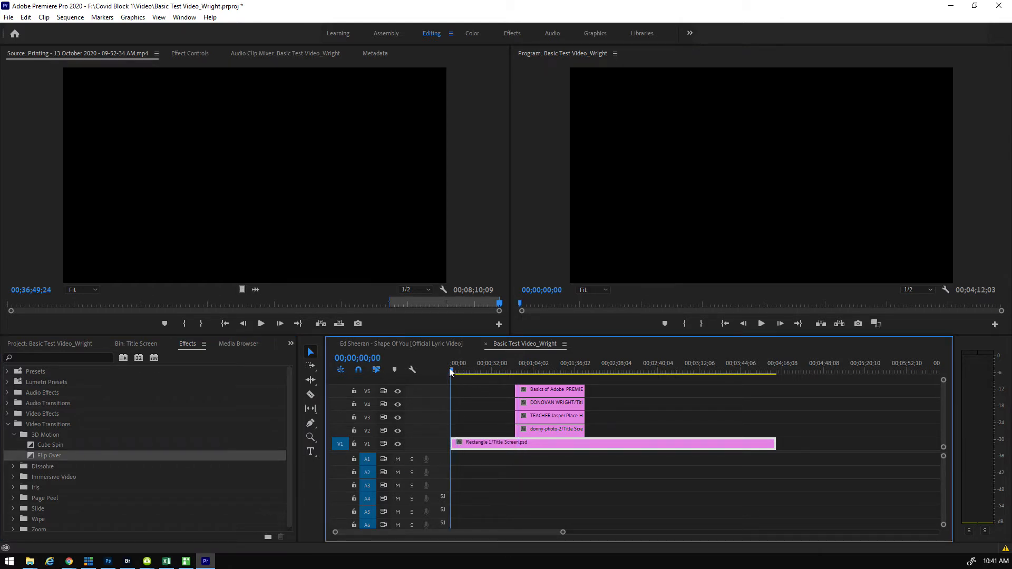
key(space)
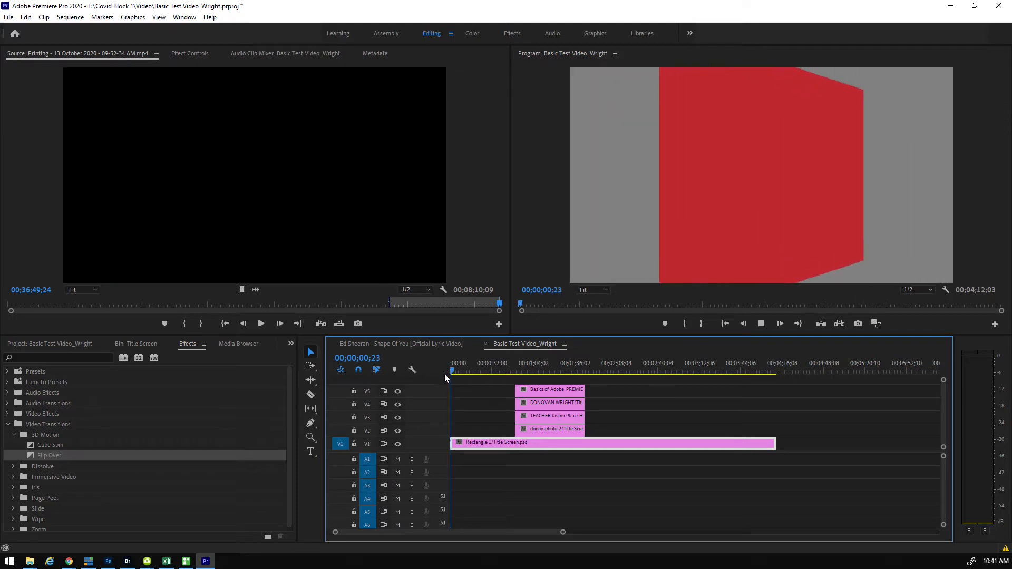
key(space)
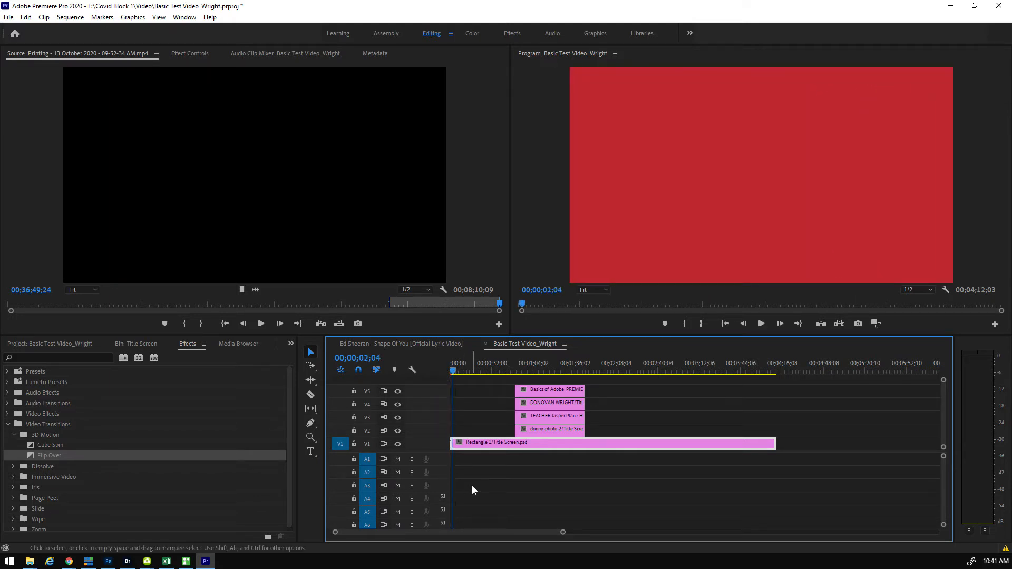
Apply the Dip to Black dissolve to the start of the red rectangle clip on V1
click(13, 467)
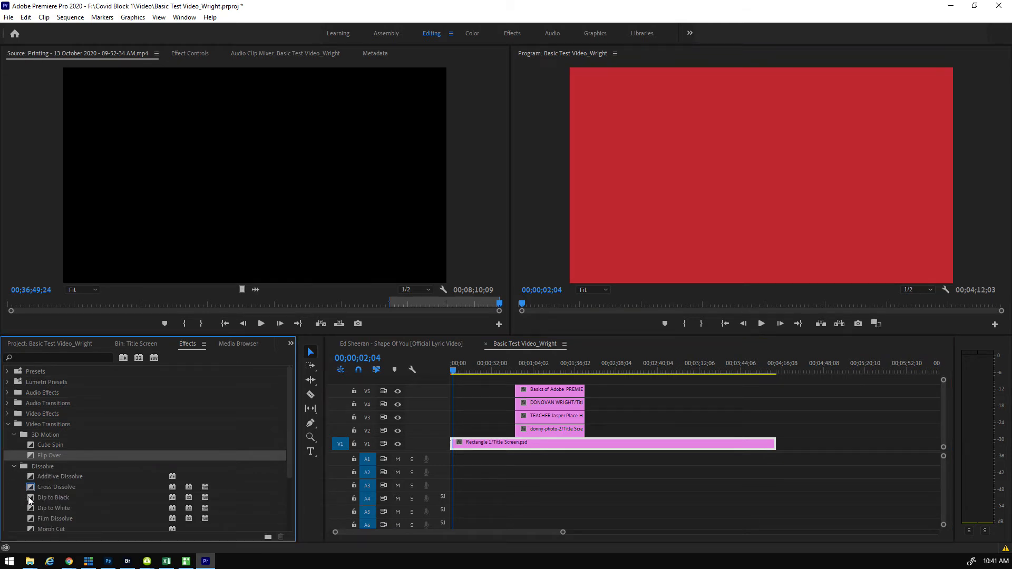
drag(31, 497, 454, 445)
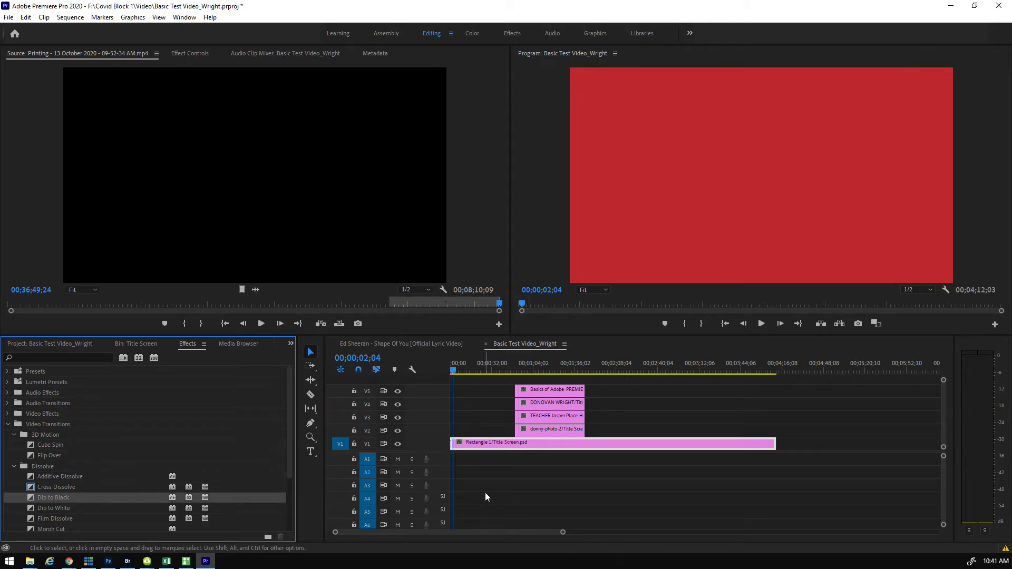
drag(564, 534, 447, 533)
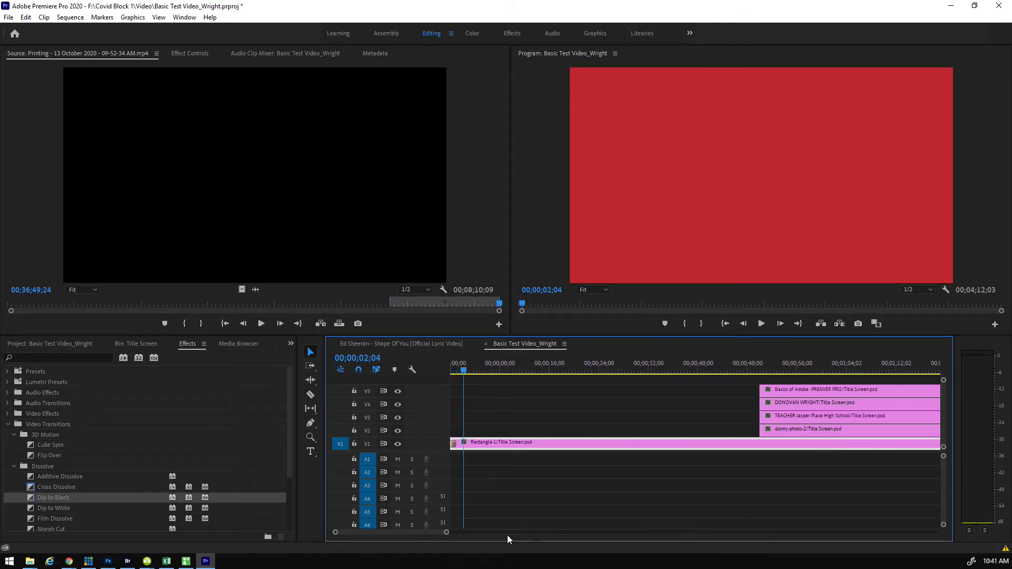
Move the four stacked photo and text clips on V2 to V5 together so they start at 00;00;02;04
drag(741, 387, 803, 428)
drag(774, 386, 477, 386)
drag(447, 534, 391, 533)
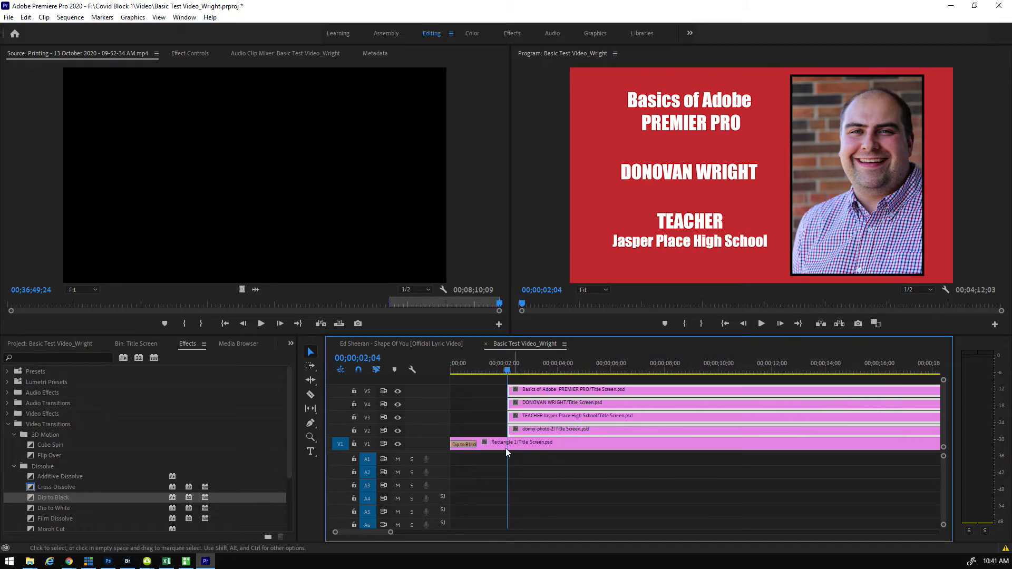
Shift the red rectangle clip about 8 frames later on V1 and play the dissolve from the sequence start
click(454, 370)
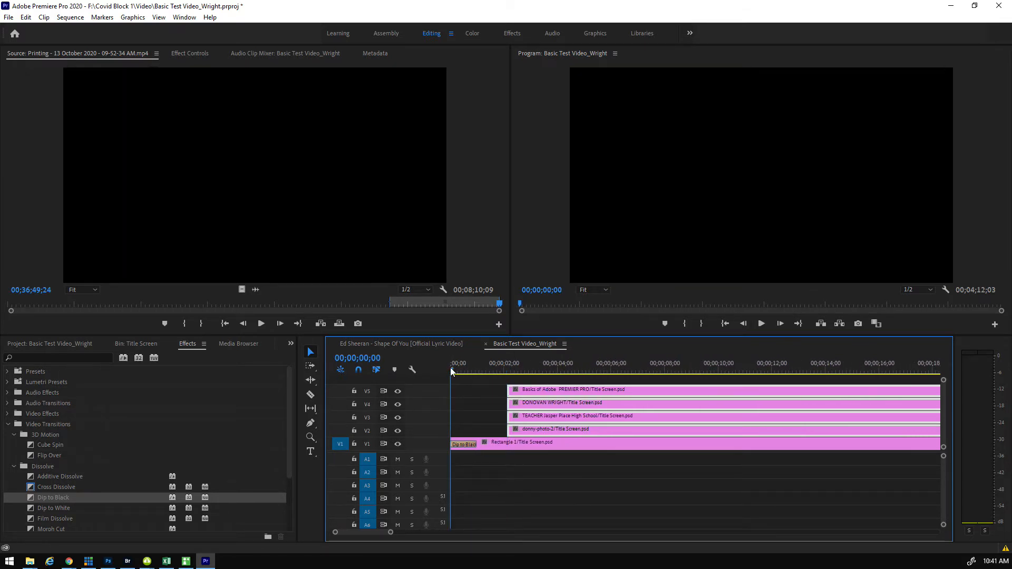
drag(495, 446, 502, 446)
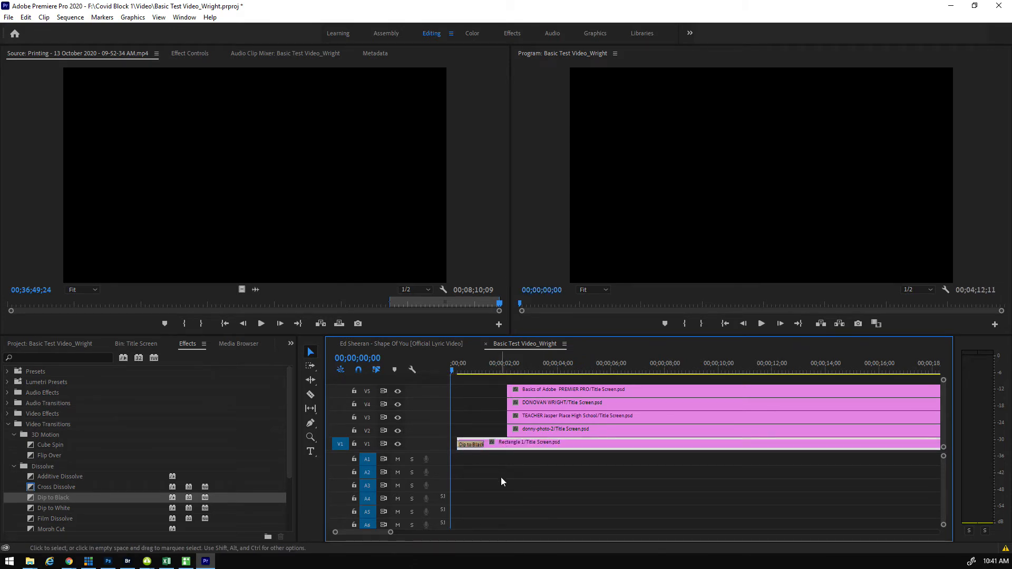
key(space)
key(space)
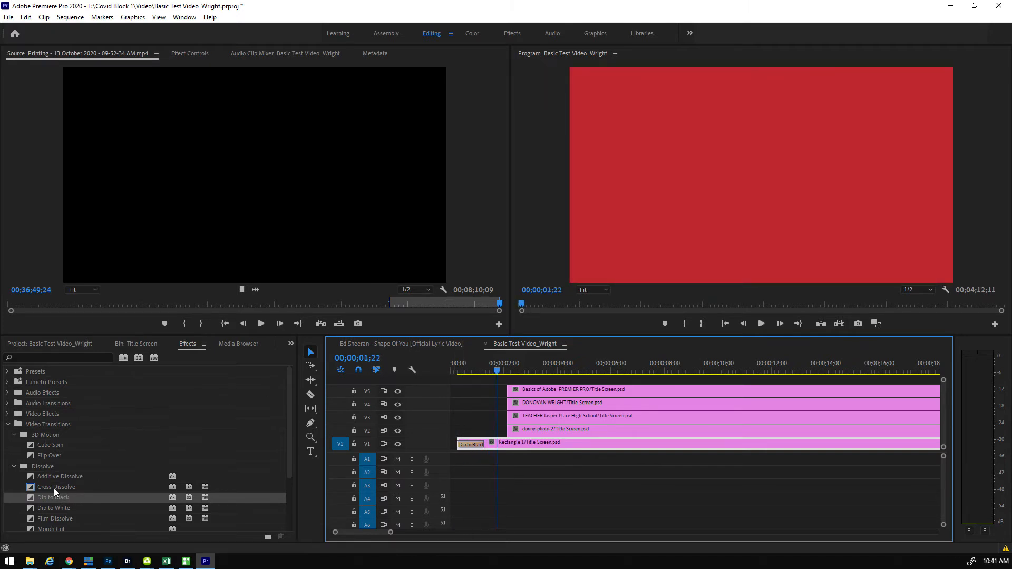
Reapply Dip to Black at the start of the red rectangle clip and scrub through the opening to about 00;00;01;21
click(34, 487)
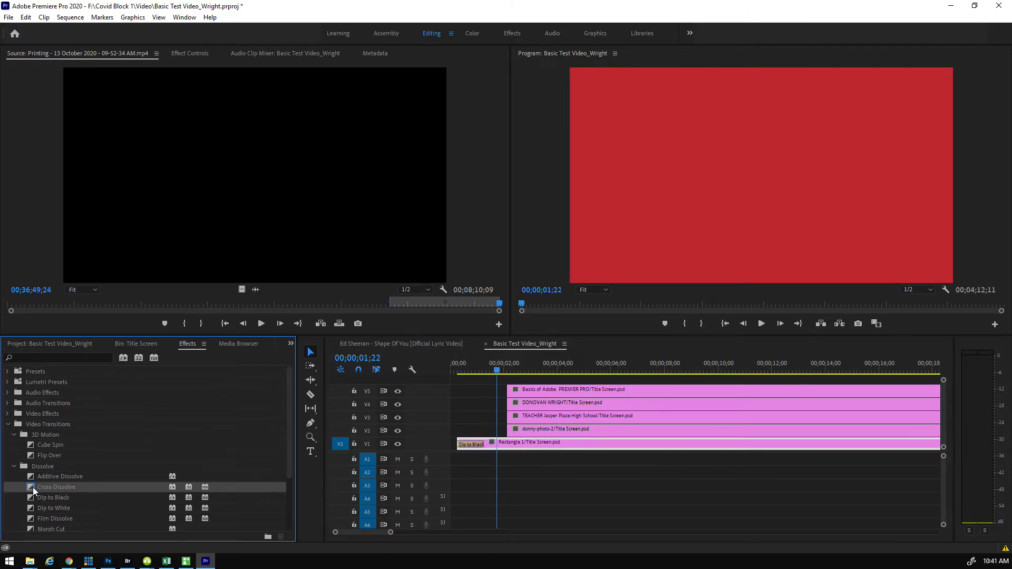
click(33, 495)
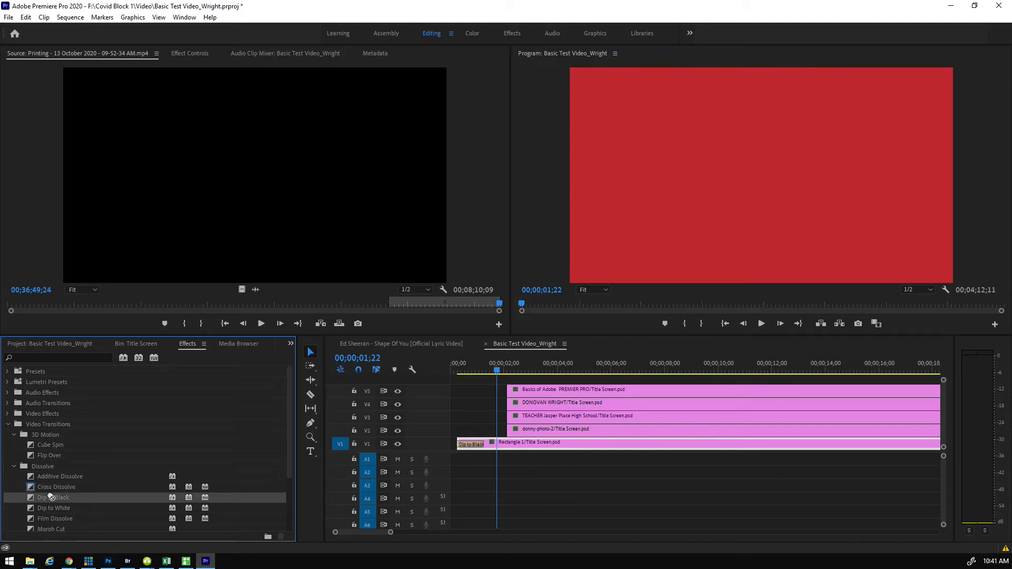
drag(49, 495, 471, 449)
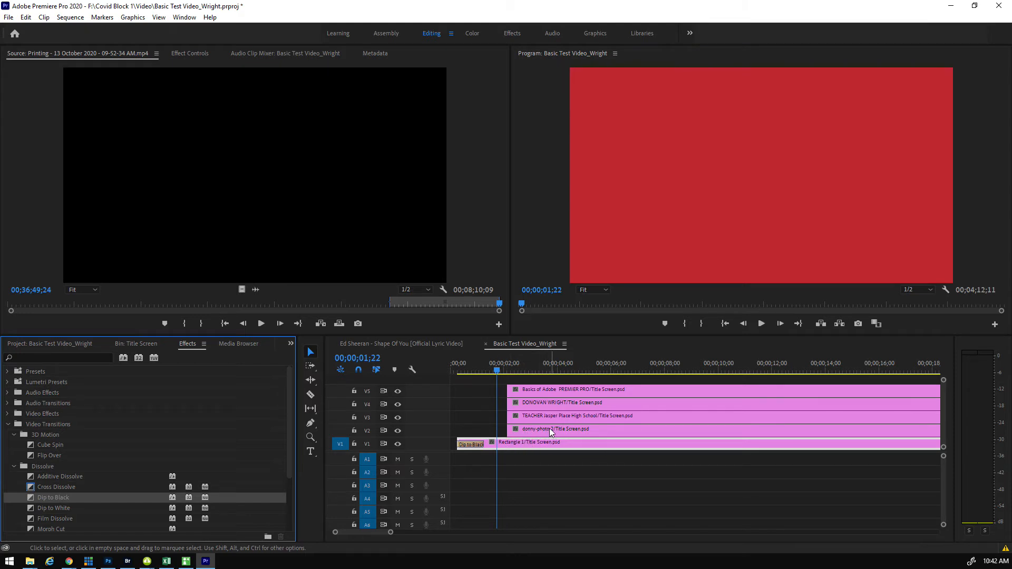
drag(452, 368, 496, 374)
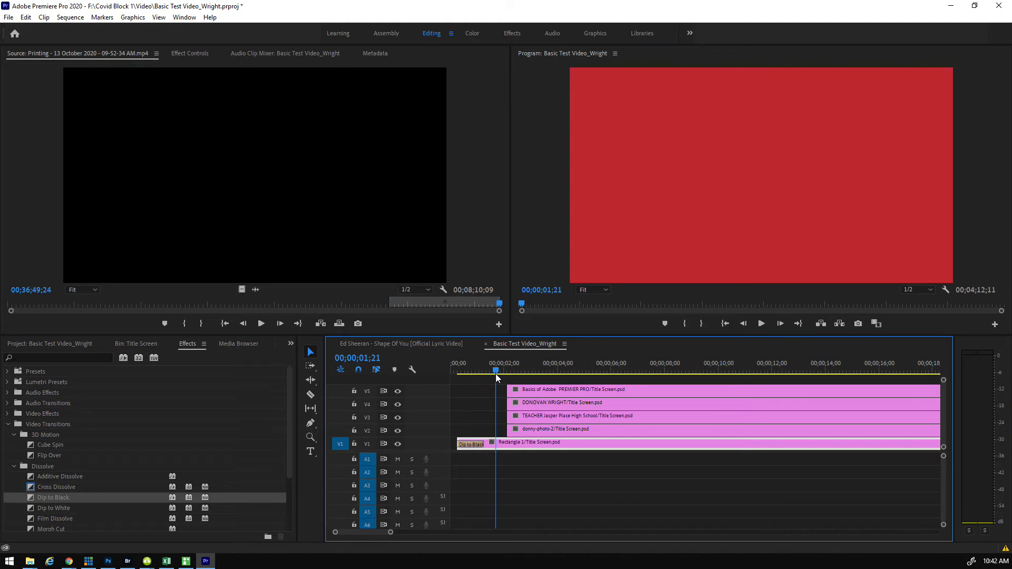
Stagger the title clips, starting the V2 photo at 00;00;01;21, the V4 name at about 00;00;02;25 and the V3 TEACHER text at about 00;00;03;15
click(539, 432)
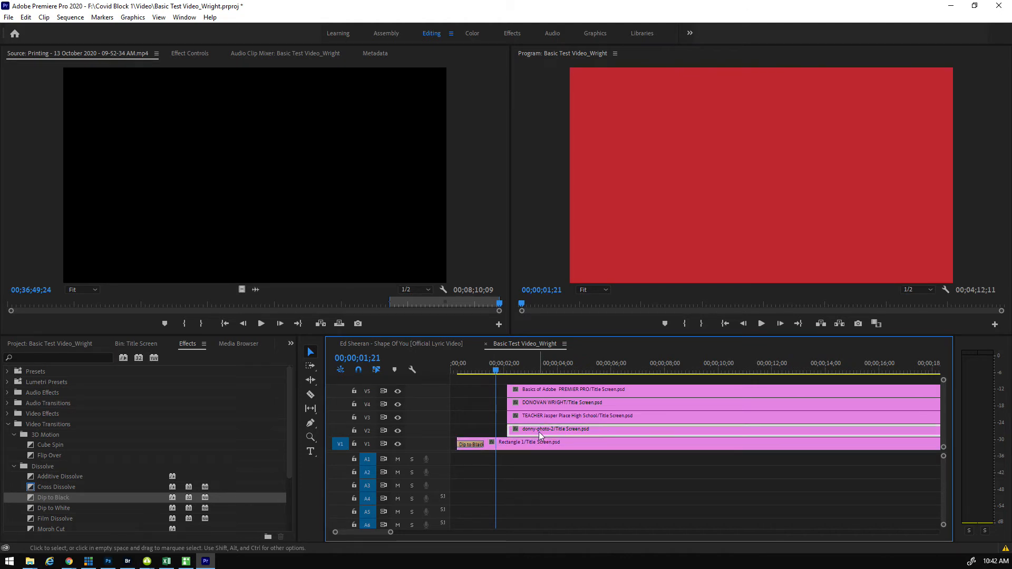
drag(542, 432, 534, 436)
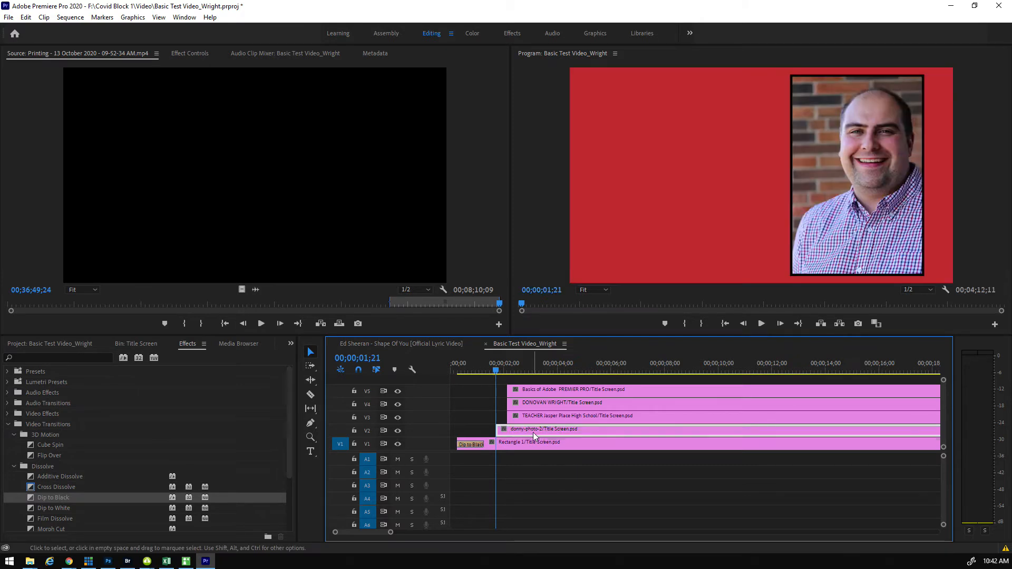
drag(526, 393, 586, 415)
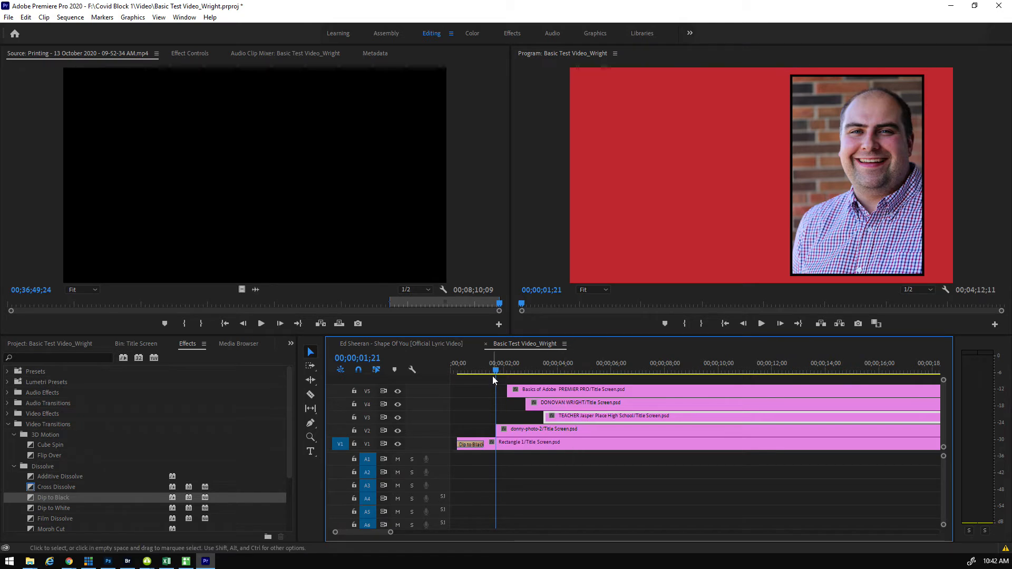
mouse_move(494, 369)
mouse_down()
mouse_move(556, 372)
mouse_move(495, 372)
mouse_up()
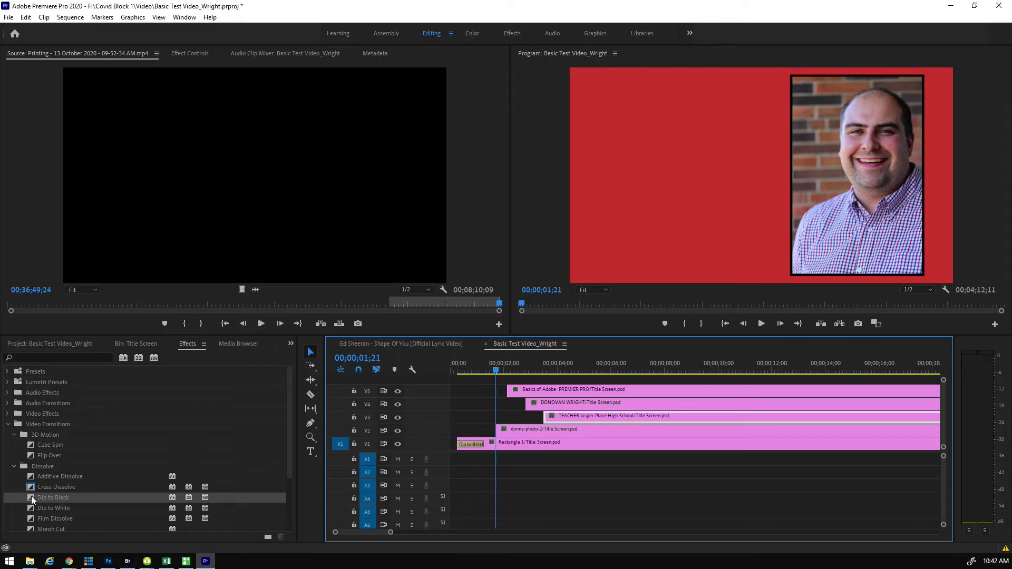
Try a Cross Dissolve stretched to about 5.7 seconds on the photo clip's start, and Dip to Black in its place, previewing both
drag(31, 488, 506, 431)
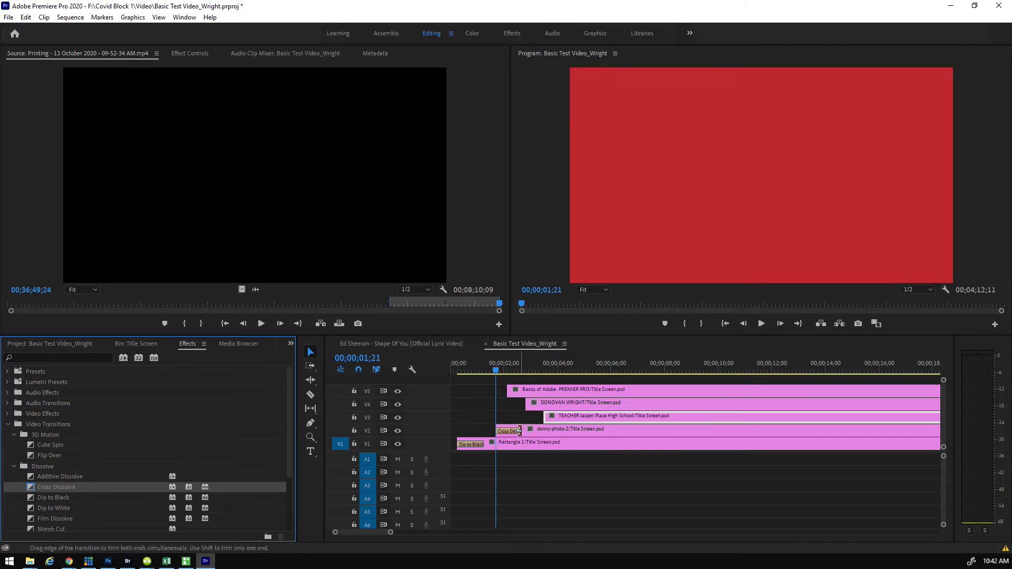
drag(519, 432, 649, 432)
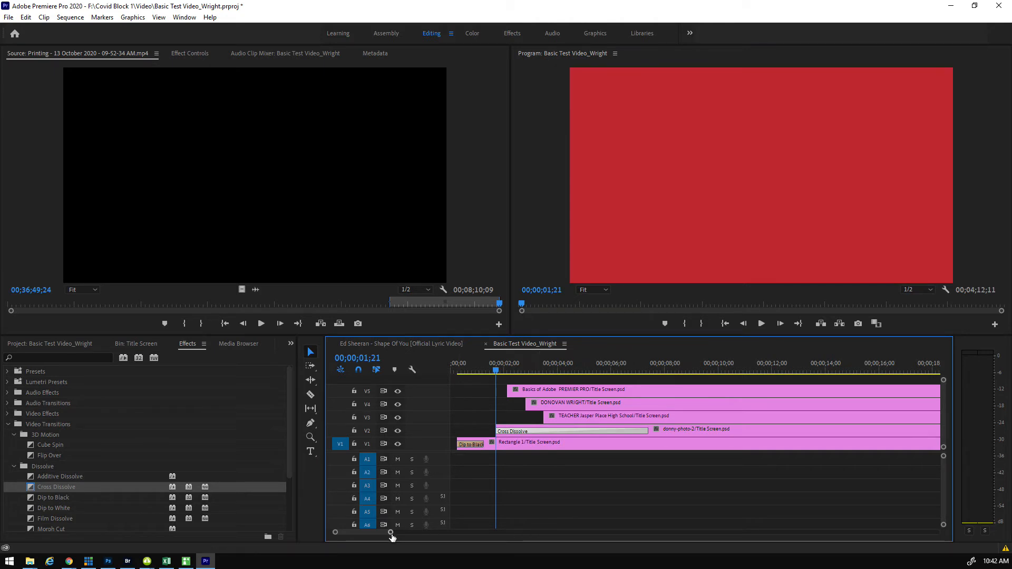
mouse_move(391, 535)
mouse_down()
mouse_move(379, 538)
mouse_move(397, 542)
mouse_up()
drag(511, 371, 682, 381)
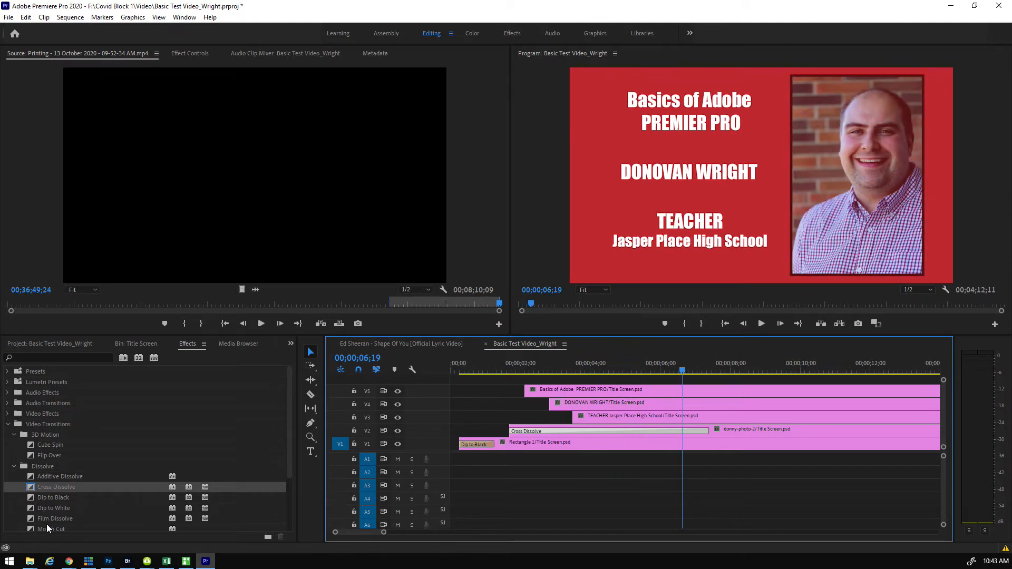
drag(33, 498, 540, 431)
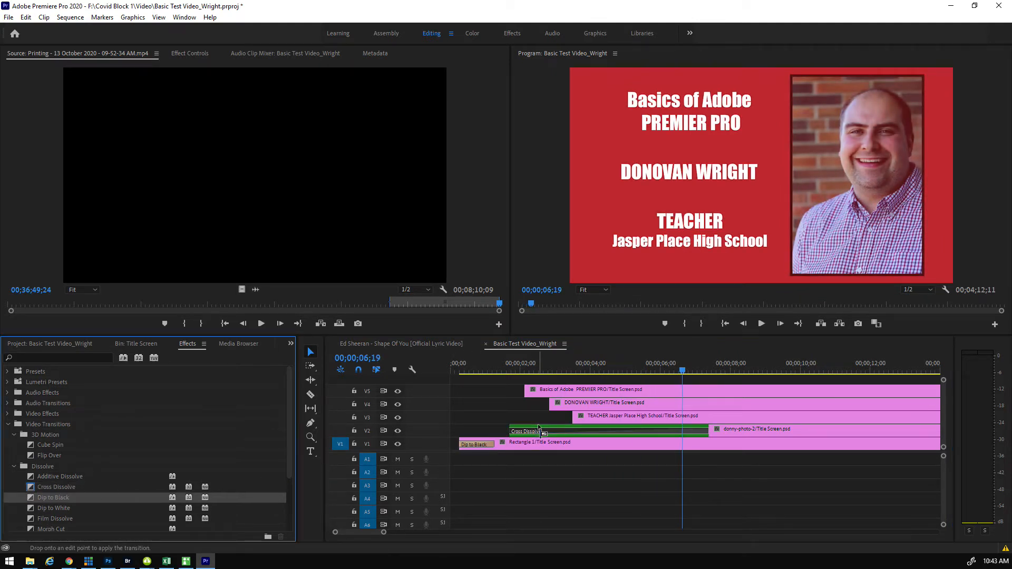
mouse_move(514, 373)
mouse_down()
mouse_move(504, 371)
mouse_move(621, 372)
mouse_move(530, 372)
mouse_up()
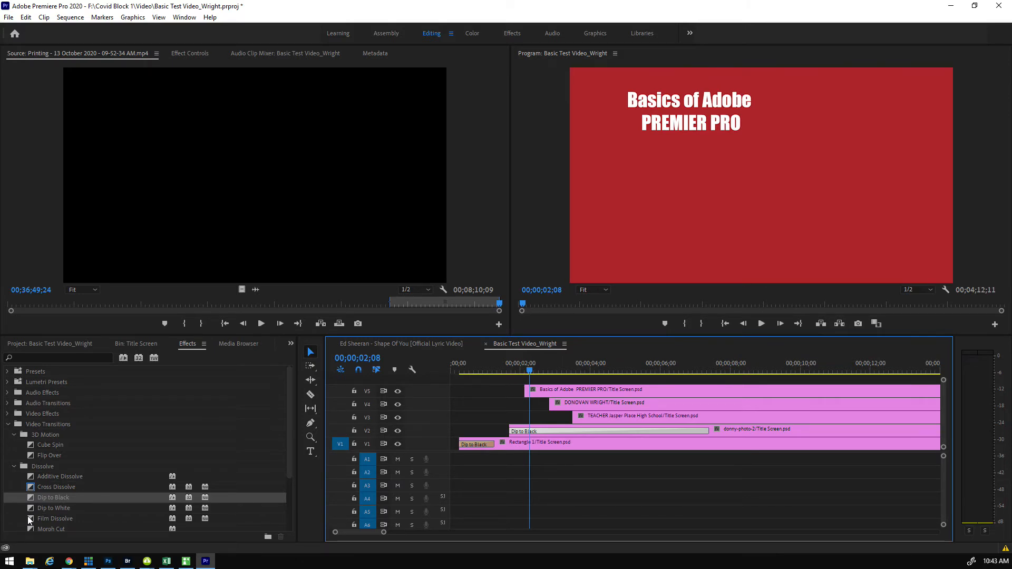
Apply Film Dissolve to the start of the V2 photo clip in place of Dip to Black and preview the fade
drag(31, 518, 524, 432)
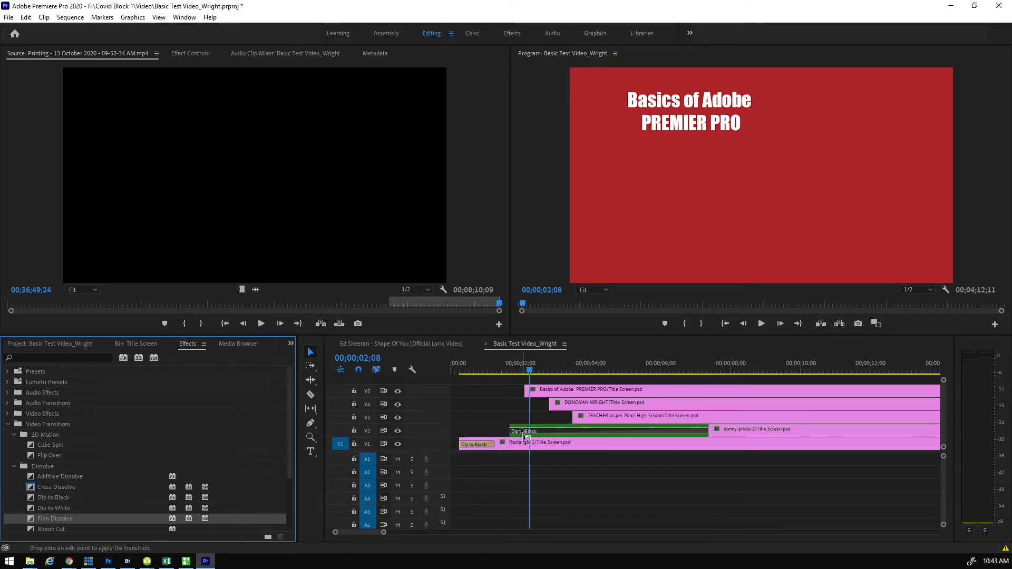
click(505, 372)
mouse_move(505, 372)
mouse_down()
mouse_move(705, 362)
mouse_move(520, 366)
mouse_up()
Add the Push slide transition to the start of the Basics of Adobe PREMIER PRO clip on V5
click(538, 391)
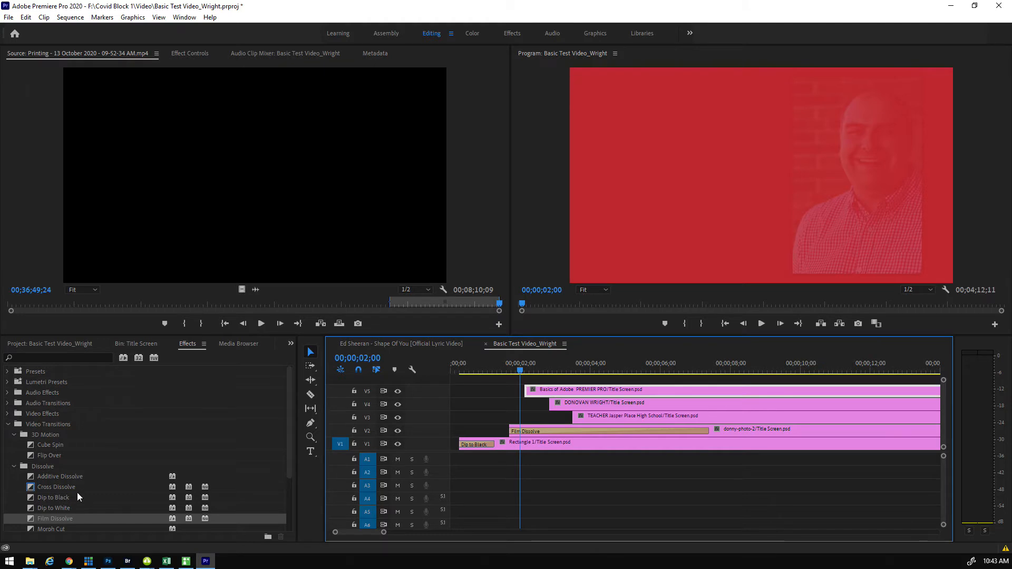
scroll(72, 487, down, 3)
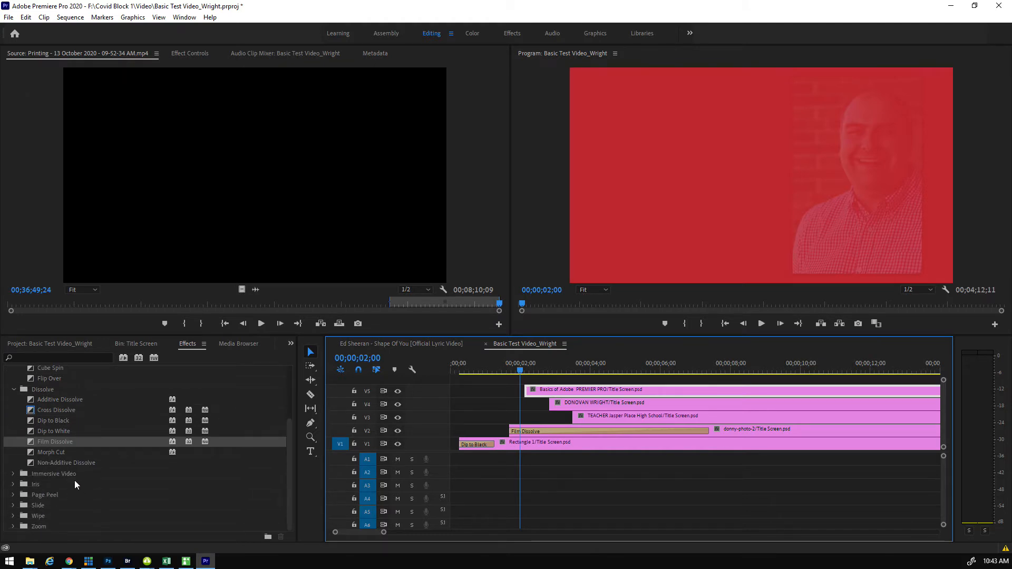
click(13, 505)
scroll(102, 518, down, 3)
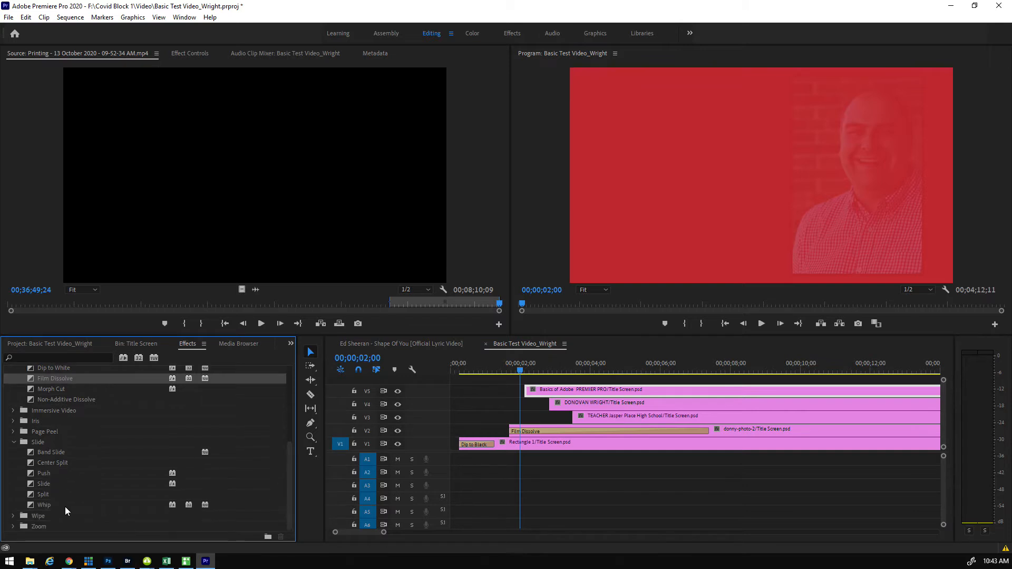
drag(30, 474, 527, 391)
Add the Paint Splatter wipe transition to the start of the name clip on V4
click(12, 517)
scroll(42, 512, down, 3)
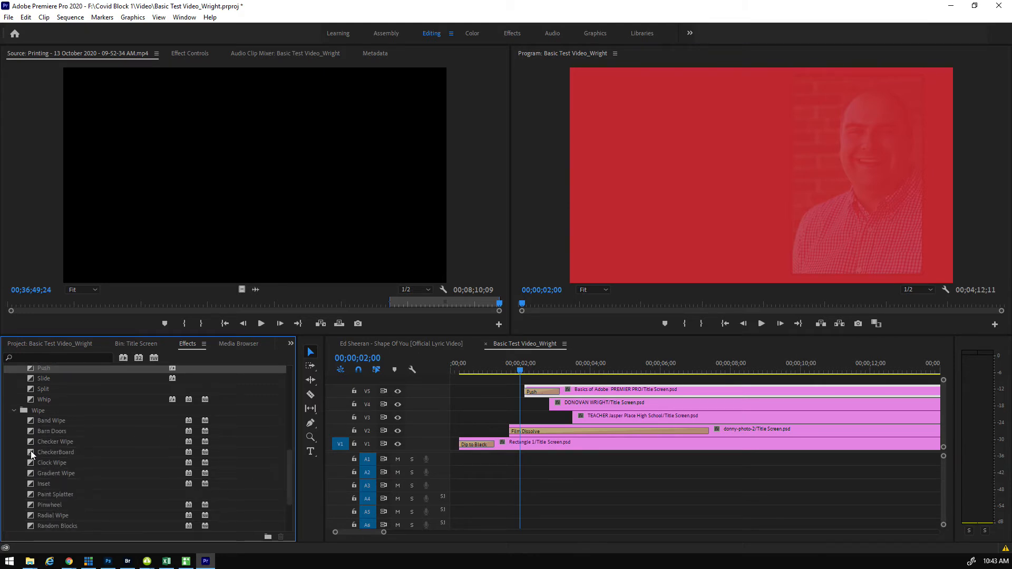
click(30, 463)
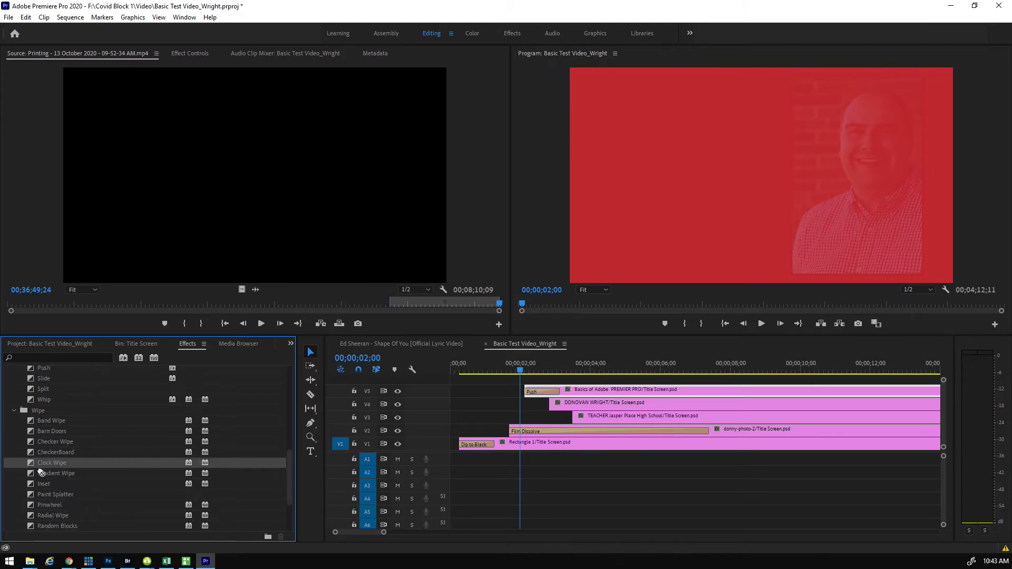
drag(30, 495, 558, 407)
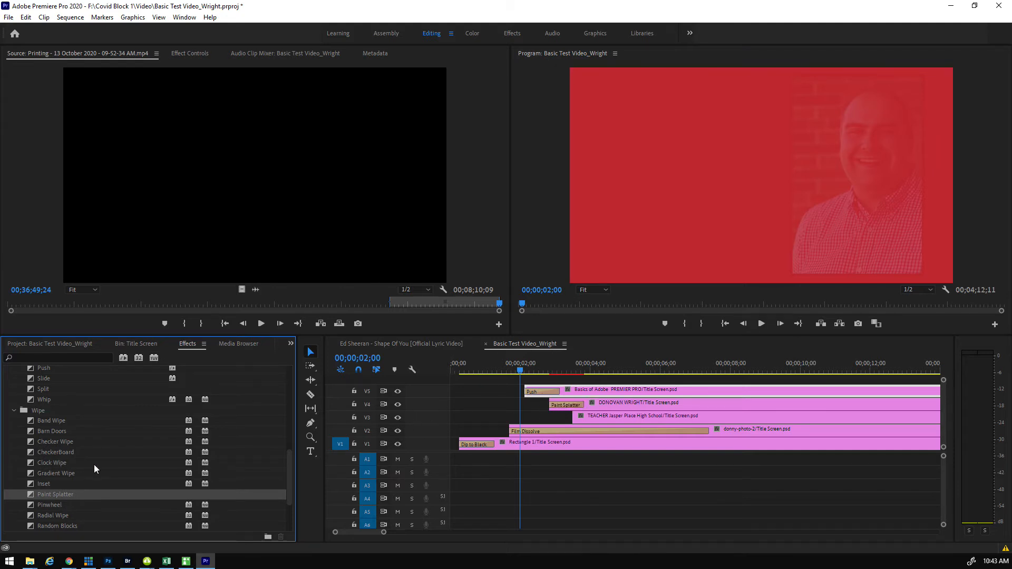
Add the Page Peel transition to the start of the TEACHER clip on V3 and play the title sequence
scroll(94, 465, up, 4)
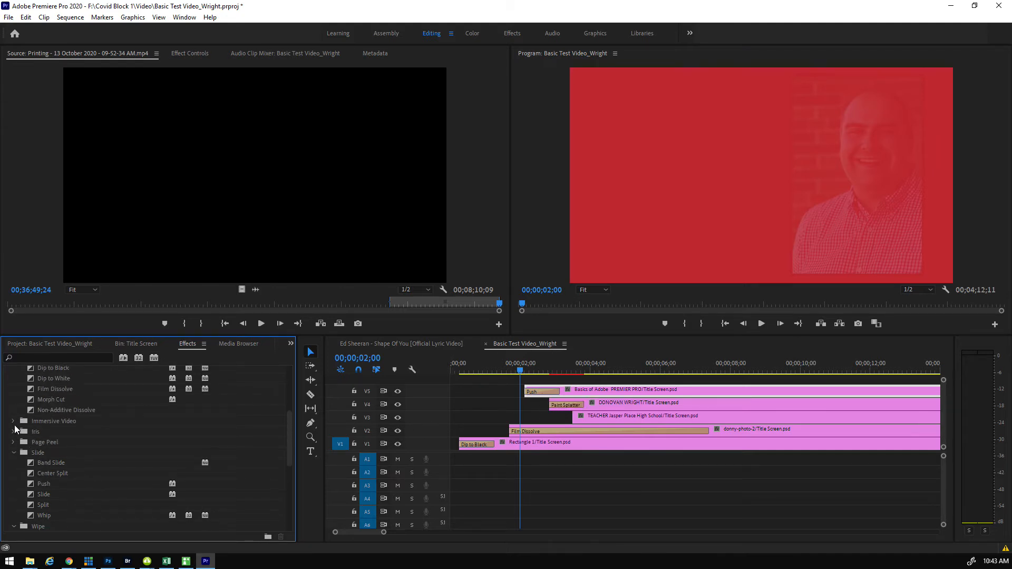
click(14, 432)
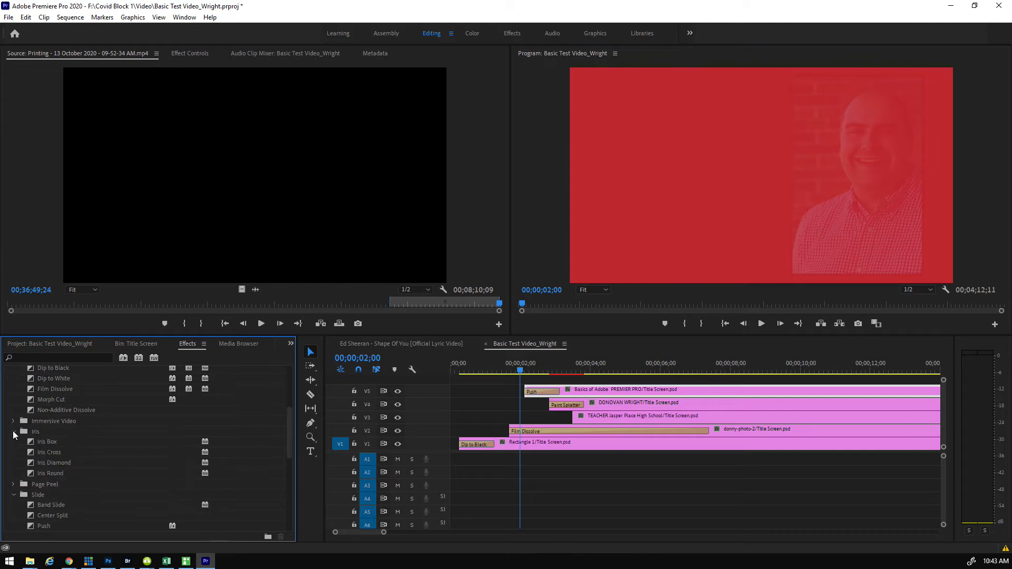
click(13, 484)
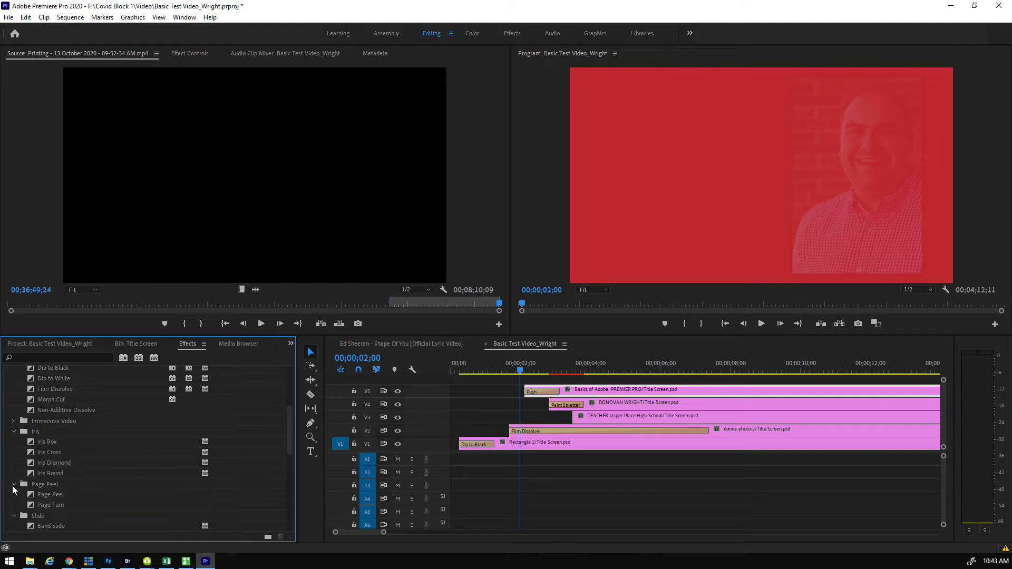
drag(32, 496, 578, 419)
drag(515, 371, 498, 372)
key(space)
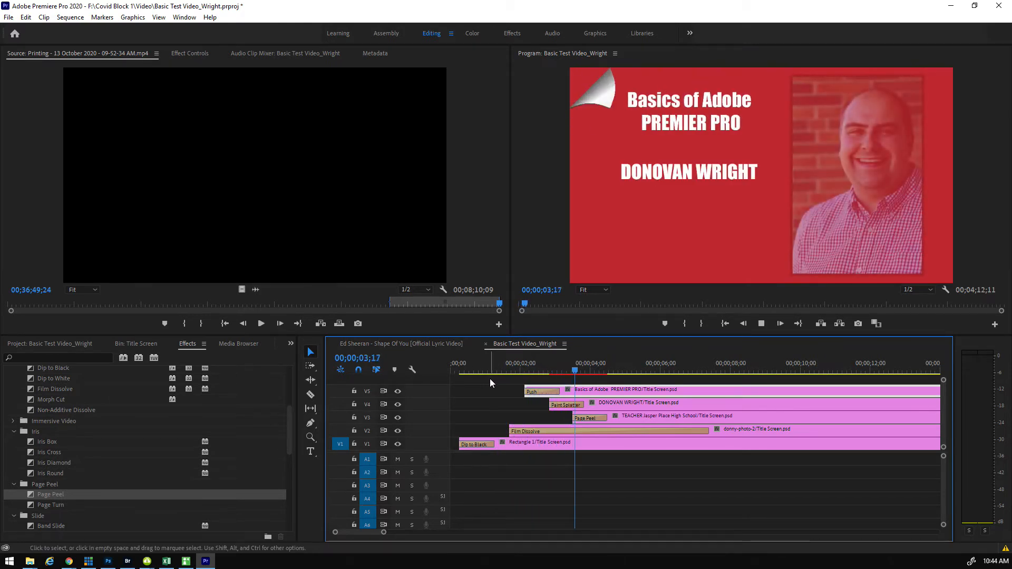
key(space)
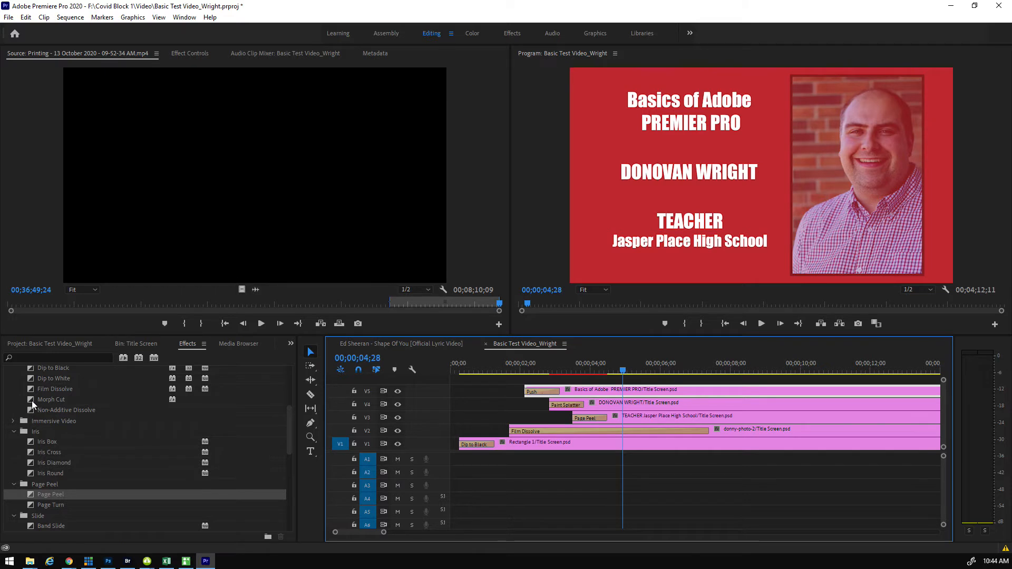
Replace the Page Peel on the V3 TEACHER clip with the Whip slide transition and play the title sequence from the start
scroll(30, 400, up, 5)
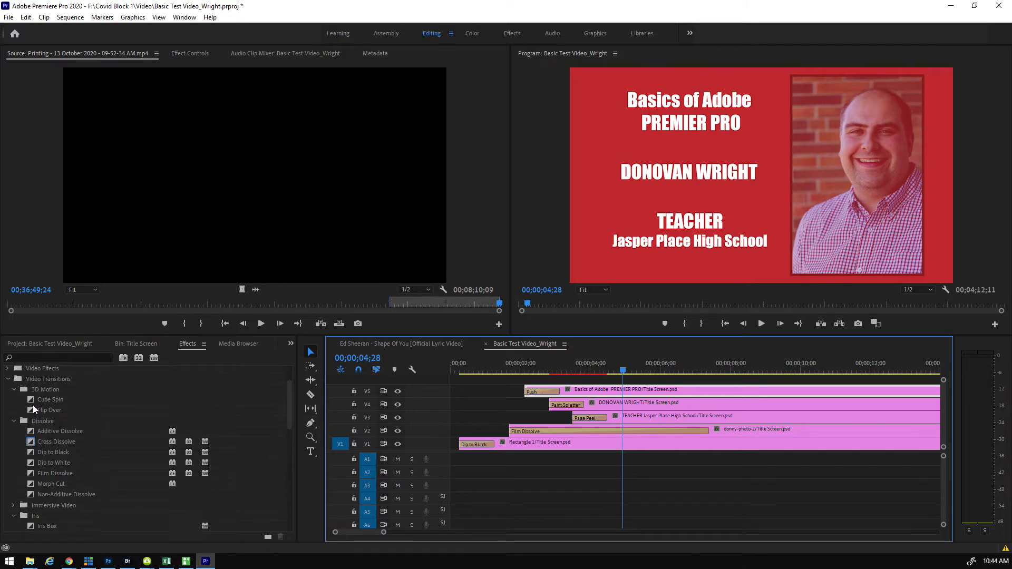
scroll(33, 409, down, 1)
scroll(59, 497, down, 4)
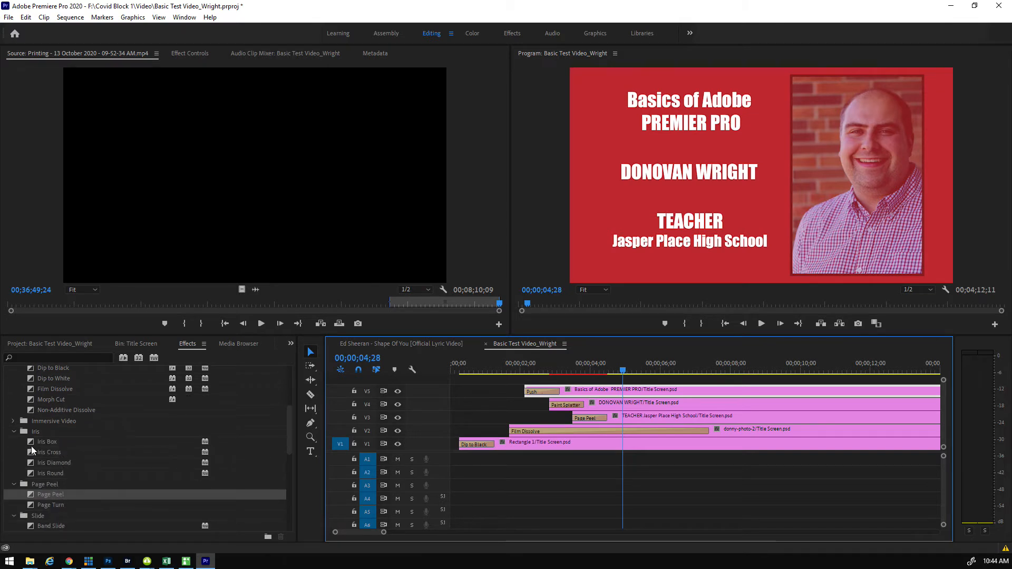
scroll(30, 473, down, 4)
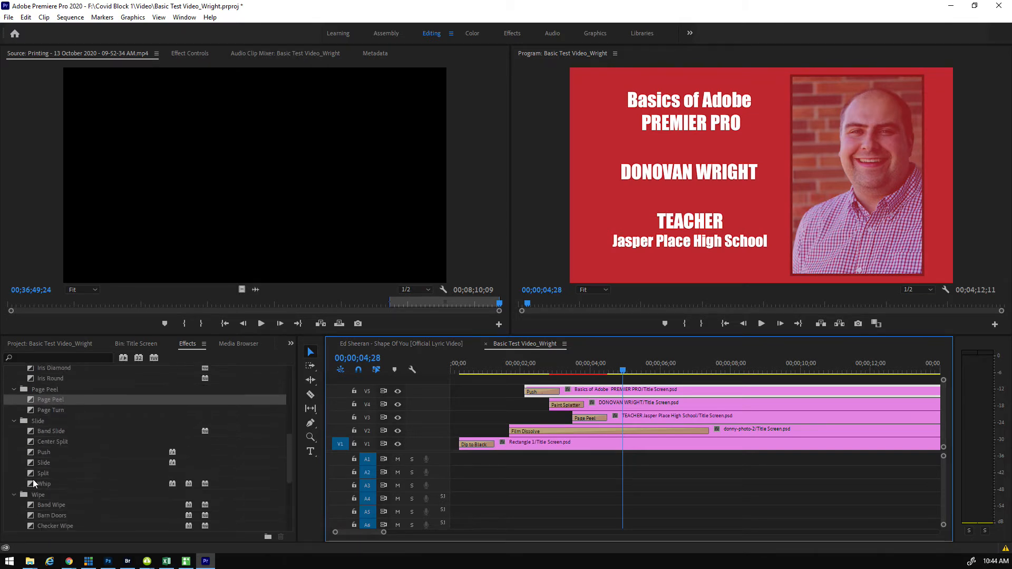
drag(31, 484, 588, 419)
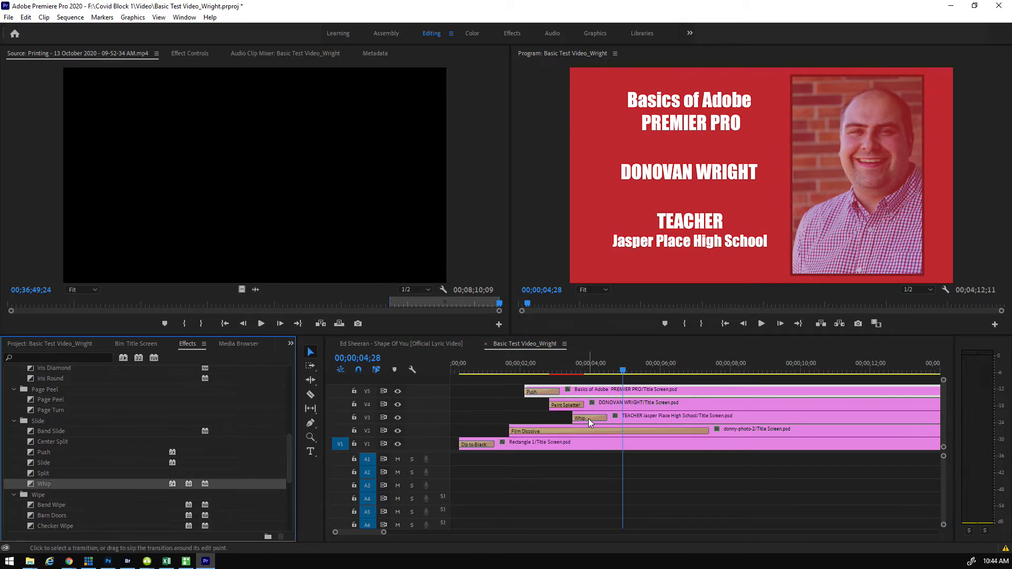
click(483, 369)
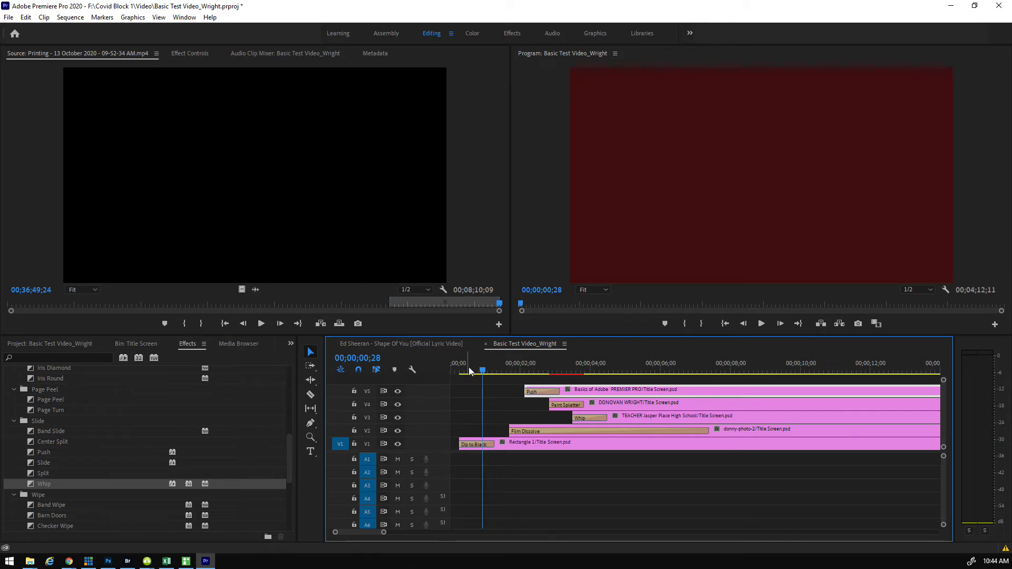
drag(485, 375, 440, 365)
key(space)
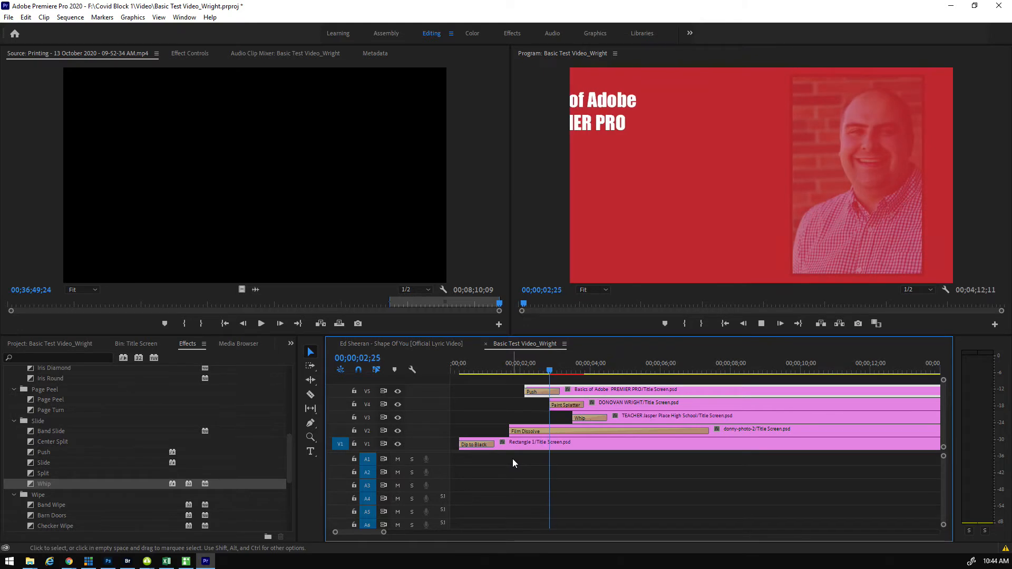
key(space)
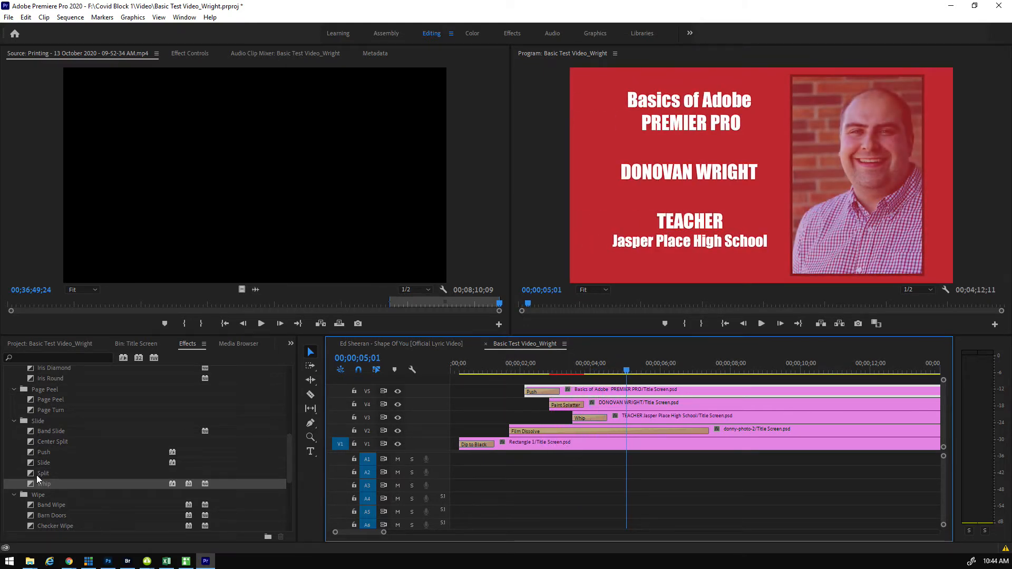
Replace the opening transitions of the V4 name clip and the V5 title clip with Whip and play the result
drag(30, 483, 551, 405)
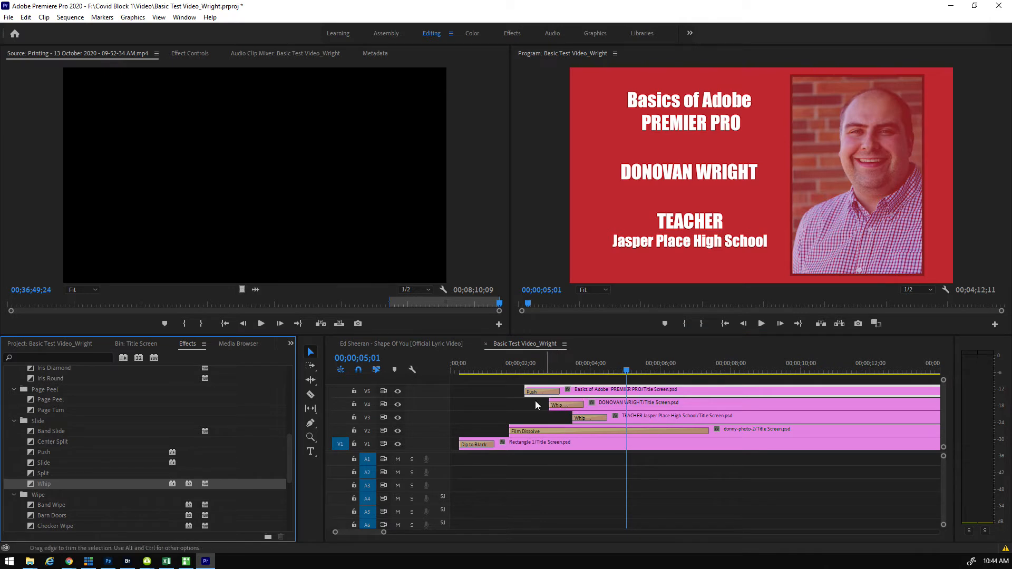
drag(28, 485, 545, 393)
click(516, 371)
key(space)
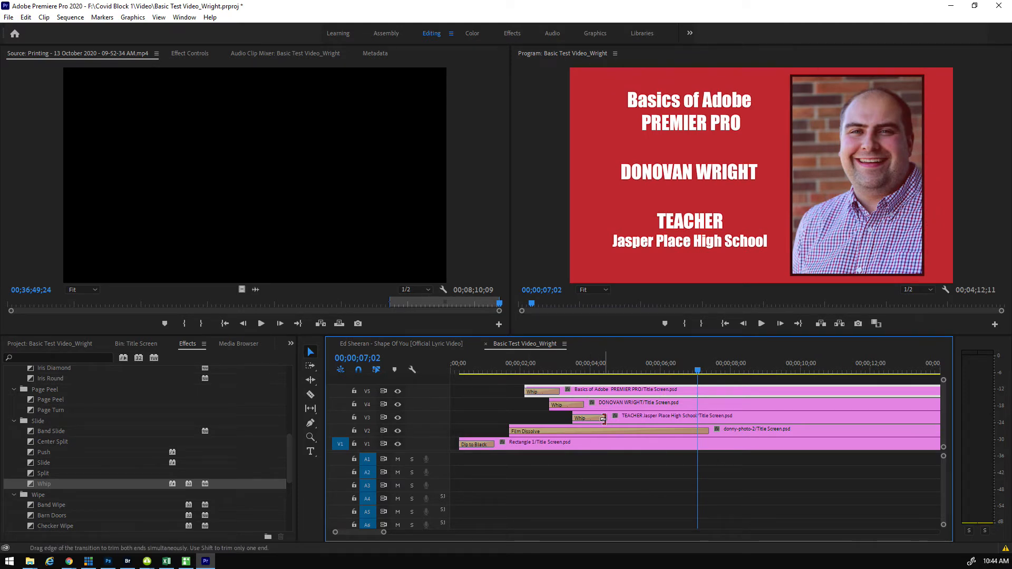
Set the photo clip's Film Dissolve to about 4.1 seconds long and play the sequence from the beginning
drag(709, 431, 654, 432)
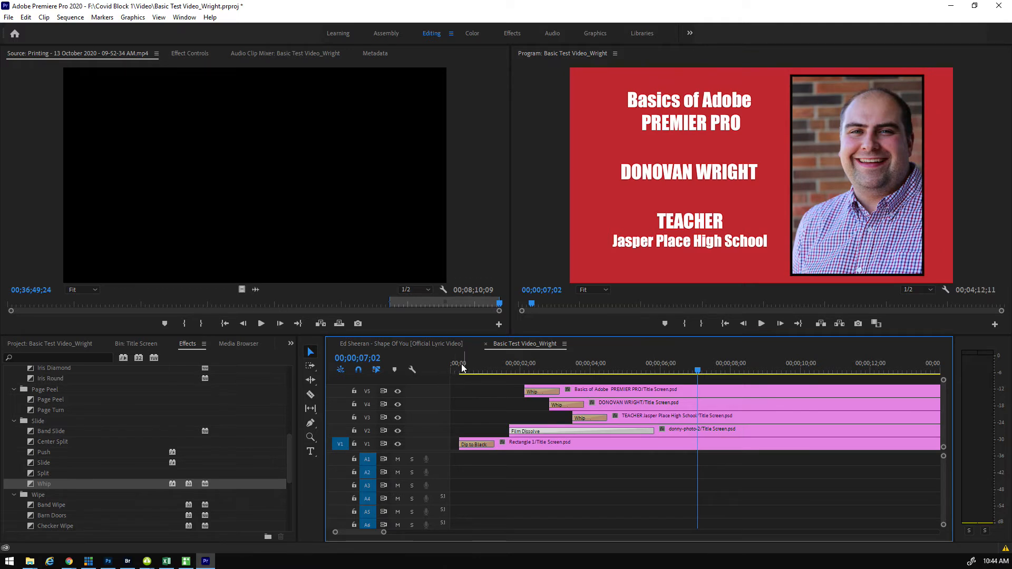
click(453, 365)
key(space)
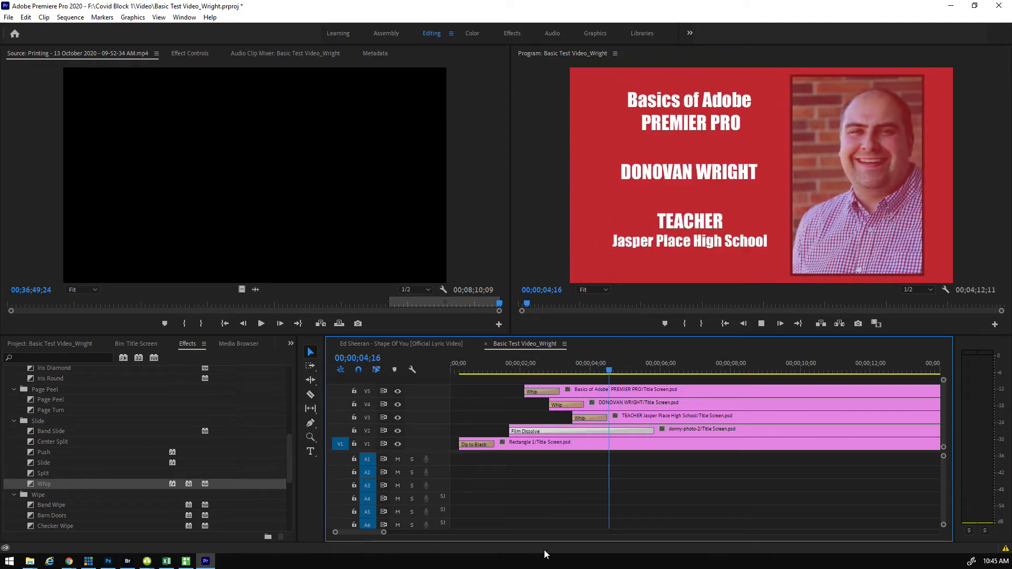
key(space)
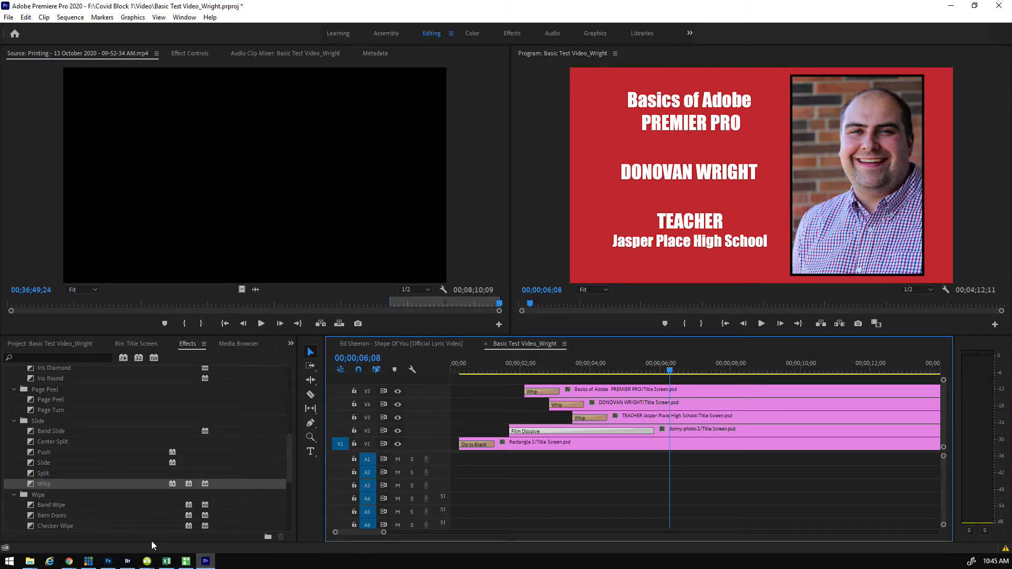
Switch to Google Chrome with a new tab open
mouse_move(70, 563)
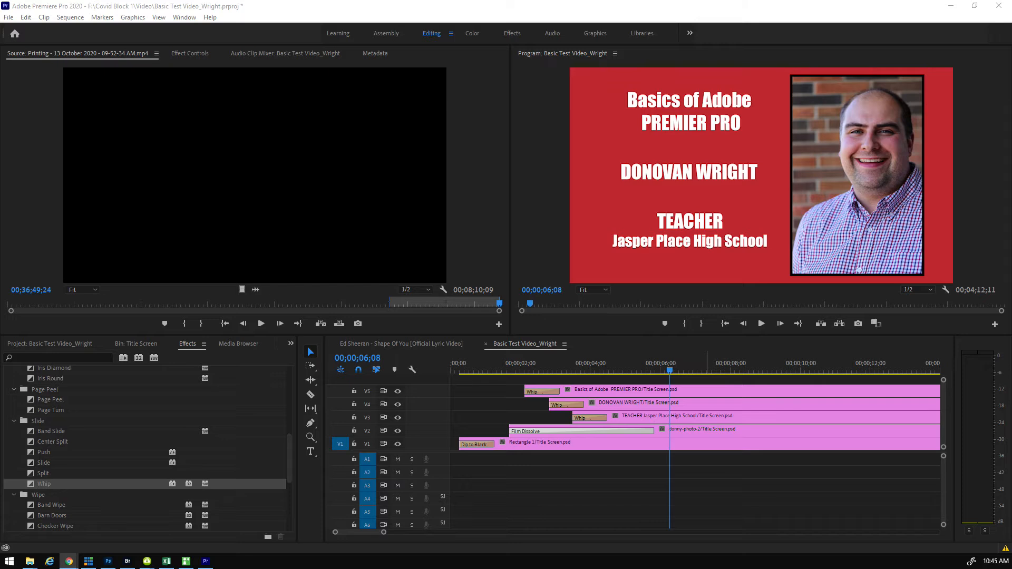
click(68, 561)
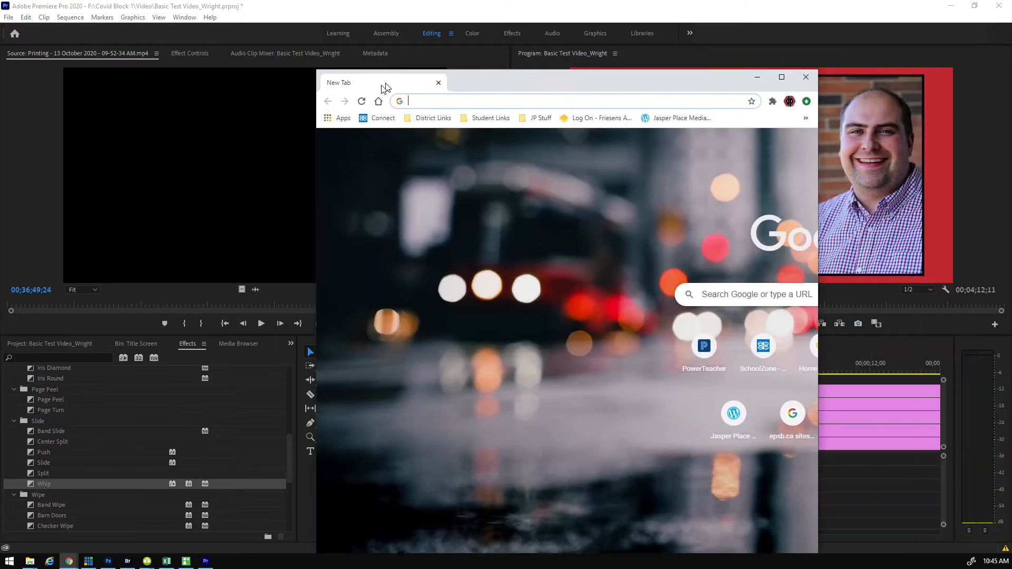
Open the Bensound royalty-free music page at bensound.com/royalty-free-music/cinematic
click(195, 29)
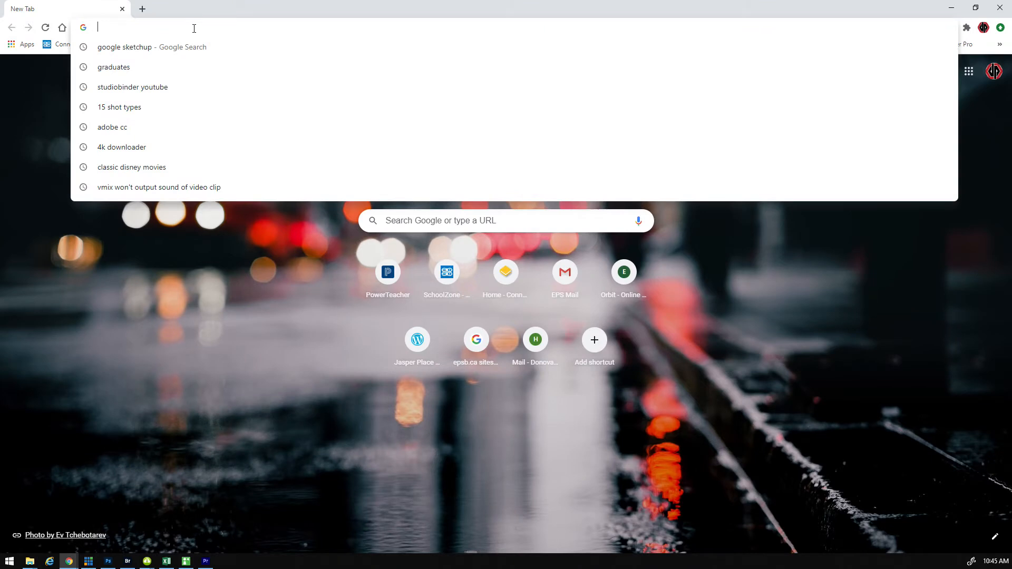
text(ben)
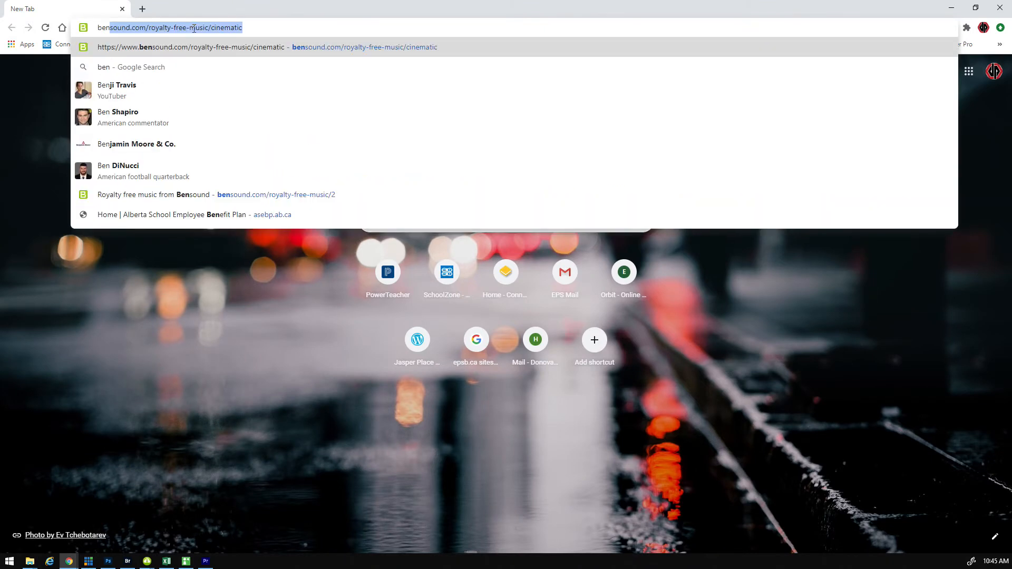
key(Return)
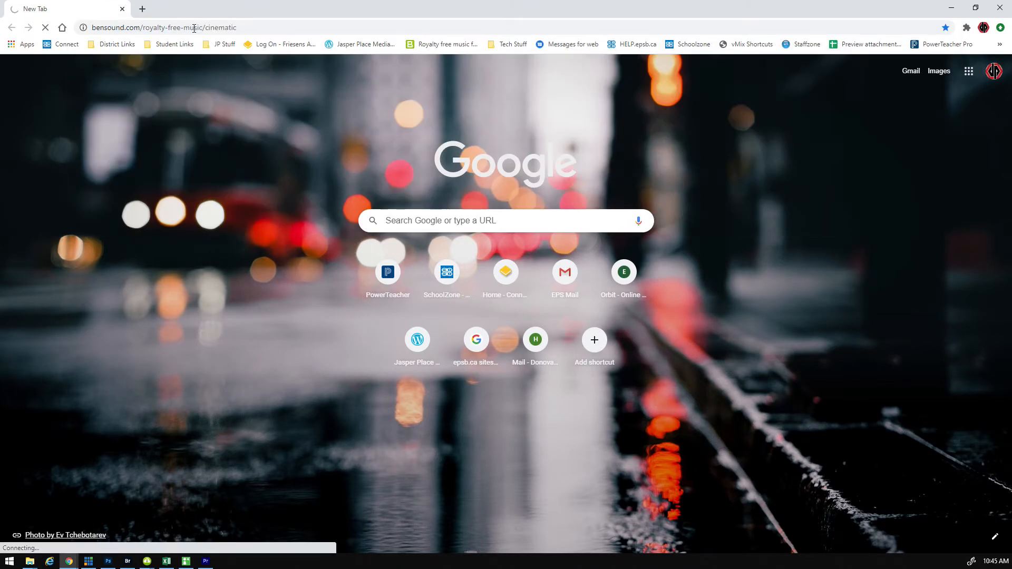
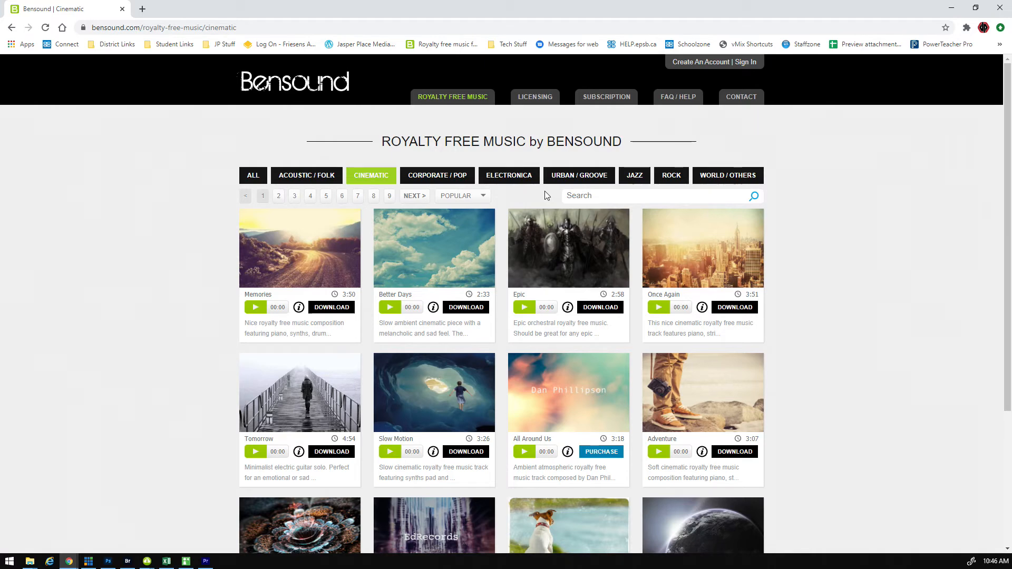
Preview the Corporate / Pop track "Hey!" and download it under the free license with attribution
click(456, 180)
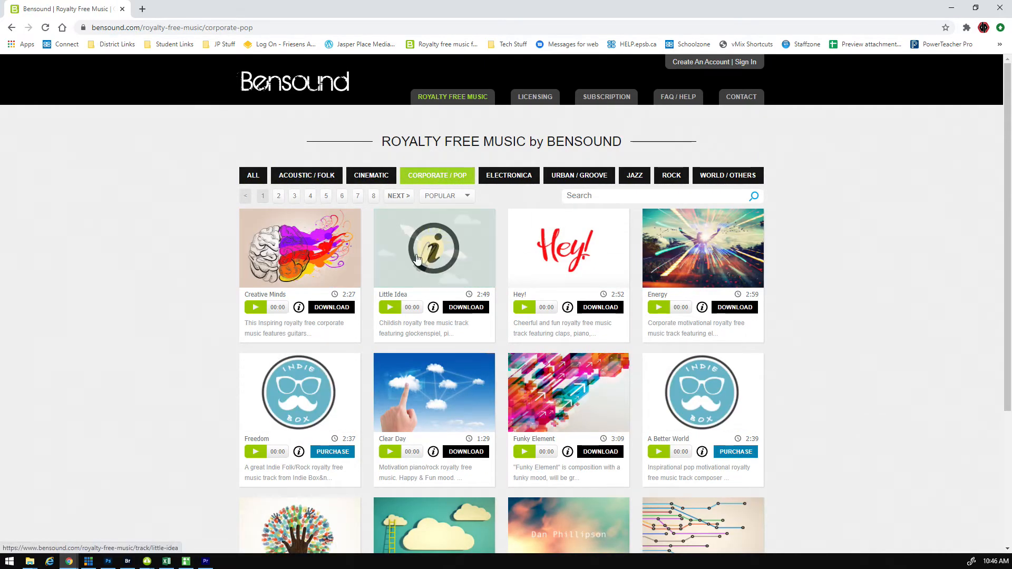
click(525, 310)
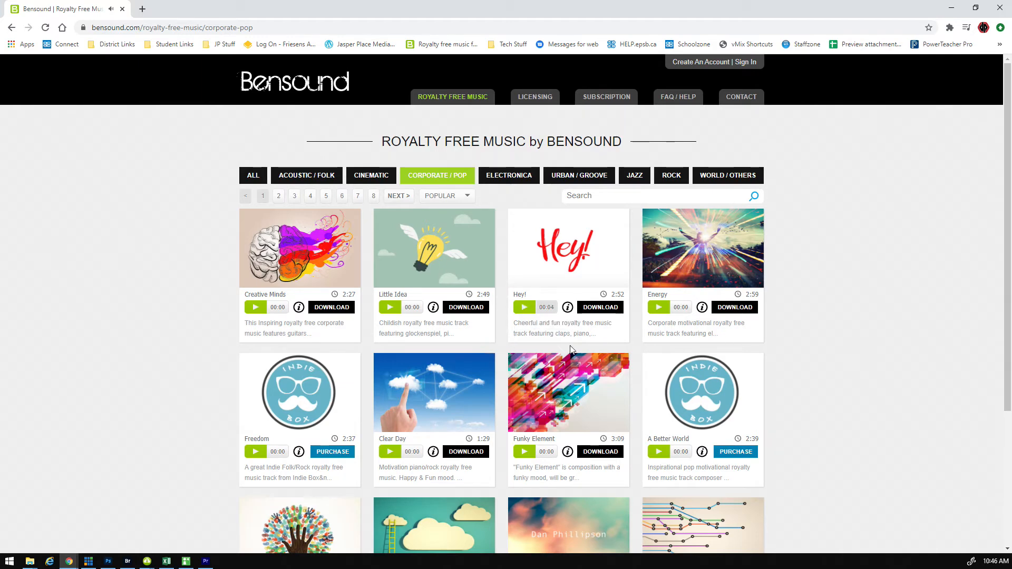
click(601, 309)
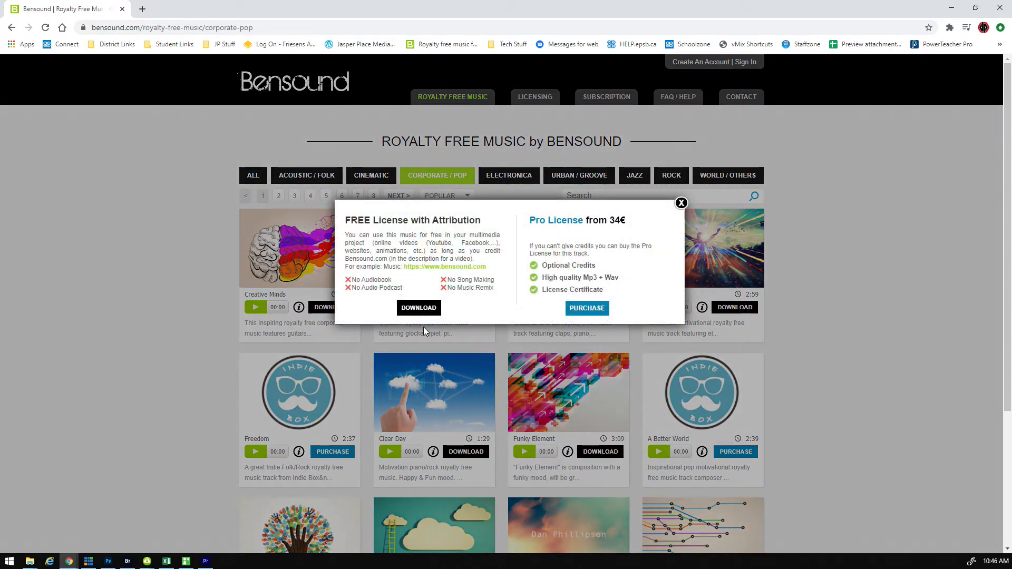
click(419, 308)
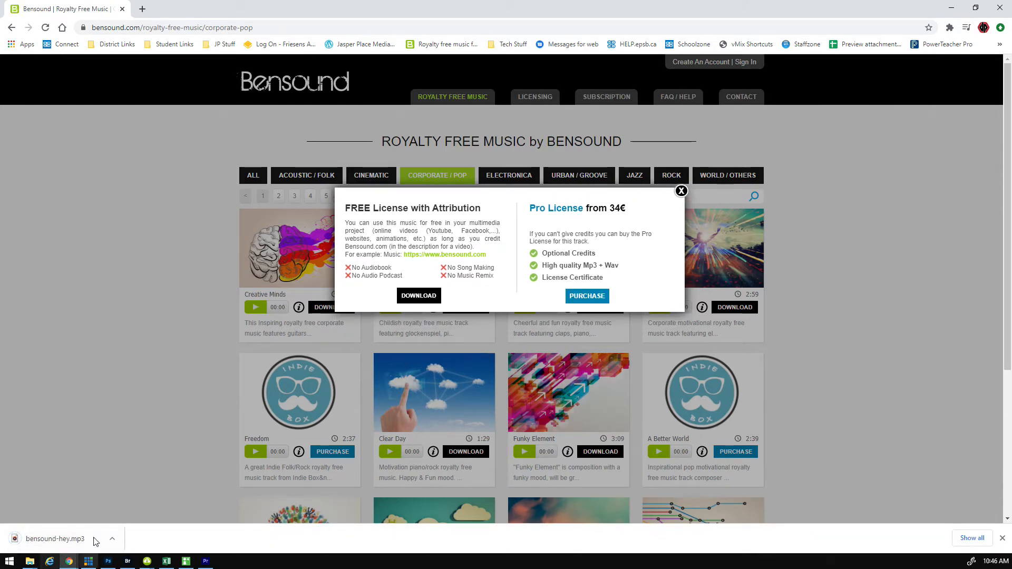
Return to Premiere Pro and play the title sequence from the start to review the animation
click(951, 10)
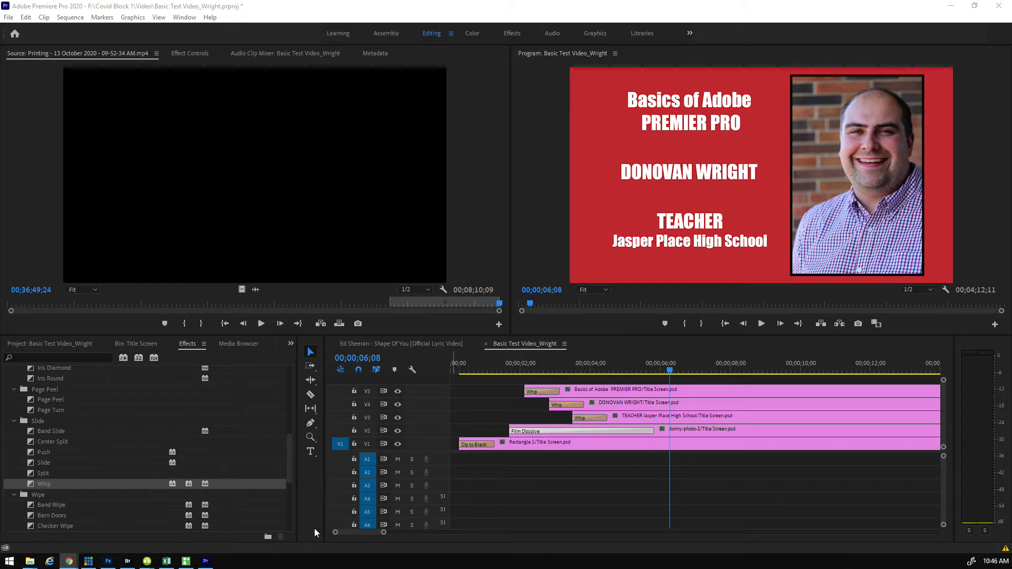
drag(466, 368, 426, 372)
key(space)
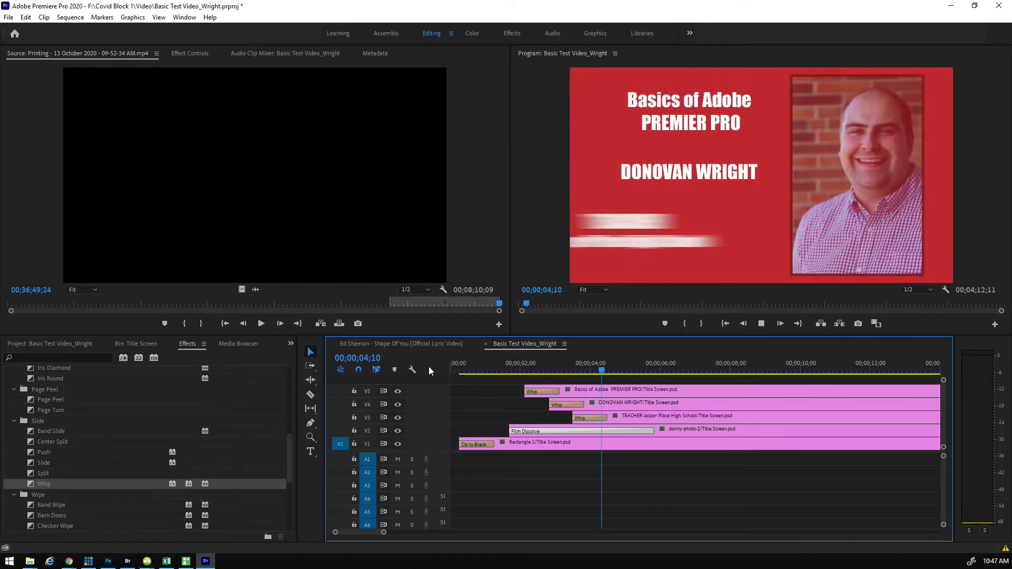
key(space)
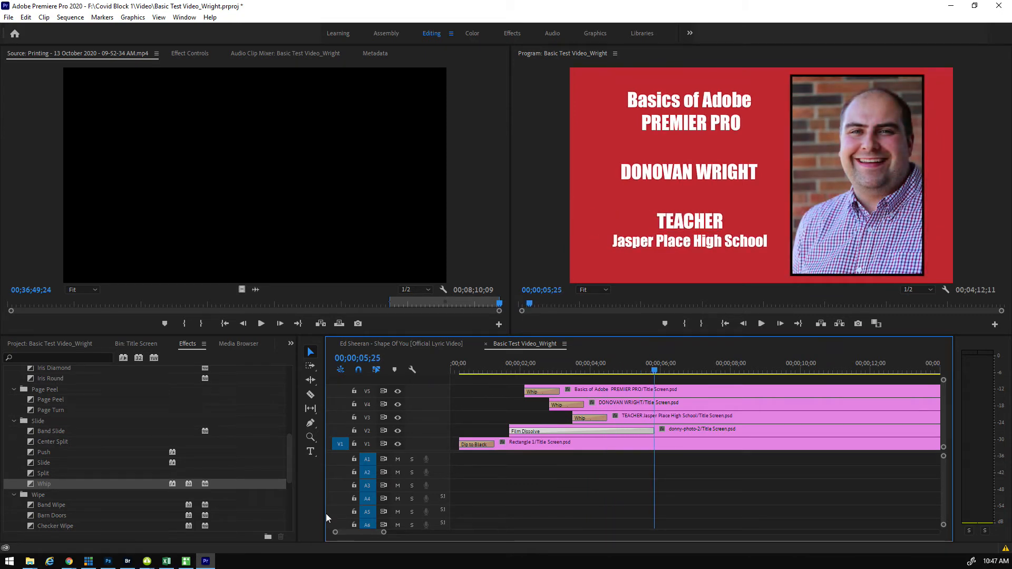
Start a media import into the project and cut bensound-hey.mp3 from the Downloads folder
click(65, 347)
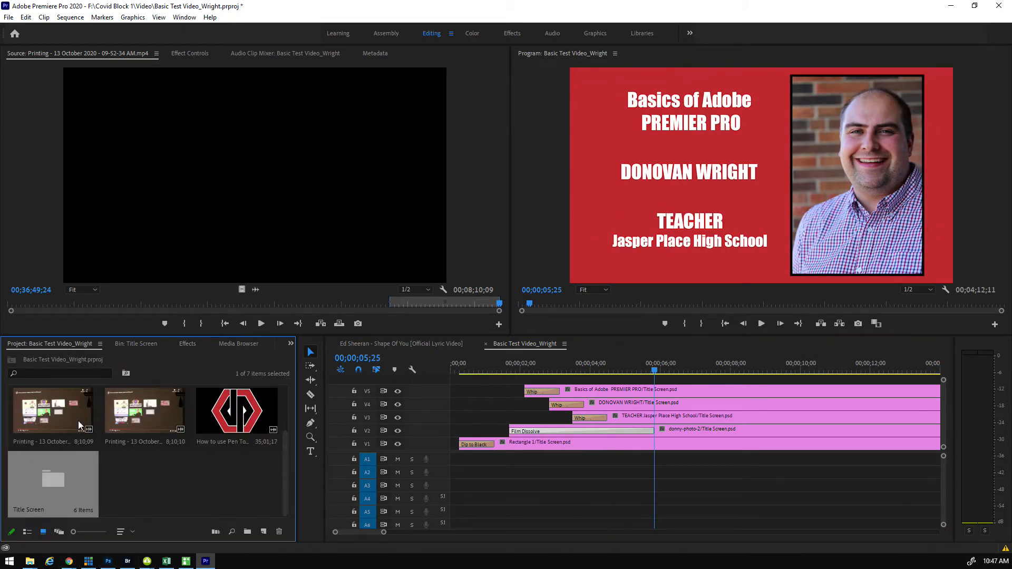
double_click(138, 487)
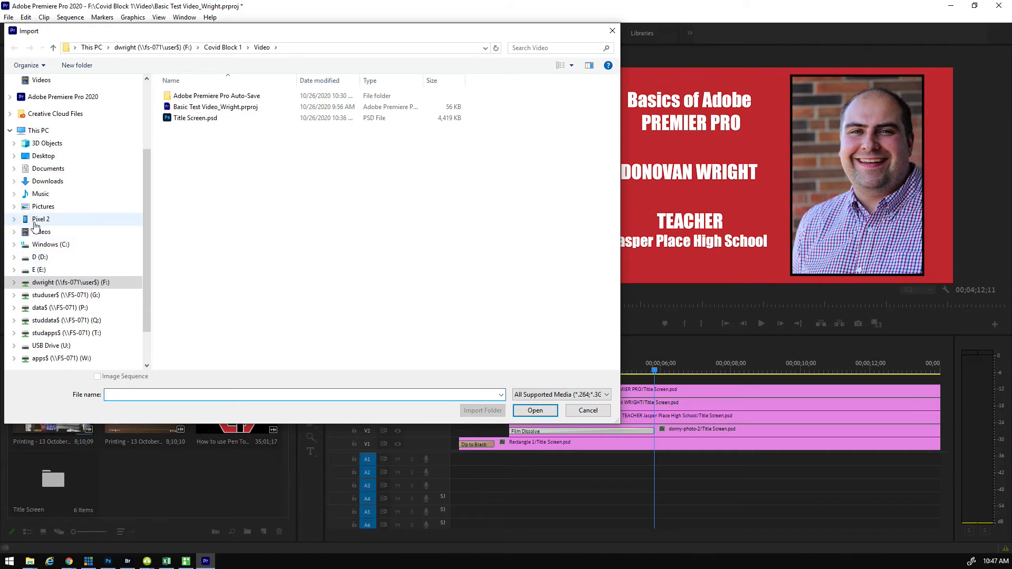
click(38, 194)
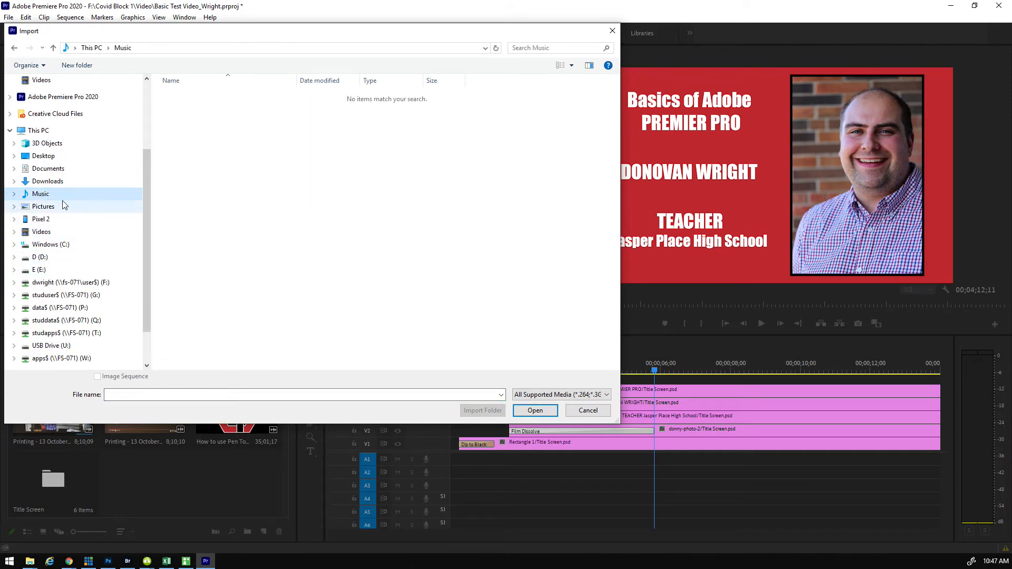
click(53, 181)
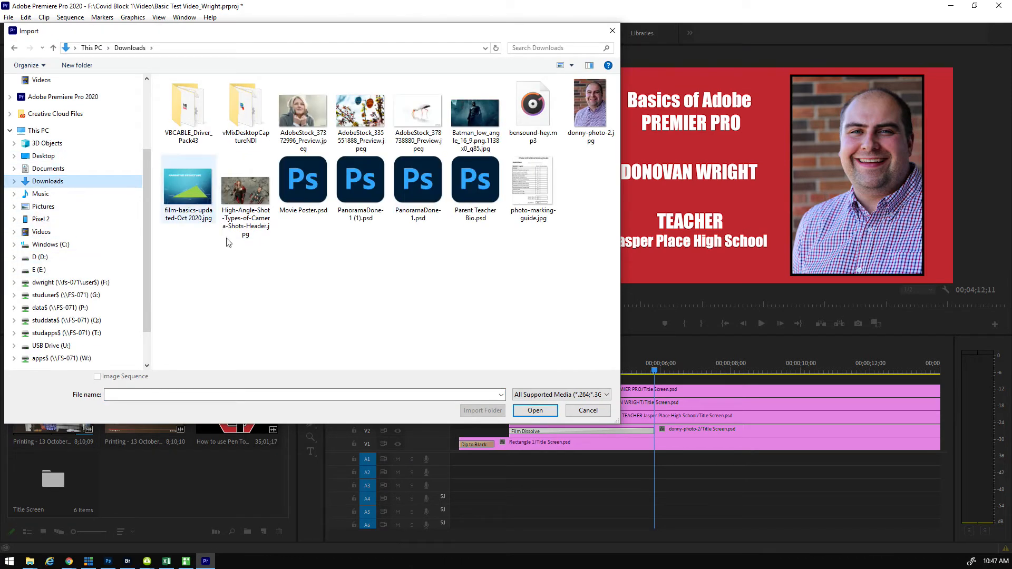
click(533, 108)
right_click(534, 114)
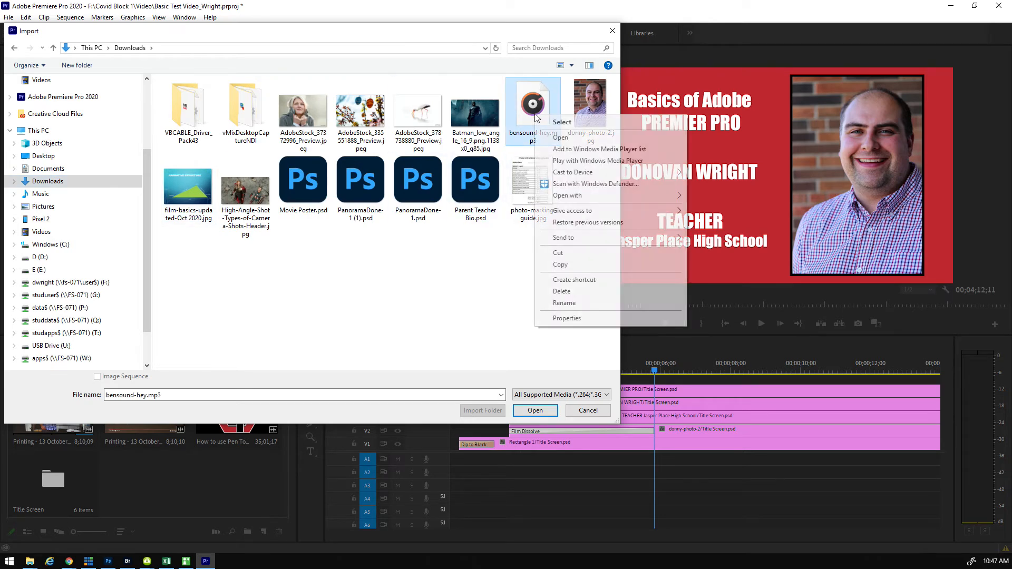
click(553, 253)
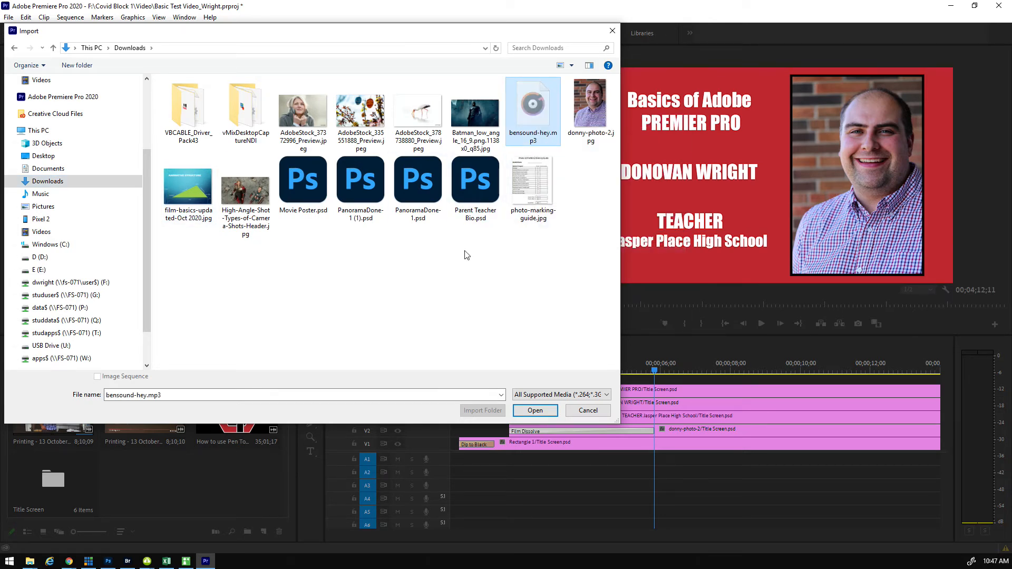
Paste bensound-hey.mp3 into the Video folder inside Covid Block 1 and import it into the project
click(71, 282)
click(273, 173)
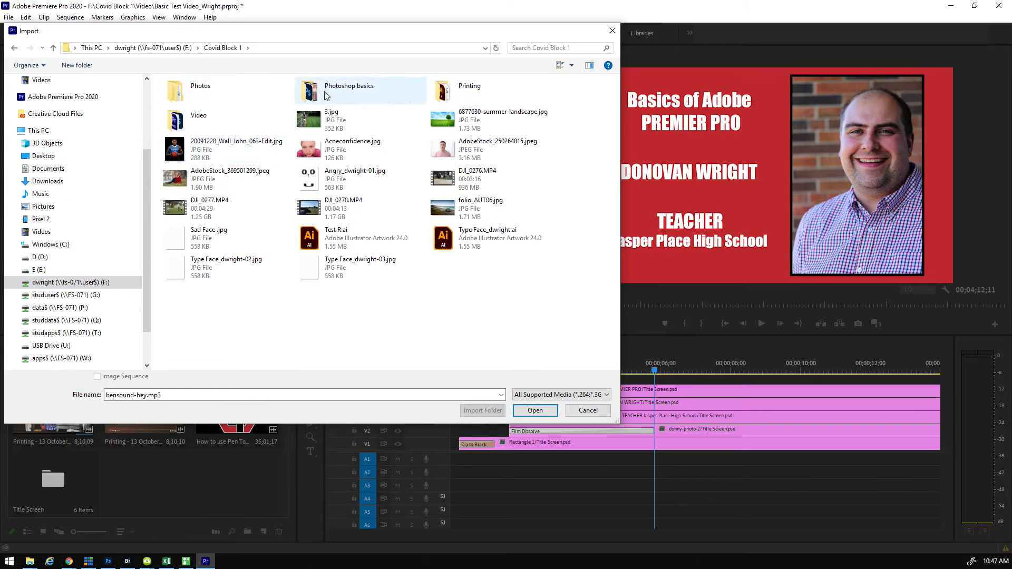
double_click(208, 122)
right_click(206, 149)
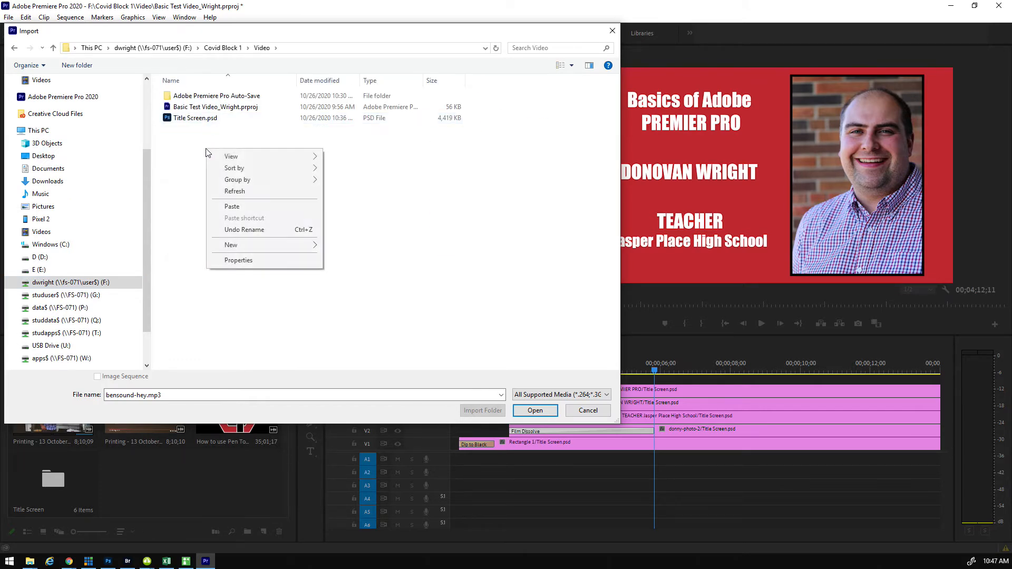
click(240, 210)
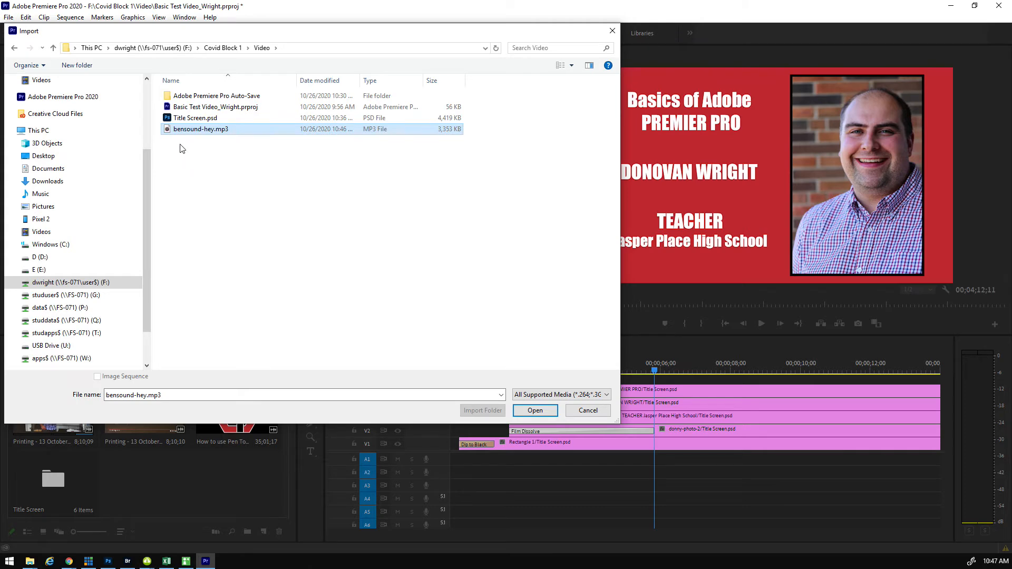
double_click(169, 130)
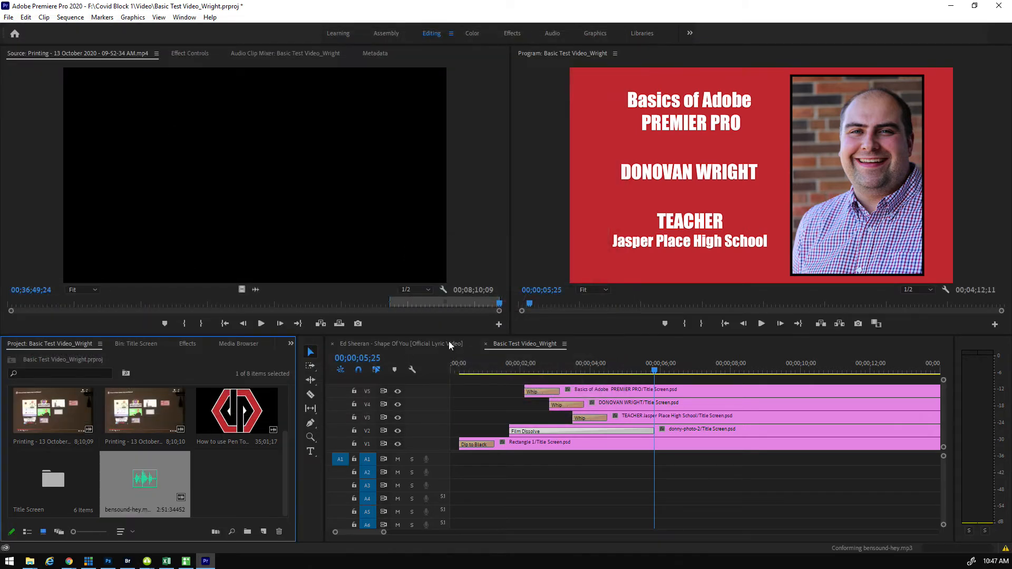
Place bensound-hey.mp3 on audio track A1 at the start of the sequence and play it with the titles
drag(654, 371, 454, 371)
drag(144, 478, 450, 460)
click(453, 370)
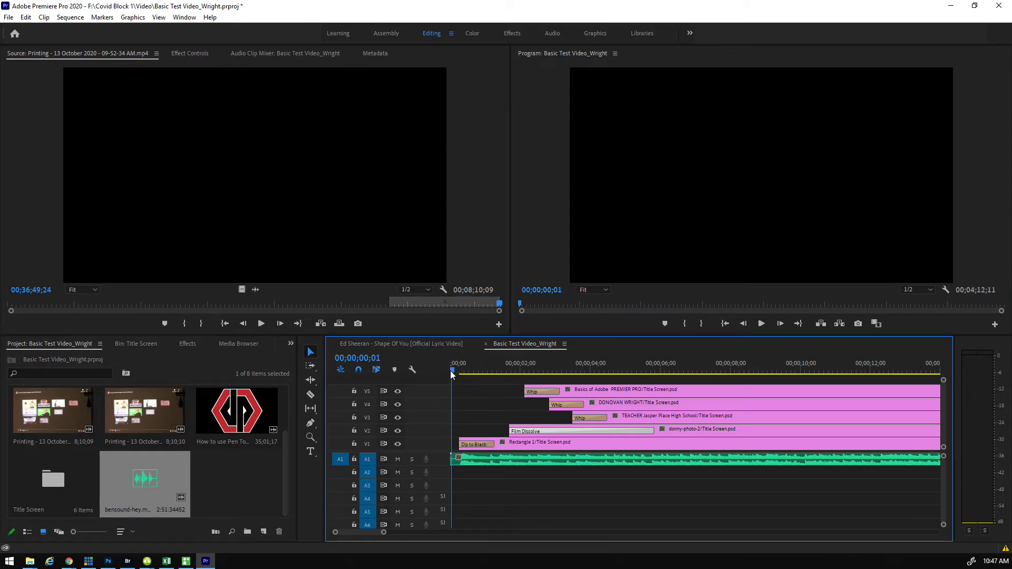
key(space)
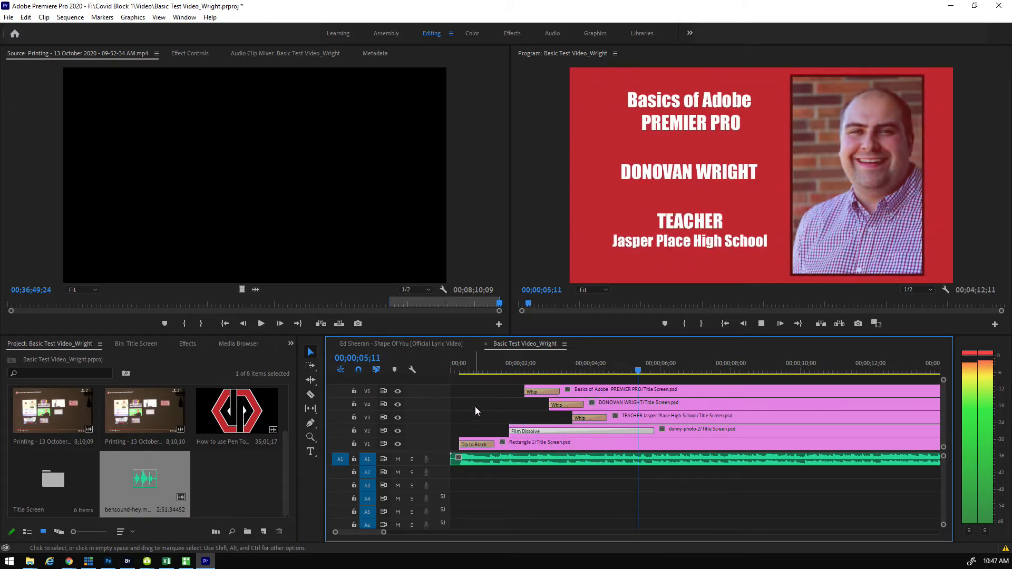
key(space)
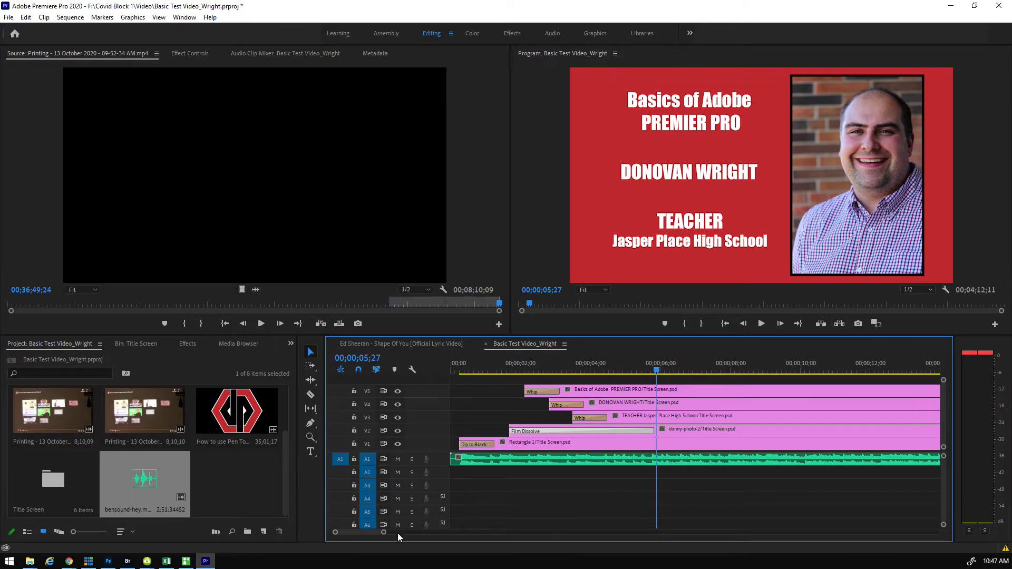
Trim the ends of the V5, V4 and V3 text clips back to 00;00;06;16
drag(385, 534, 412, 534)
drag(533, 370, 540, 370)
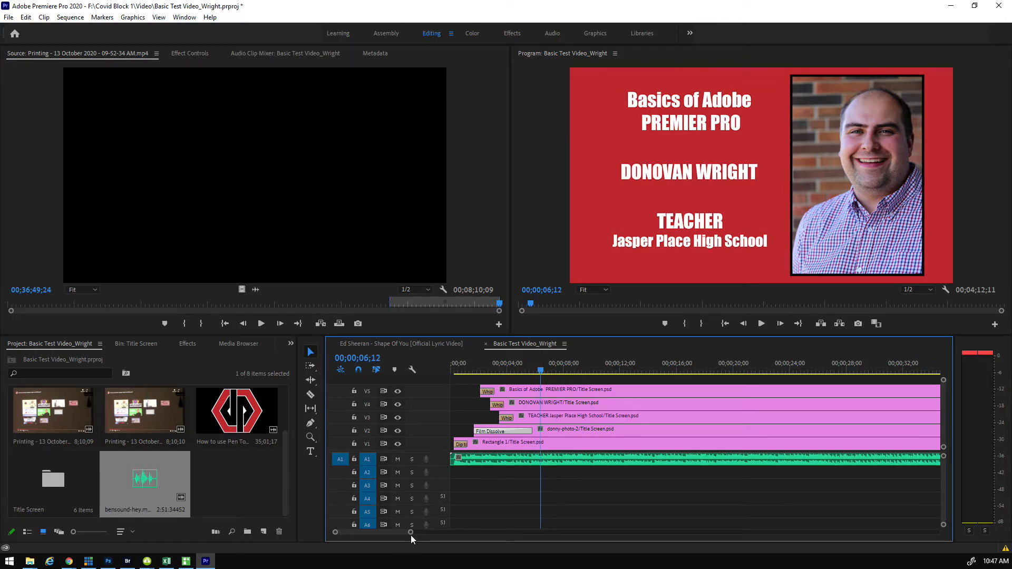
drag(409, 534, 445, 533)
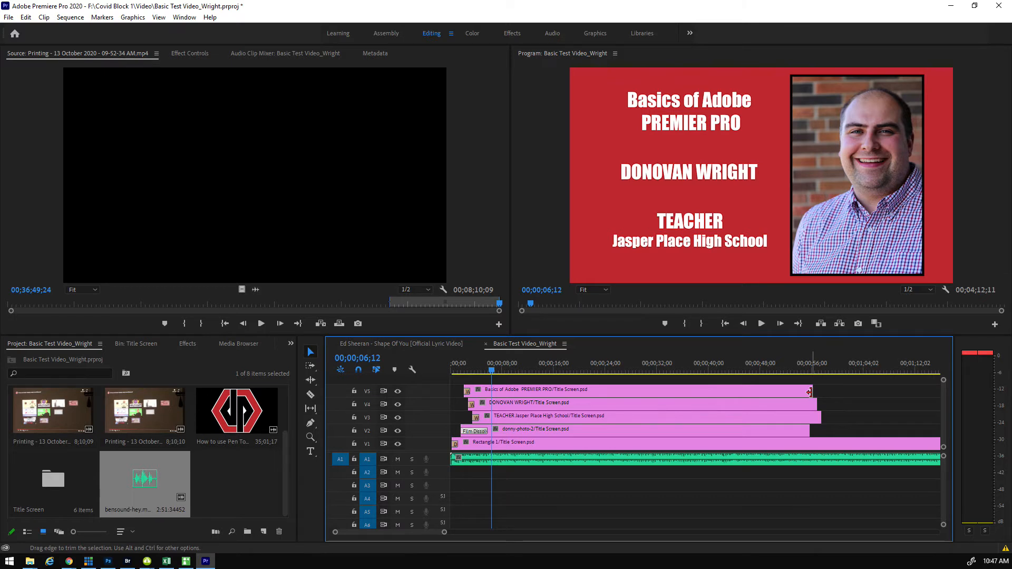
key(space)
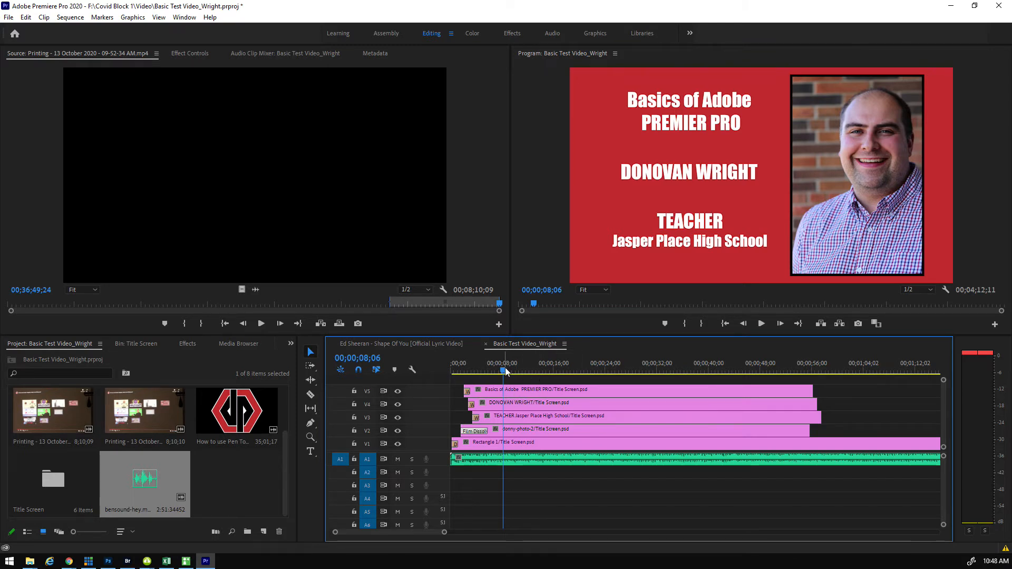
drag(503, 369, 493, 370)
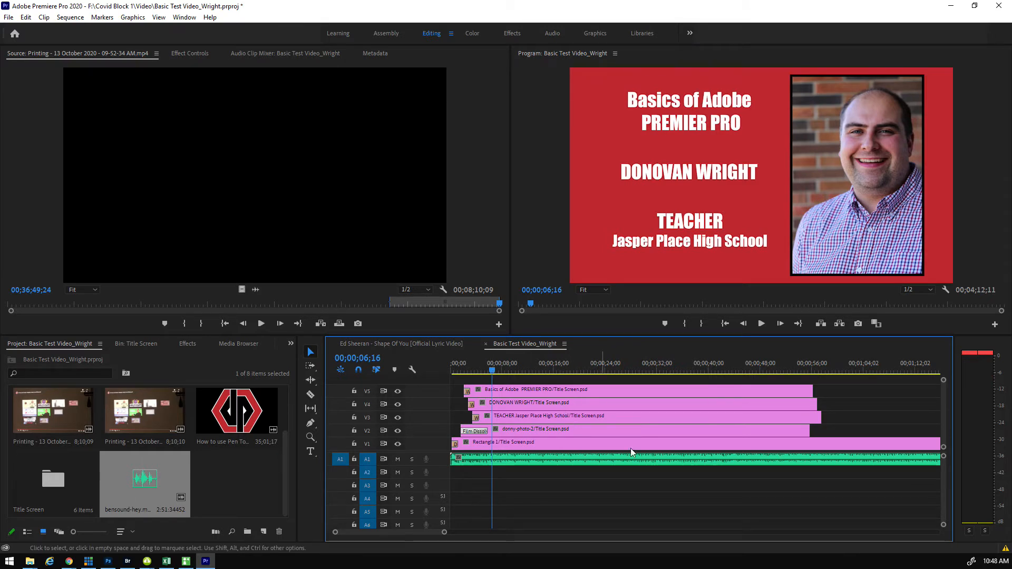
drag(811, 393, 492, 395)
drag(816, 405, 500, 412)
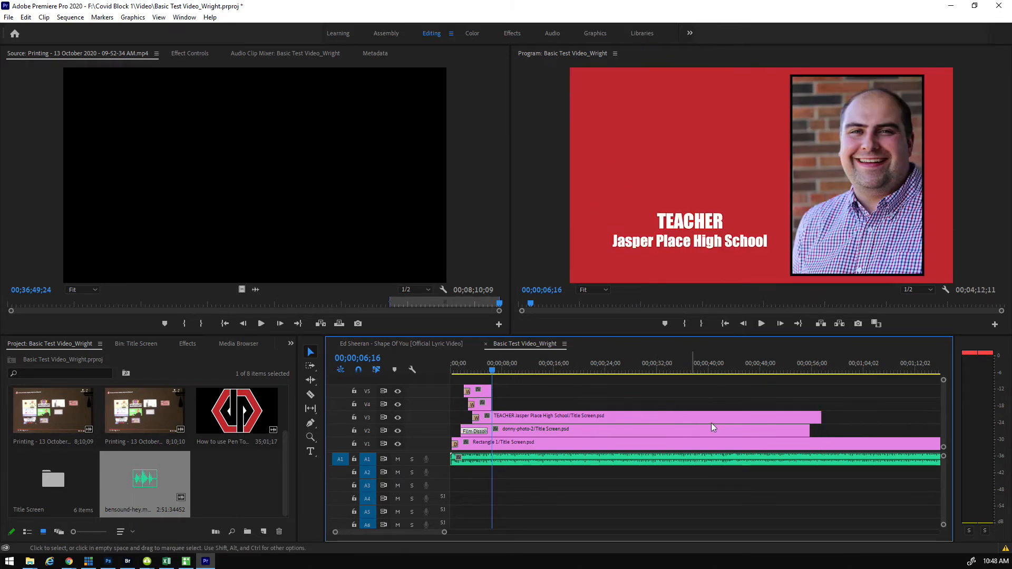
drag(818, 417, 492, 417)
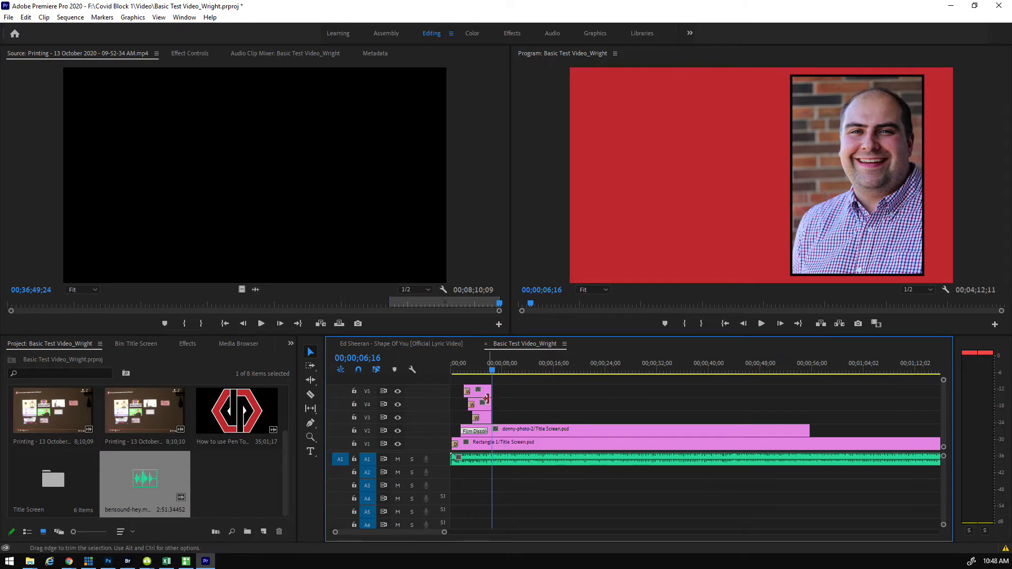
Play the sequence from the beginning to check the shortened text clips against the music, stopping at 00;00;06;28
click(483, 369)
drag(477, 369, 444, 366)
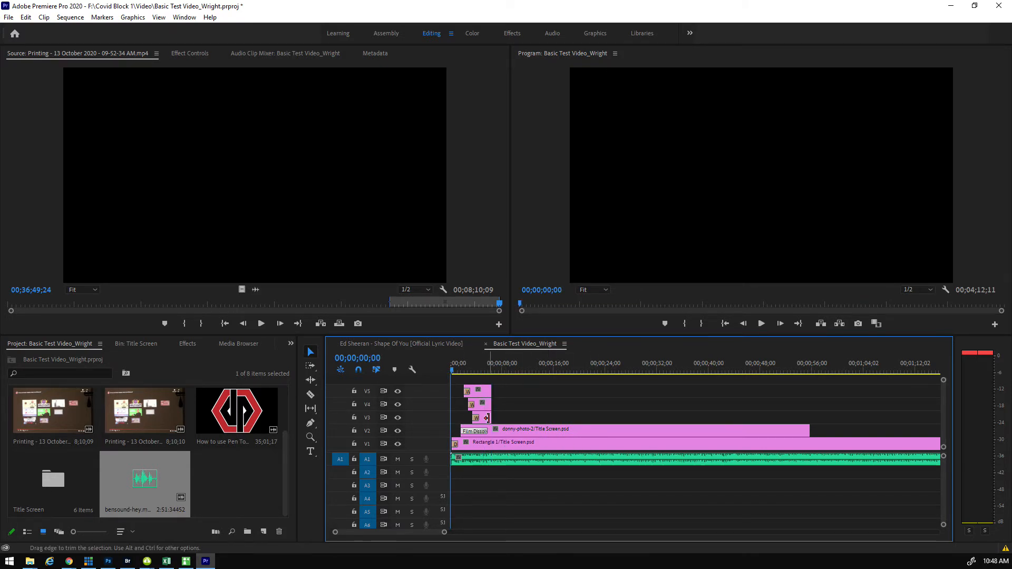
key(space)
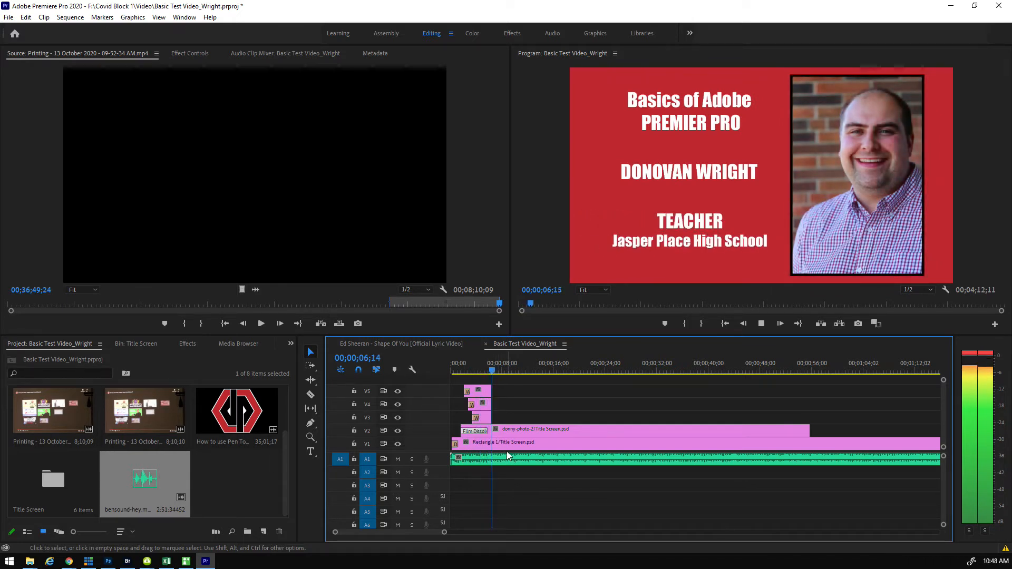
key(space)
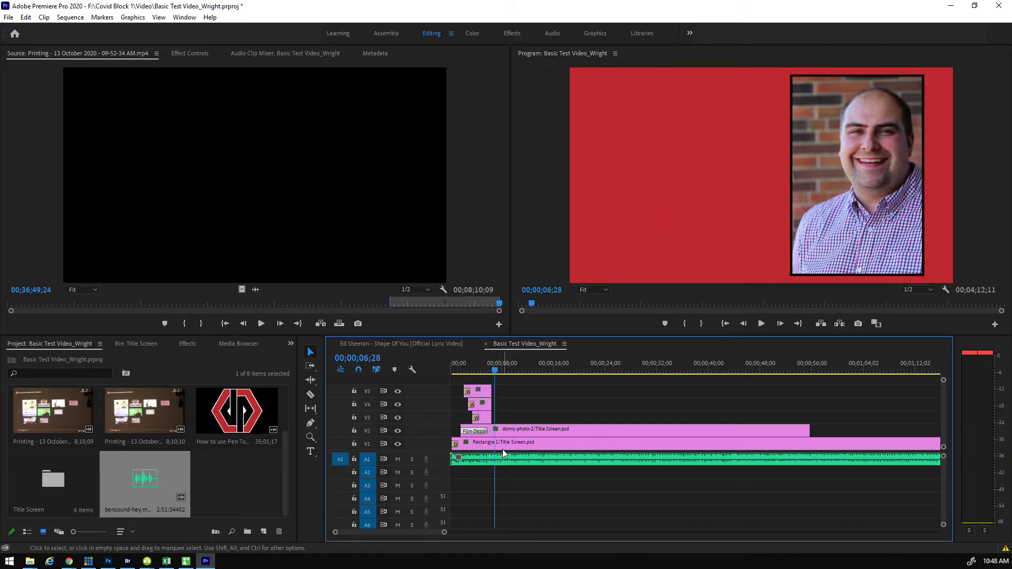
Extend the V3, V4 and V5 text clips to 00;00;06;28 and trim the V2 photo clip to the same point
click(489, 417)
drag(490, 403, 494, 393)
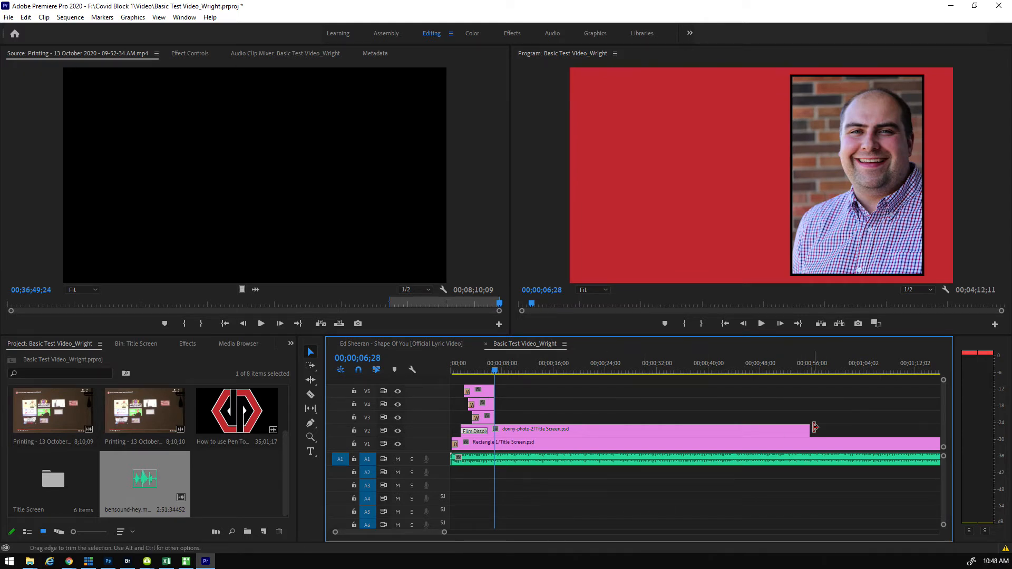
drag(810, 431, 501, 431)
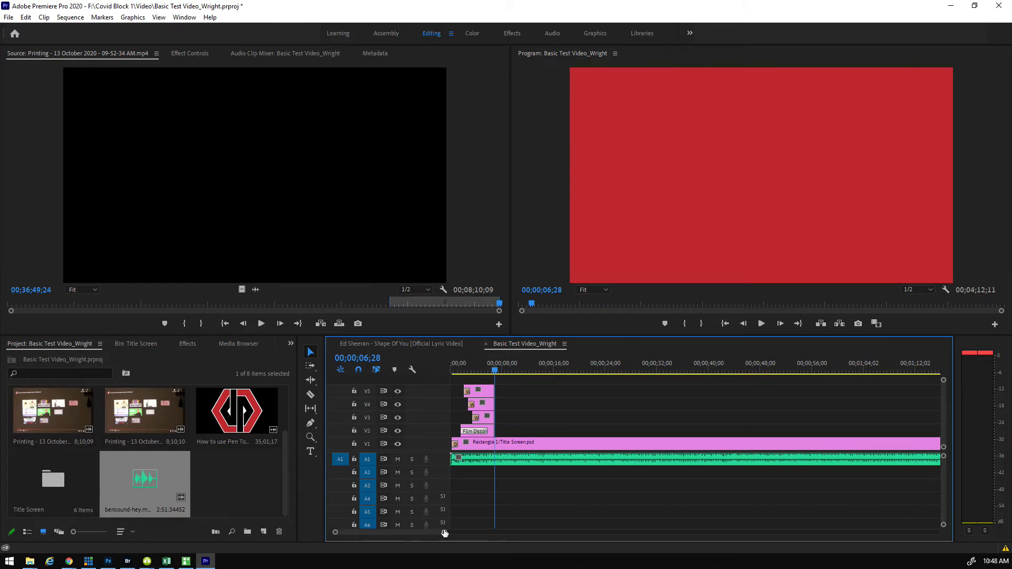
Trim the V1 background clip to end at 00;00;06;28 and shorten the A1 music clip to 00;00;09;29
drag(443, 533, 561, 532)
drag(780, 444, 467, 446)
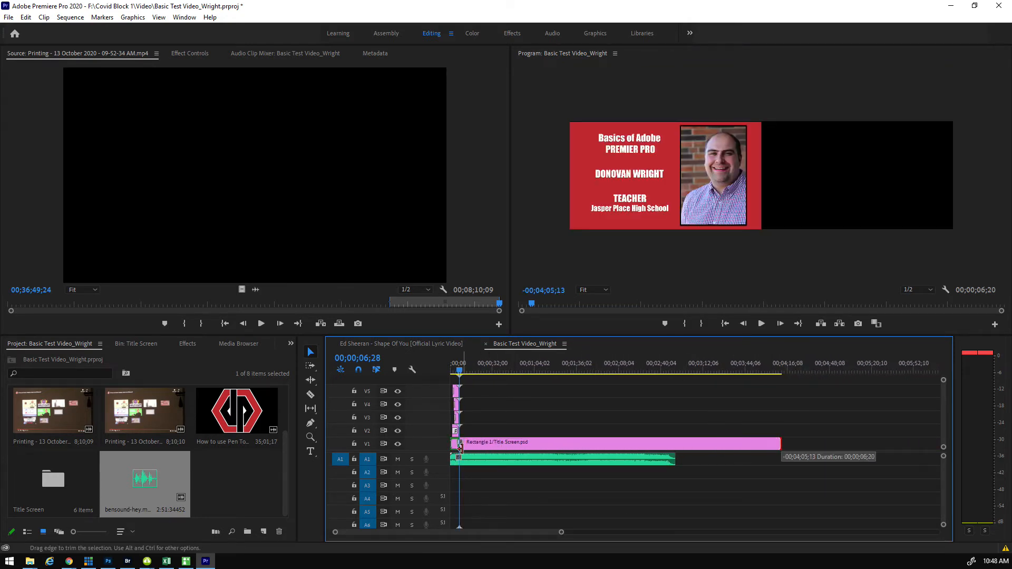
drag(561, 532, 606, 538)
drag(795, 460, 467, 461)
drag(521, 532, 445, 538)
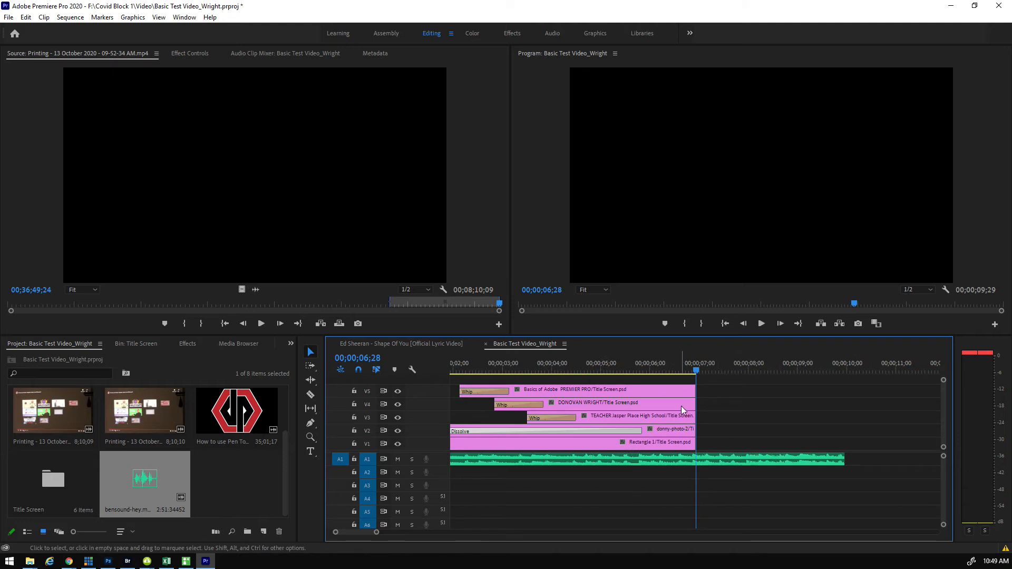
Scrub the playhead across the end of the title clips and return it to 00;00;06;28
drag(697, 369, 693, 372)
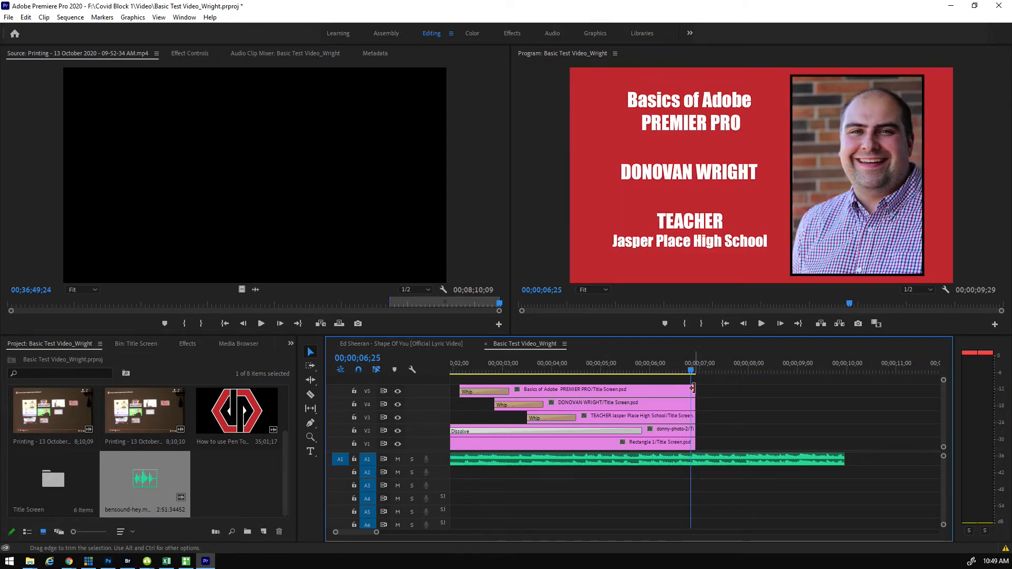
drag(671, 368, 648, 369)
drag(649, 369, 698, 369)
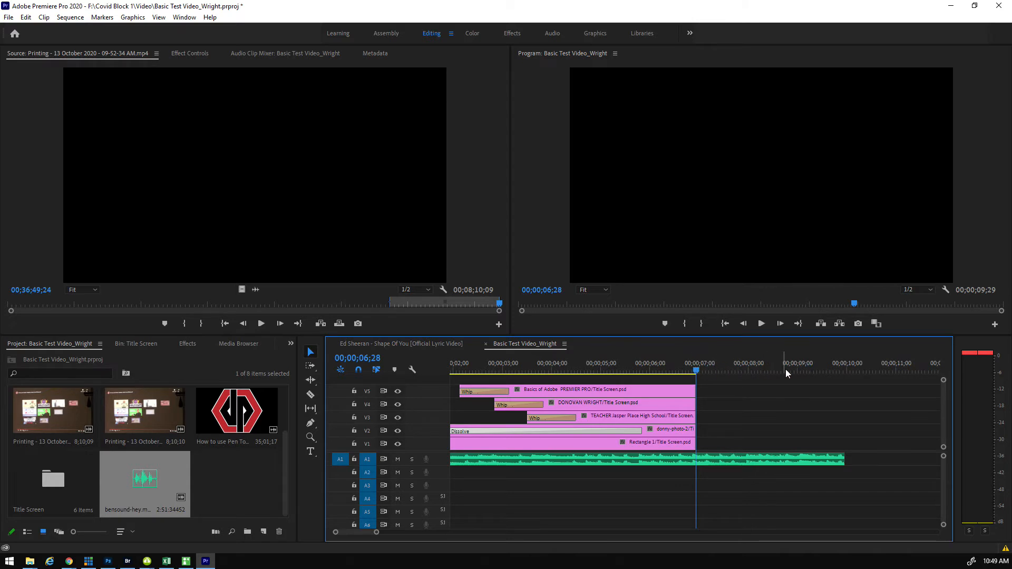
Extend the ends of the title clips on V5, V4, V3, V2 and V1 to 00;00;09;01
drag(695, 391, 798, 397)
drag(695, 405, 798, 410)
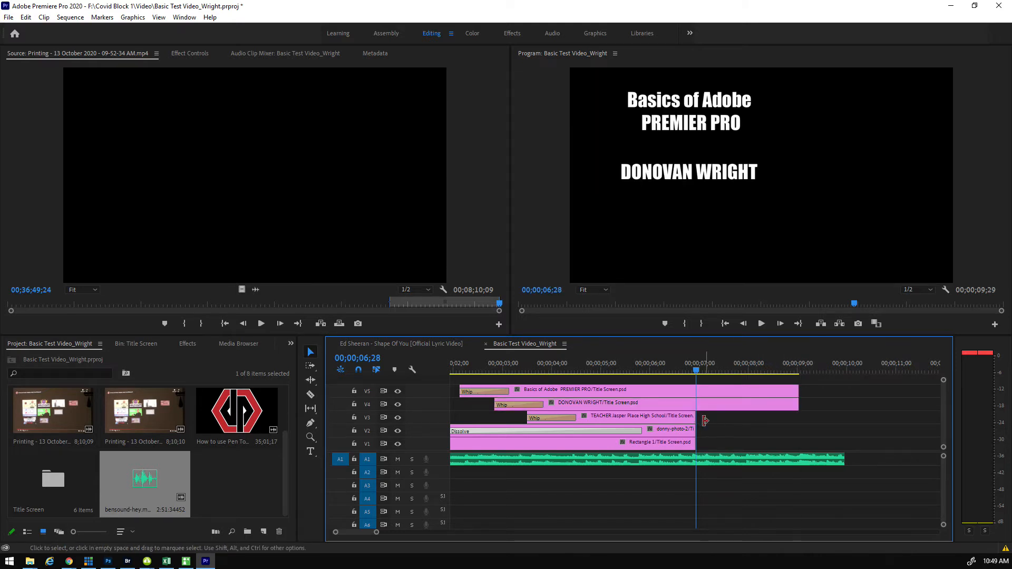
drag(693, 418, 798, 419)
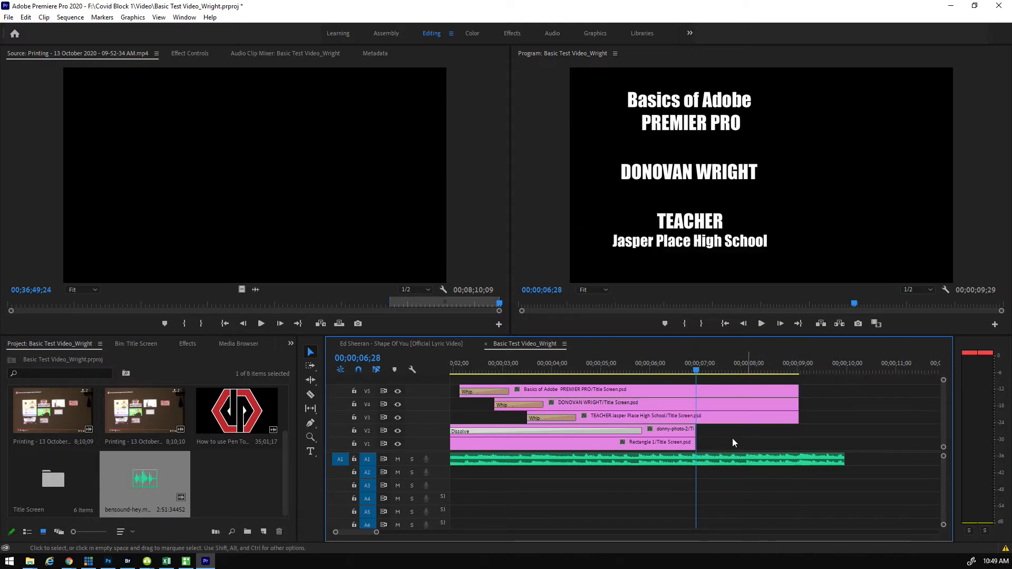
drag(694, 431, 798, 432)
drag(692, 444, 798, 443)
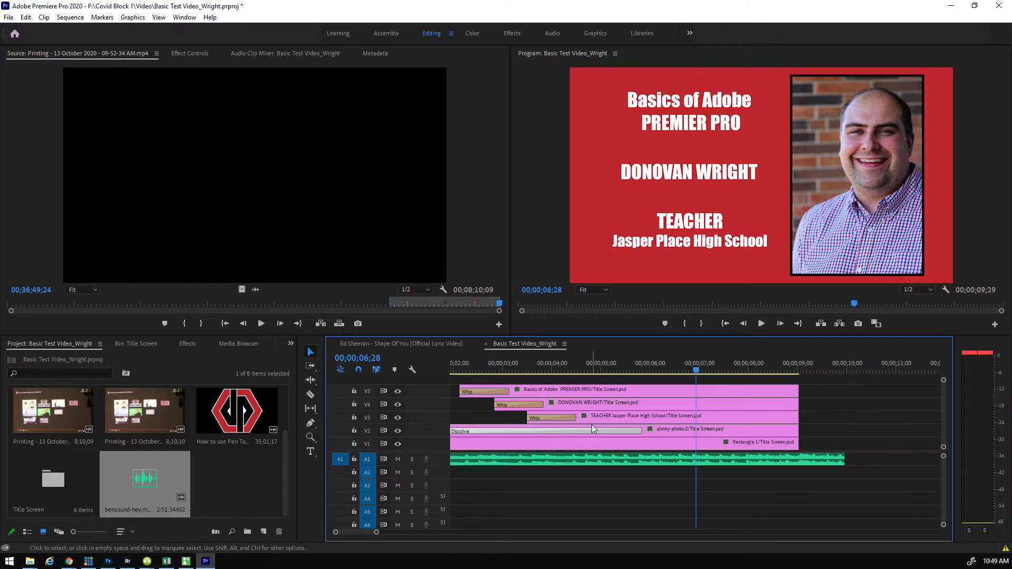
Apply the Film Dissolve transition to the ends of the title clips on tracks V5 through V1
click(187, 344)
scroll(84, 446, up, 6)
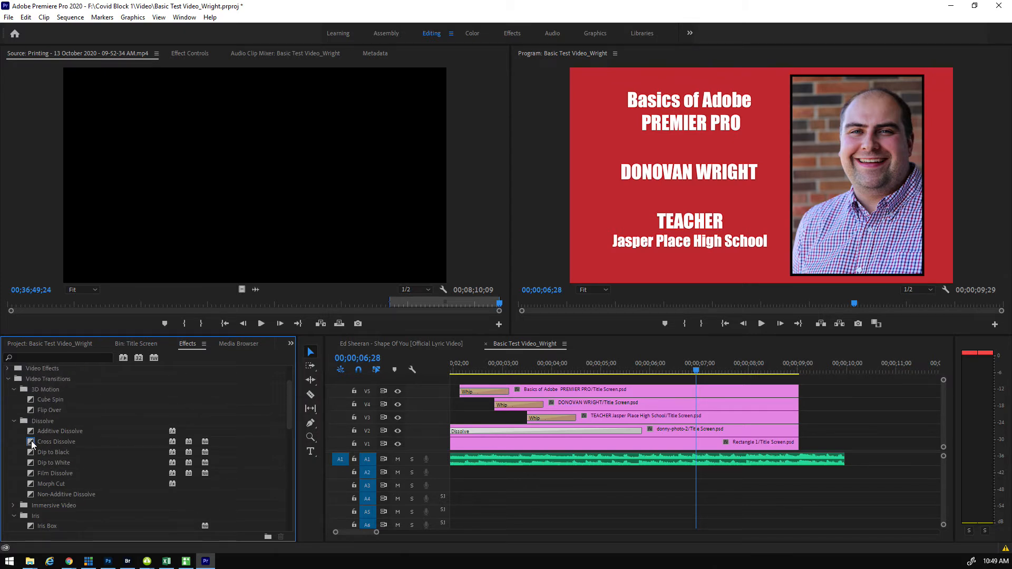
click(31, 441)
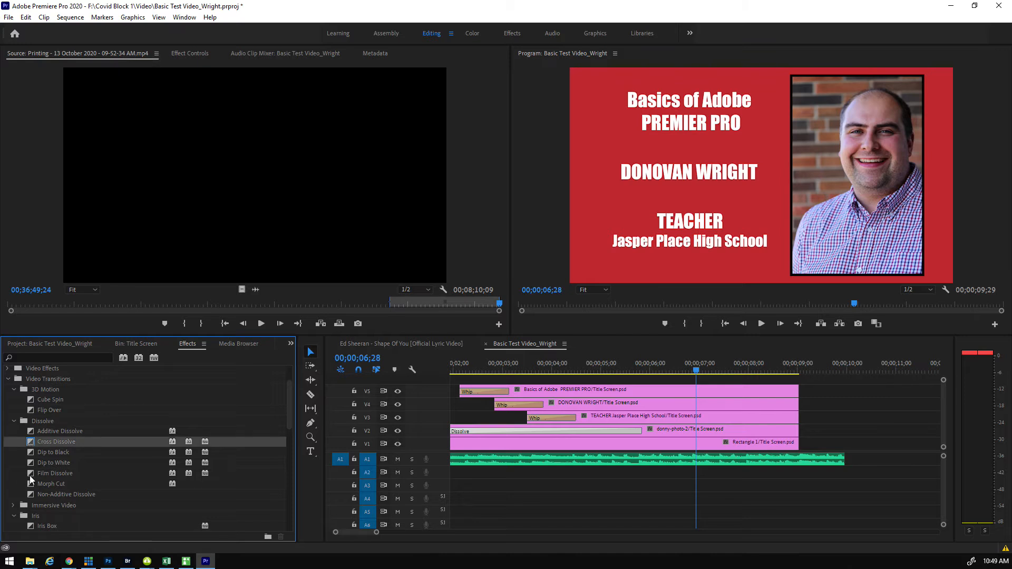
click(30, 473)
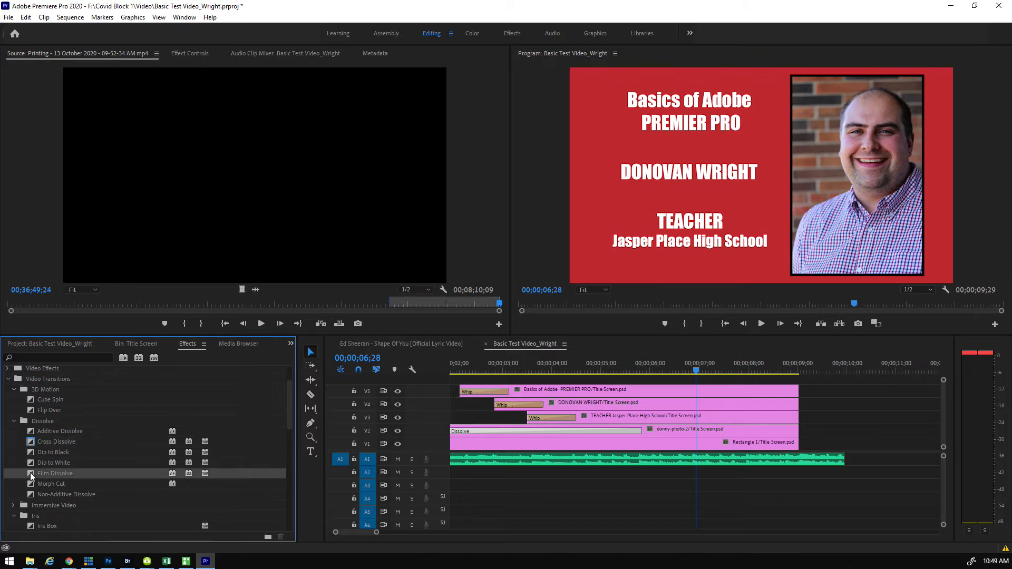
drag(31, 474, 790, 391)
drag(226, 473, 754, 408)
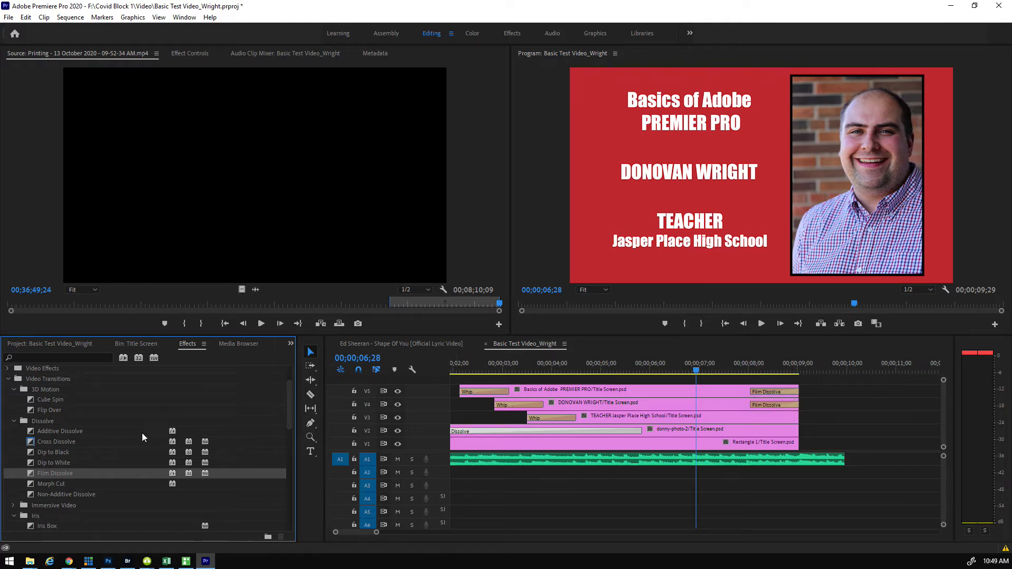
drag(30, 475, 710, 441)
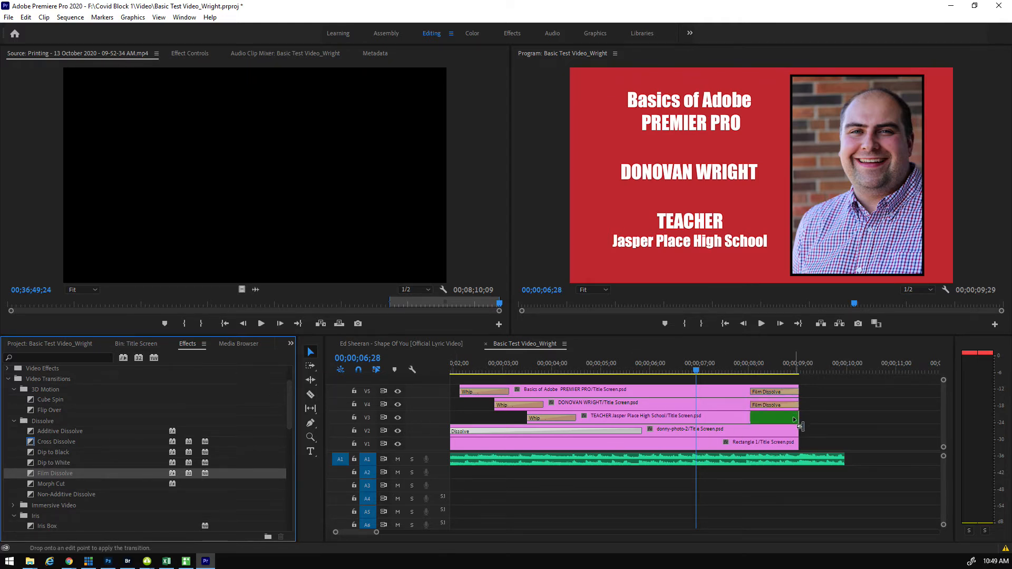
drag(795, 419, 792, 417)
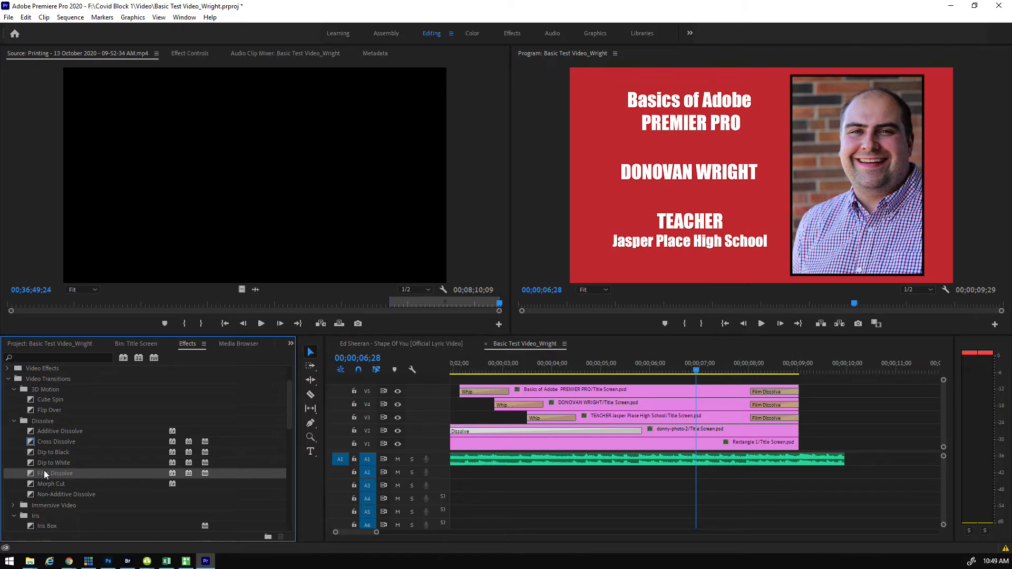
drag(27, 474, 642, 474)
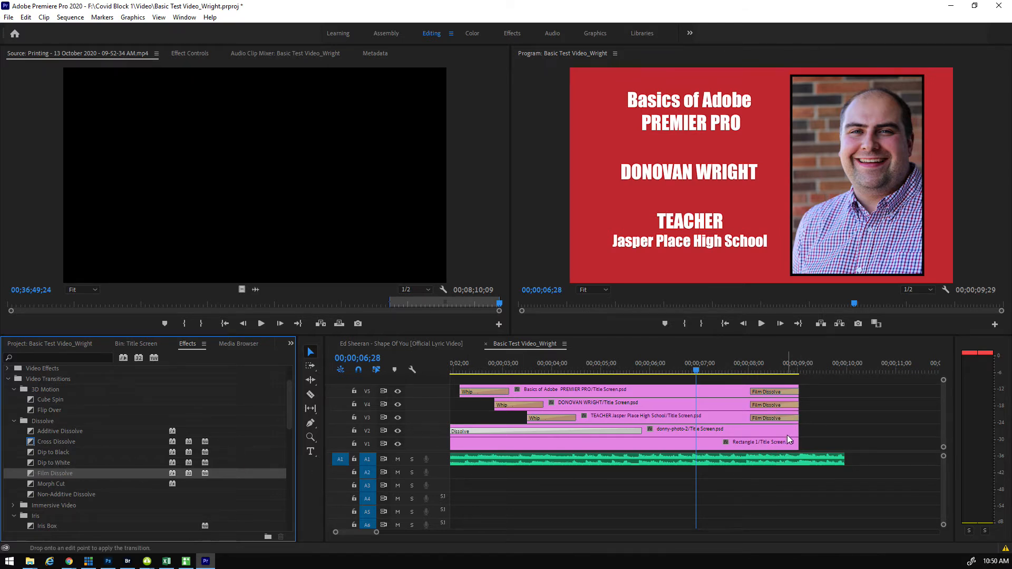
drag(787, 435, 787, 433)
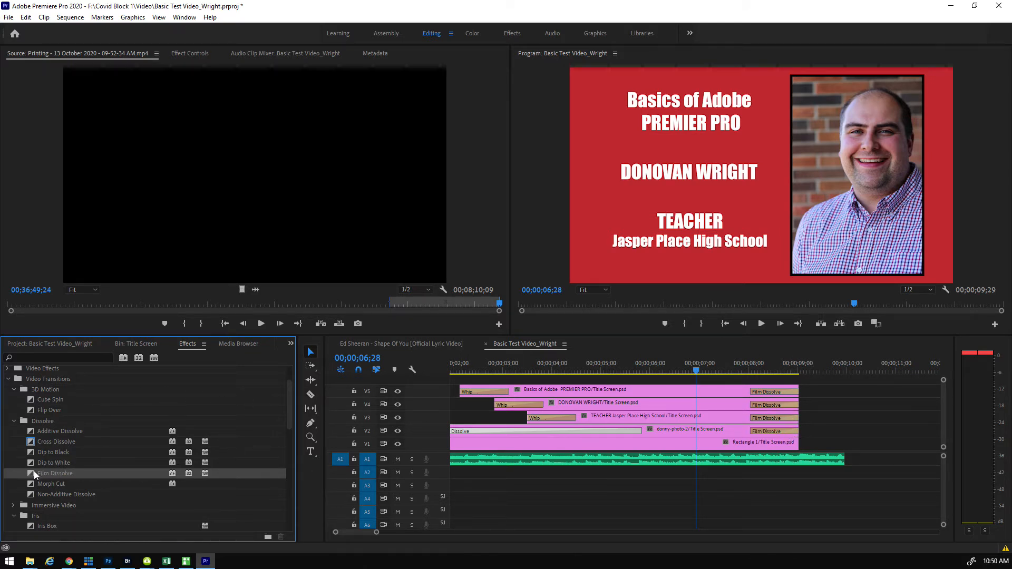
drag(34, 473, 797, 443)
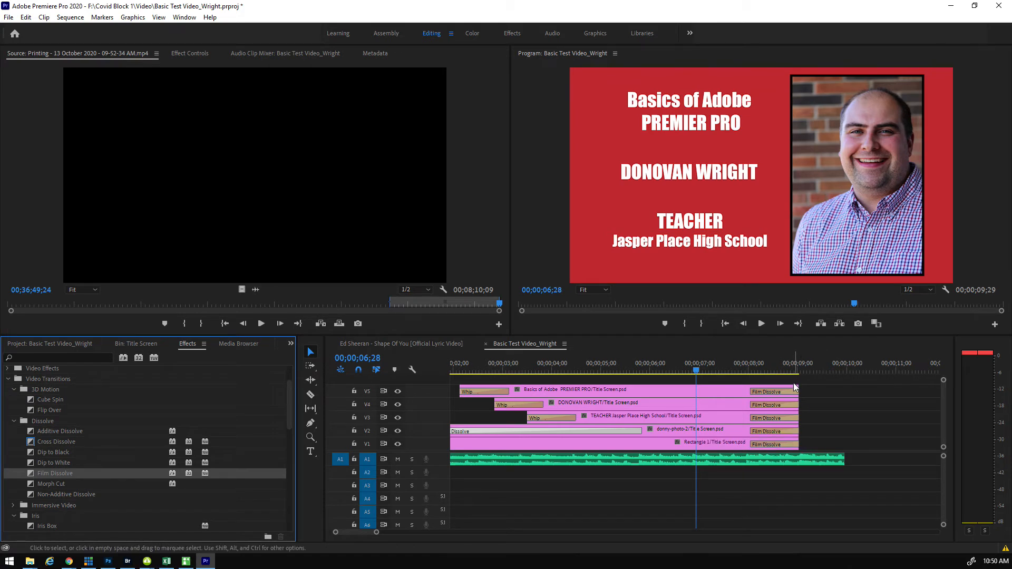
Lengthen the closing Film Dissolves on all five video tracks so they start at about 00;00;06;28
drag(756, 391, 699, 392)
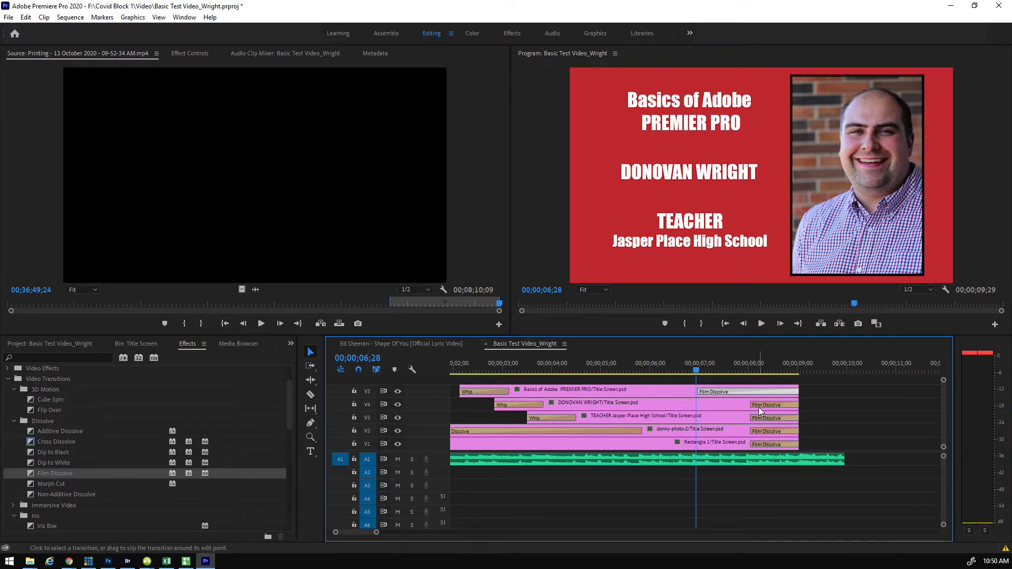
drag(752, 405, 703, 432)
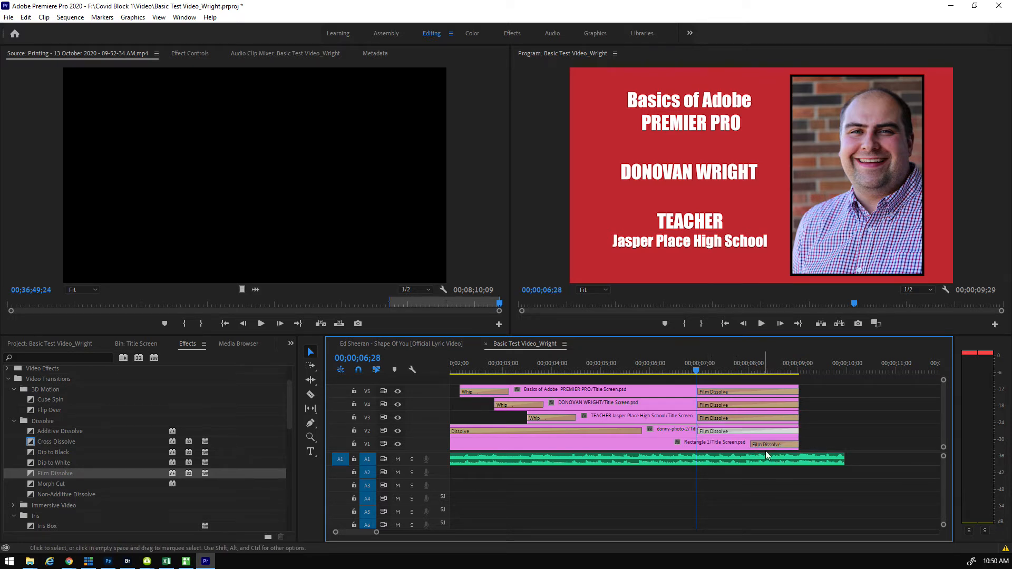
drag(761, 445, 703, 442)
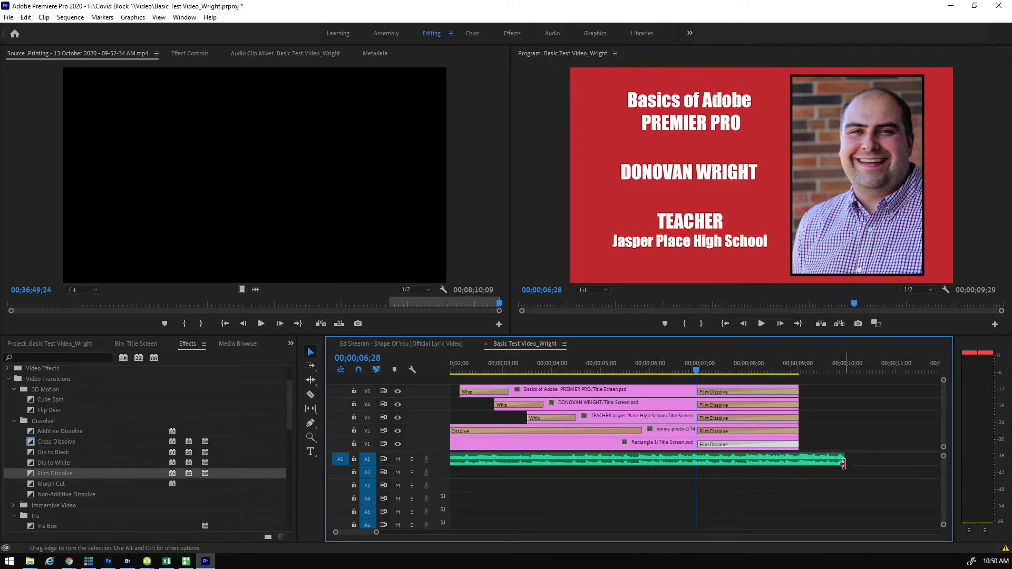
Trim the A1 music to 00;00;09;01 and add a Constant Power crossfade at its end, starting at about 00;00;06;28
drag(844, 460, 799, 460)
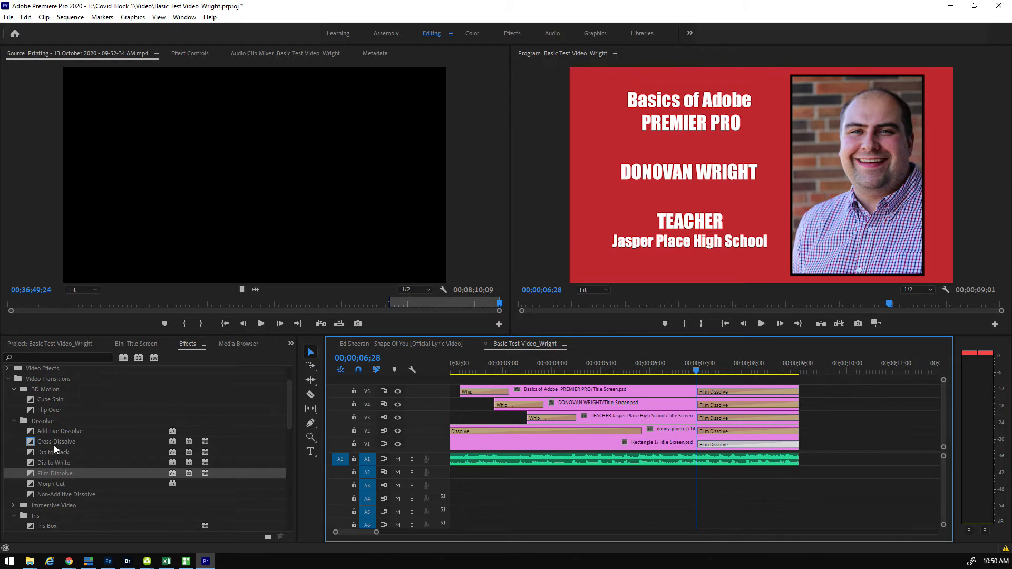
click(8, 379)
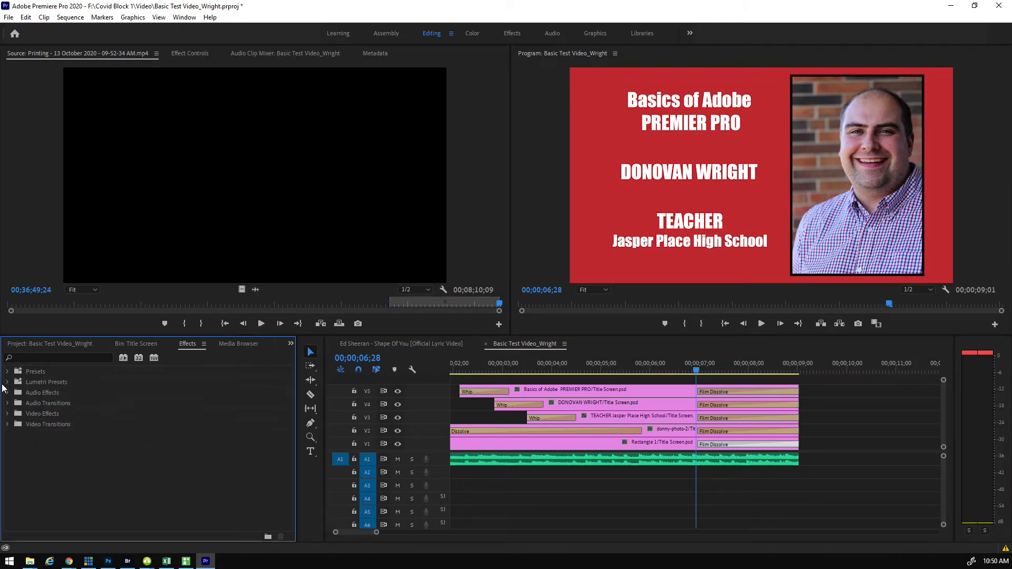
click(7, 404)
click(14, 414)
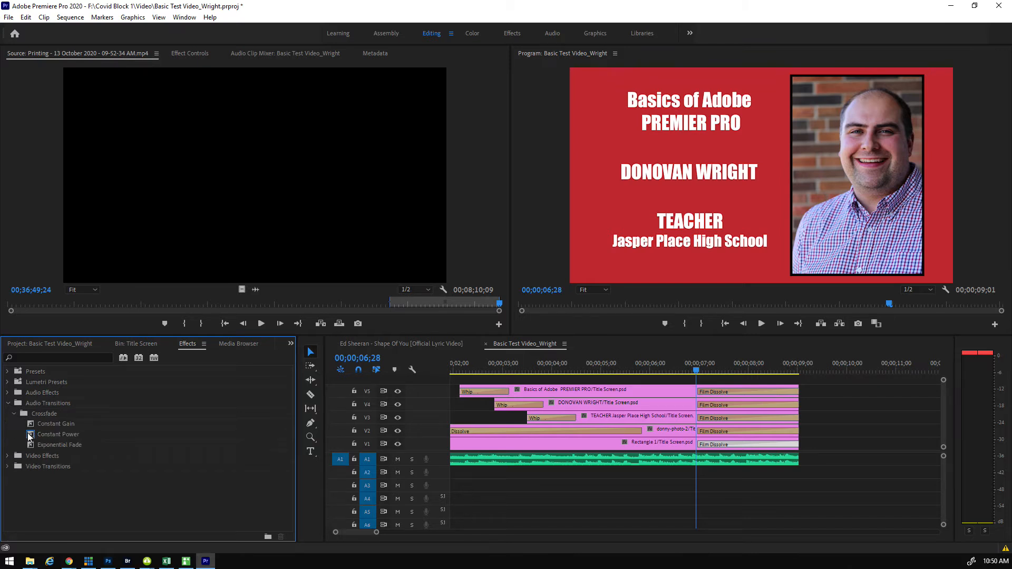
drag(32, 432, 547, 453)
drag(798, 464, 696, 459)
Play the sequence through its ending to check the picture dissolves together with the music fade
drag(504, 369, 523, 375)
key(space)
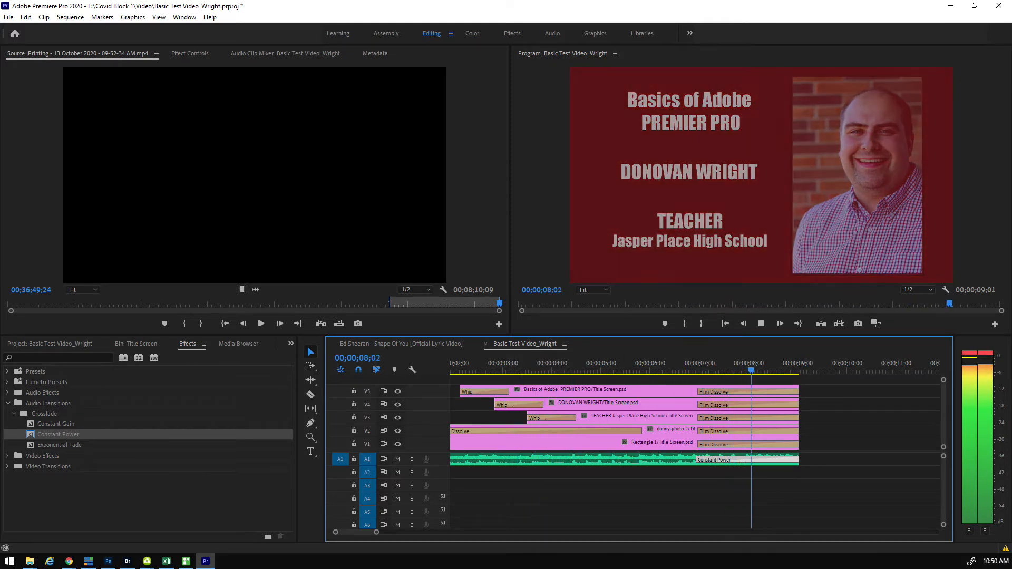
key(space)
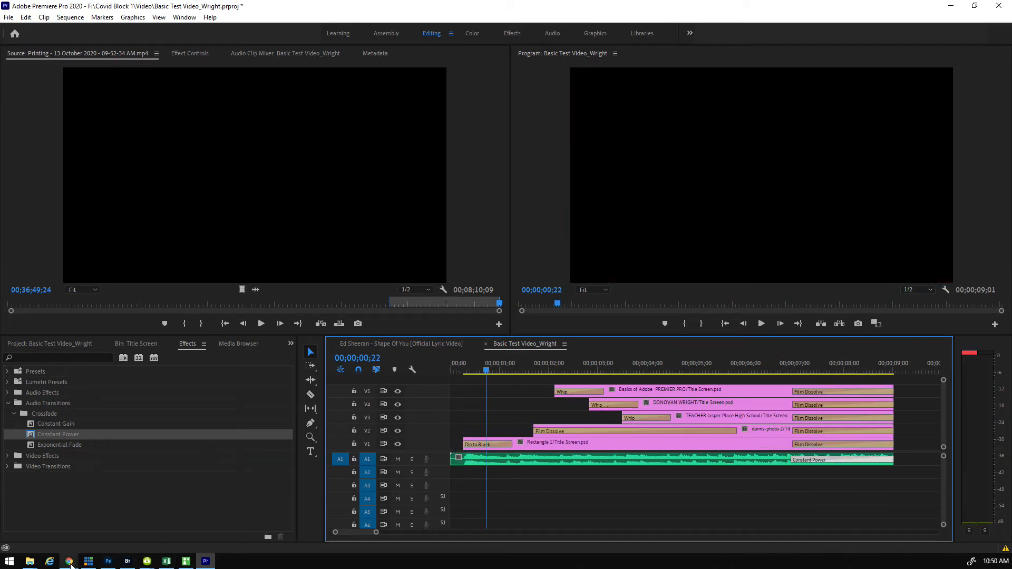
Bring up the Meet window in Chrome, and play the title sequence in Premiere Pro from the beginning to its end
mouse_move(69, 565)
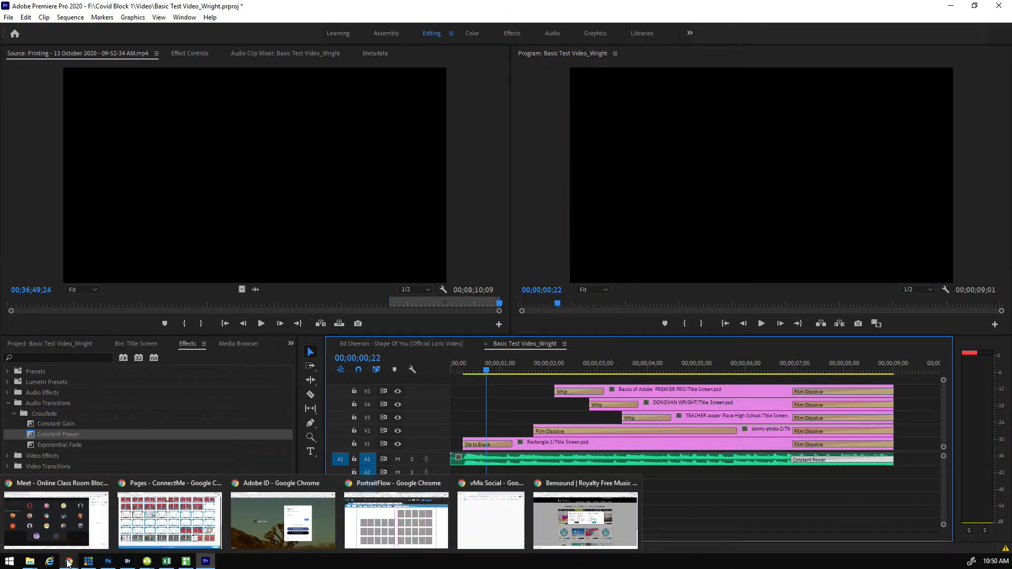
click(65, 507)
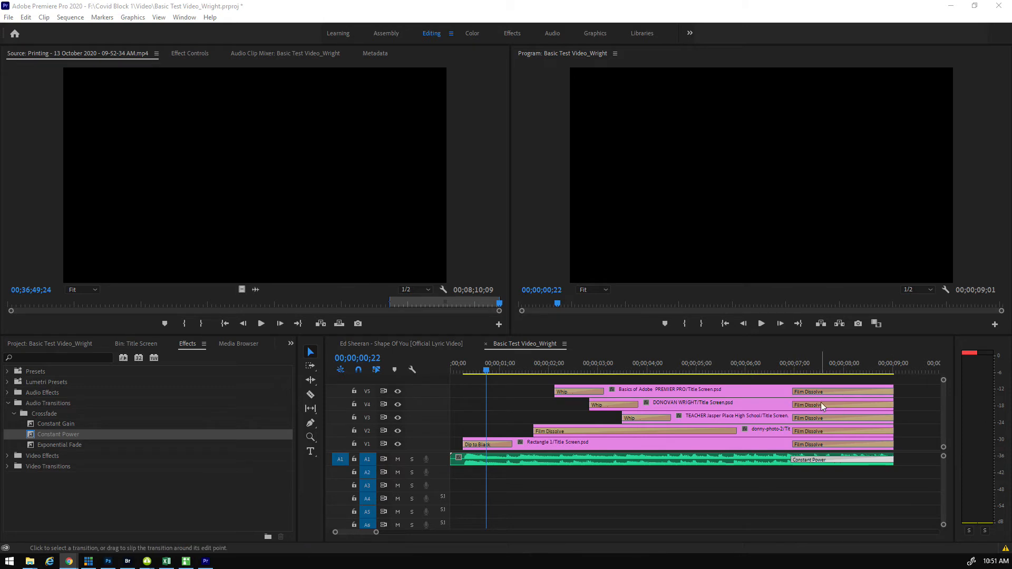
drag(467, 372, 451, 369)
key(space)
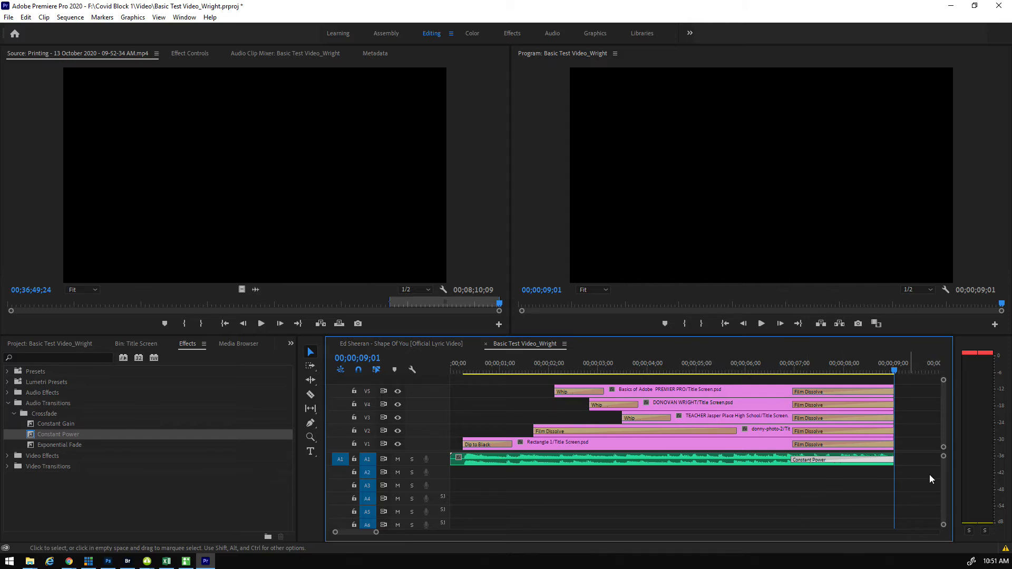
Extend the A1 music to 00;00;09;17 with its Constant Power fade starting at the closing Film Dissolves, and play the ending
drag(891, 460, 920, 460)
drag(818, 460, 795, 461)
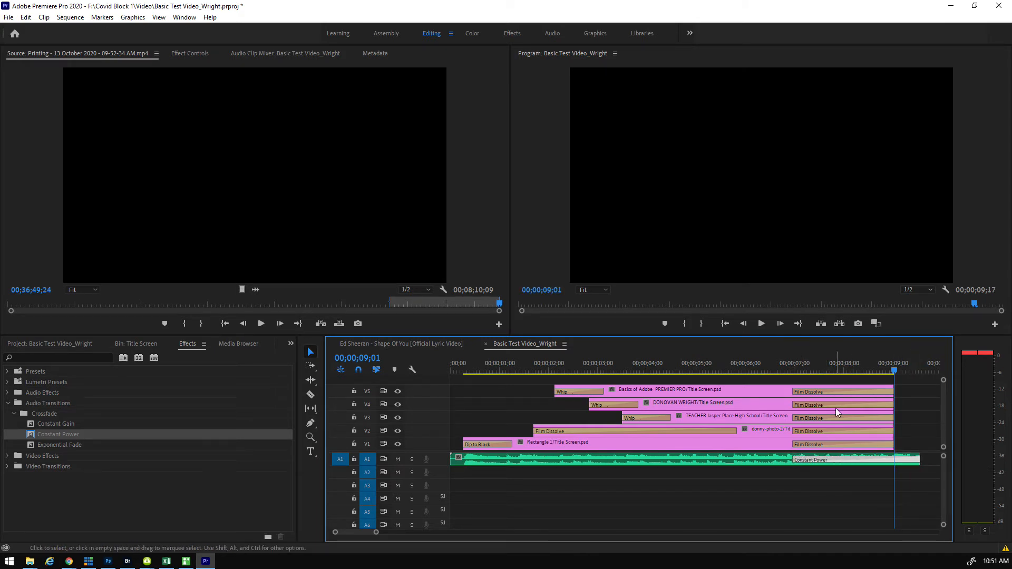
click(863, 371)
key(space)
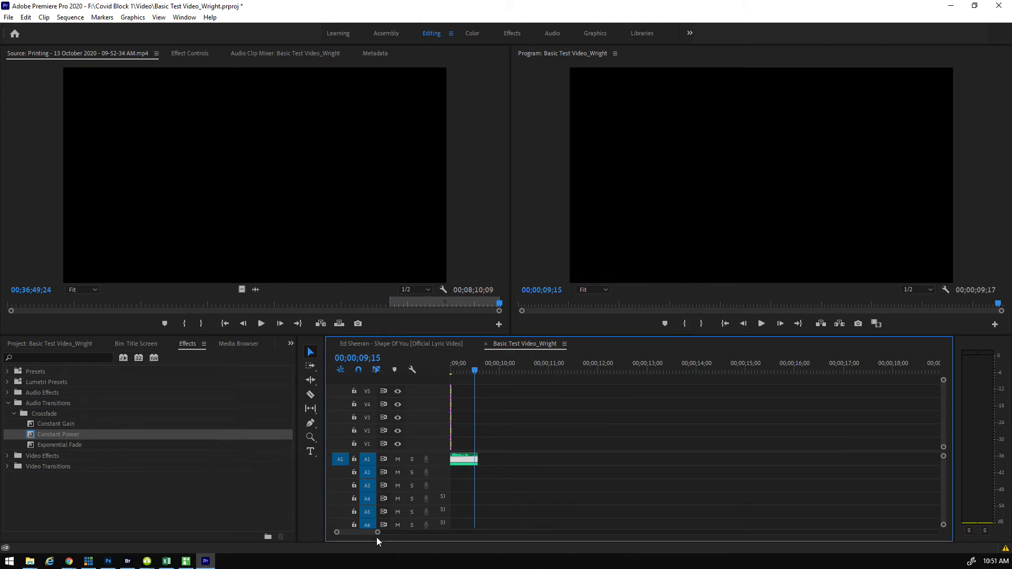
Look through the project items and open the Title Screen bin to view its layer clips
drag(377, 532, 341, 534)
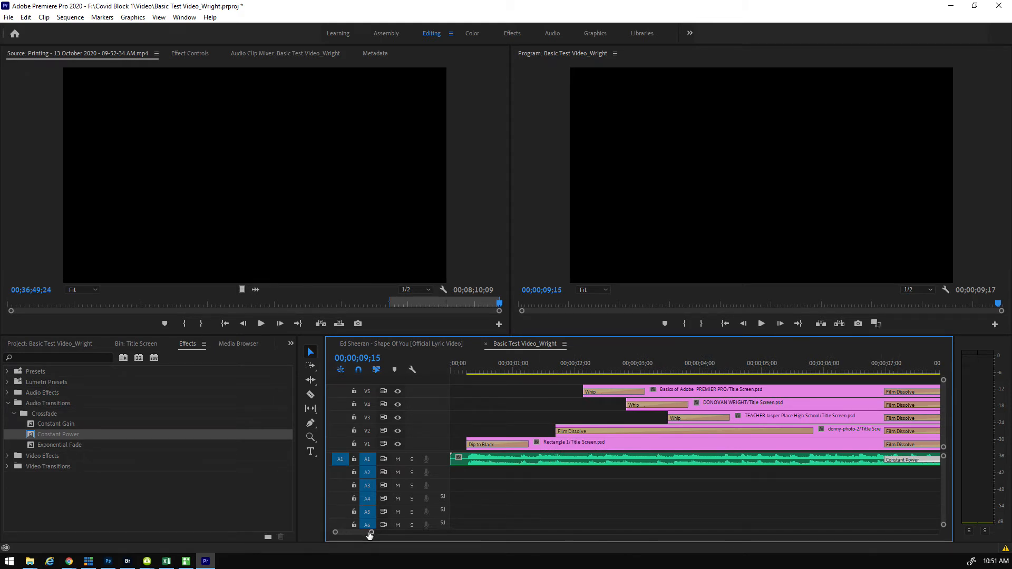
mouse_move(369, 534)
mouse_down()
mouse_move(381, 533)
mouse_move(350, 537)
mouse_up()
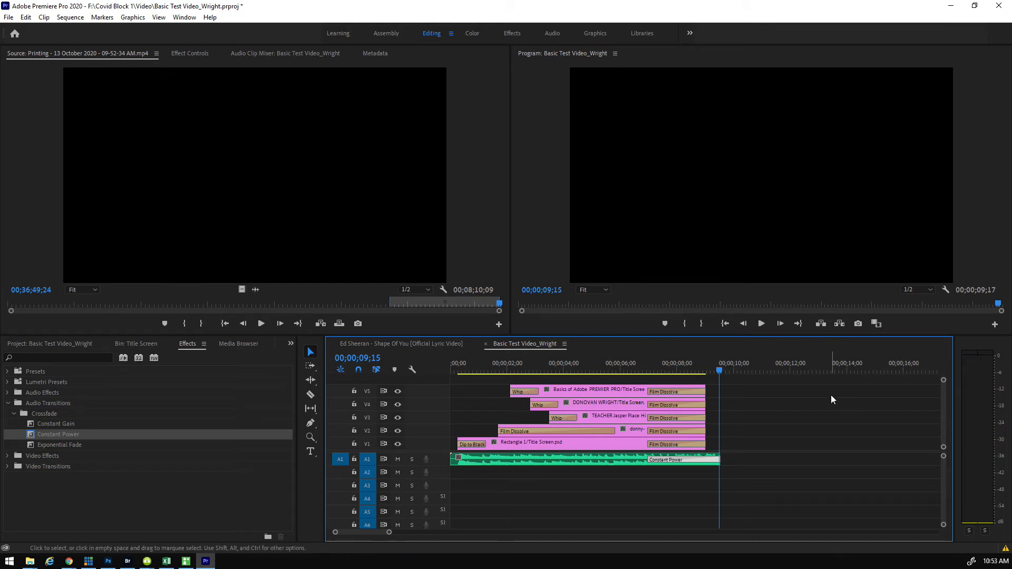
click(48, 343)
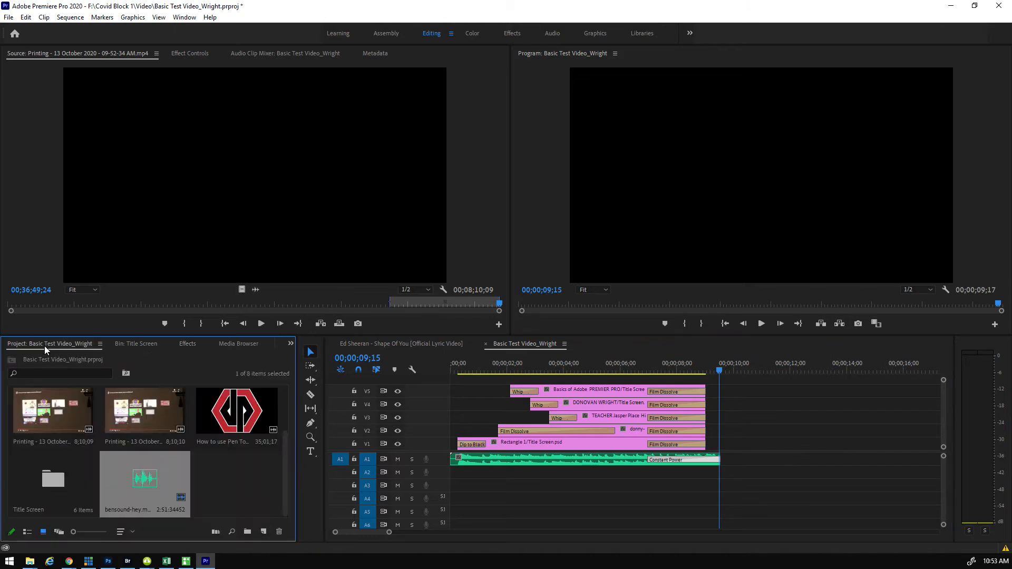
scroll(233, 473, up, 3)
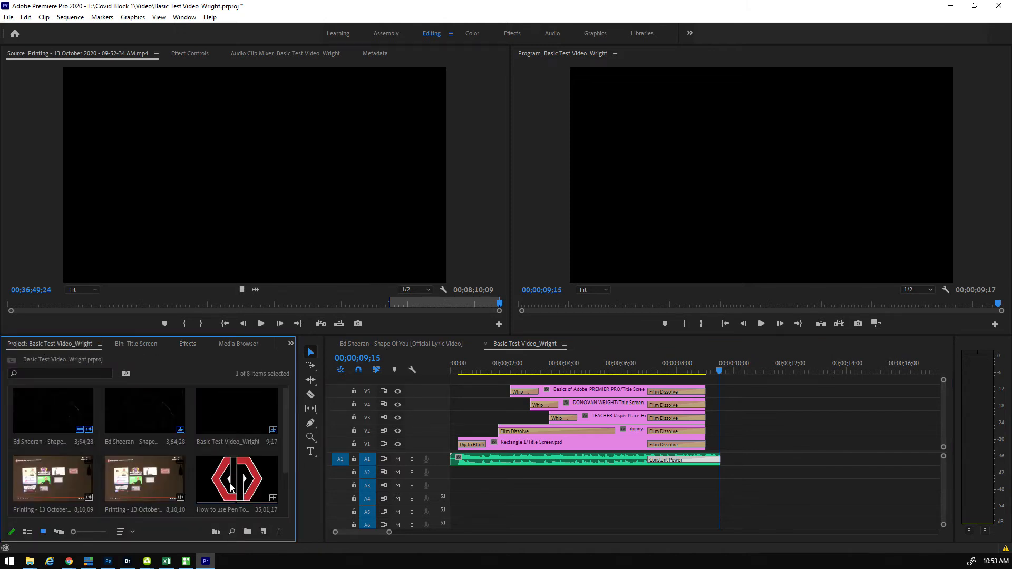
scroll(231, 453, down, 3)
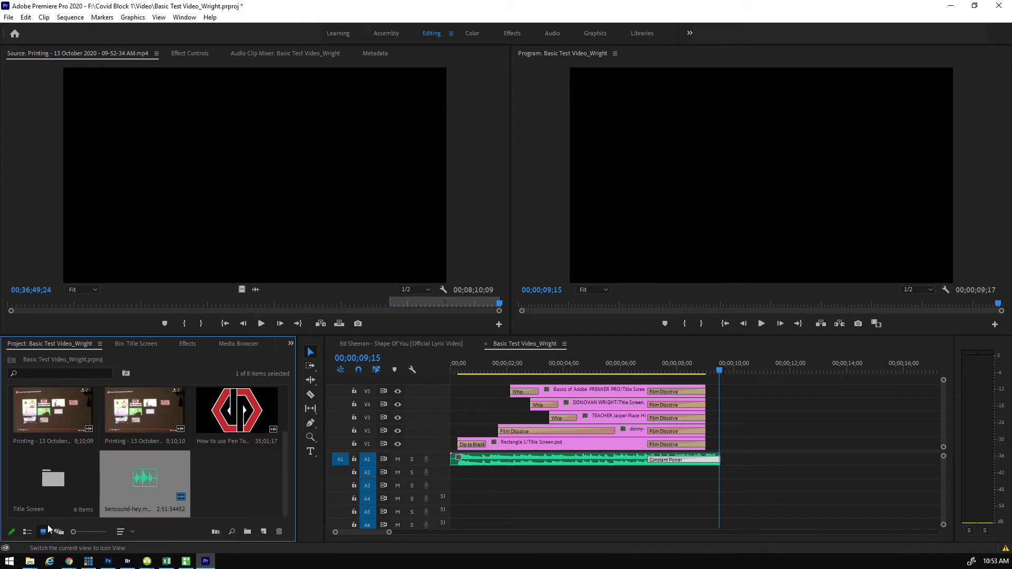
double_click(41, 479)
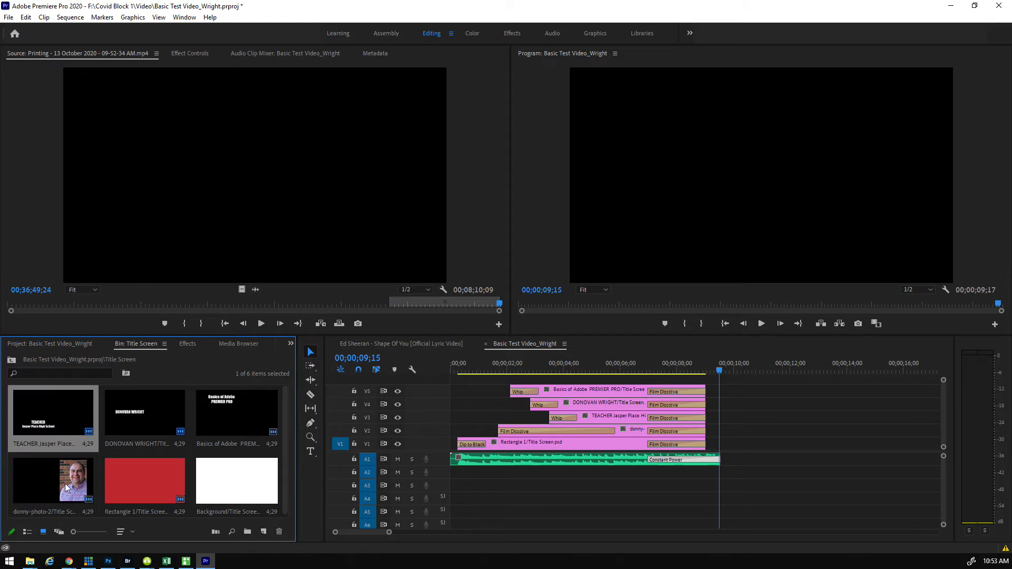
Place the photo layer clip on V1 beyond the title sequence, view it at 00;00;12;28, and try resizing it in the Program Monitor
drag(71, 478, 775, 444)
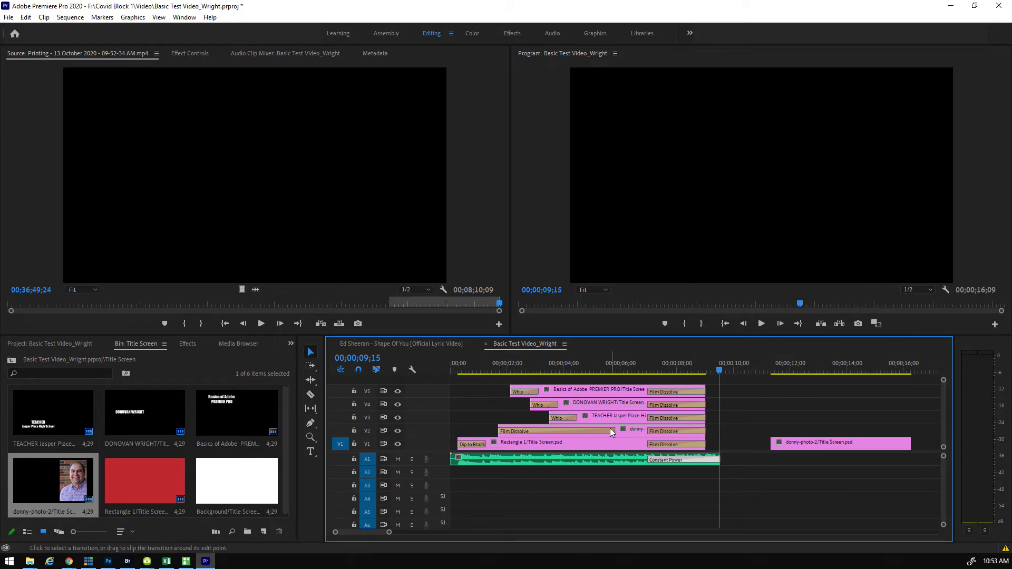
click(817, 372)
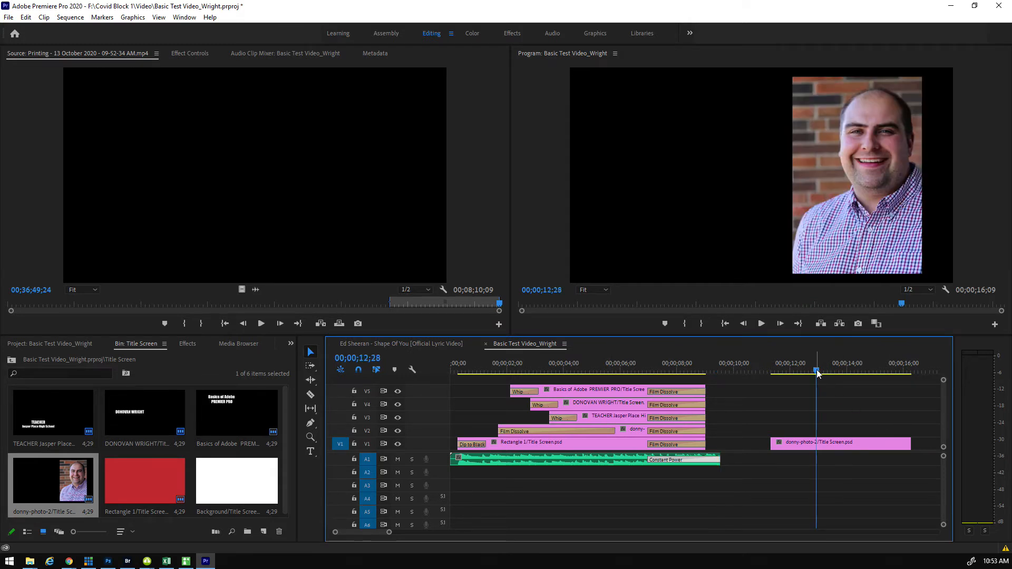
click(833, 157)
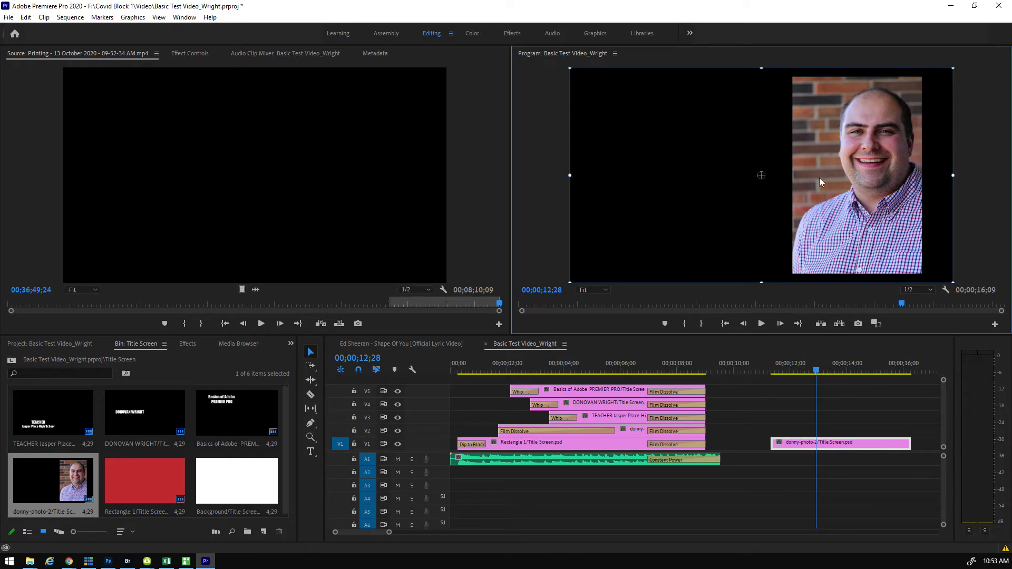
click(812, 456)
drag(572, 176, 617, 172)
drag(763, 95, 744, 69)
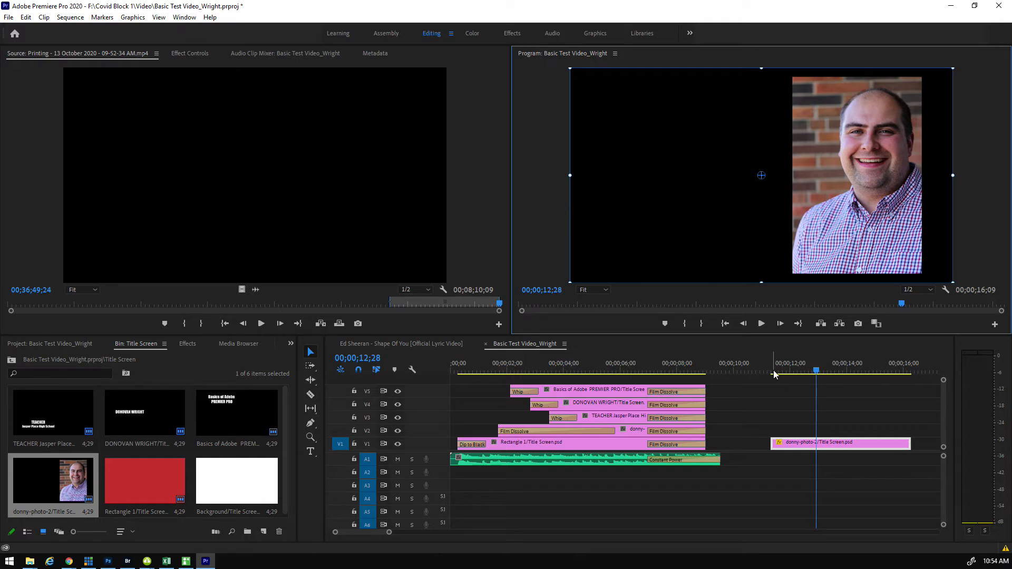
Scale the separate photo clip on V1 to the frame size
click(831, 442)
right_click(820, 453)
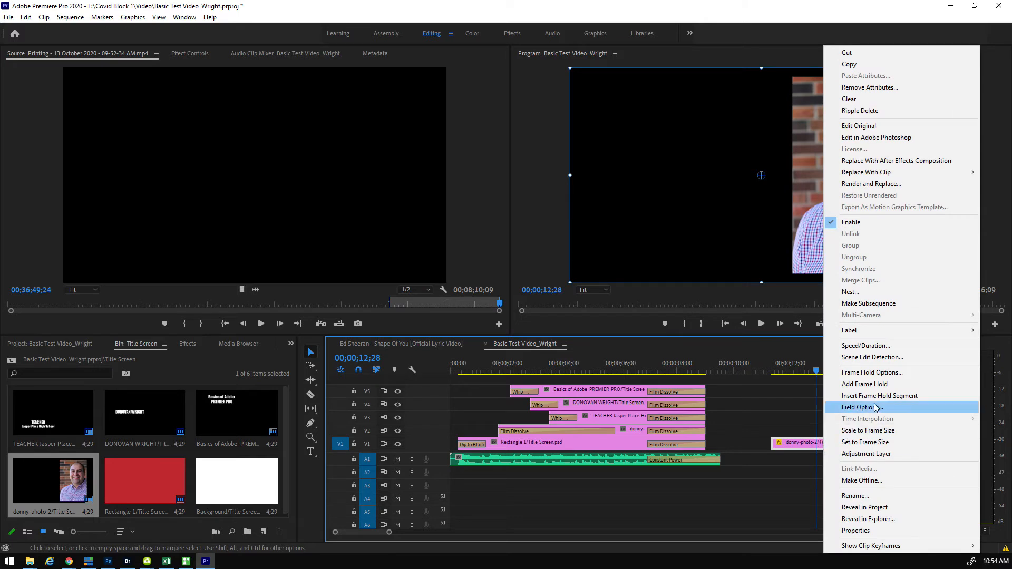
click(868, 432)
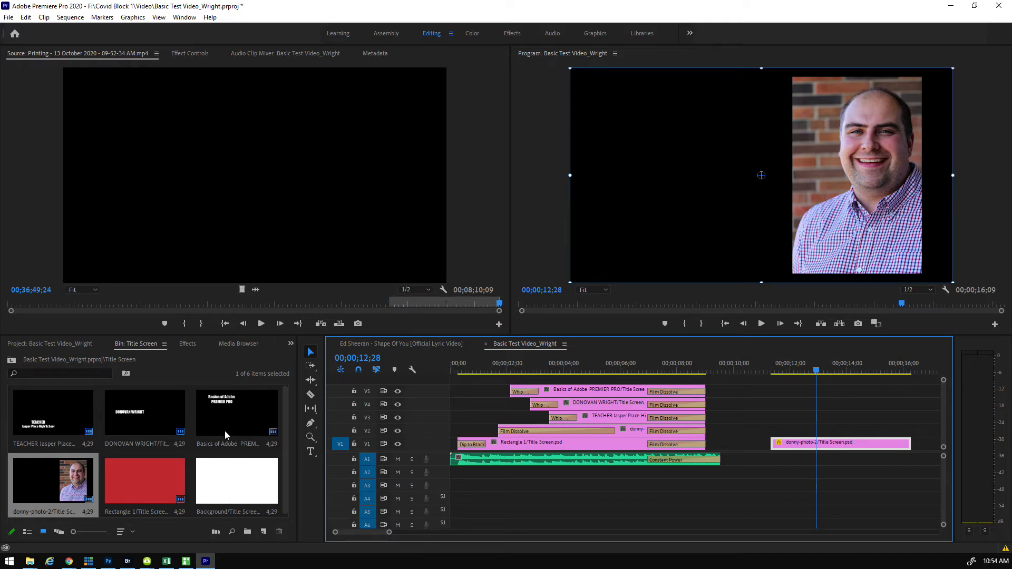
scroll(165, 471, down, 1)
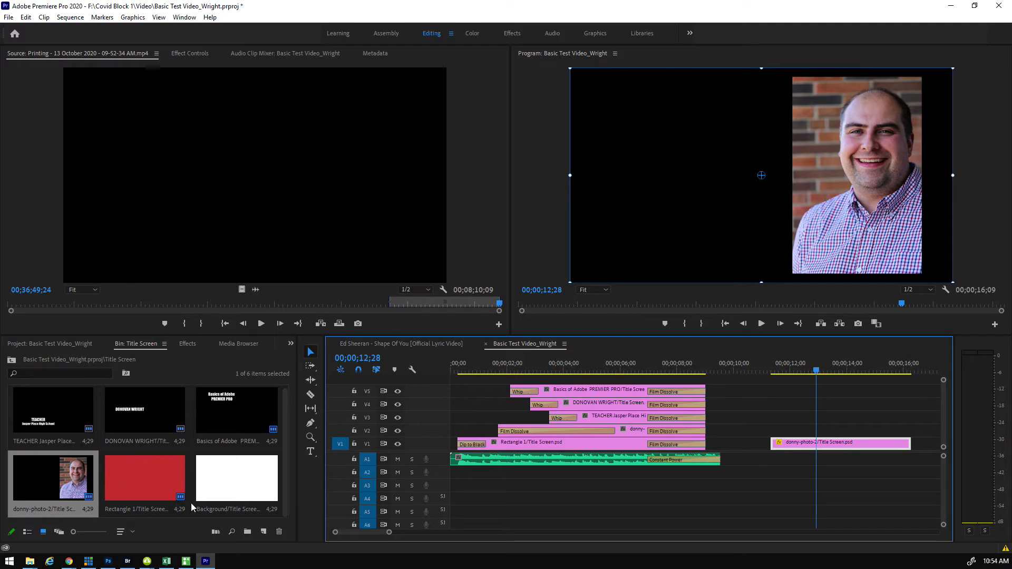
Switch to Photoshop and resize the Title Screen image to a height of 28 inches
click(108, 562)
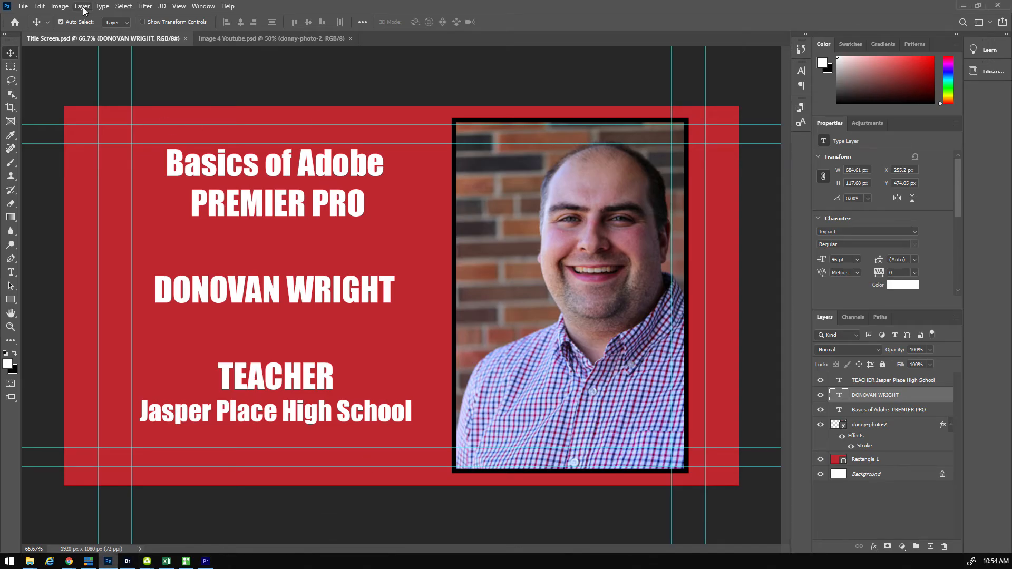
click(59, 7)
click(100, 86)
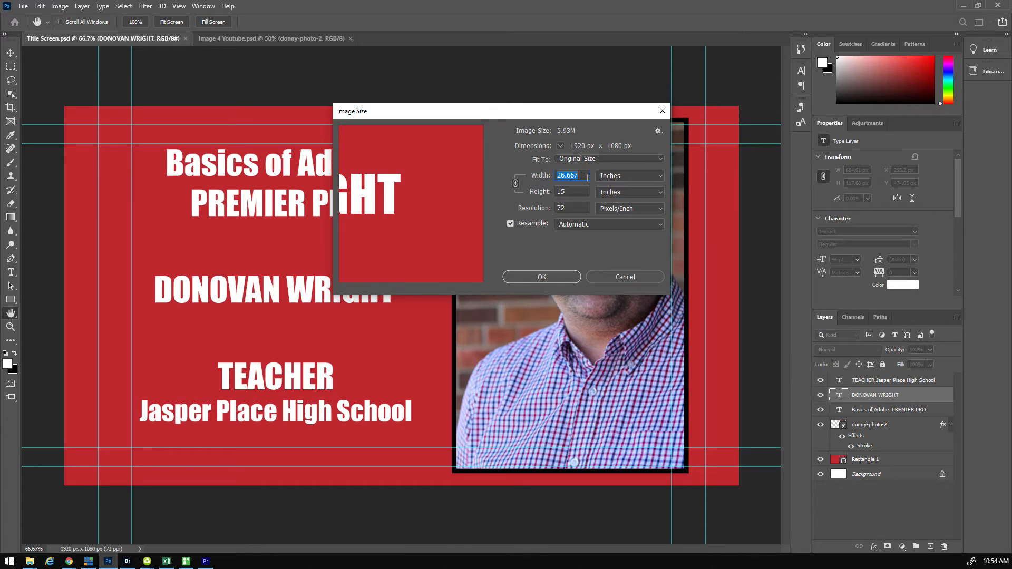
click(574, 192)
text(28)
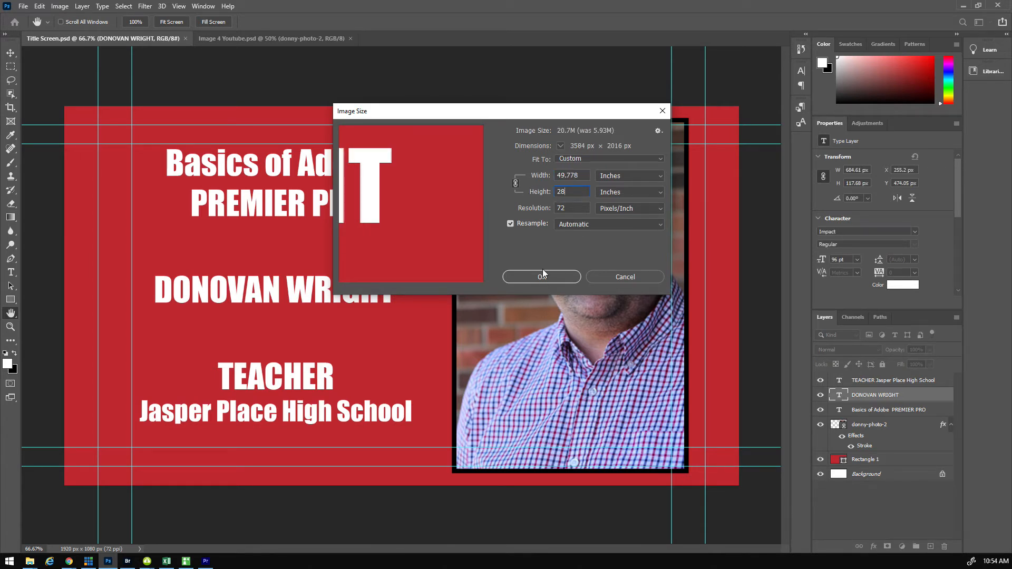
click(538, 269)
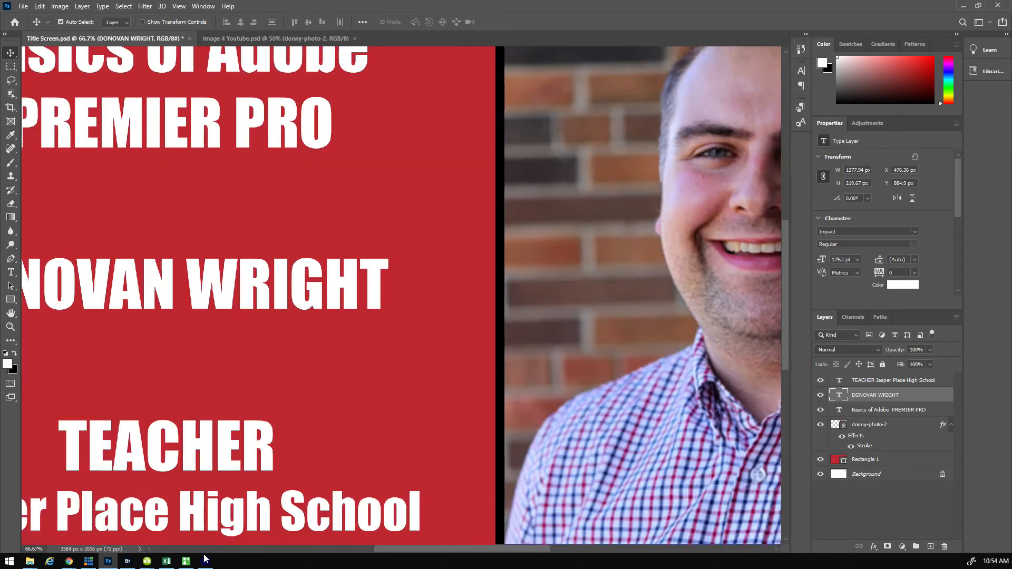
Save the enlarged title image as a separate Photoshop file named Title Screen 2.psd
click(24, 6)
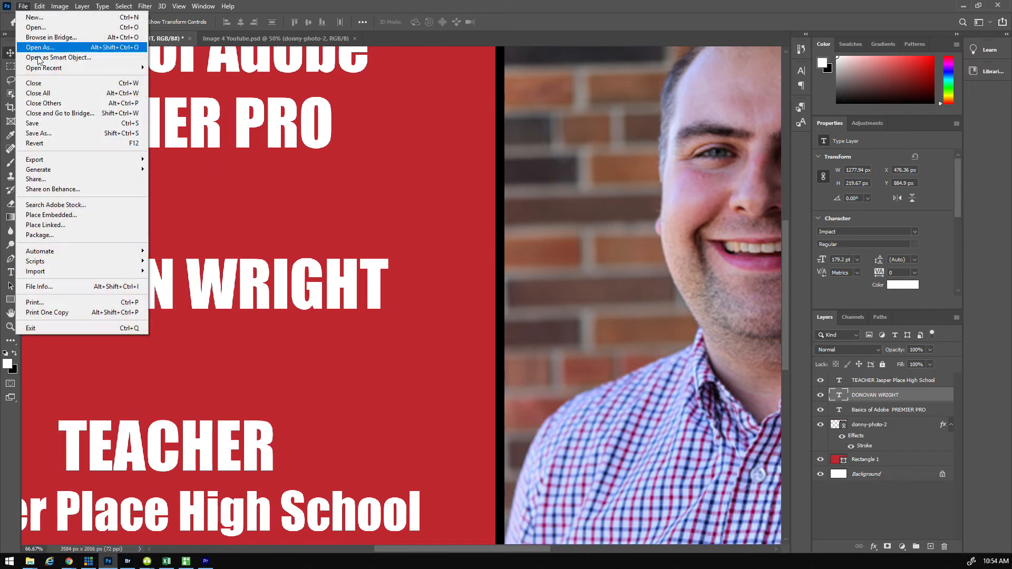
click(37, 133)
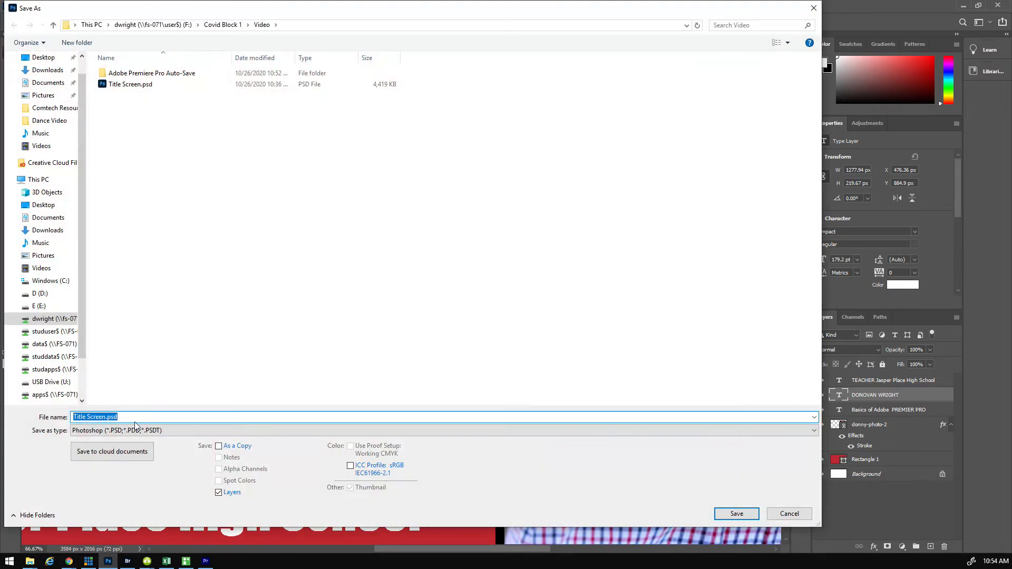
click(107, 417)
text(2)
click(741, 515)
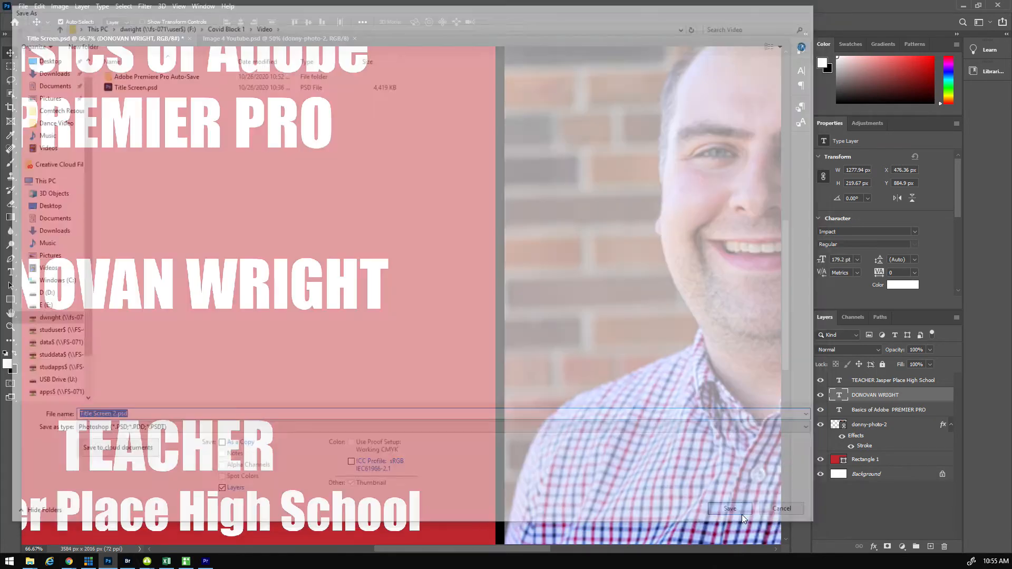
click(522, 158)
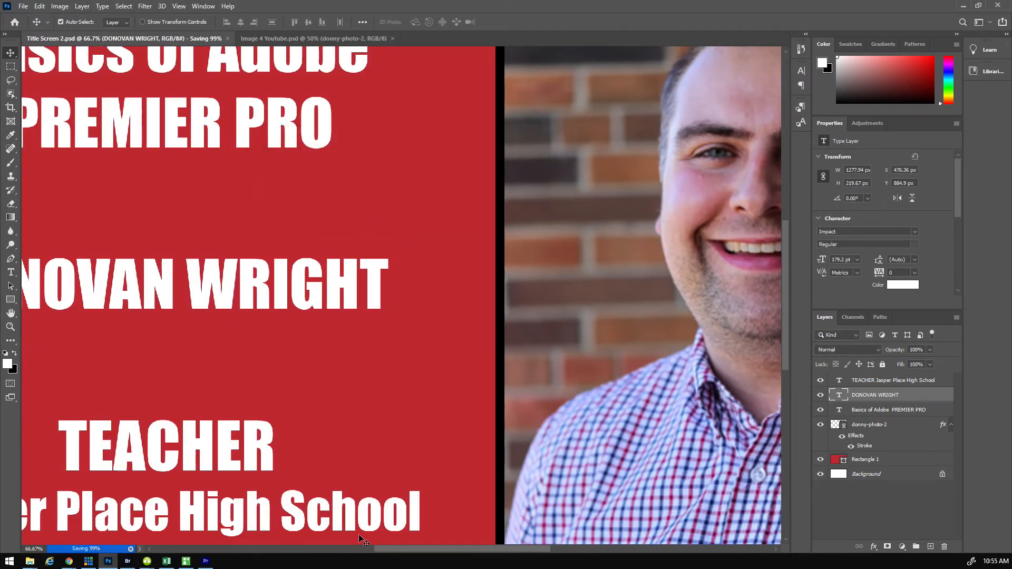
Switch back to Premiere Pro and import Title Screen 2.psd into the Title Screen bin with Merge All Layers
click(206, 561)
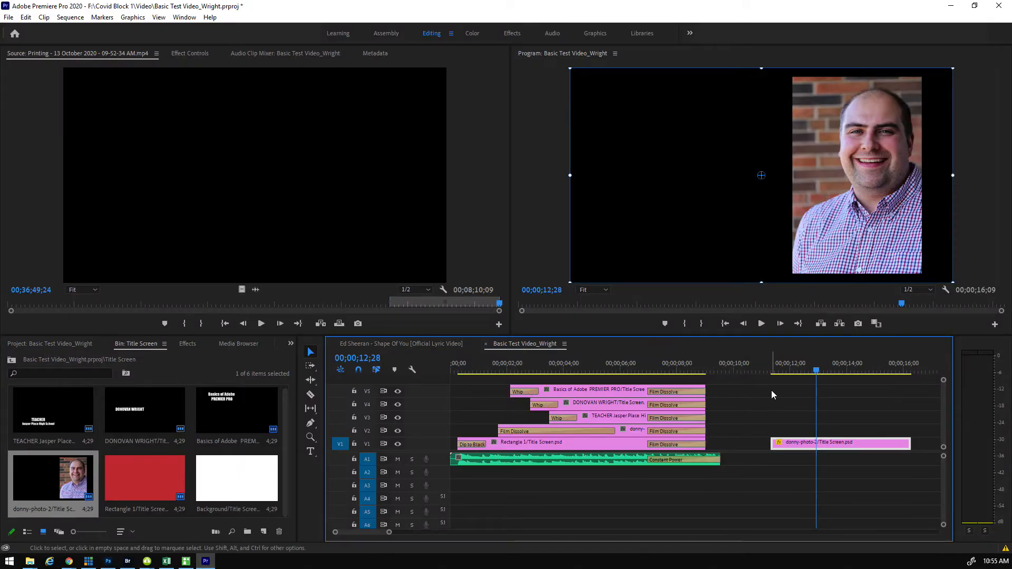
click(9, 19)
click(41, 320)
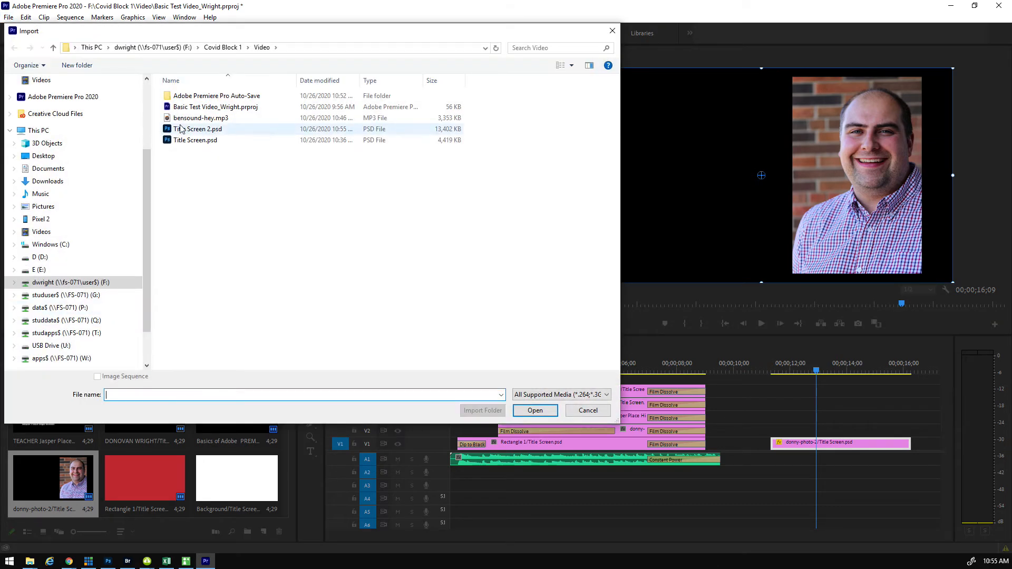
double_click(171, 130)
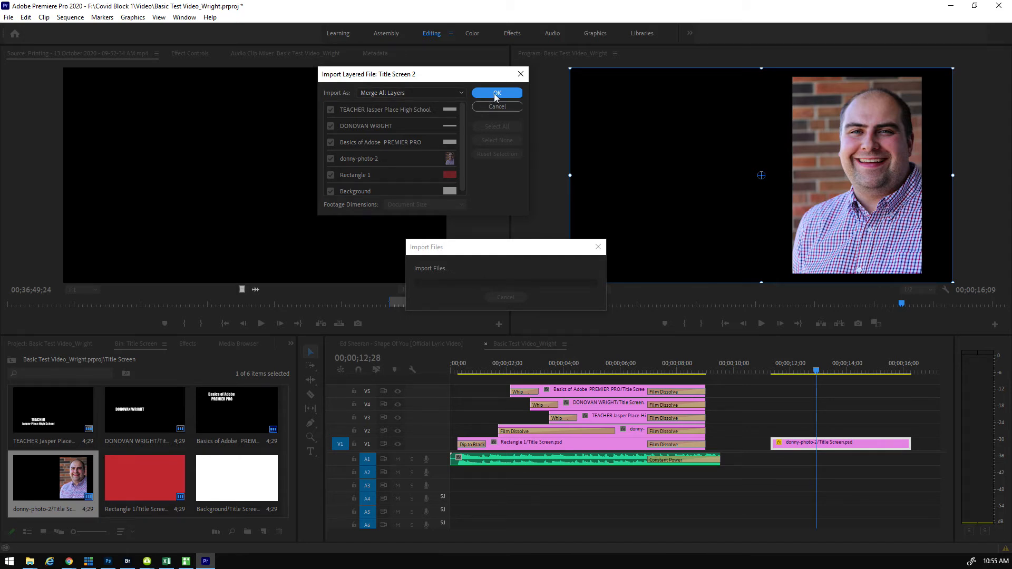
click(447, 93)
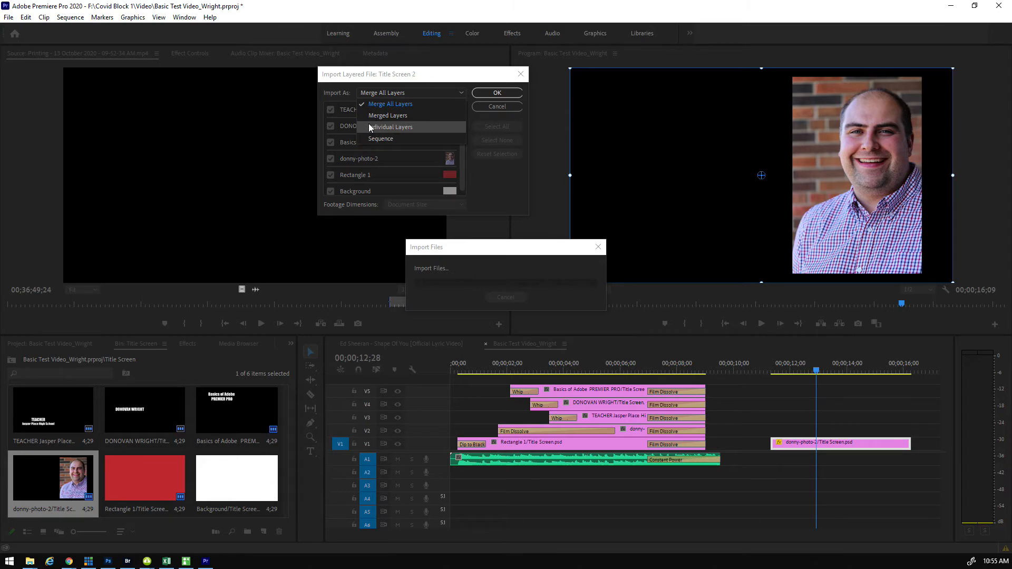
click(417, 105)
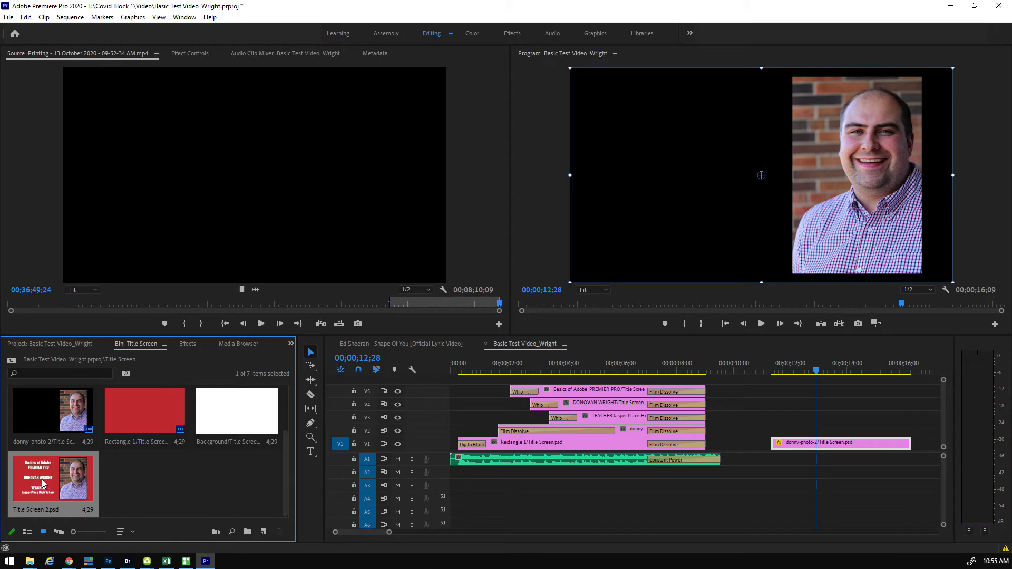
Place Title Screen 2.psd on V4 beyond the title sequence and scale it to the frame size
drag(52, 499, 762, 404)
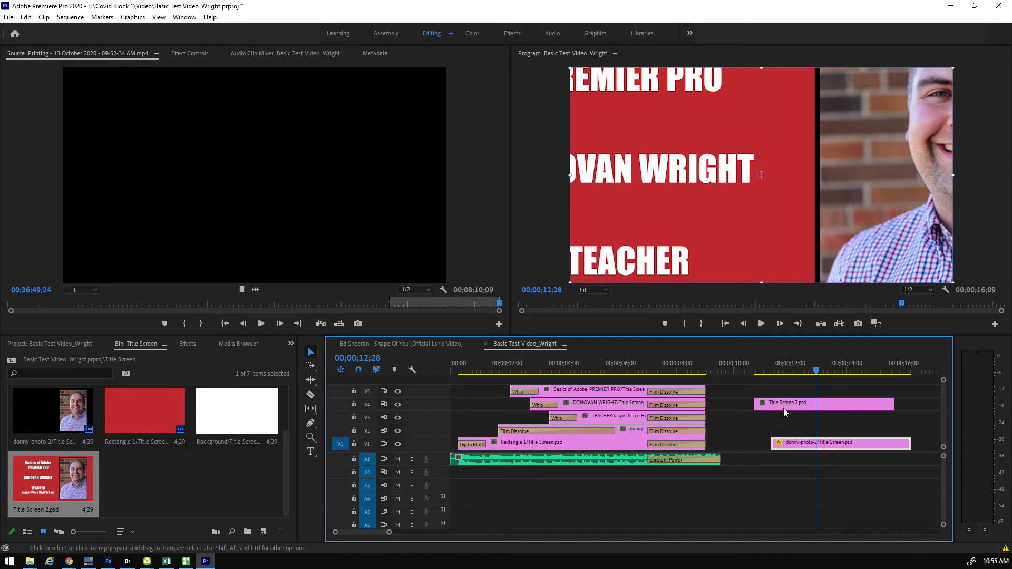
right_click(822, 403)
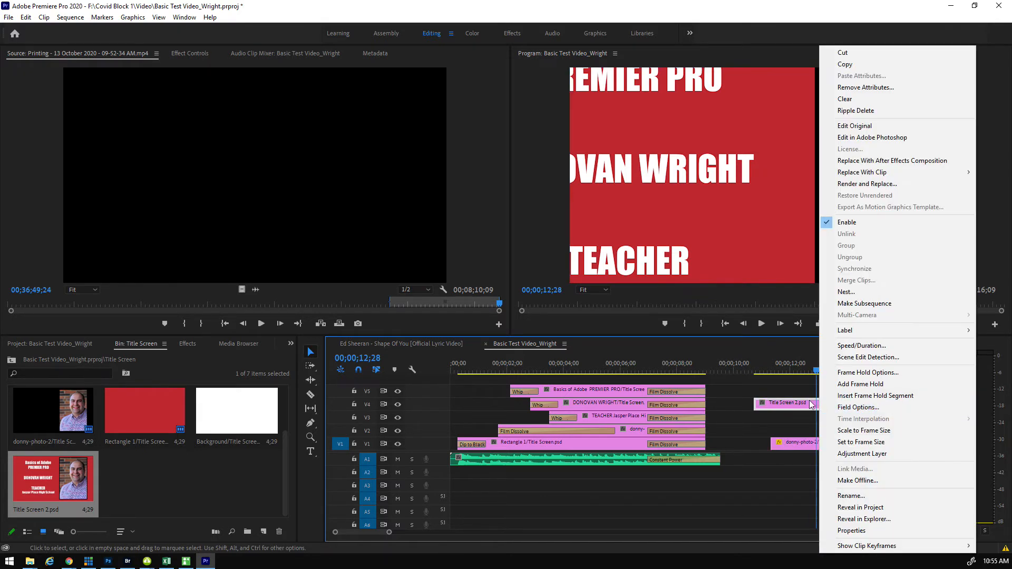
click(864, 431)
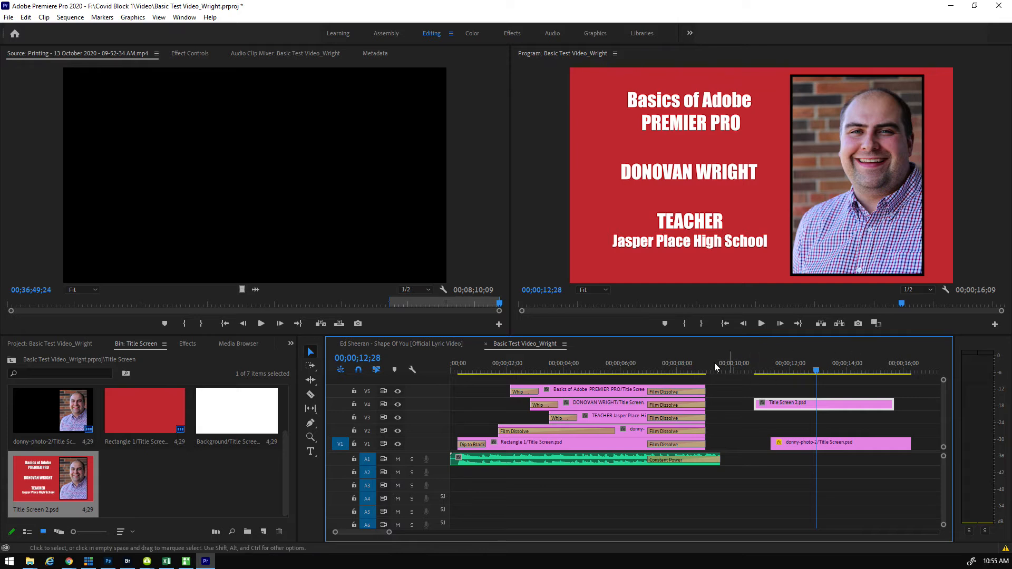
Check the Scale to Frame Size option for the stacked title clips and for the Title Screen 2 clip
click(609, 389)
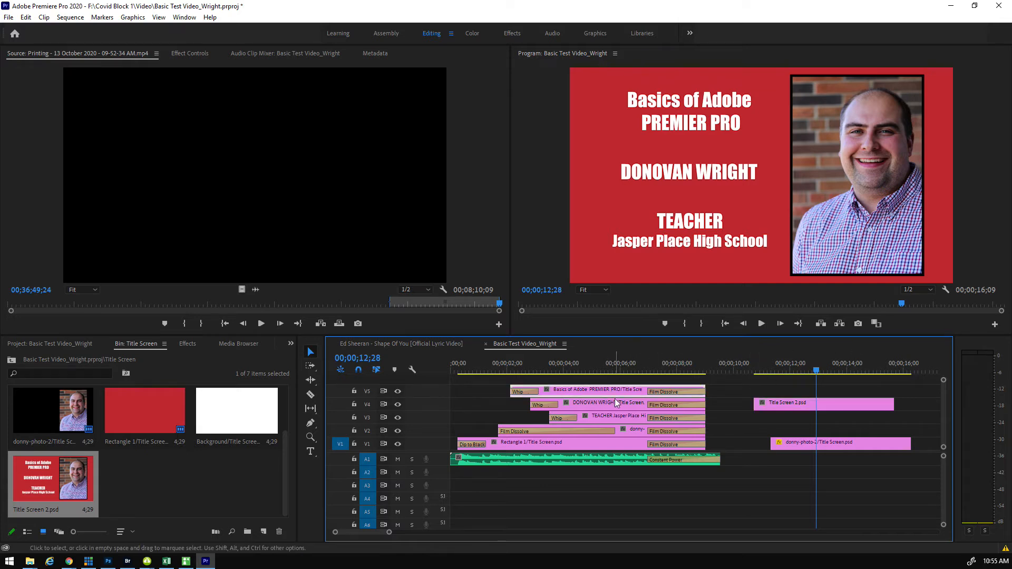
right_click(637, 432)
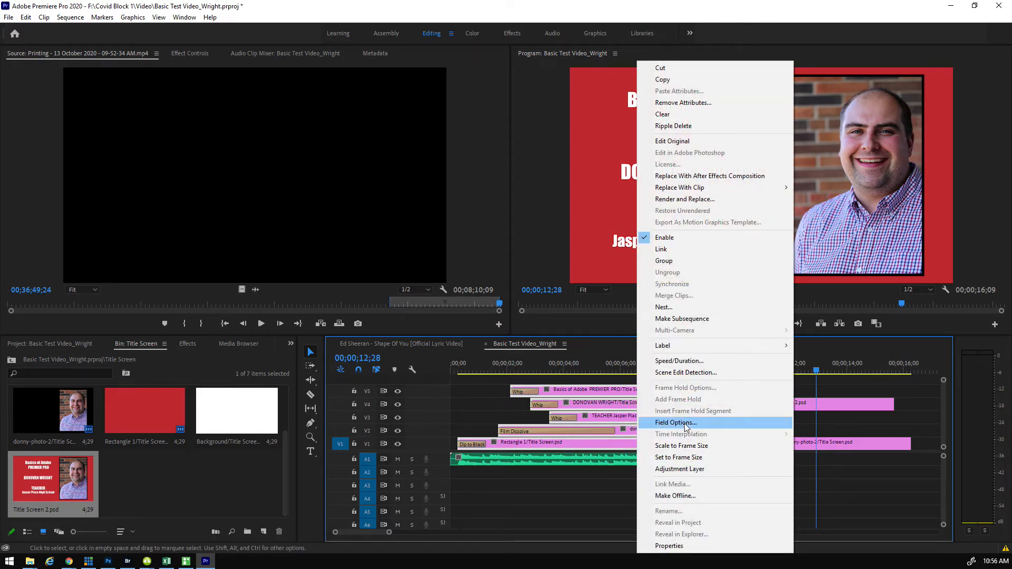
click(845, 485)
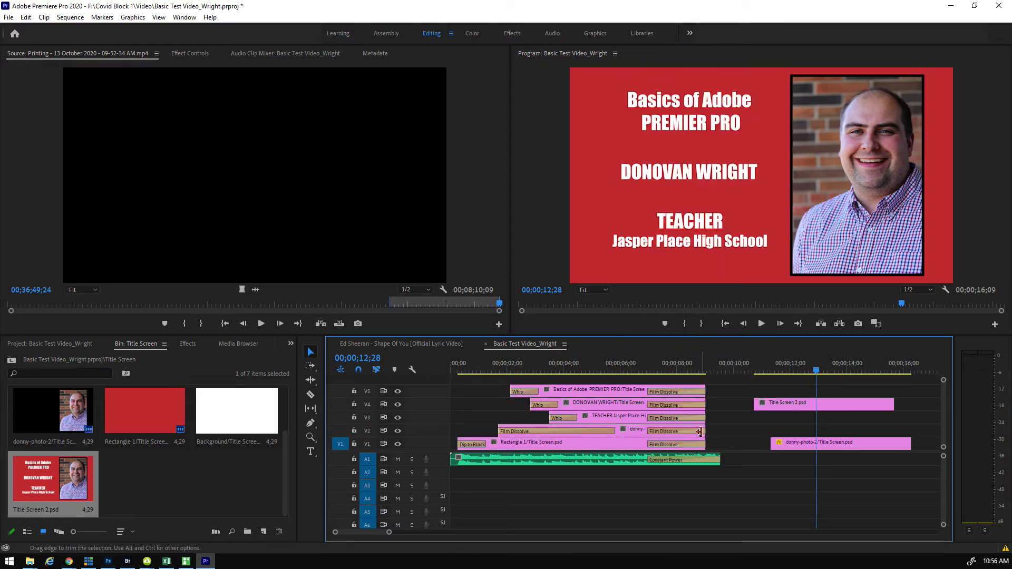
right_click(795, 409)
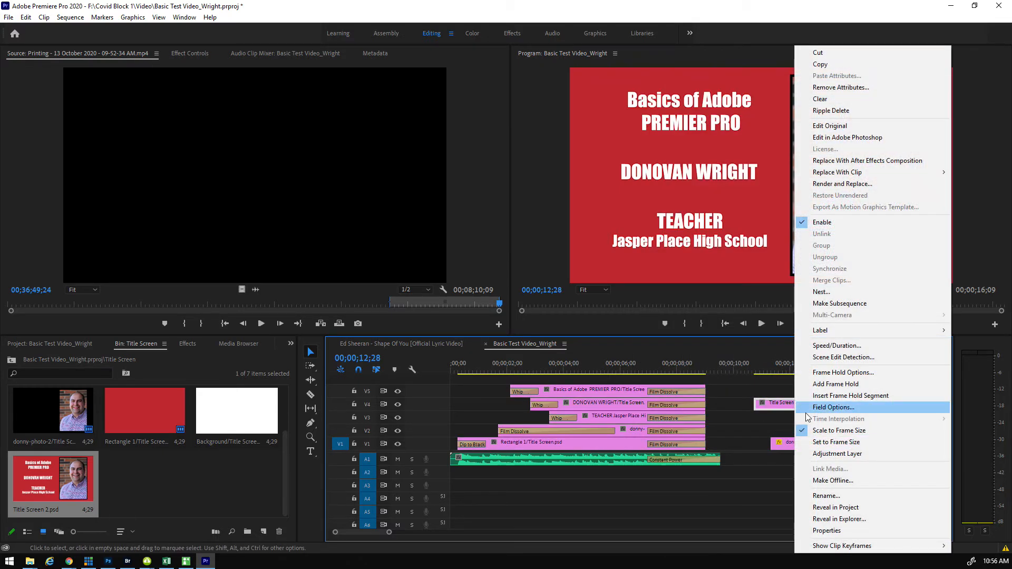
click(767, 415)
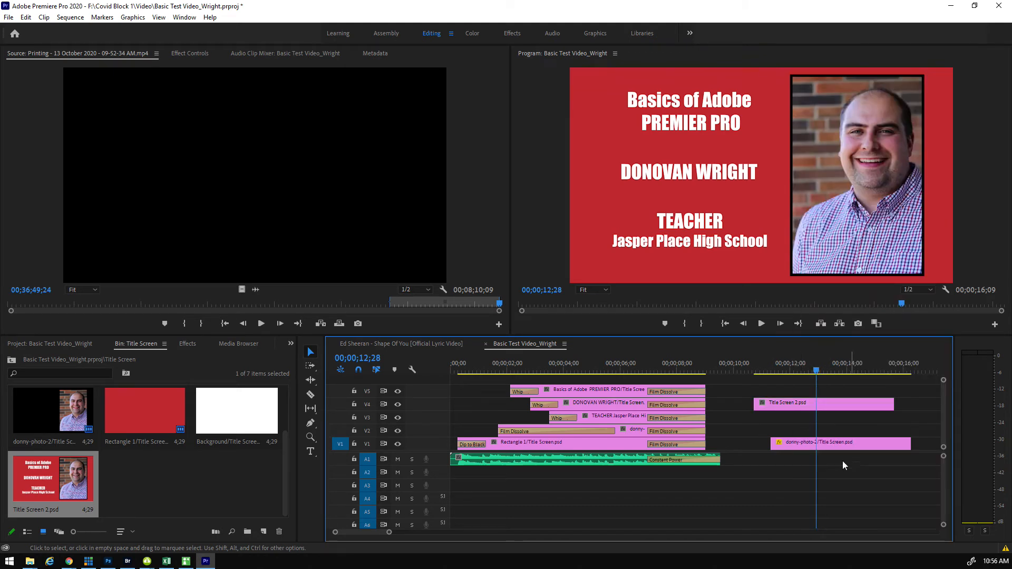
Delete the Title Screen 2 clip on V4 and the separate photo clip on V1 beyond the title sequence
drag(777, 395, 819, 446)
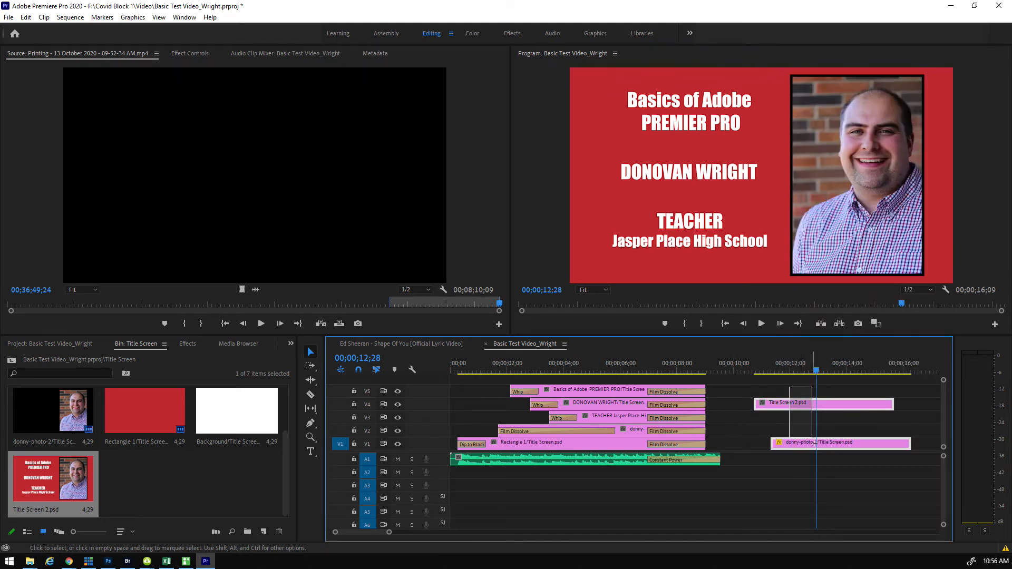
key(Delete)
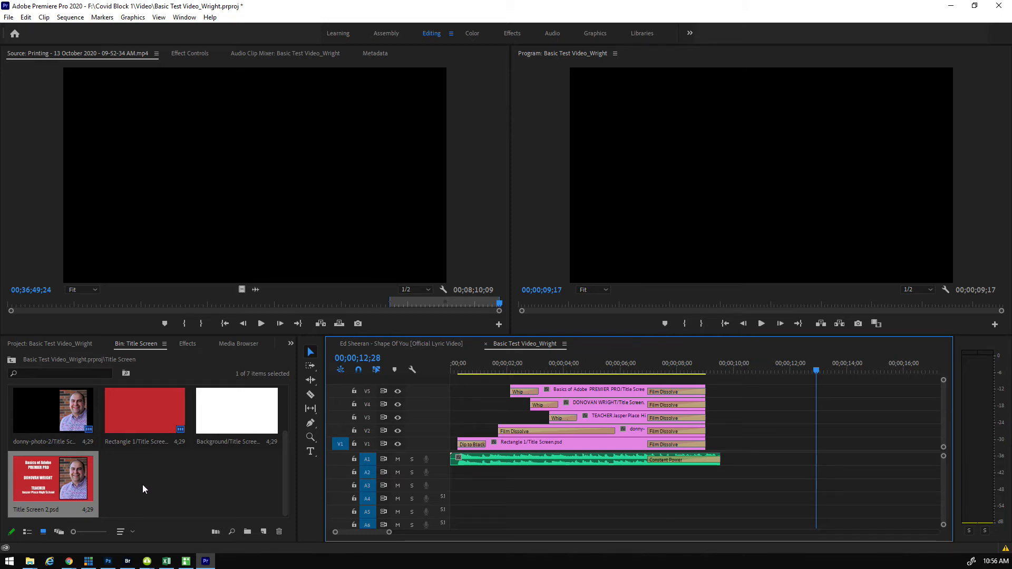
click(7, 17)
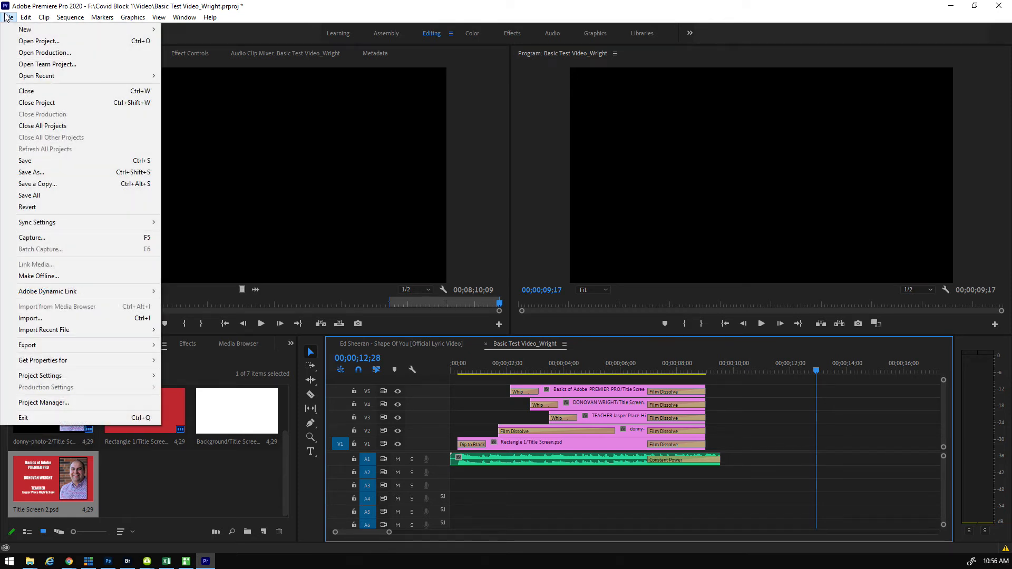
click(7, 11)
click(815, 516)
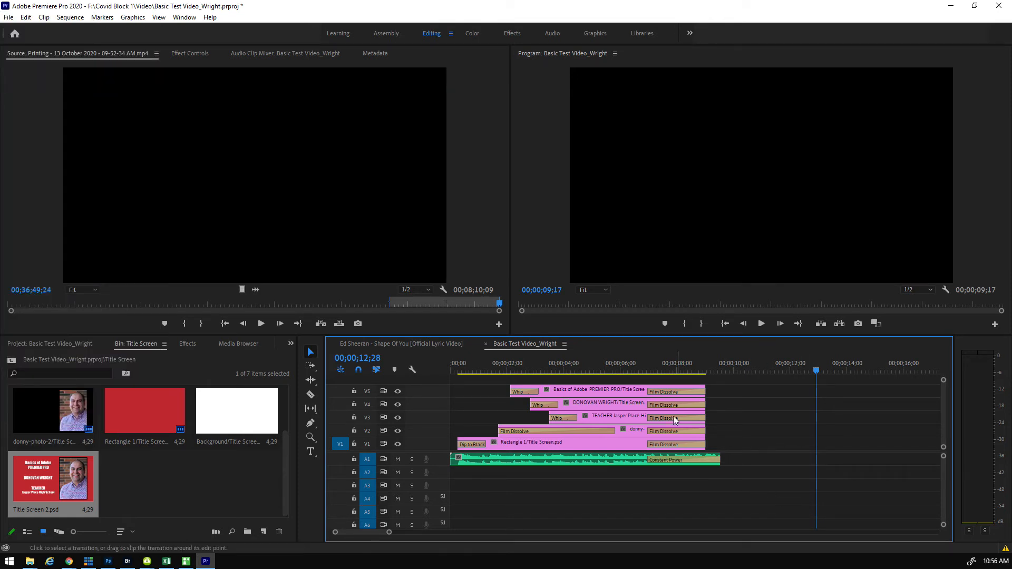
click(605, 367)
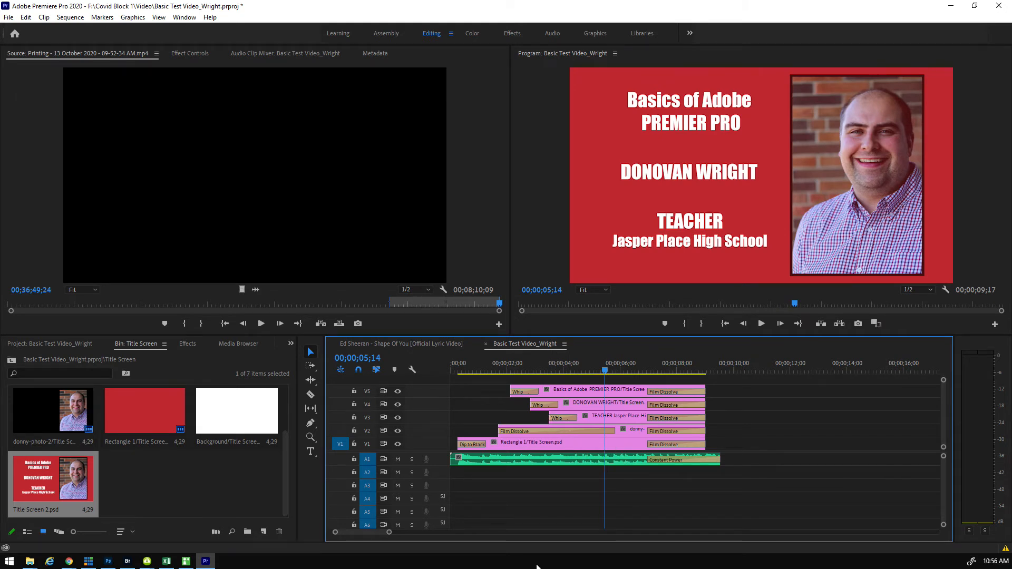
click(207, 485)
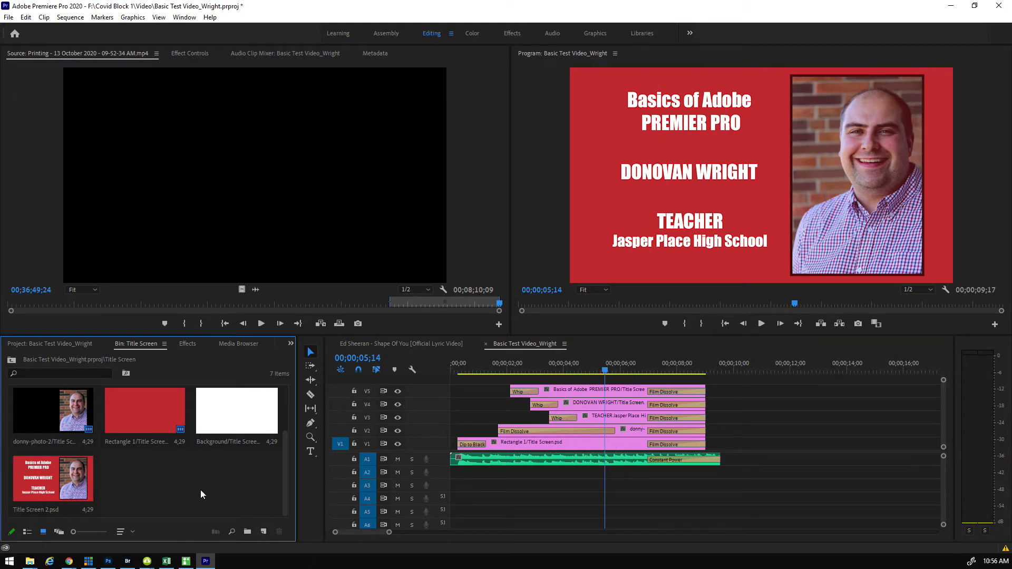
click(8, 18)
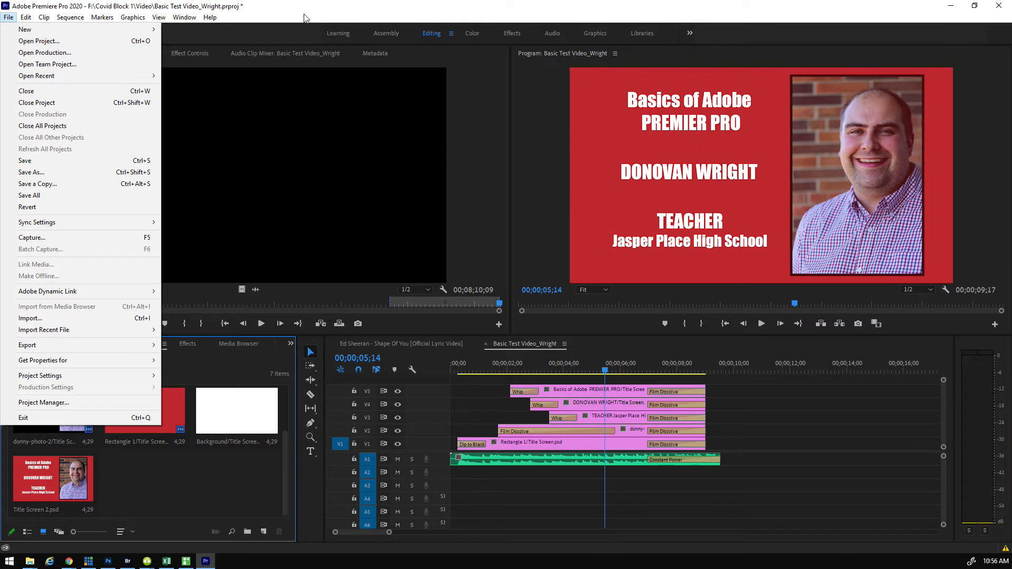
click(262, 36)
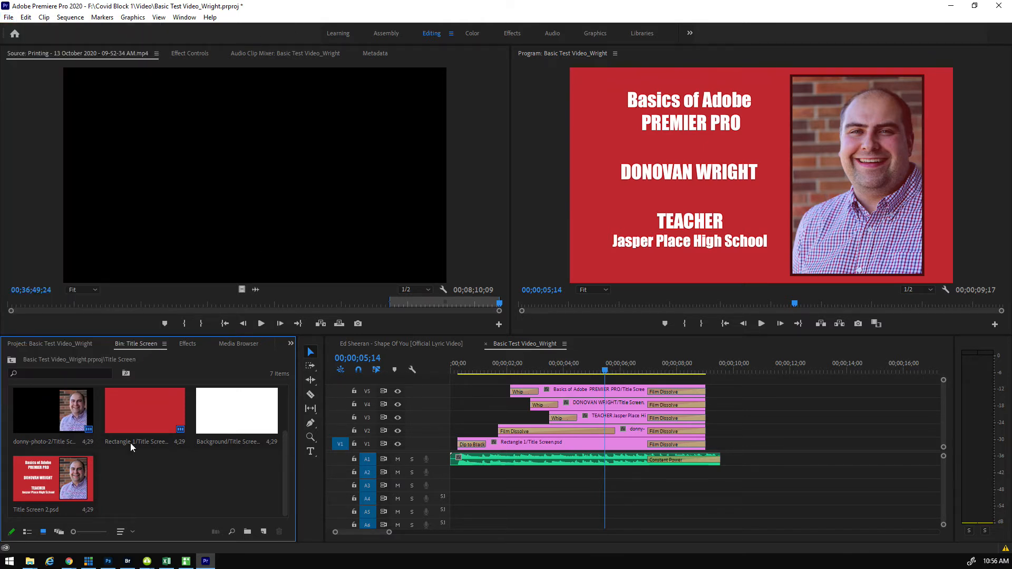
click(358, 358)
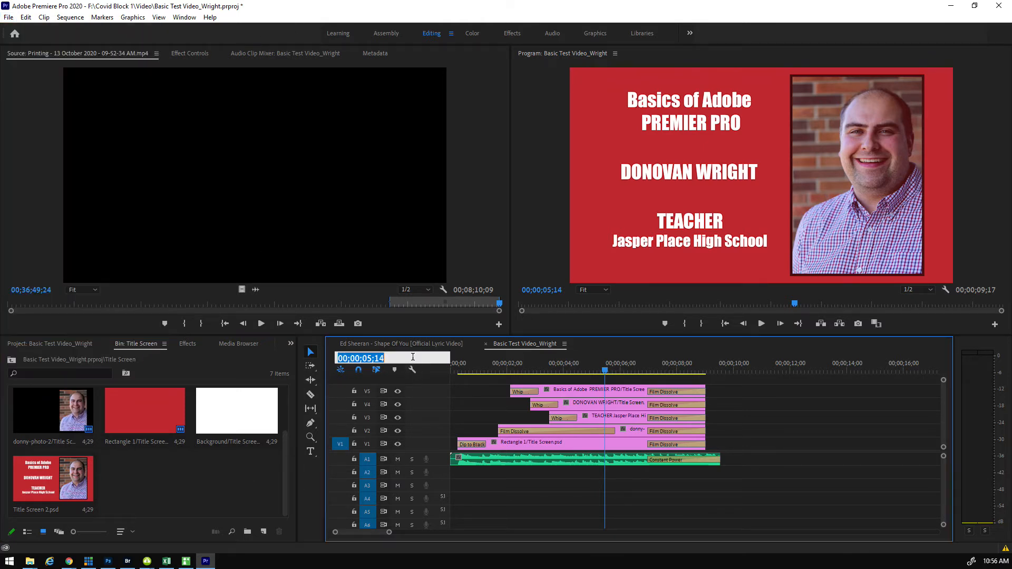
click(473, 350)
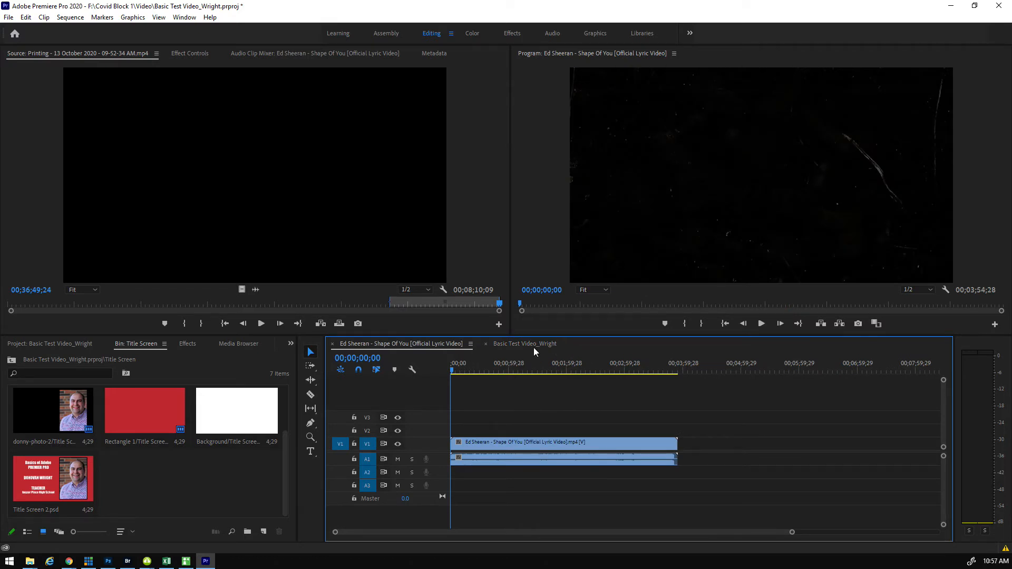
click(216, 469)
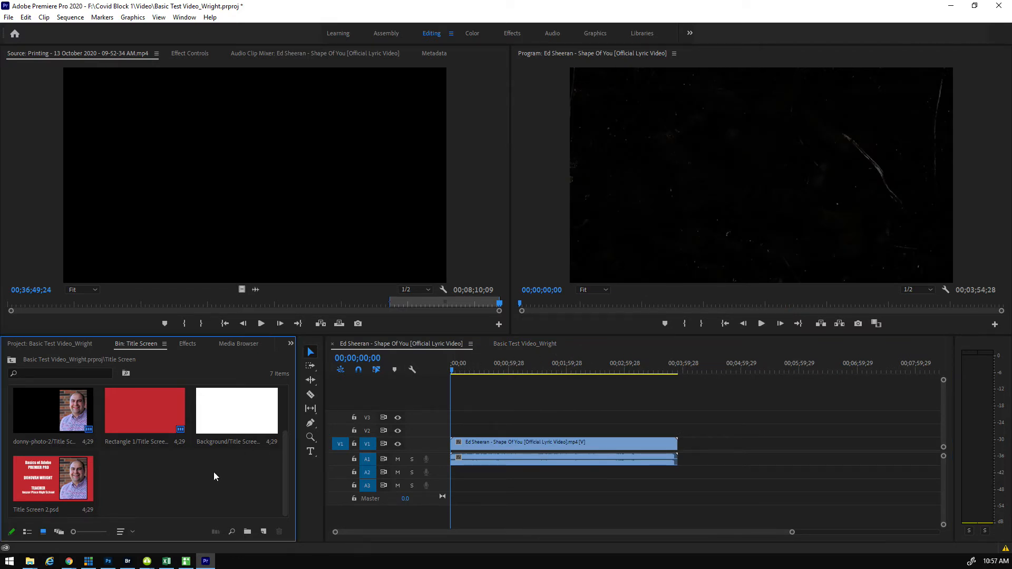
click(504, 344)
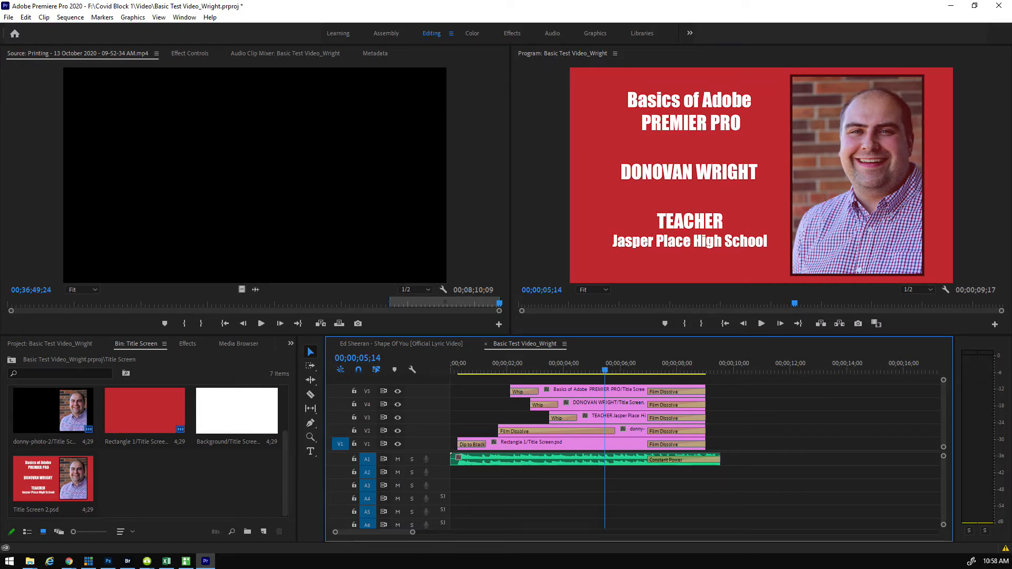
Switch the project to read-only mode, saving its changes, and make it writable again
click(10, 531)
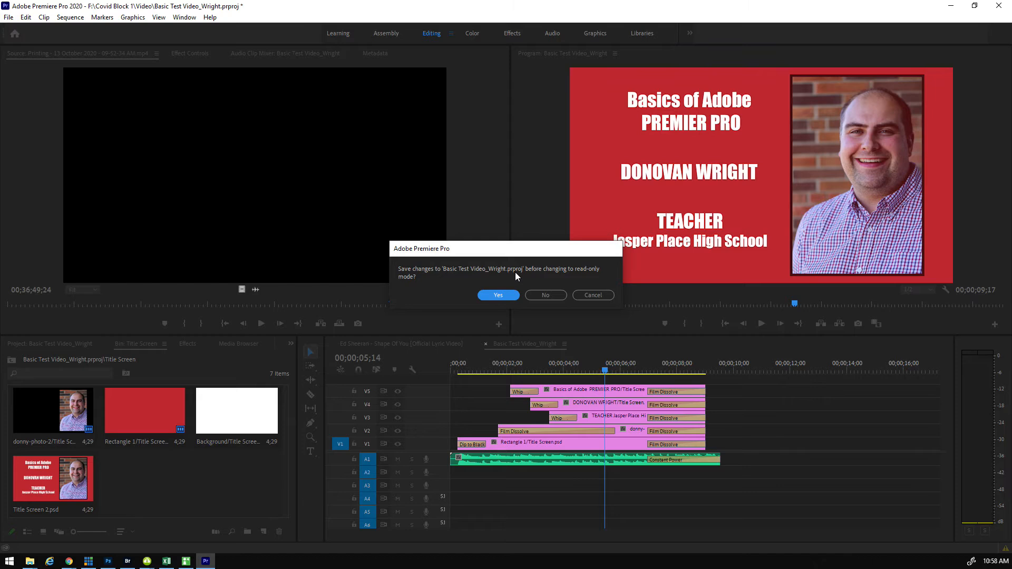
click(493, 296)
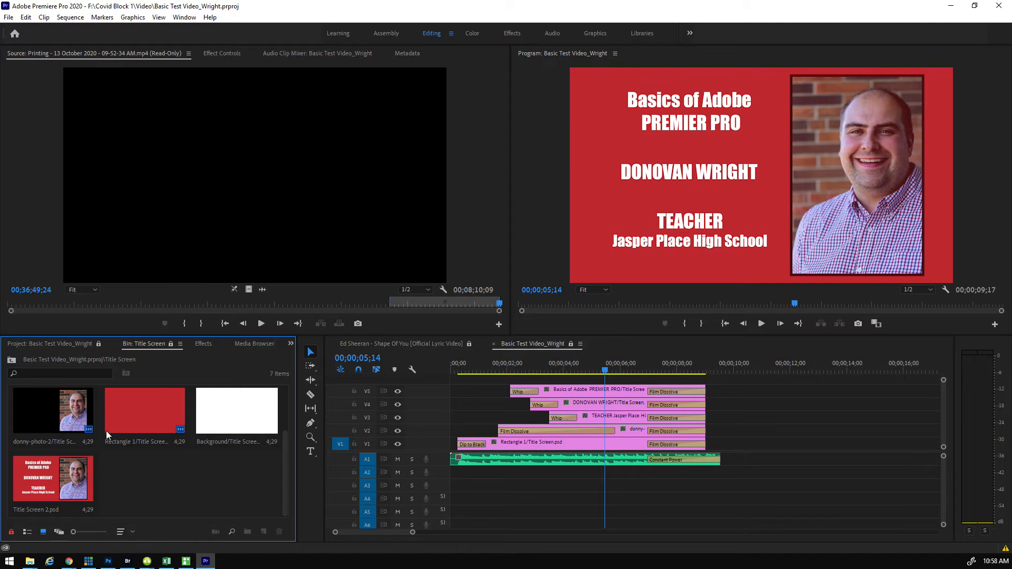
click(11, 533)
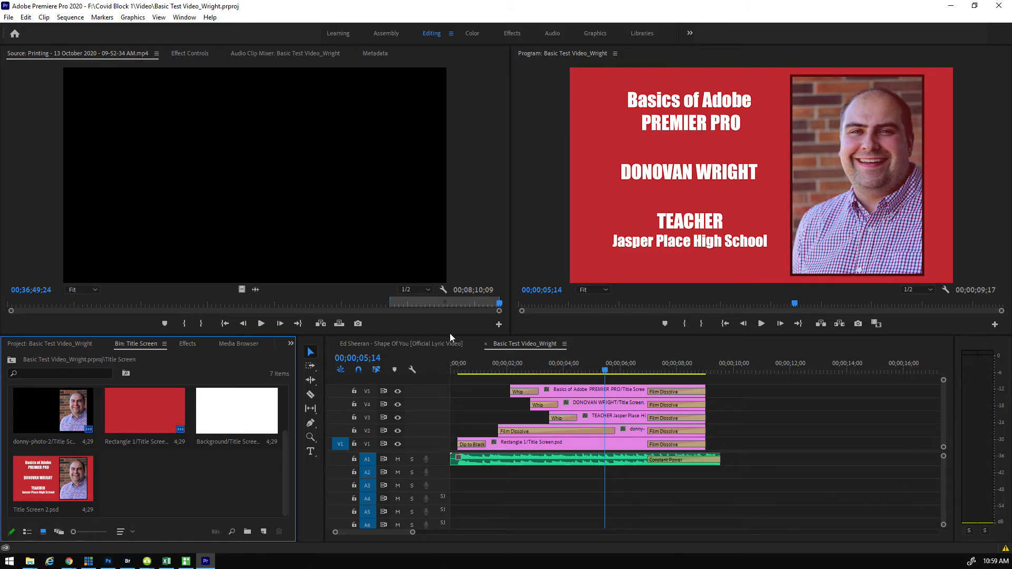
Widen the Program monitor by narrowing the Source monitor, and dock the Effects panel in its own area beside the Source monitor
drag(448, 334, 442, 249)
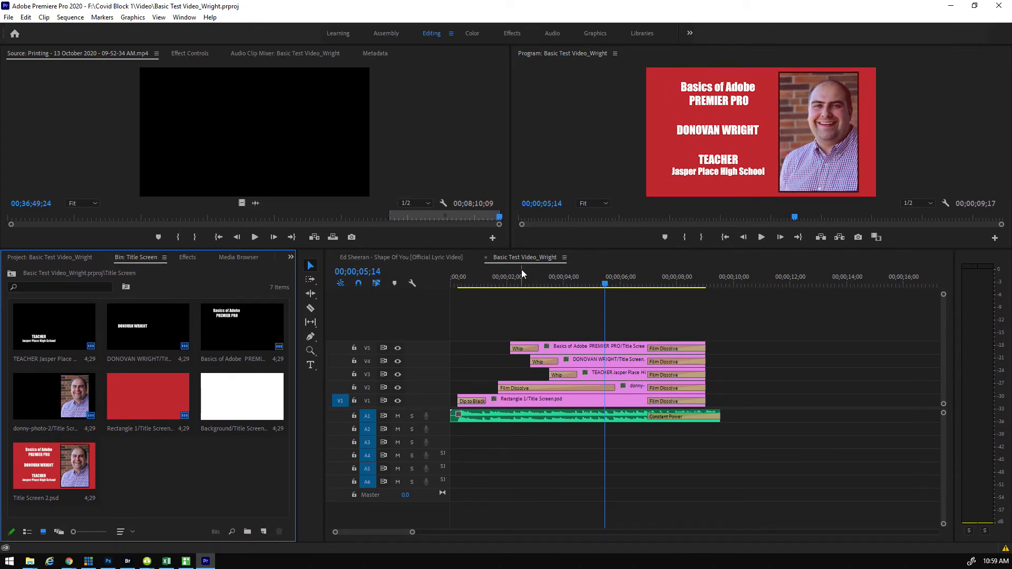
drag(498, 249, 452, 255)
drag(510, 142, 437, 134)
drag(351, 248, 351, 335)
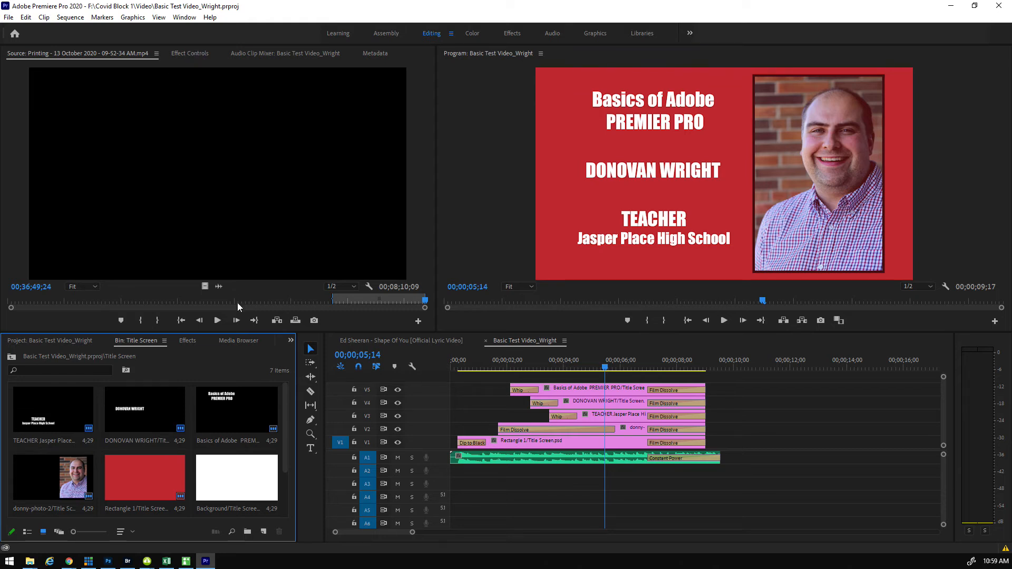
drag(191, 341, 28, 117)
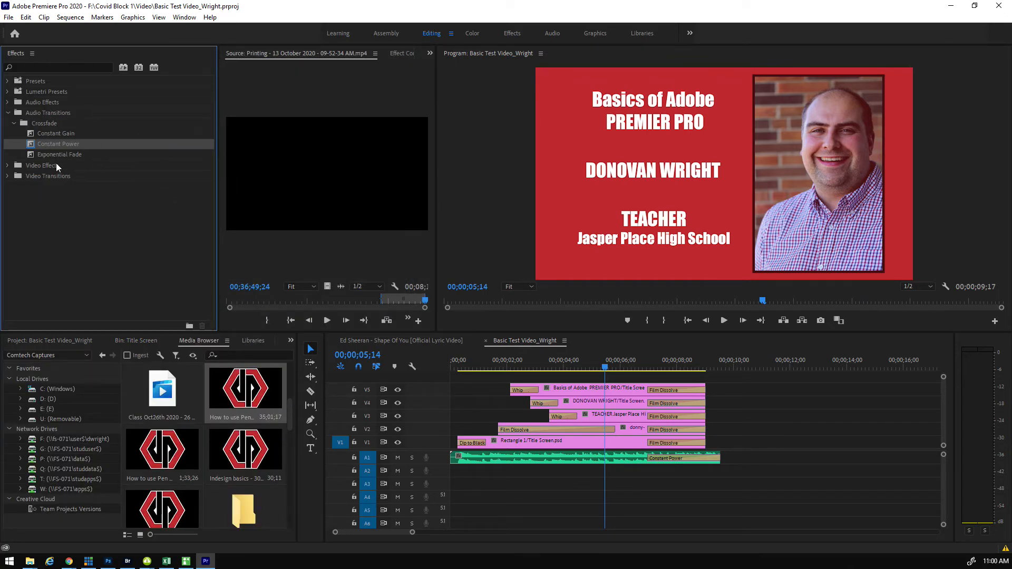
click(61, 343)
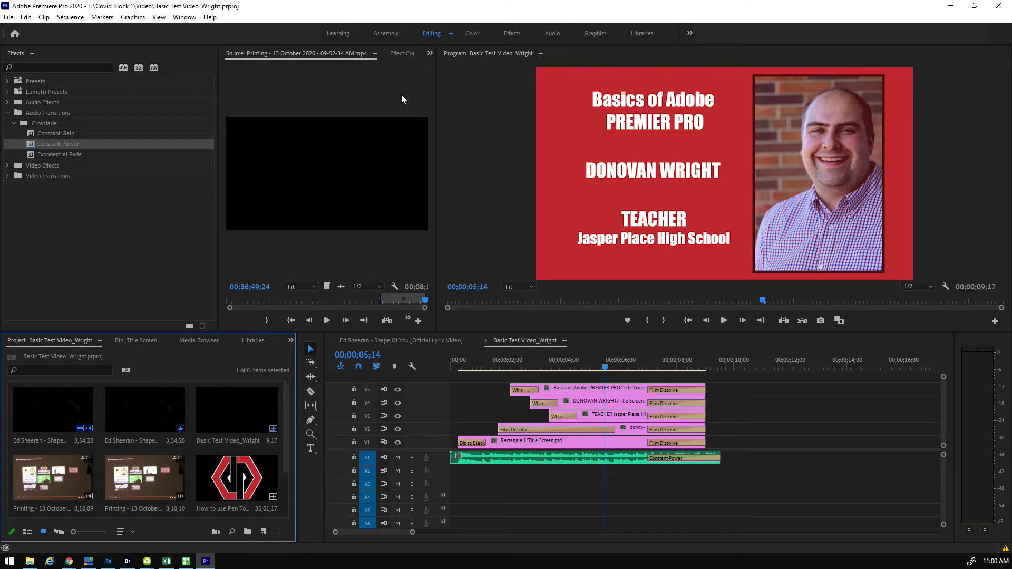
Show the effect controls of the Basics of Adobe PREMIER PRO title clip on V5 and widen their panel
click(398, 54)
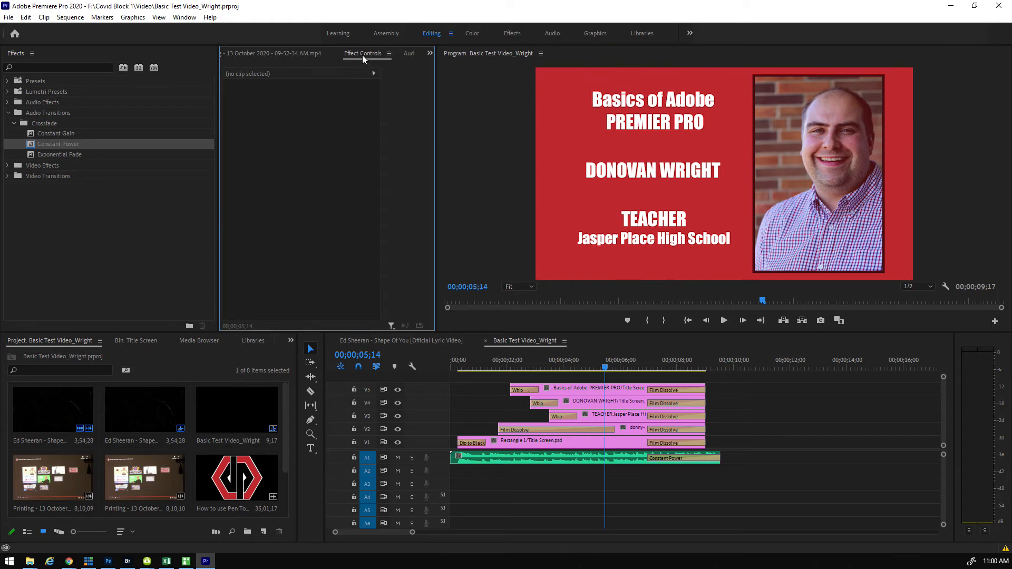
click(599, 391)
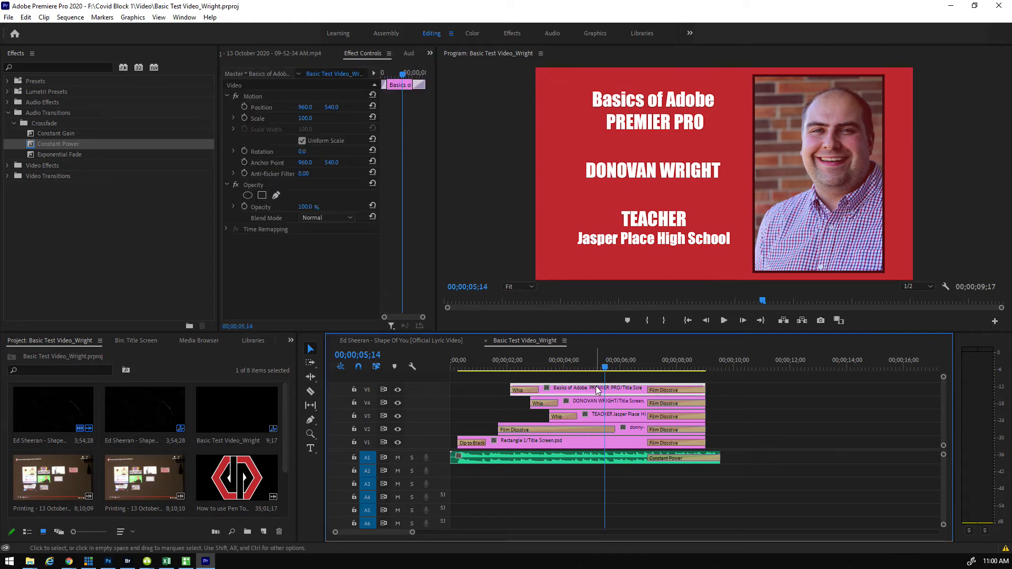
drag(437, 198, 539, 191)
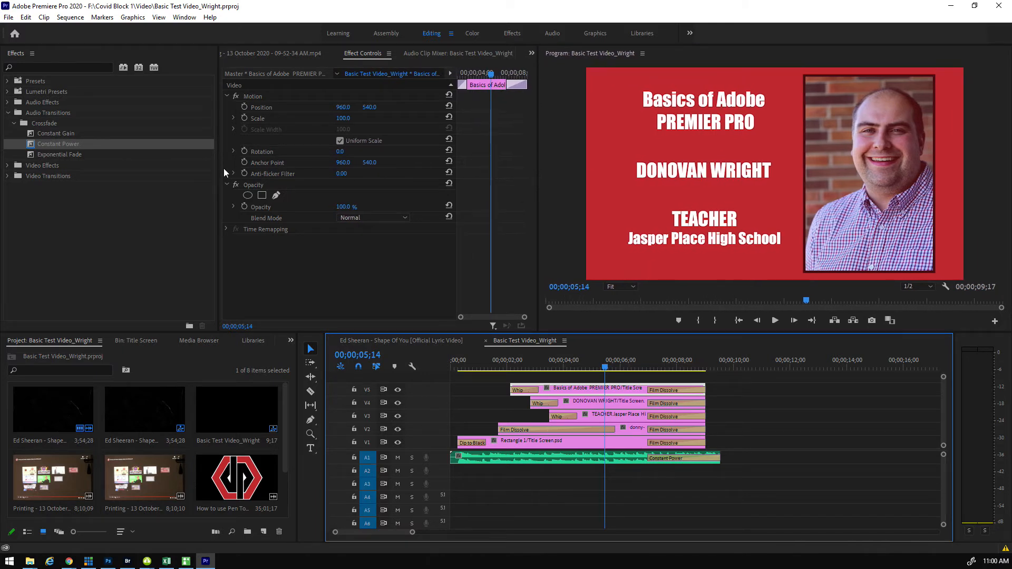
drag(220, 169, 157, 172)
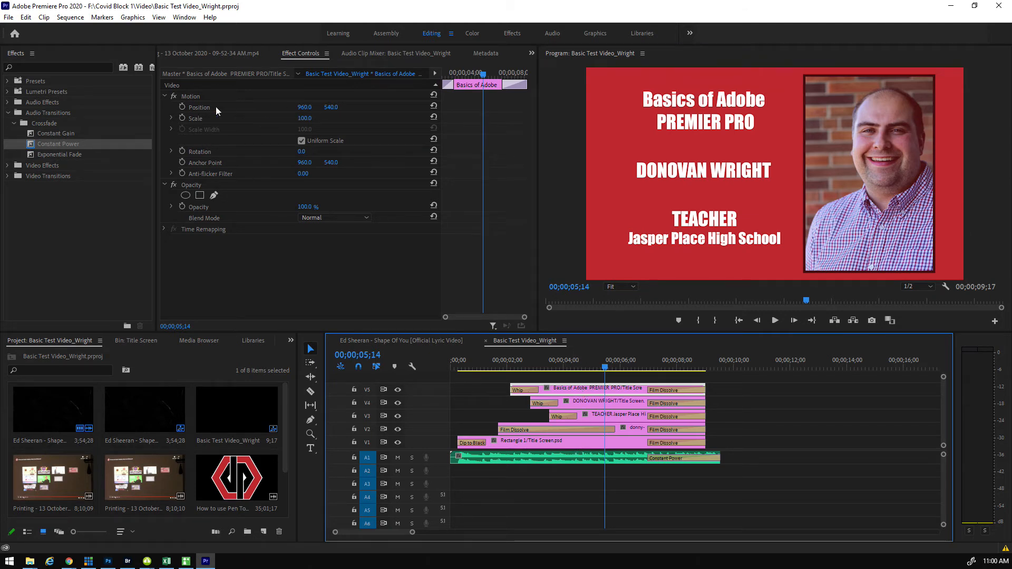
Try horizontal position 843, scale 47 and rotation -17° on the V5 title clip, and reset all three parameters
drag(309, 108, 277, 118)
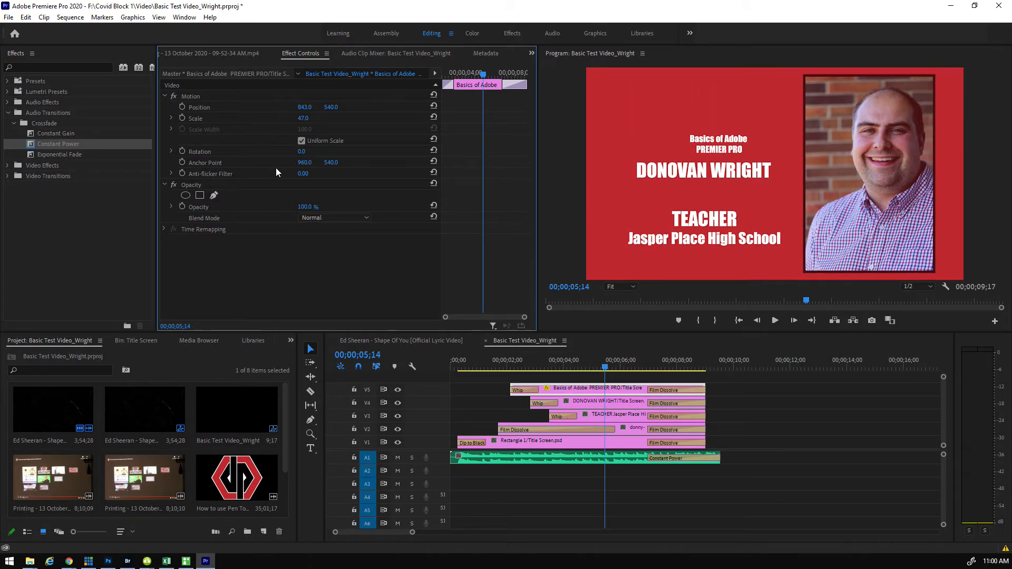
mouse_move(301, 151)
mouse_down()
mouse_move(328, 151)
mouse_move(292, 152)
mouse_up()
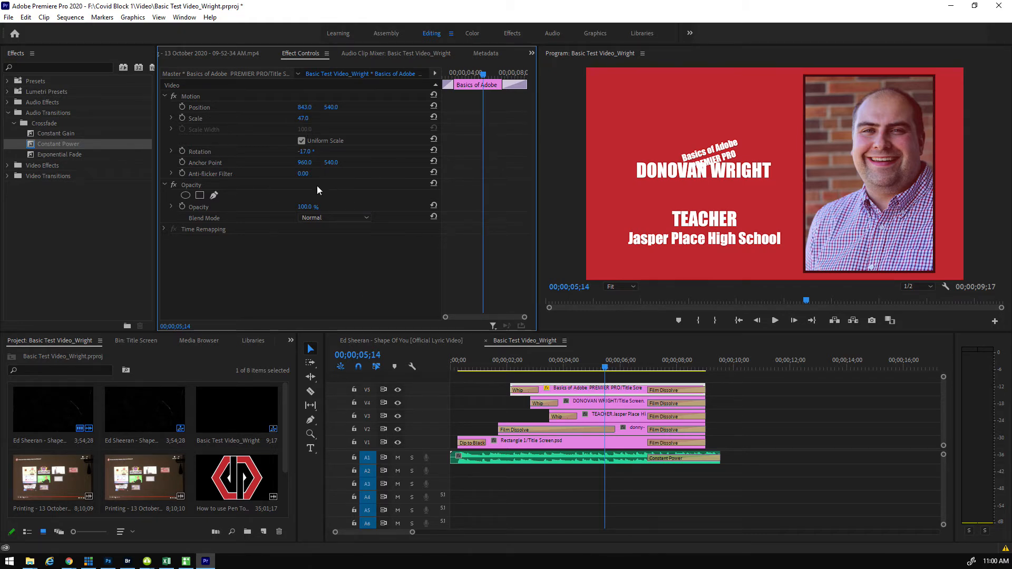
click(433, 151)
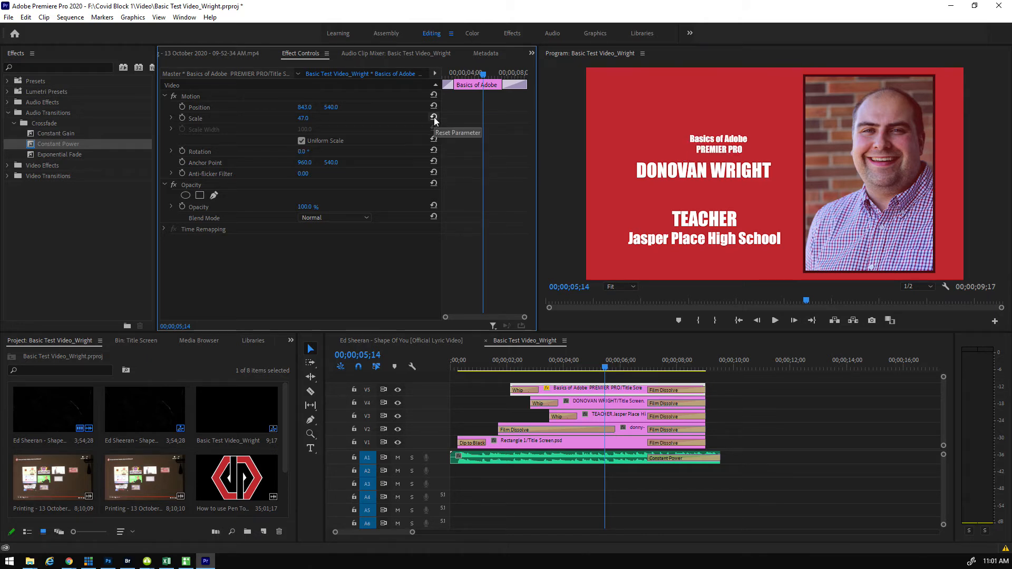
click(434, 117)
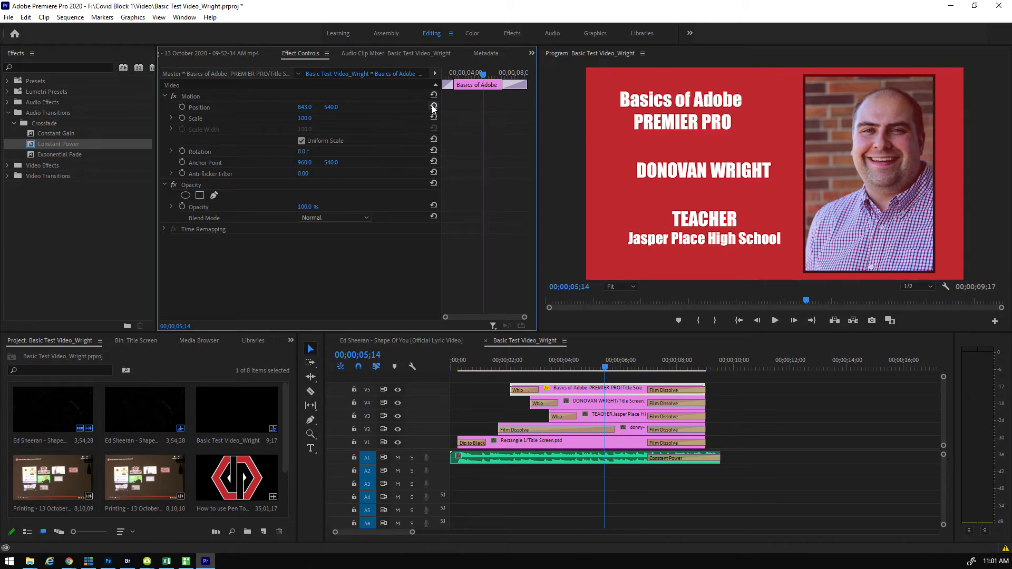
click(434, 106)
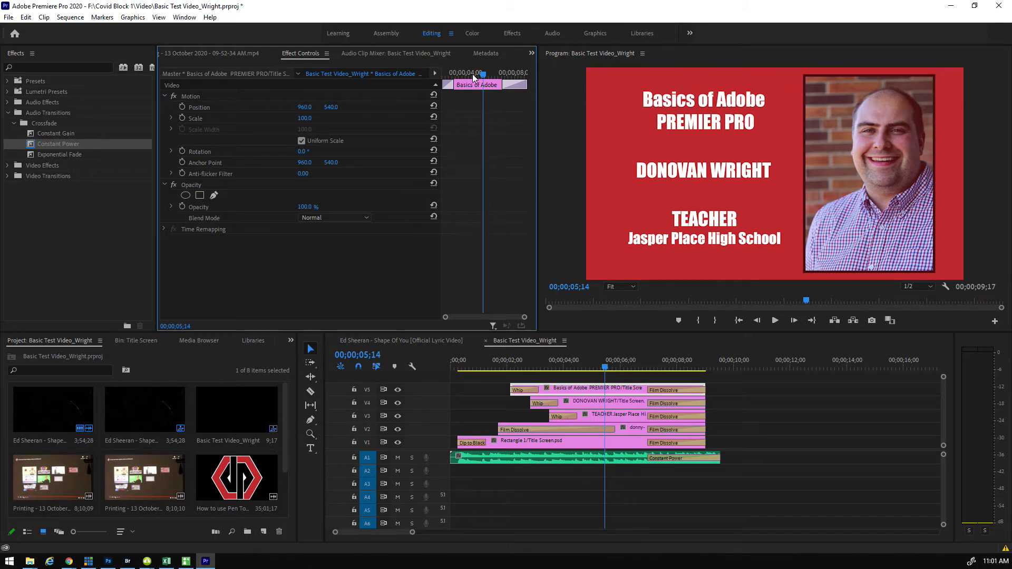
Turn on keyframing for Position, Scale and Rotation at the start of the V5 title clip, at 00;00;02;04
click(456, 74)
drag(456, 75, 434, 70)
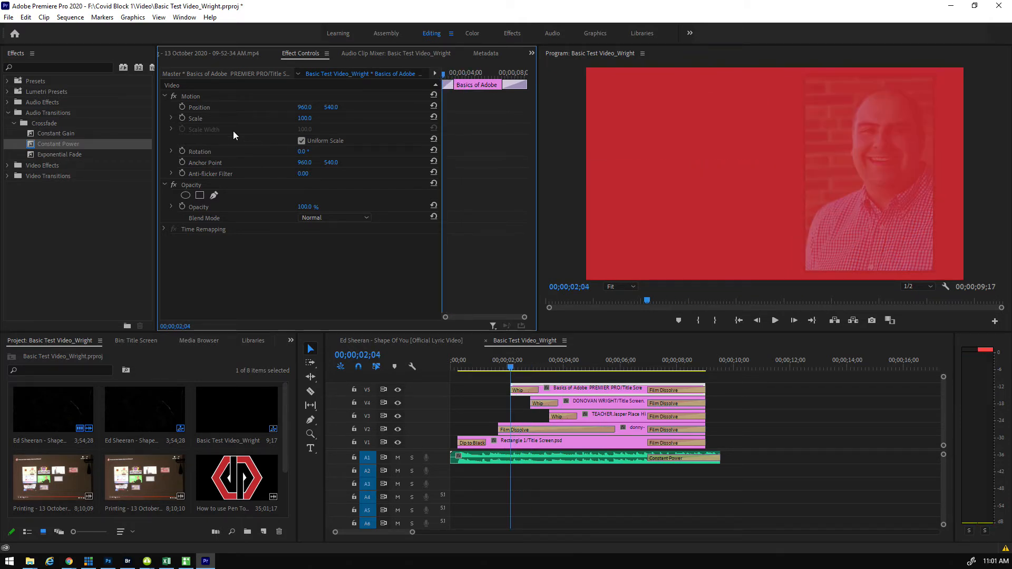
click(181, 107)
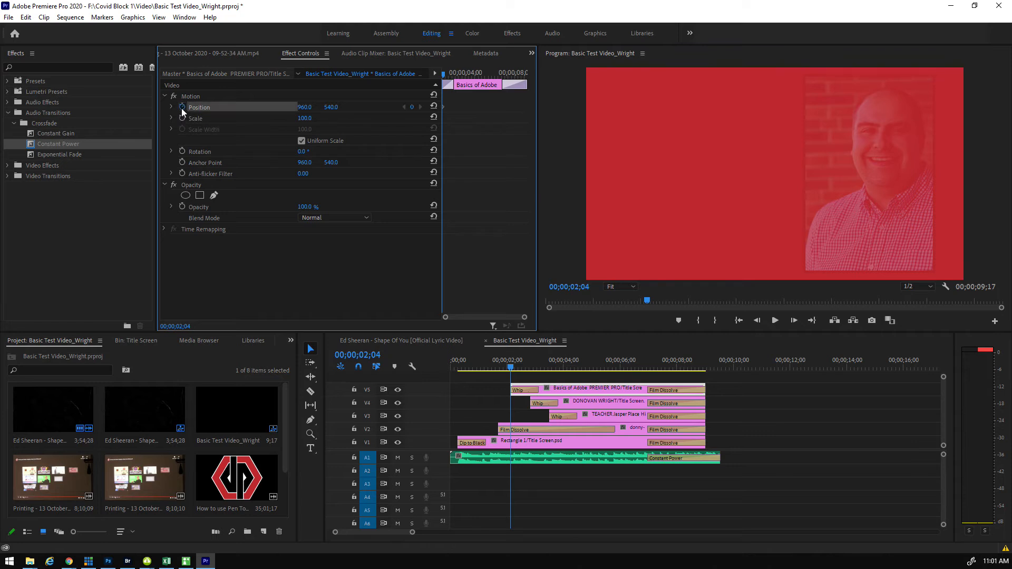
click(181, 117)
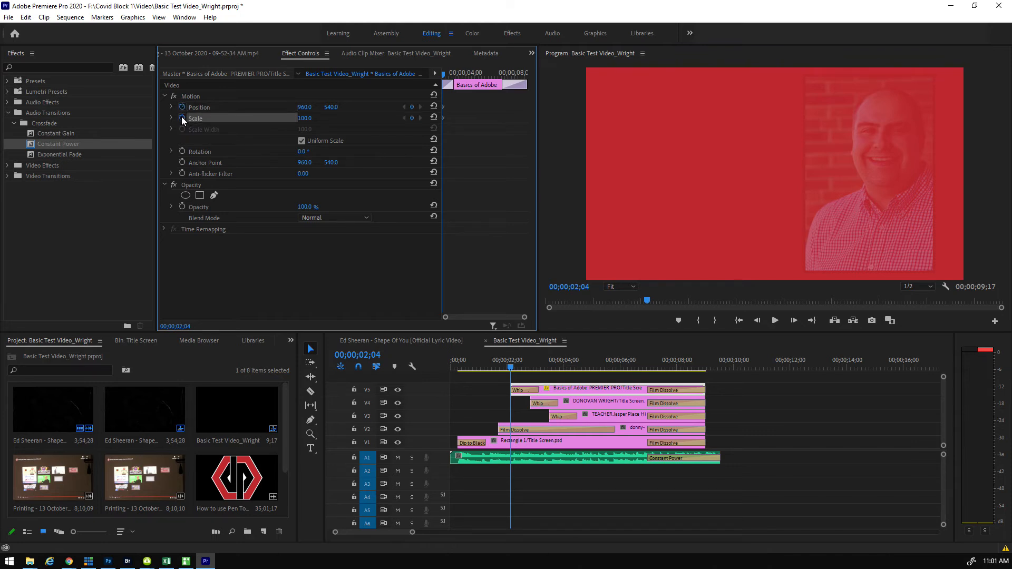
click(182, 151)
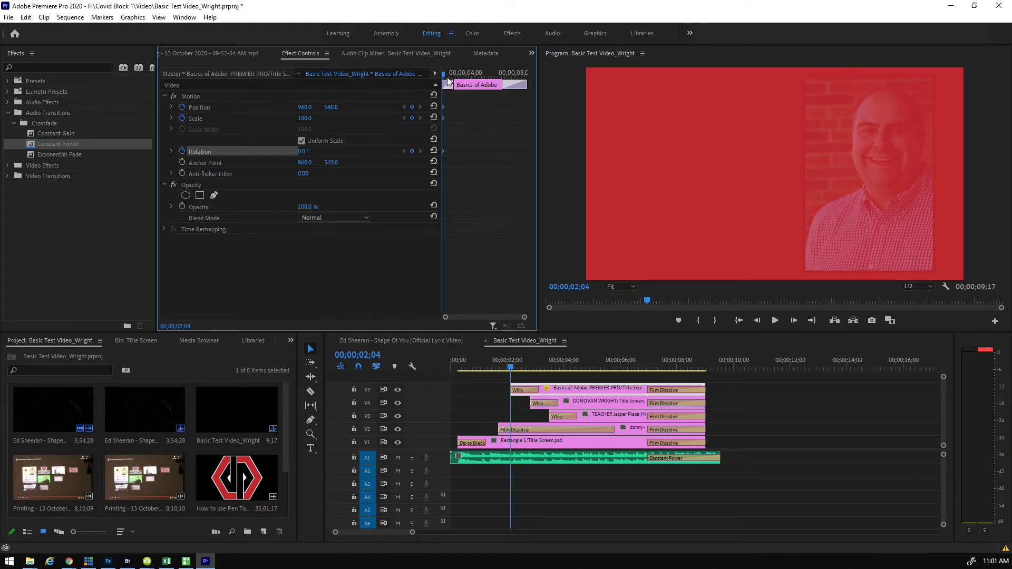
Add rotation keyframes to the V5 title clip: 59° at 00;00;03;02 and 157° at 00;00;04;16
key(space)
drag(449, 78, 455, 79)
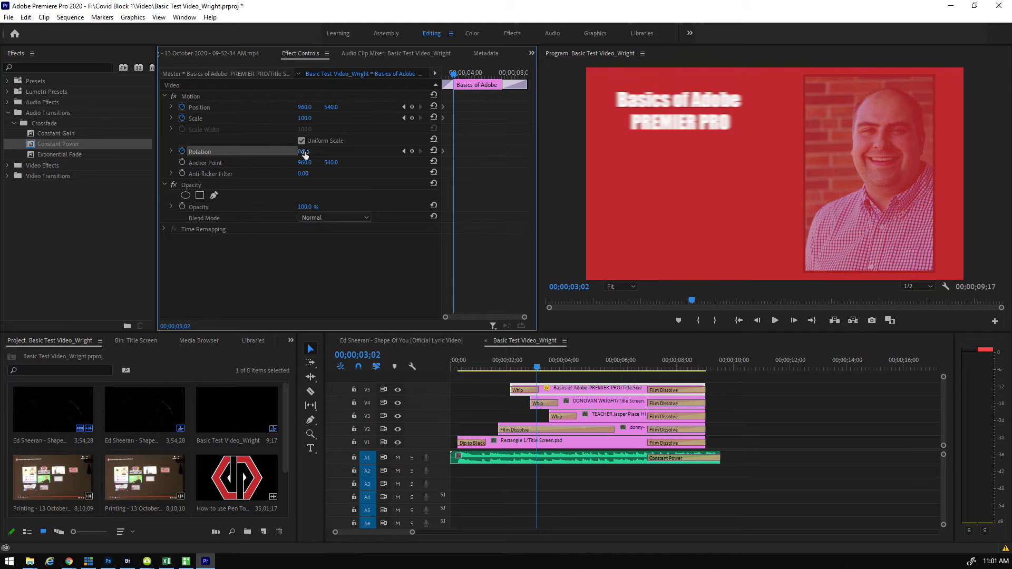
drag(301, 151, 333, 152)
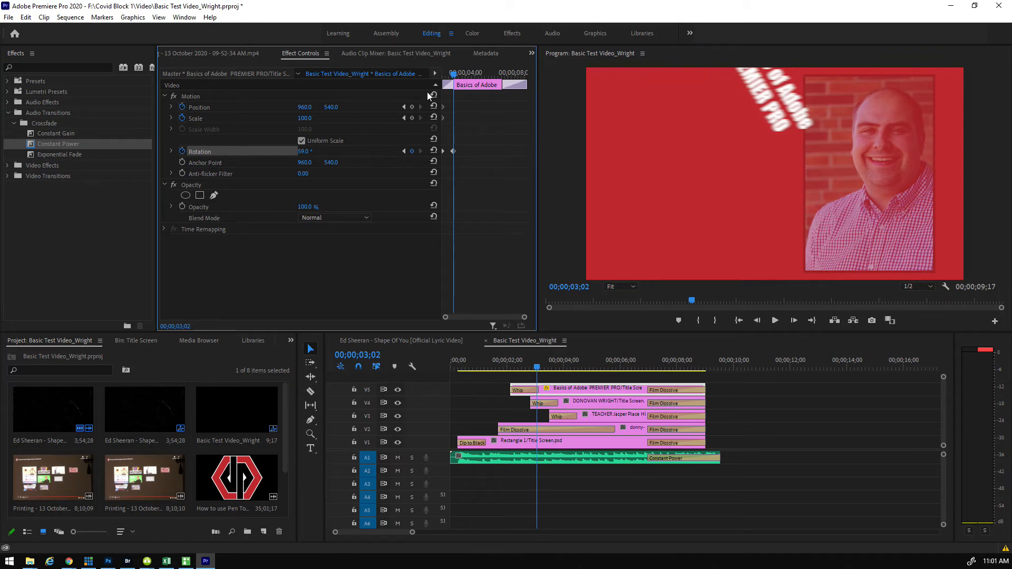
key(space)
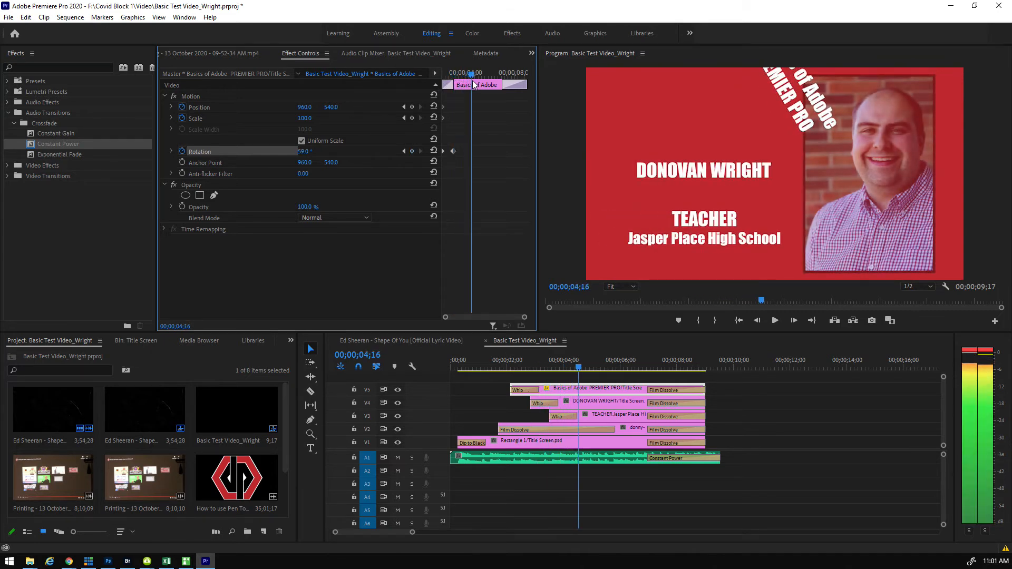
click(306, 152)
click(281, 153)
drag(304, 152, 356, 153)
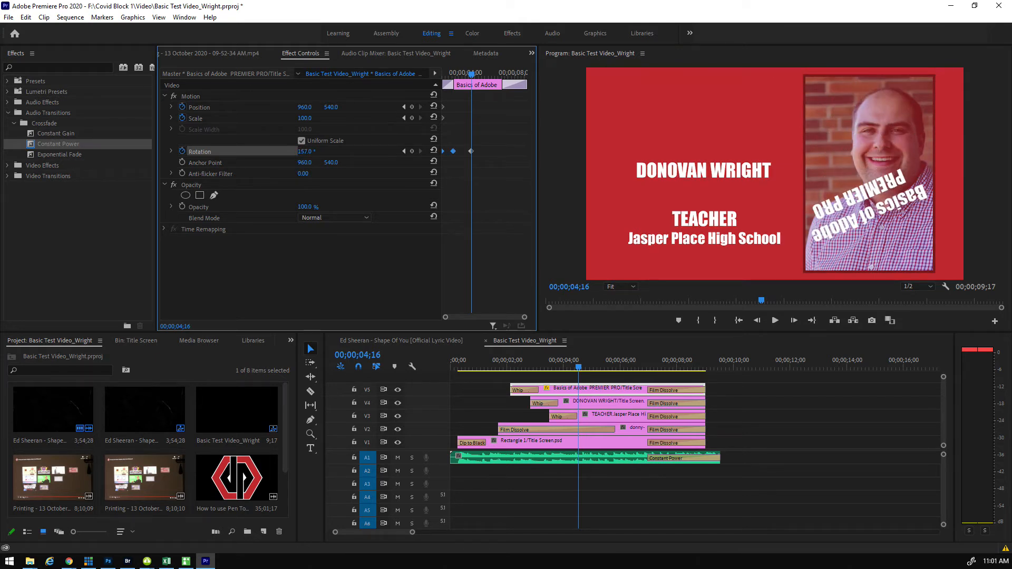
Add rotation keyframes to the V5 title clip: 267° at 00;00;05;27 and 0° at 00;00;06;20
drag(473, 74, 491, 78)
drag(305, 152, 362, 152)
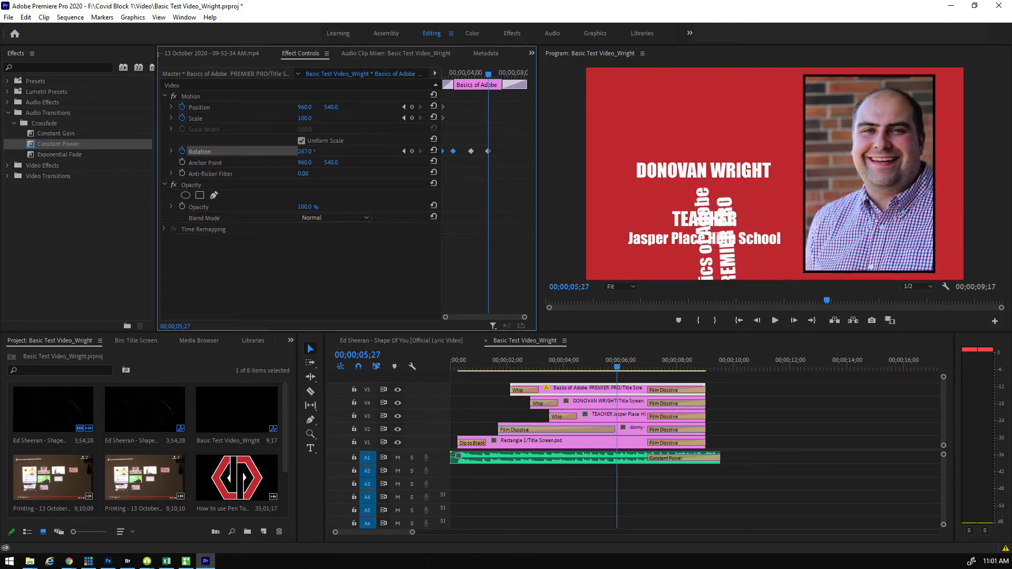
drag(490, 74, 498, 77)
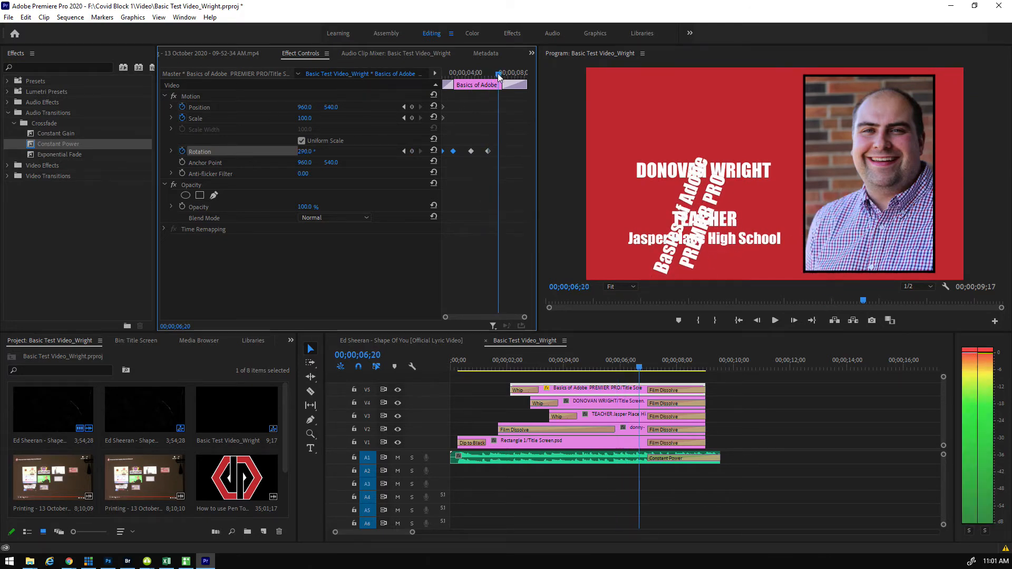
drag(312, 153, 333, 152)
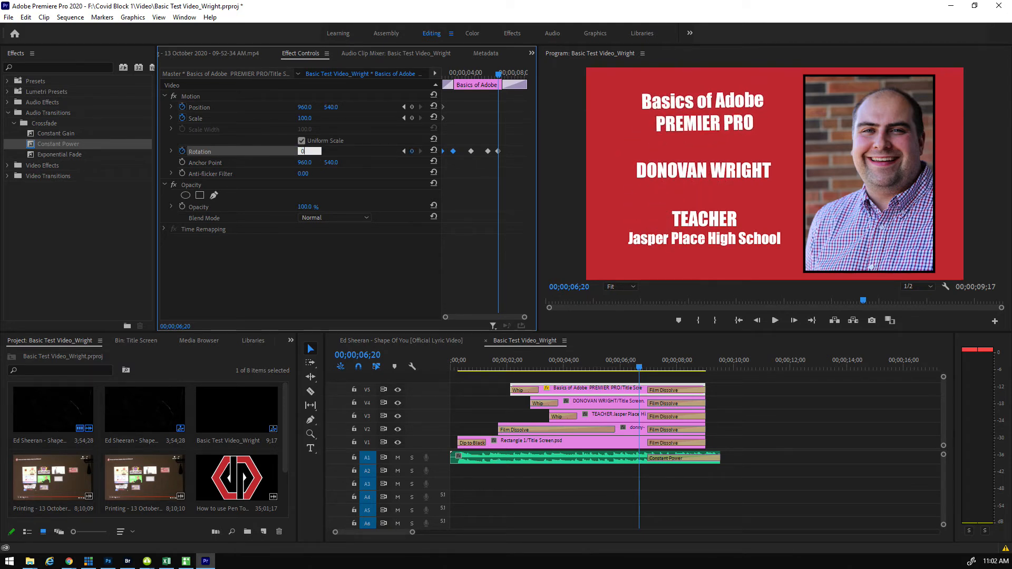
key(Return)
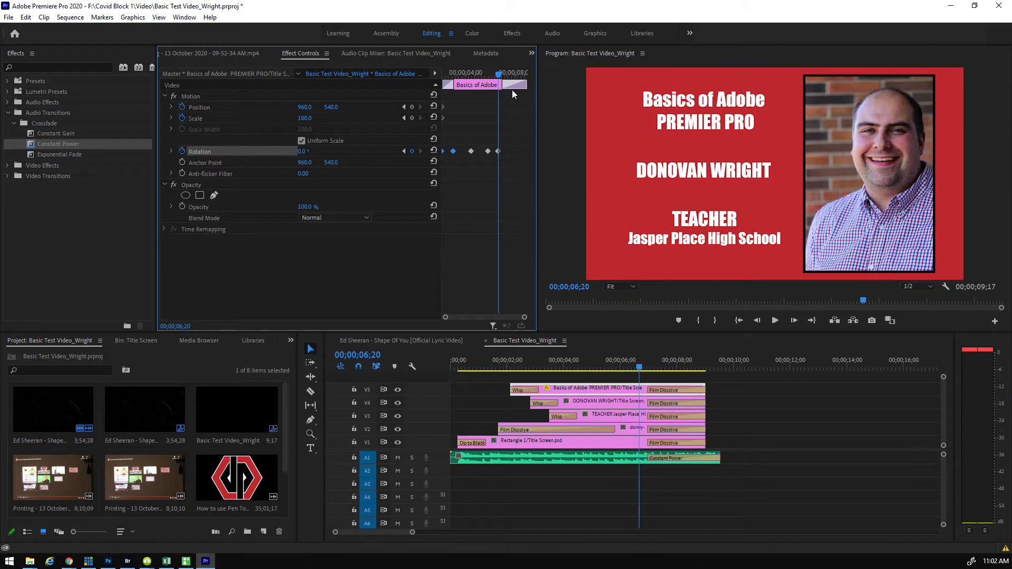
Play back the rotation animation of the V5 title clip from 00;00;02;04
key(Left)
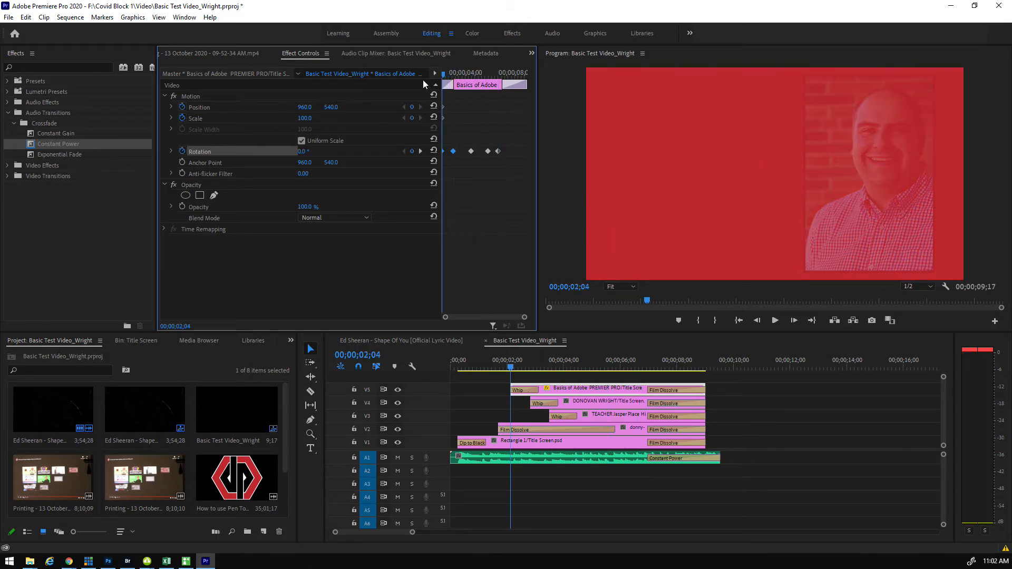
key(space)
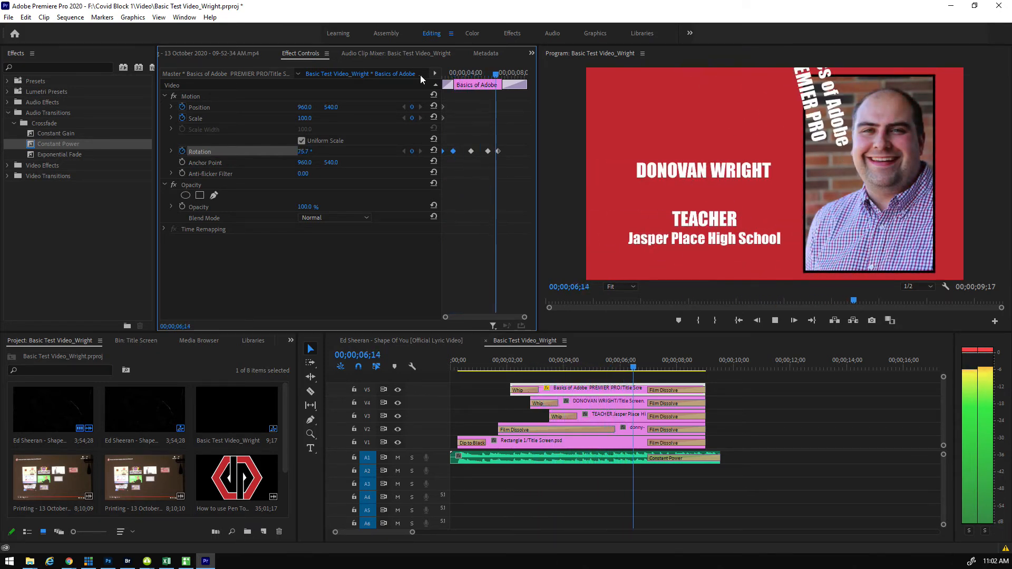
key(space)
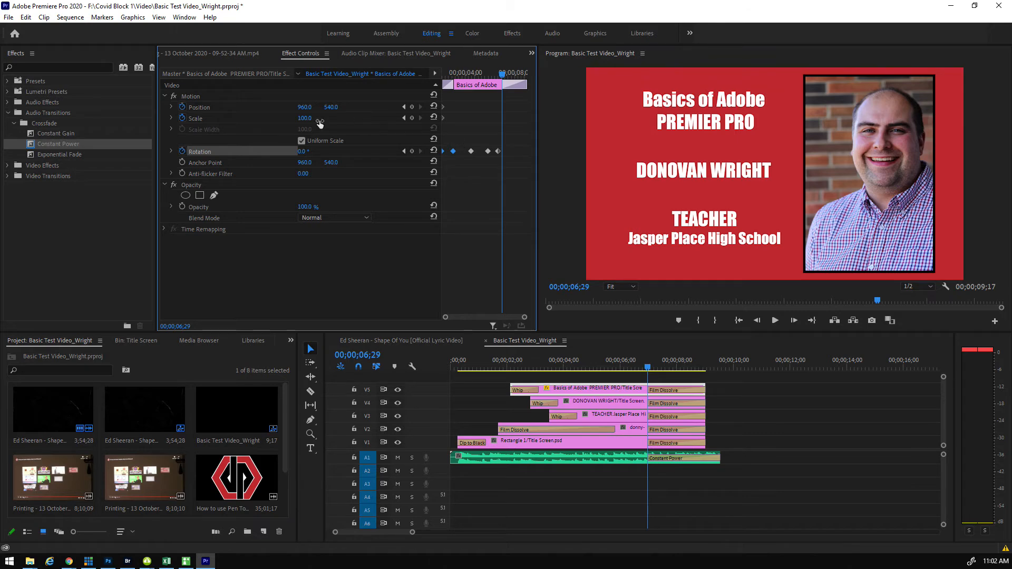
Add scale keyframes to the V5 title clip, 145 at 00;00;04;13 and 100 at 00;00;06;07, and expand the Rotation graph
drag(504, 74, 470, 74)
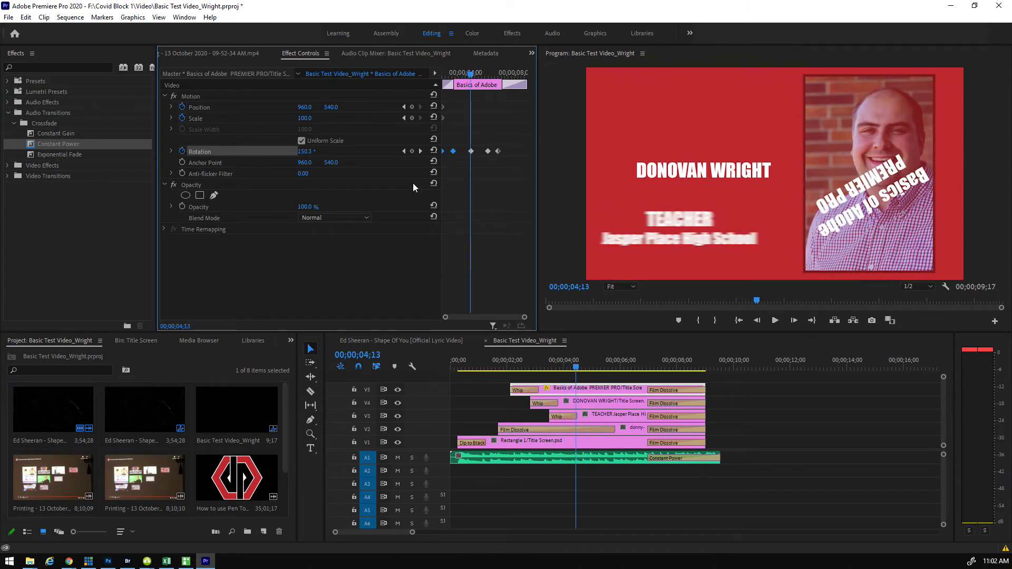
mouse_move(304, 118)
mouse_down()
mouse_move(337, 118)
mouse_move(266, 118)
mouse_move(313, 111)
mouse_up()
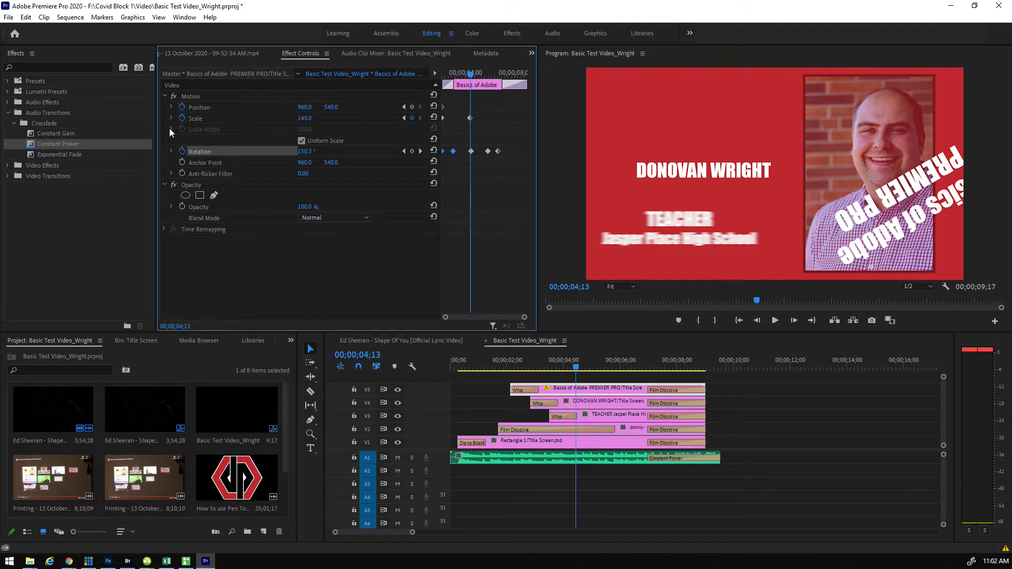
click(171, 152)
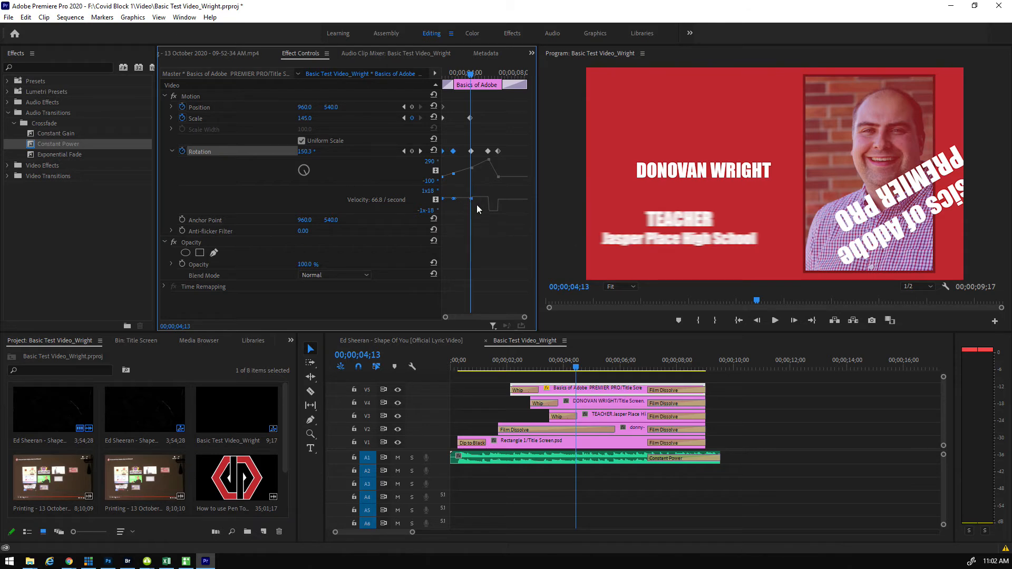
drag(471, 78, 503, 78)
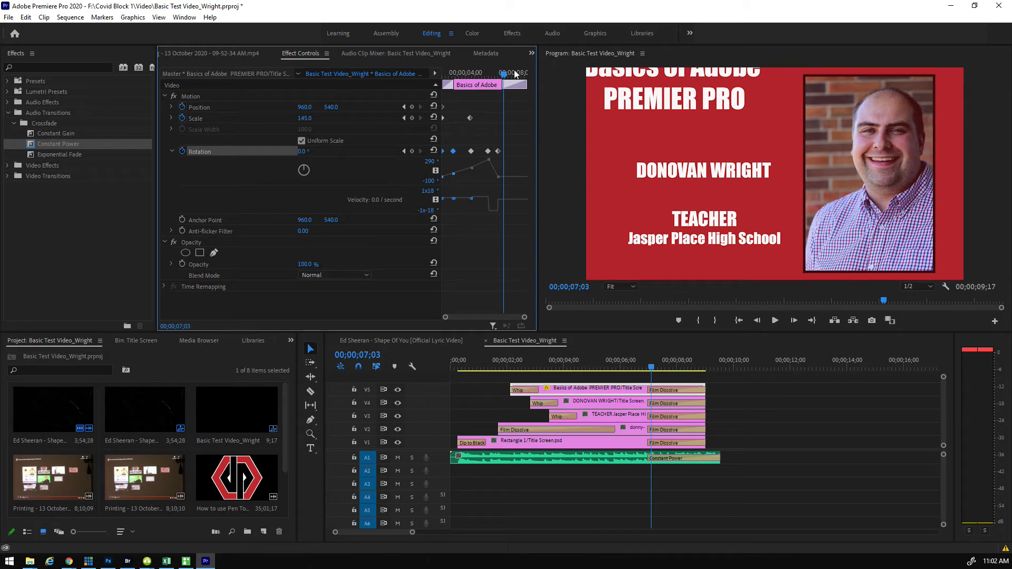
drag(504, 76, 493, 80)
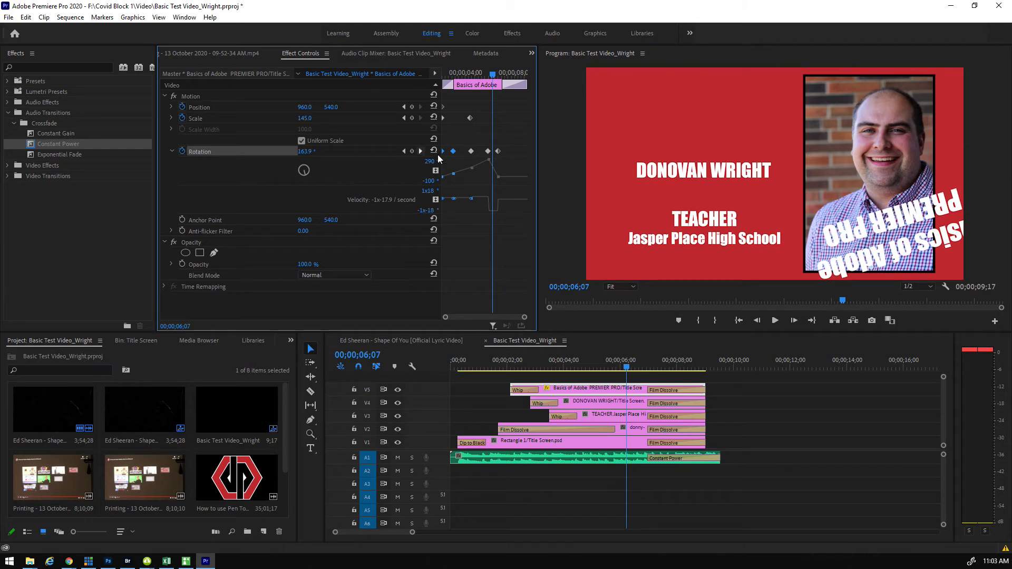
click(412, 118)
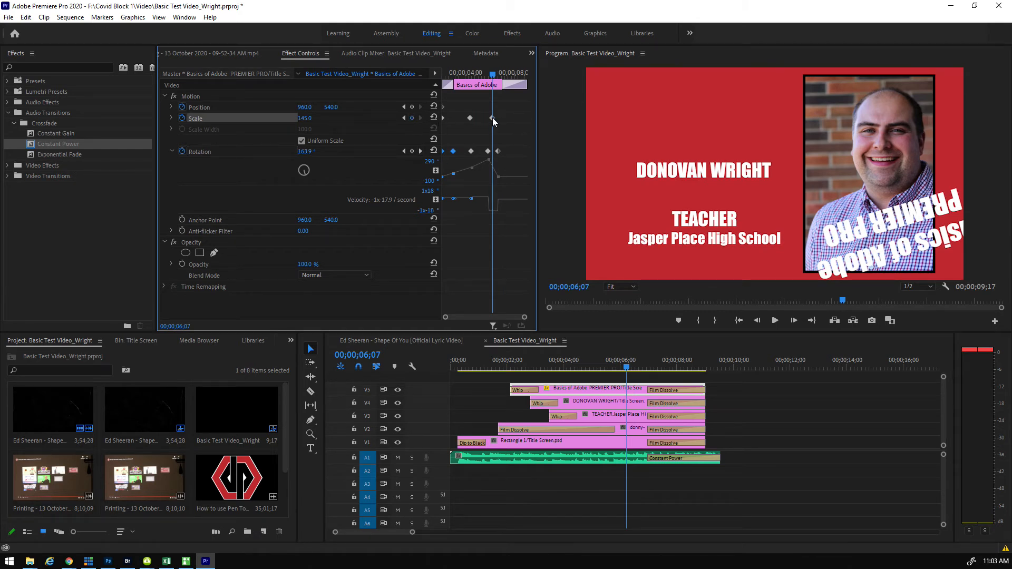
click(433, 118)
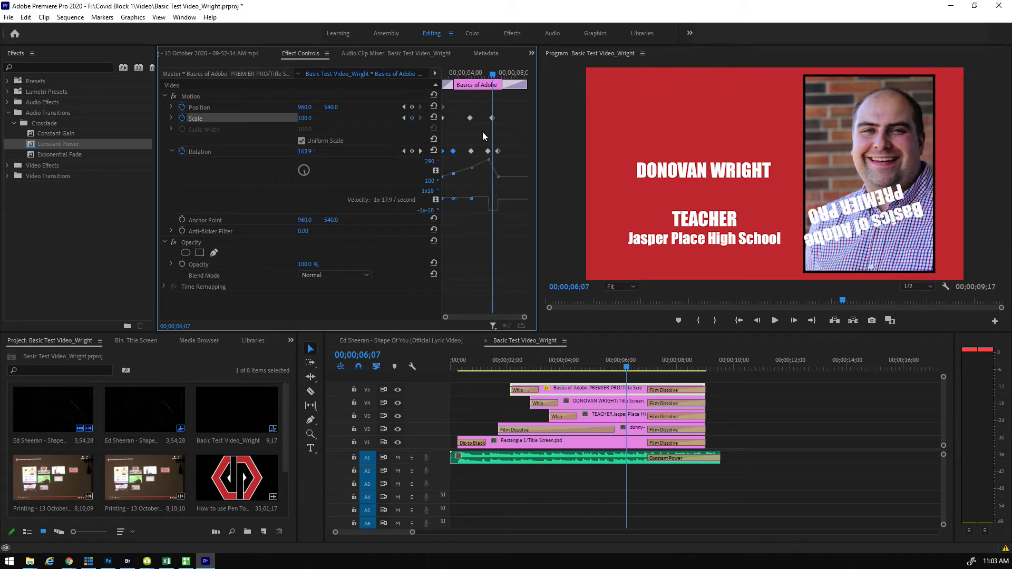
Play back the combined scale and rotation animation from the start of the V5 title clip
drag(493, 76, 435, 83)
key(space)
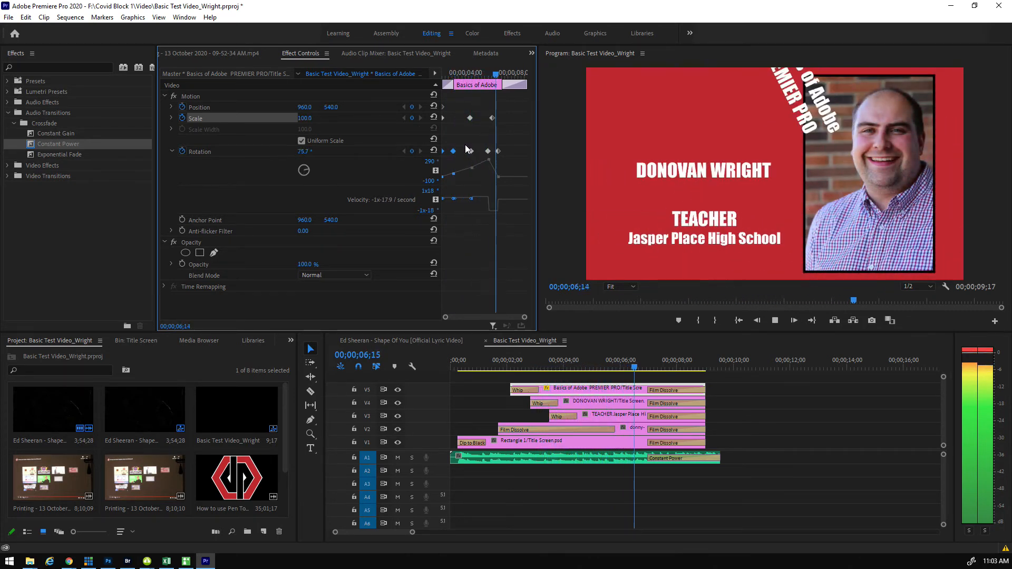
key(space)
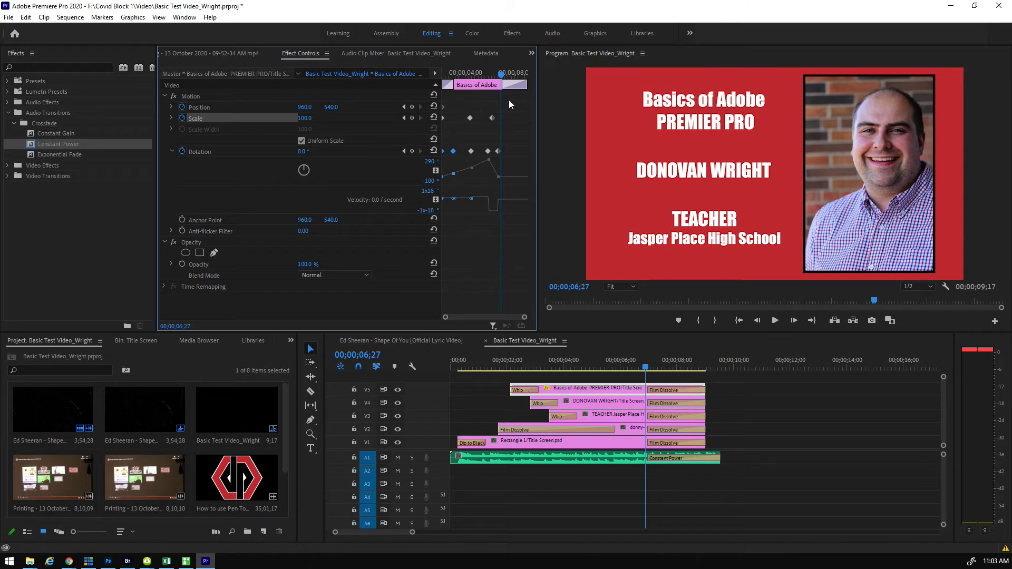
Delete all motion keyframes of the V5 title clip and reset its Position, Scale and Rotation
drag(510, 95, 435, 240)
key(Delete)
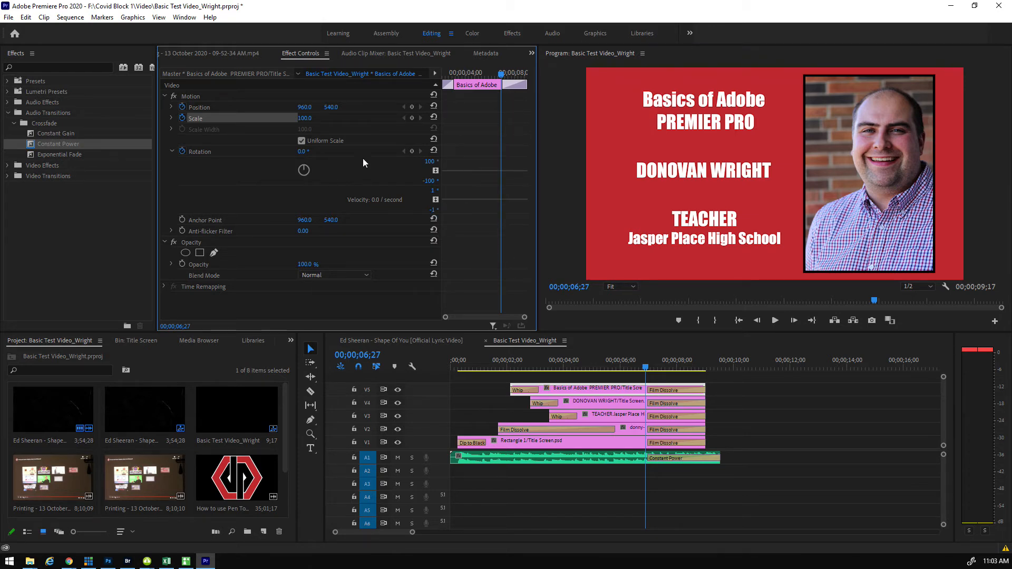
click(434, 106)
click(435, 116)
click(434, 151)
Turn off keyframing for Scale, Rotation and Position on the V5 title clip, accepting the keyframe deletion, and play back the title screen
click(182, 117)
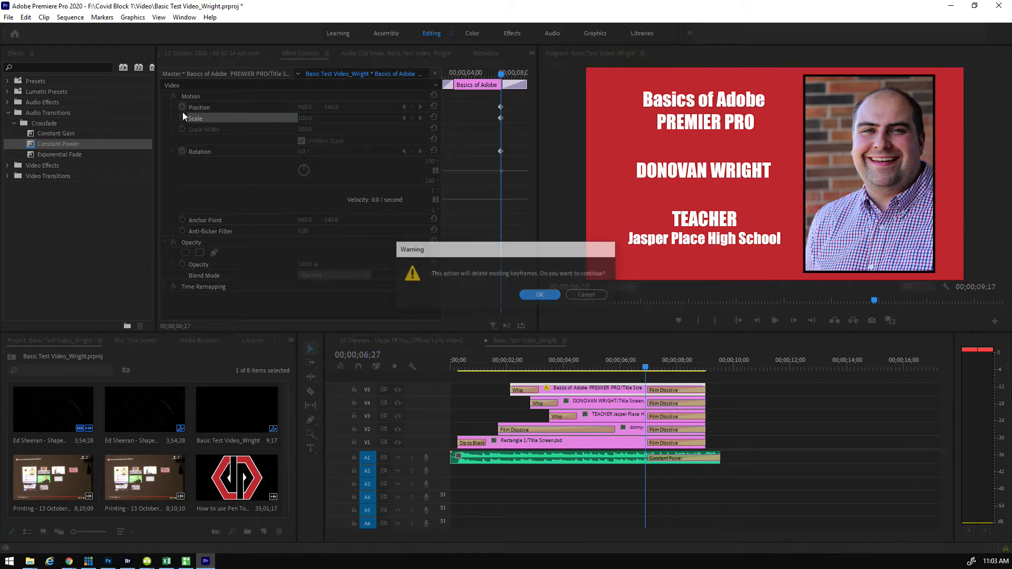
click(538, 295)
click(182, 151)
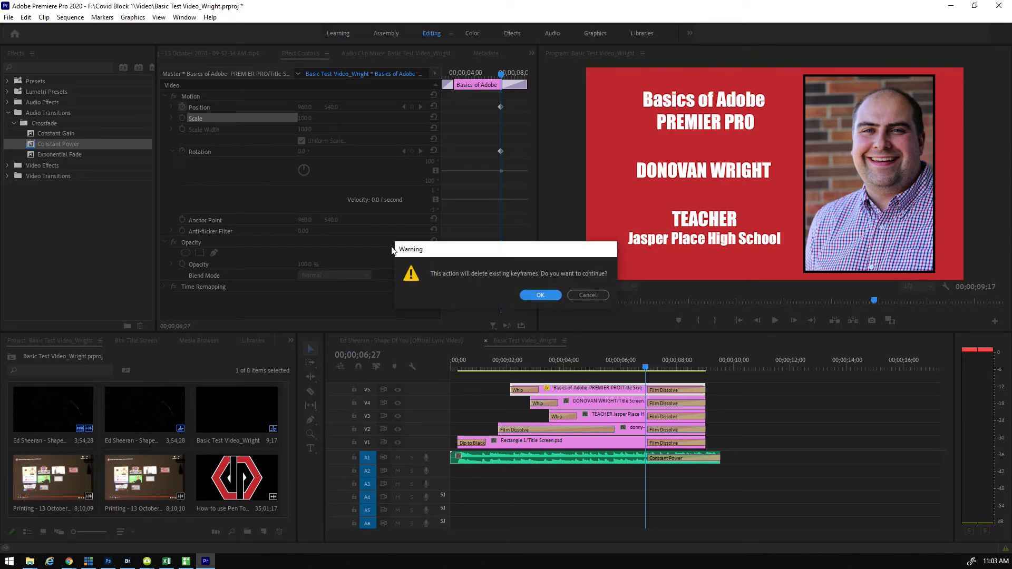
click(542, 296)
click(183, 107)
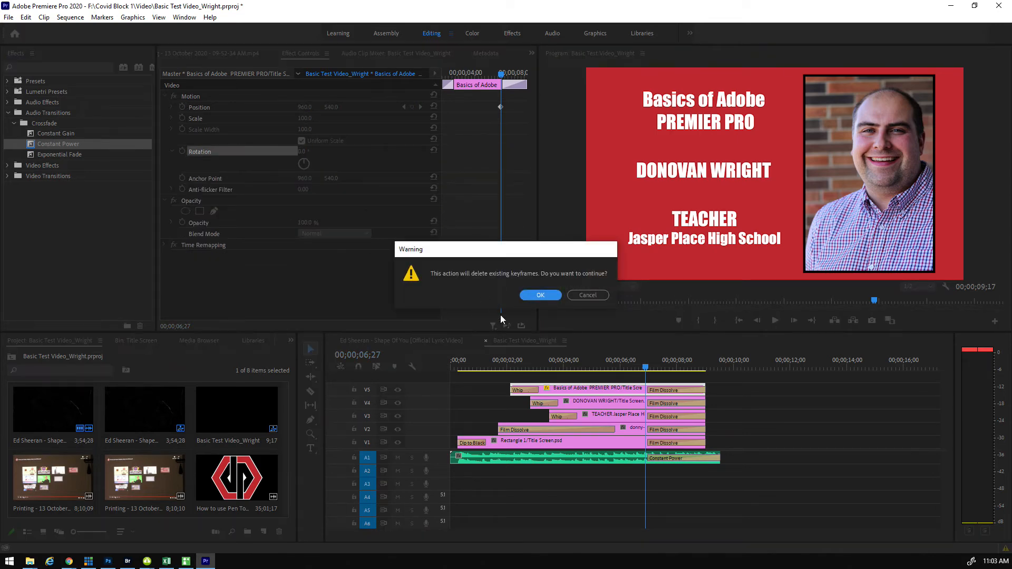
click(539, 296)
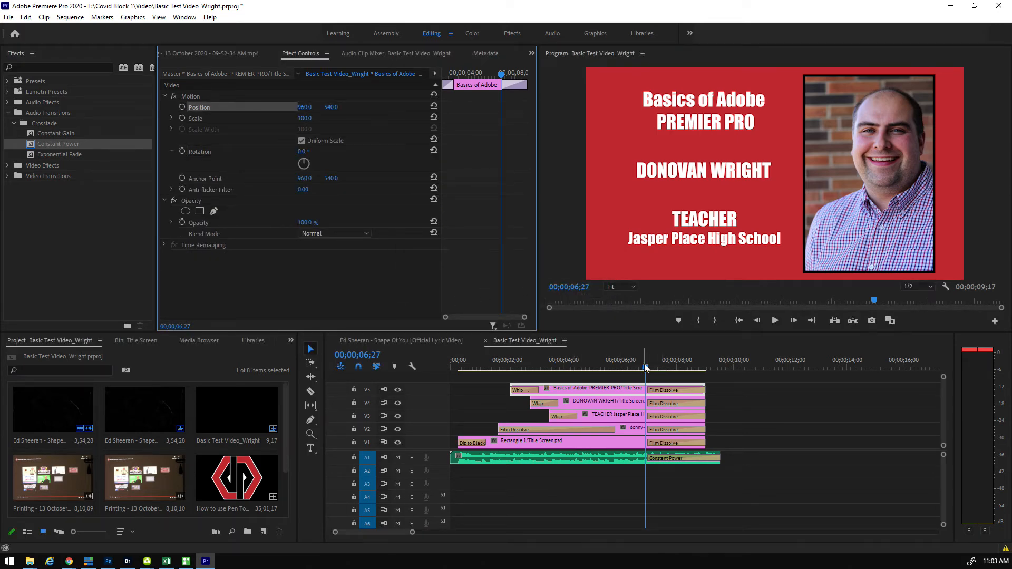
click(520, 371)
key(space)
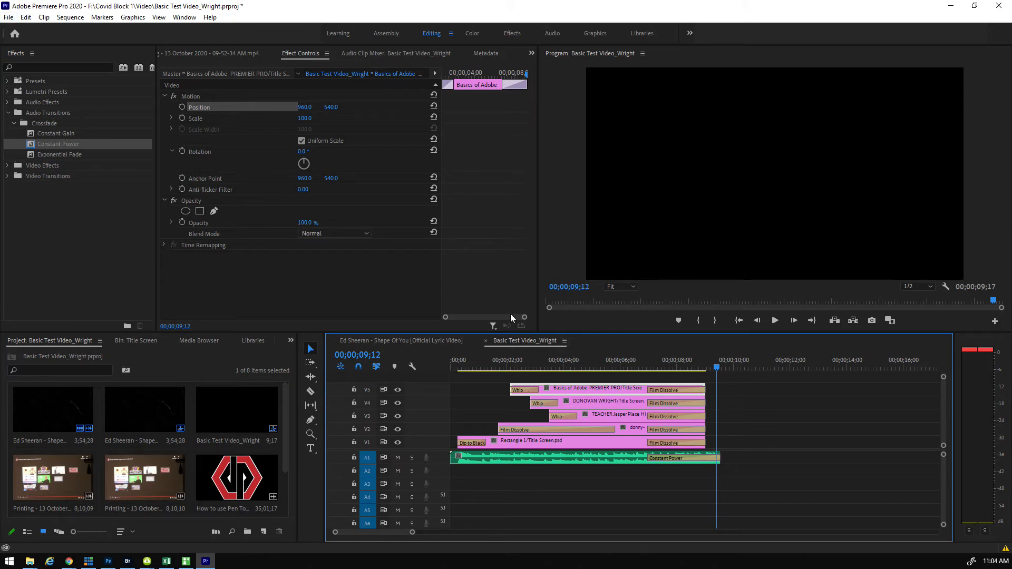
Try to open the media export settings for the title sequence
click(8, 18)
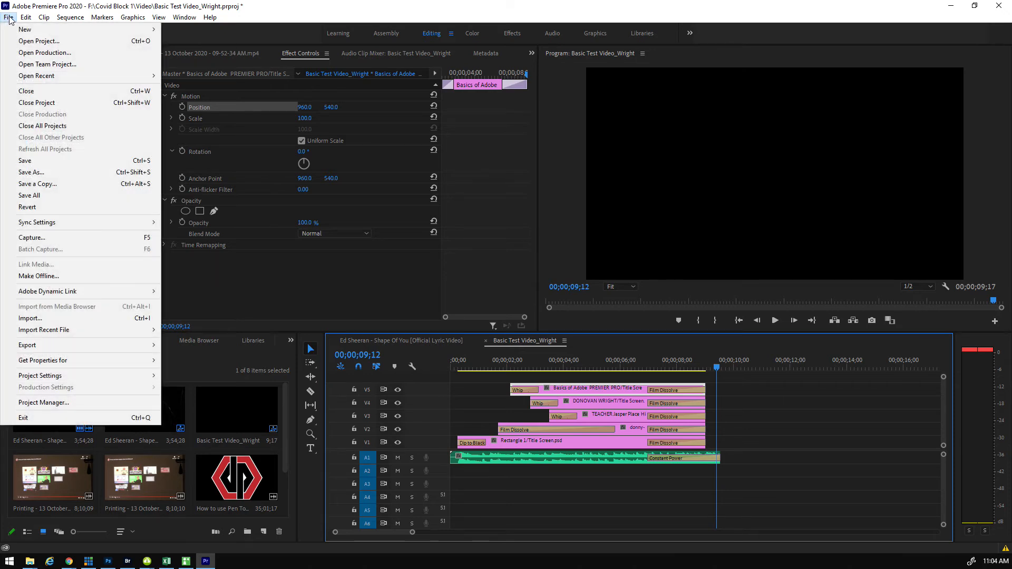
mouse_move(130, 346)
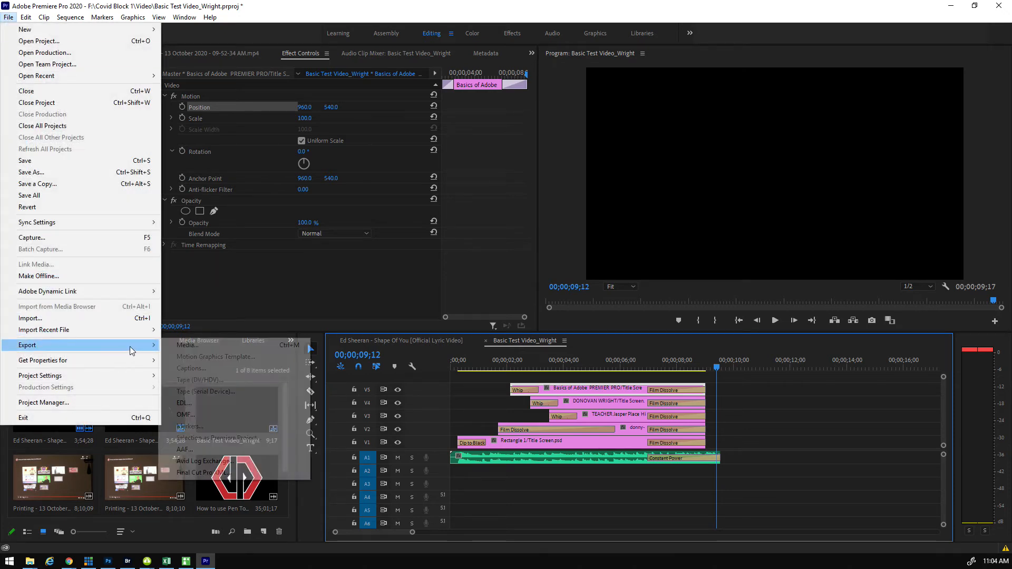
click(203, 344)
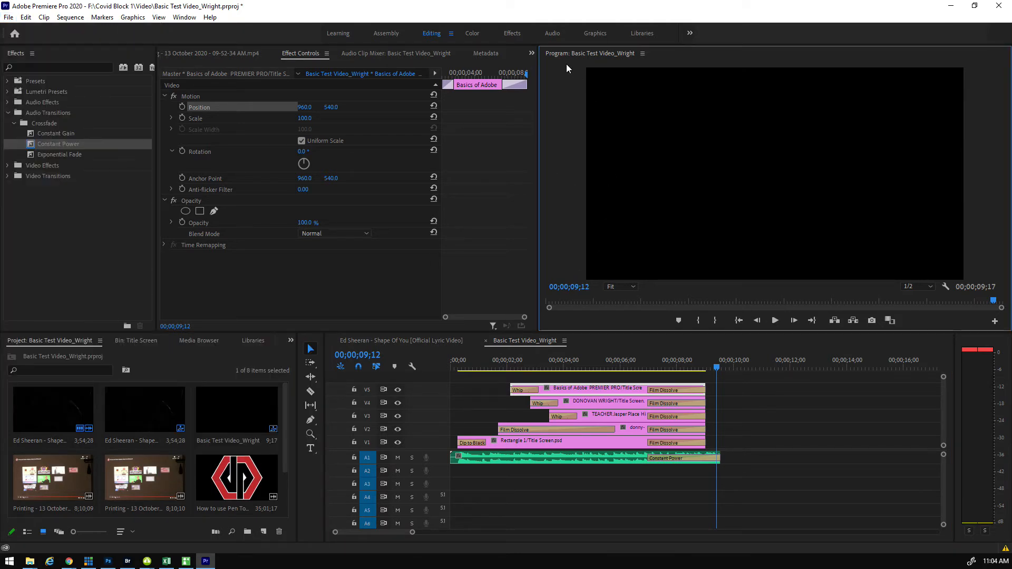
click(201, 288)
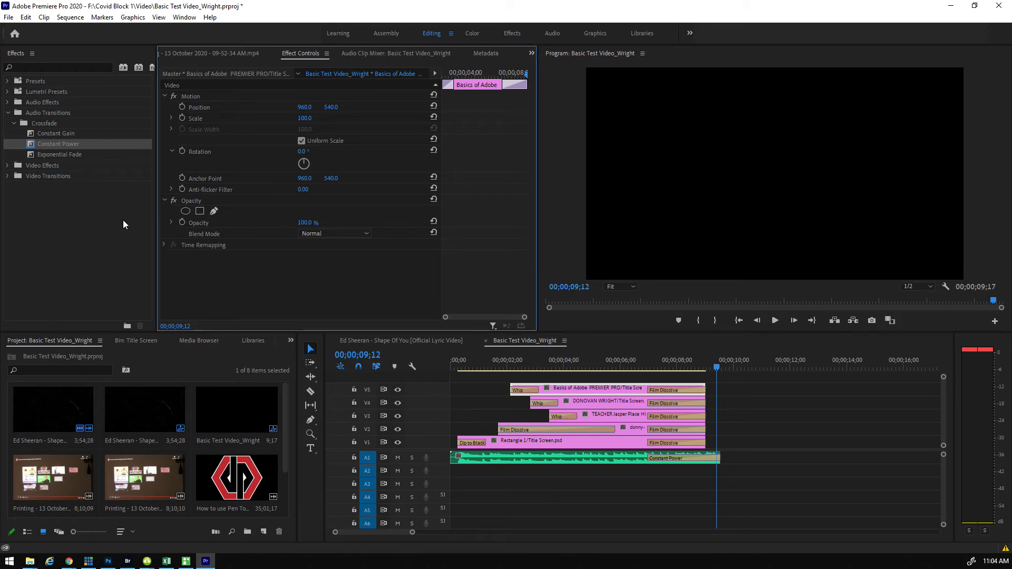
click(9, 16)
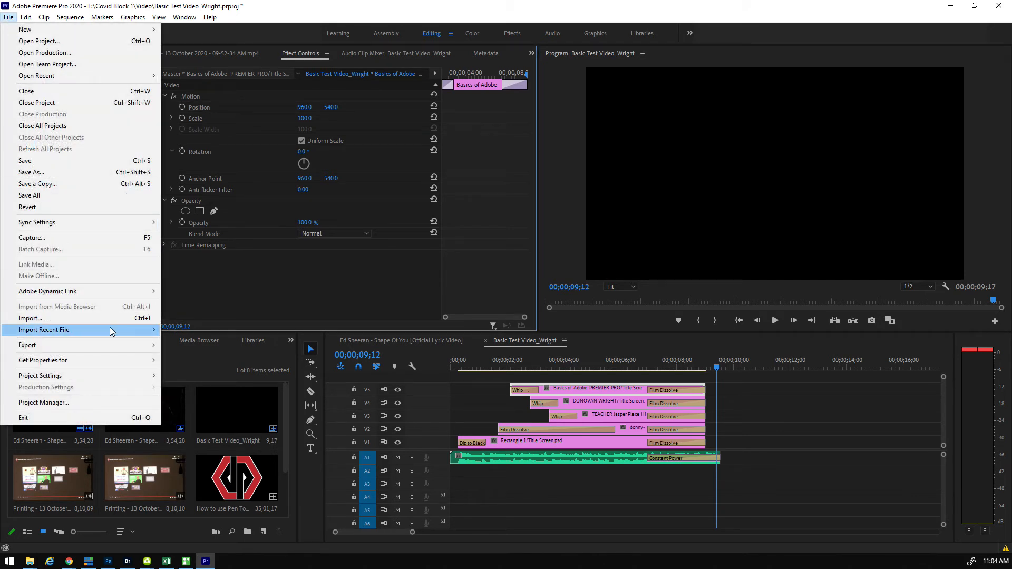
mouse_move(119, 342)
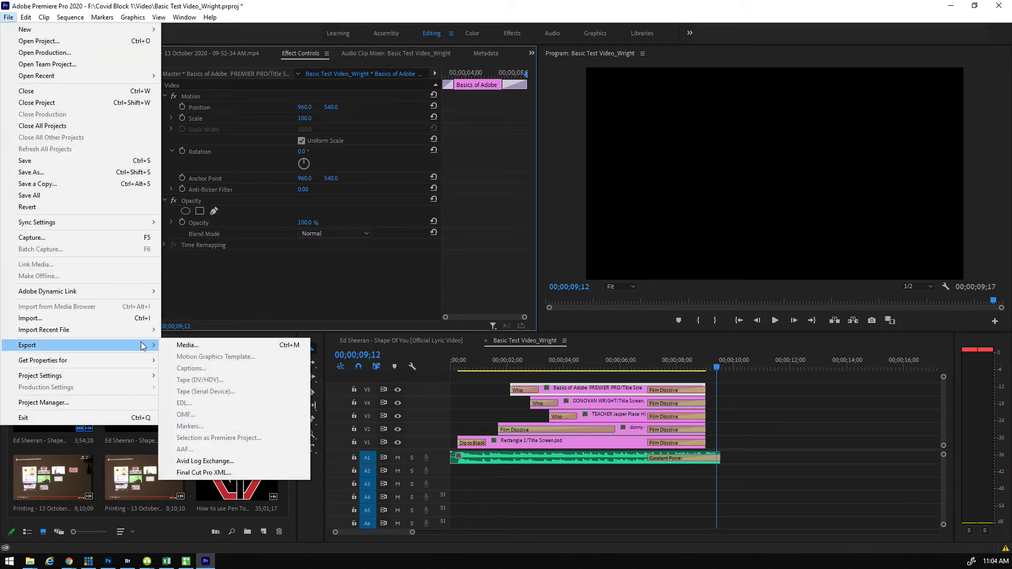
click(197, 344)
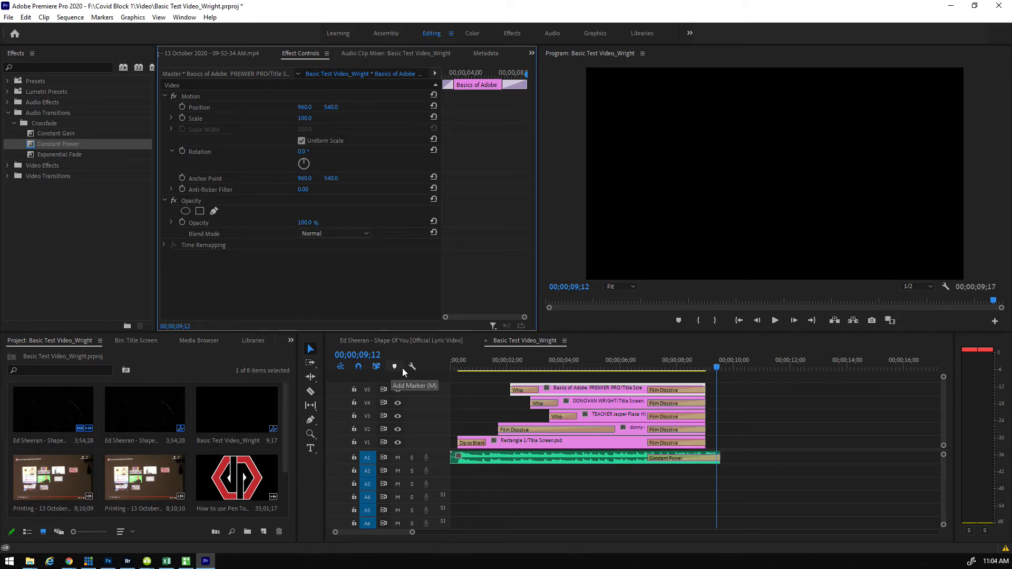
Activate the title sequence's timeline, open its media export settings and close them without exporting
click(436, 361)
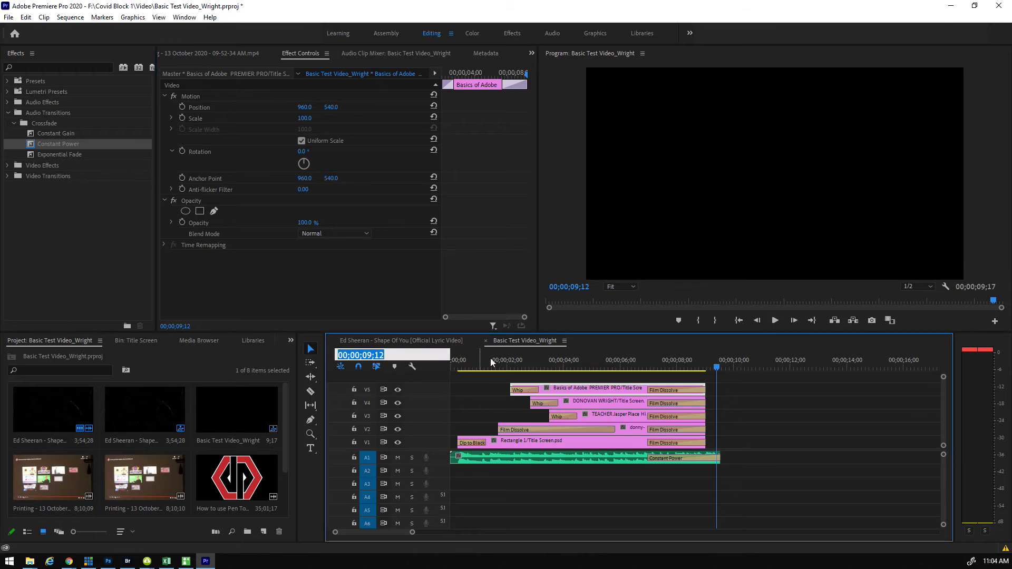
click(639, 345)
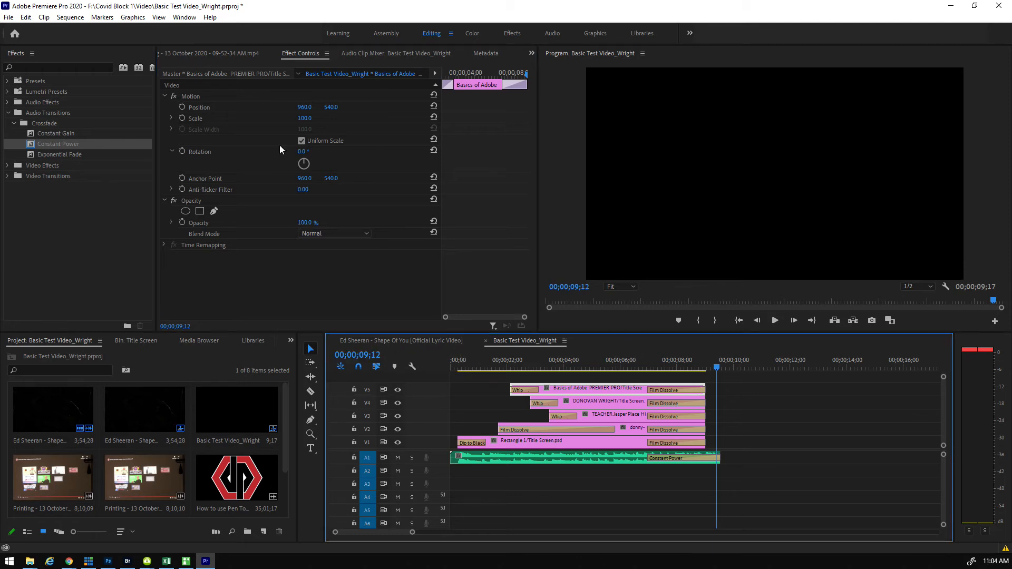
click(11, 19)
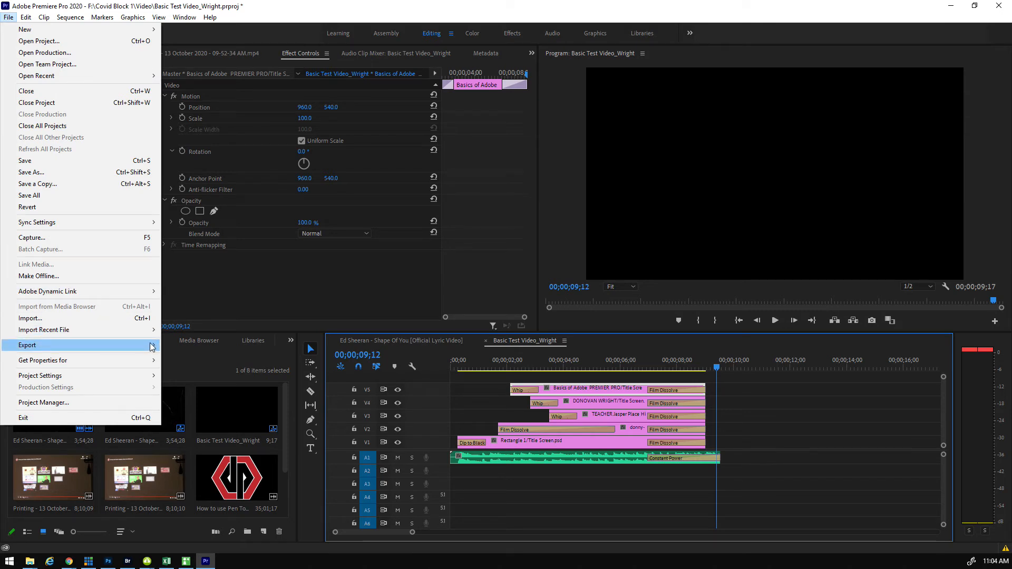
click(188, 348)
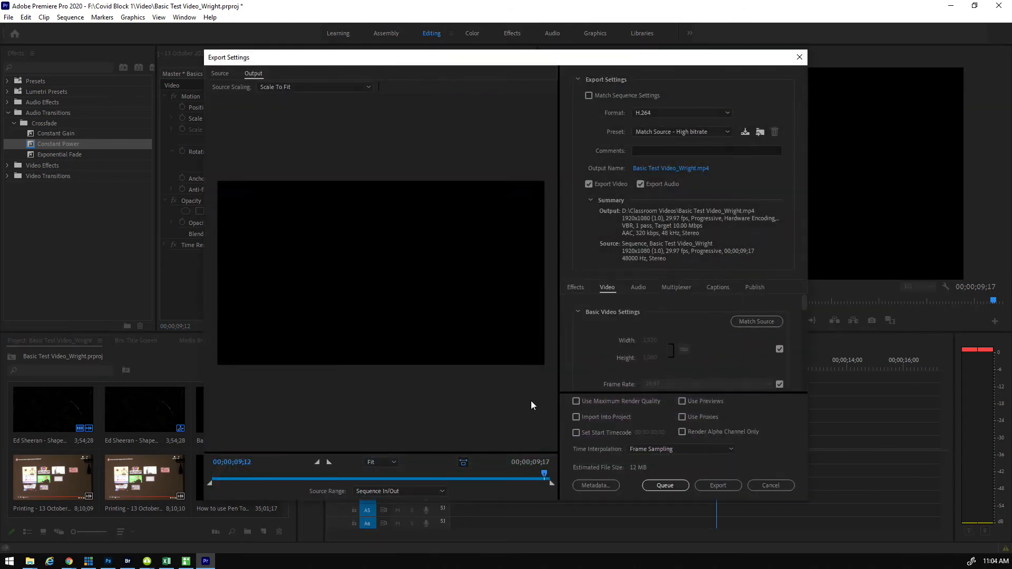
click(771, 485)
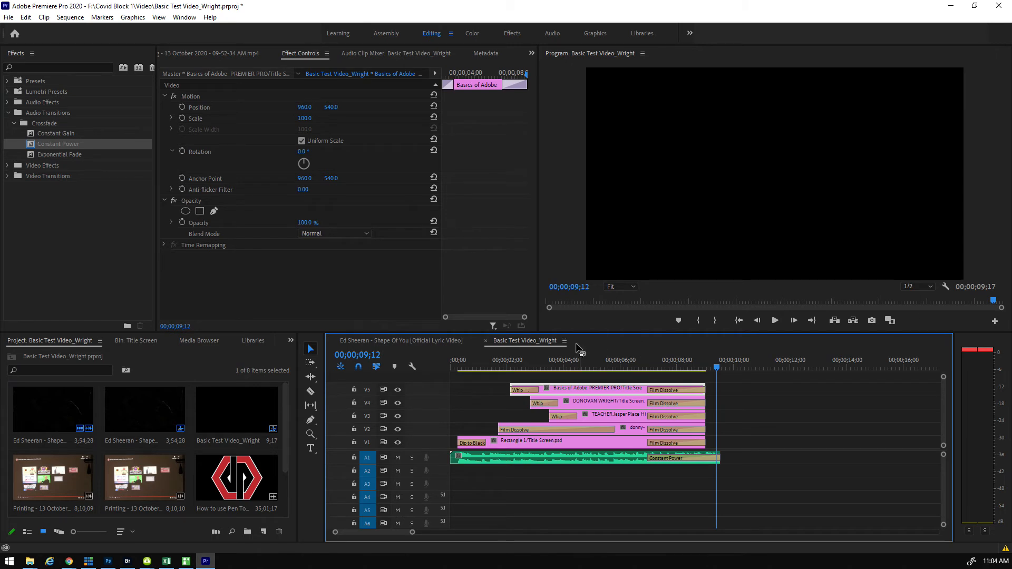
Open the media export settings for the title sequence and choose H.264 as the format
click(6, 17)
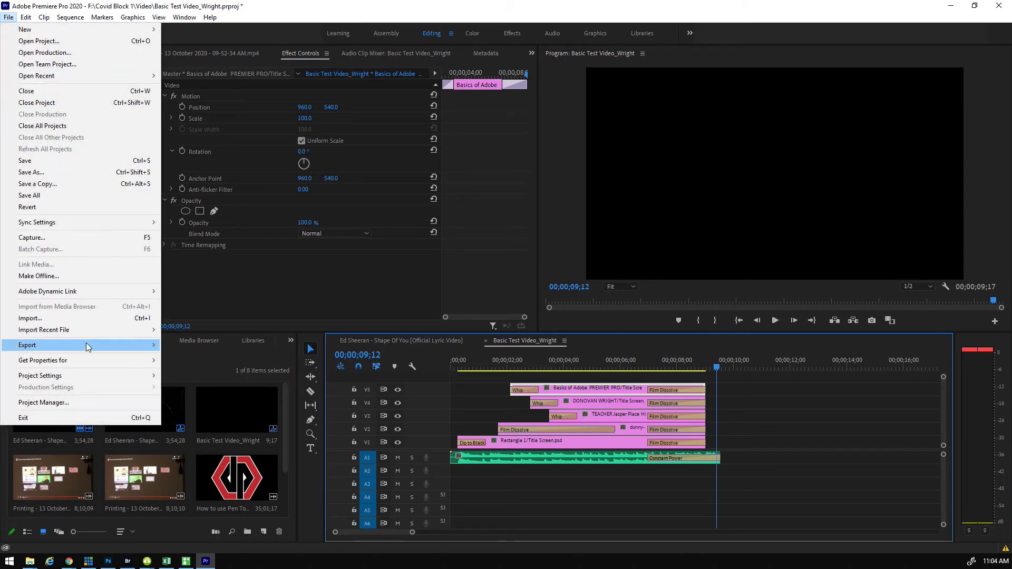
mouse_move(125, 348)
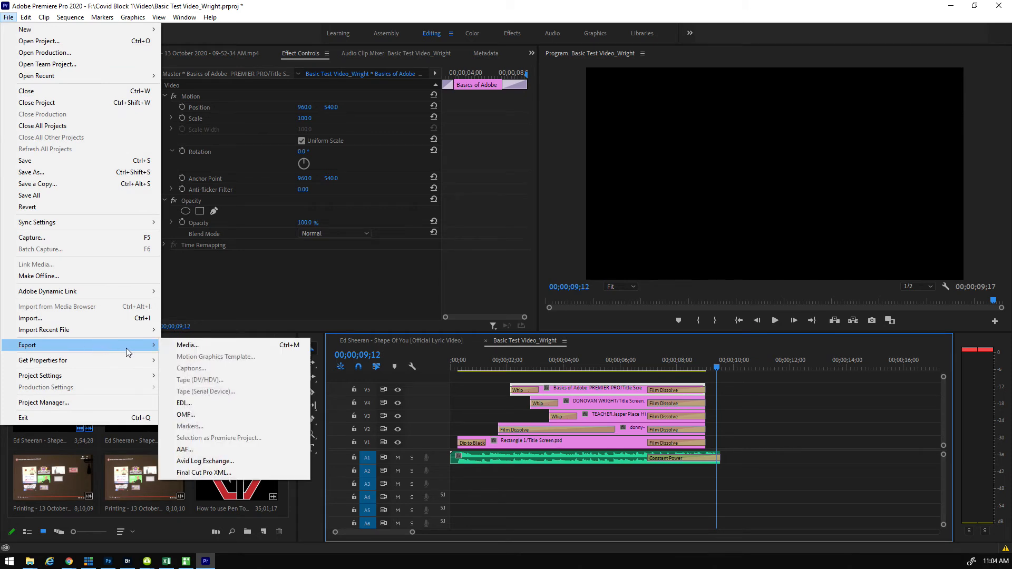
click(192, 347)
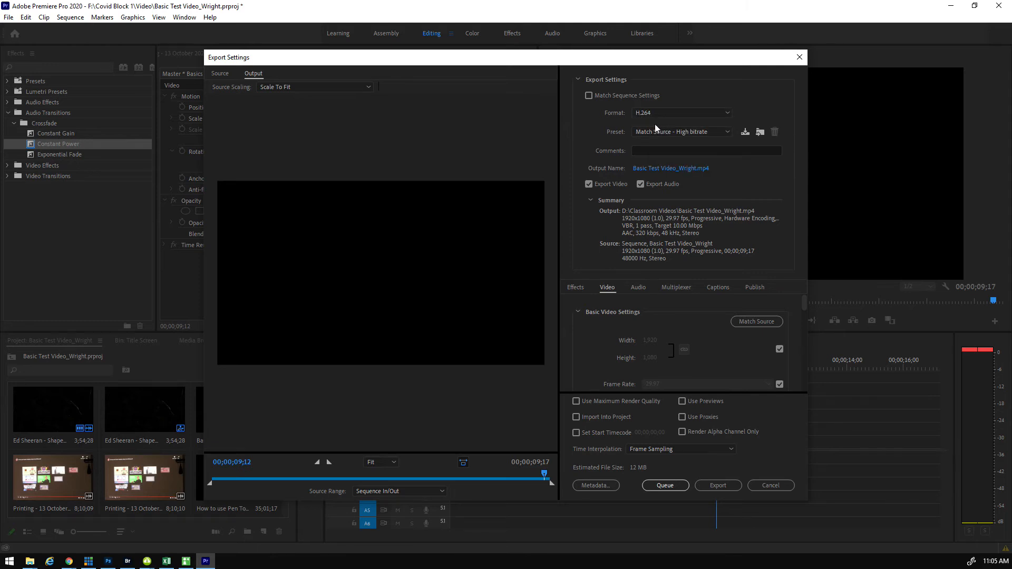
click(685, 113)
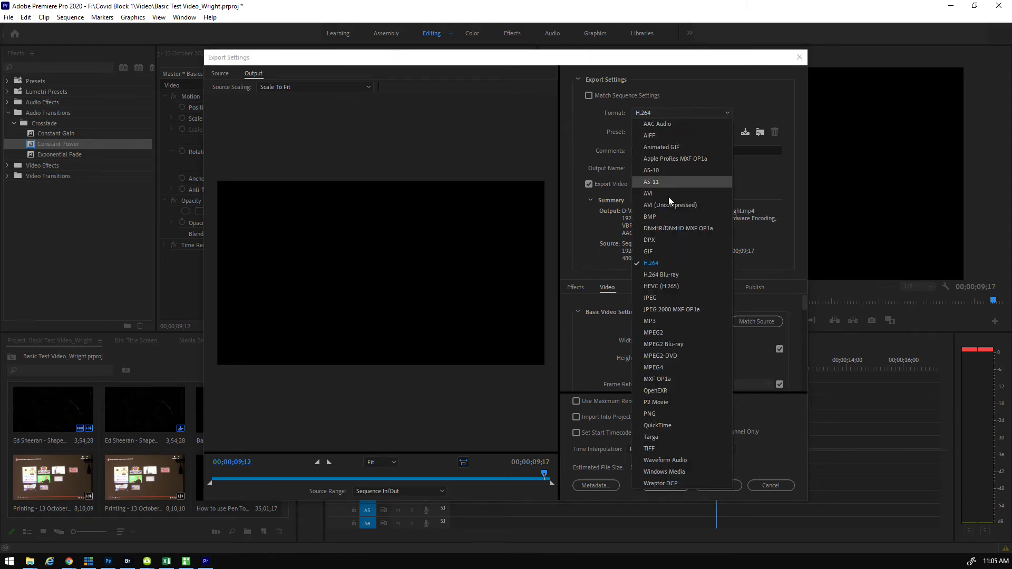
click(657, 262)
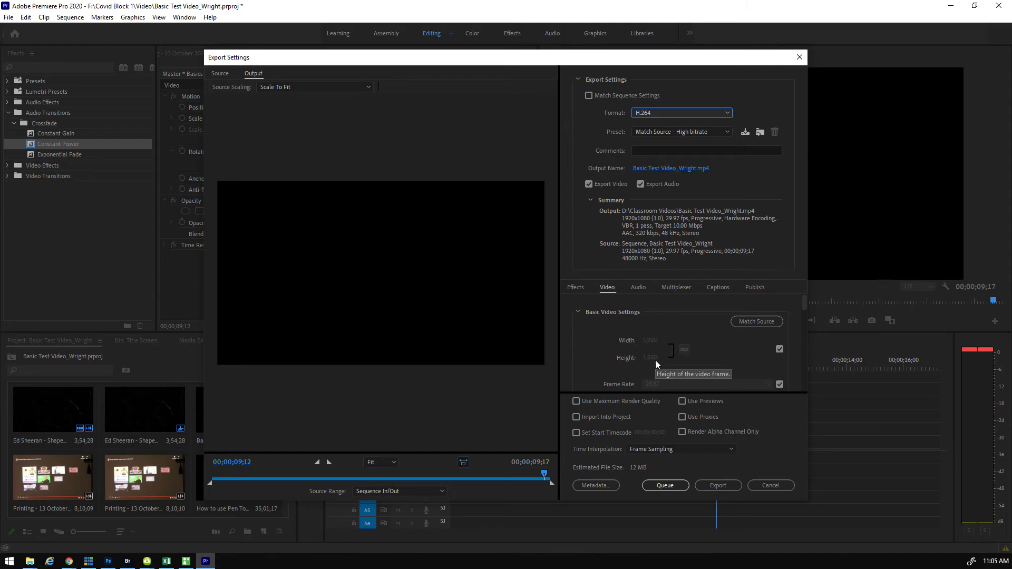
Examine the video and encoding settings for the export and the list of available formats, keeping H.264
scroll(656, 363, down, 1)
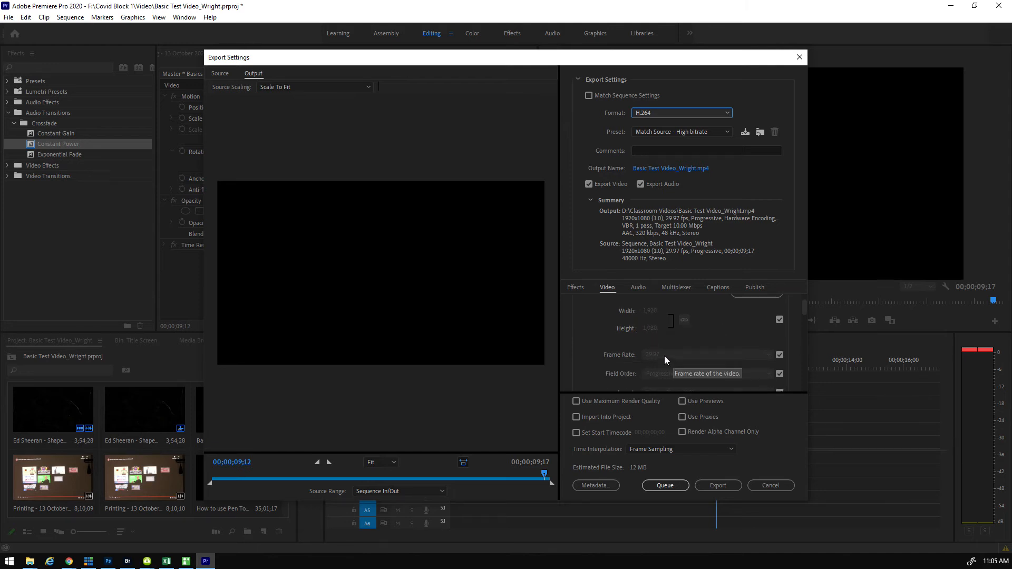
scroll(679, 353, down, 2)
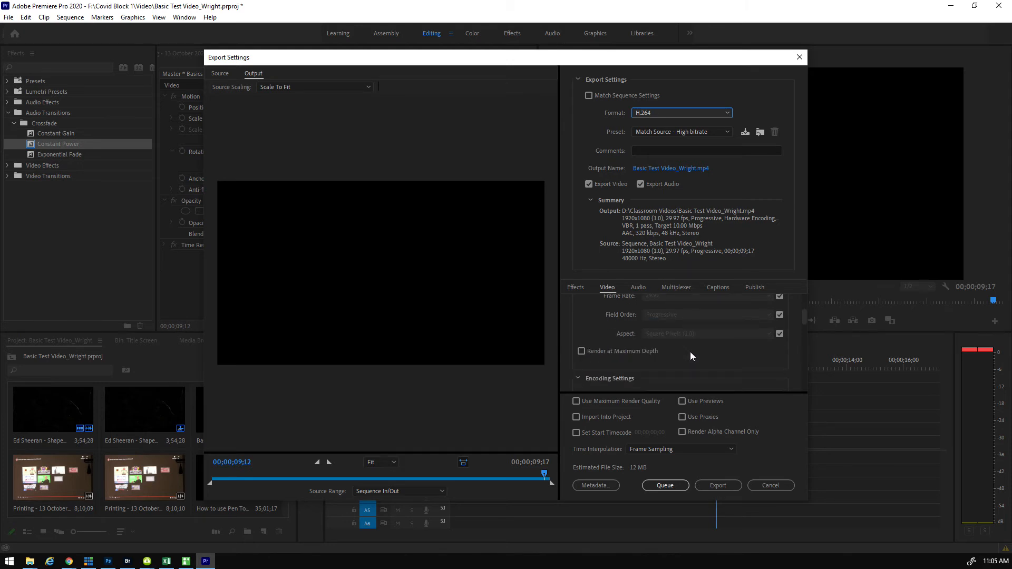
scroll(691, 352, down, 1)
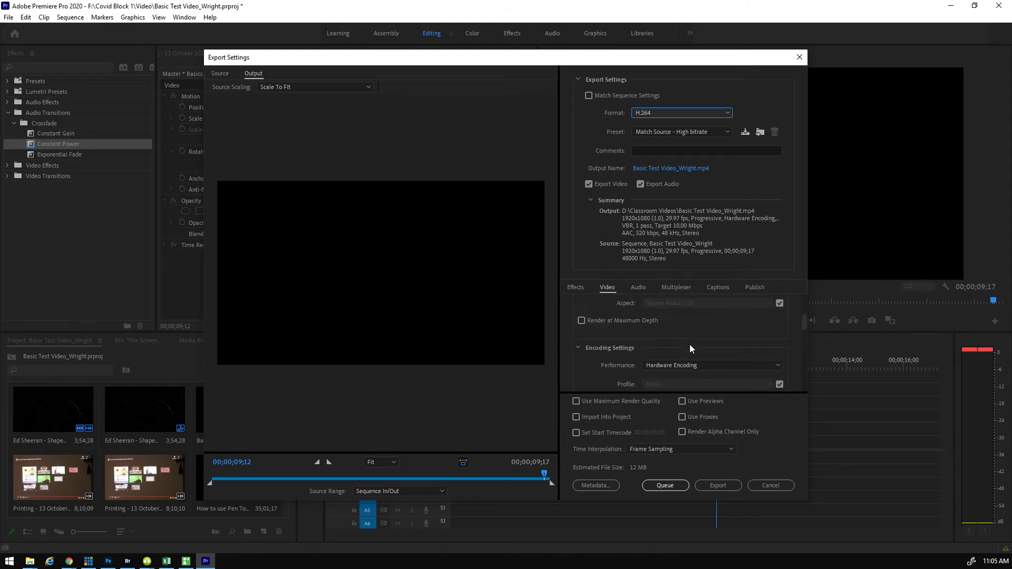
scroll(687, 359, down, 3)
scroll(687, 358, down, 3)
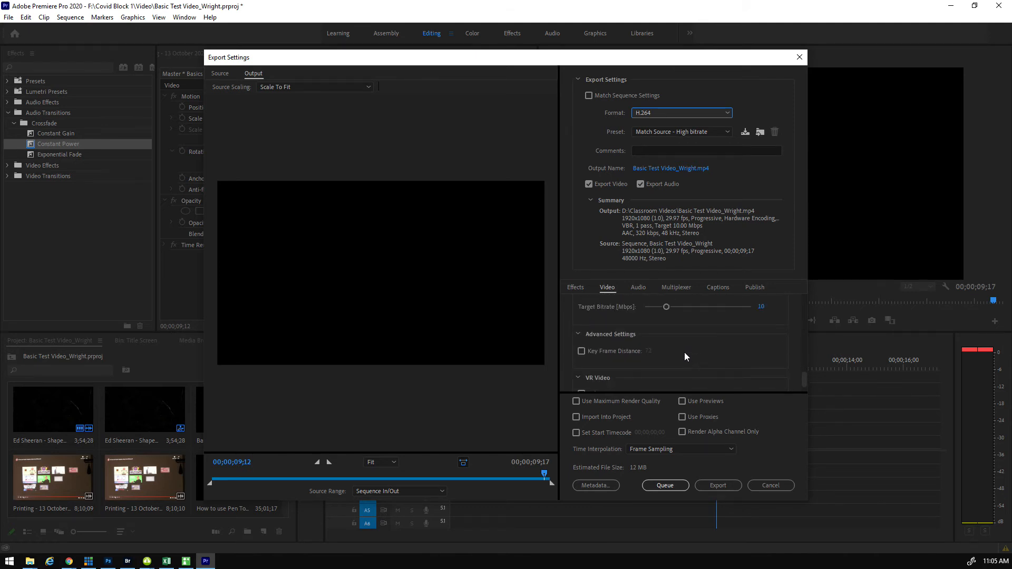
scroll(681, 349, up, 10)
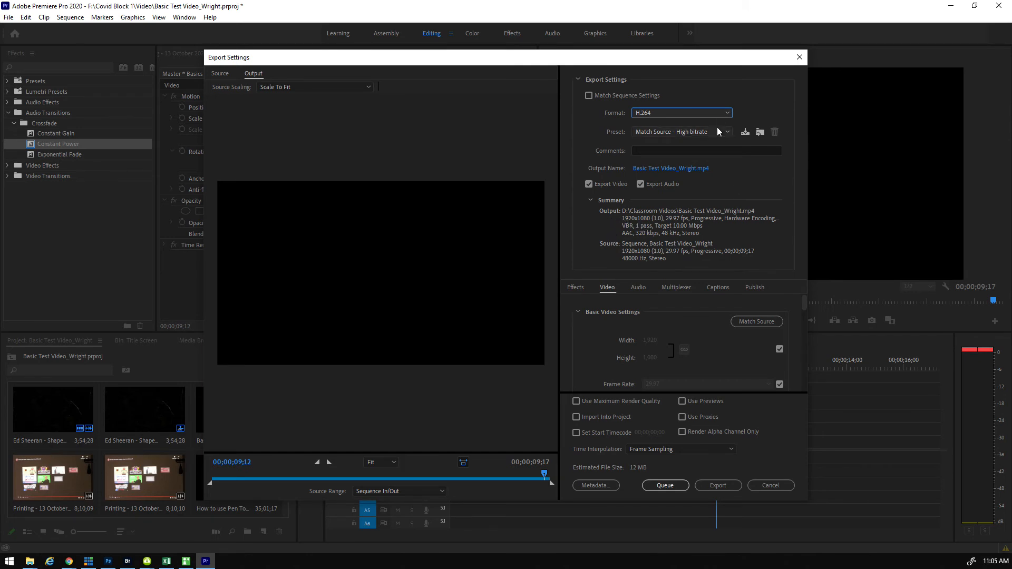
click(721, 113)
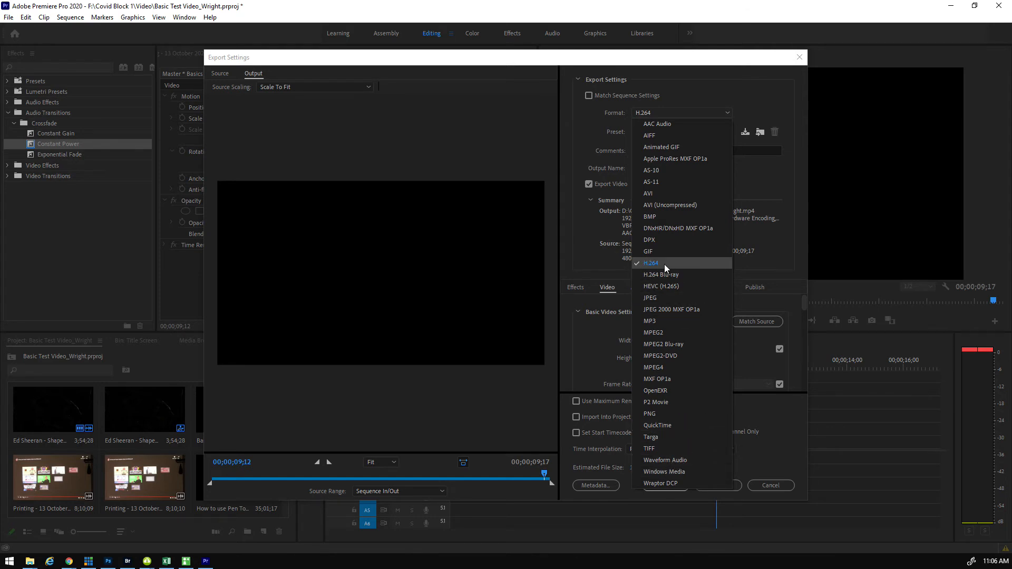
click(565, 218)
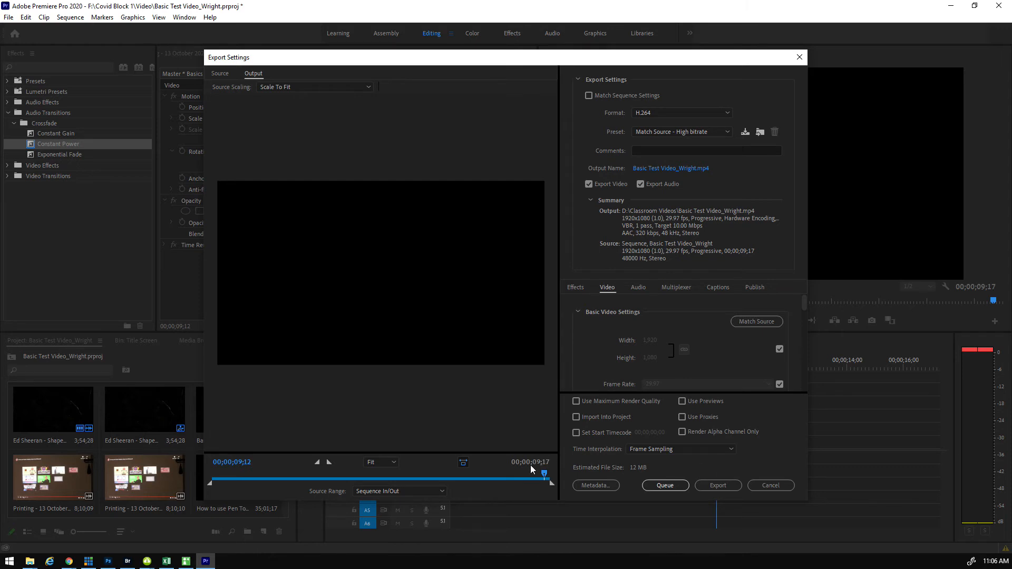
Move the export preview's playhead to the sequence end at 00;00;09;17 and export the video to the Classroom Videos folder
mouse_move(544, 473)
mouse_down()
mouse_move(438, 461)
mouse_move(279, 472)
mouse_move(217, 495)
mouse_move(306, 479)
mouse_move(195, 478)
mouse_move(362, 467)
mouse_move(556, 478)
mouse_move(202, 477)
mouse_move(547, 480)
mouse_up()
mouse_move(553, 476)
mouse_down()
mouse_move(220, 475)
mouse_move(562, 480)
mouse_up()
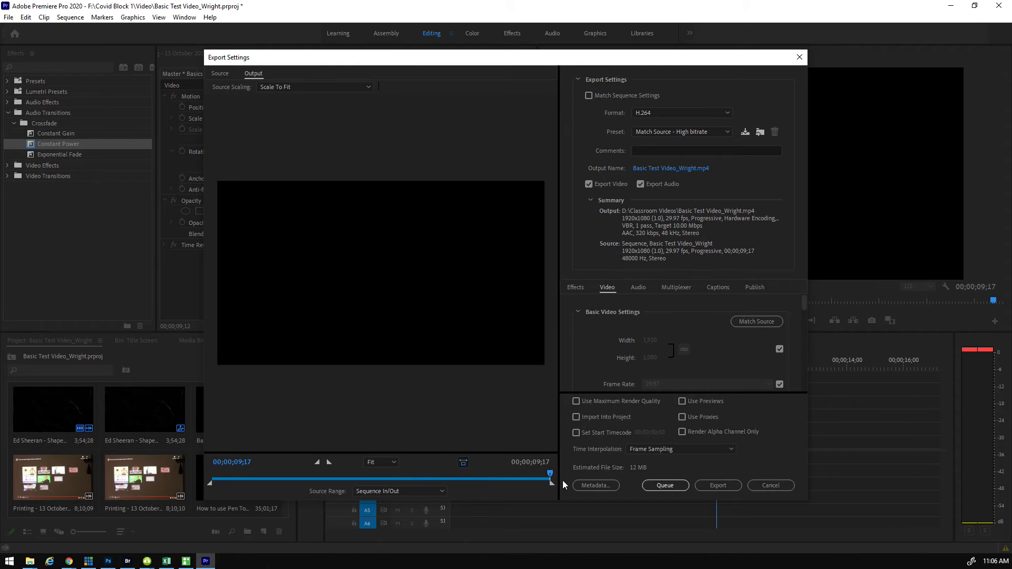
click(717, 486)
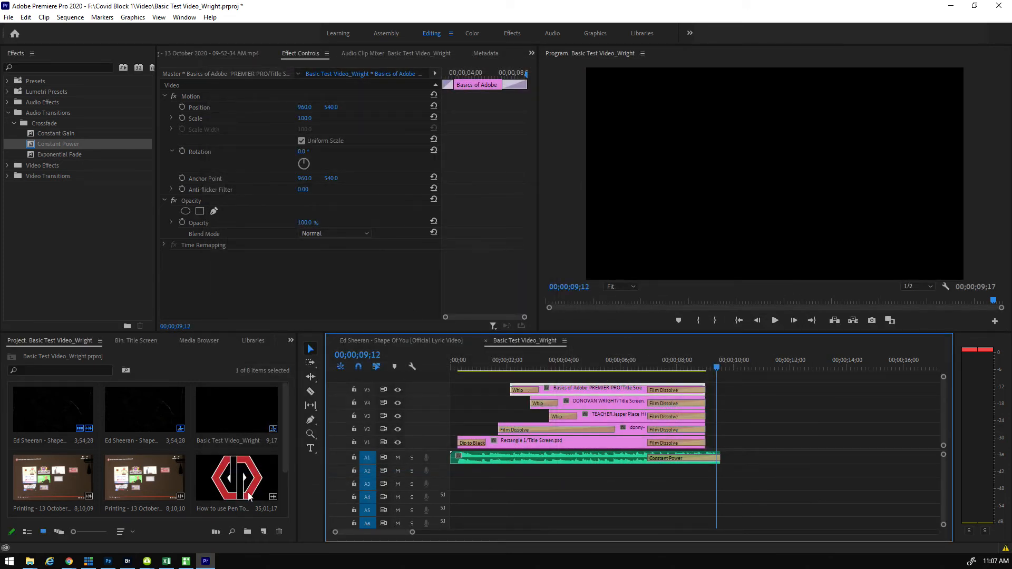
Switch to File Explorer, check the Covid Block 1 Video folder for the exported file and minimize the window
click(31, 562)
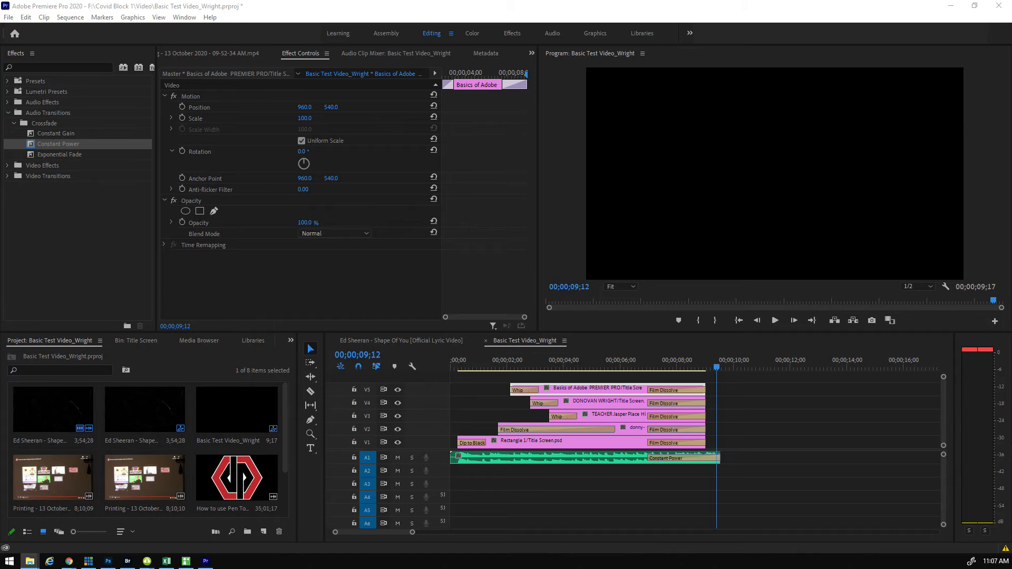
drag(0, 86, 434, 84)
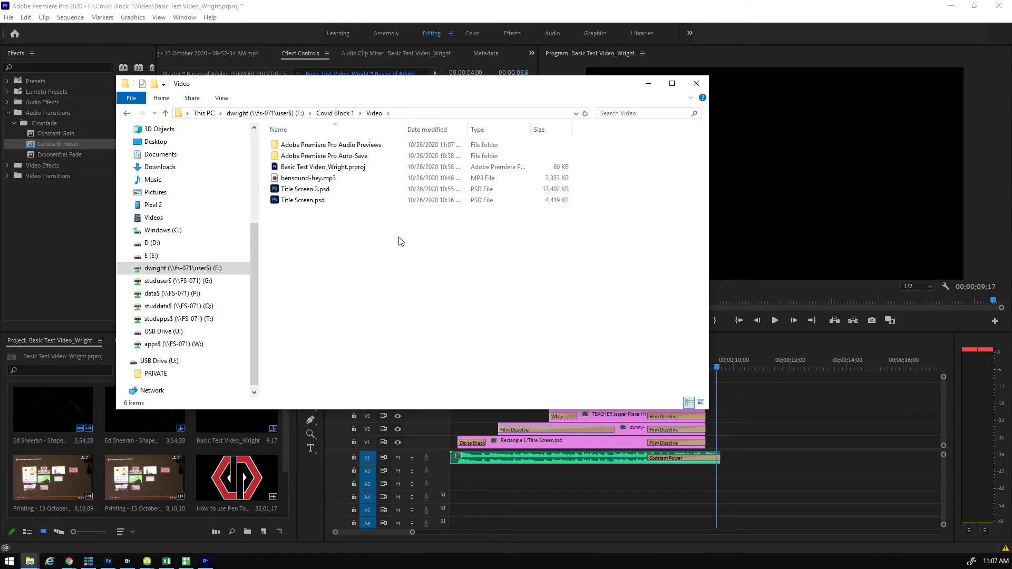
click(648, 86)
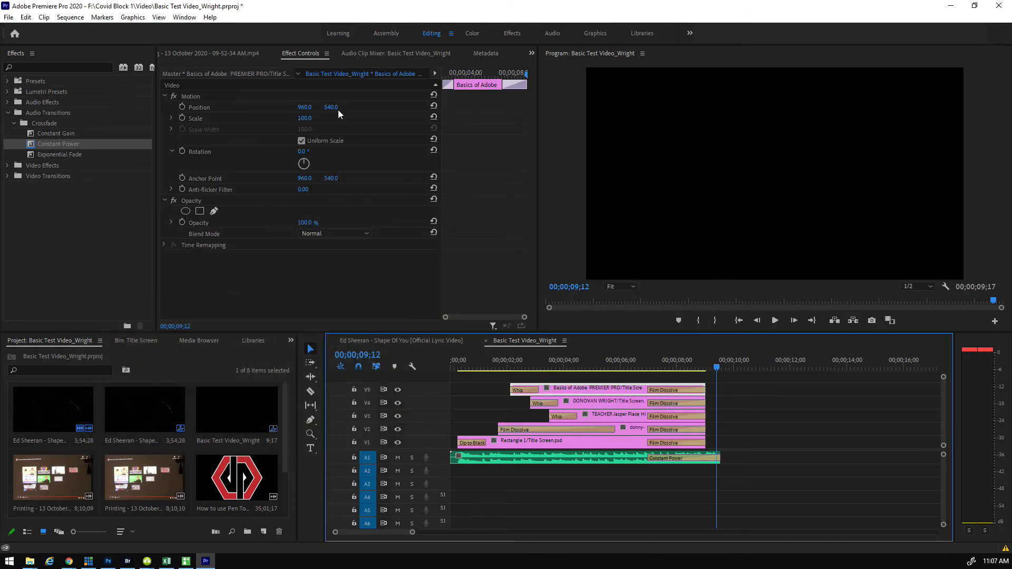
Export the title sequence again, setting the MP4's output location to the Video folder in Covid Block 1 on the F: drive
click(9, 19)
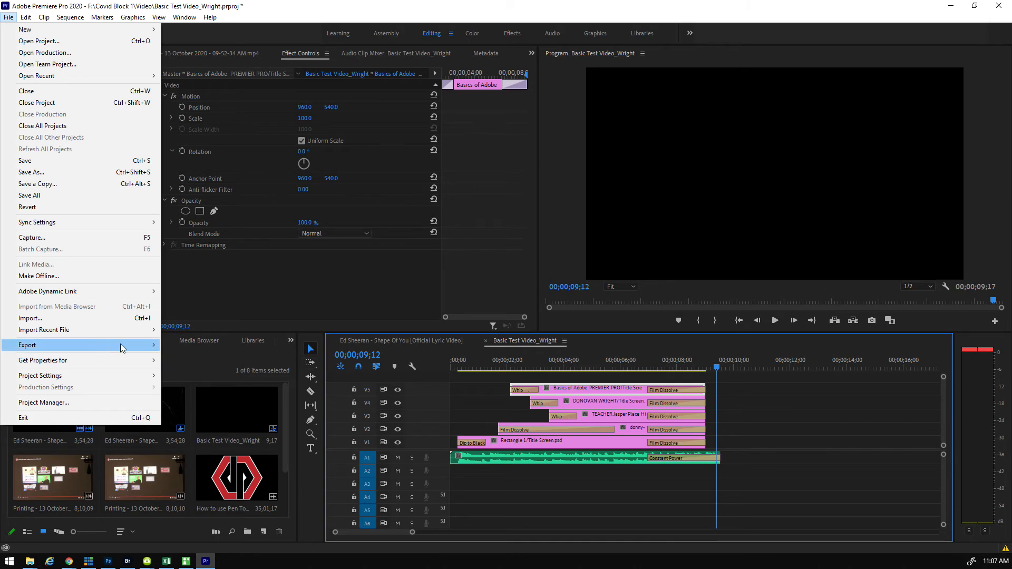
mouse_move(156, 350)
click(194, 348)
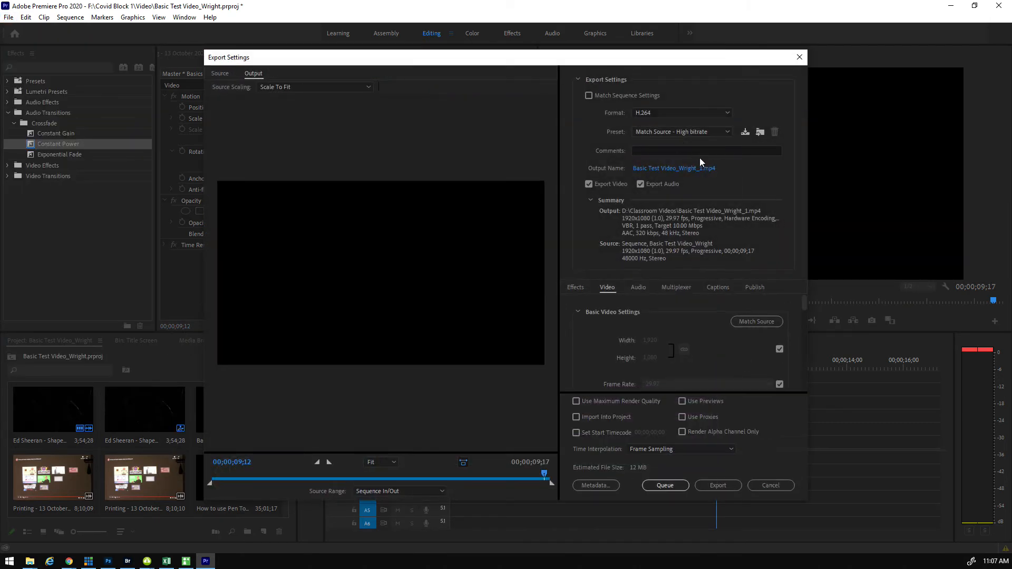
click(675, 168)
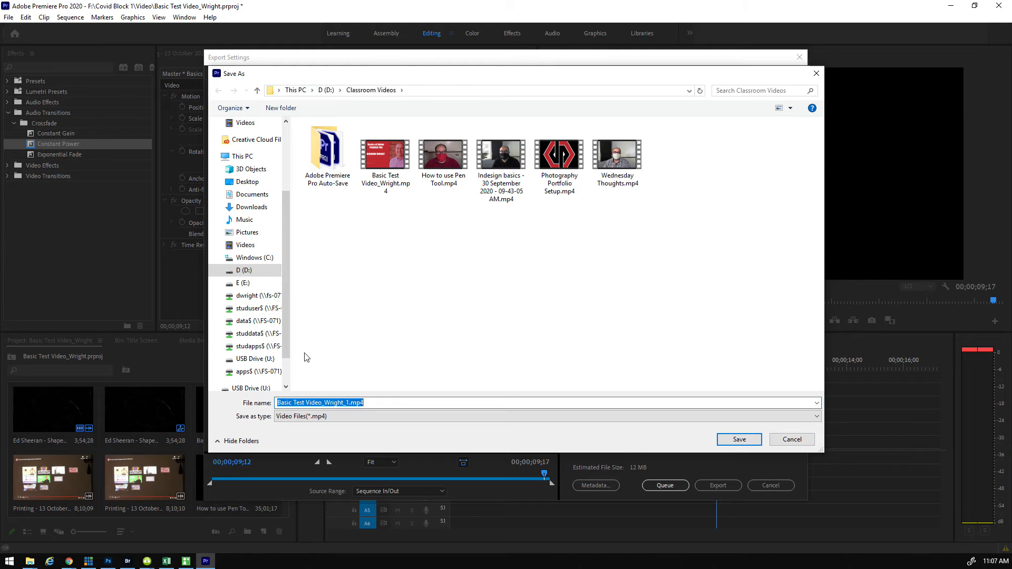
click(254, 298)
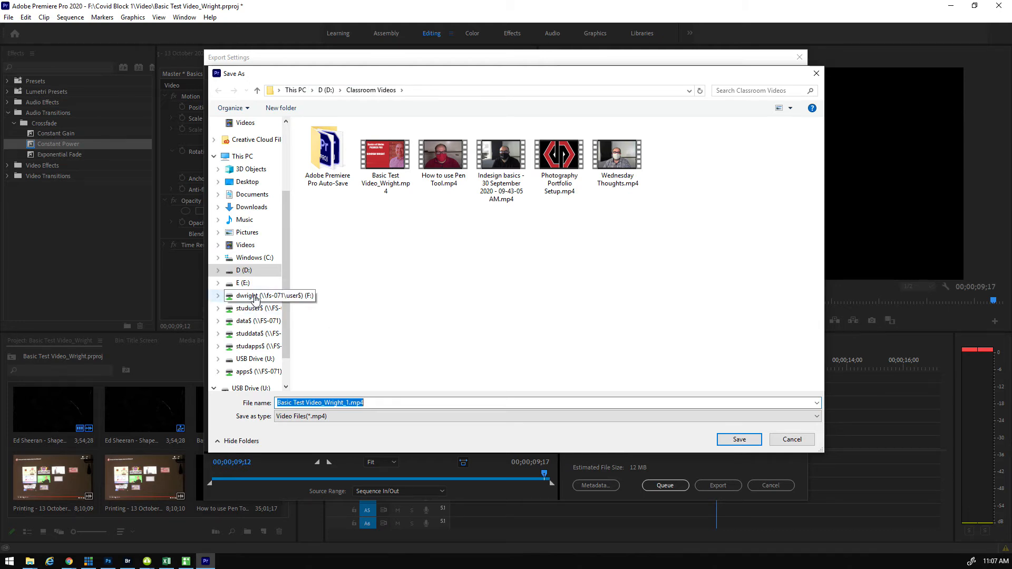
double_click(324, 216)
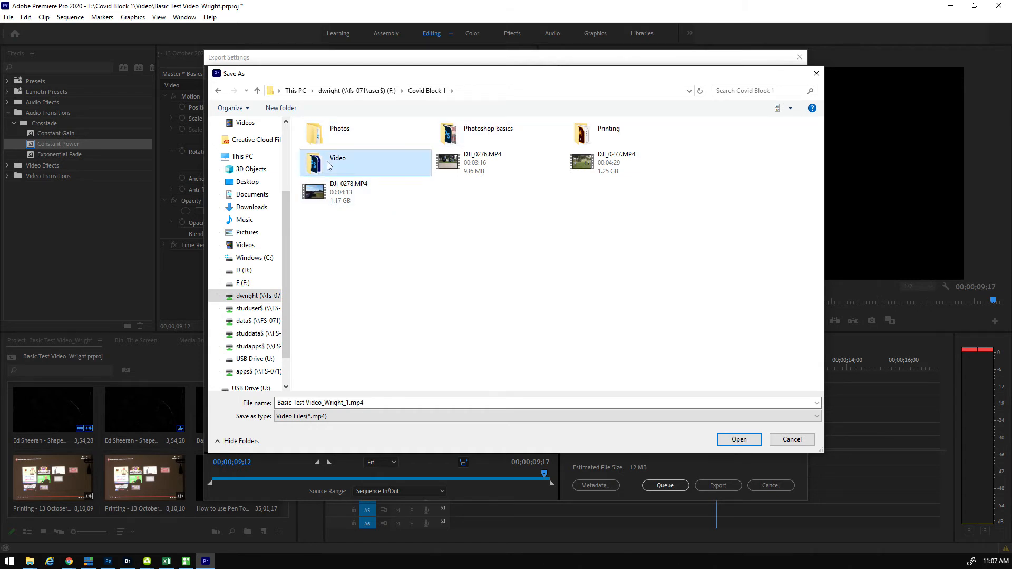
double_click(333, 164)
click(295, 413)
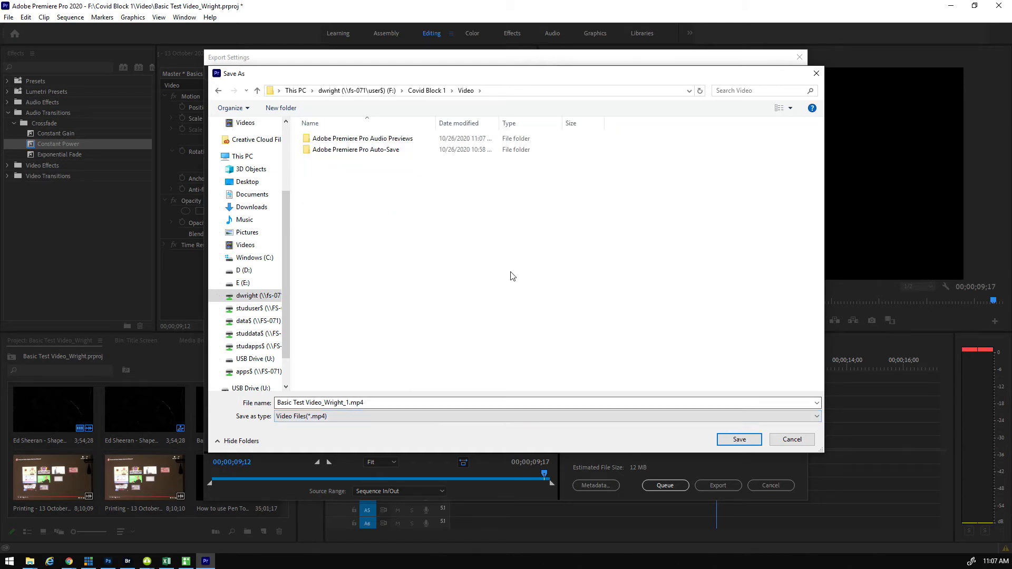
click(744, 442)
click(716, 486)
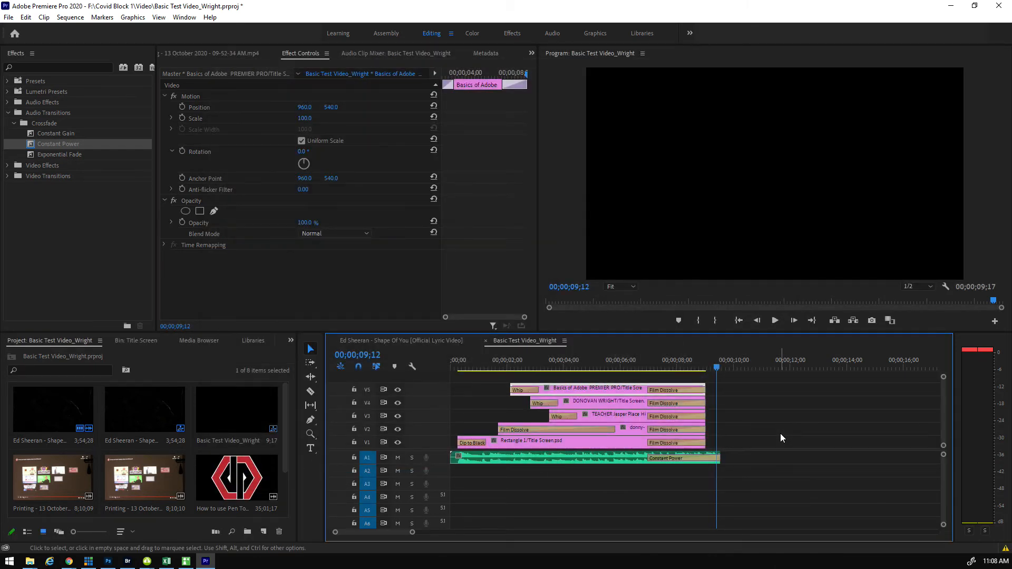
Open the exported MP4 from the Video folder in File Explorer, play it through again and close the player
click(29, 563)
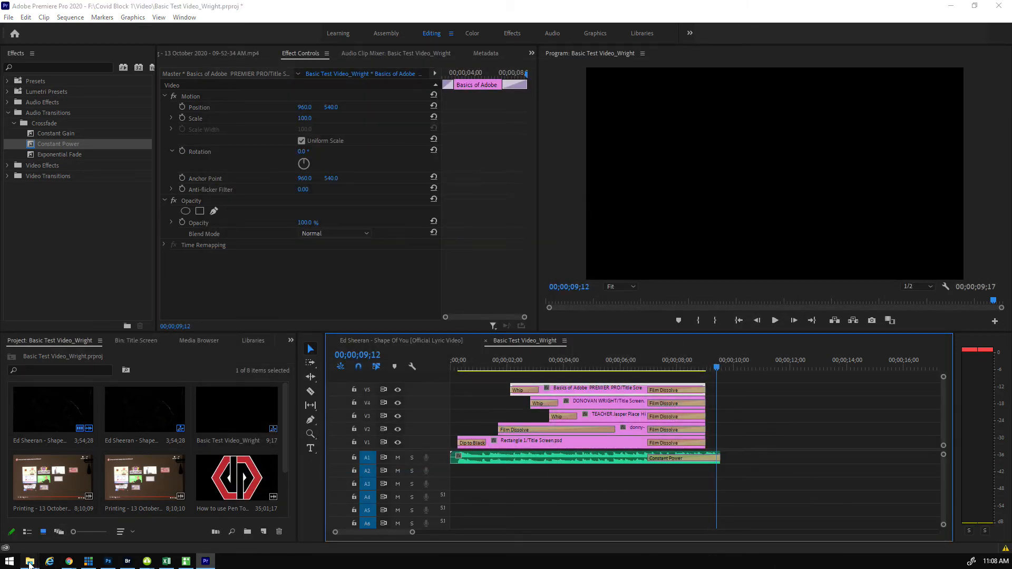
click(62, 514)
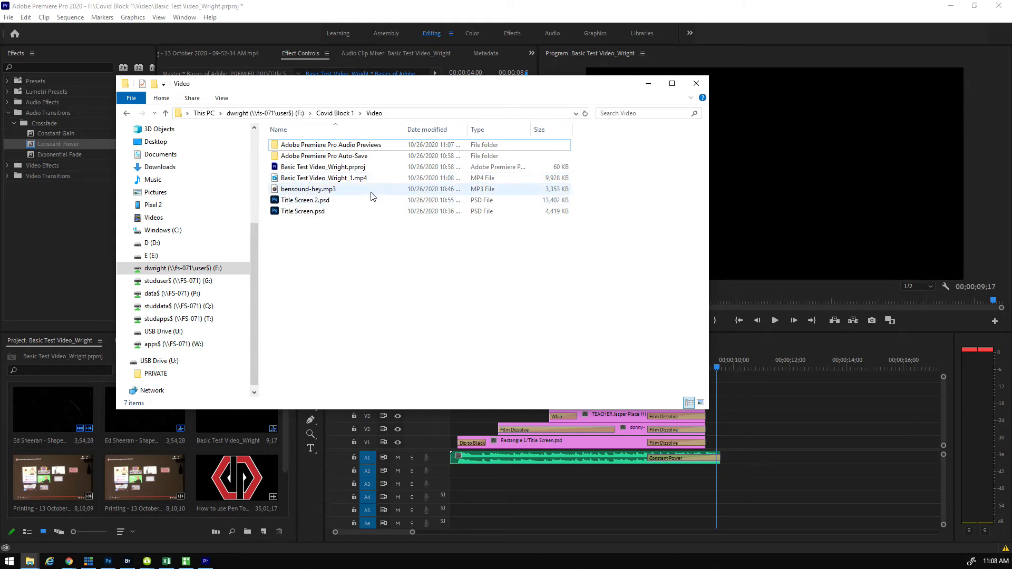
double_click(301, 179)
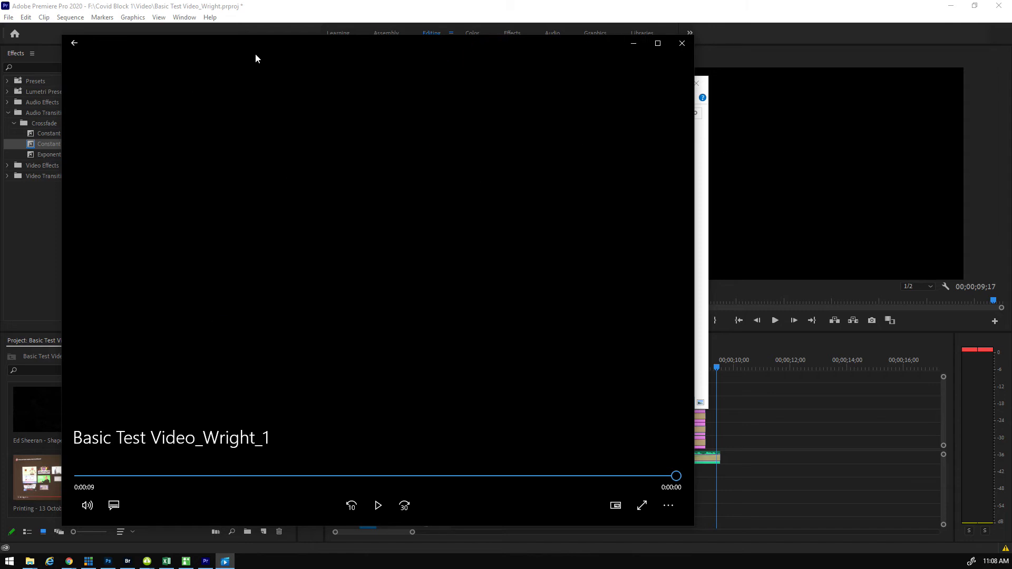
drag(269, 51, 388, 49)
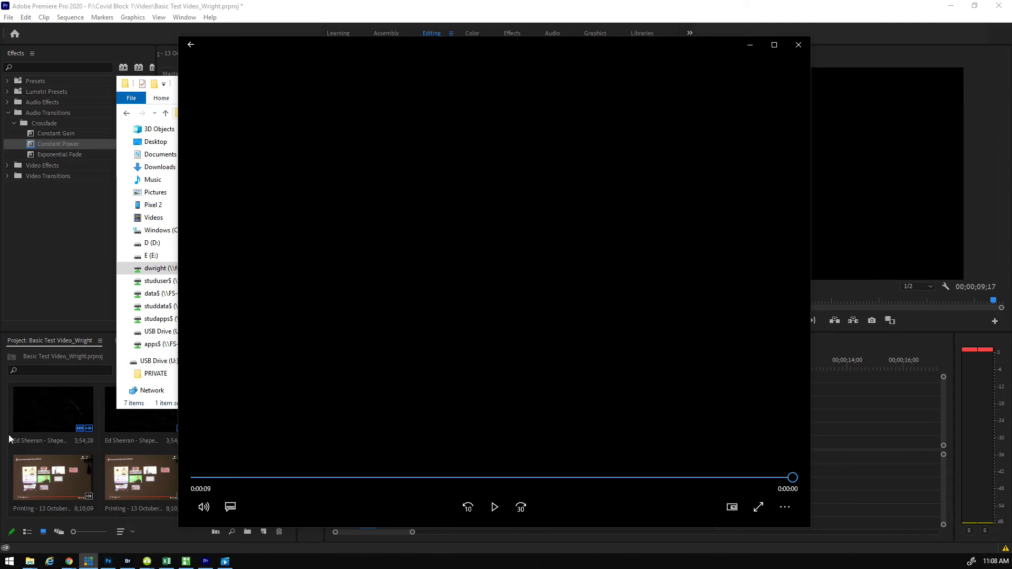
click(493, 508)
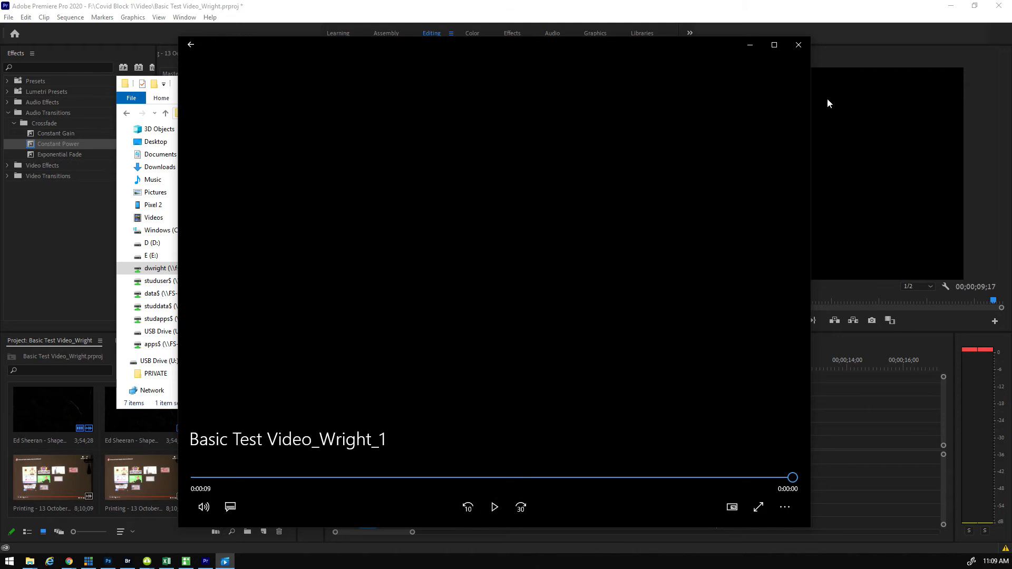
click(799, 46)
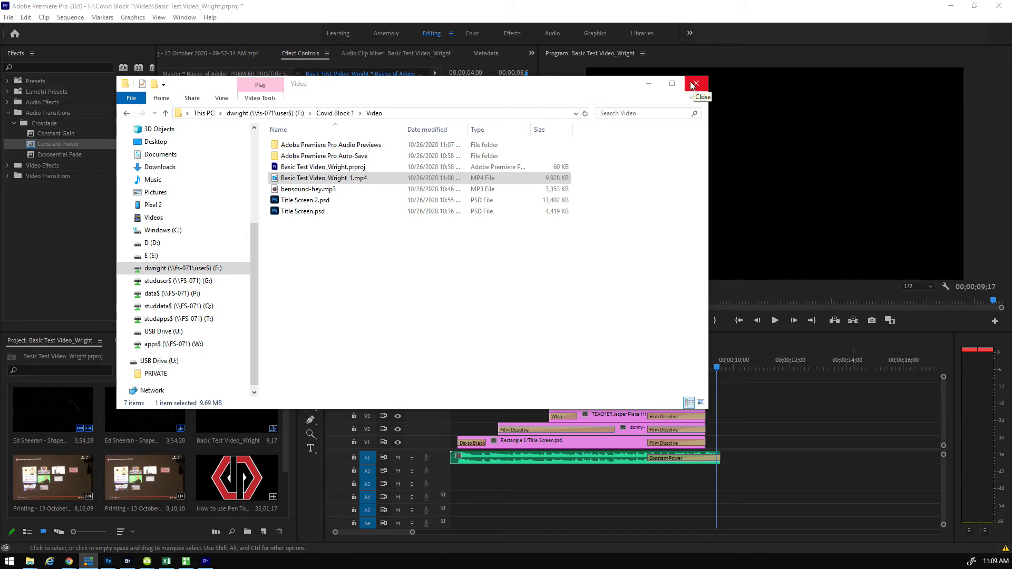
drag(494, 94, 0, 95)
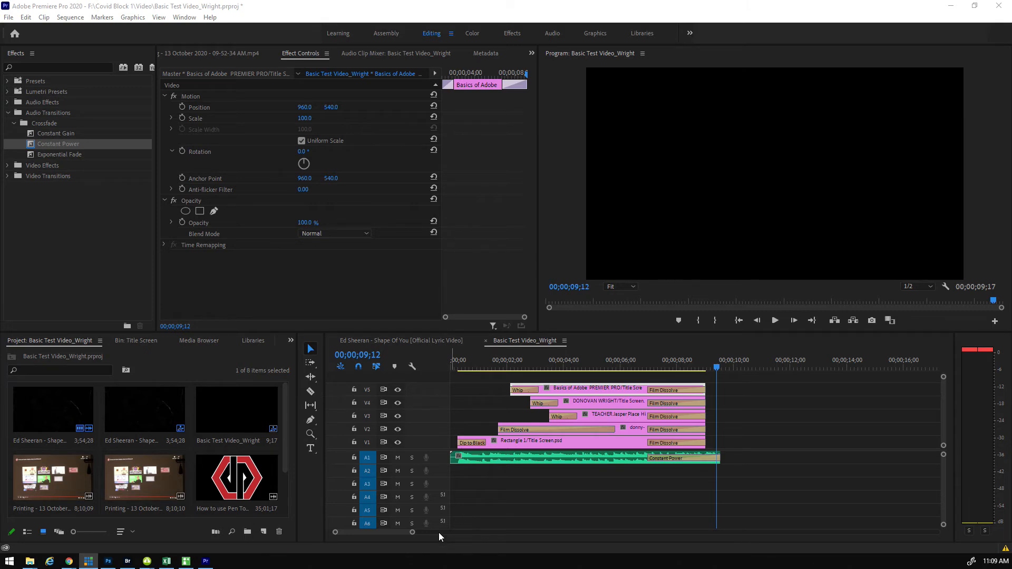
Browse the USB drive's PRIVATE folder down to AVCHD's BDMV folder for footage to import, and return to PRIVATE
drag(412, 534, 462, 533)
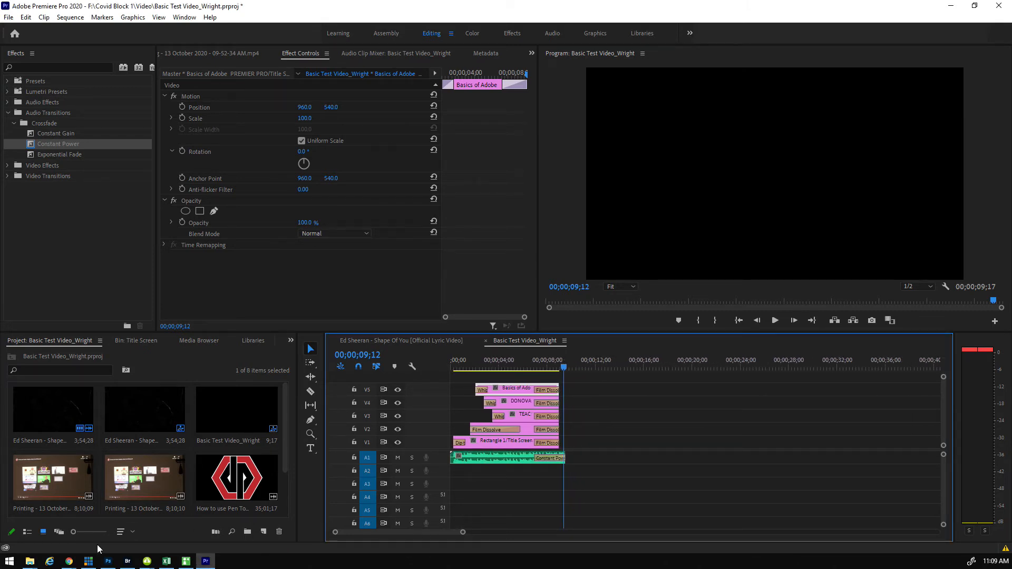
drag(286, 419, 285, 469)
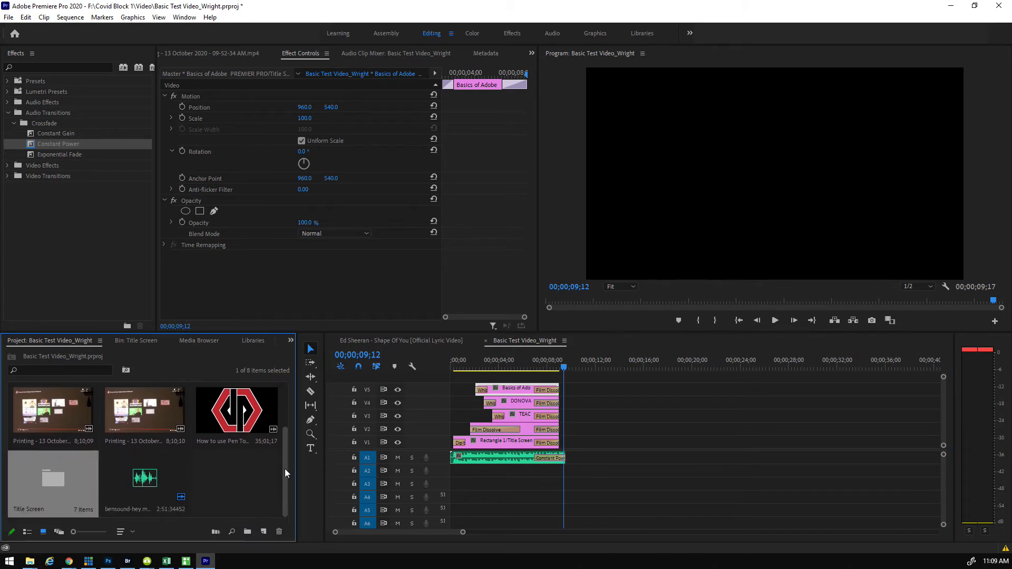
double_click(221, 473)
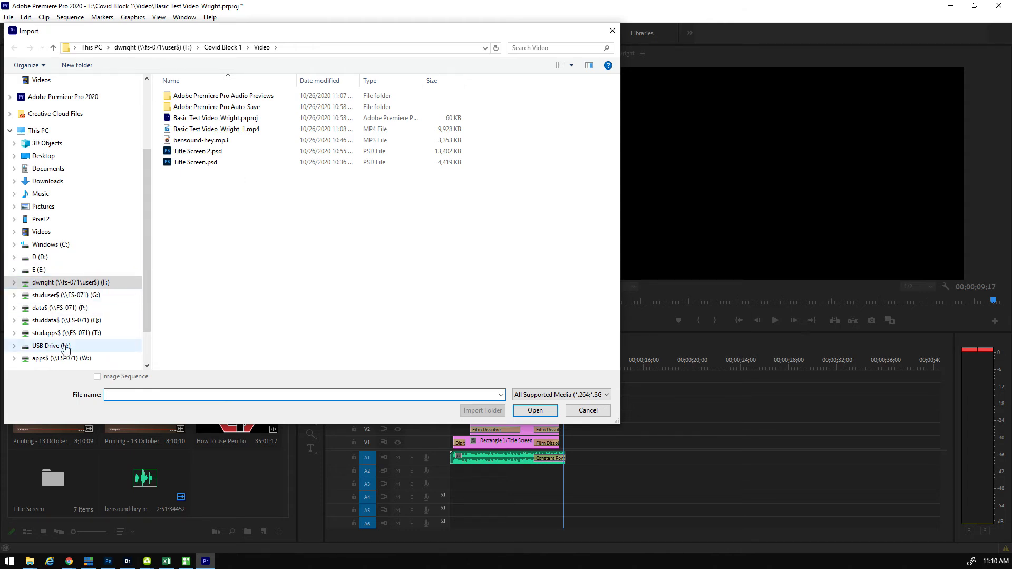
click(50, 348)
double_click(185, 96)
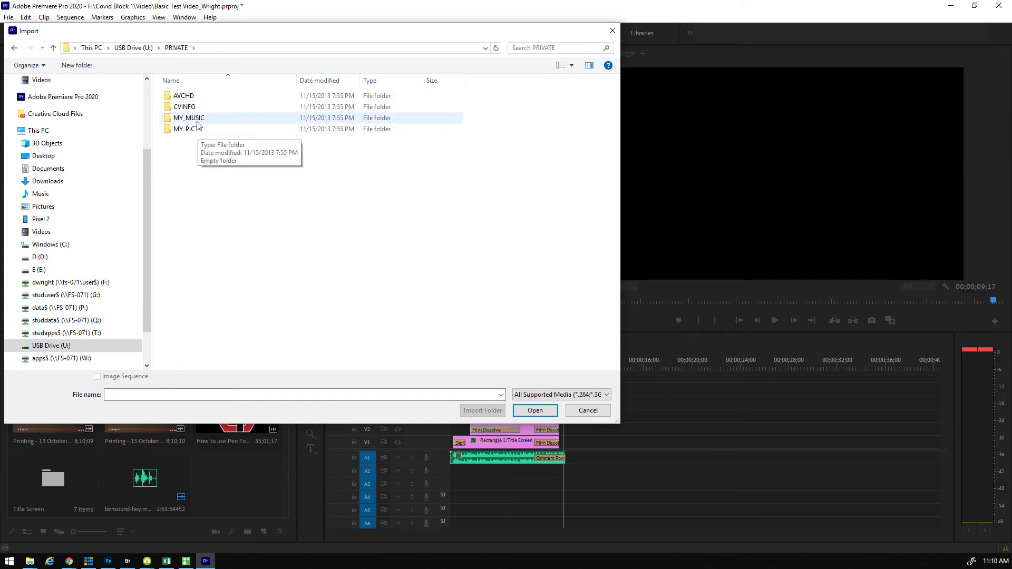
double_click(184, 96)
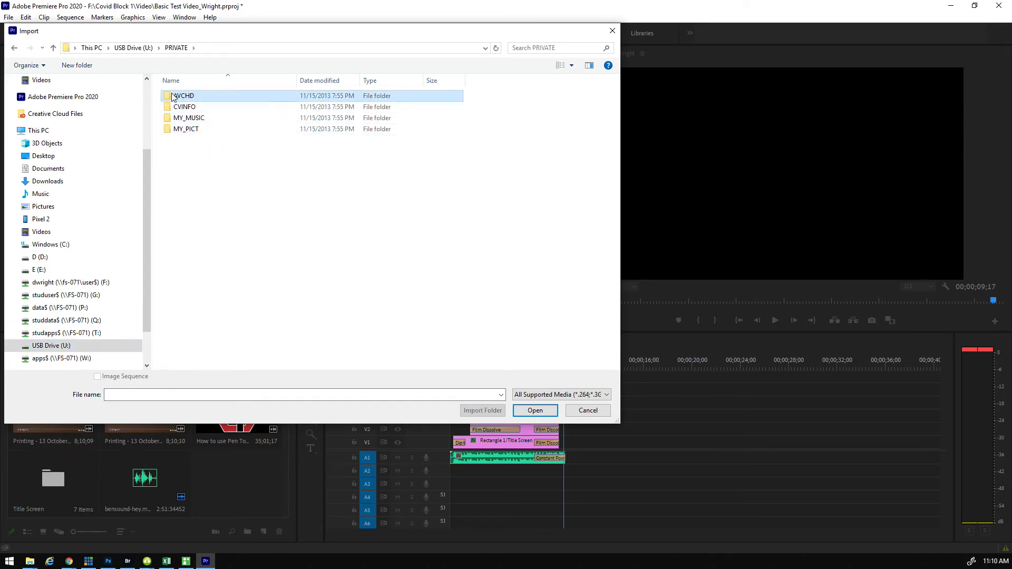
double_click(173, 97)
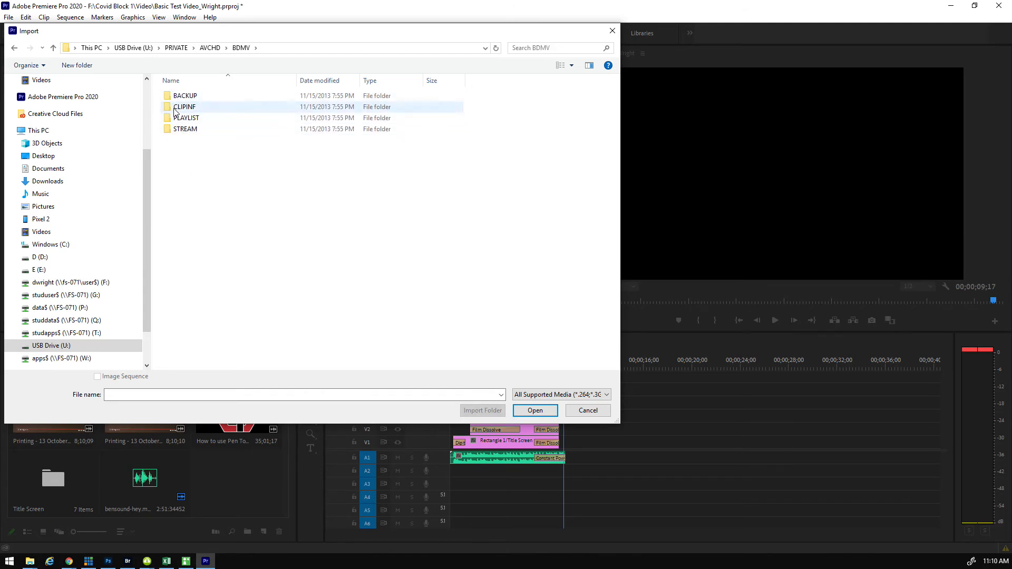
click(220, 47)
click(177, 48)
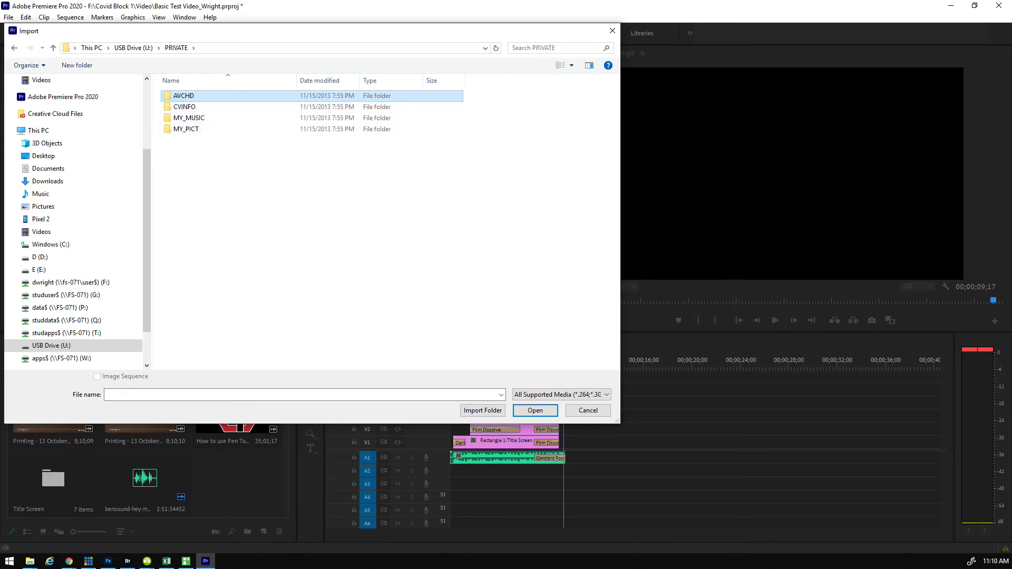
Switch to File Explorer on the USB drive, play a camera clip to preview the footage and close the player
click(30, 561)
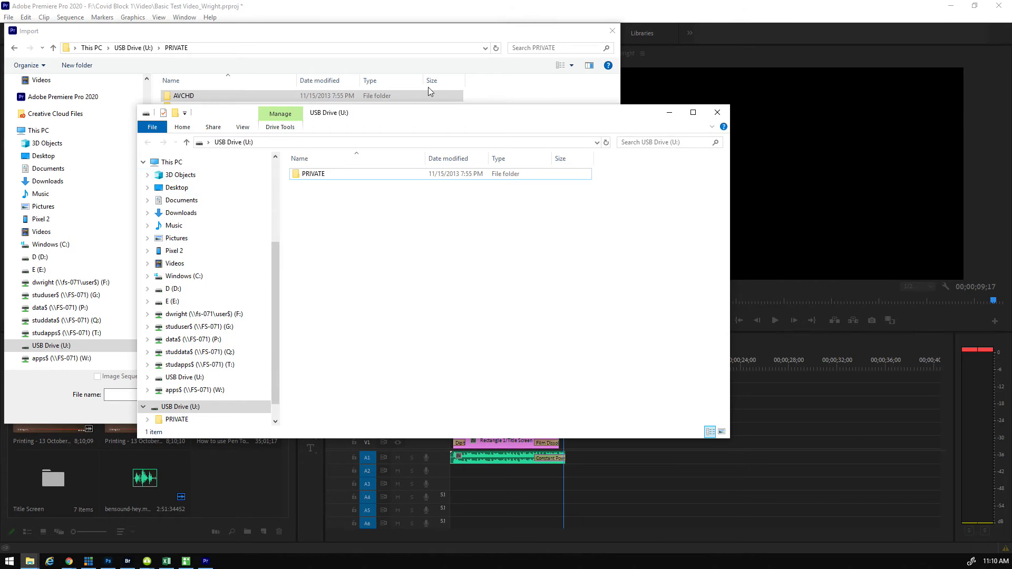
drag(457, 119, 0, 119)
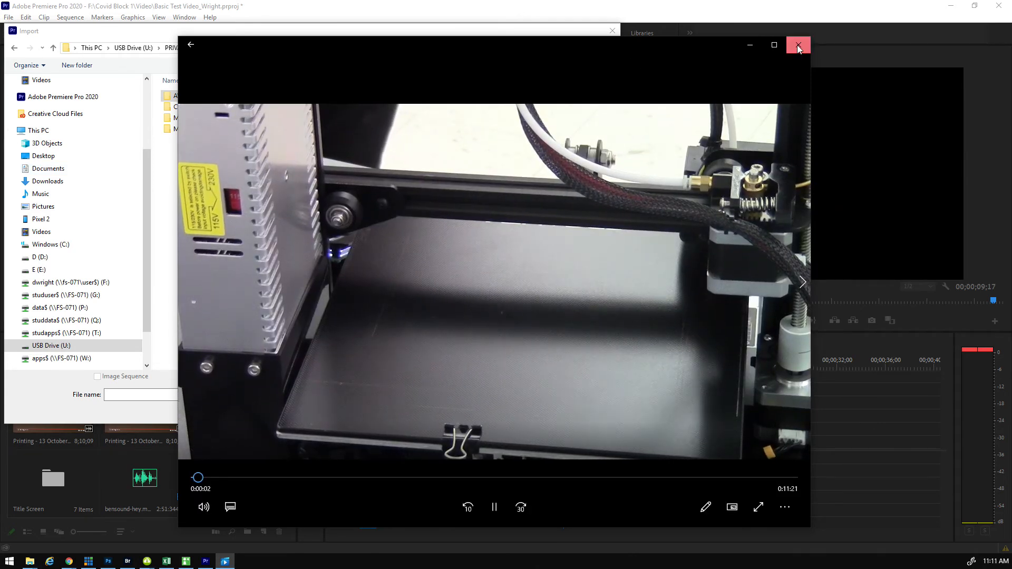
click(799, 45)
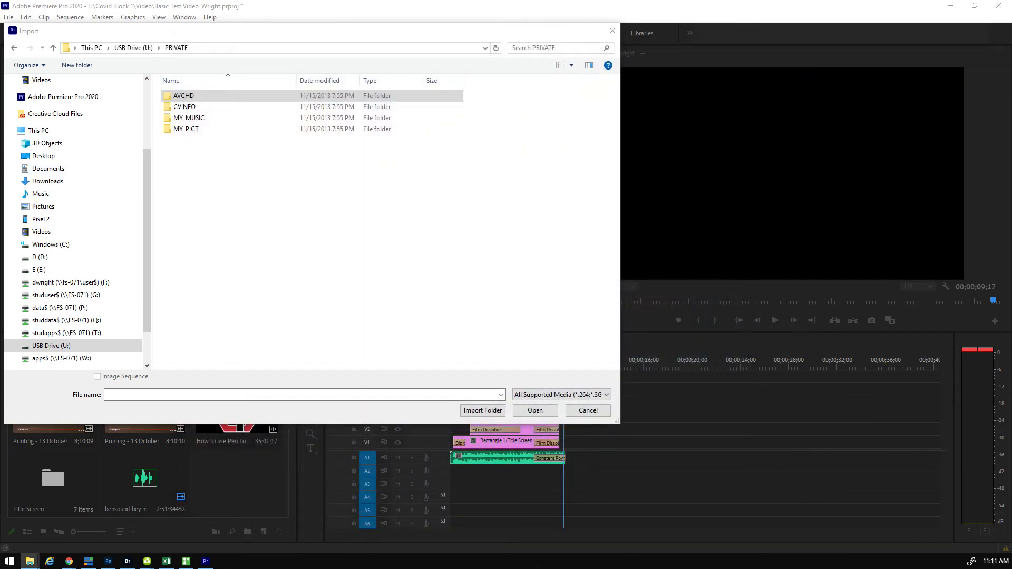
click(179, 97)
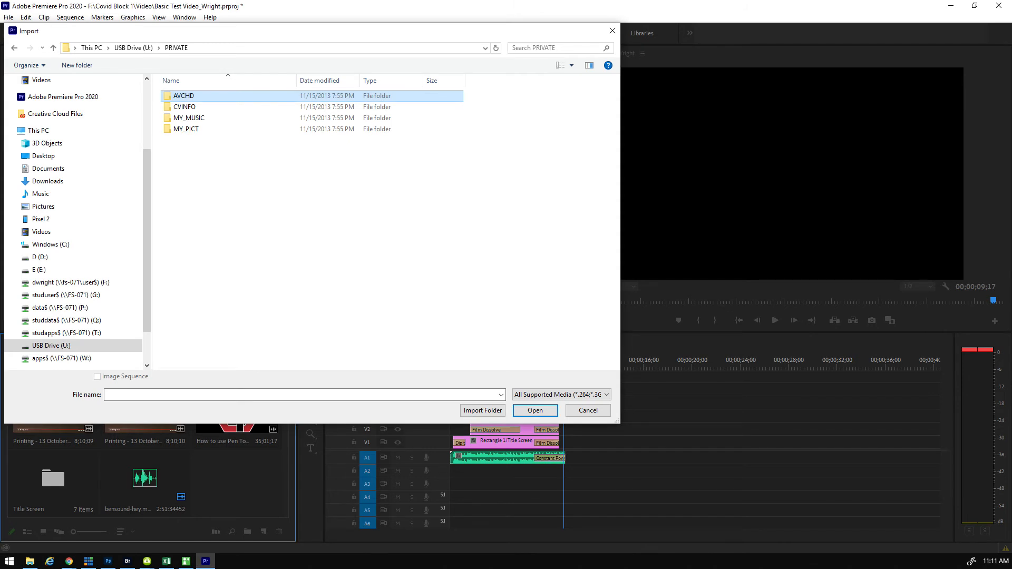
double_click(179, 96)
double_click(179, 97)
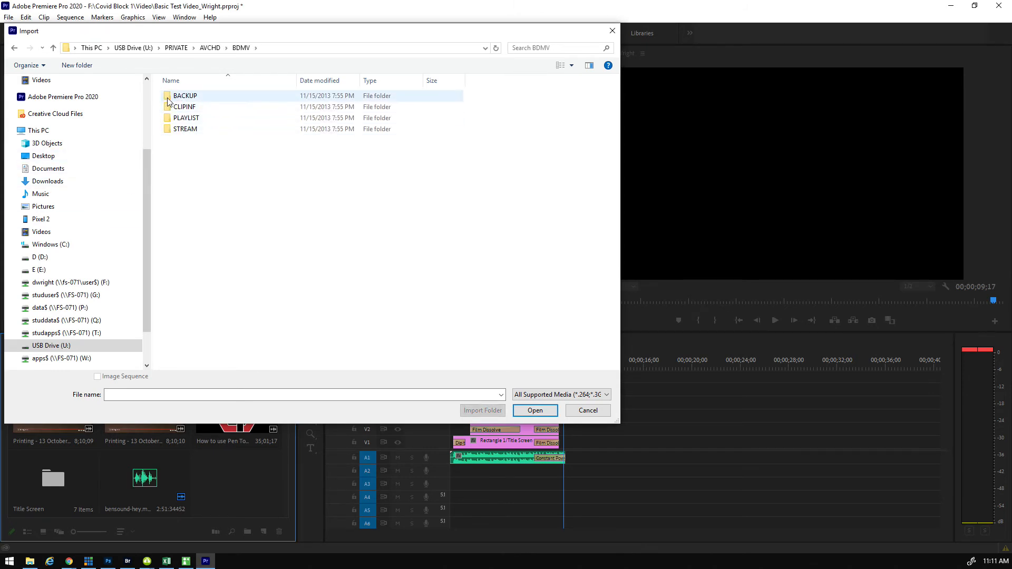
double_click(169, 129)
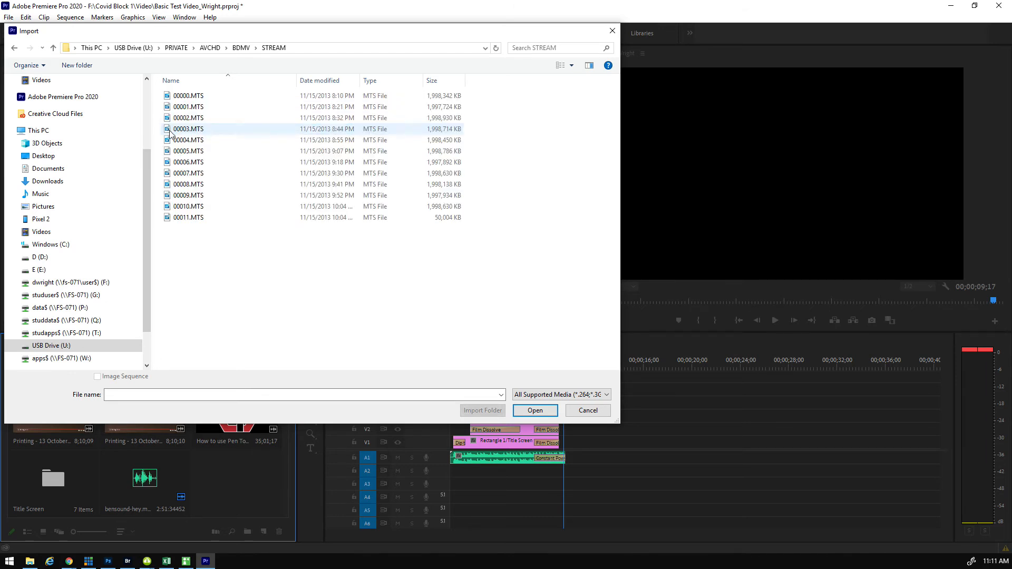
click(171, 97)
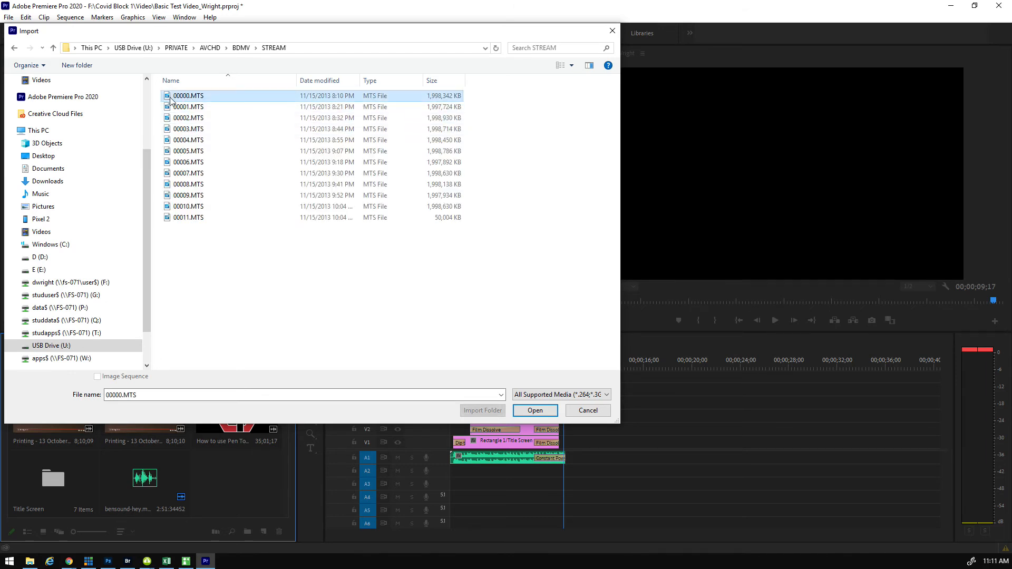
shift+click(174, 217)
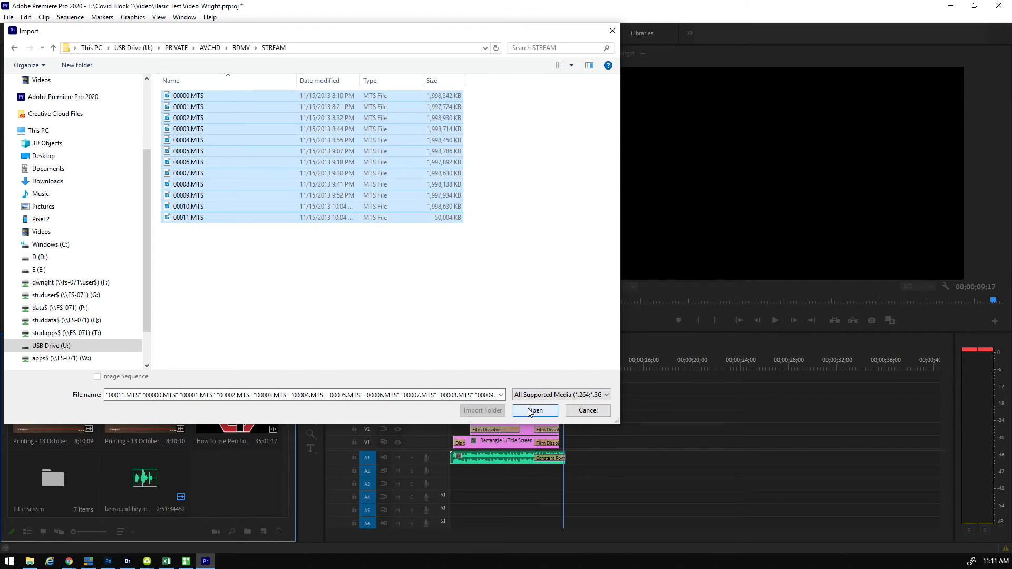
click(585, 412)
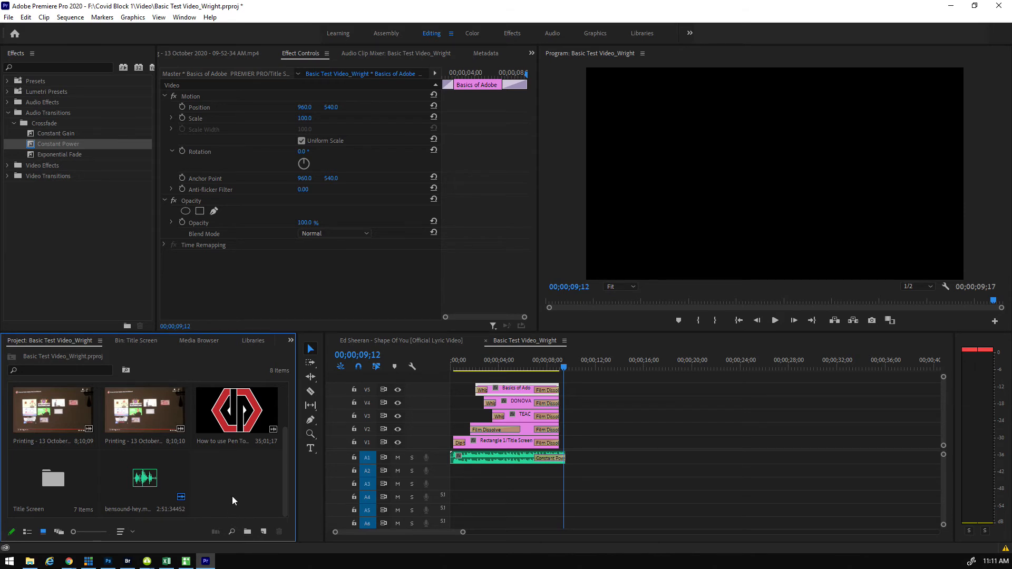
Create a bin named "Time Laps" in the project and open it
click(247, 531)
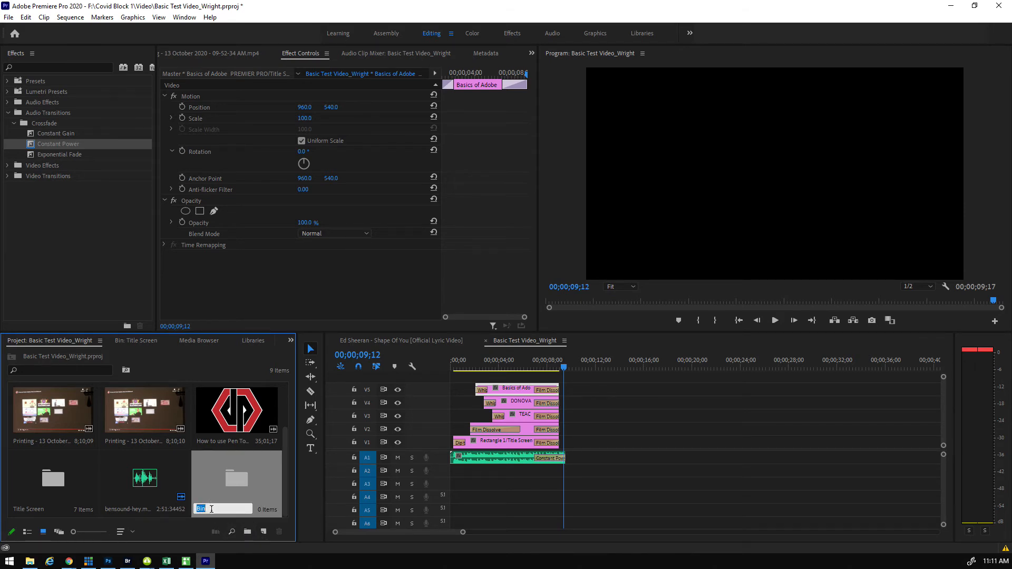
text(Time)
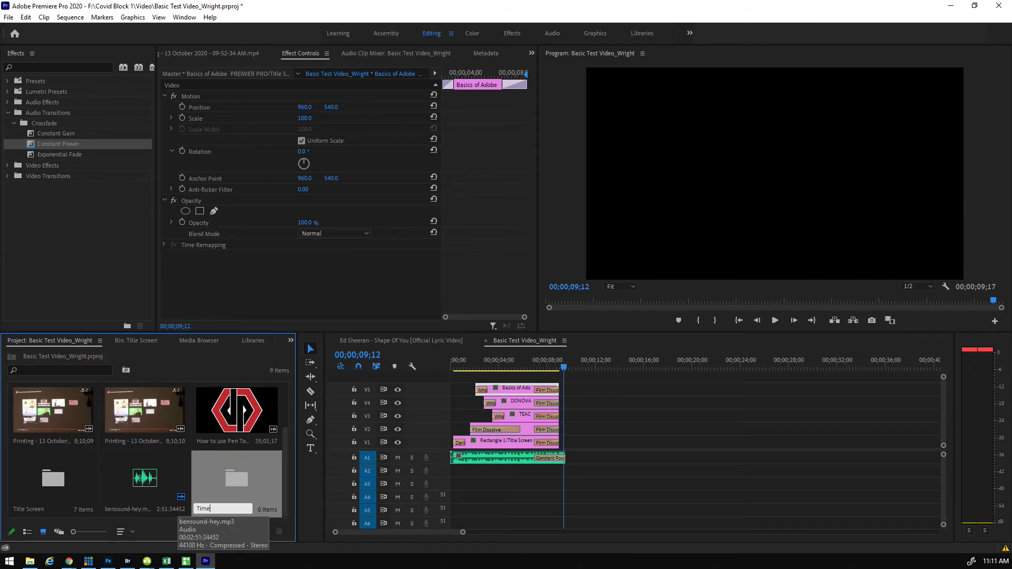
text( Laps)
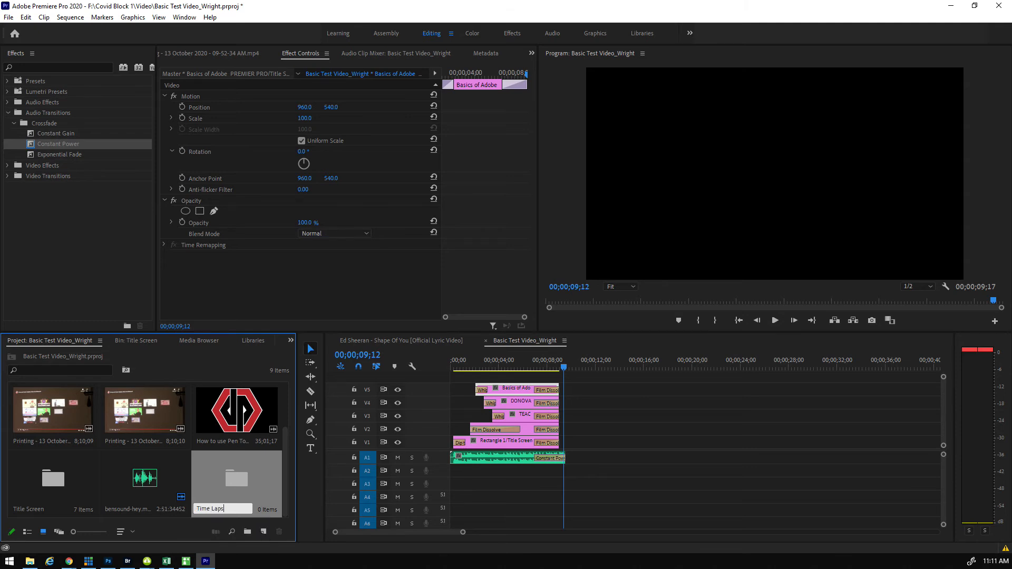
double_click(238, 474)
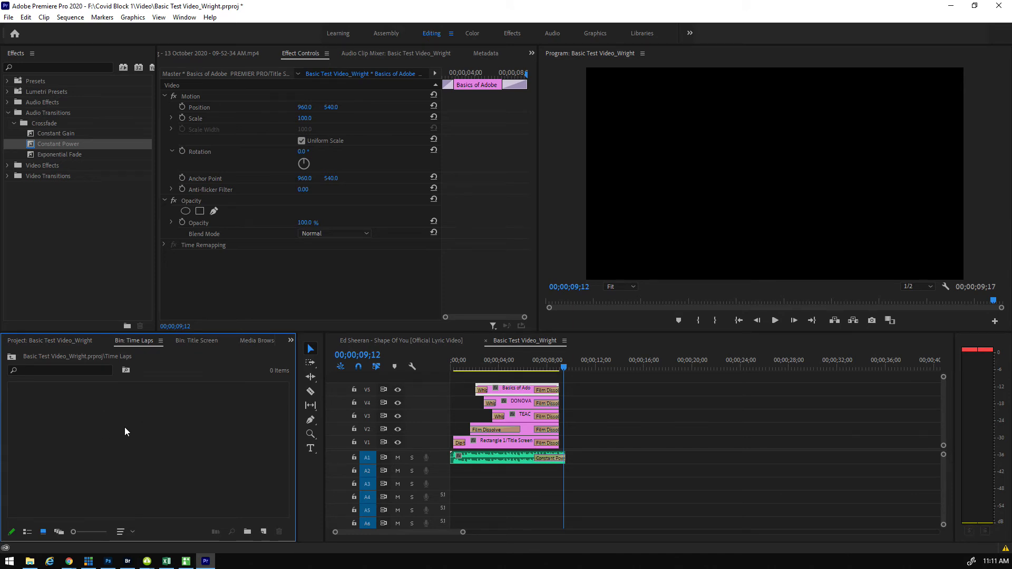
Import 00000.MTS through 00011.MTS from the USB drive's PRIVATE/AVCHD/BDMV/STREAM folder into the Time Laps bin
double_click(119, 421)
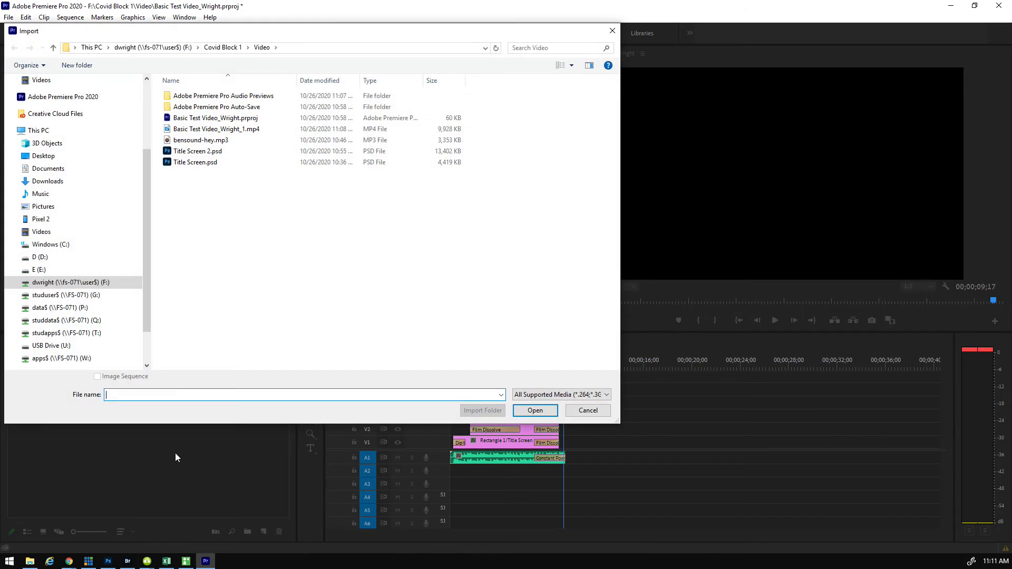
click(48, 346)
double_click(185, 96)
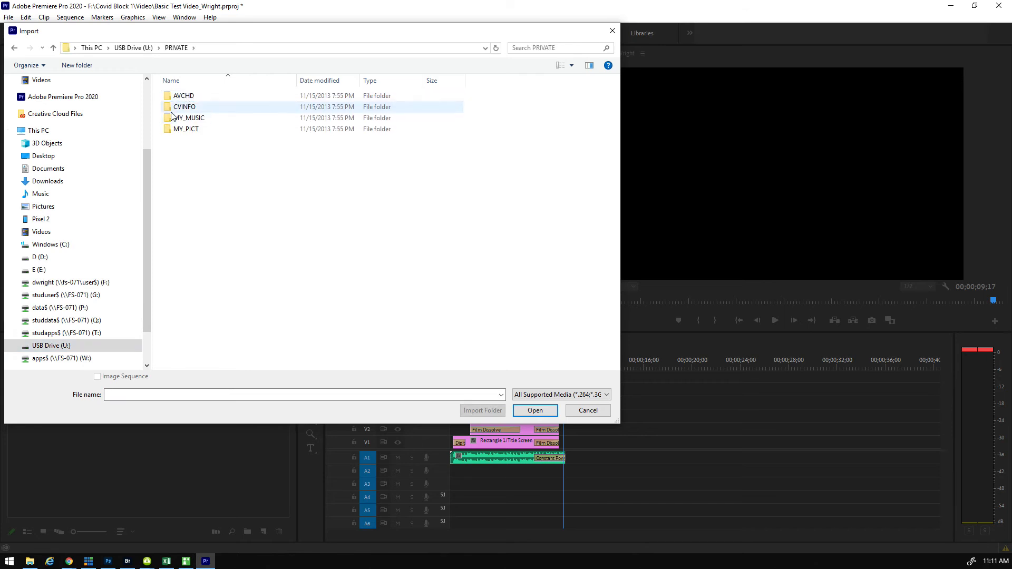
double_click(178, 97)
double_click(179, 96)
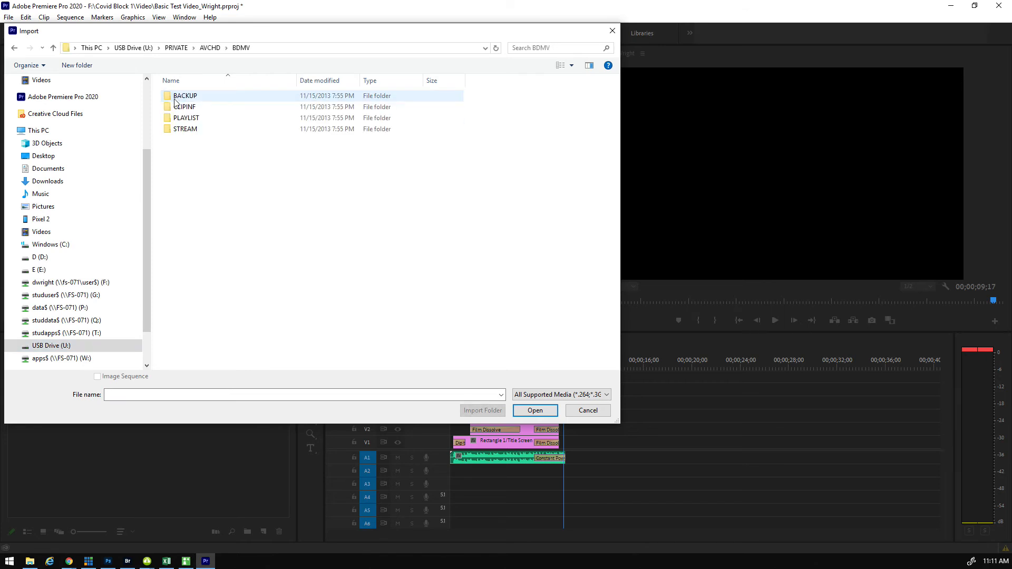
double_click(179, 129)
click(179, 97)
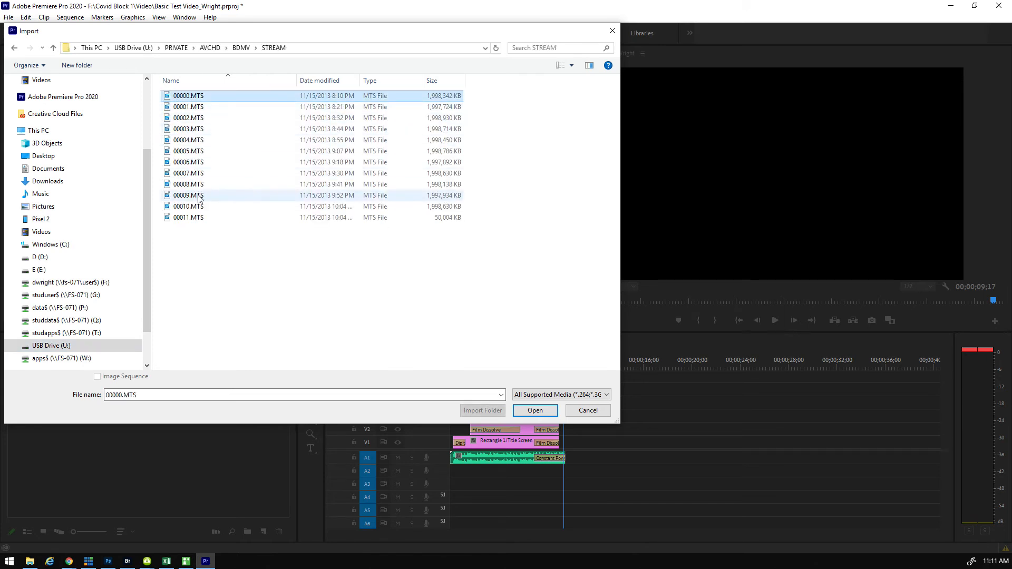
shift+click(189, 218)
click(522, 411)
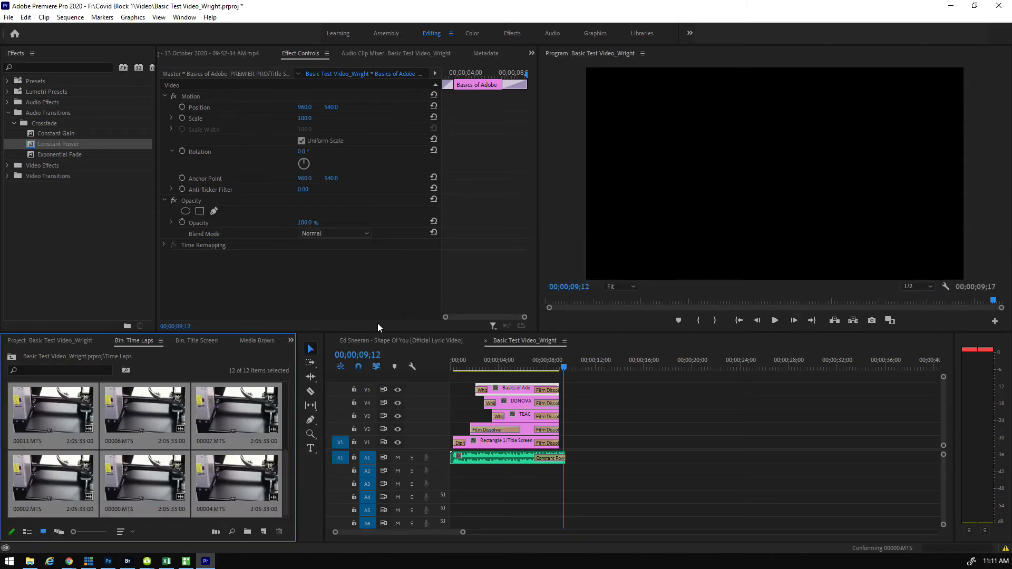
Look through the imported MTS clips in the Time Laps bin and check the first and last clips' order
scroll(283, 486, down, 3)
drag(285, 413, 285, 494)
scroll(284, 492, up, 3)
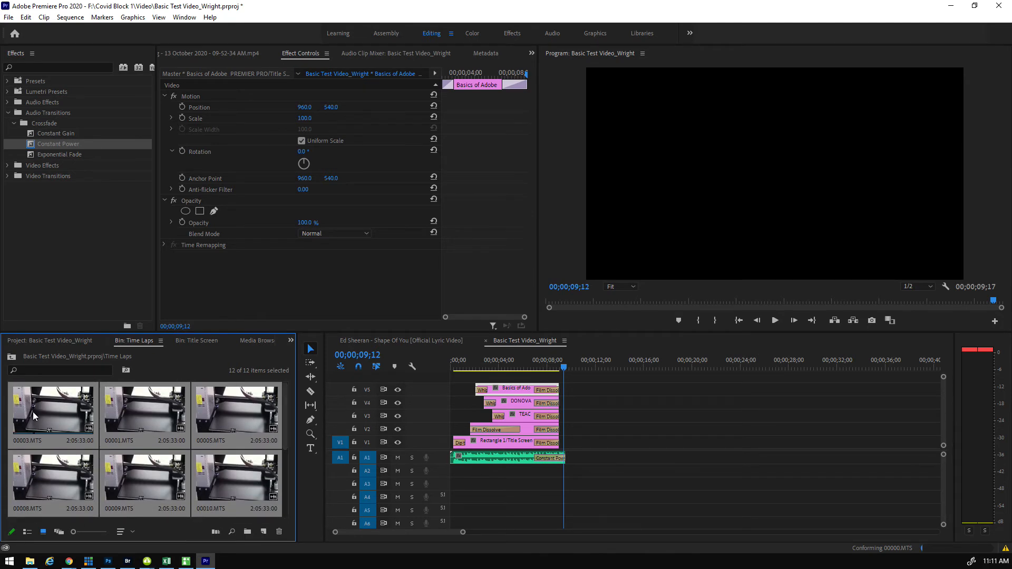
mouse_move(150, 408)
mouse_down()
mouse_move(262, 424)
mouse_move(666, 443)
mouse_move(653, 449)
mouse_up()
click(33, 414)
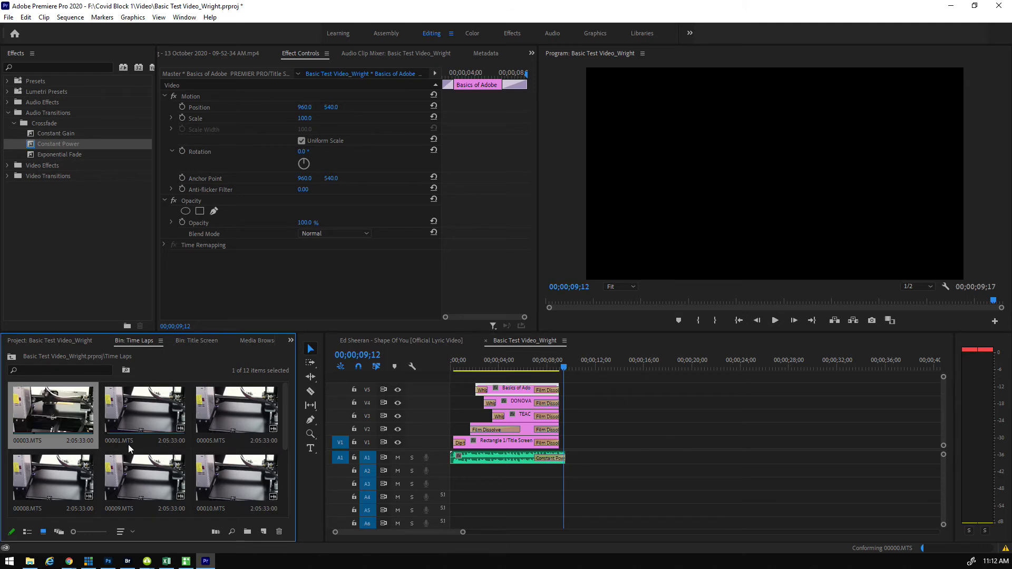
drag(286, 419, 288, 505)
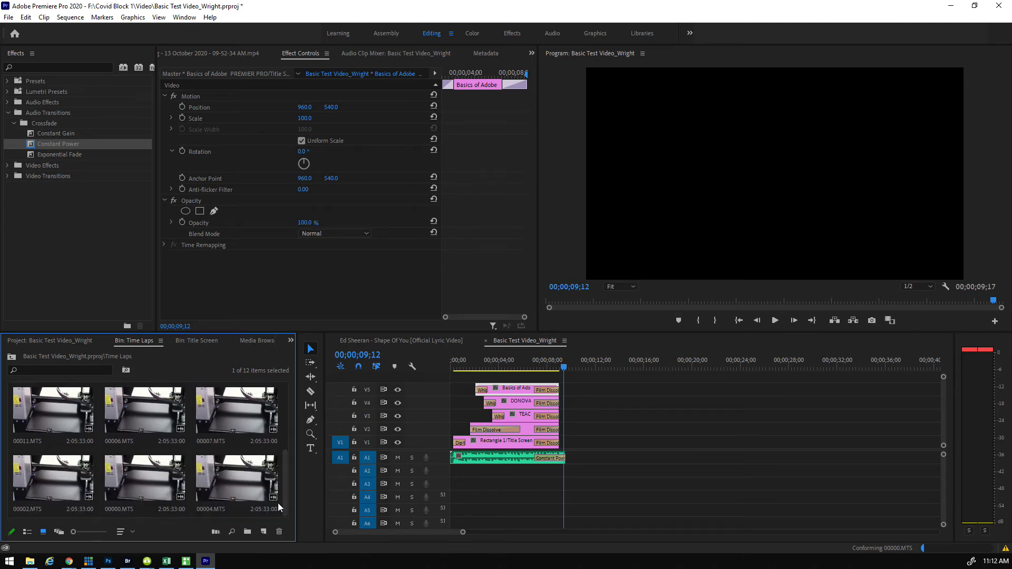
click(232, 514)
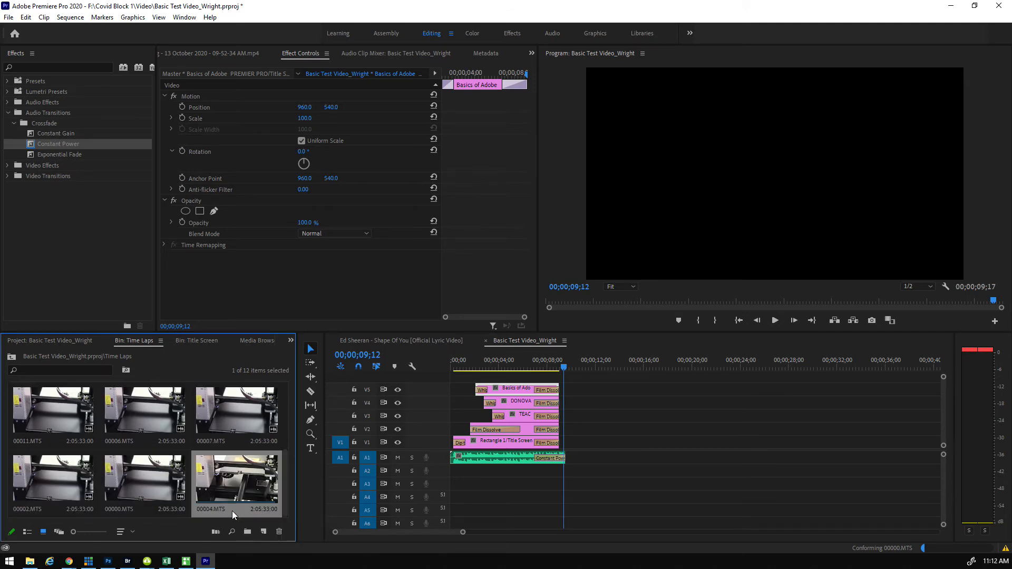
drag(286, 501, 299, 388)
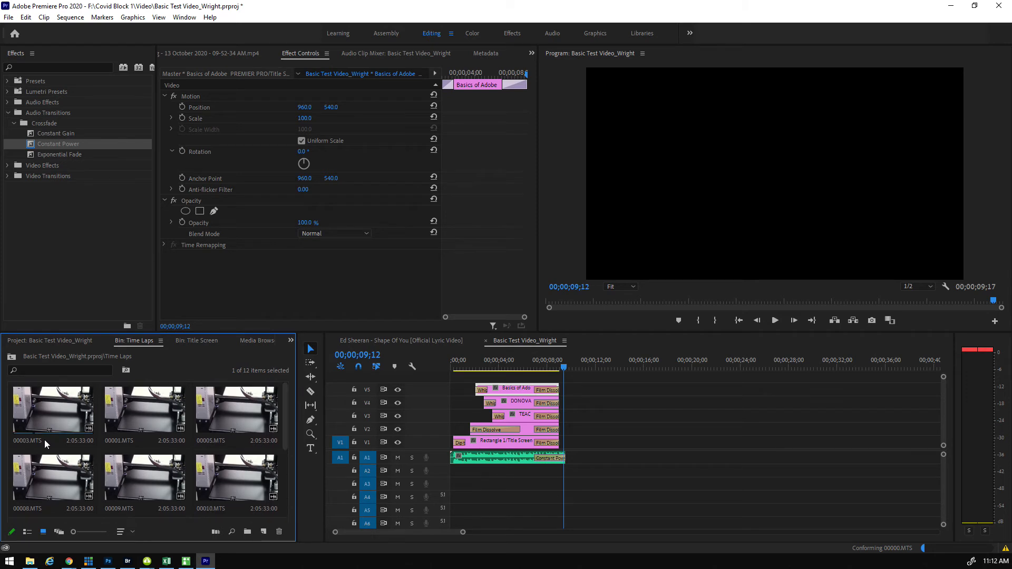
Select all clips in the Time Laps bin and try to place them on the timeline after the title screen
key(ctrl+a)
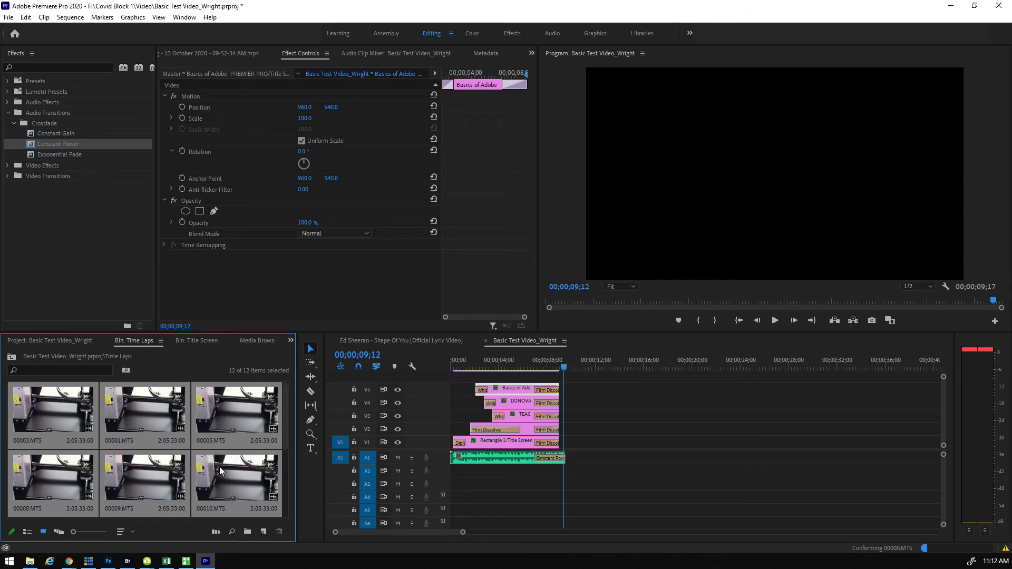
drag(288, 440, 283, 506)
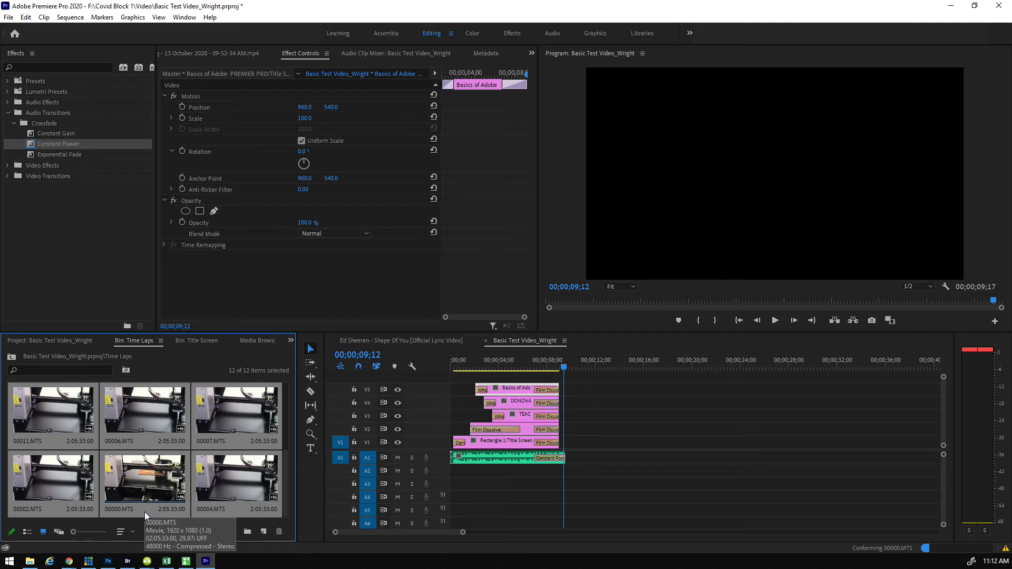
drag(147, 511, 639, 438)
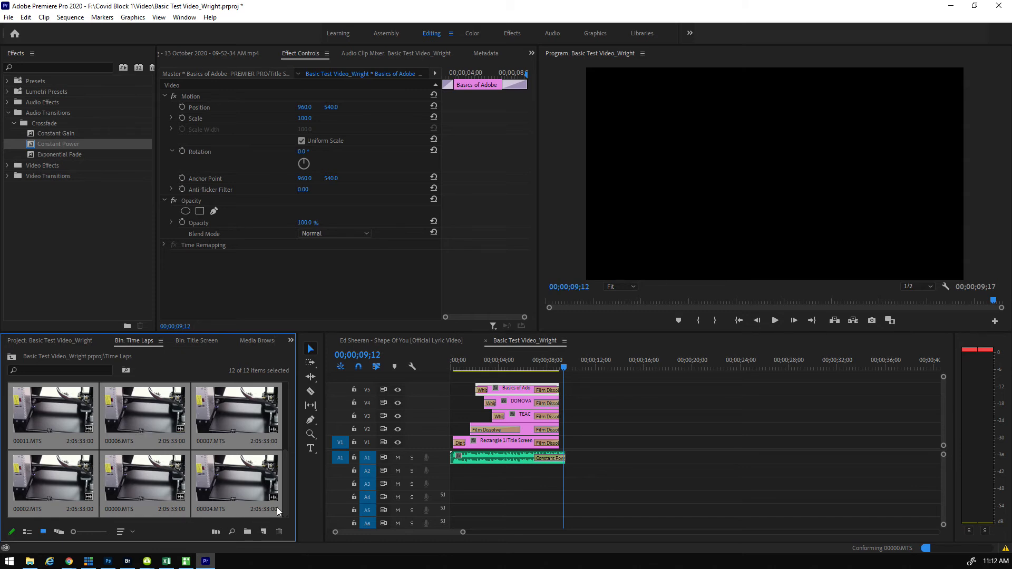
Place the 00003.MTS clip on track V1 after the title screen, starting at about 15 seconds
drag(287, 486, 296, 395)
click(242, 441)
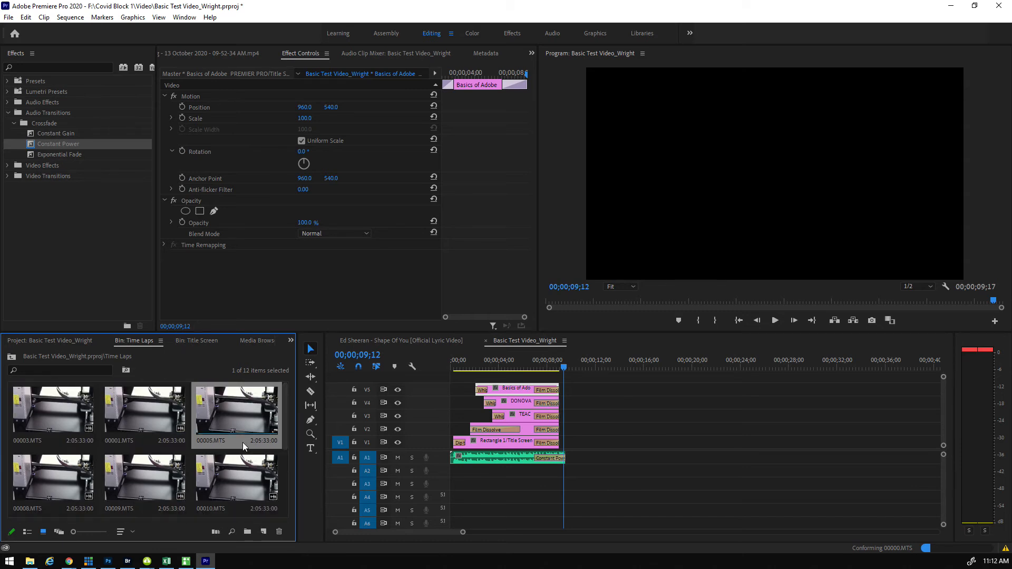
click(54, 442)
drag(51, 415, 641, 443)
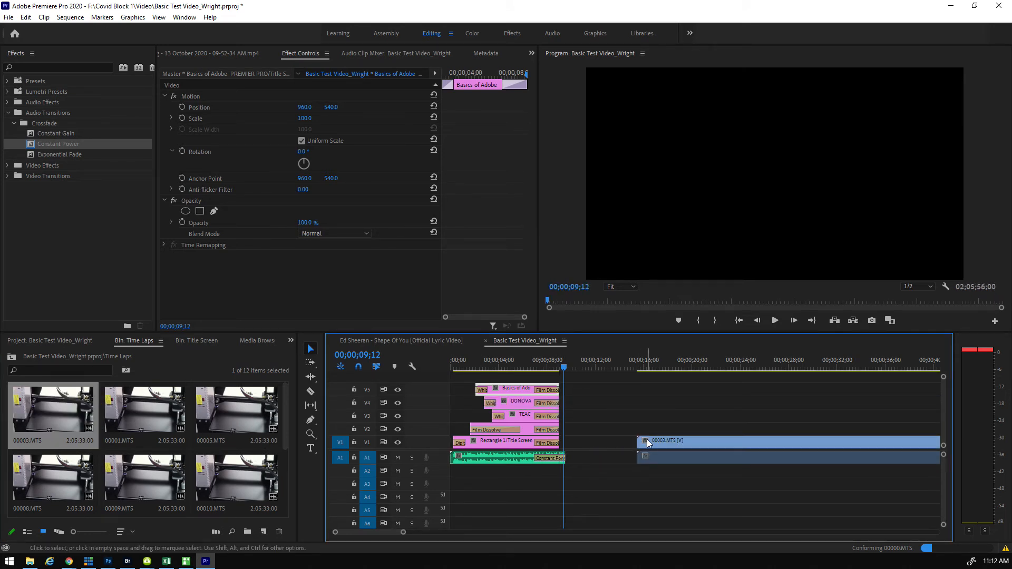
Undo the 00003.MTS placement, and place 00000.MTS followed directly by 00001.MTS on track V1 after the title screen
key(ctrl+z)
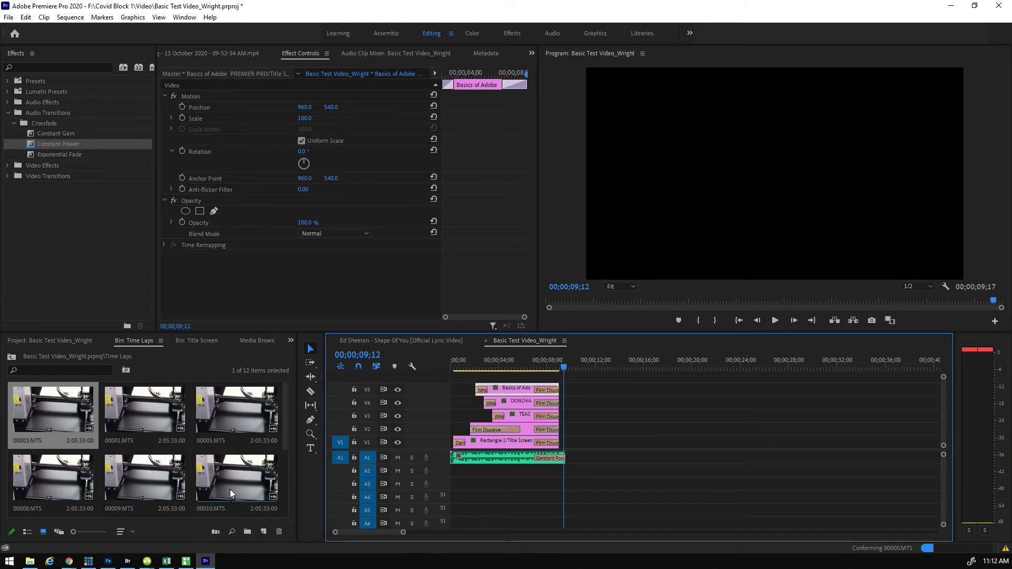
drag(403, 533, 748, 550)
scroll(166, 483, down, 3)
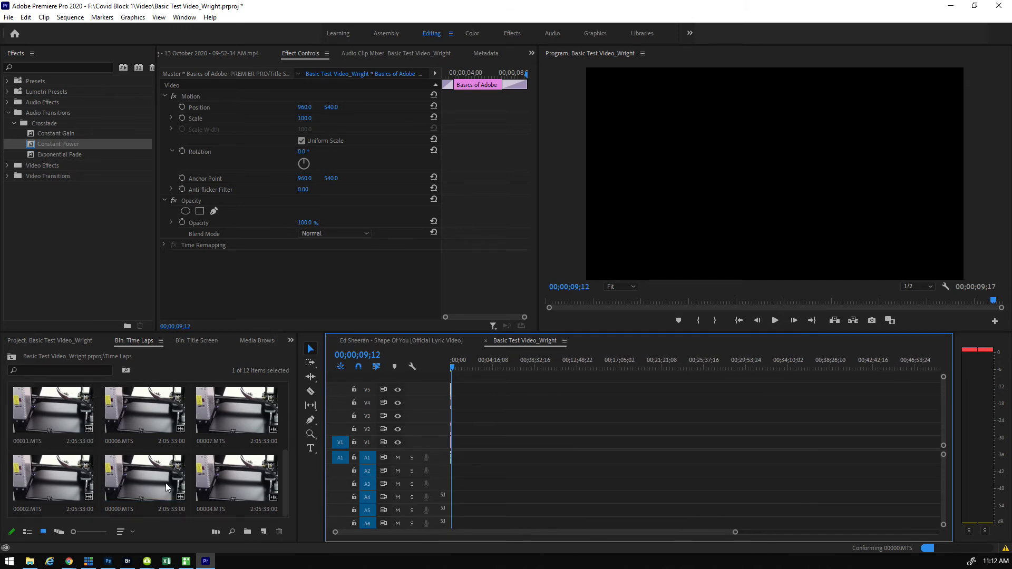
drag(109, 467, 466, 449)
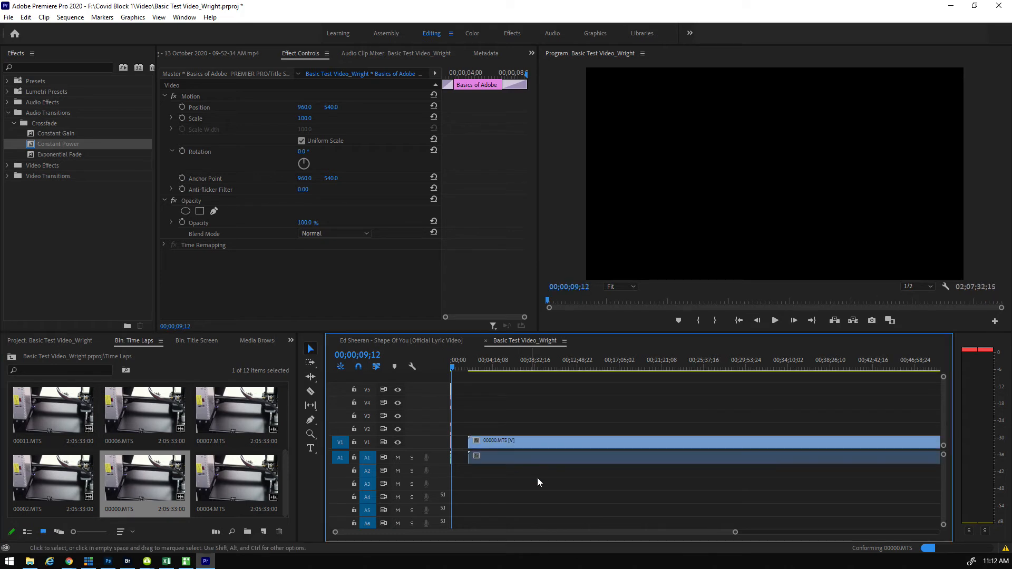
drag(736, 533, 938, 533)
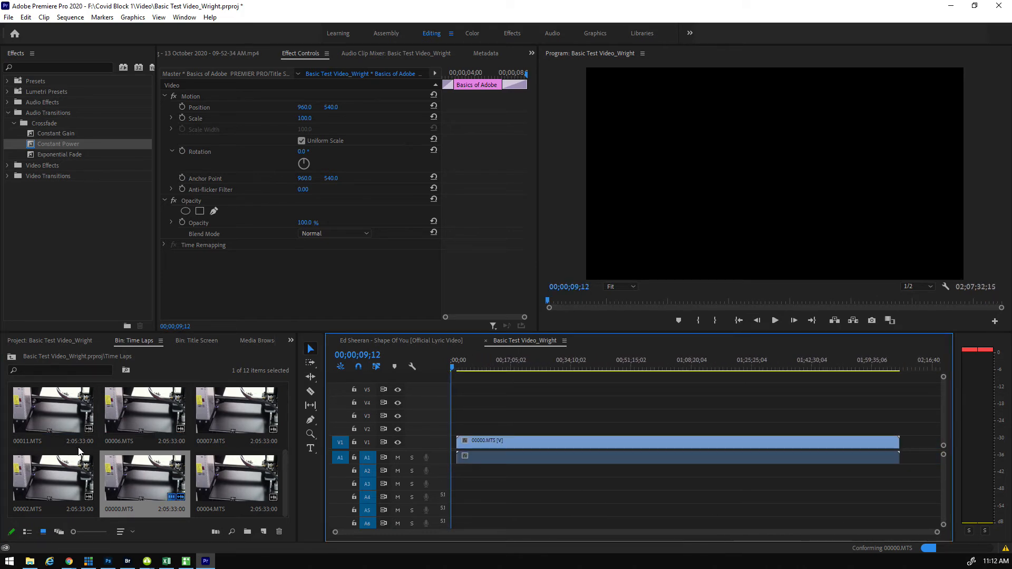
scroll(105, 414, up, 3)
drag(147, 406, 903, 457)
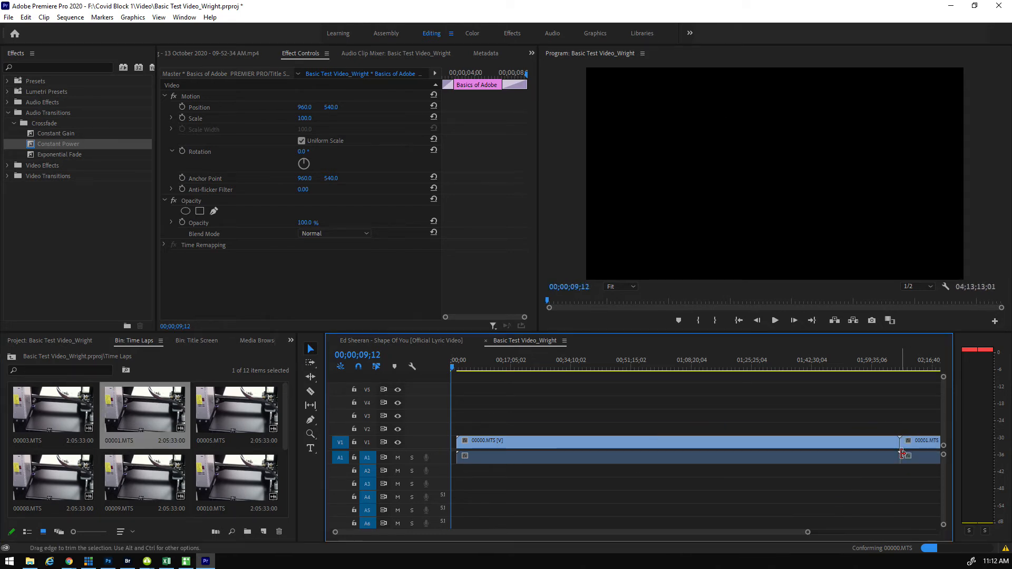
Preview the footage near the join of 00000.MTS and 00001.MTS and go to the end of the sequence
click(892, 368)
mouse_move(892, 368)
mouse_down()
mouse_move(906, 367)
mouse_move(884, 368)
mouse_move(896, 372)
mouse_up()
key(space)
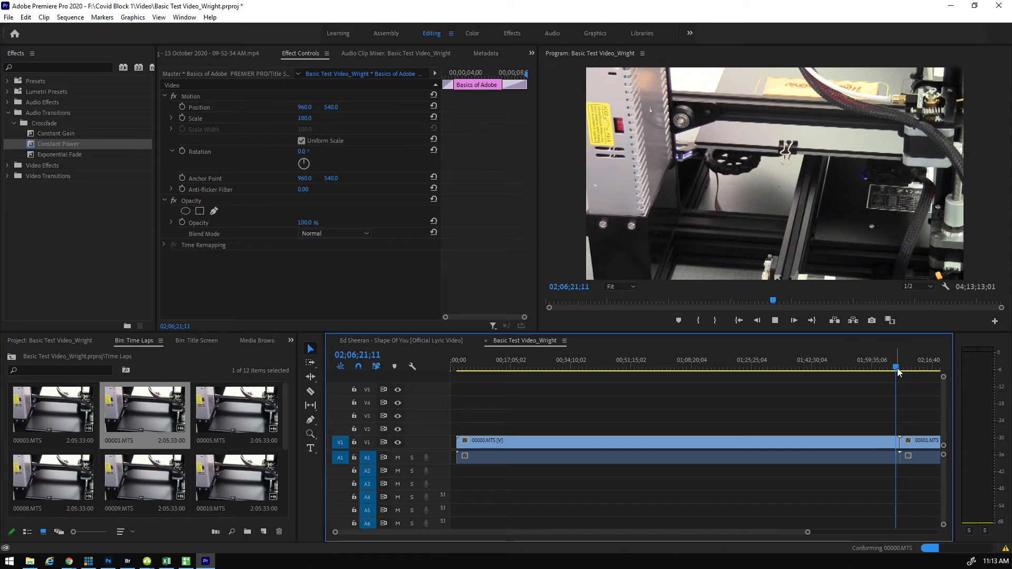
key(space)
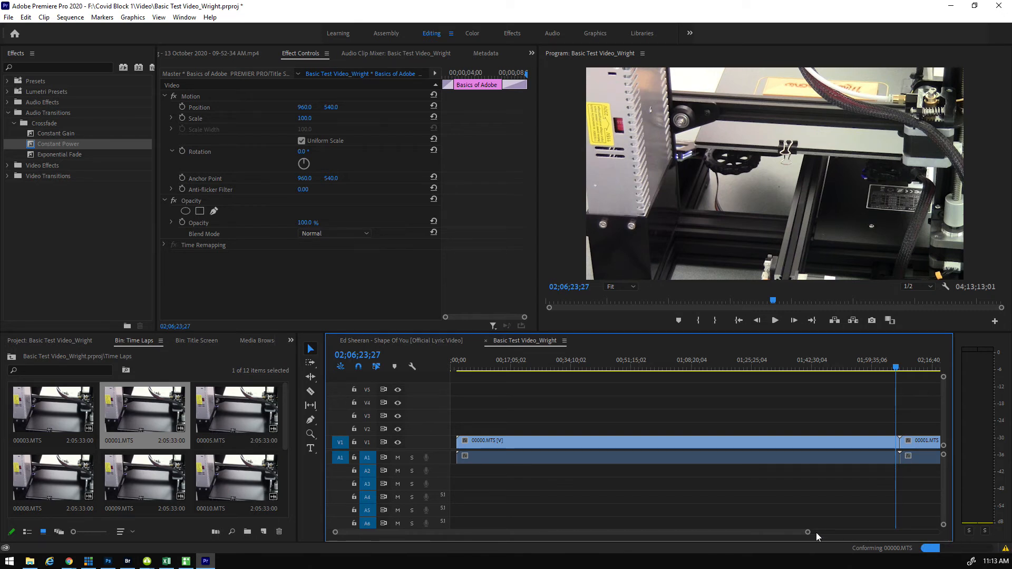
drag(808, 533, 938, 534)
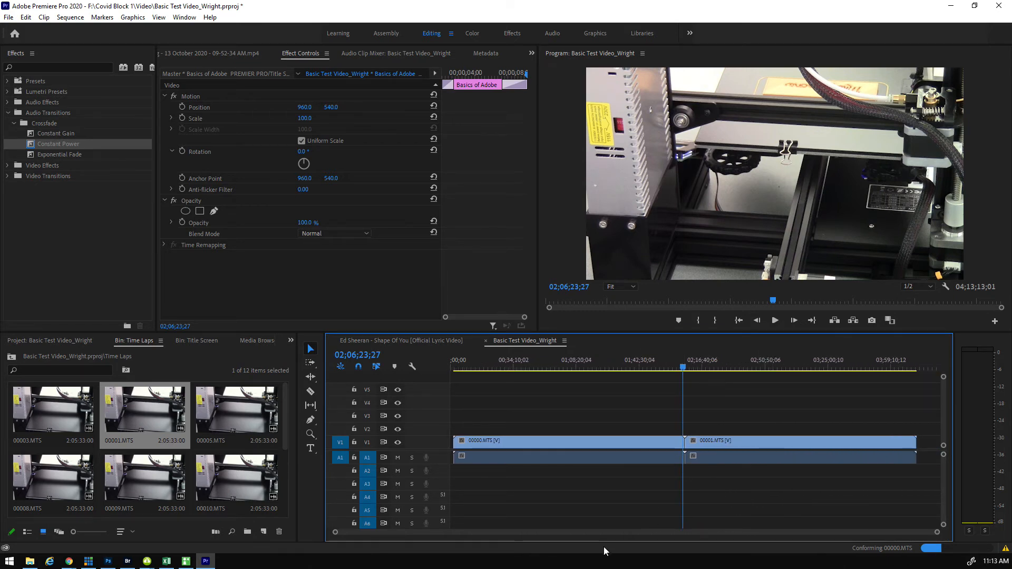
click(29, 562)
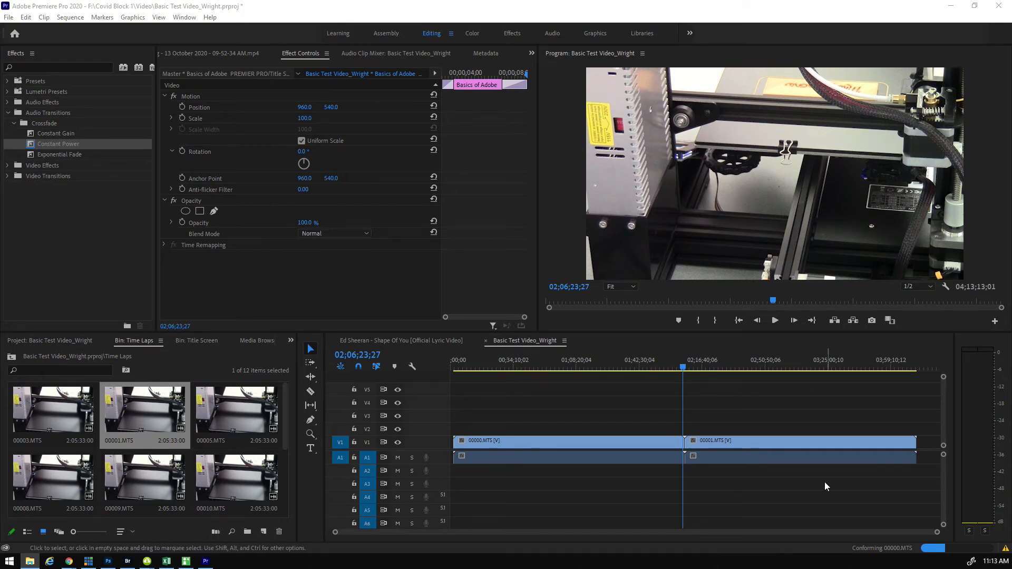
drag(621, 366, 919, 366)
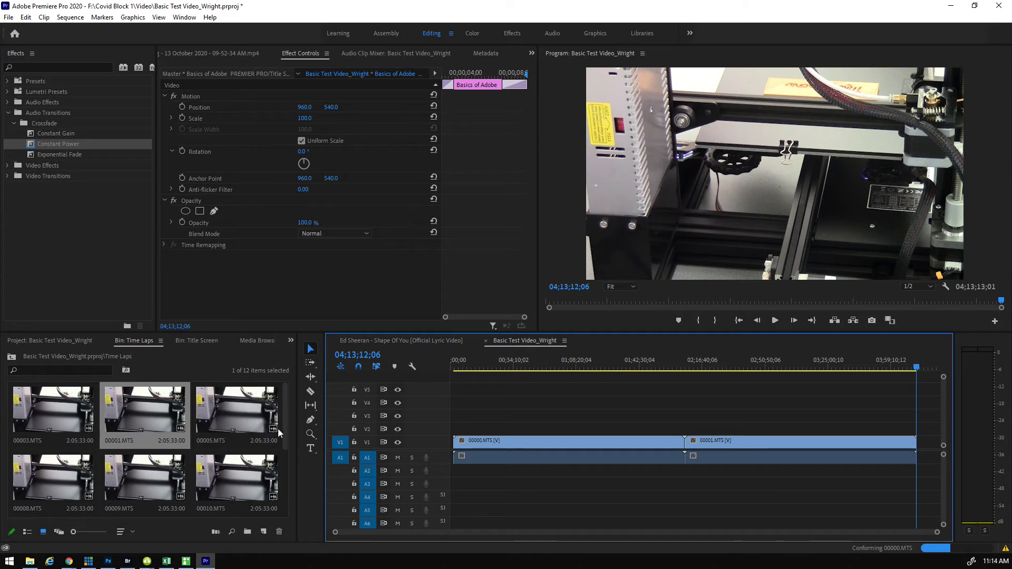
Open 00002.MTS from the Time Laps bin in the Source monitor and scrub through its footage
drag(286, 421, 290, 491)
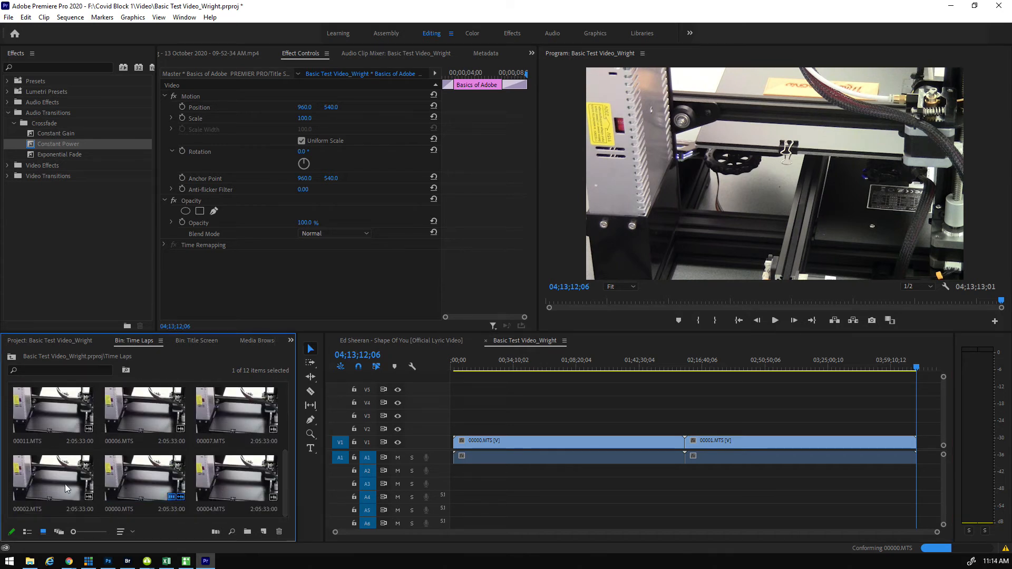
double_click(48, 480)
drag(321, 301, 230, 288)
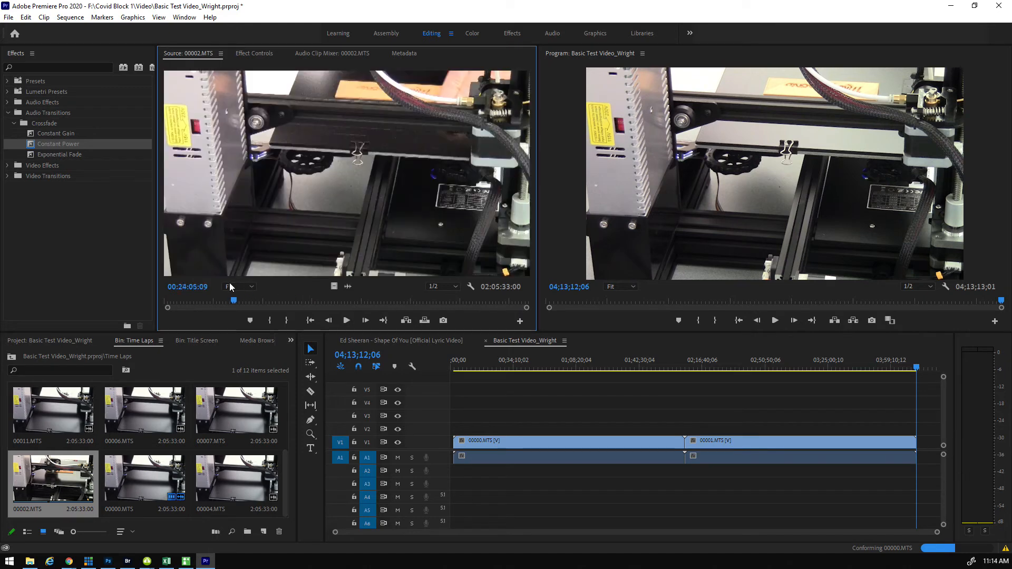
Delete the 00000.MTS and 00001.MTS clips from the timeline and remove all clips from the Time Laps bin
drag(644, 415, 708, 470)
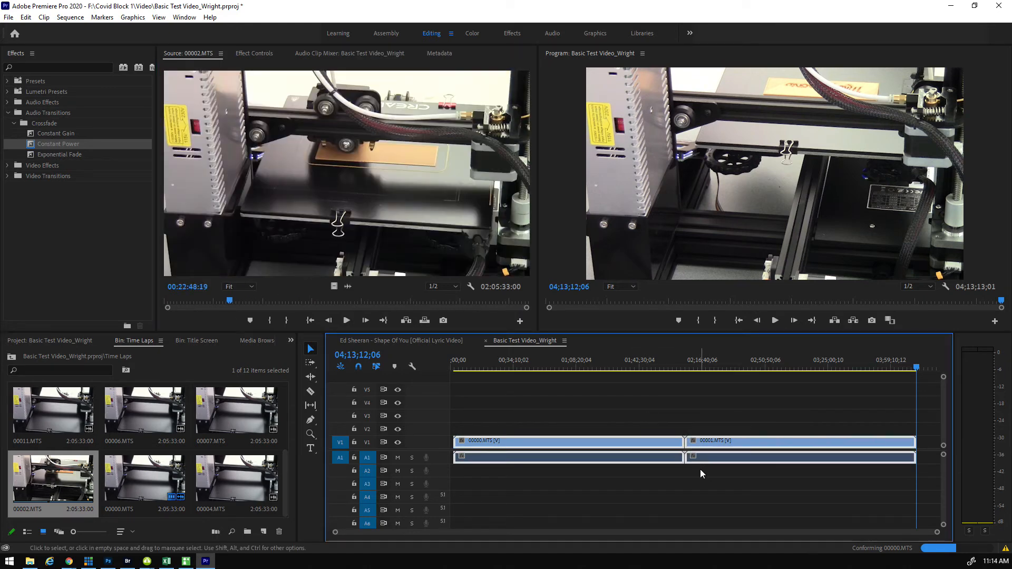
key(Delete)
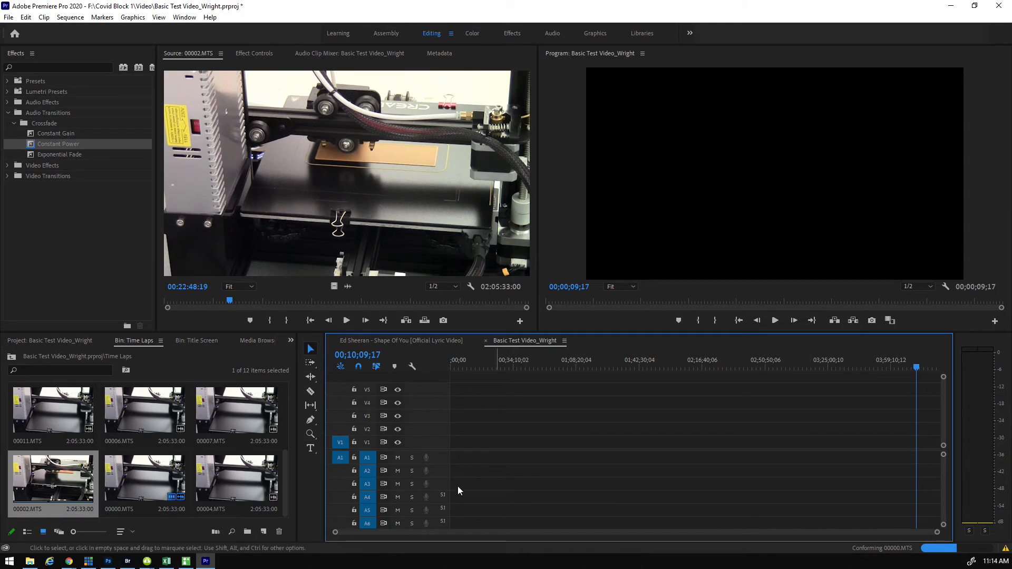
click(285, 489)
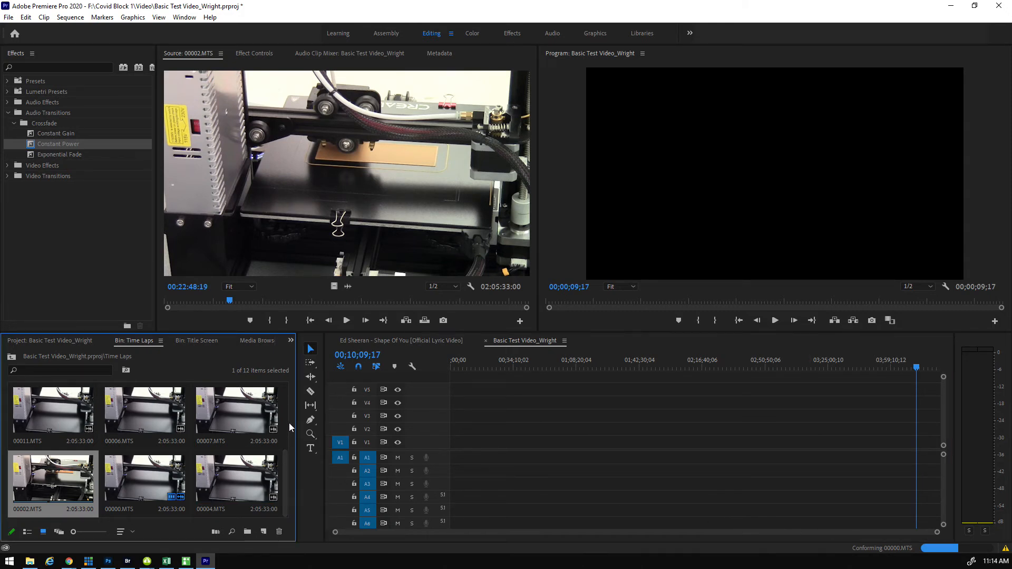
scroll(290, 460, up, 3)
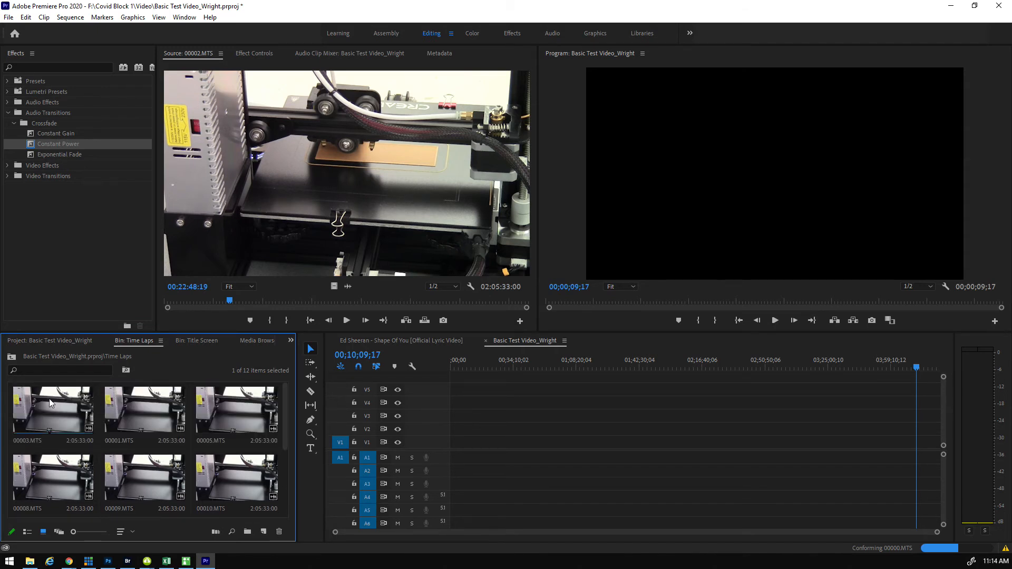
scroll(289, 501, down, 3)
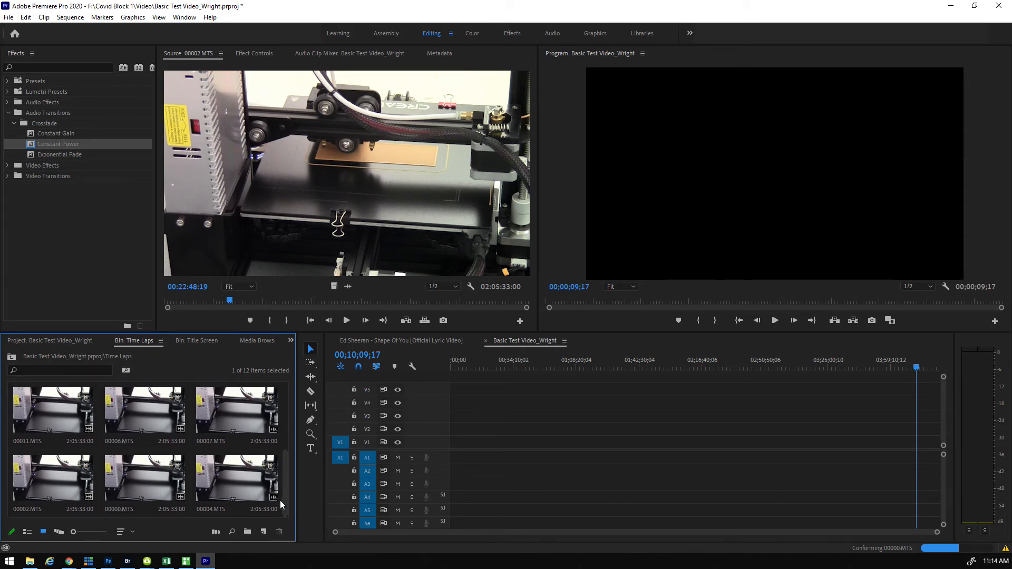
key(ctrl+a)
key(Delete)
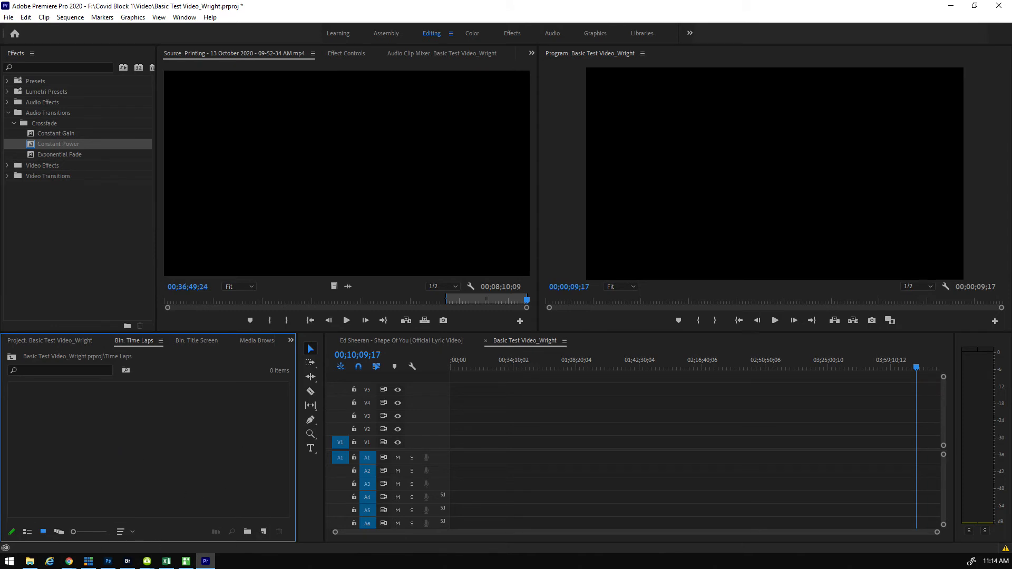
Import 00001.MTS from the Comtech Resources folder on drive D into the Time Laps bin
click(30, 561)
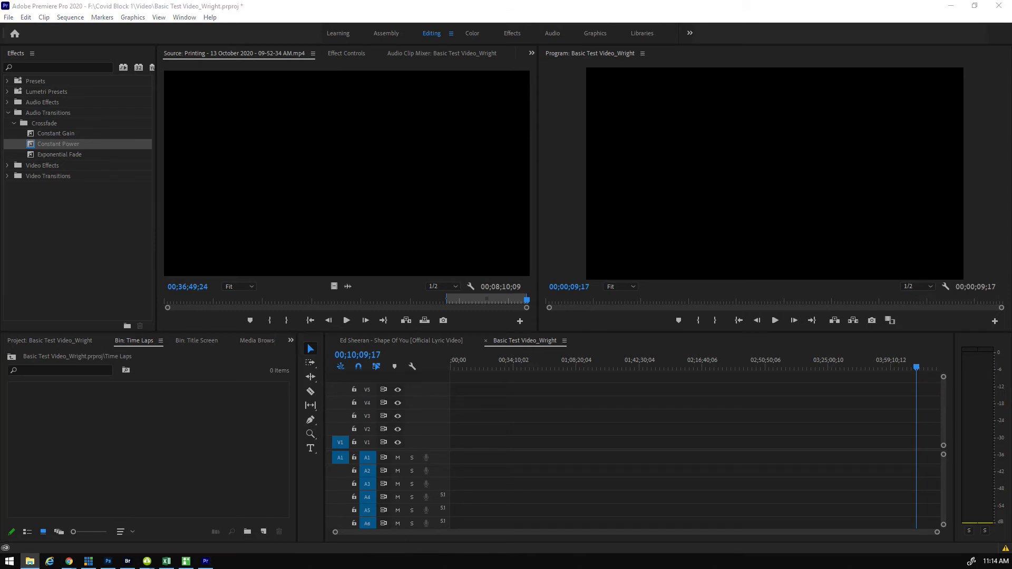
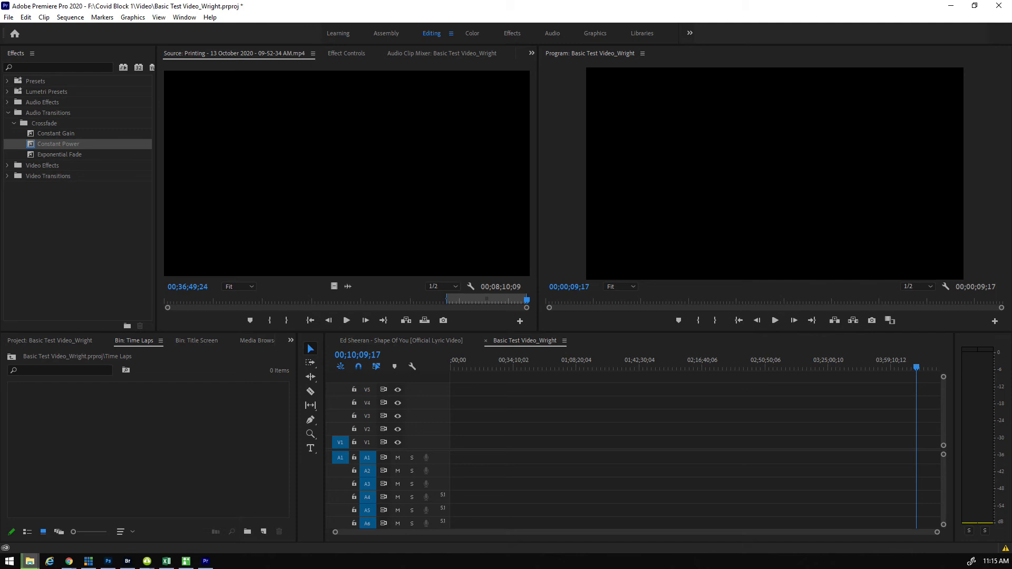
double_click(117, 420)
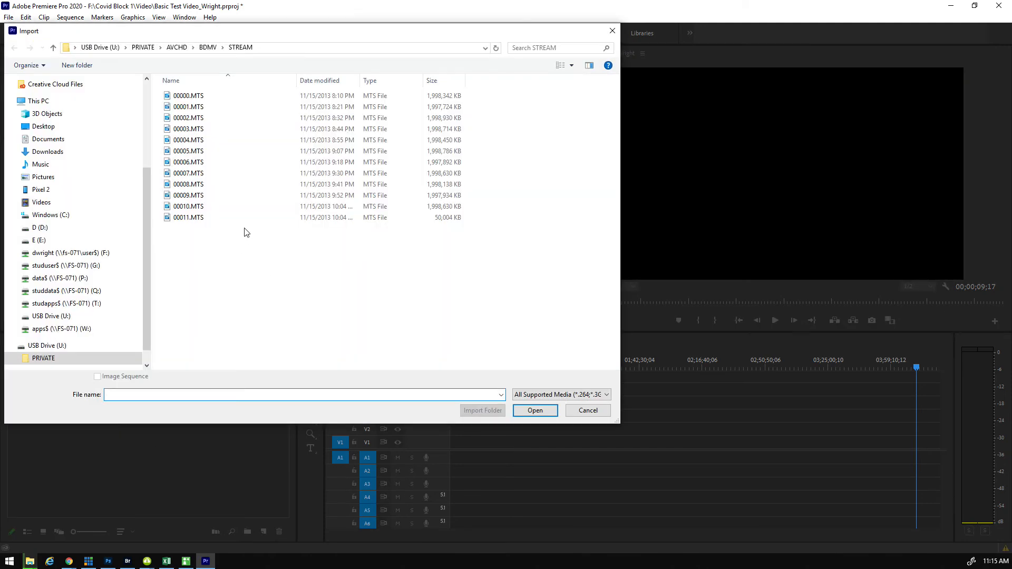
click(43, 228)
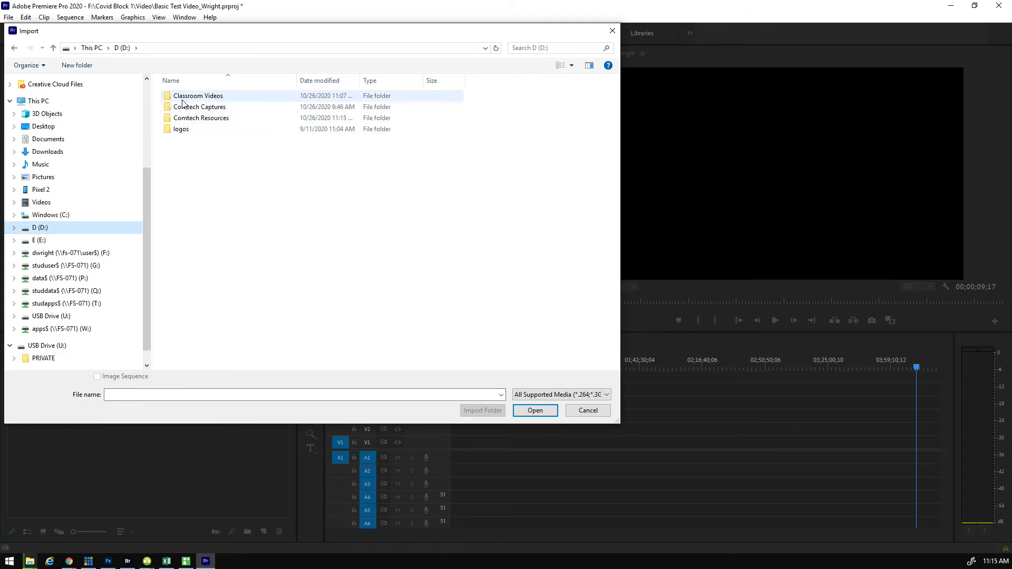
double_click(182, 116)
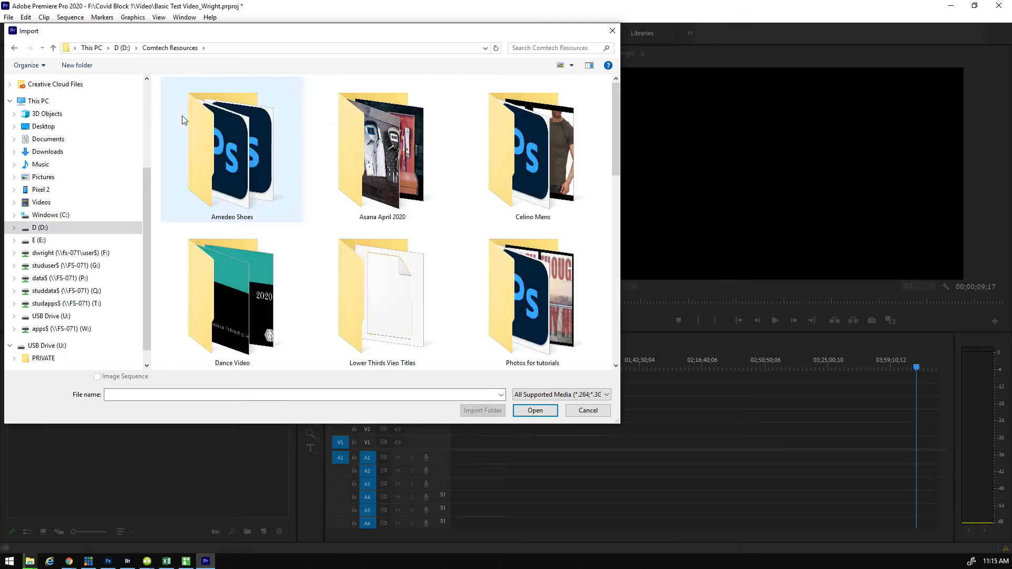
scroll(557, 234, down, 5)
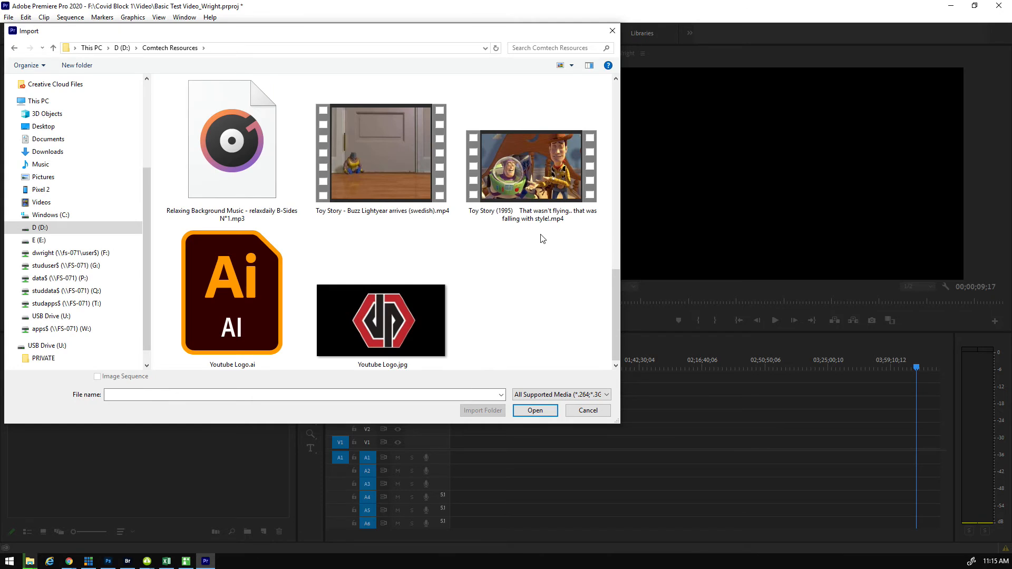
scroll(538, 238, up, 3)
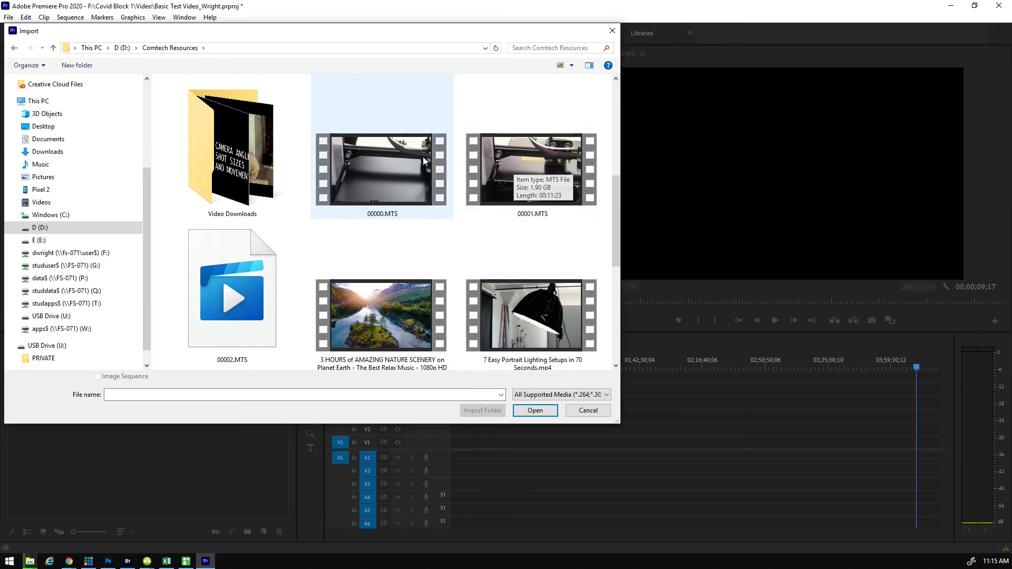
double_click(498, 157)
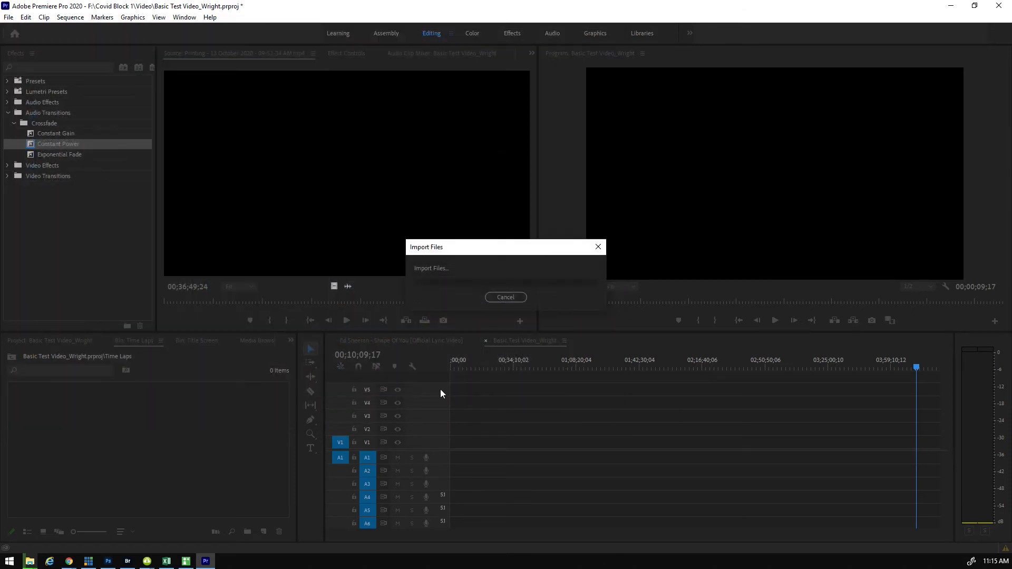
Place 00001.MTS on track V1 directly after the title screen and check a frame within the clip
drag(82, 400, 449, 452)
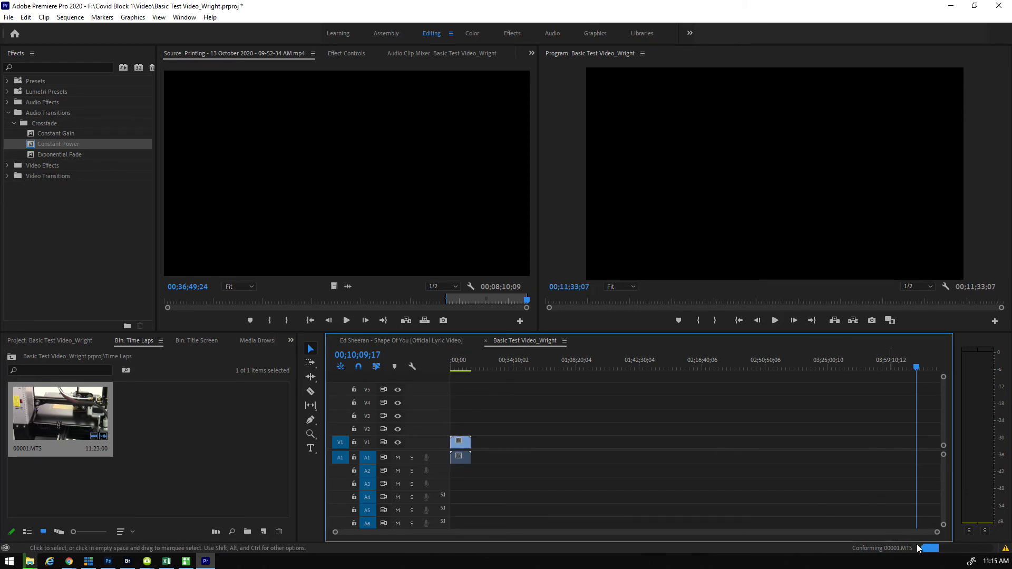
drag(938, 533, 900, 539)
drag(768, 532, 675, 539)
click(464, 363)
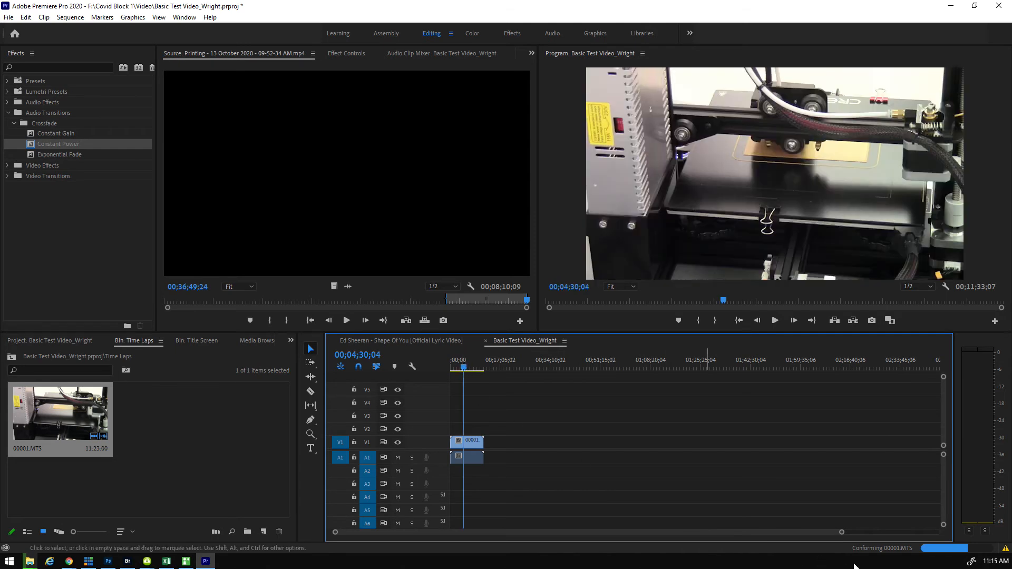
drag(842, 535, 531, 533)
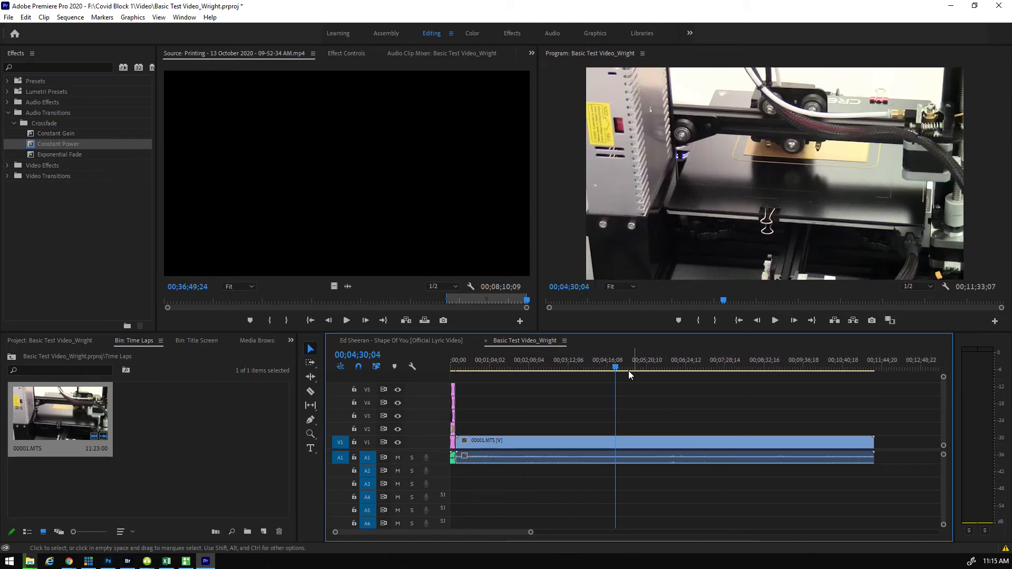
Move the 00001.MTS clip on track V1 to start at about 37 seconds and scrub through to its end
drag(612, 365, 463, 369)
drag(592, 447, 609, 443)
drag(464, 369, 890, 388)
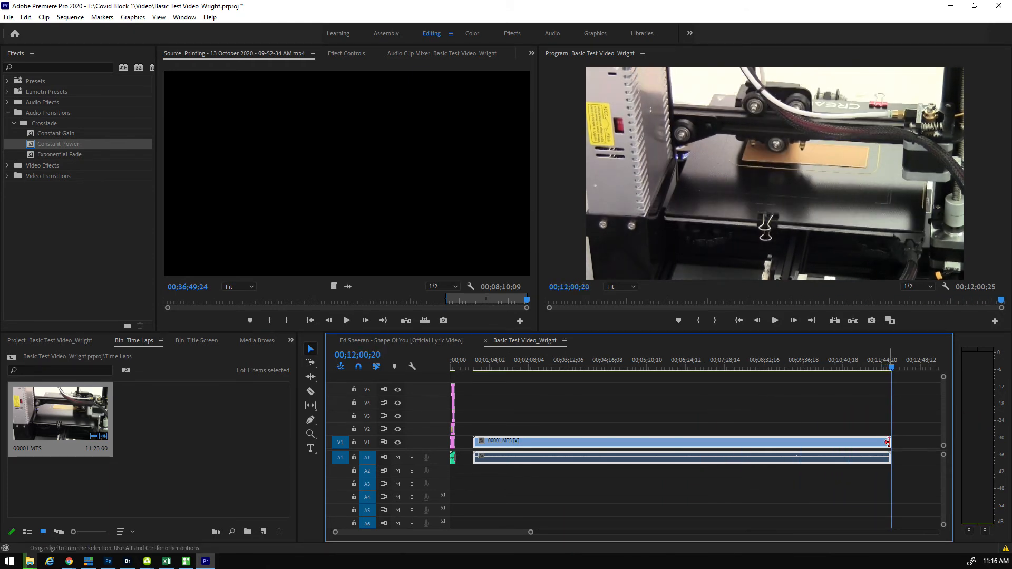
Import 00002.MTS into the Time Laps bin and place it on track V1 directly after 00001.MTS
drag(531, 533, 638, 536)
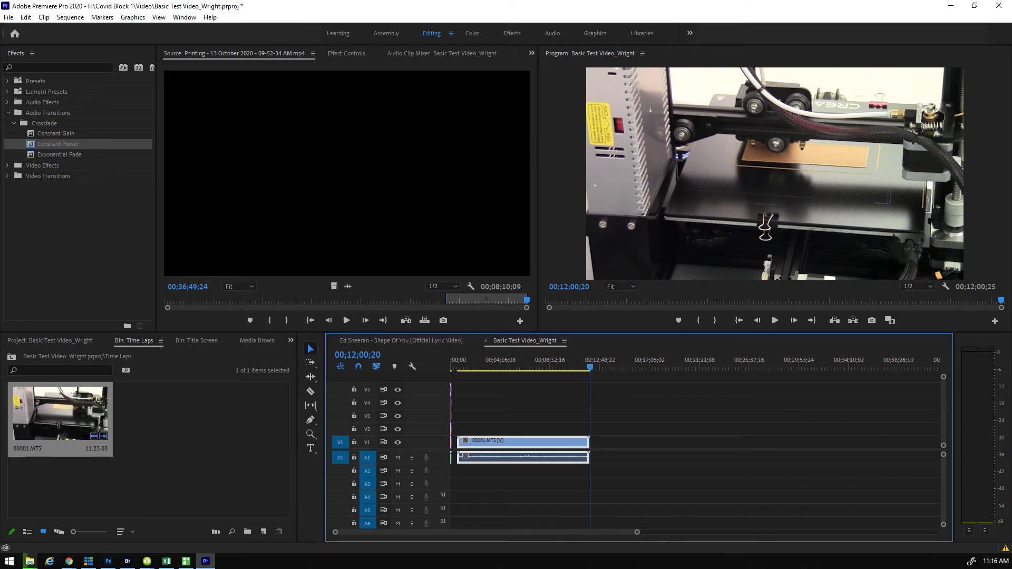
drag(516, 443, 181, 456)
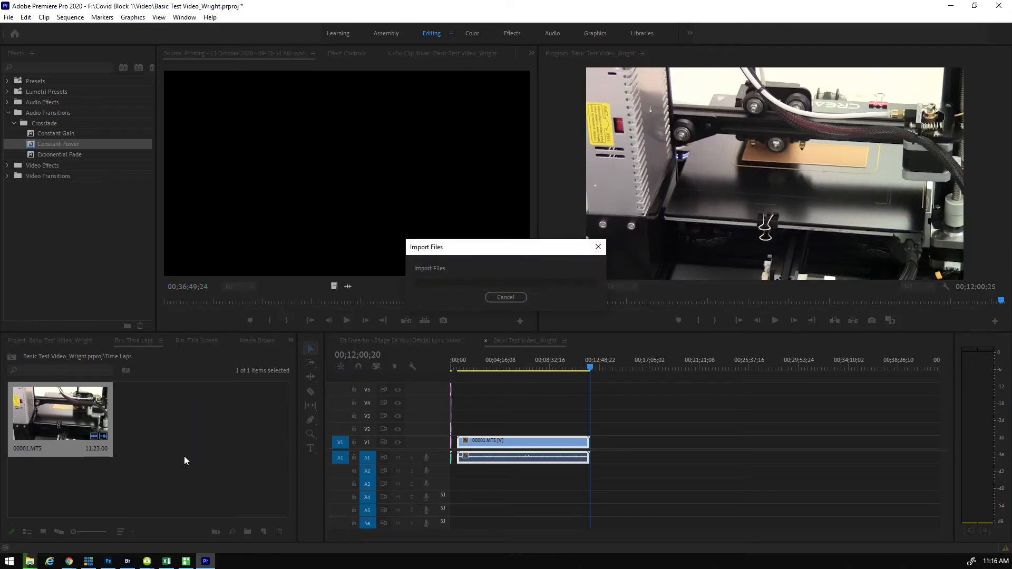
drag(149, 419, 659, 473)
Review the last part of the 00002.MTS clip on the timeline and put the playhead at its end
drag(590, 365, 729, 377)
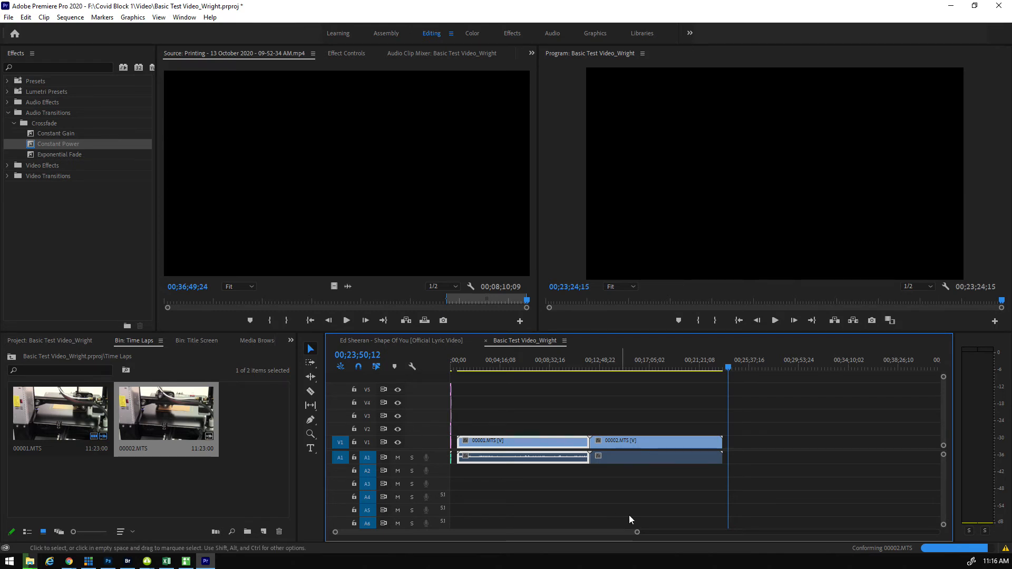
drag(637, 533, 517, 534)
click(593, 359)
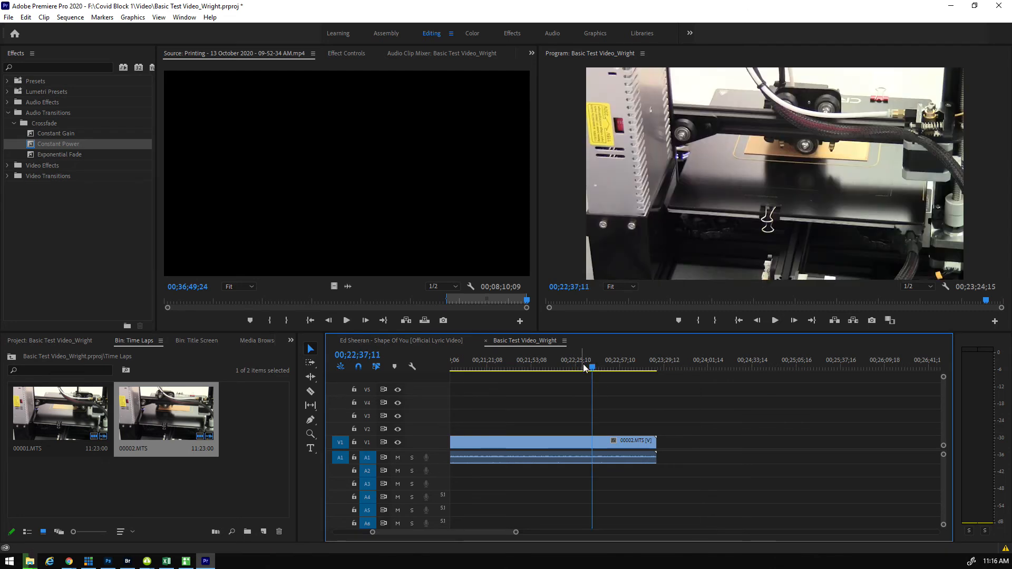
drag(593, 364, 663, 369)
drag(516, 532, 659, 532)
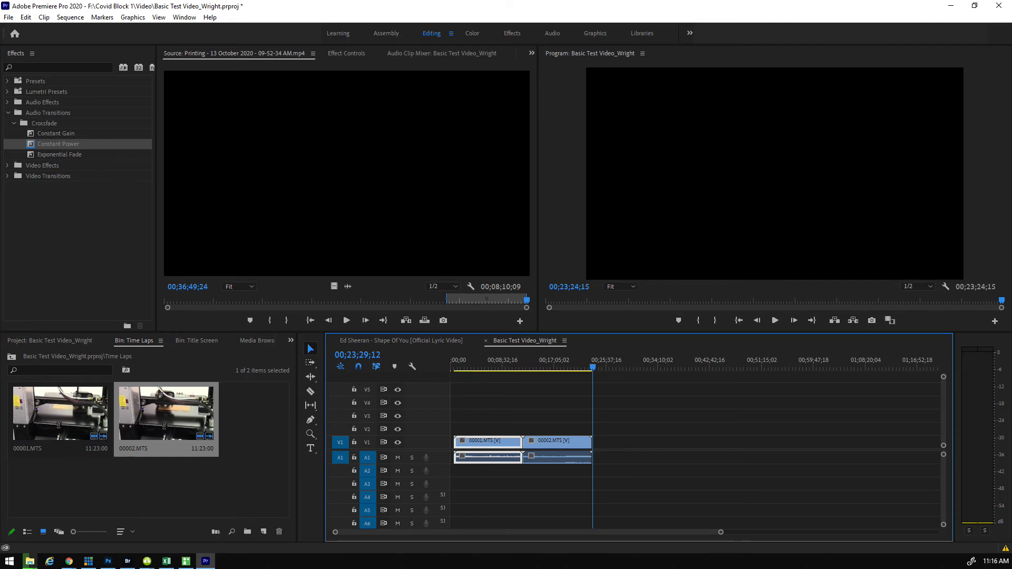
Import 00003.MTS into the Time Laps bin, place it on track V1 directly after 00002.MTS, and scrub to its end
drag(289, 406, 255, 477)
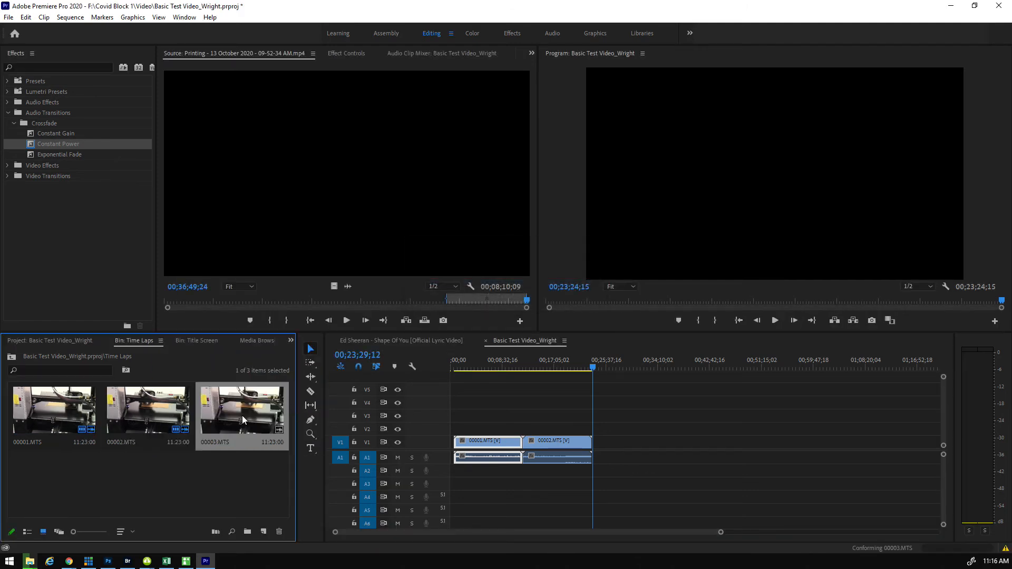
drag(251, 414, 593, 452)
drag(595, 369, 663, 373)
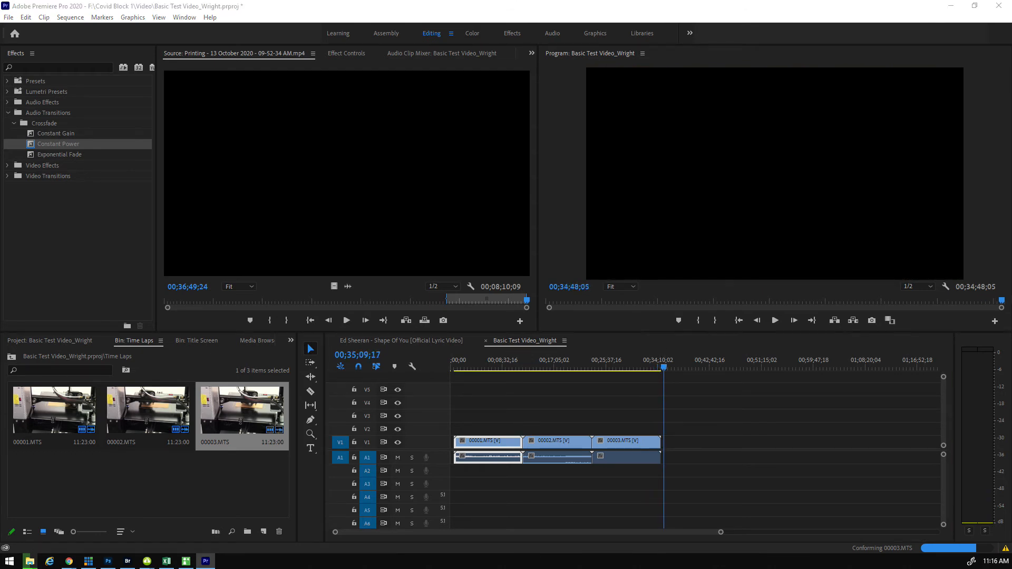
Import 00000.MTS into the Time Laps bin and scrub through it from start to end in the source preview
drag(84, 456, 101, 485)
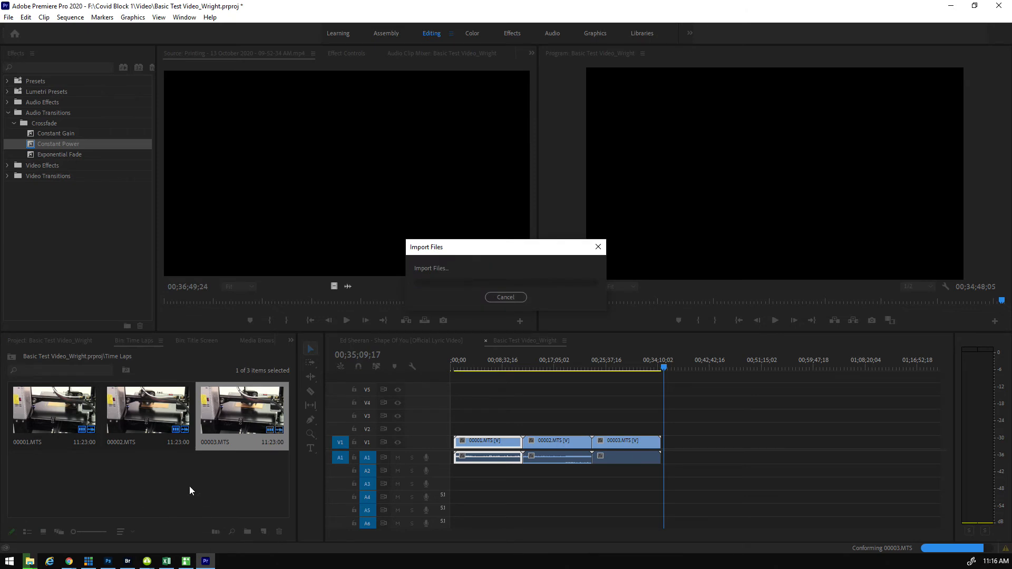
double_click(49, 472)
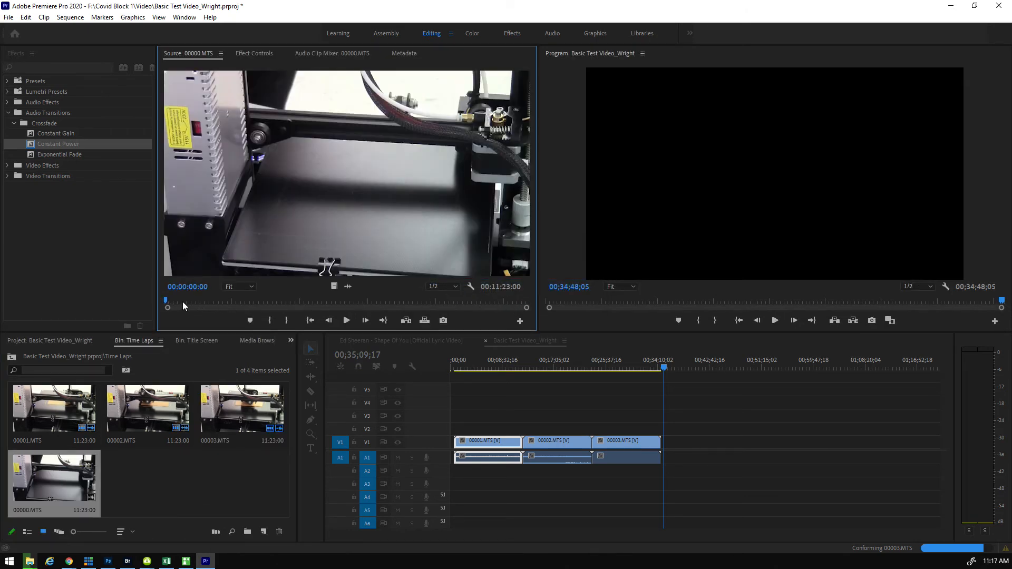
drag(168, 299, 529, 305)
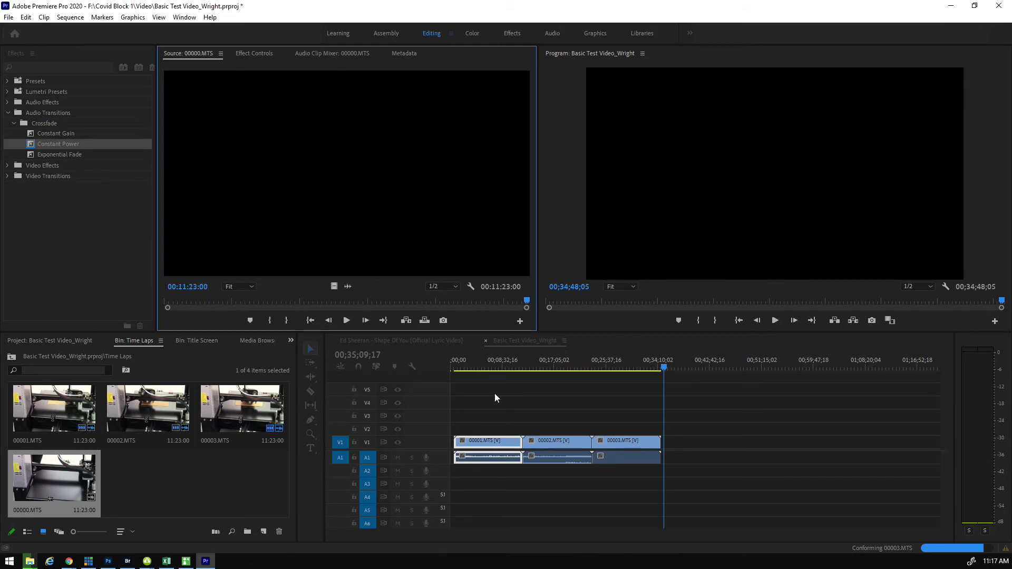
Insert 00000.MTS at the start of track V1, with 00001.MTS, 00002.MTS and 00003.MTS moved directly behind it
drag(487, 414, 646, 482)
drag(561, 451, 816, 451)
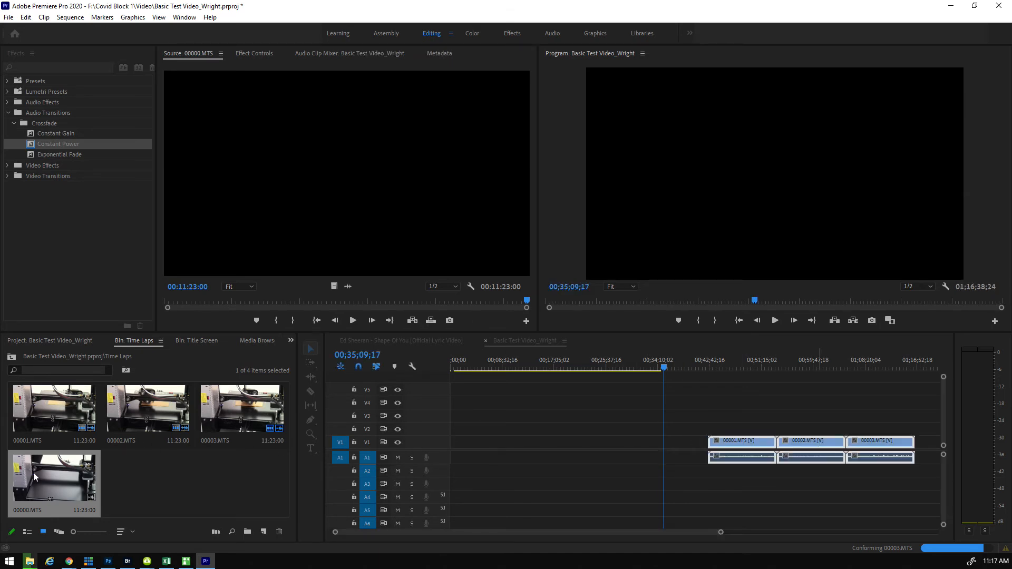
drag(37, 473, 454, 450)
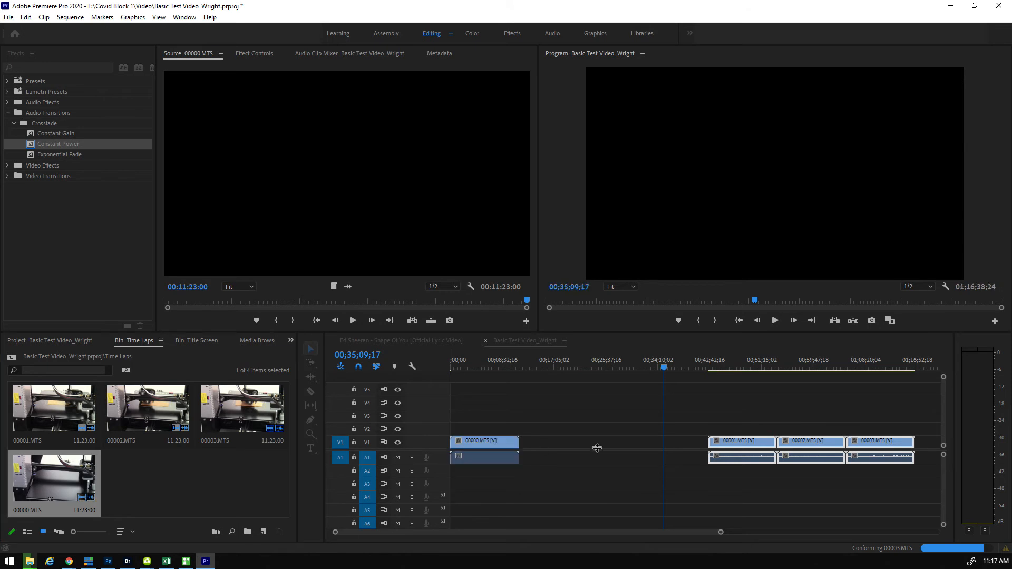
drag(720, 420, 835, 467)
drag(756, 444, 571, 448)
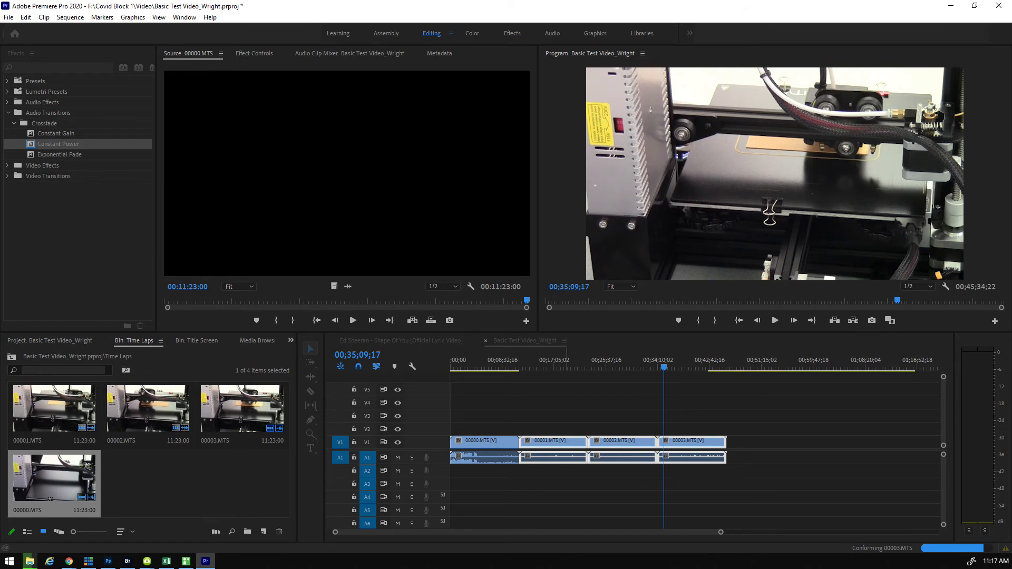
Import 00004.MTS, 00005.MTS and 00006.MTS, append them in order after 00003.MTS on track V1, and scrub into 00006.MTS
drag(149, 449, 735, 443)
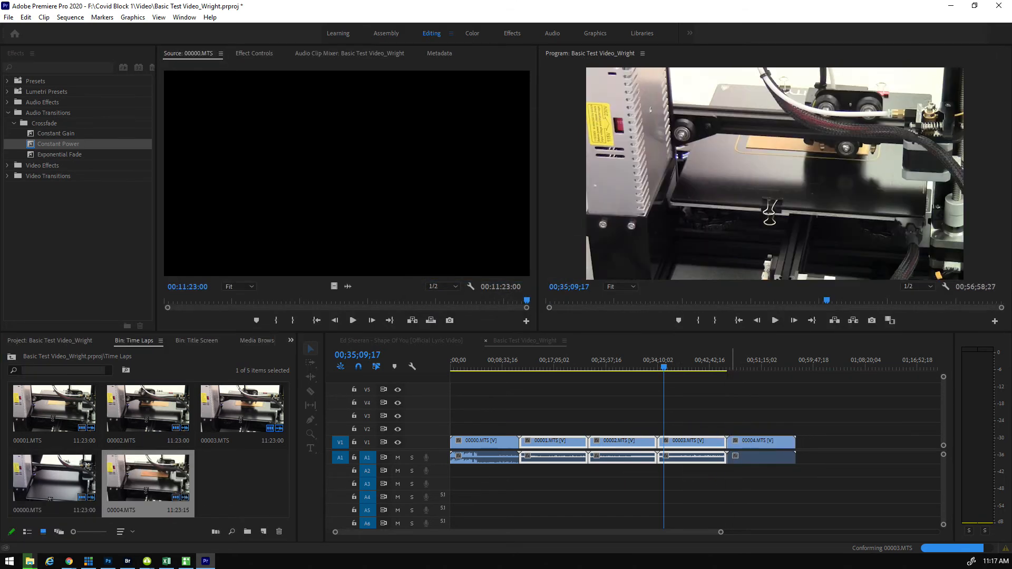
drag(158, 480, 797, 453)
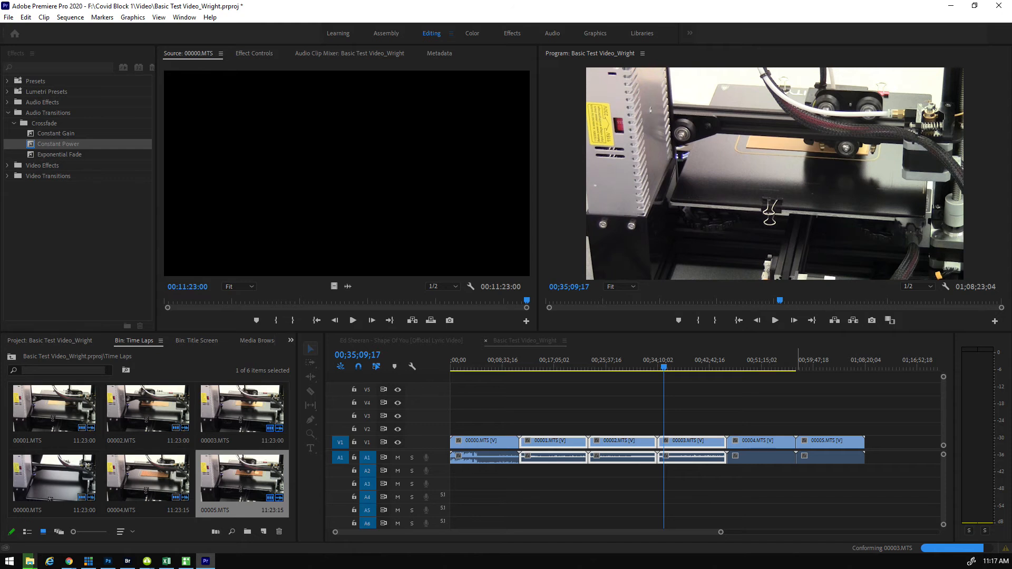
drag(96, 416, 172, 449)
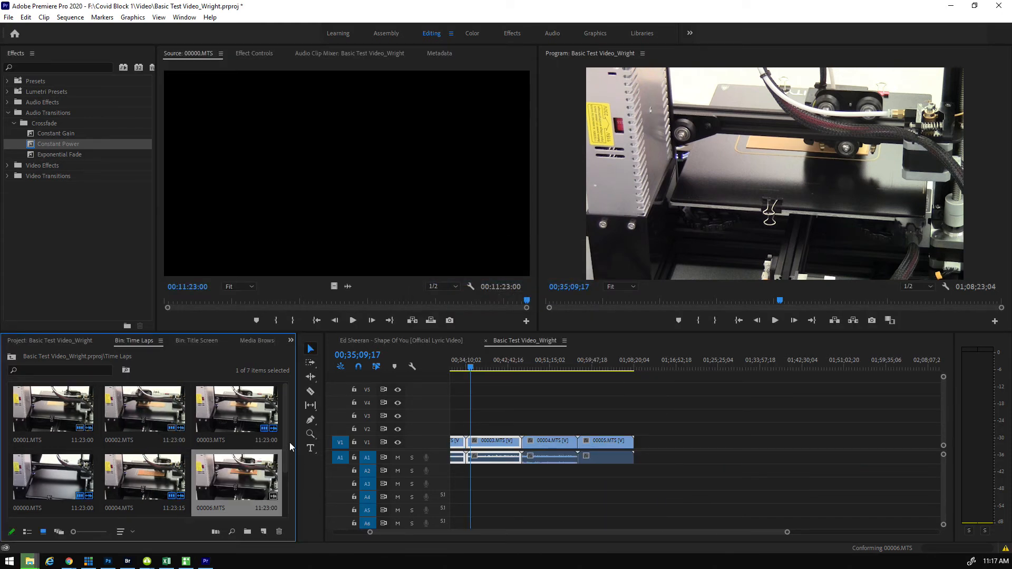
scroll(129, 477, down, 2)
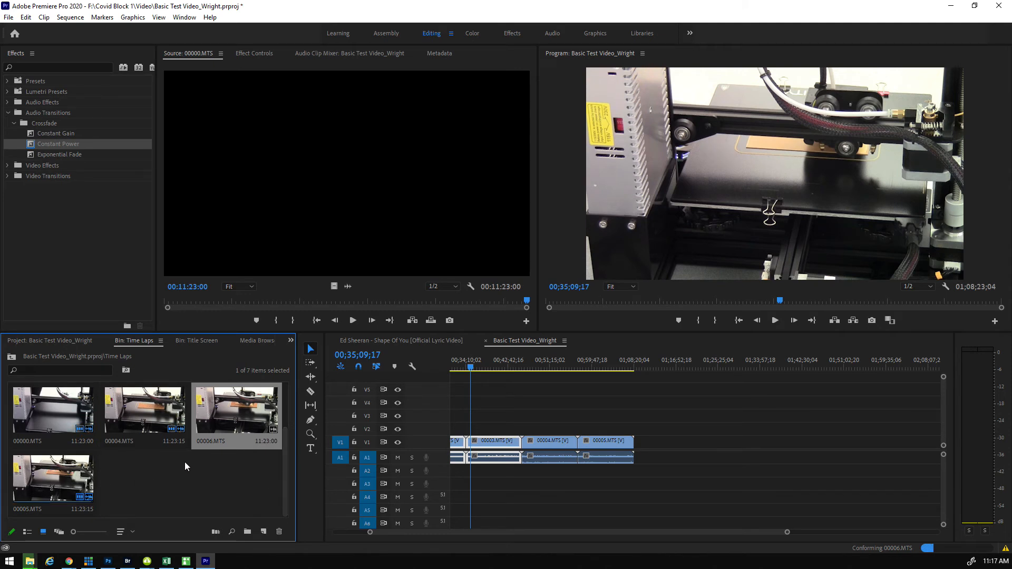
drag(219, 413, 635, 448)
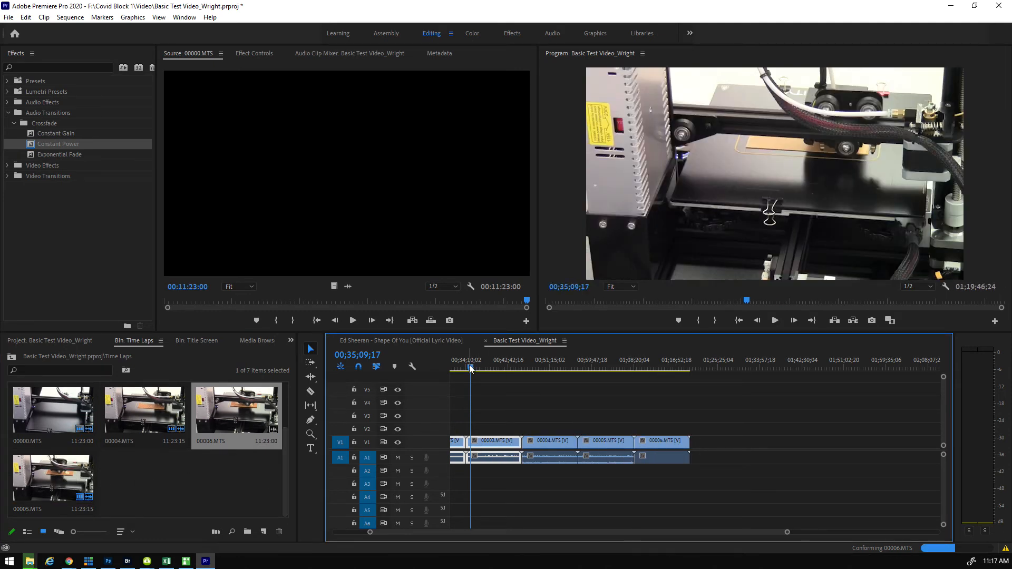
drag(471, 368, 676, 385)
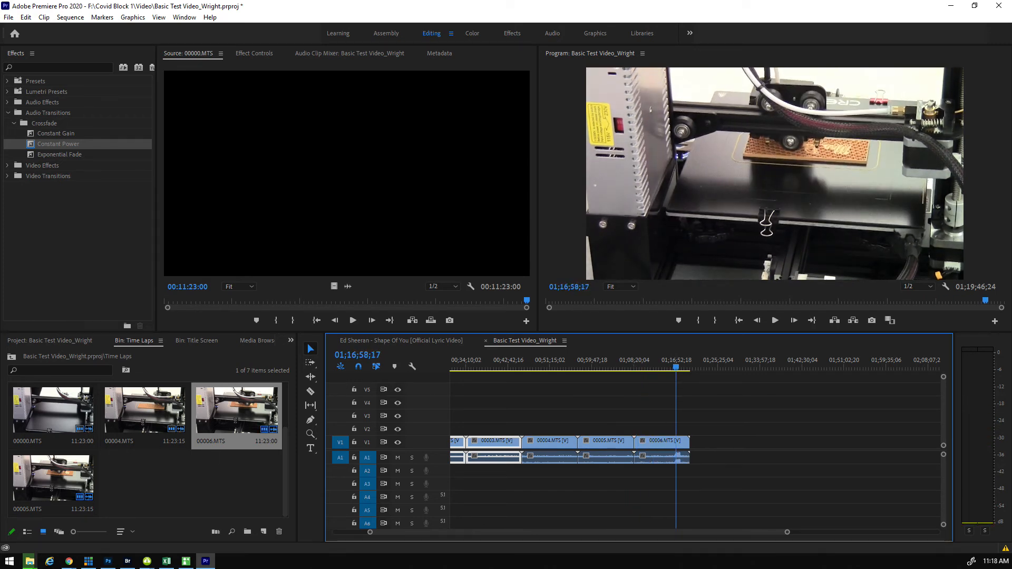
Add 00007.MTS and 00008.MTS in order after 00006.MTS on track V1, scrubbing through each one
drag(237, 412, 688, 451)
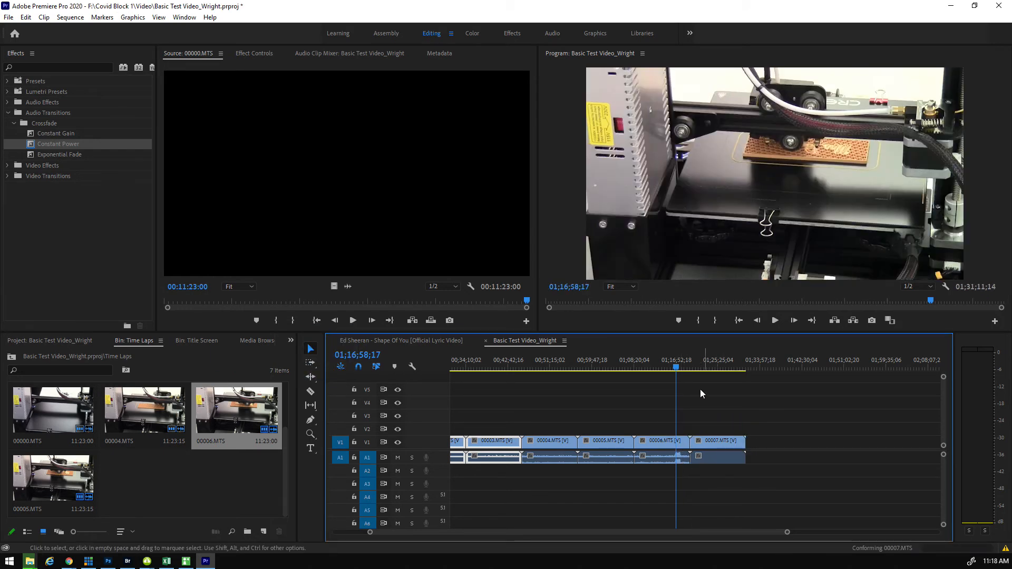
drag(676, 369, 739, 373)
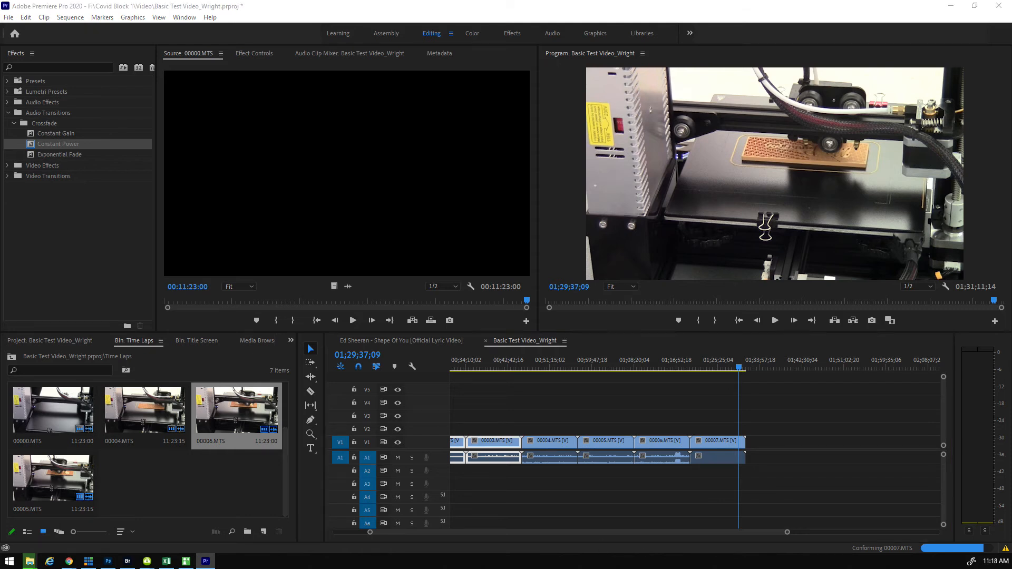
drag(237, 411, 769, 444)
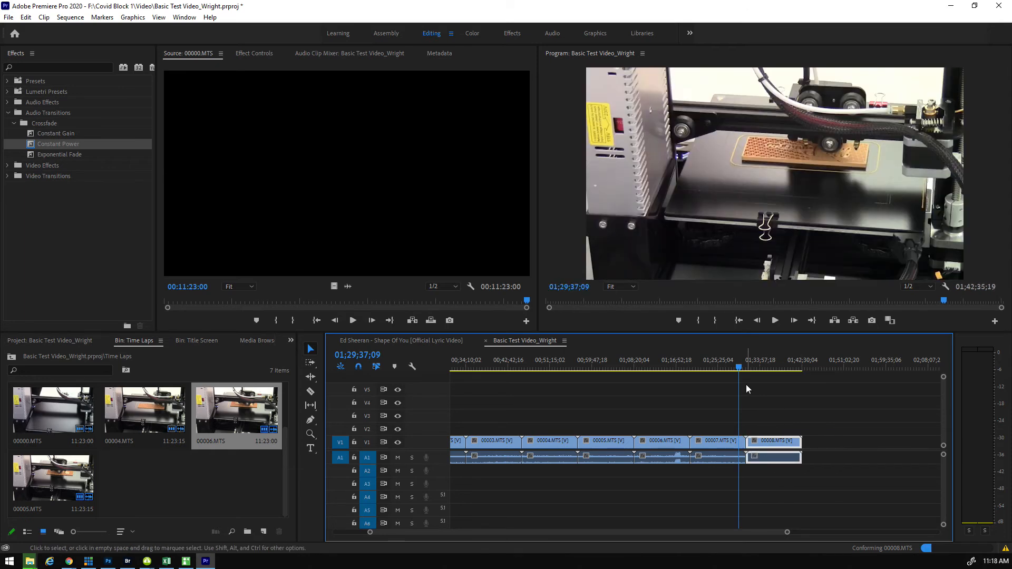
click(755, 366)
drag(755, 369, 785, 373)
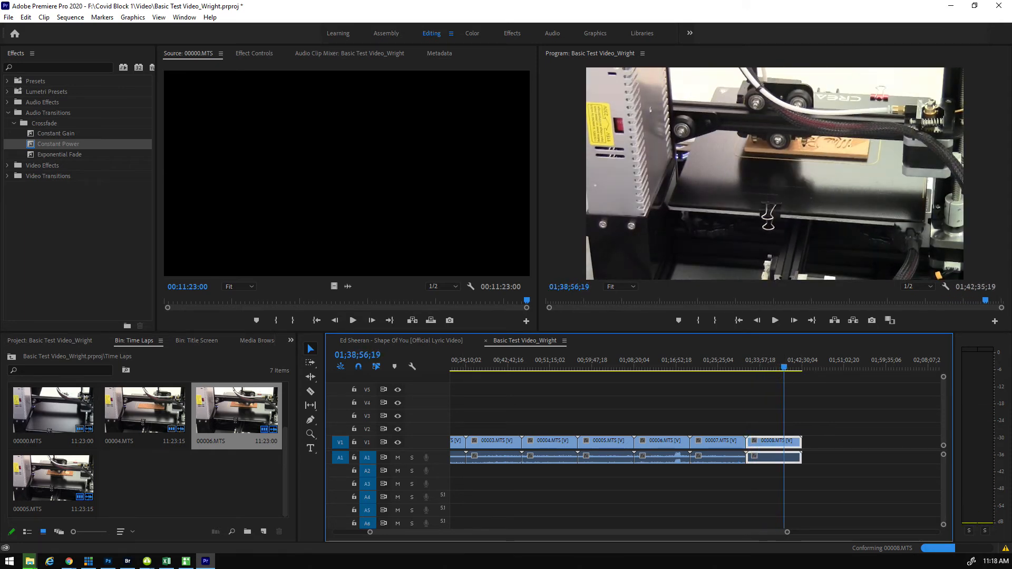
Import 00009.MTS into the Time Laps bin, place it on track V1 directly after 00008.MTS, and check the bin's clips
drag(237, 416, 856, 436)
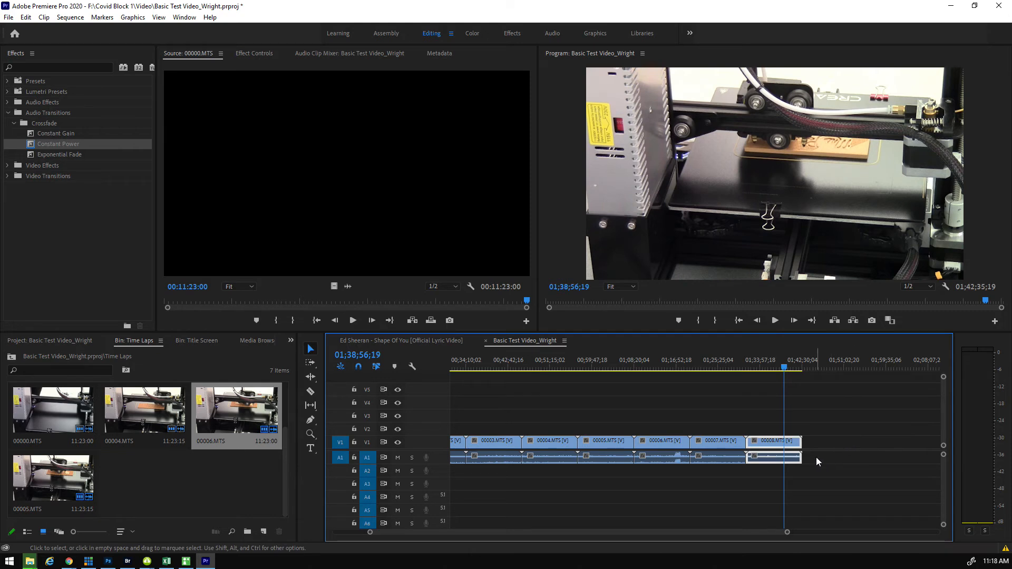
drag(1, 443, 164, 486)
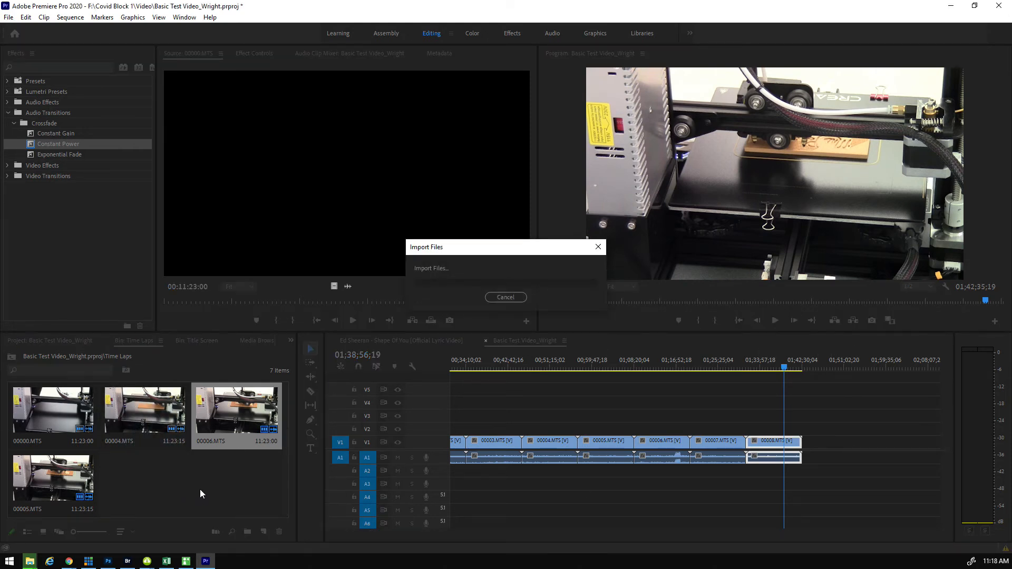
drag(136, 477, 794, 458)
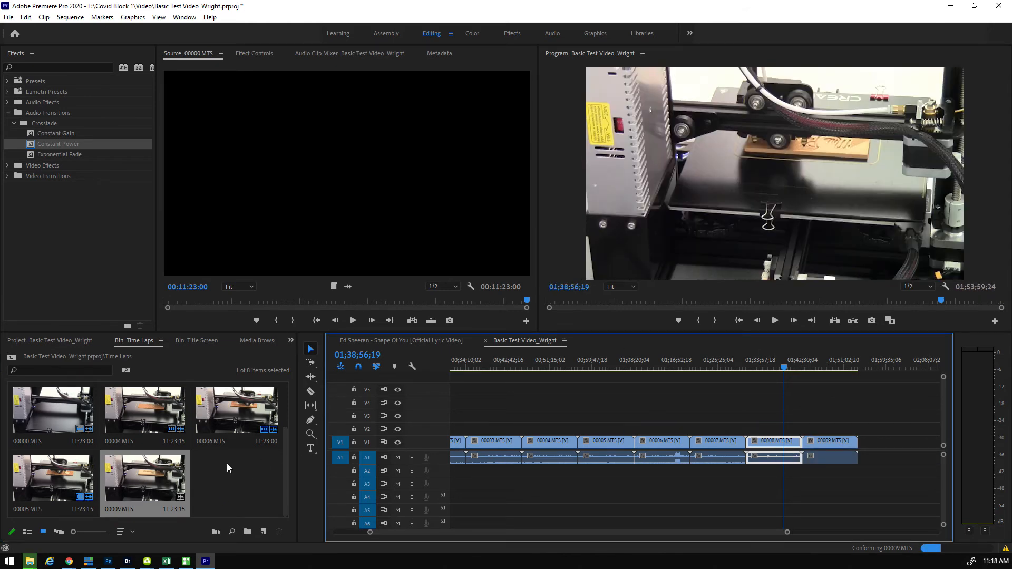
scroll(129, 458, up, 2)
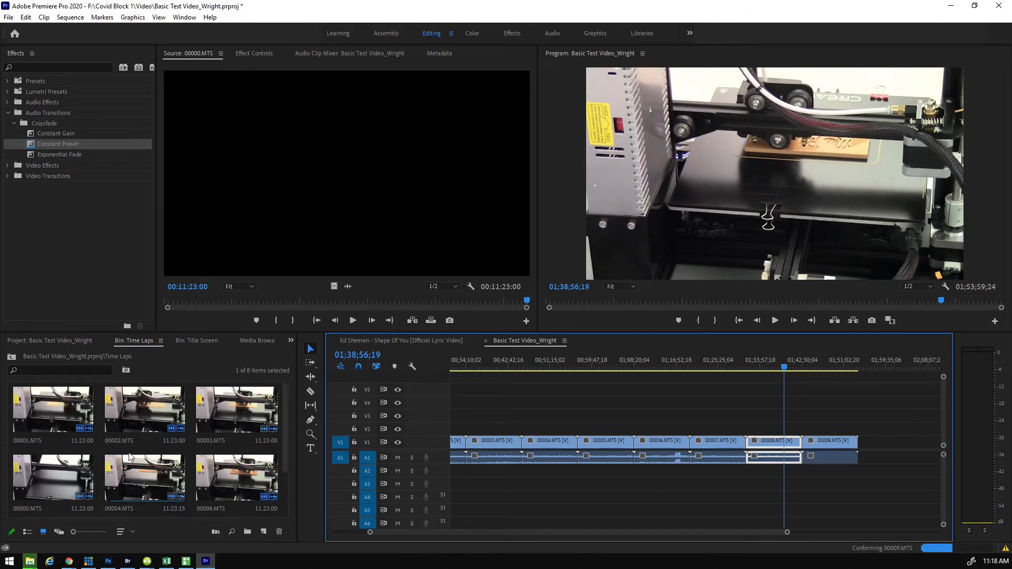
scroll(131, 454, down, 2)
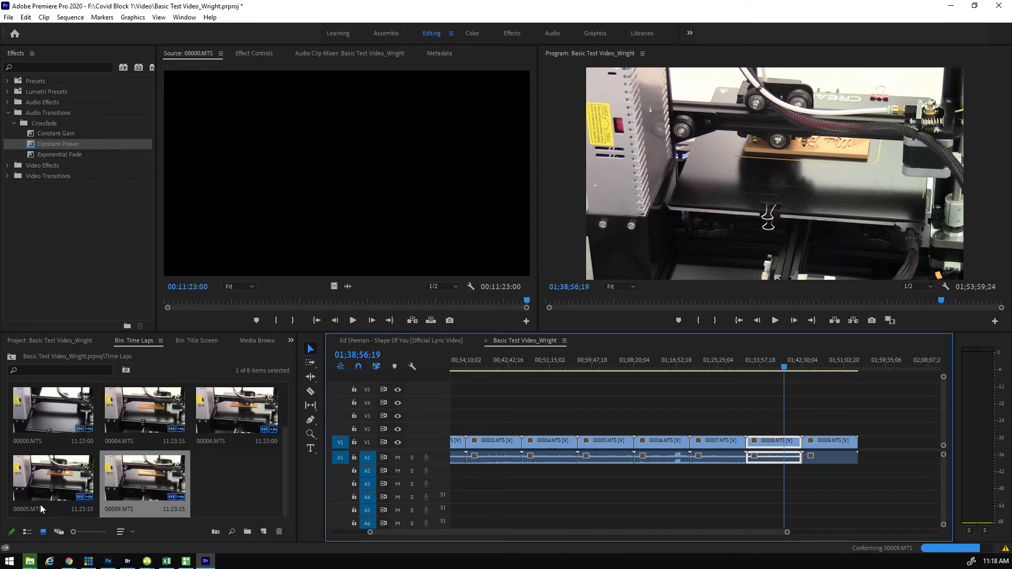
Import 00010.MTS and 00011.MTS into the Time Laps bin and append them in order after 00009.MTS on track V1
drag(106, 416, 215, 479)
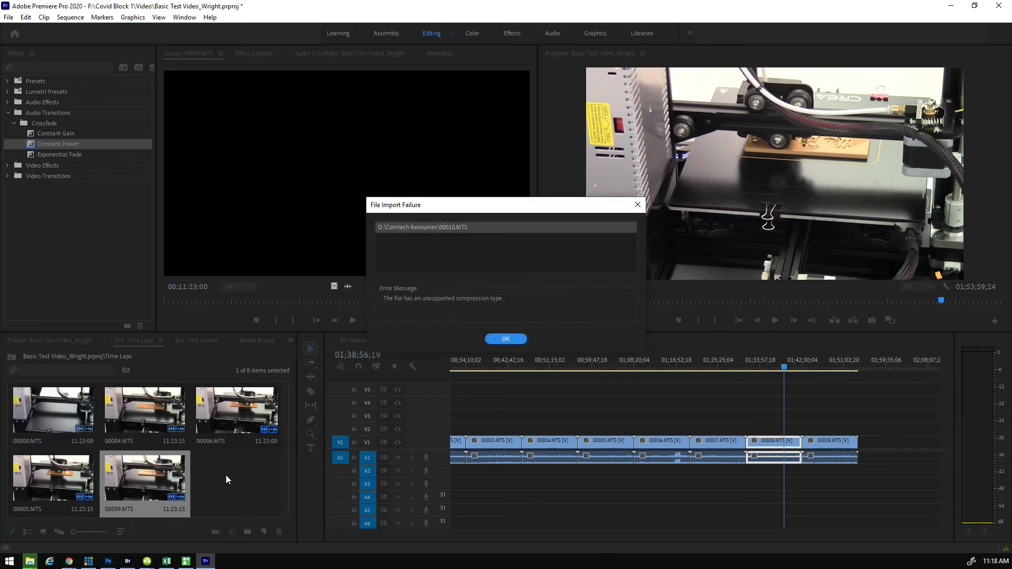
click(507, 338)
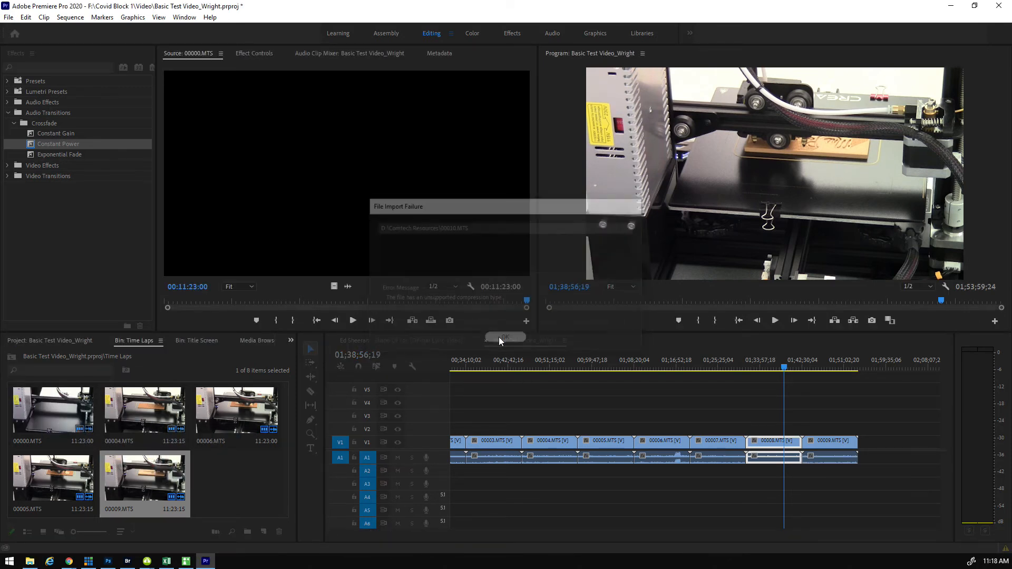
key(alt+Tab)
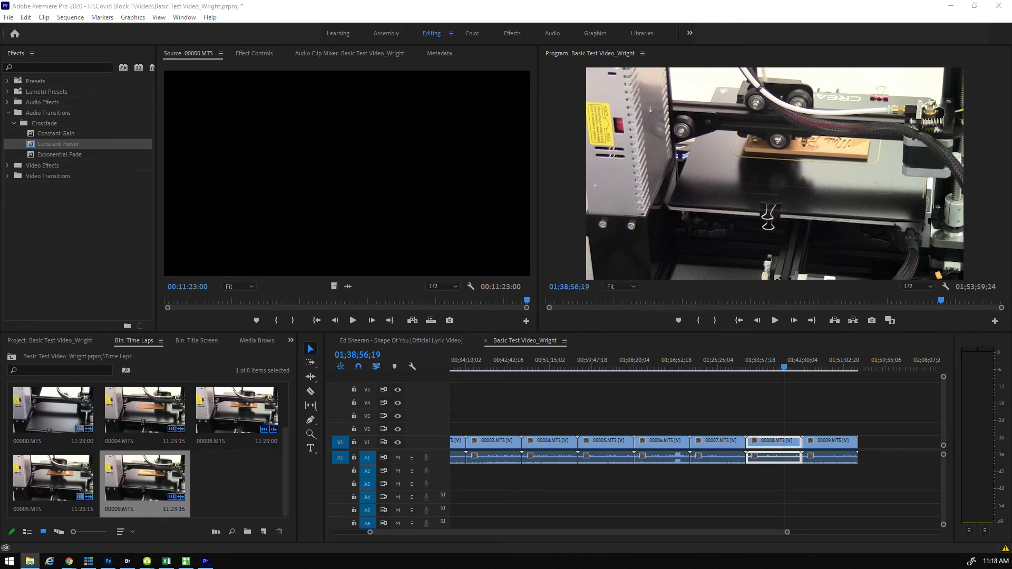
drag(8, 369, 214, 475)
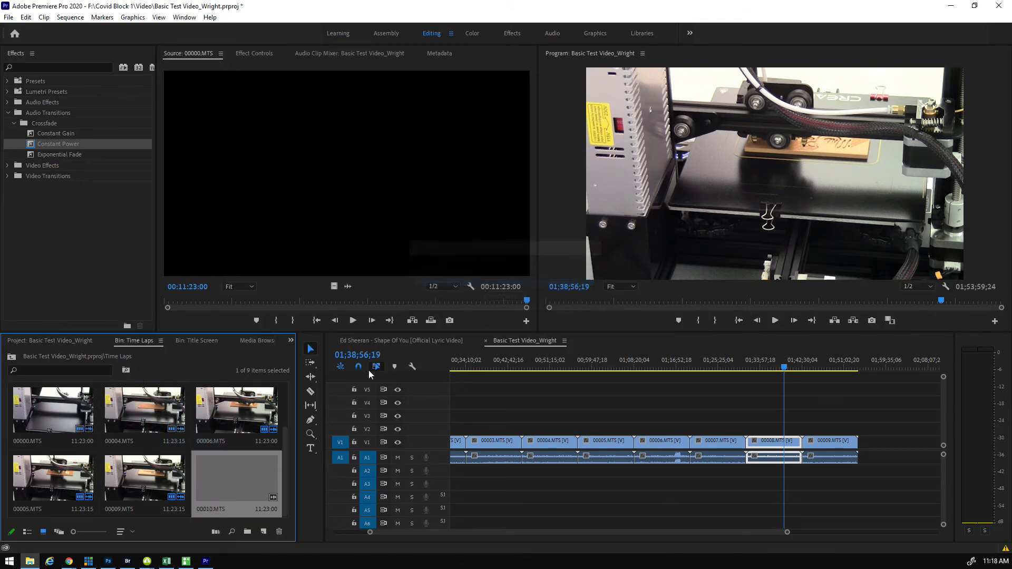
drag(234, 467, 885, 445)
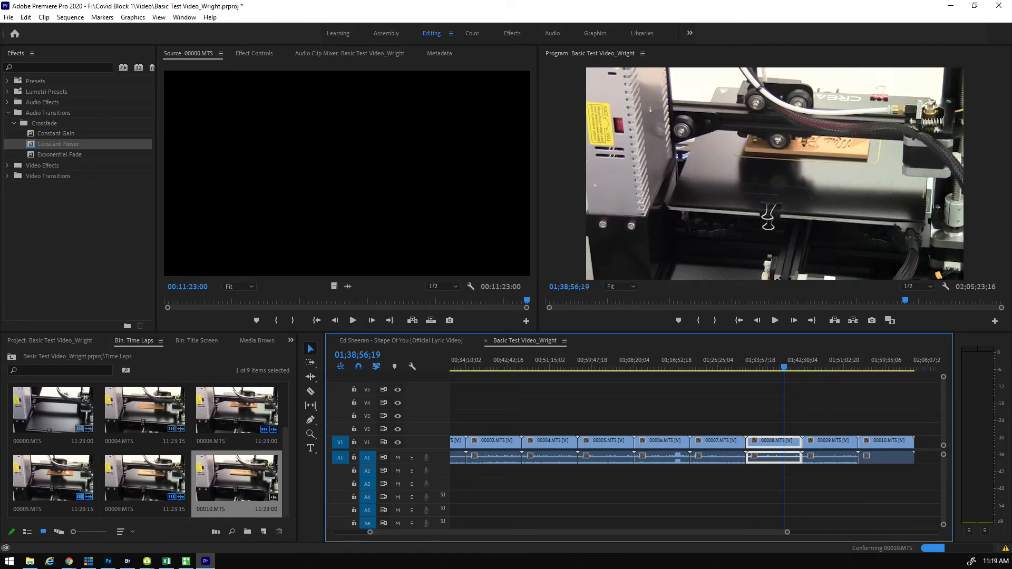
drag(1, 470, 225, 485)
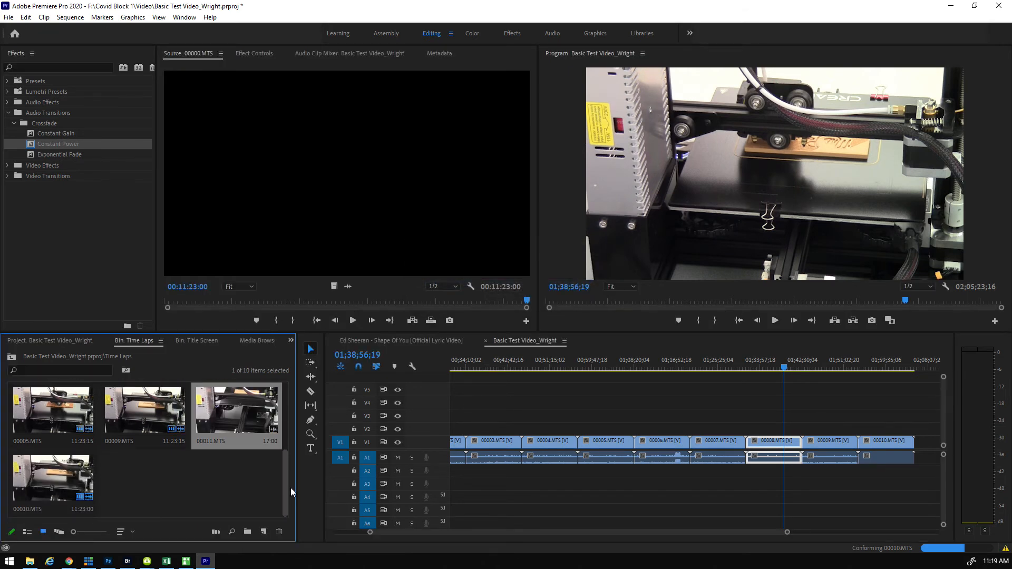
drag(232, 417, 901, 459)
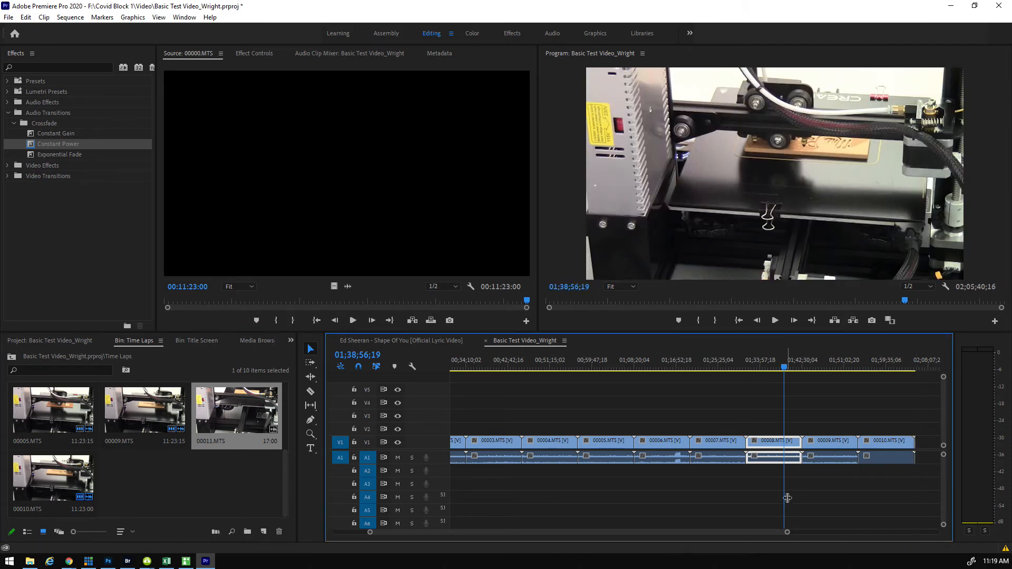
Move all the time-lapse clips together about 7 minutes 45 seconds later on the timeline, leaving a gap at the start
drag(788, 532, 752, 530)
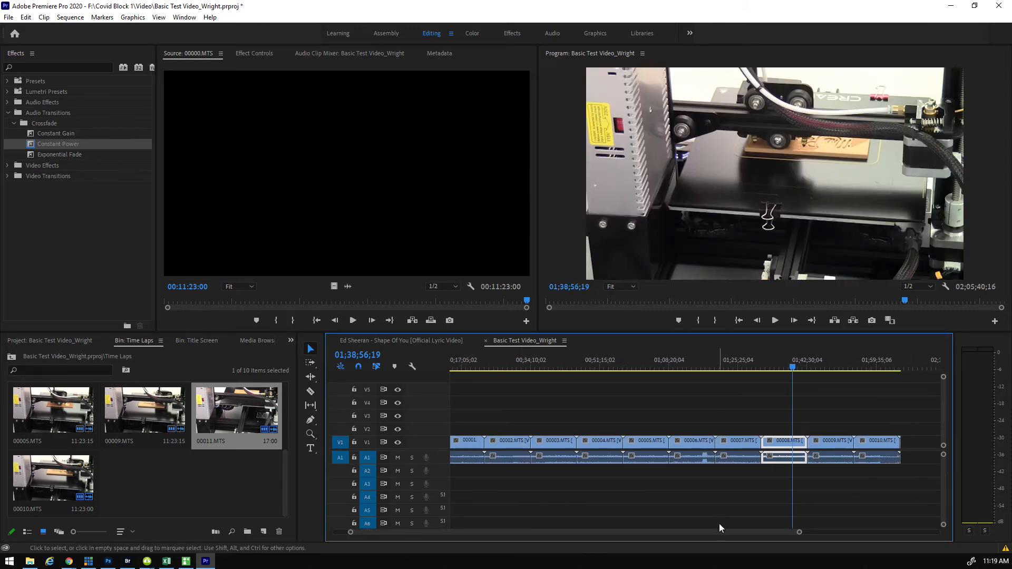
drag(444, 534, 429, 534)
drag(466, 422, 923, 499)
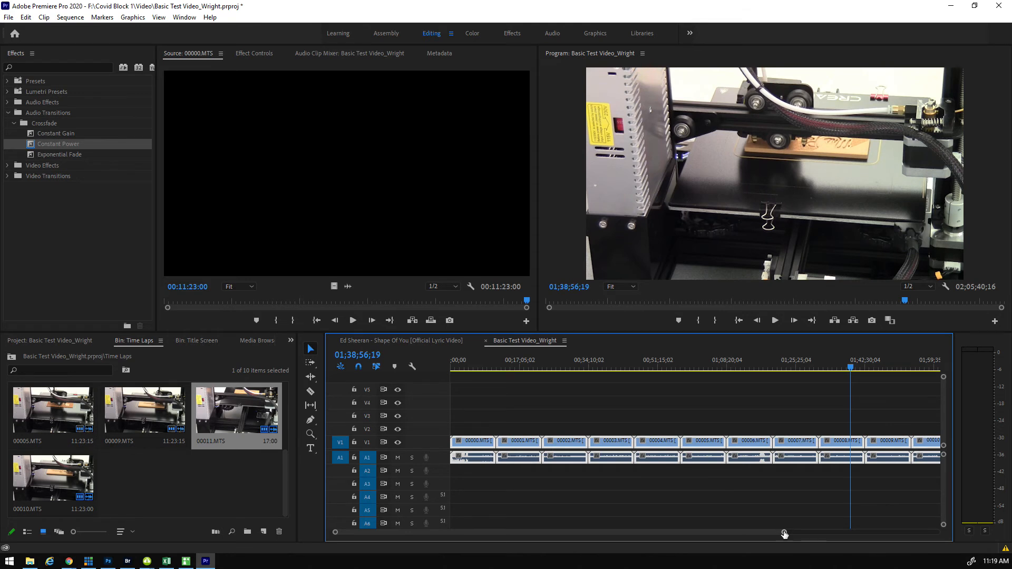
drag(785, 534, 813, 533)
drag(900, 415, 467, 501)
drag(478, 460, 514, 447)
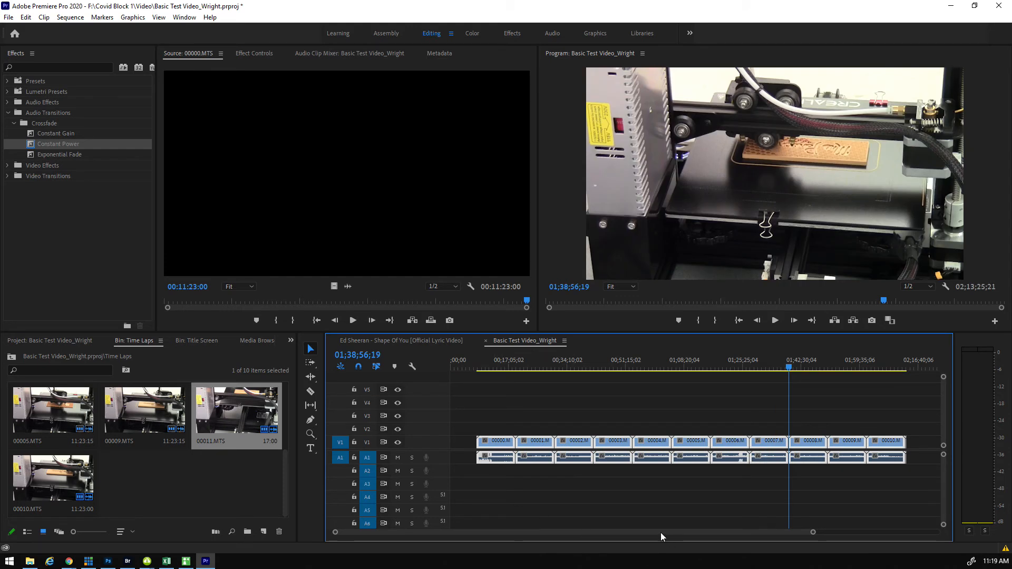
Try speeding up all the time-lapse clips without ripple editing, and undo the speed change
drag(456, 368, 445, 369)
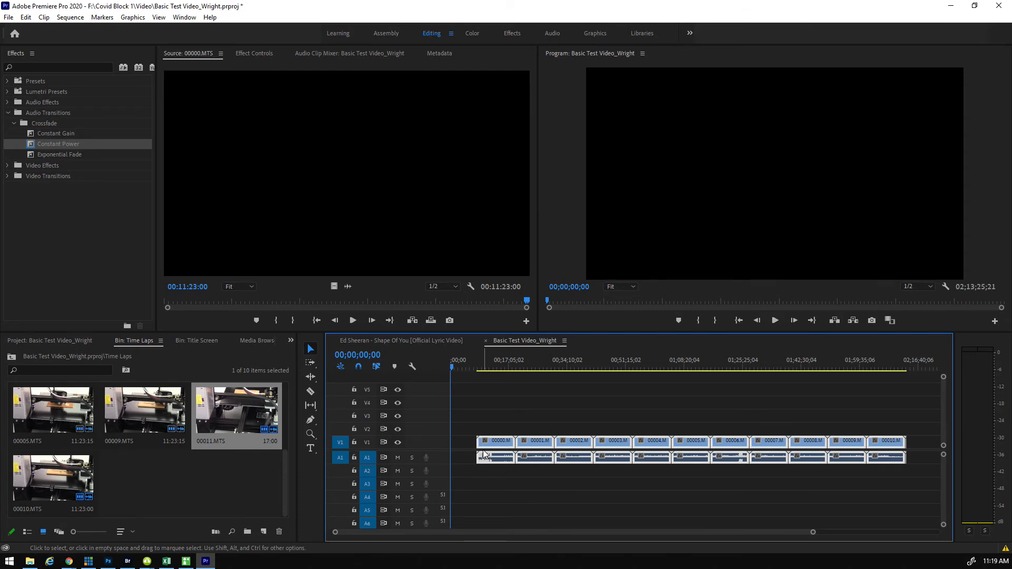
drag(471, 413, 895, 450)
right_click(895, 450)
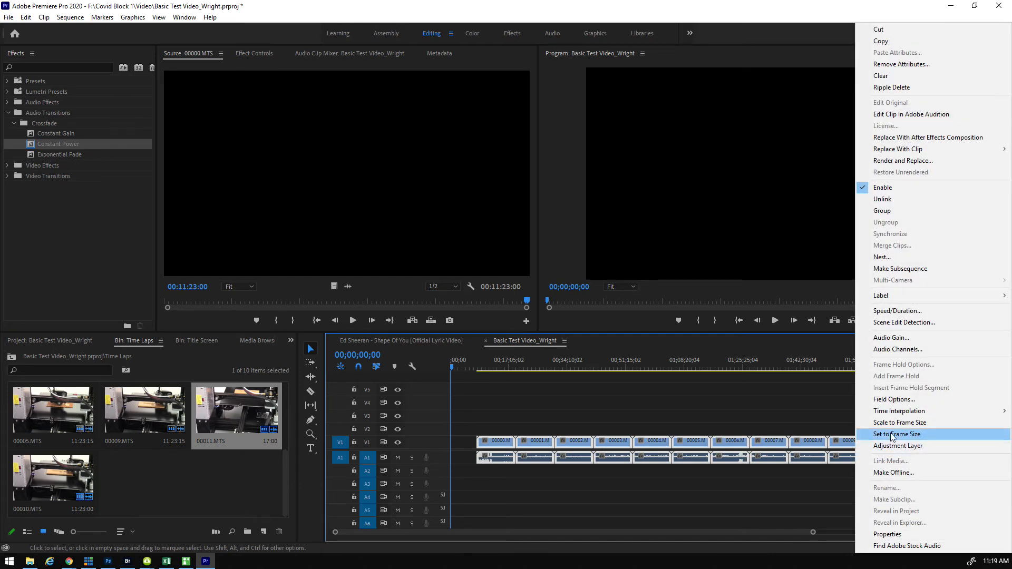
click(878, 312)
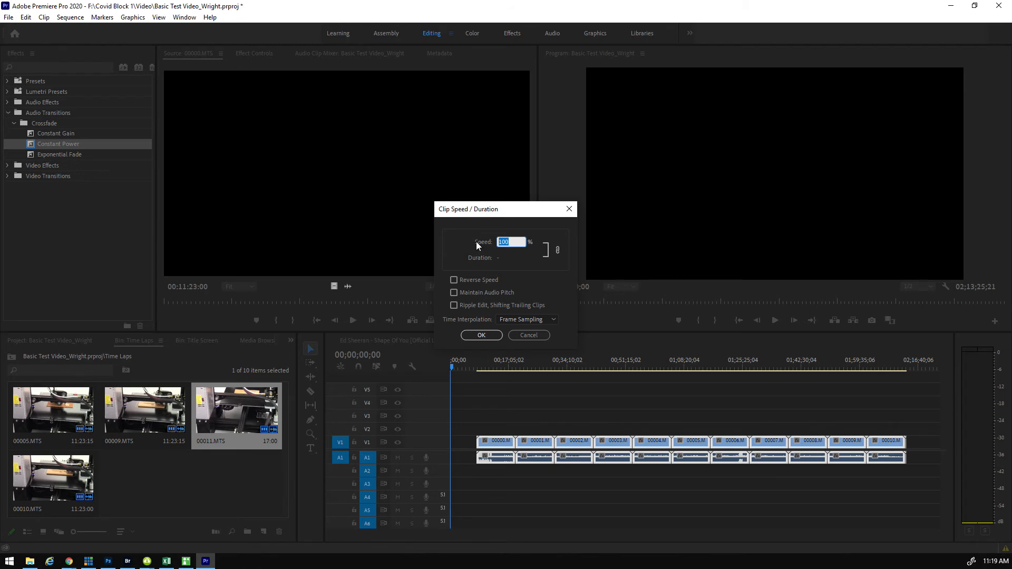
text(100)
click(486, 336)
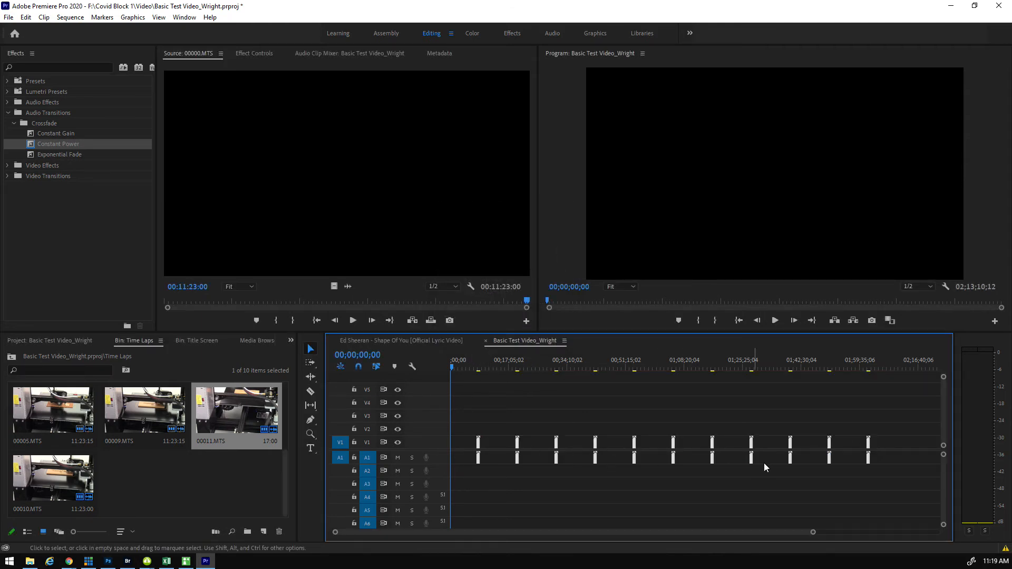
key(ctrl+z)
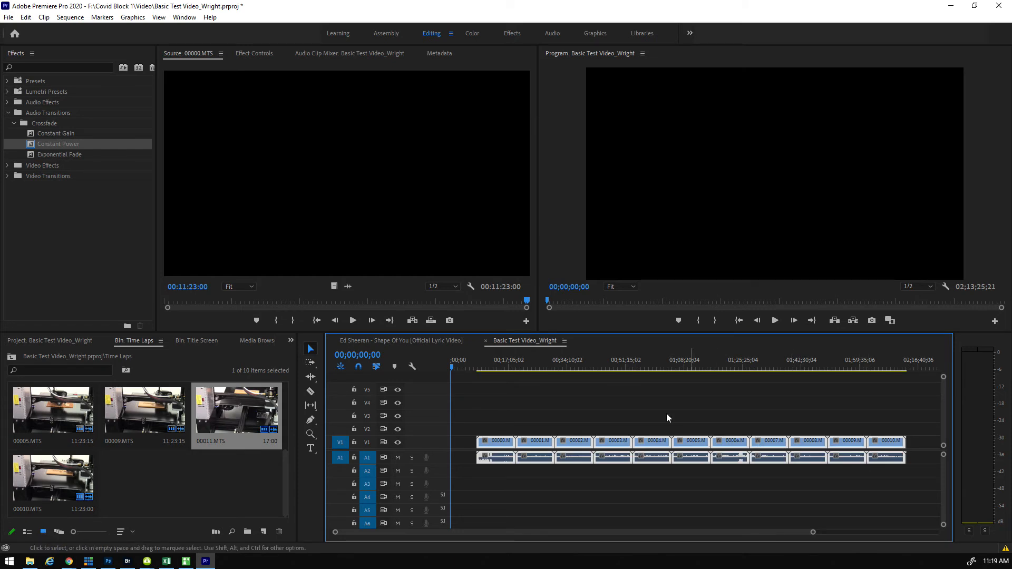
Set all the time-lapse clips' speed to 2000% with ripple edit shifting the trailing clips
drag(471, 413, 896, 481)
right_click(622, 444)
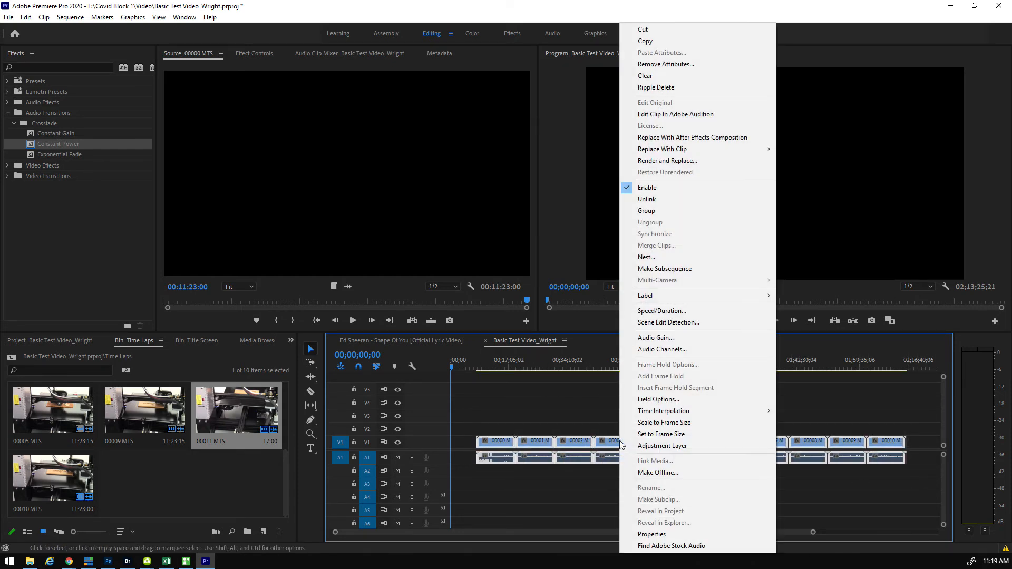
click(668, 311)
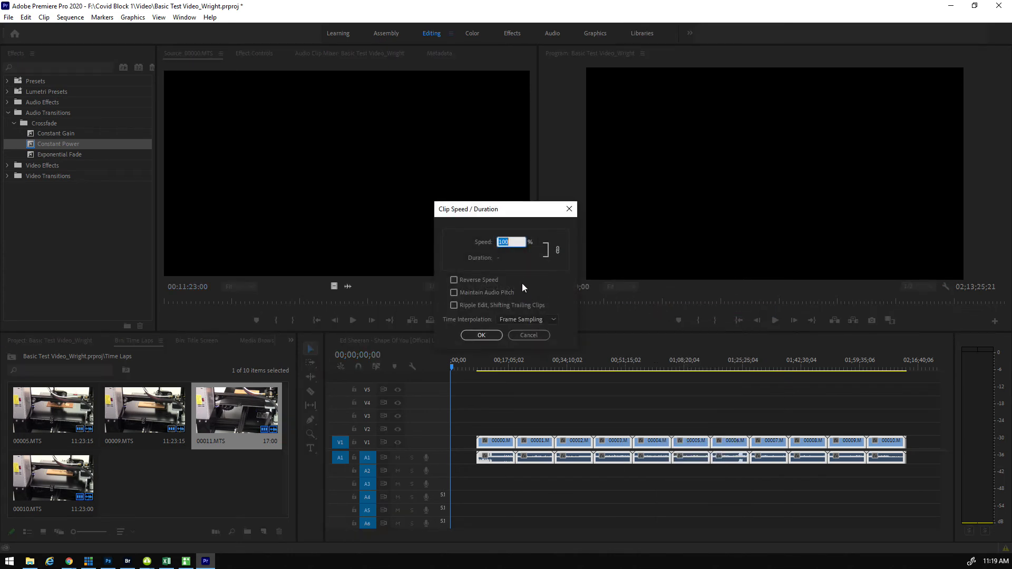
click(454, 305)
click(502, 241)
text(2000)
click(481, 336)
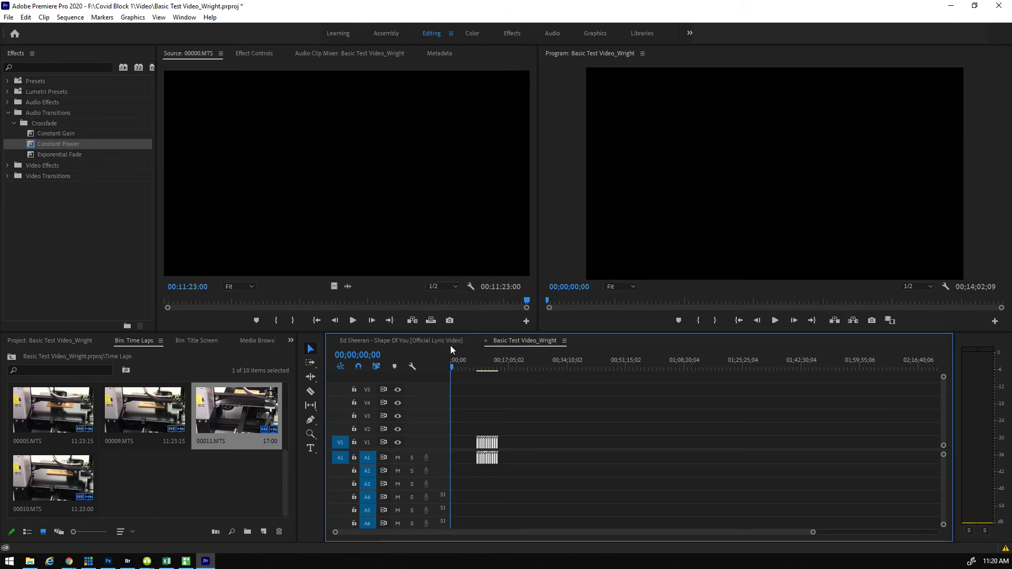
Move the sped-up time-lapse clips together about 7 minutes 15 seconds earlier, close behind the title graphics
click(475, 363)
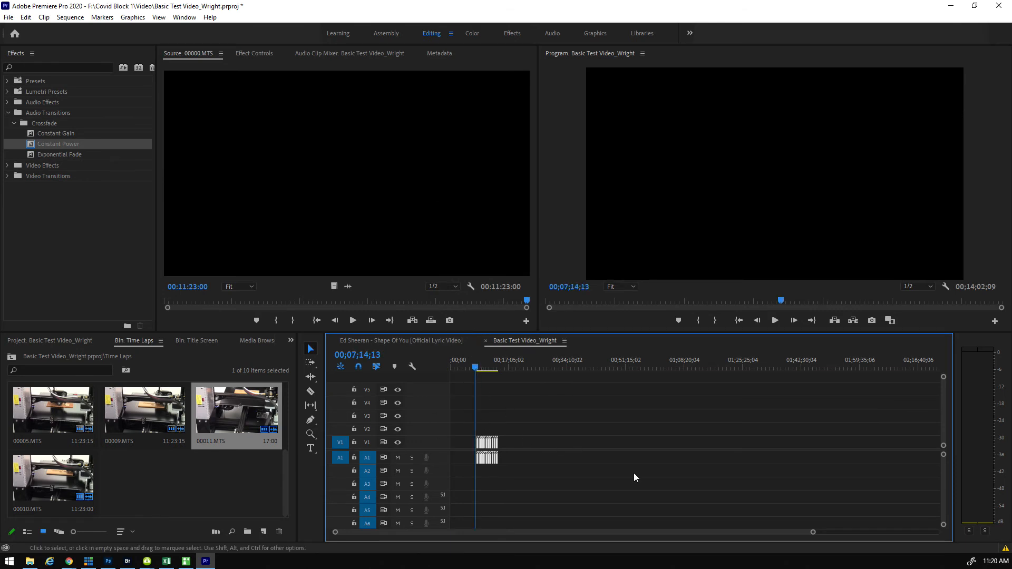
drag(813, 534, 681, 544)
drag(676, 422, 834, 484)
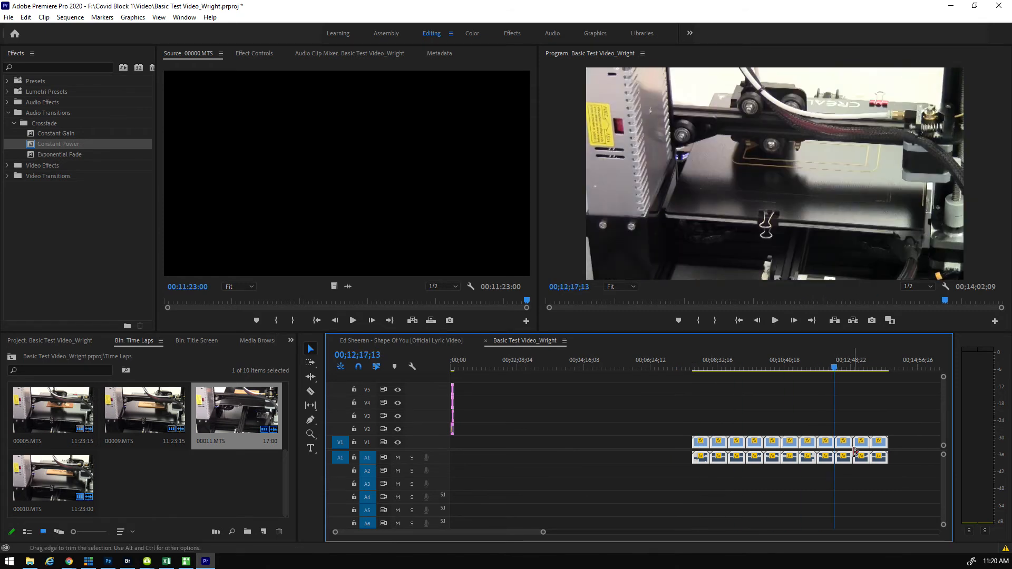
drag(669, 411, 599, 446)
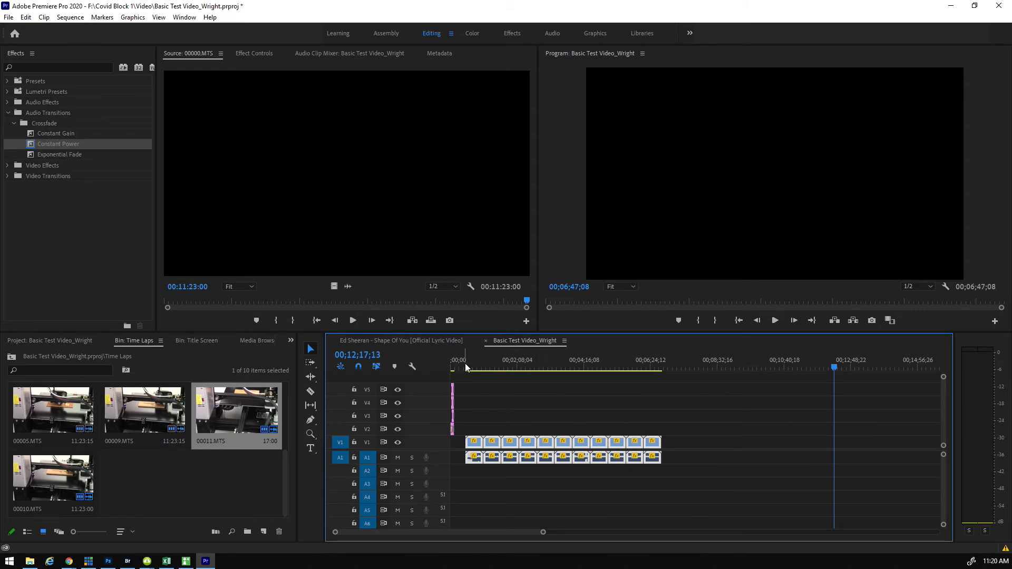
drag(543, 532, 514, 532)
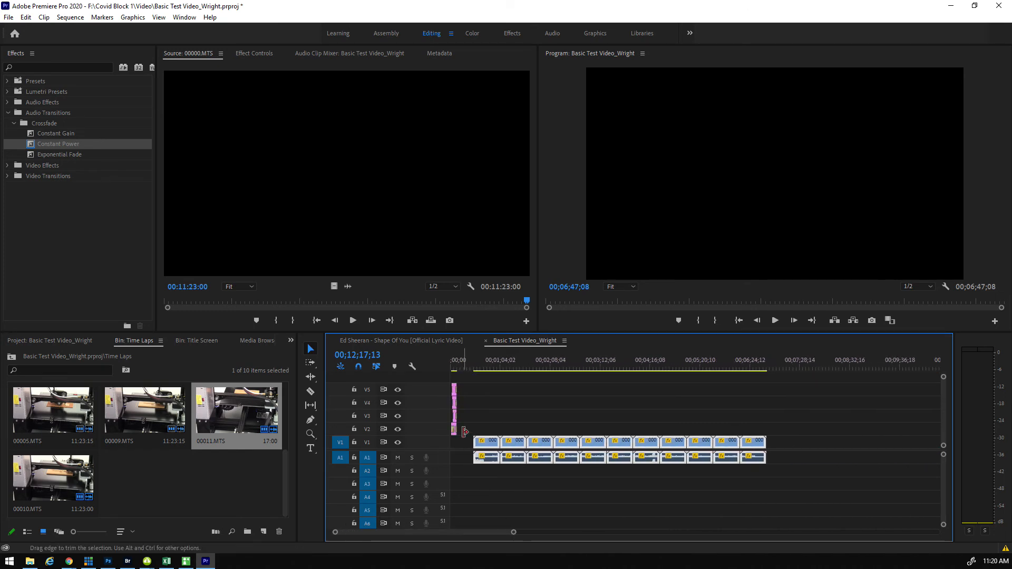
drag(467, 422, 811, 508)
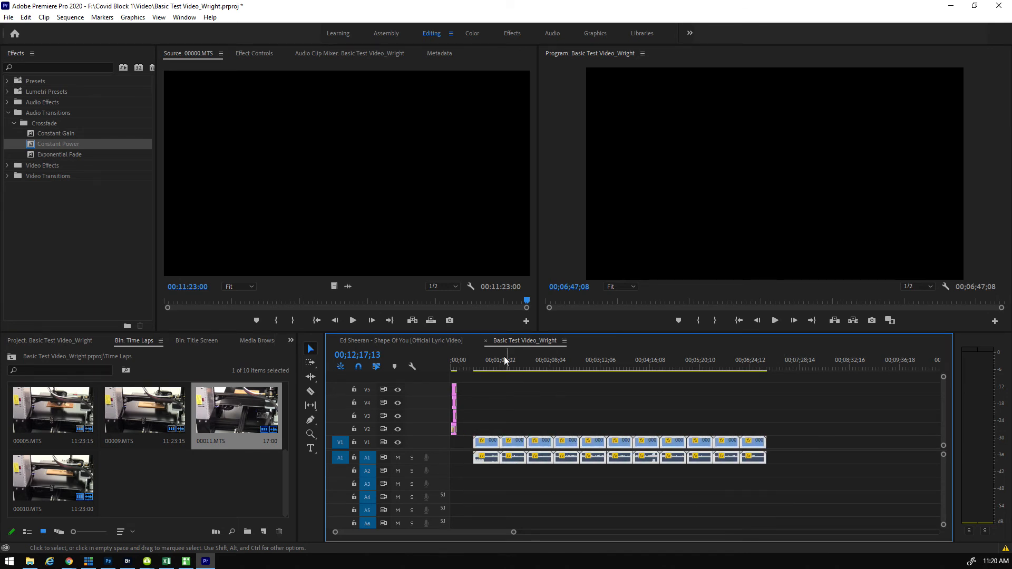
Play the beginning of the first time-lapse clip to check its speed and sound
click(476, 362)
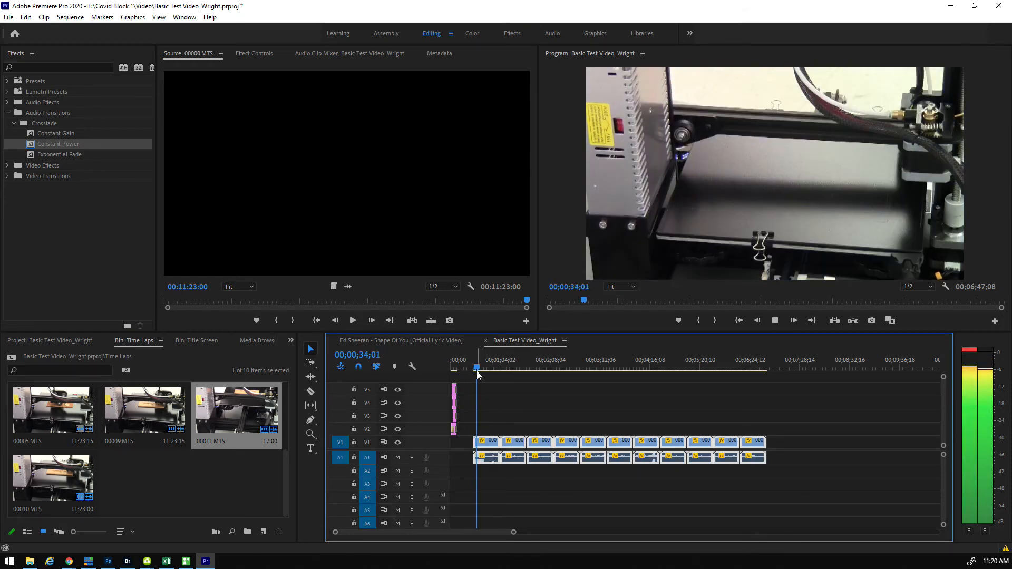
key(space)
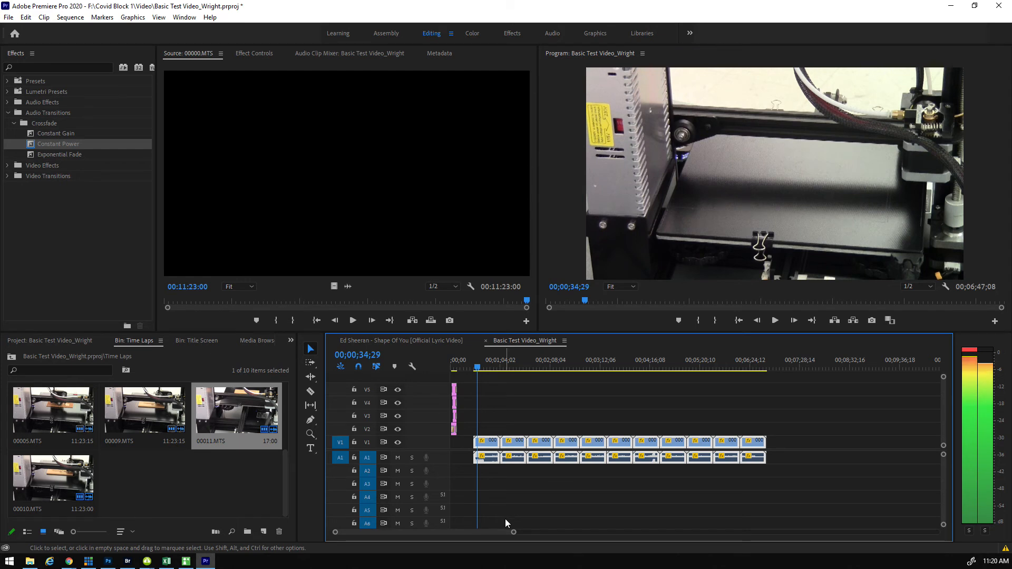
key(space)
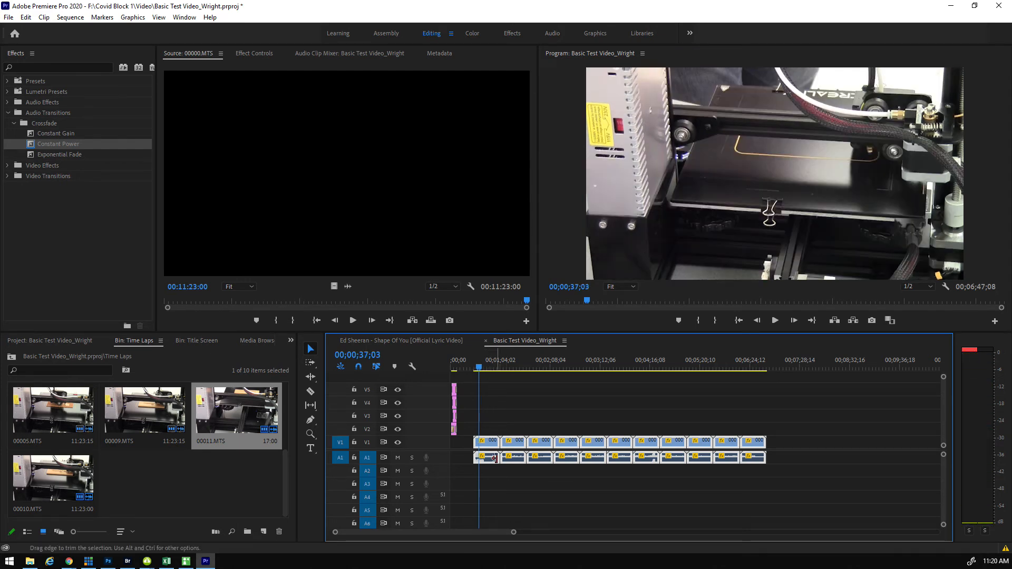
Unlink and delete the time-lapse clips' camera audio, and place the bensound-hey music in its place on track A1
key(ctrl+a)
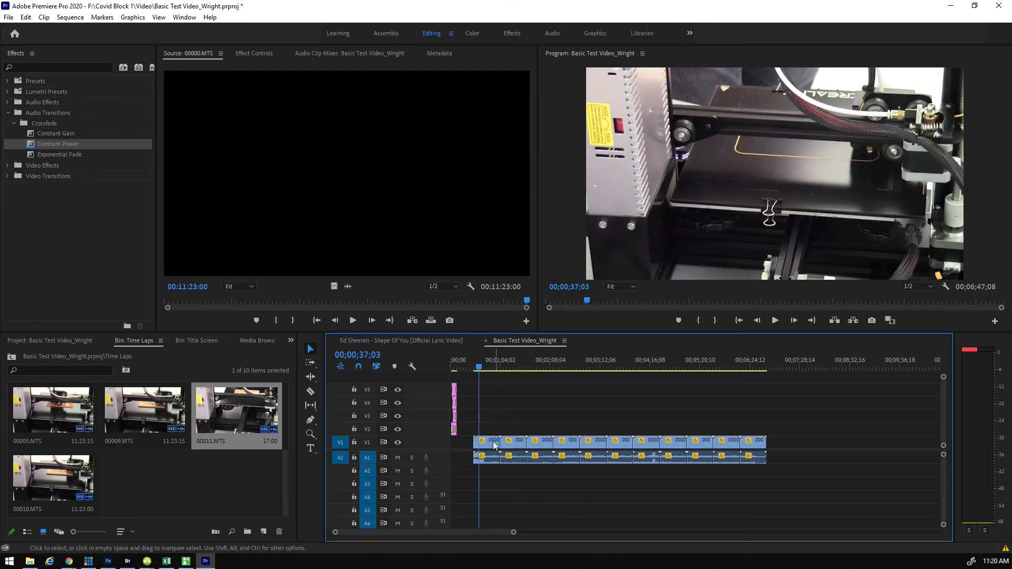
drag(467, 422, 780, 482)
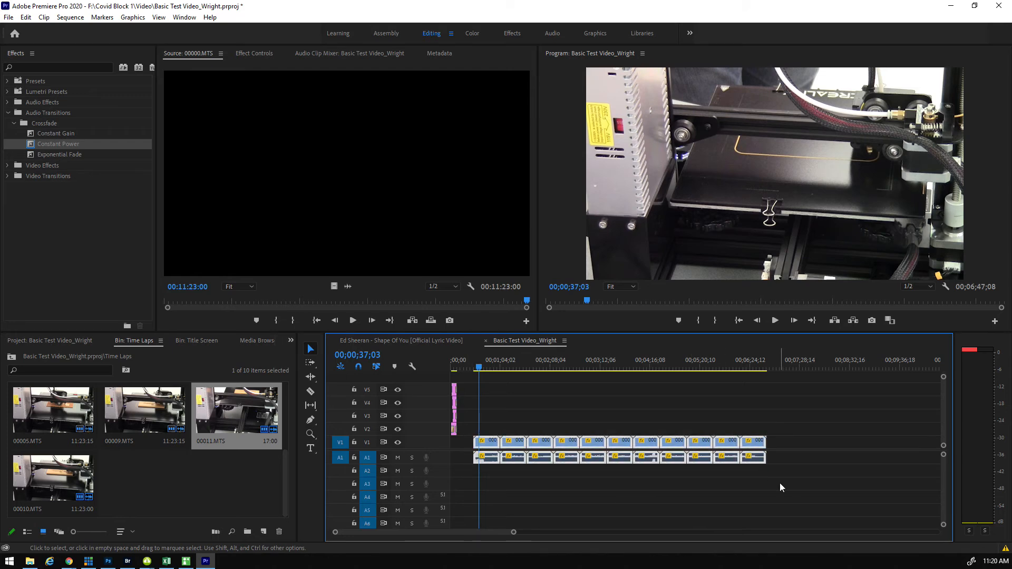
right_click(750, 445)
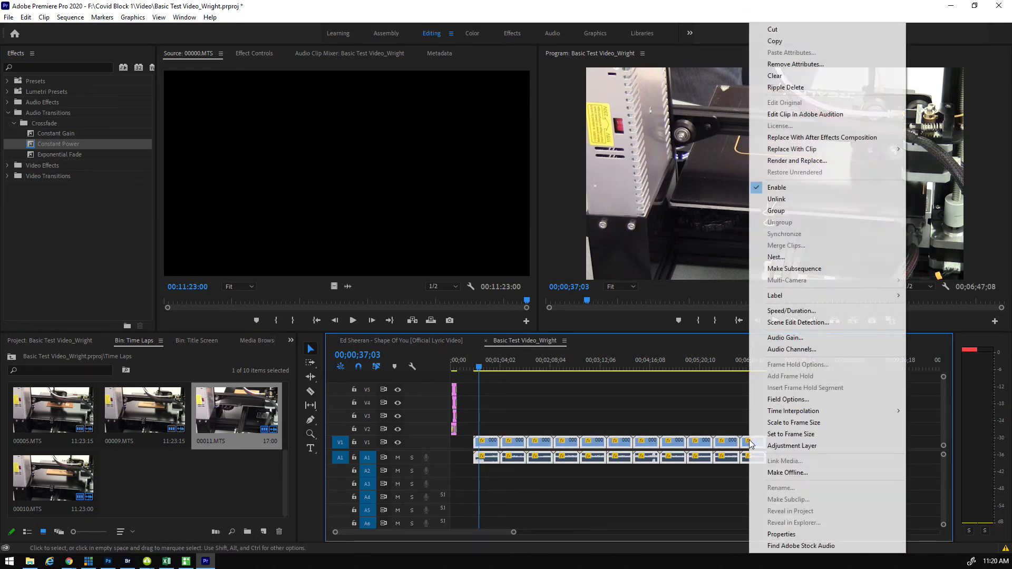
click(794, 212)
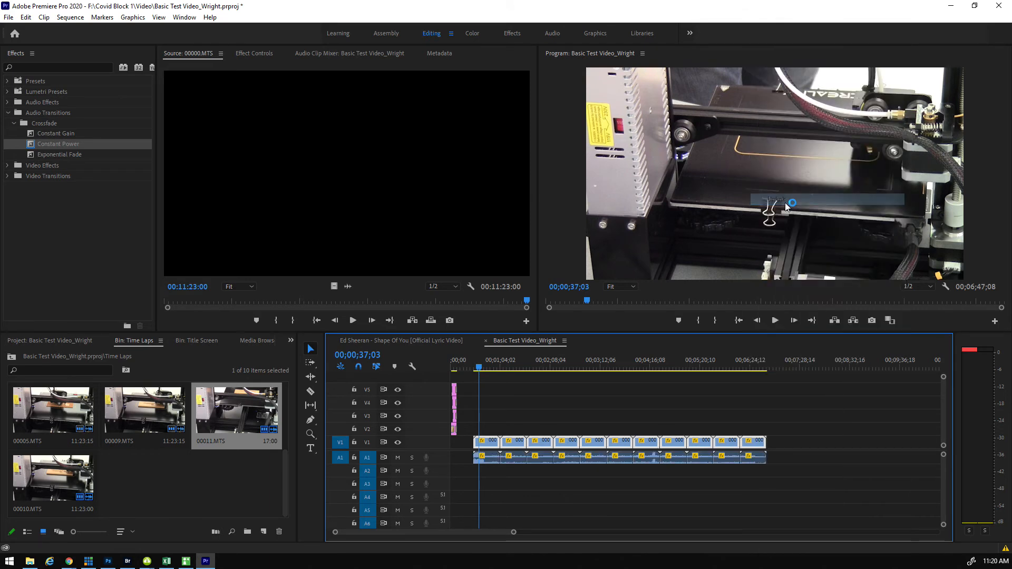
drag(794, 455, 466, 476)
key(Delete)
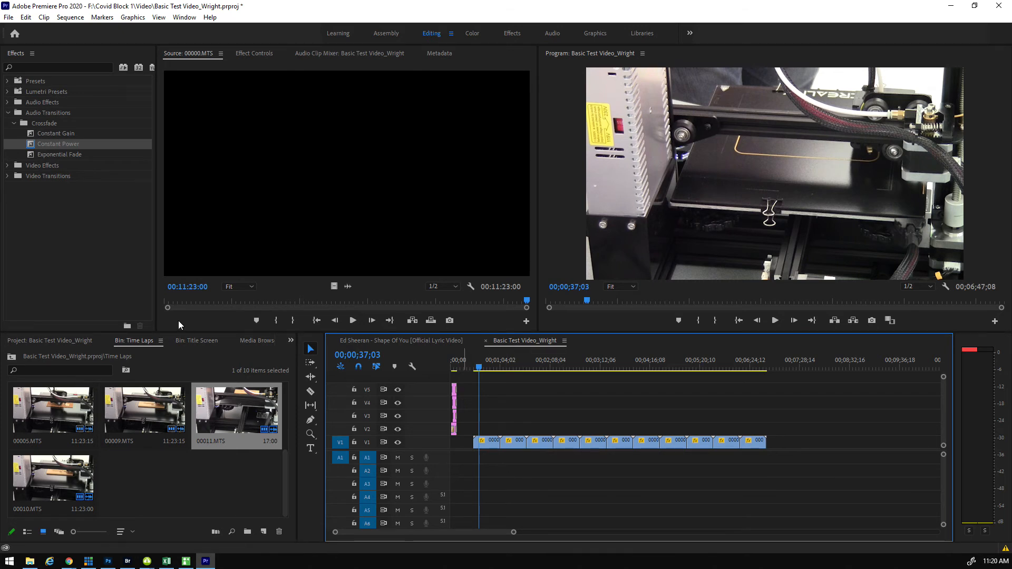
click(61, 342)
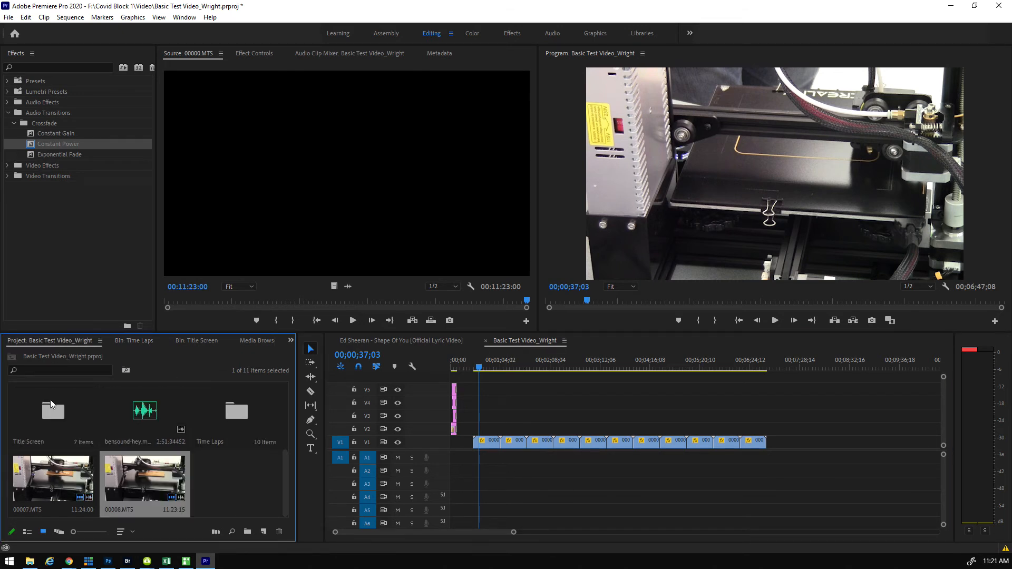
drag(141, 417, 478, 466)
Set all the time-lapse video clips' speed to 3000%, keeping ripple edit on
drag(473, 430, 769, 440)
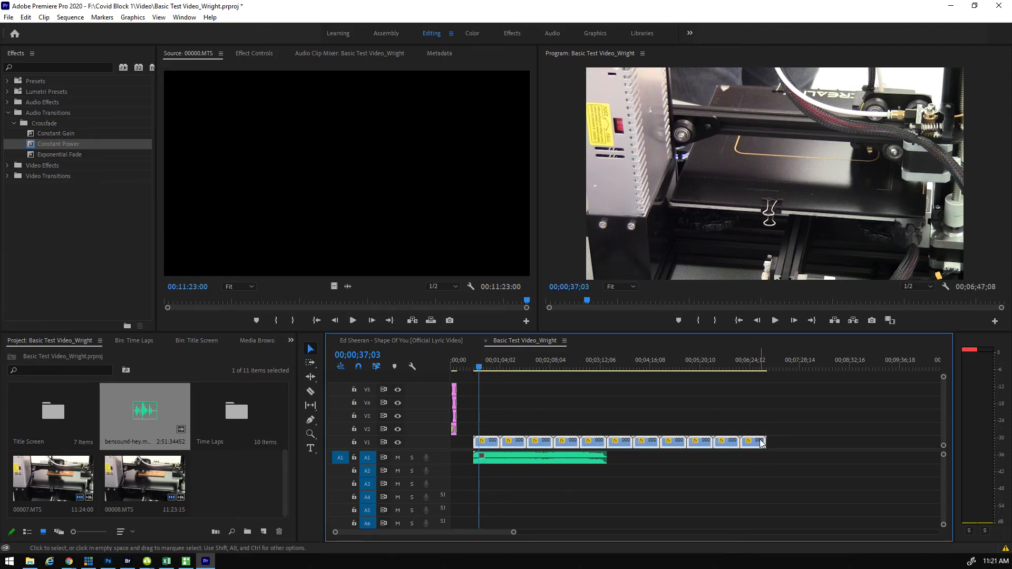
right_click(760, 443)
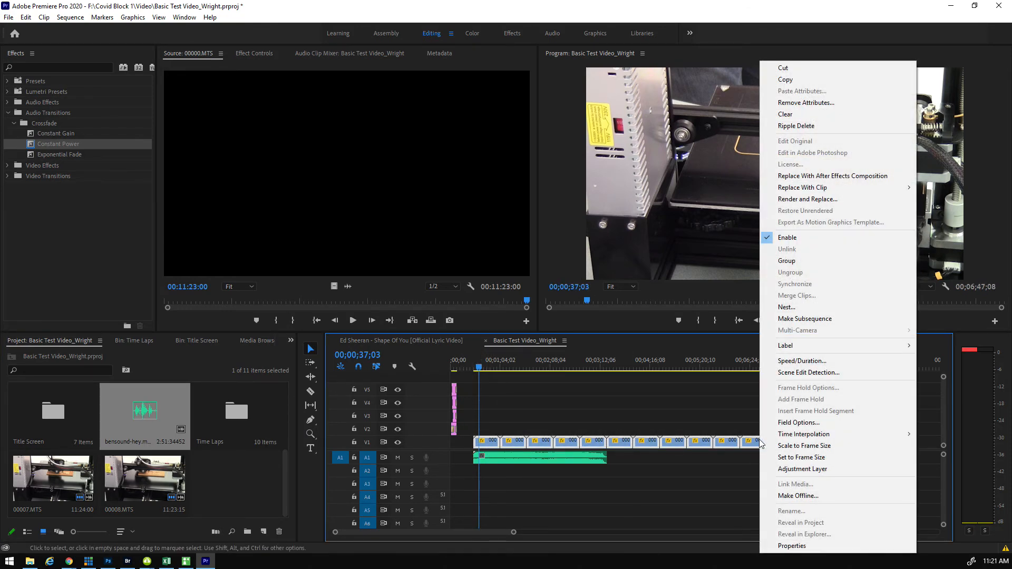
click(786, 361)
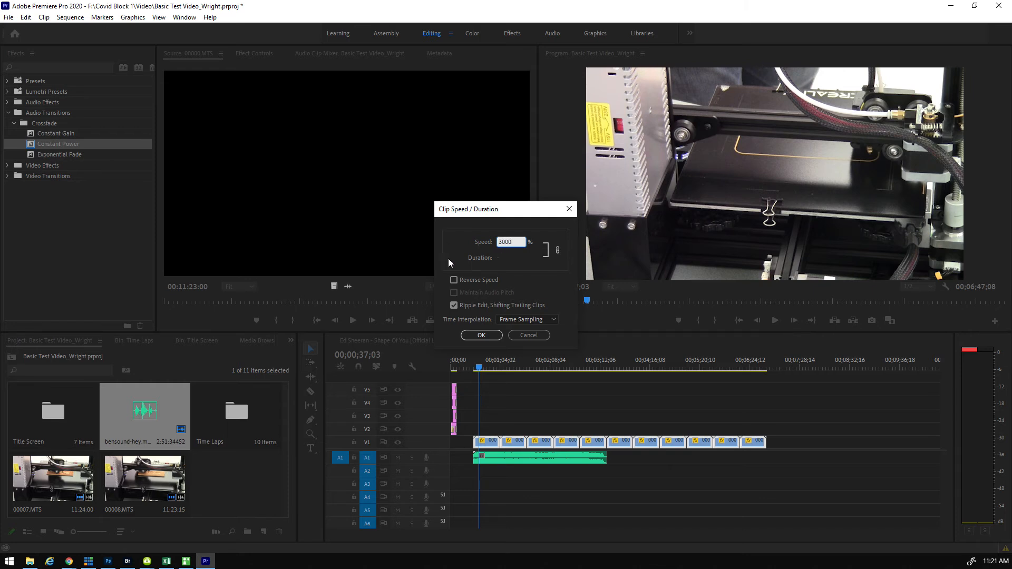
click(482, 335)
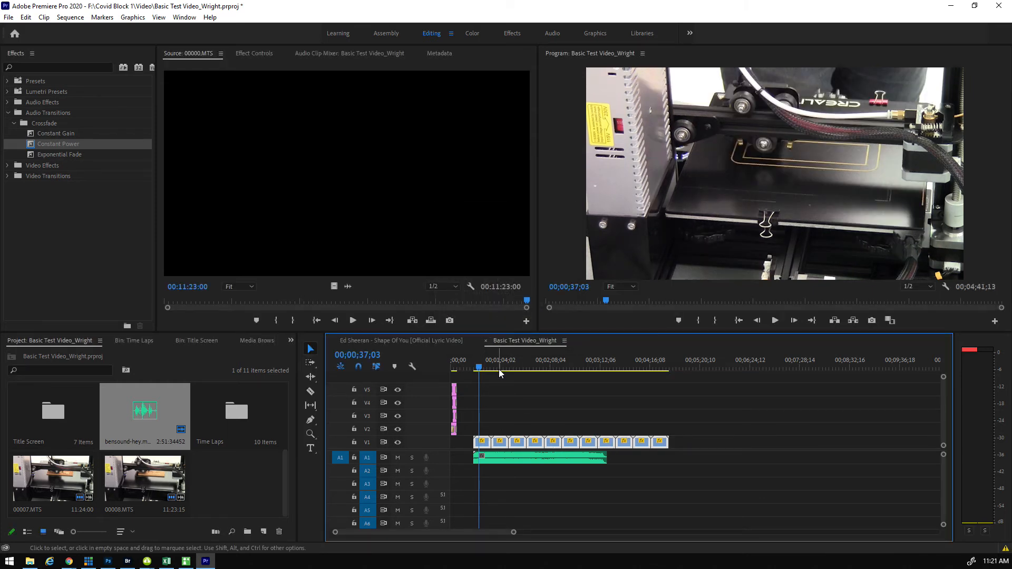
Set all the time-lapse video clips' speed to 4000%, keeping ripple edit on
right_click(663, 442)
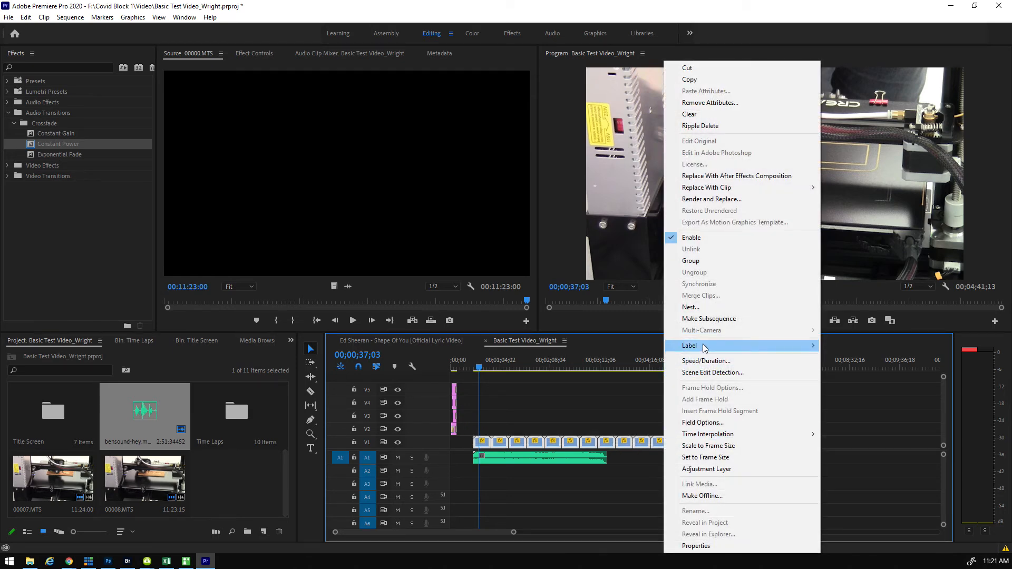
click(707, 361)
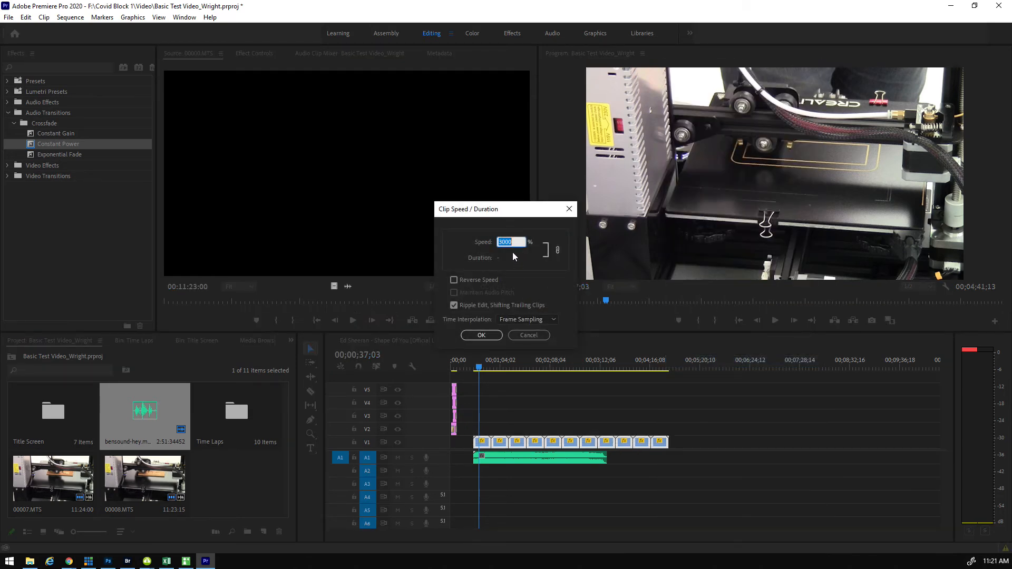
text(4000)
click(481, 335)
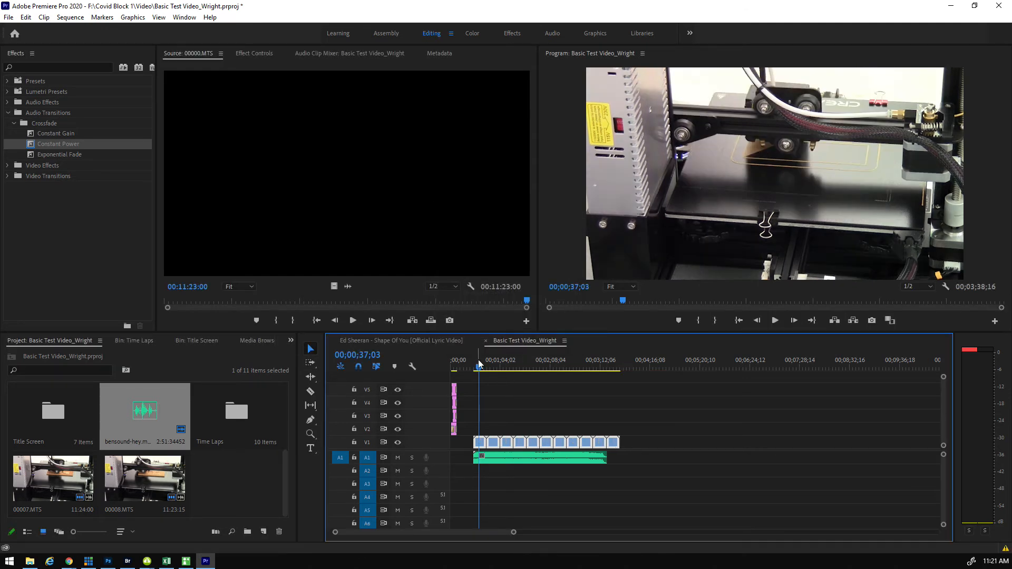
Play the sequence from just before the first time-lapse clip to check the faster footage with the music
drag(479, 370, 471, 370)
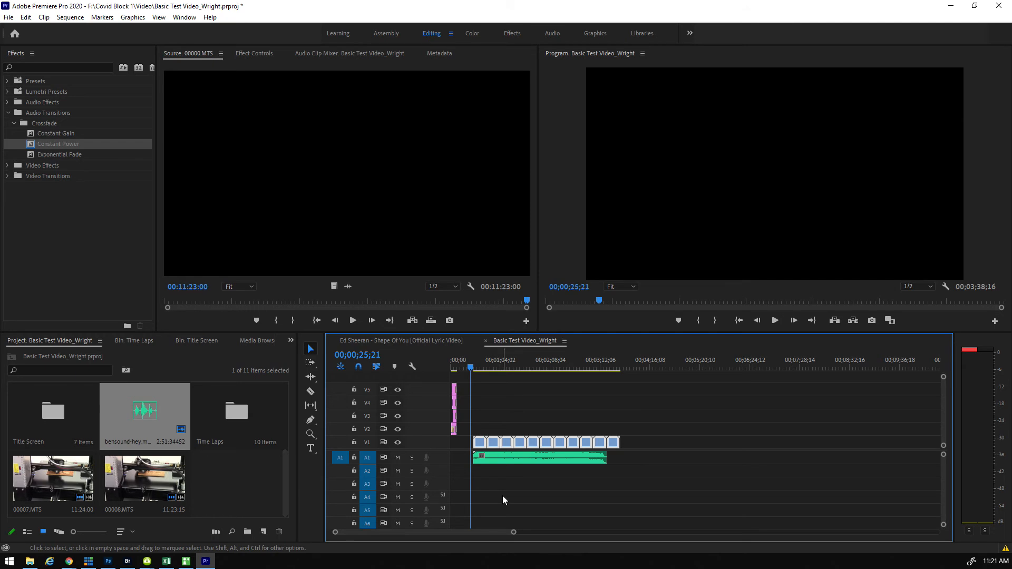
key(space)
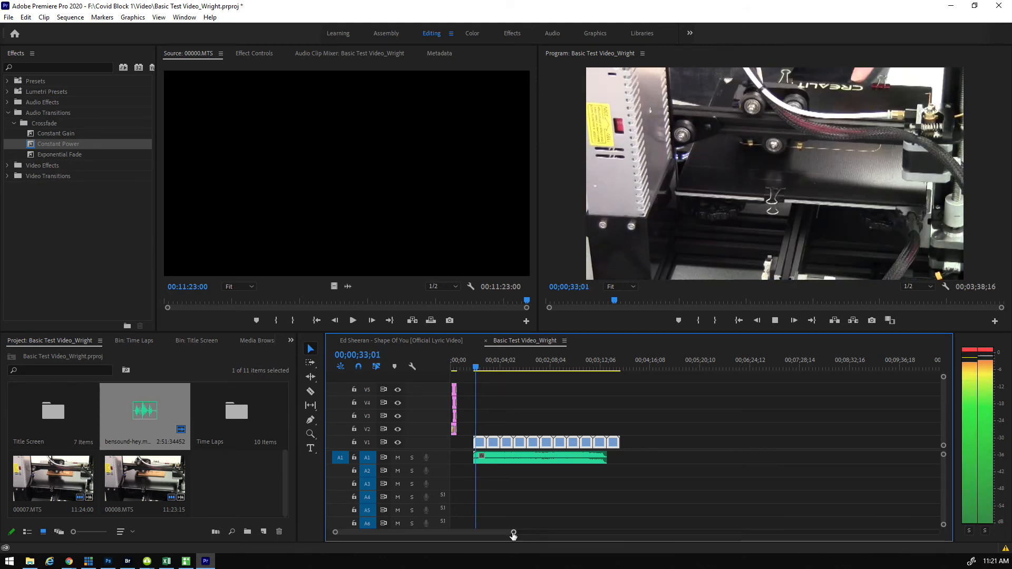
key(space)
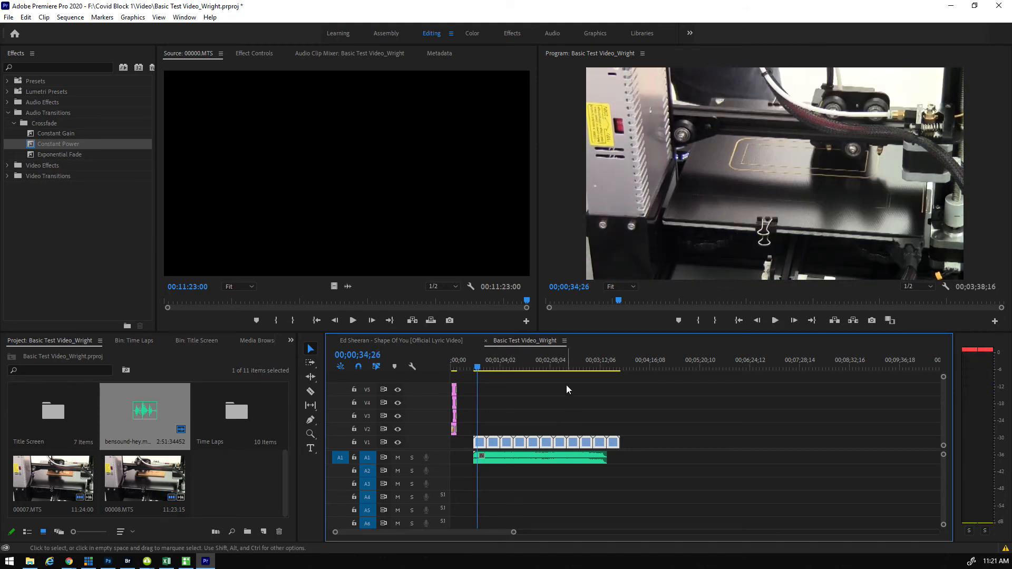
Maximize the Effects panel to fill the workspace
click(560, 323)
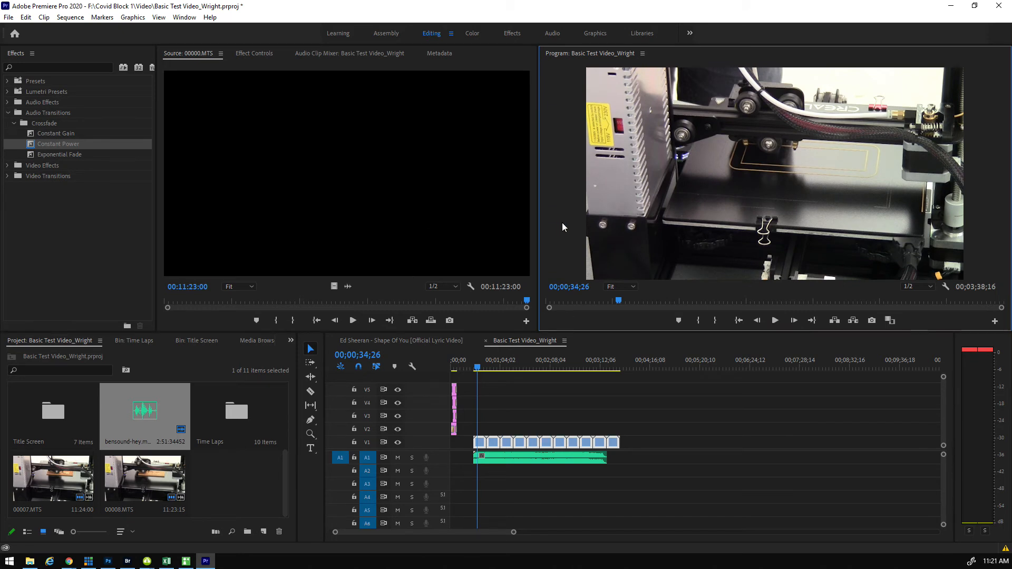
click(161, 226)
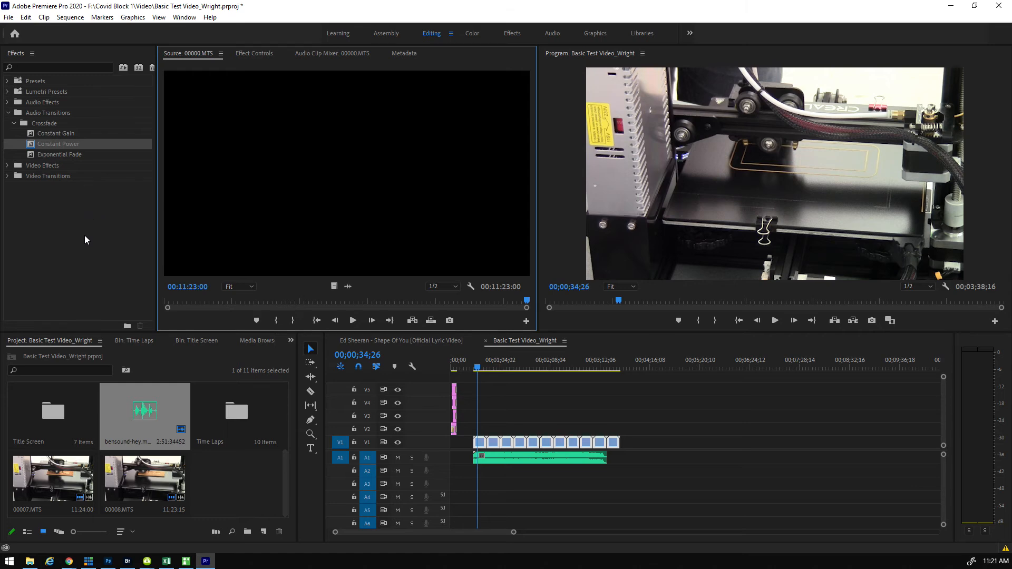
key(grave)
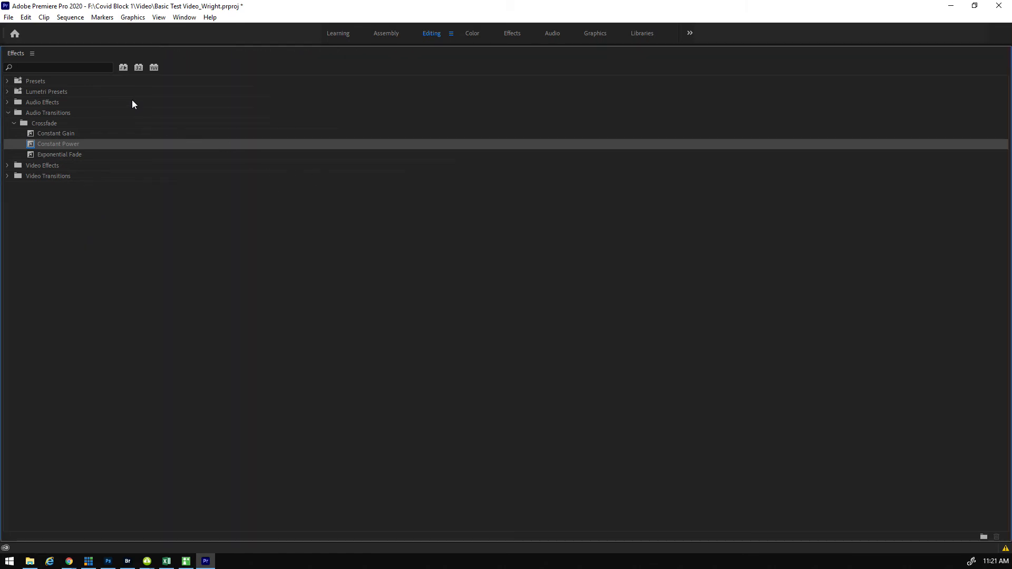
Restore the Effects panel to its normal size and toggle the maximized view of the Program monitor
key(grave)
click(567, 225)
key(grave)
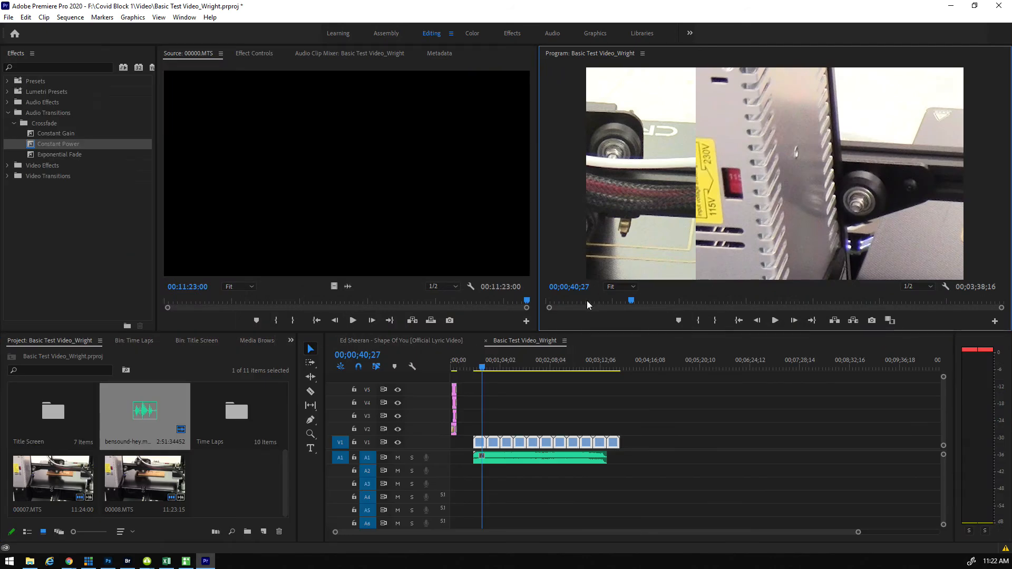
Increase the speed of all the time-lapse video clips once more so they end before the music does, keeping ripple edit on
click(474, 441)
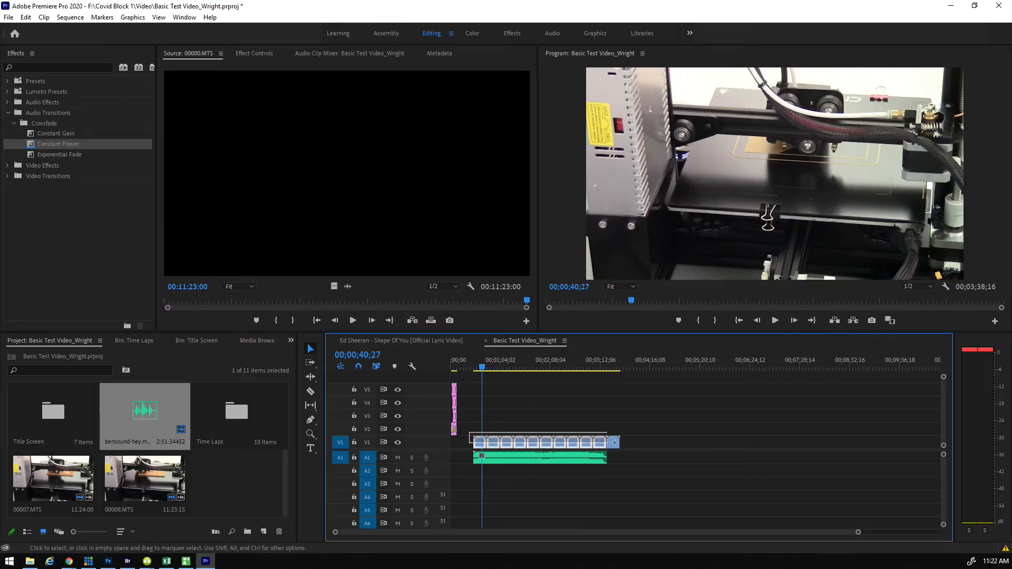
right_click(614, 442)
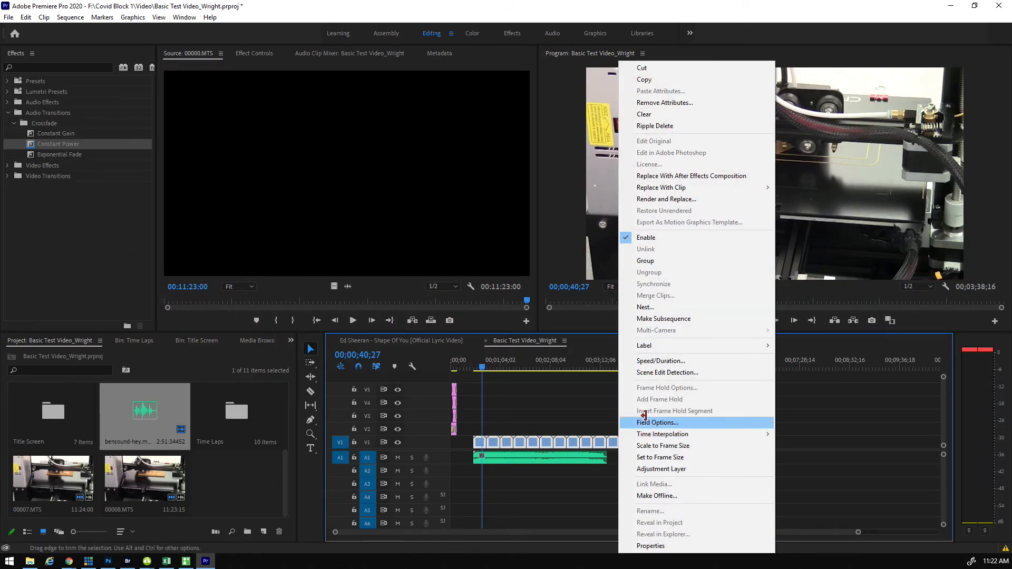
click(667, 362)
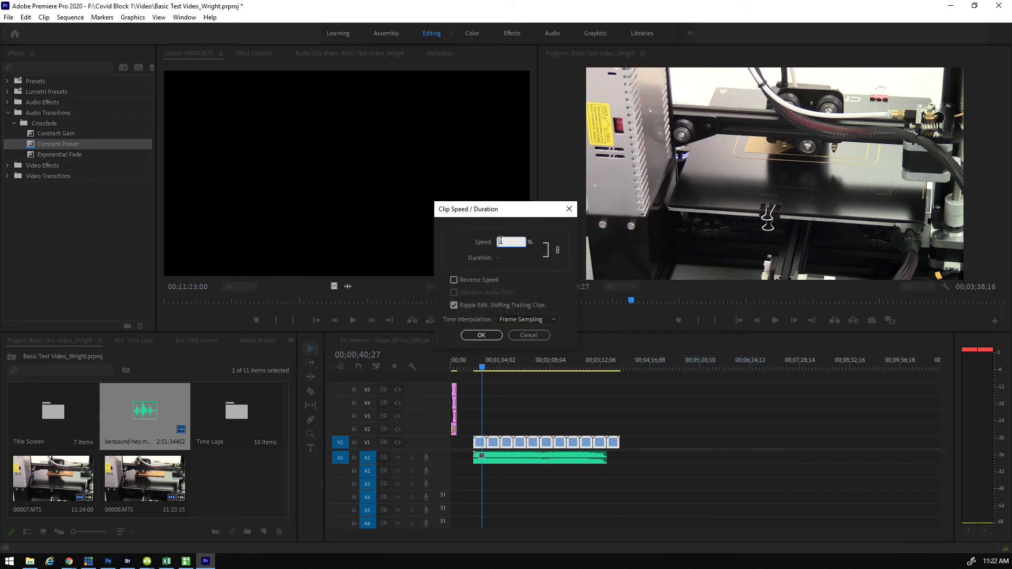
text(1000)
key(Return)
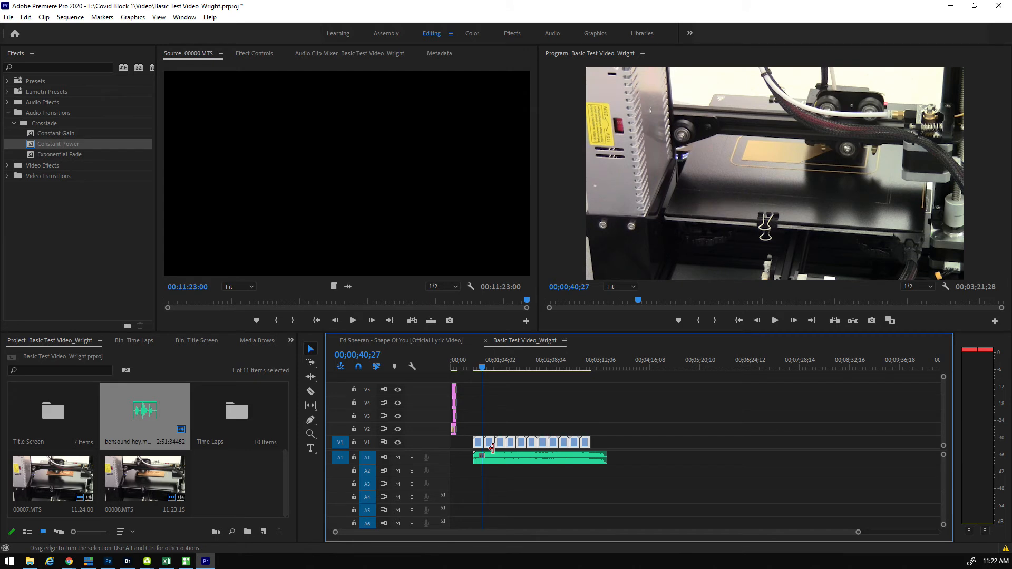
Delete the title clips and ripple delete the empty gap so the time-lapse clips and music begin at the sequence start
click(475, 442)
drag(590, 442, 596, 441)
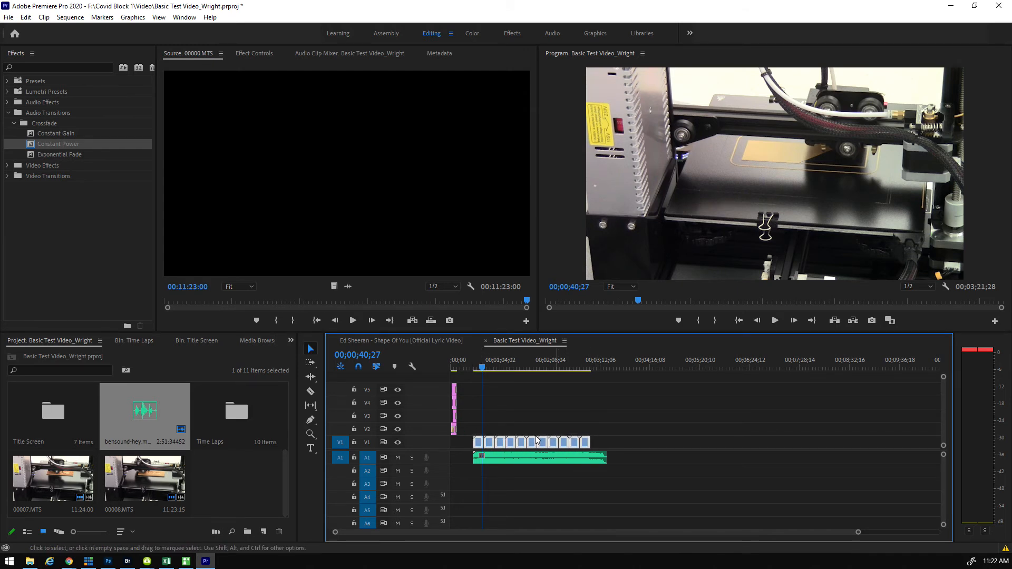
click(472, 382)
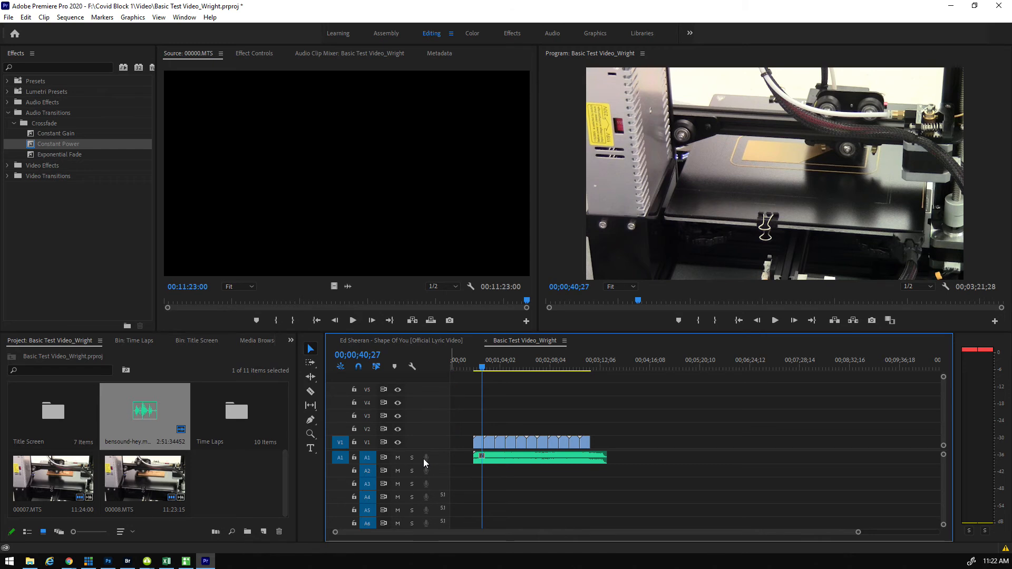
right_click(461, 444)
click(505, 446)
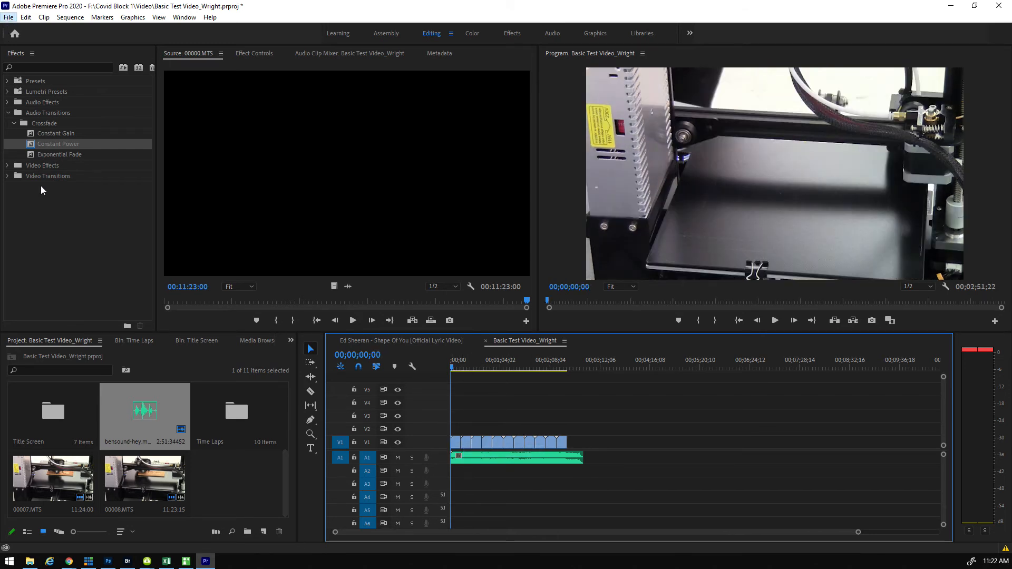
Export the sequence as an H.264 video named Time Laps 3 D print.mp4 in the project's Video folder
key(alt+f)
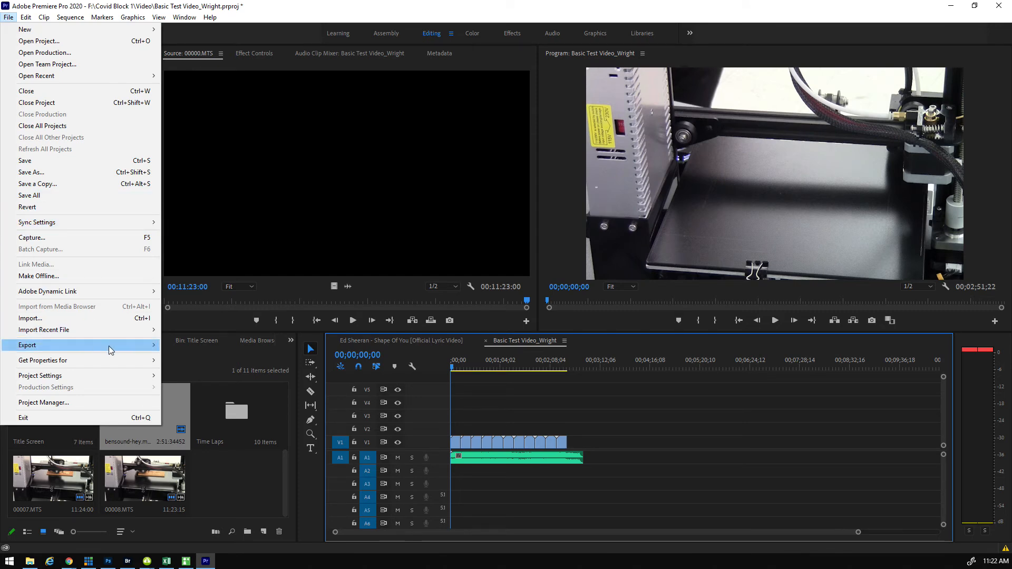
mouse_move(131, 348)
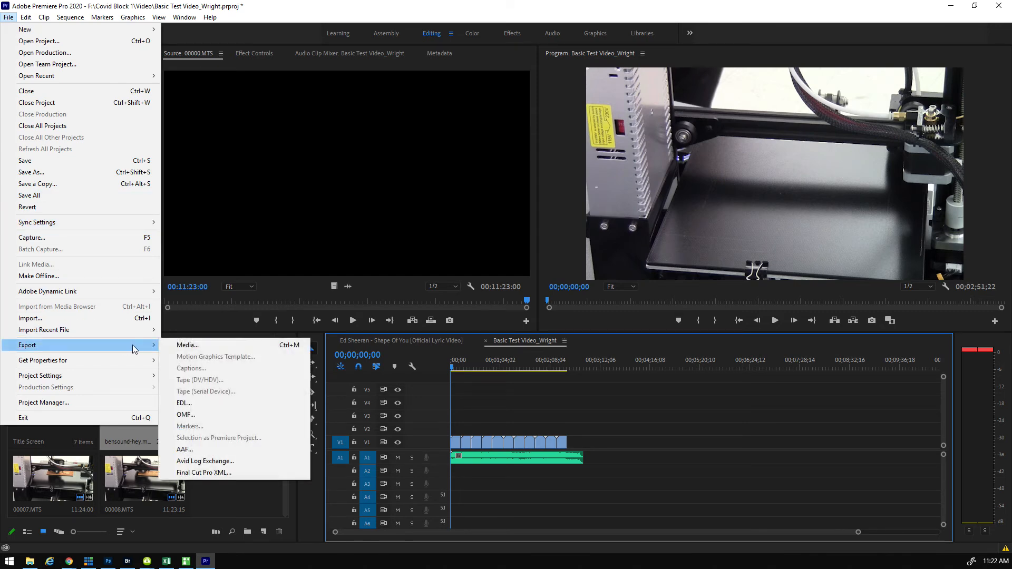
click(181, 348)
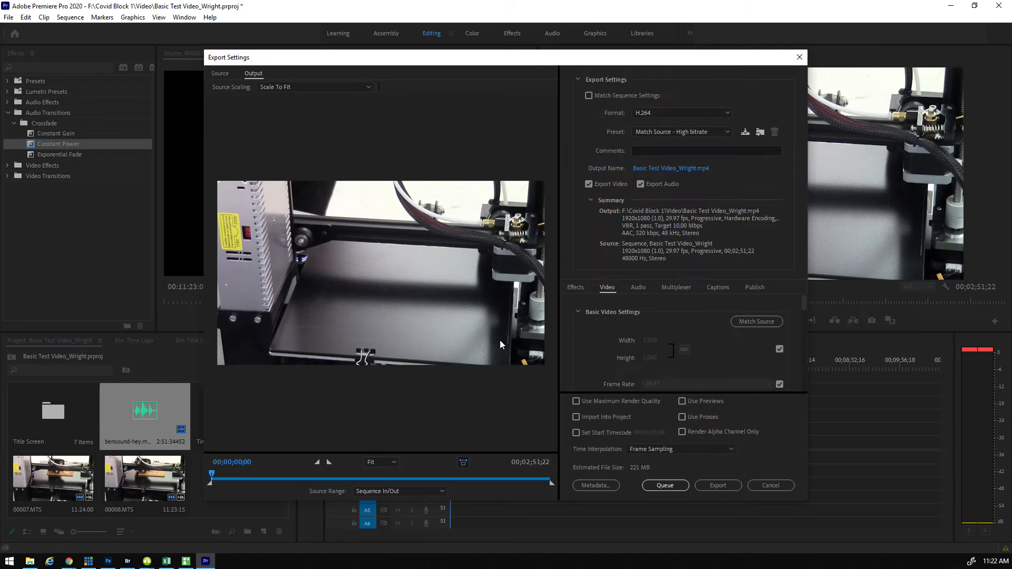
click(677, 169)
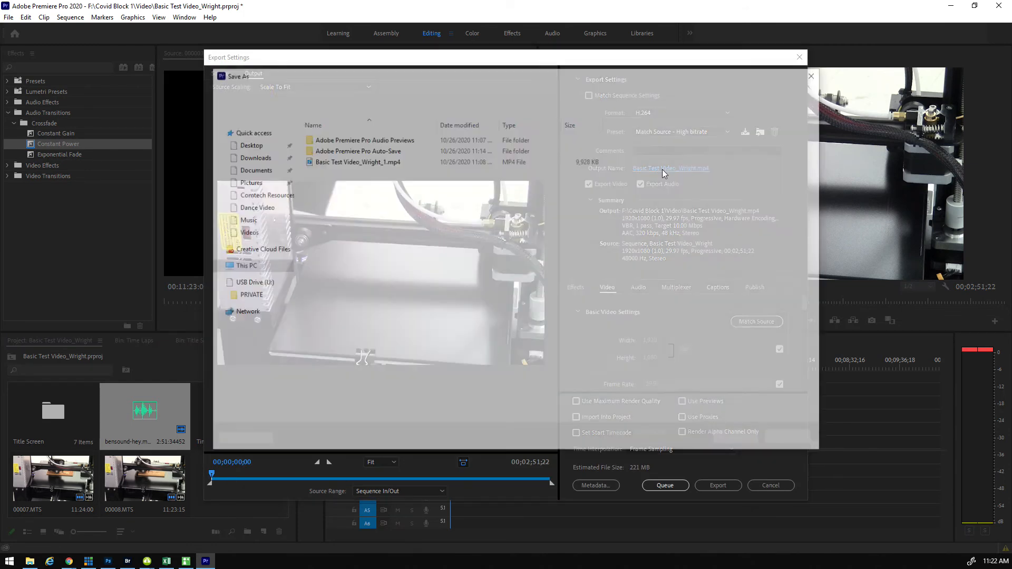
text(Tim)
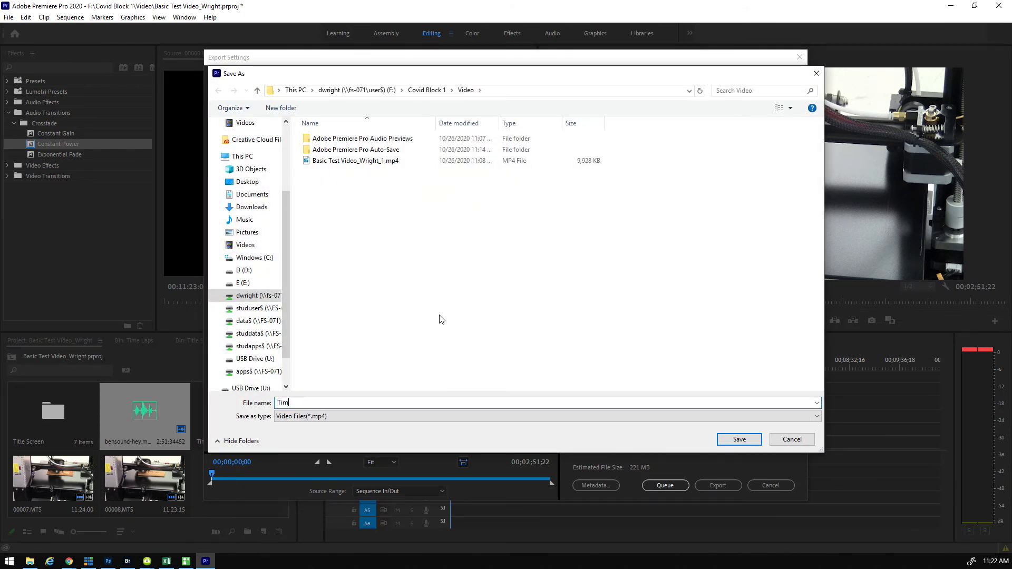
text(e Laps)
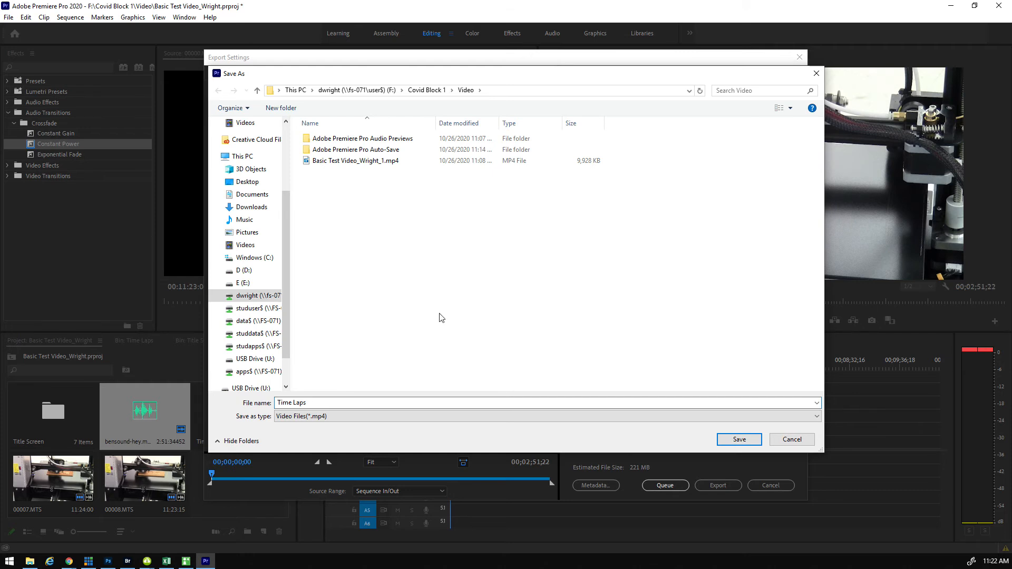
text( 3 D print)
click(741, 439)
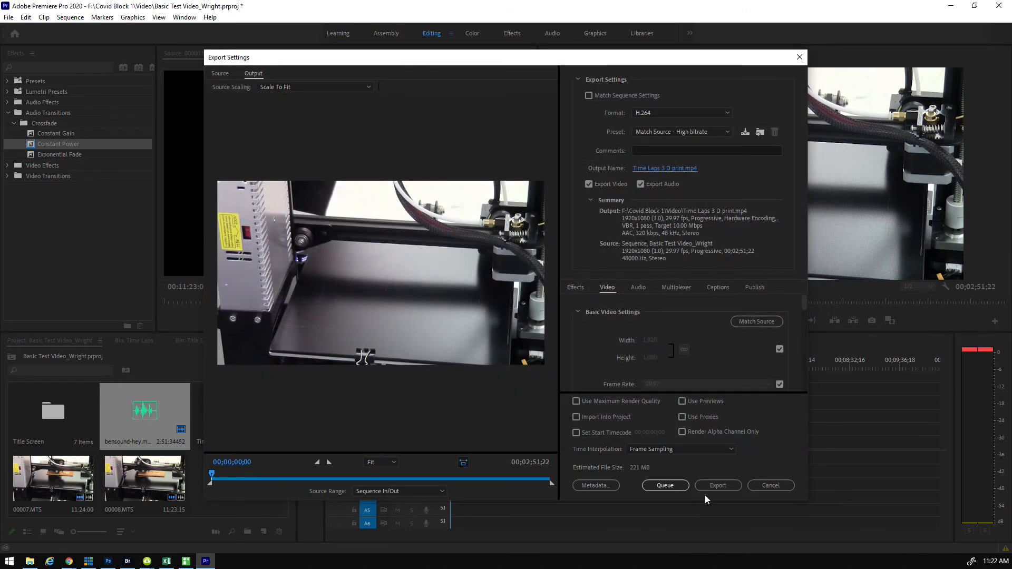
click(711, 485)
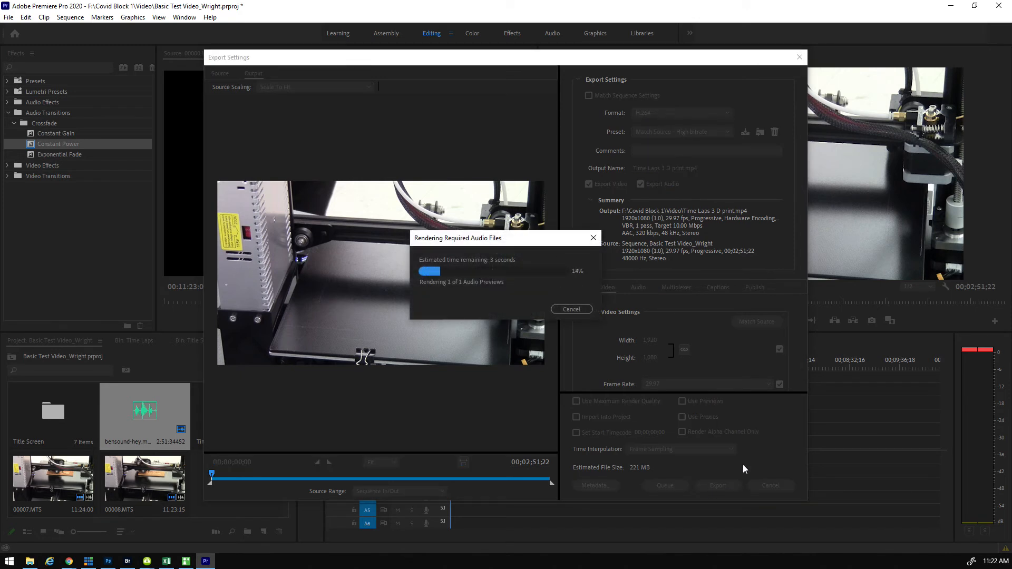
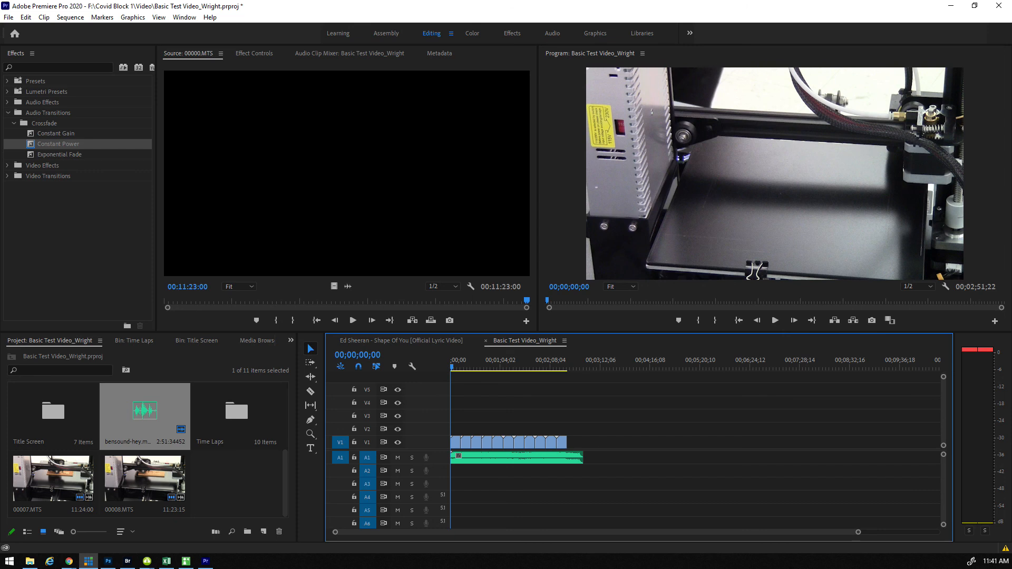
Open the exported time-lapse video from File Explorer and watch it in an enlarged player window
click(33, 565)
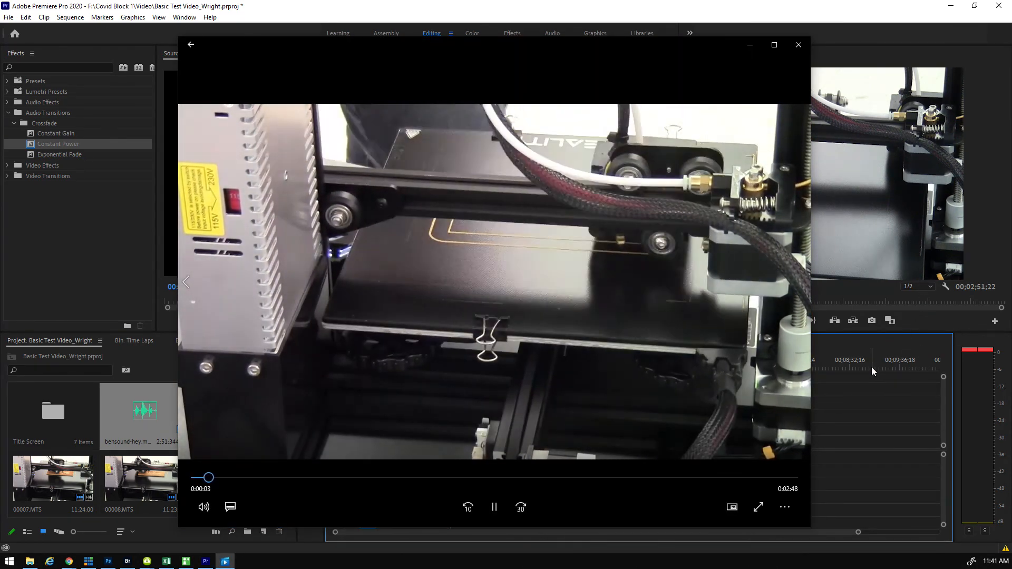
click(779, 47)
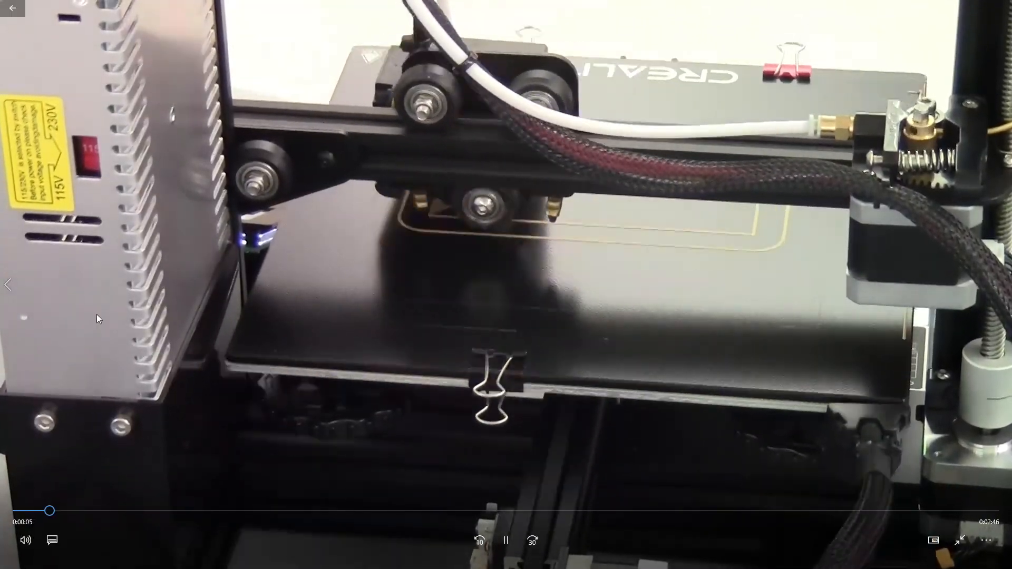